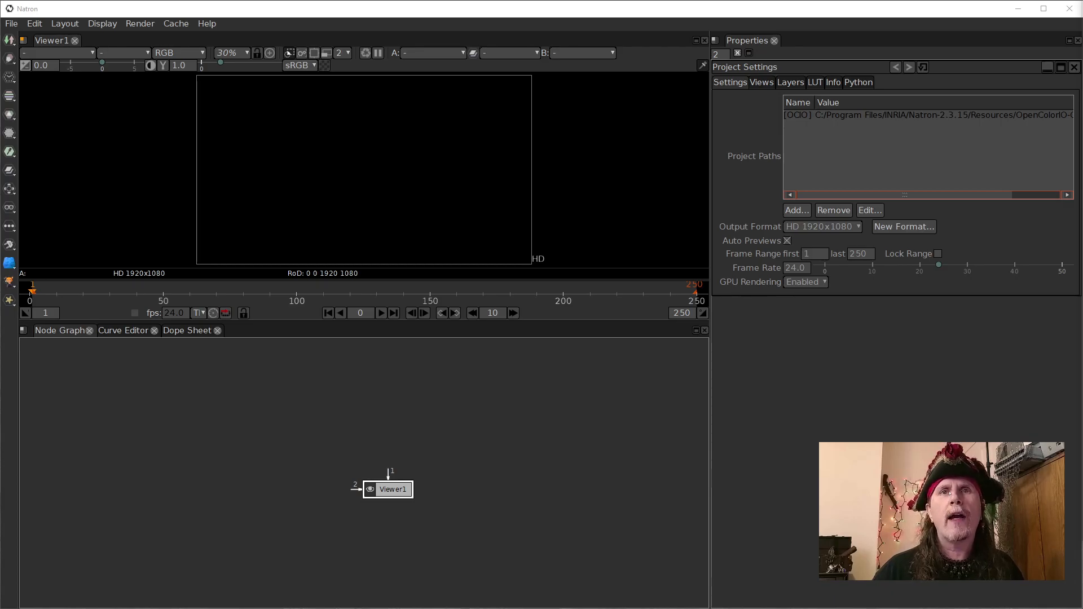
left_click_drag(391, 425, 344, 395)
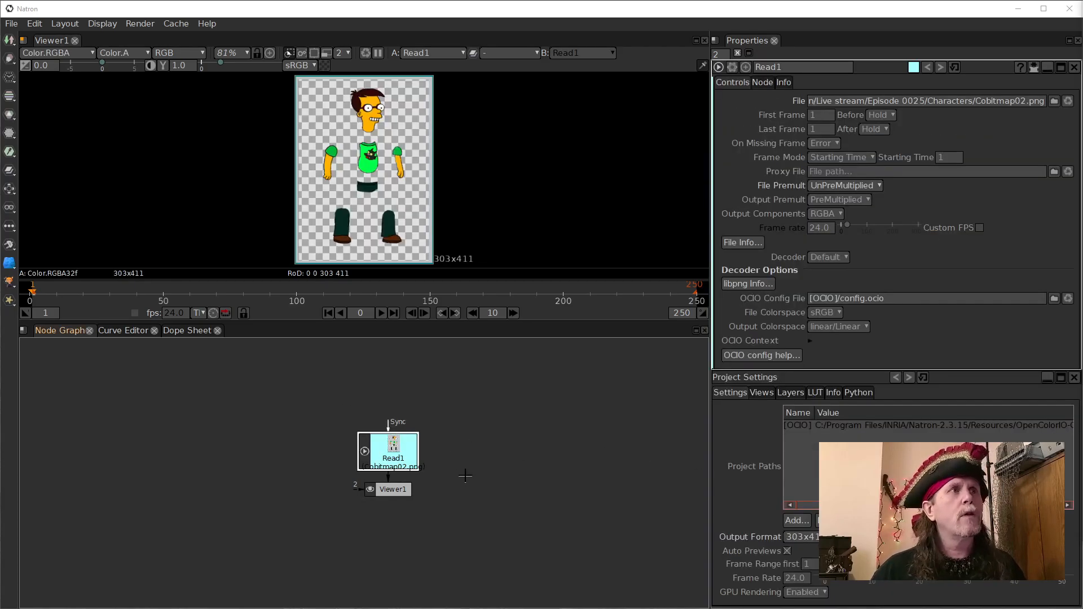
left_click_drag(405, 450, 402, 411)
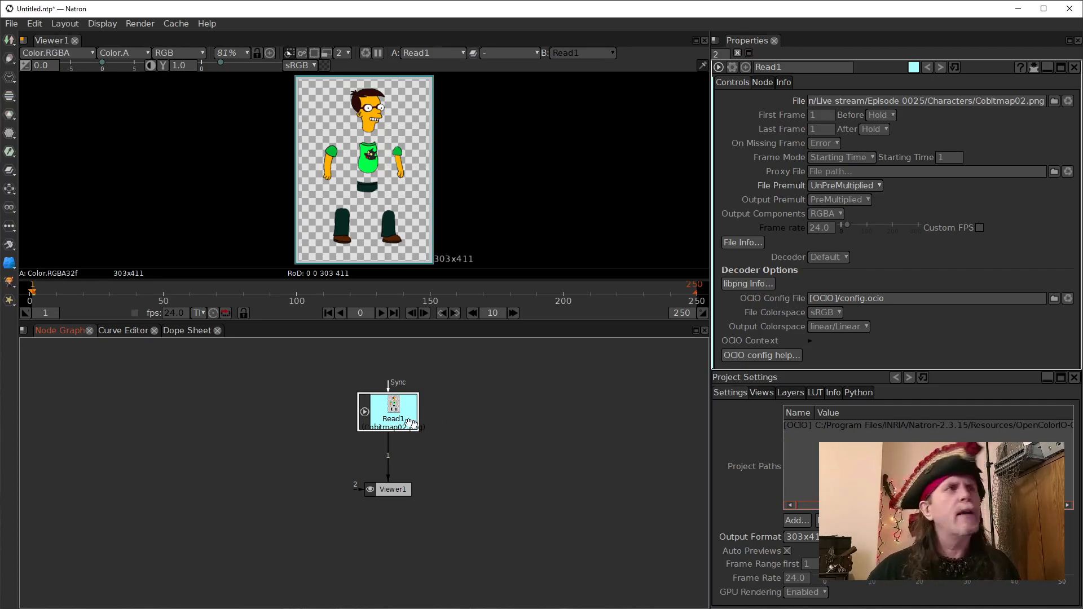
key("Delete")
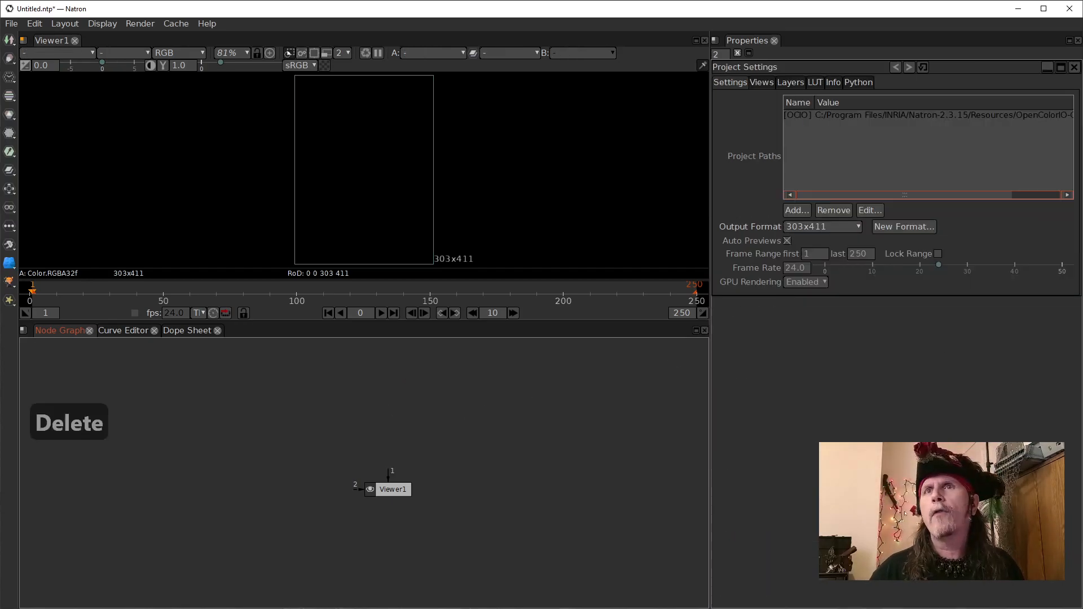
- Load the image Boy-split.png as a Read node above Viewer1 and display it in the viewer
left_click_drag(1082, 350, 392, 417)
key("1")
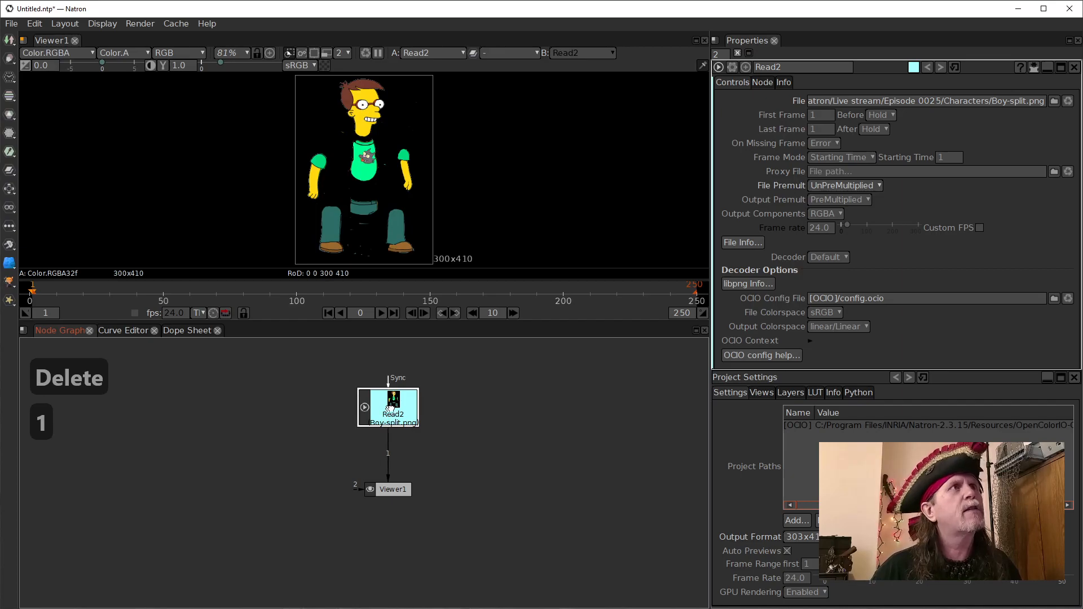
left_click_drag(399, 411, 386, 412)
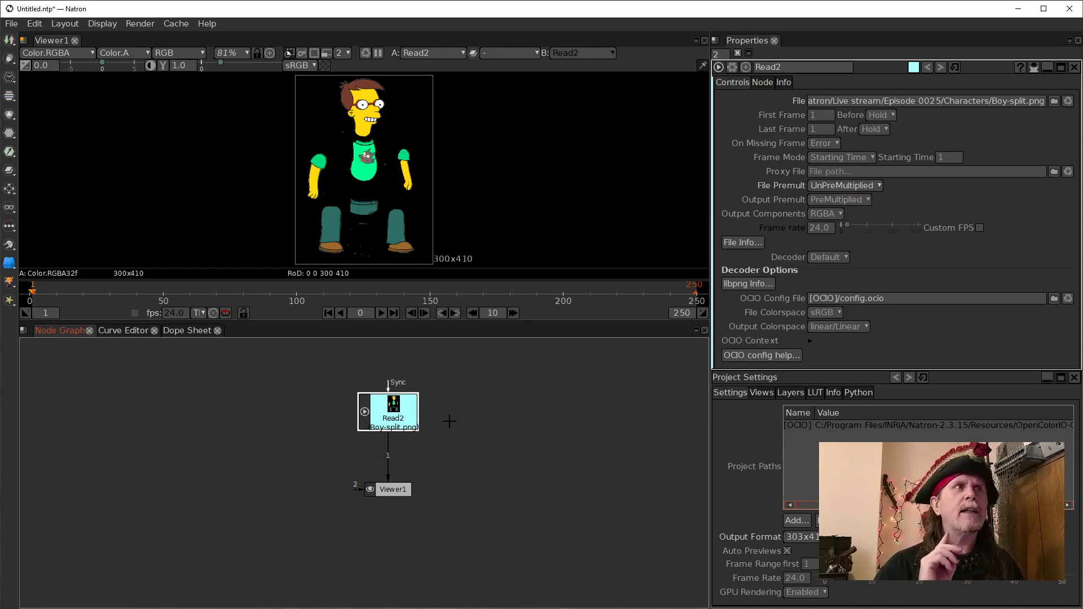
- Inspect the character image's alpha channel for stray pixels around the body parts, then return to the colour display
left_click(353, 201)
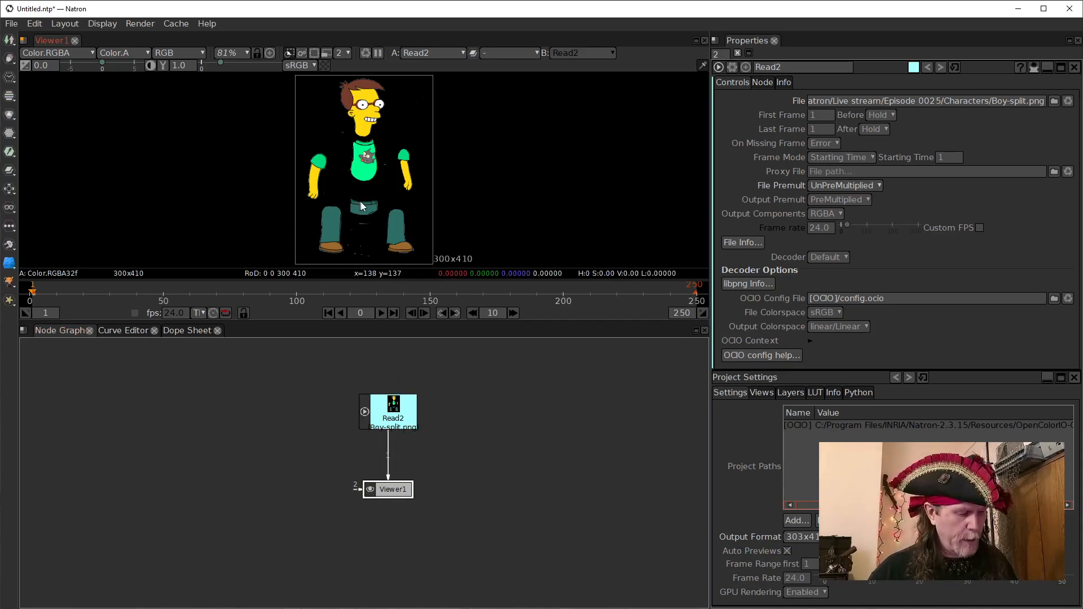
key("a")
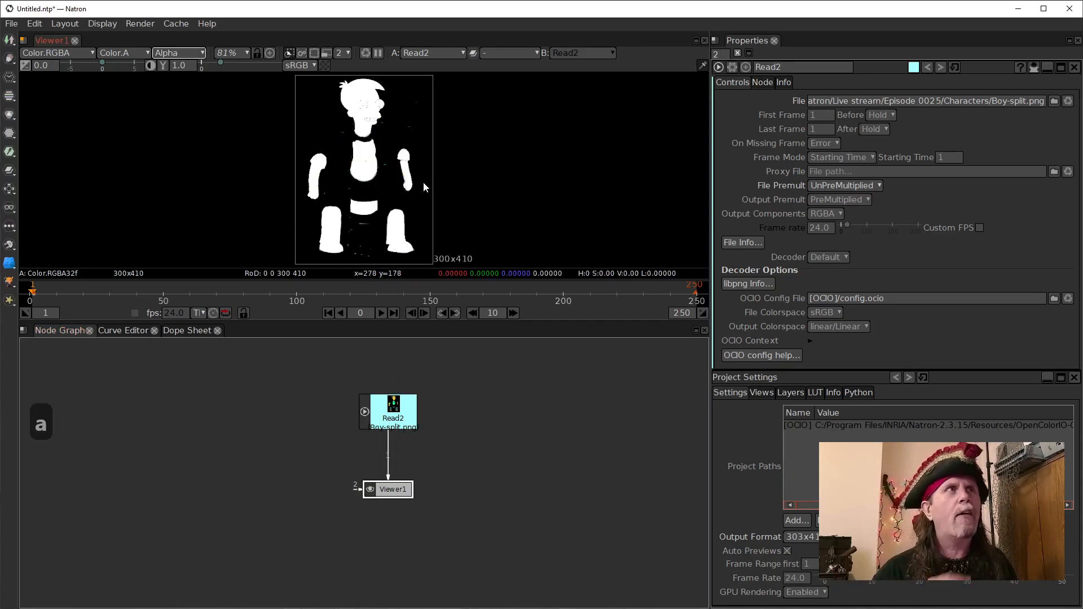
scroll(356, 194, "up", 4)
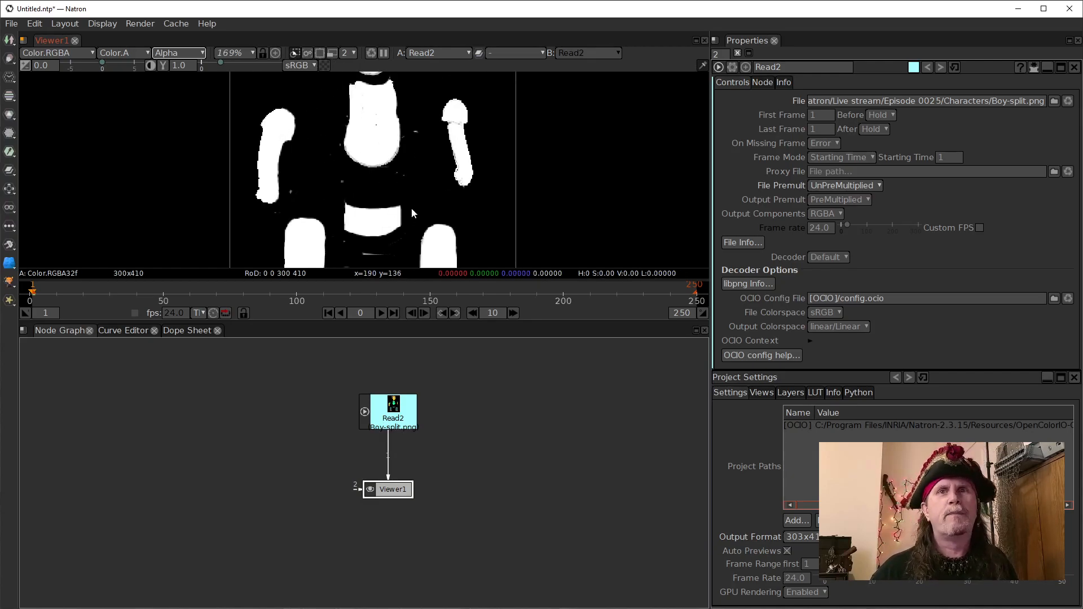
key("a")
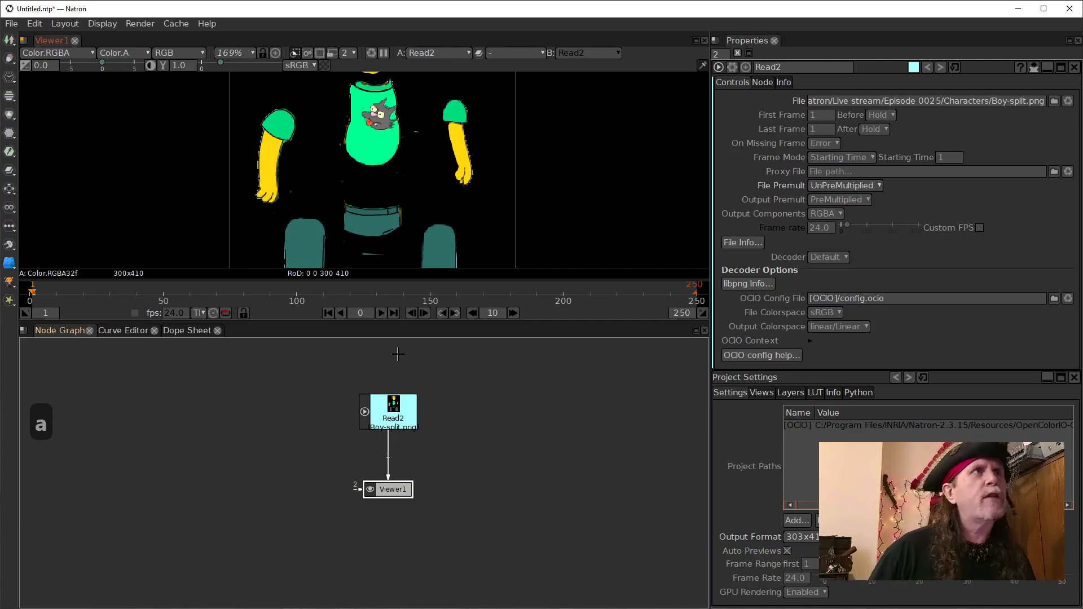
scroll(448, 187, "down", 6)
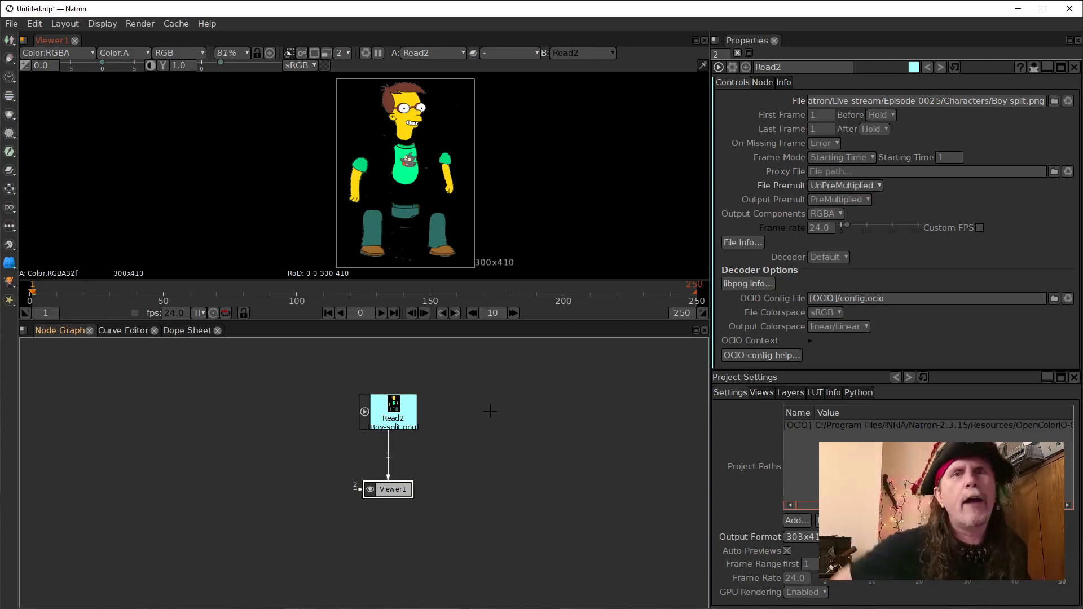
- Move the Viewer1 node well below the Read2 node to make room for nodes between them
left_click_drag(398, 490, 399, 534)
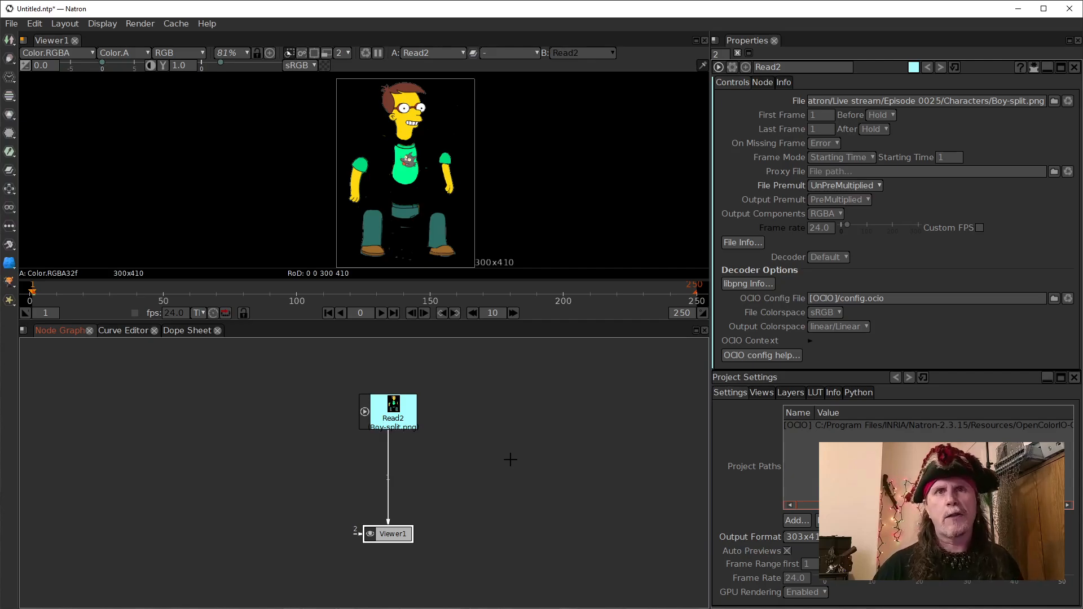
left_click(400, 416)
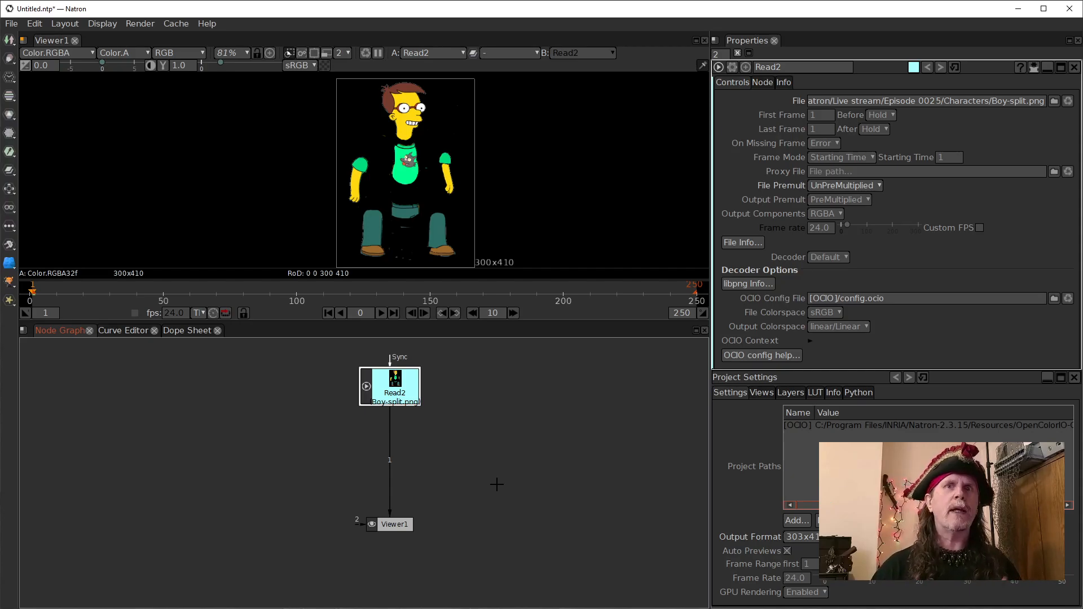
left_click_drag(507, 476, 491, 455)
left_click_drag(385, 485, 385, 570)
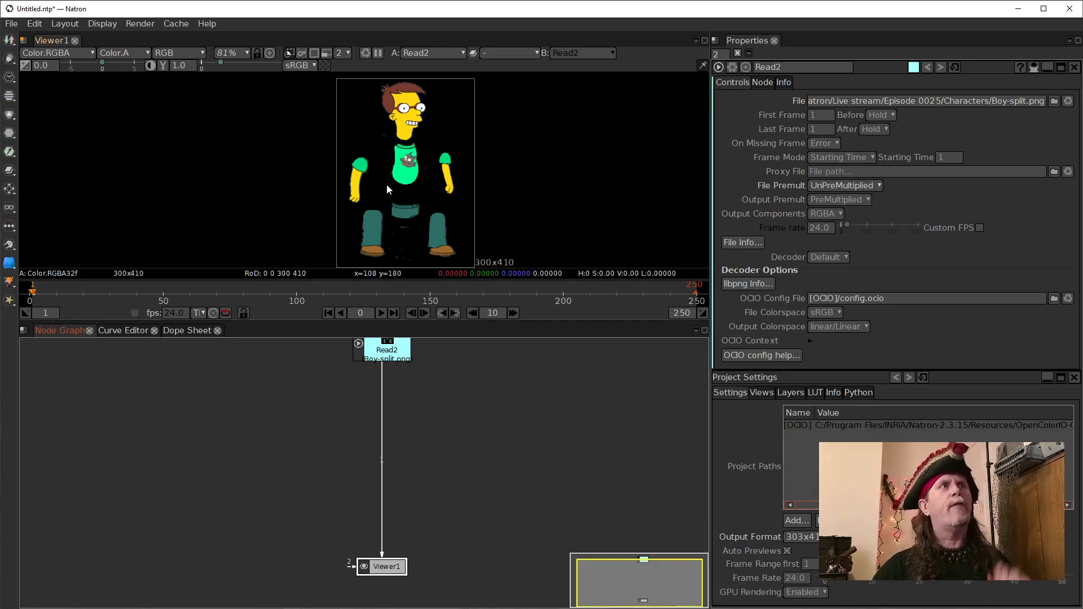
- Add a Merge node between Read2 and Viewer1 and connect its A input to Read2
scroll(429, 252, "up", 5)
left_click_drag(413, 246, 411, 234)
left_click_drag(502, 454, 498, 512)
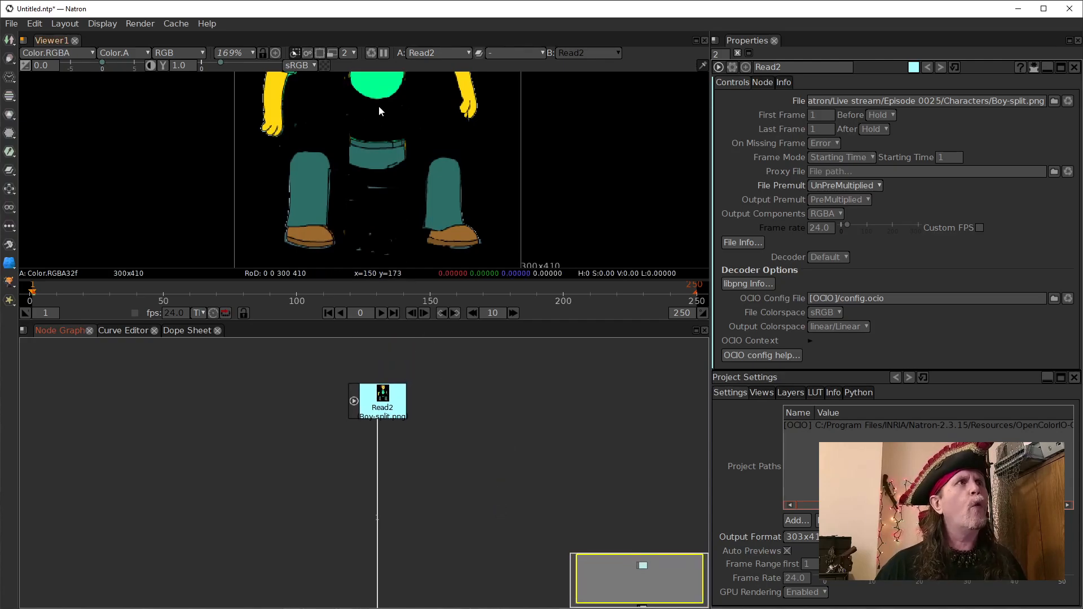
left_click(370, 410)
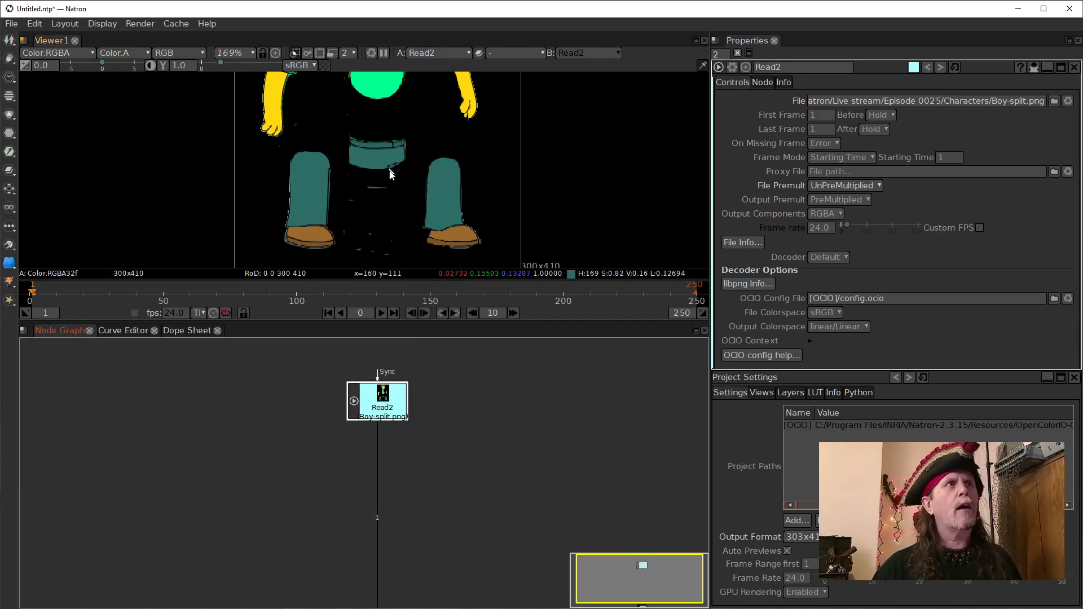
left_click_drag(378, 164, 378, 186)
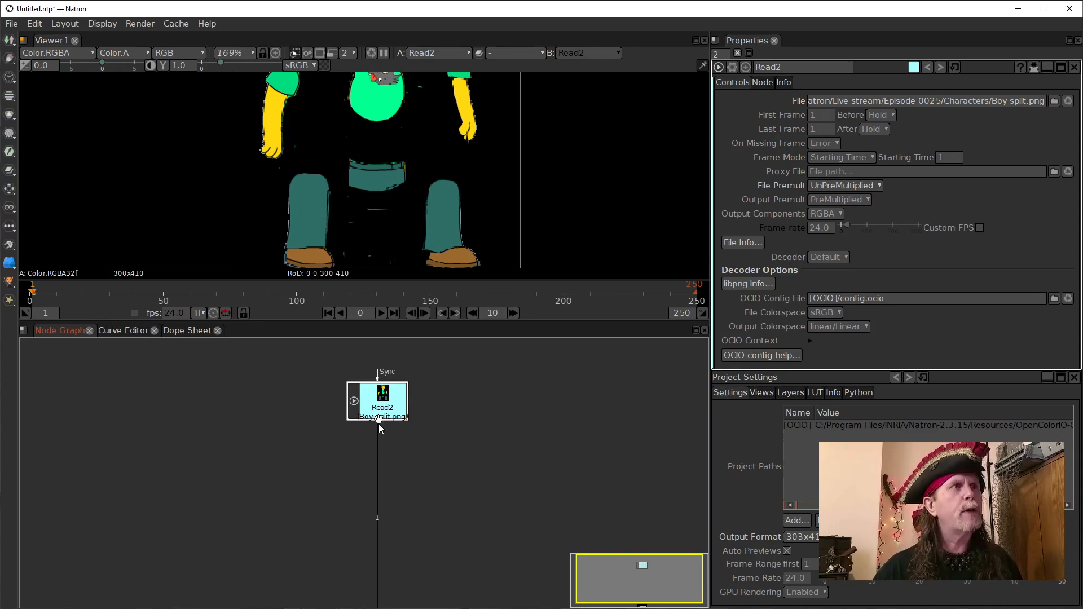
key("m")
left_click_drag(381, 451, 451, 442)
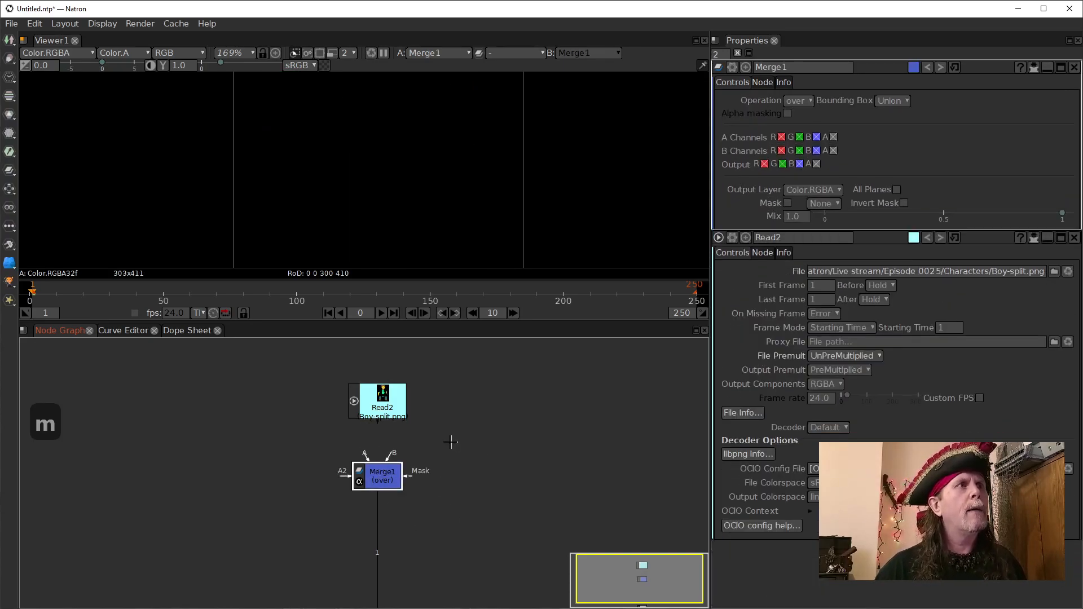
left_click_drag(368, 457, 376, 406)
- Add an unconnected Roto node beside the Merge1 node
left_click(472, 456)
key("Tab")
type("roto")
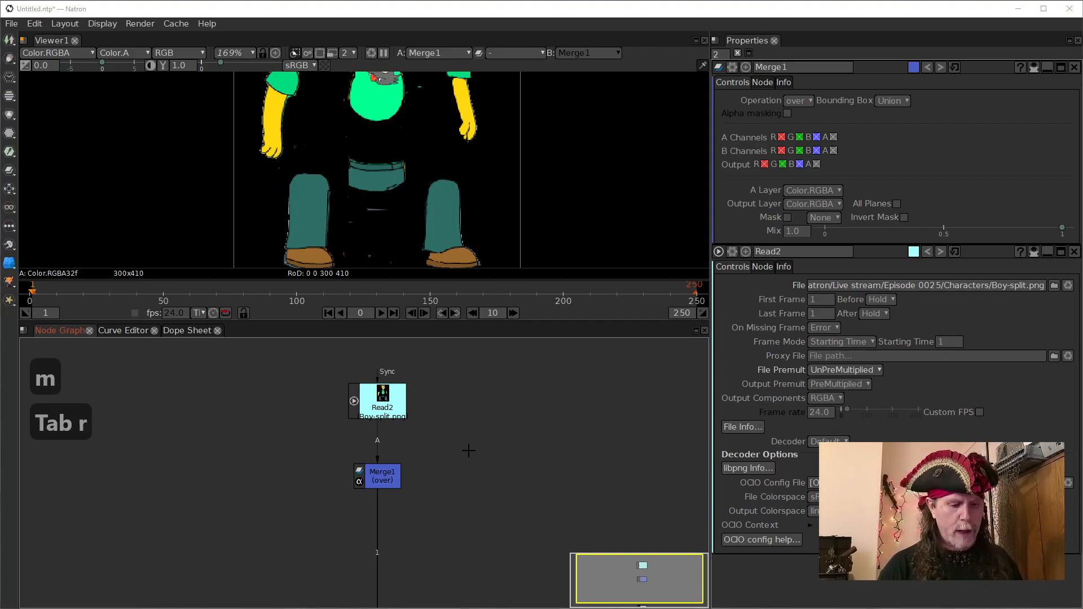
key("Left")
key("Down")
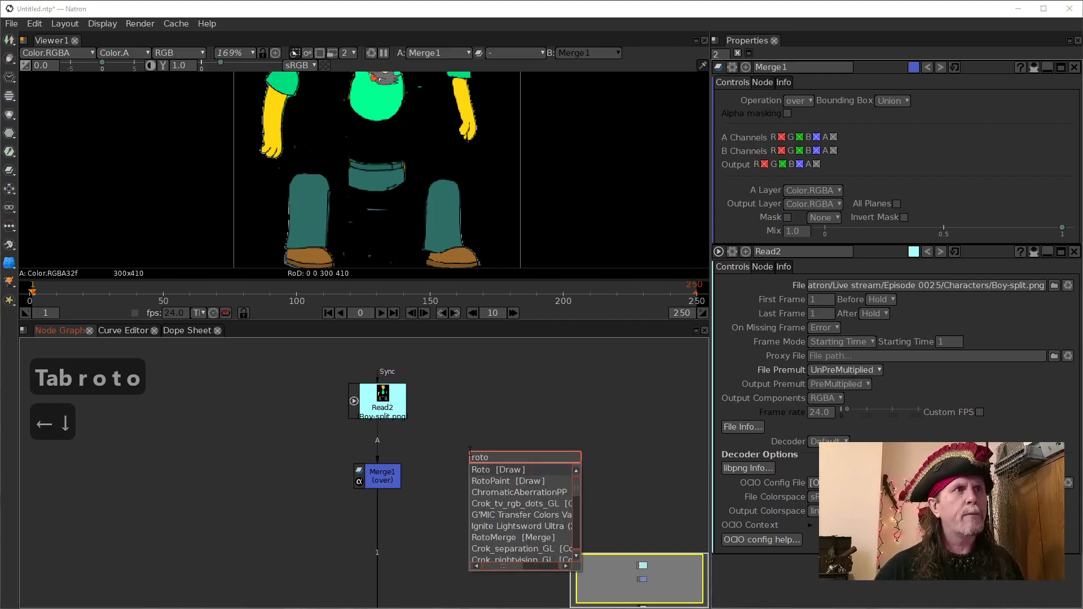
key("Return")
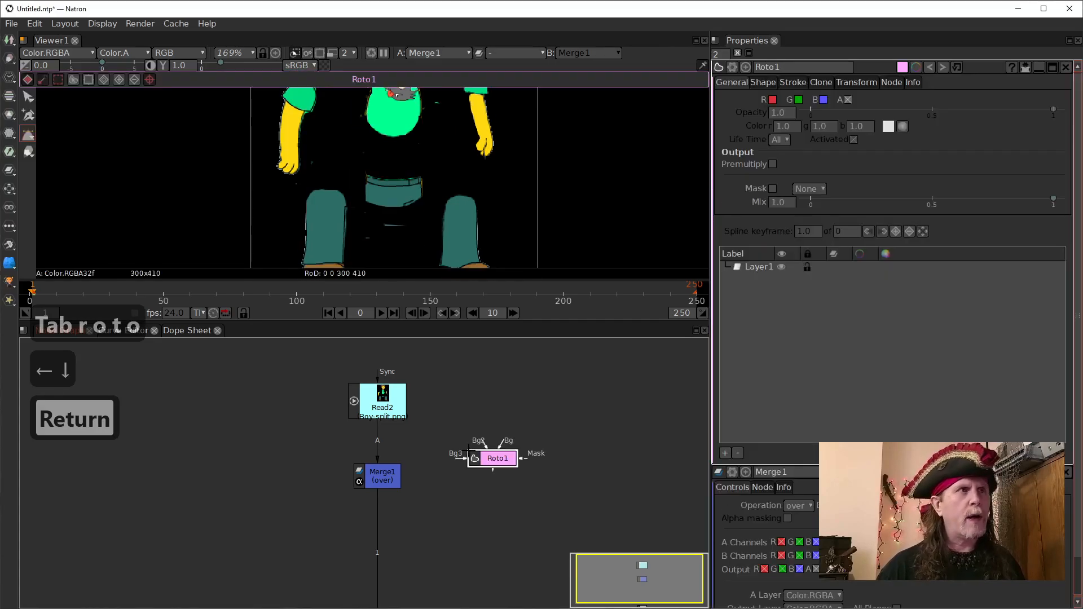
- Try the Roto node as the mask of Merge1, then disconnect it again
left_click(381, 481)
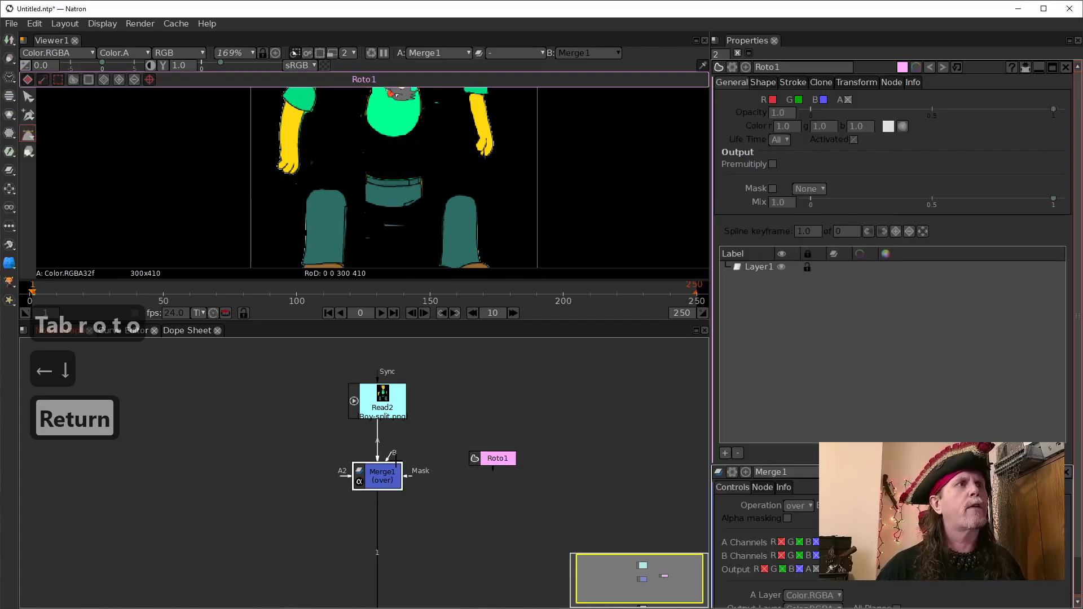
left_click_drag(415, 479, 490, 476)
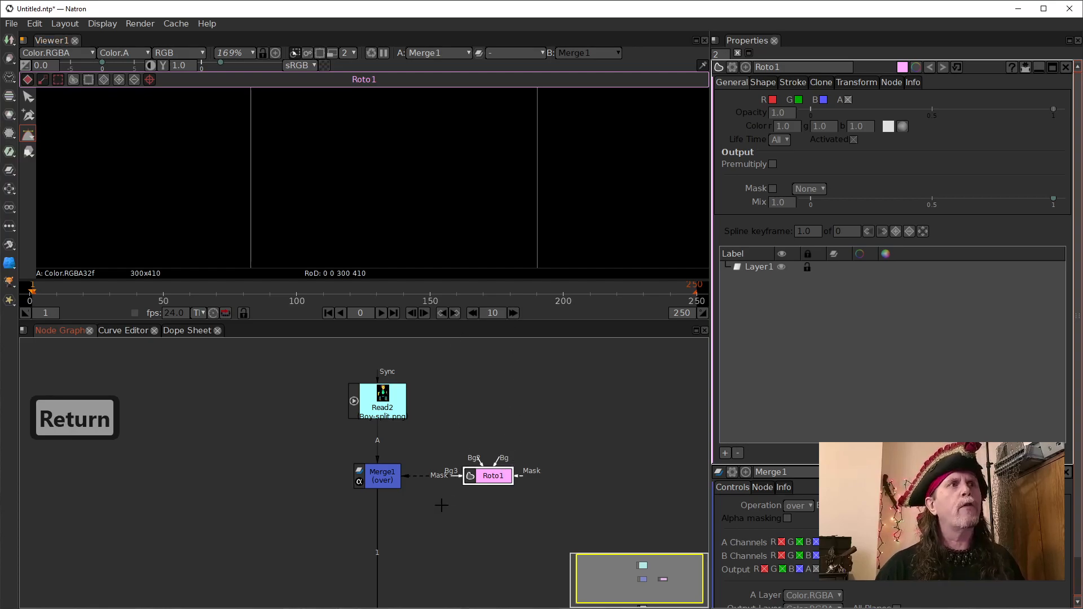
left_click_drag(425, 503, 482, 477)
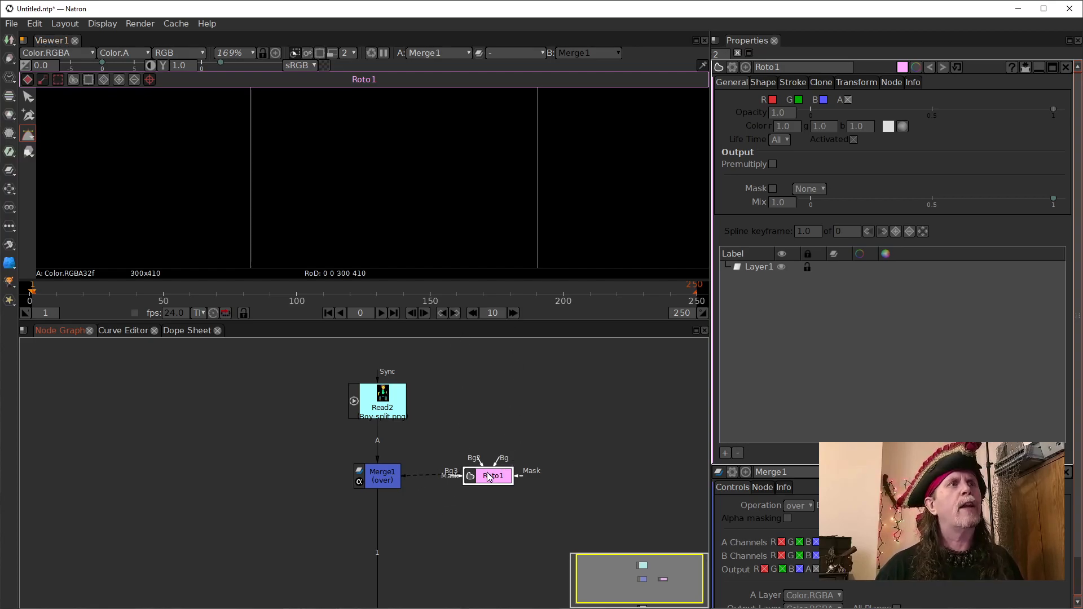
scroll(451, 203, "down", 5)
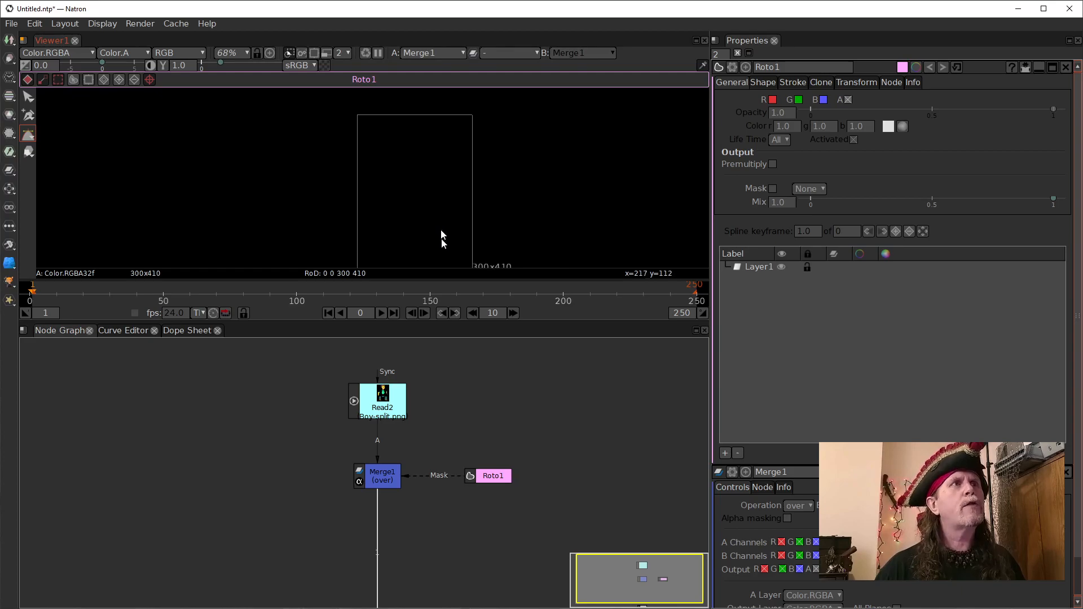
left_click_drag(428, 478, 417, 505)
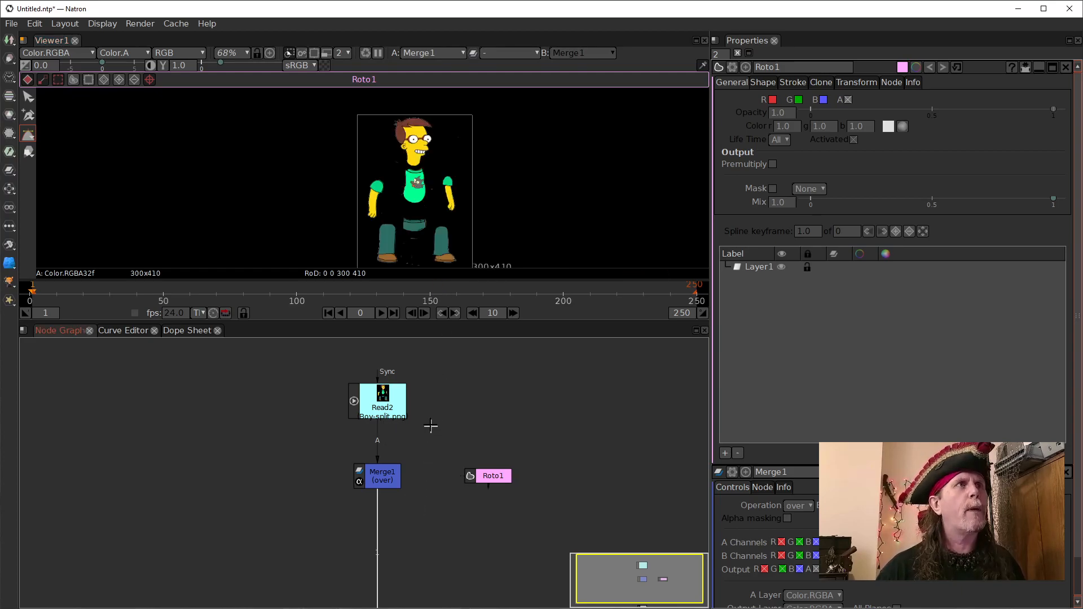
left_click(495, 480)
left_click_drag(481, 481, 477, 482)
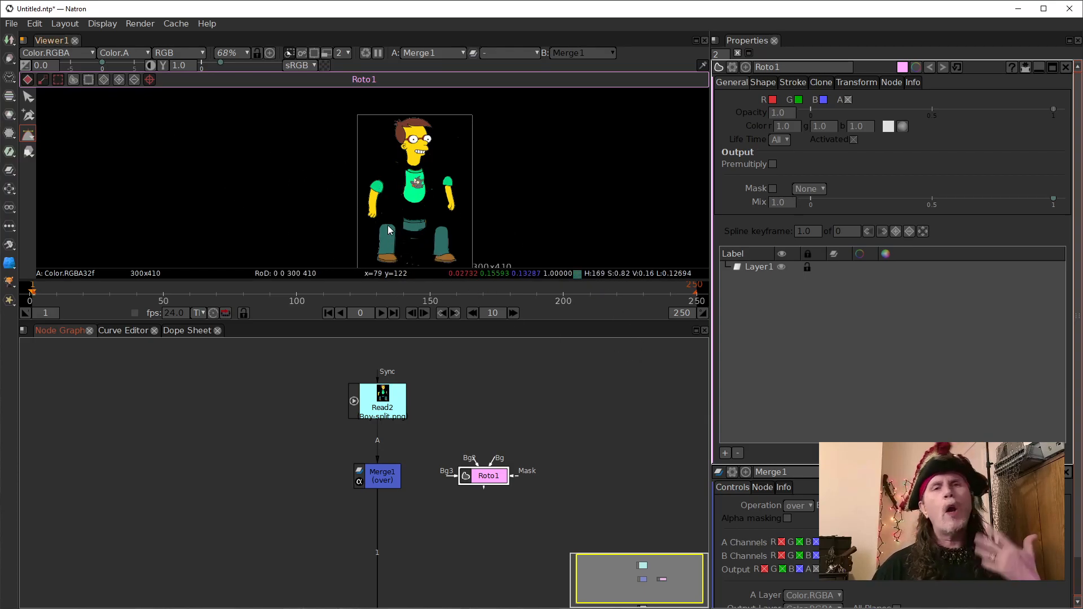
- Draw a closed Bezier shape around the stray pixels between the character's legs, running just below the hip piece
scroll(388, 230, "up", 4)
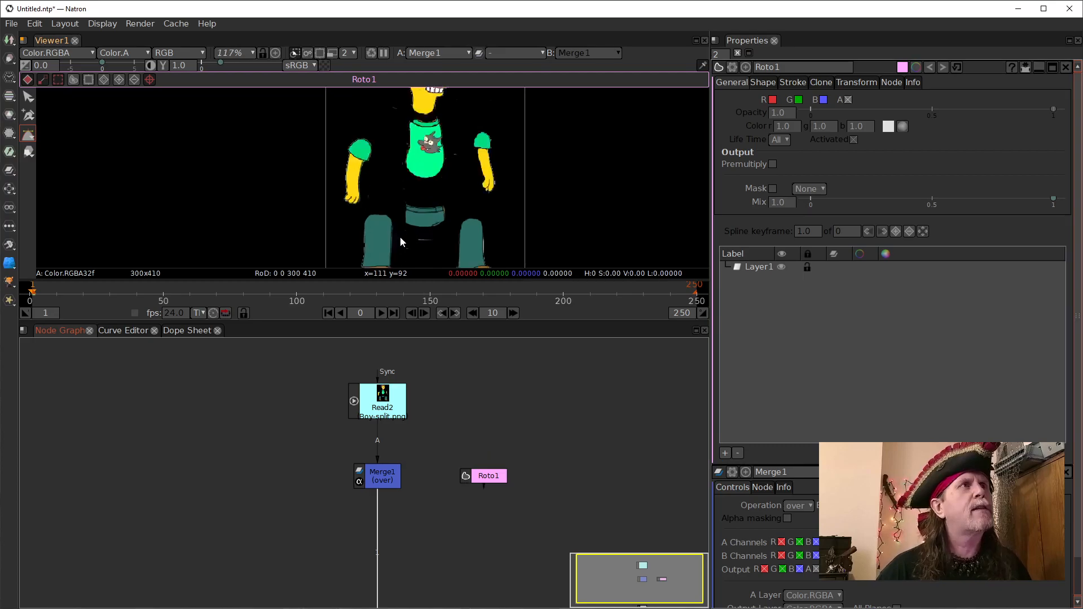
left_click_drag(426, 246, 378, 179)
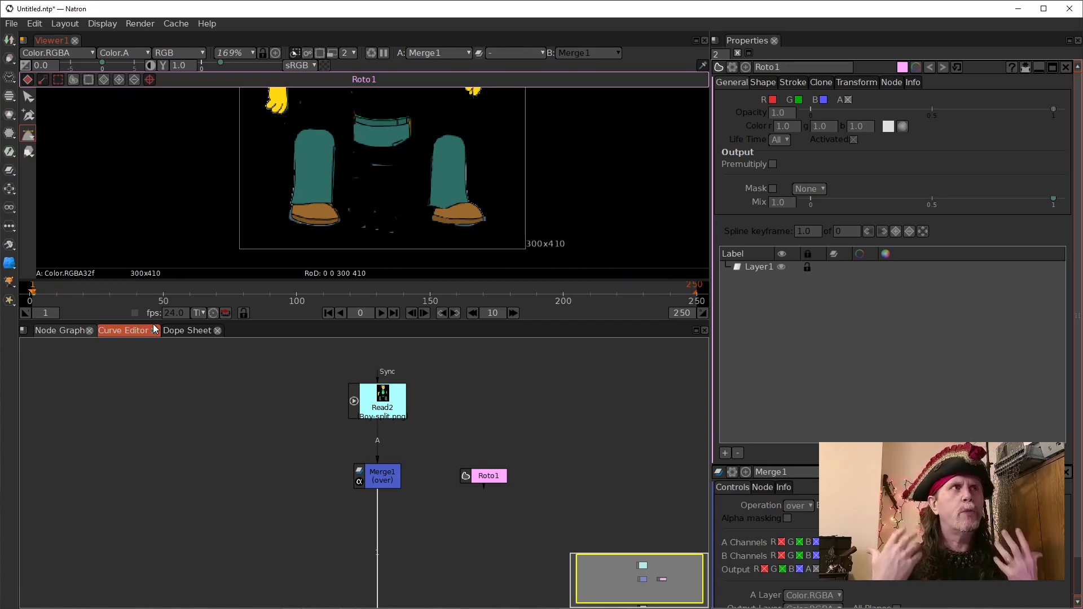
scroll(397, 238, "up", 5)
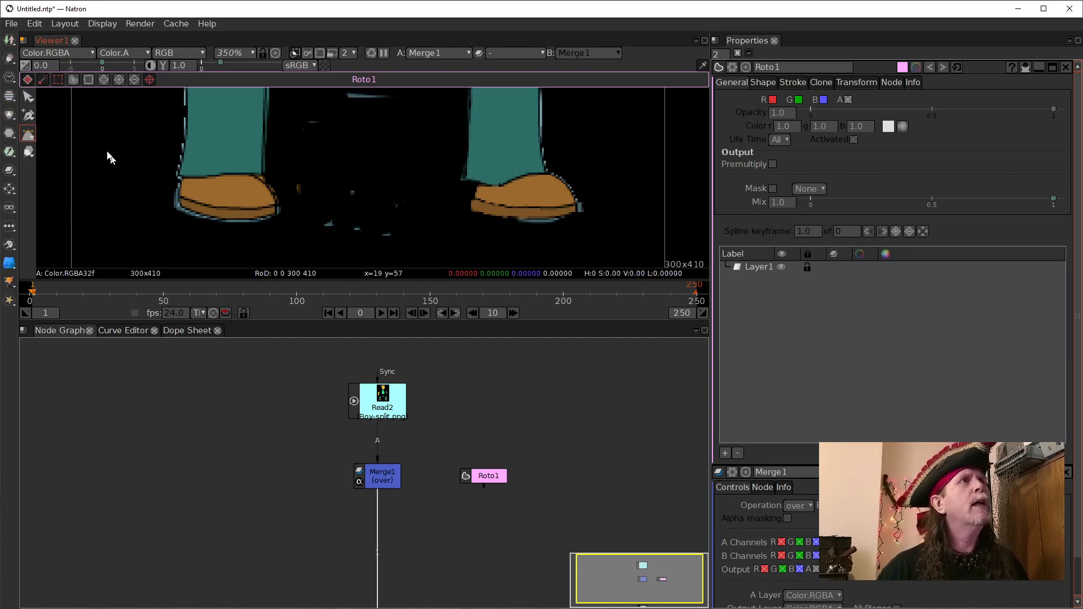
left_click(29, 134)
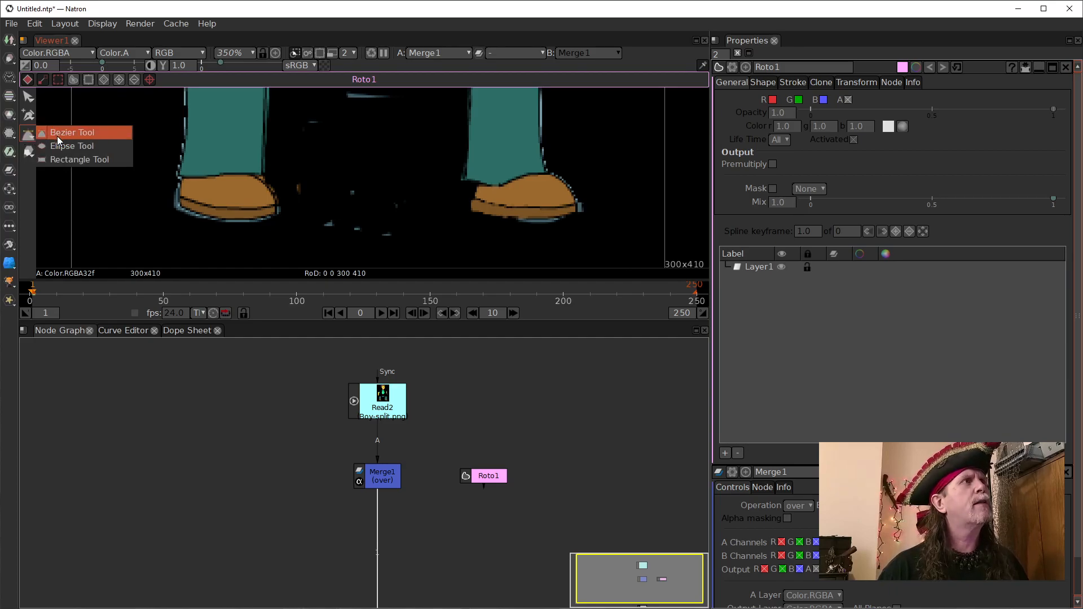
left_click(56, 136)
left_click_drag(377, 173, 335, 183)
left_click(406, 256)
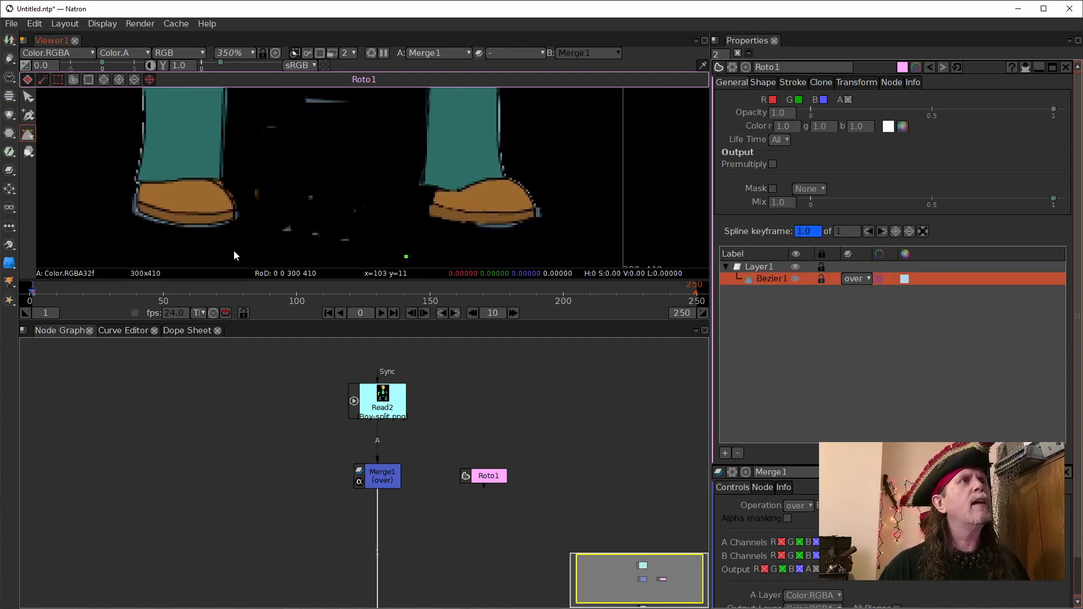
left_click(250, 252)
left_click(234, 167)
left_click_drag(284, 152, 275, 221)
left_click(241, 146)
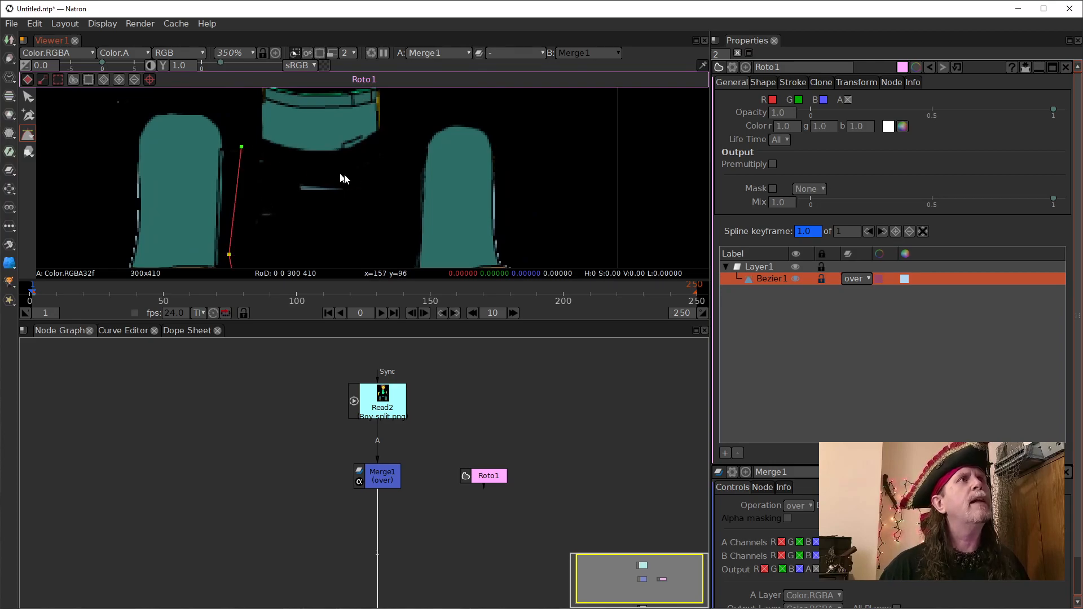
left_click(411, 151)
left_click_drag(400, 237, 353, 232)
key("Return")
left_click_drag(208, 121, 275, 209)
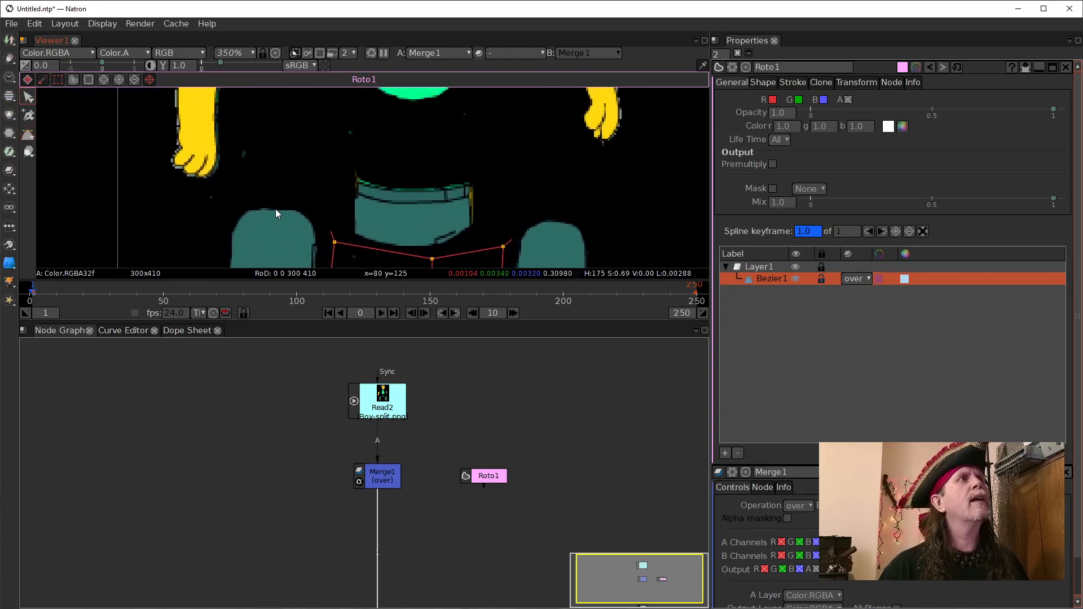
left_click(234, 207)
left_click(29, 117)
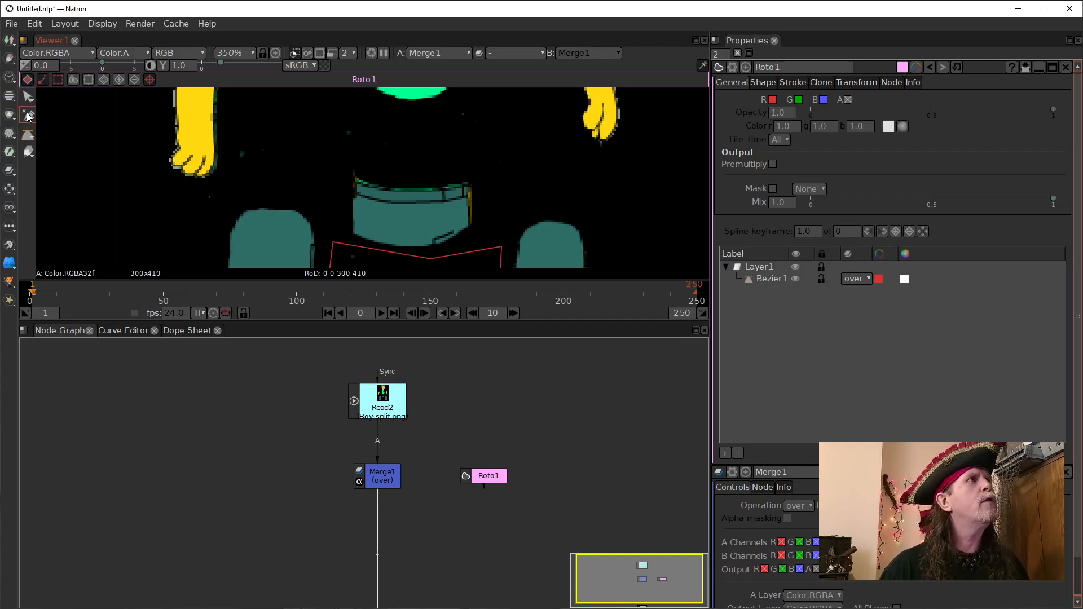
left_click(26, 117)
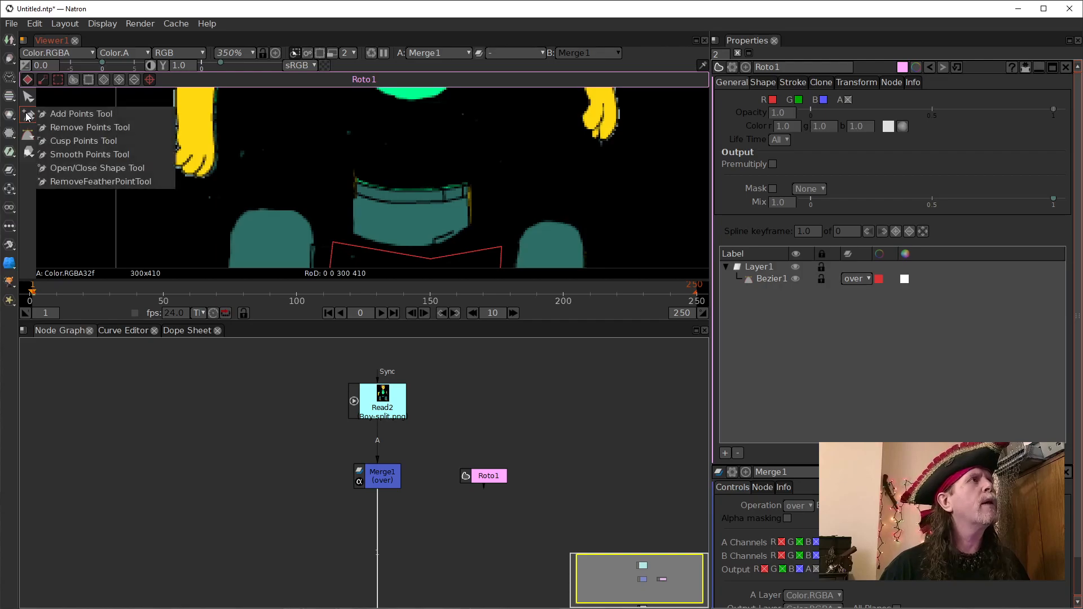
left_click(42, 112)
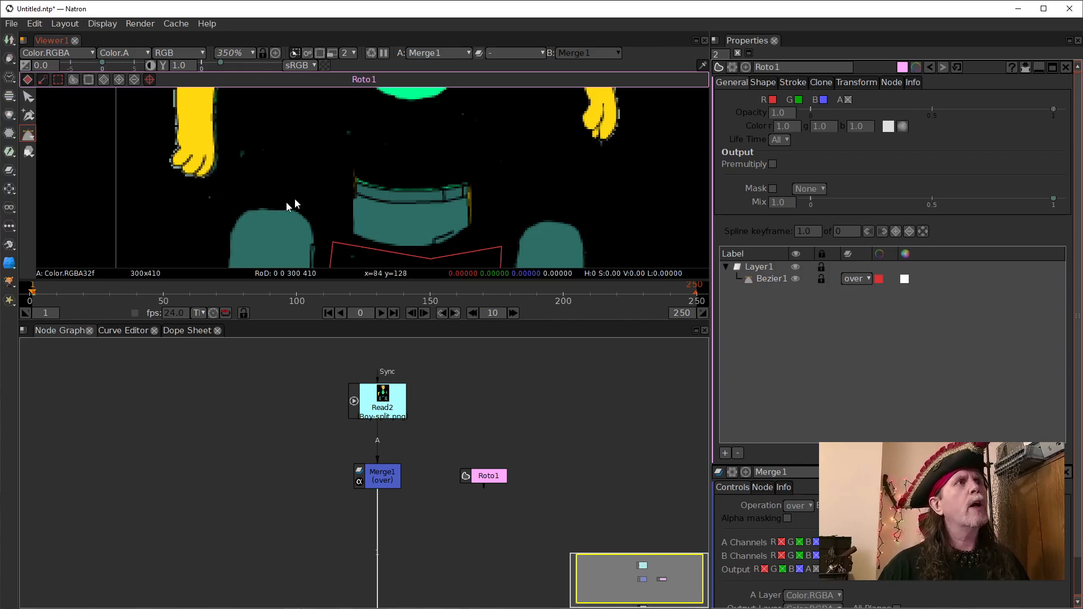
- Draw a second closed Bezier shape around the stray pixels between the arms, running below the shirt and above the hip piece
left_click(263, 195)
left_click(207, 239)
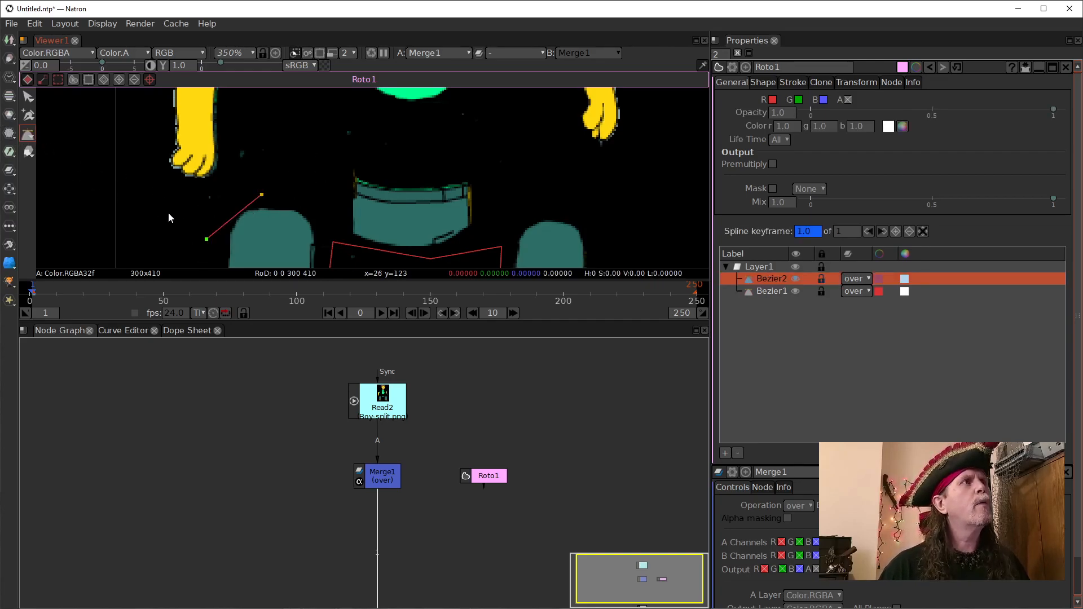
left_click(218, 178)
left_click(238, 123)
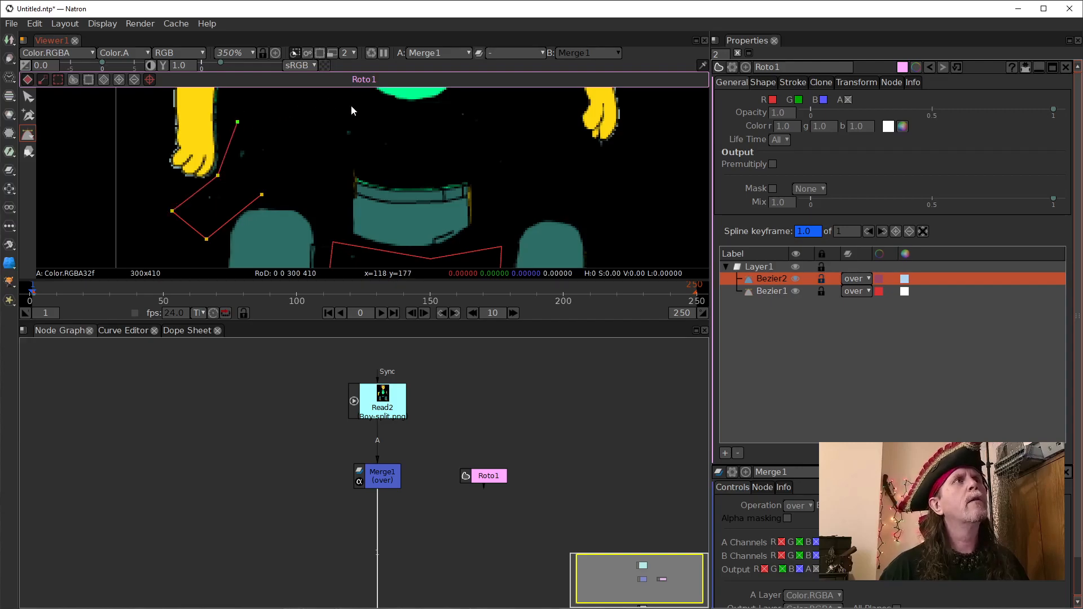
left_click_drag(349, 107, 324, 183)
left_click(309, 108)
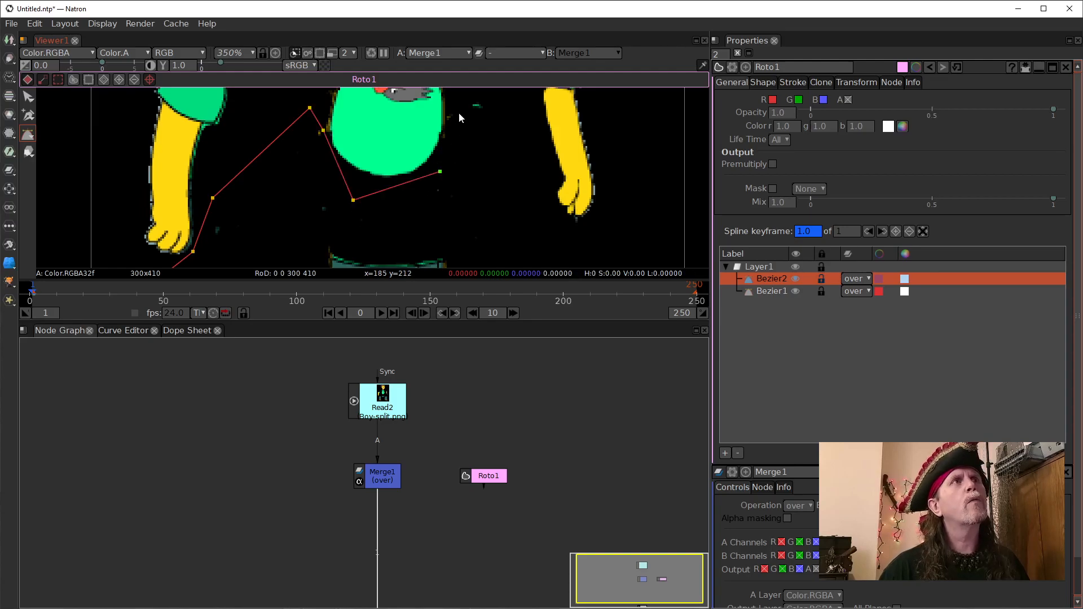
left_click(442, 142)
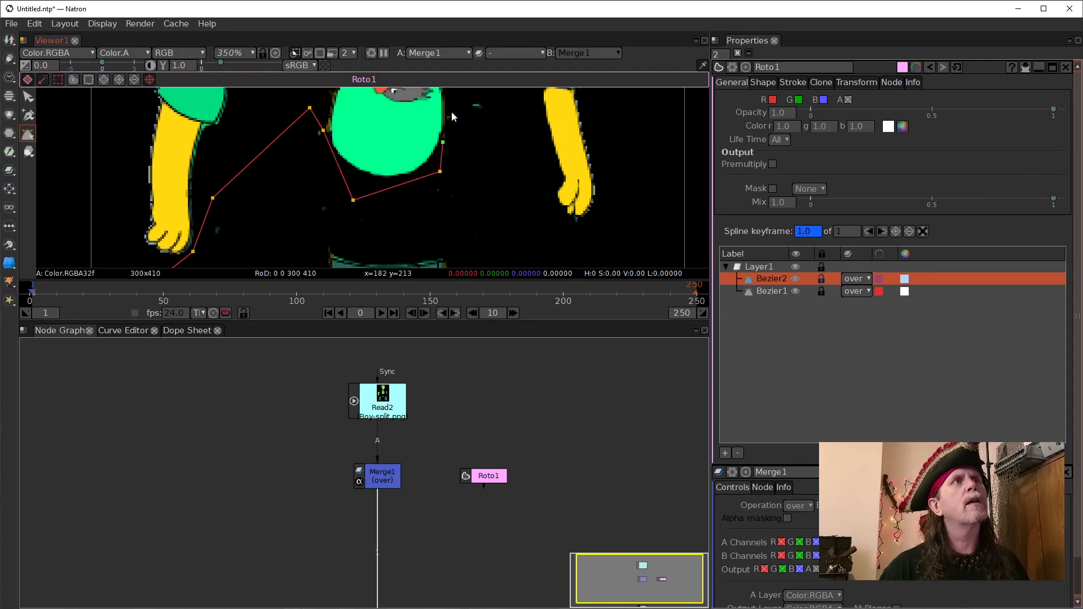
left_click_drag(495, 113, 458, 180)
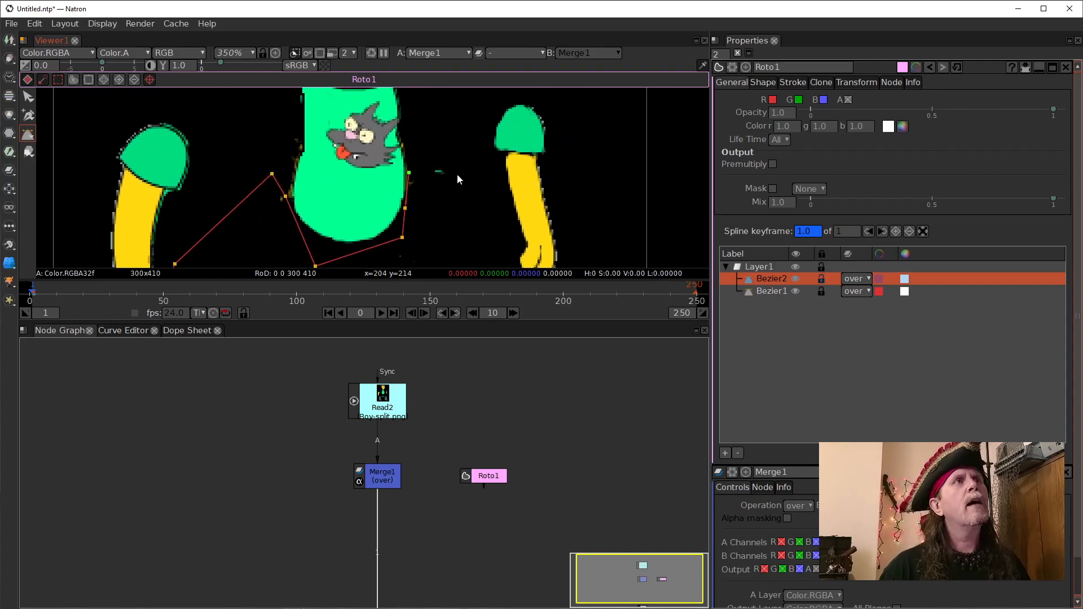
left_click_drag(486, 273, 471, 179)
left_click(468, 193)
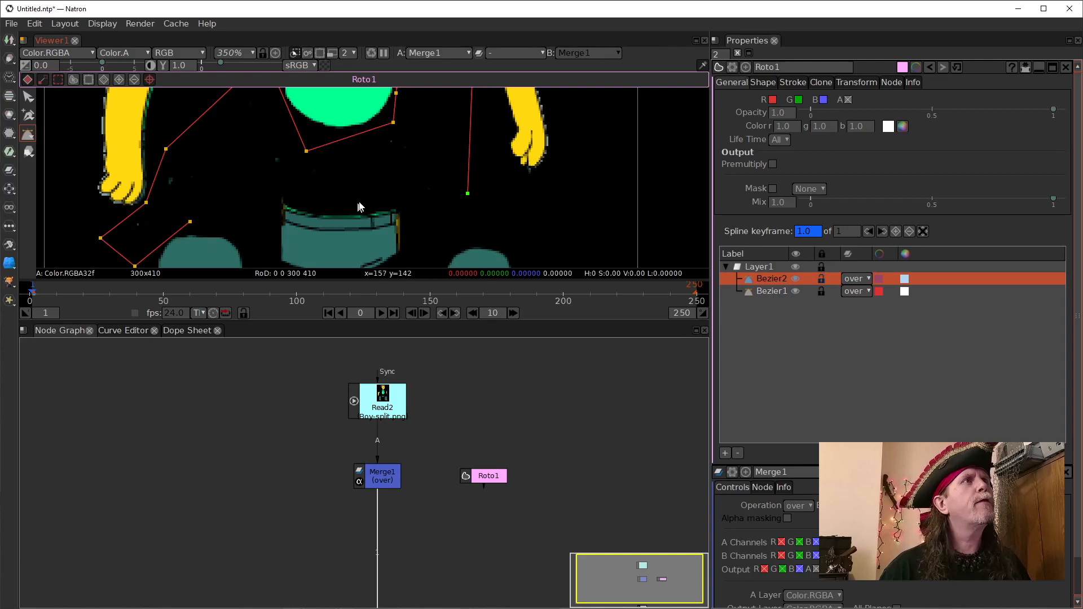
left_click(272, 183)
left_click(255, 226)
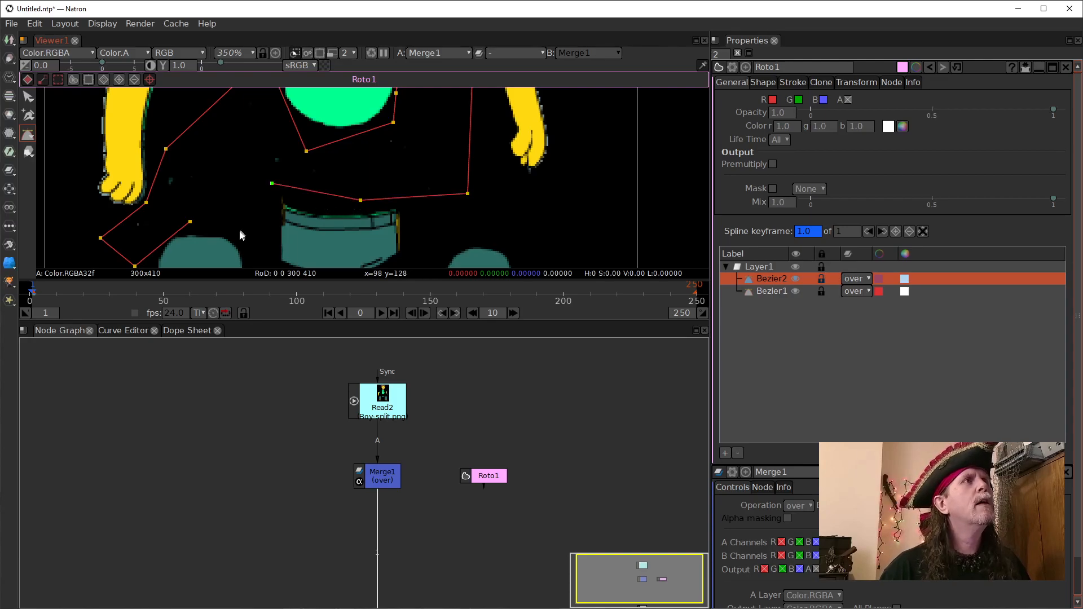
left_click(189, 221)
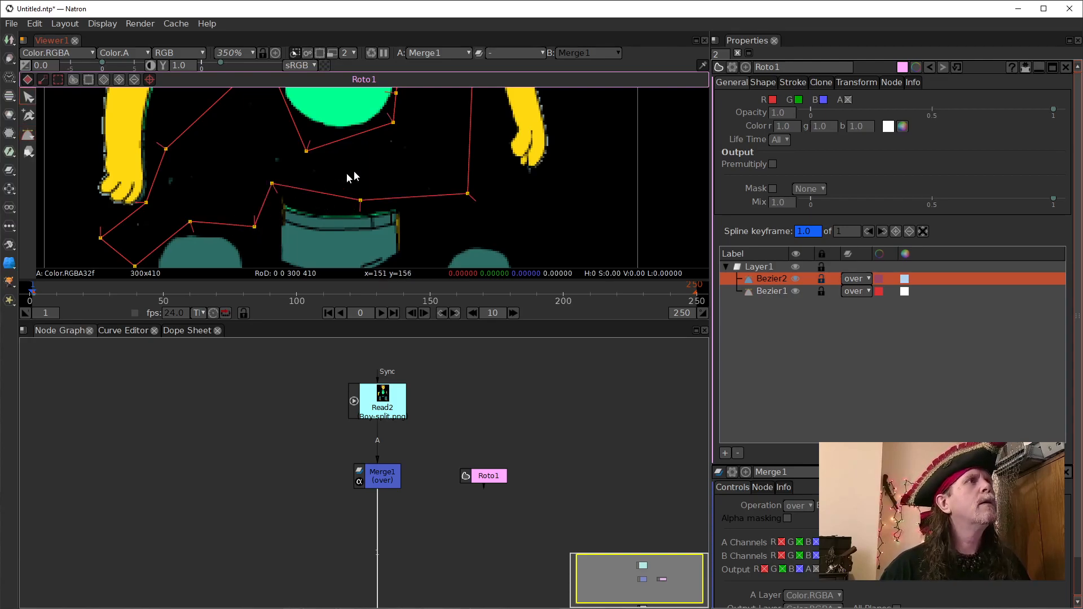
- Draw a closed four-point Bezier shape around the stray yellow pixels beside the neck, above the raised sleeve on the ear side
left_click_drag(395, 173, 378, 263)
left_click_drag(429, 156, 429, 265)
left_click_drag(365, 174, 407, 230)
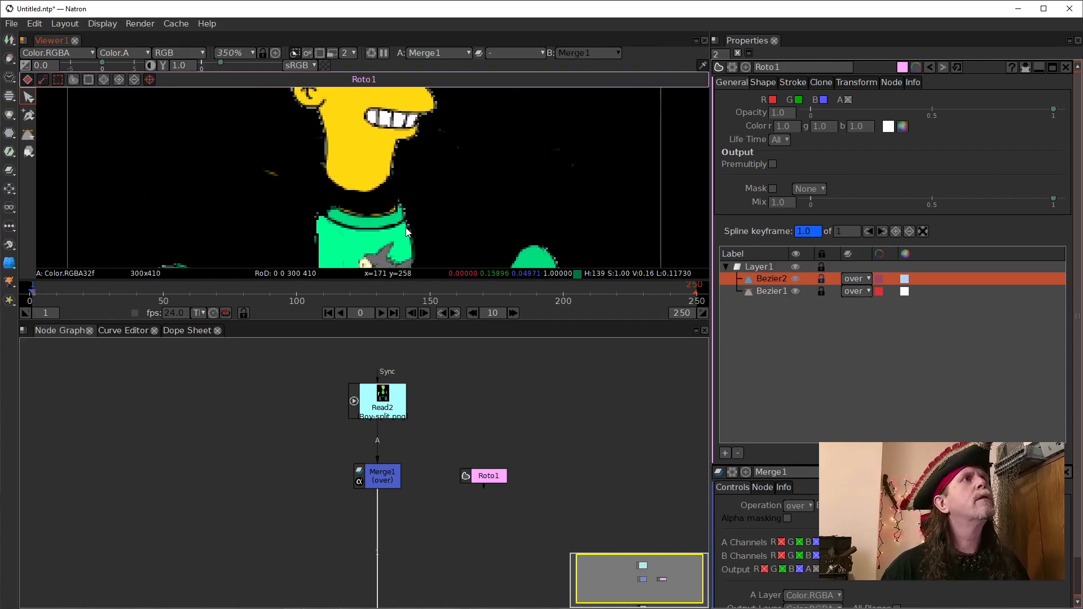
left_click(28, 135)
left_click(238, 119)
left_click(283, 228)
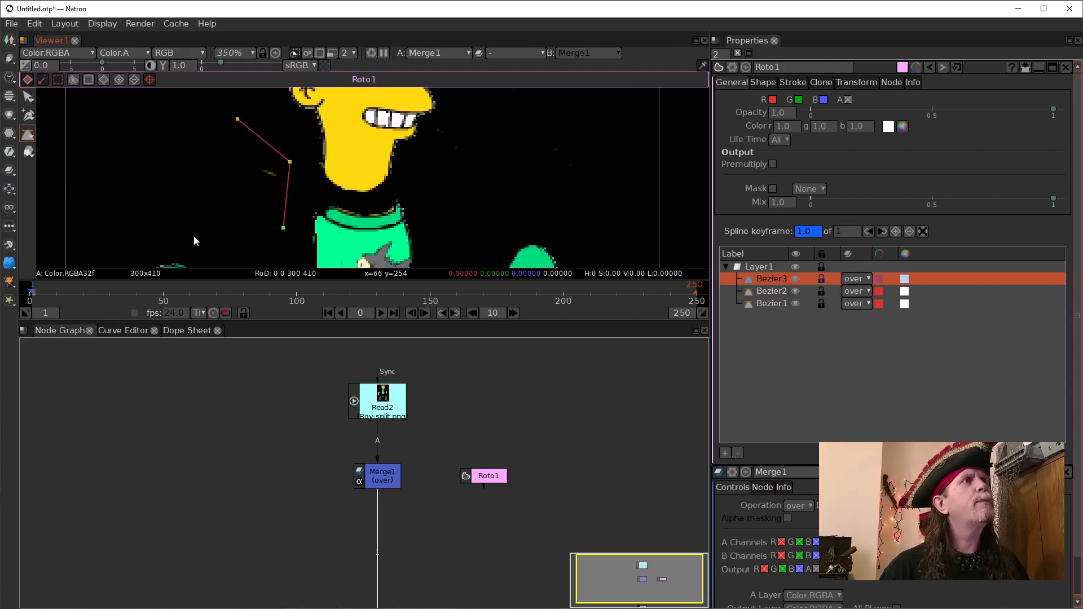
left_click_drag(174, 202, 174, 285)
mouse_move(195, 129)
left_mouse_down()
mouse_move(201, 278)
mouse_move(299, 135)
mouse_move(297, 96)
left_mouse_up()
left_click_drag(293, 212, 245, 150)
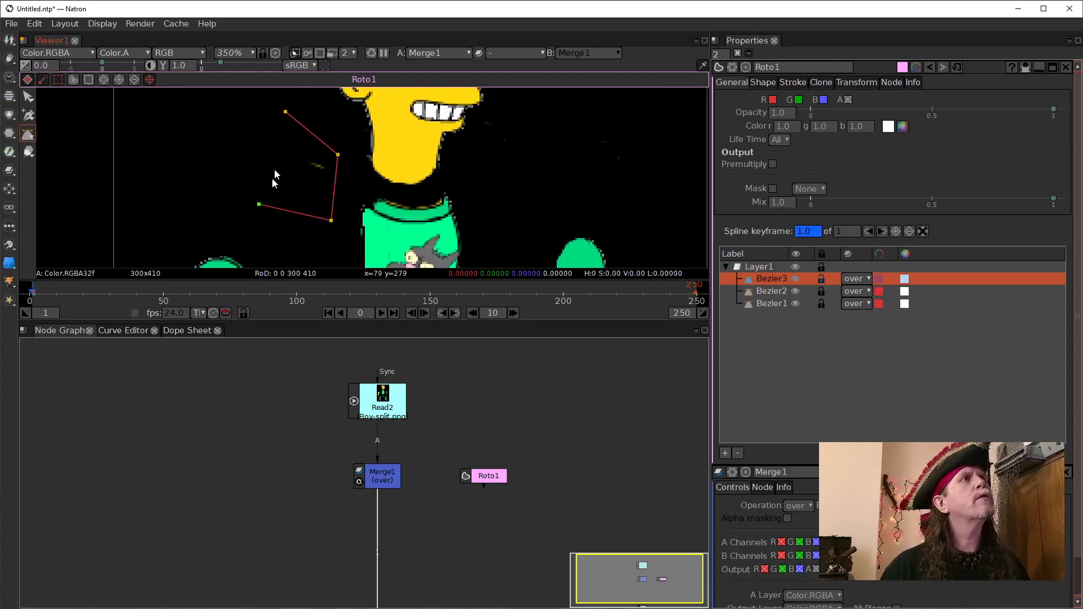
left_click(285, 112)
- Draw a closed Bezier shape around the stray pixels in the empty area in front of the character's face and chin
left_click_drag(512, 160, 361, 248)
mouse_move(408, 164)
left_mouse_down()
mouse_move(360, 221)
mouse_move(357, 195)
left_mouse_up()
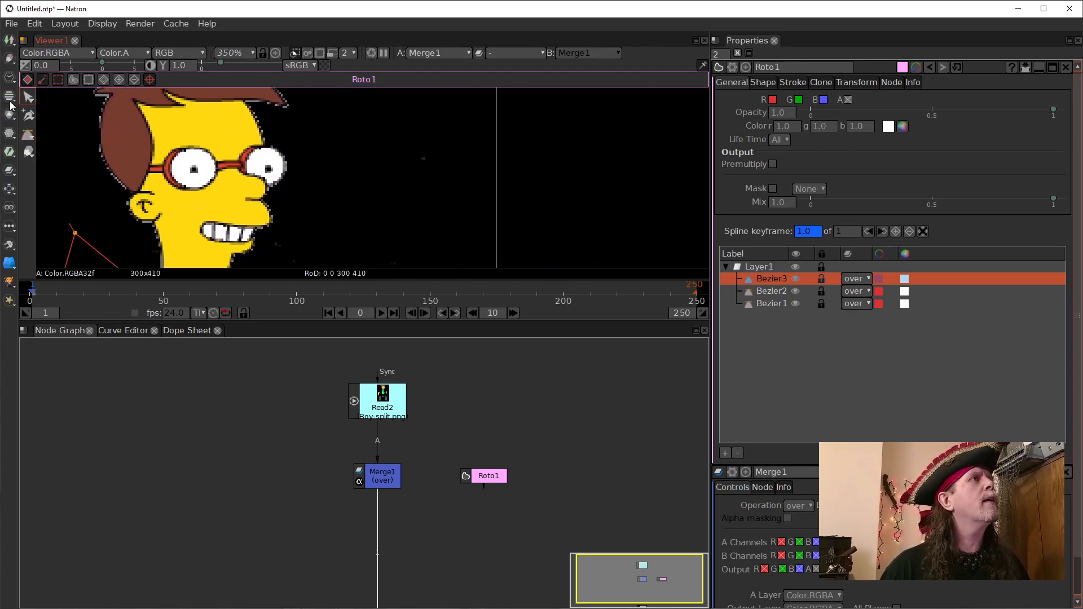
left_click(28, 135)
left_click(370, 113)
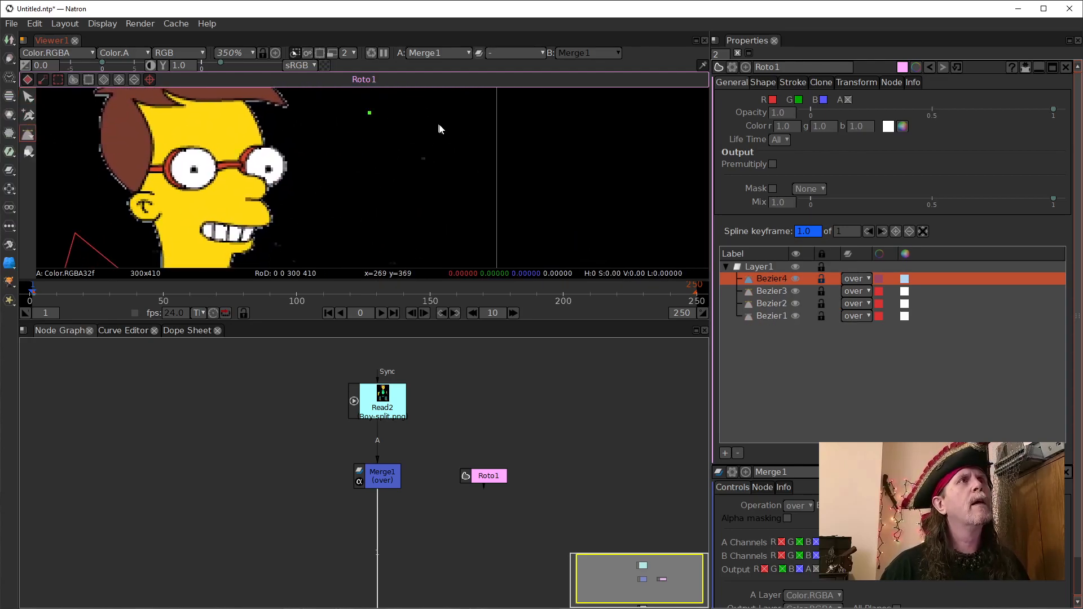
left_click_drag(441, 233, 449, 176)
left_click_drag(456, 225, 520, 198)
left_click(522, 218)
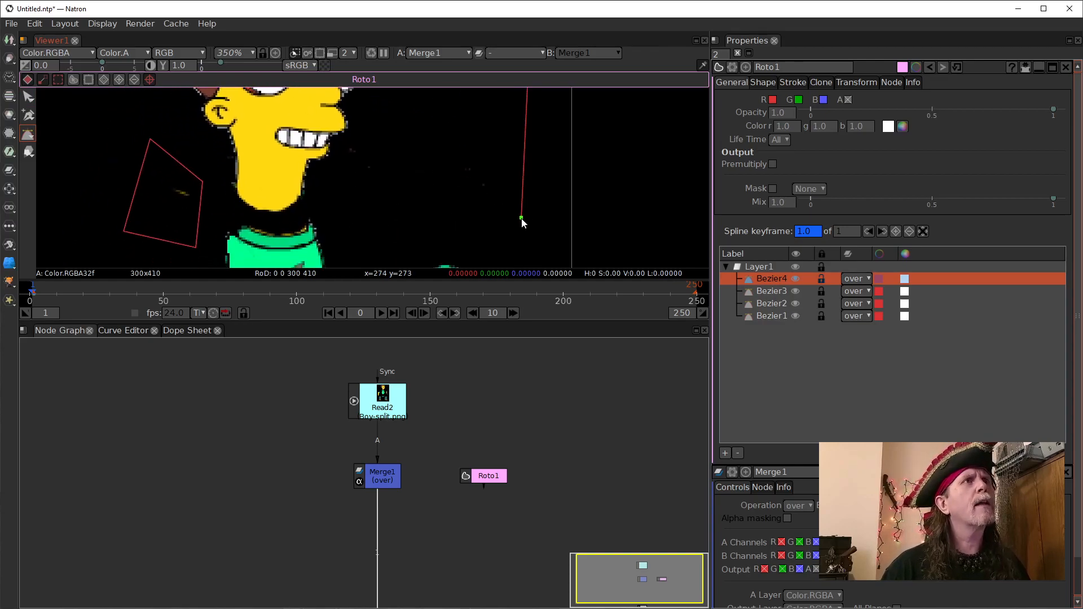
left_click(367, 254)
left_click(336, 149)
left_click_drag(427, 121, 393, 229)
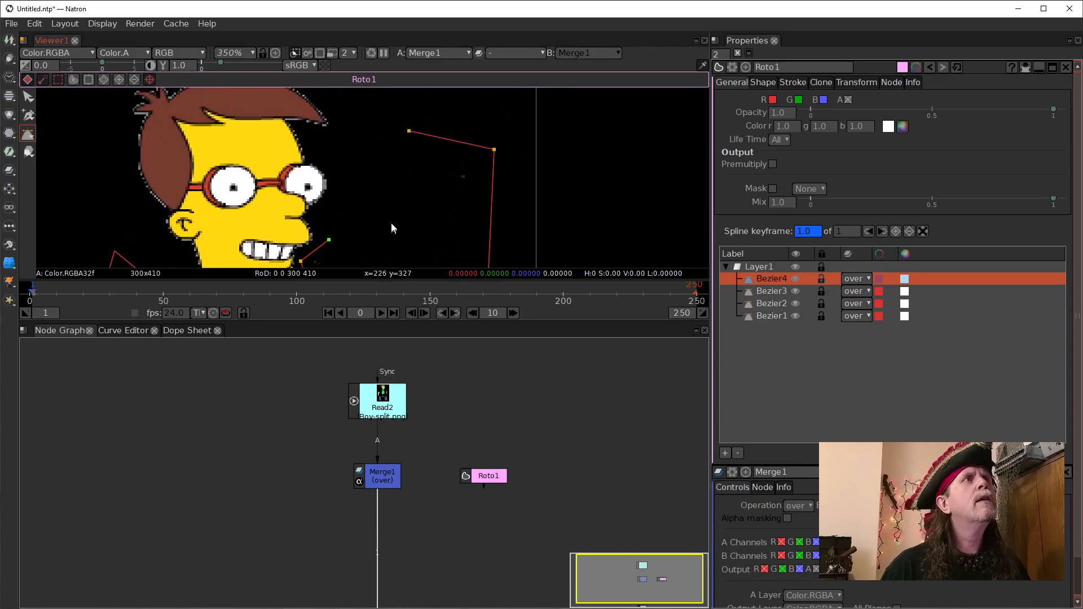
left_click(351, 127)
left_click(409, 131)
- Connect the Mask input of Merge1 to Roto1 and turn on Invert Mask for Merge1
left_click_drag(461, 150, 455, 278)
left_click_drag(478, 170, 507, 142)
scroll(414, 191, "down", 3)
scroll(414, 192, "down", 5)
left_click_drag(434, 224, 438, 119)
left_click_drag(439, 205, 469, 184)
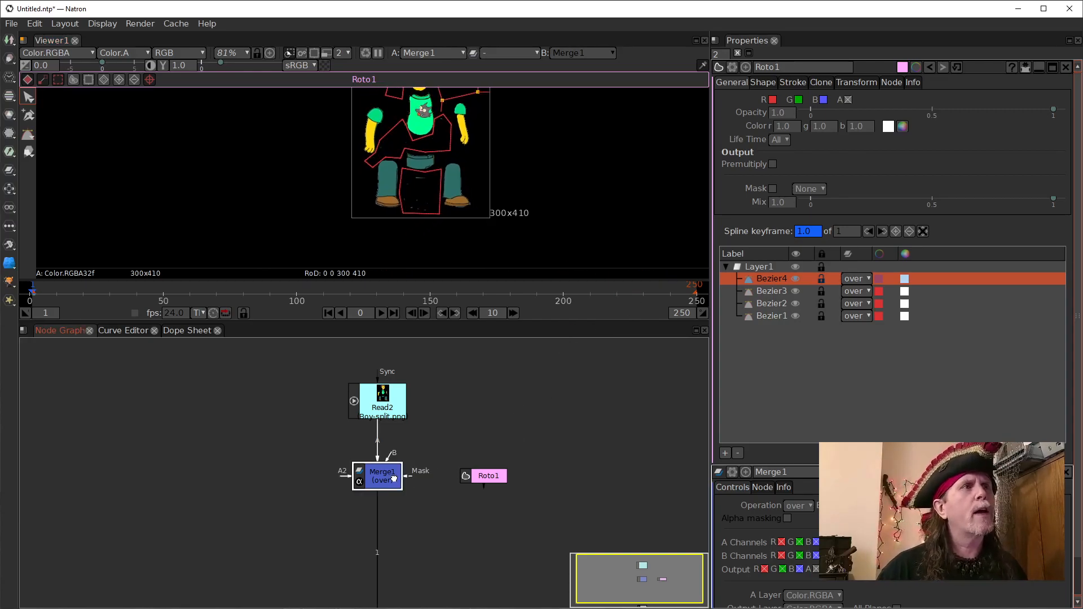
left_click_drag(475, 473, 476, 475)
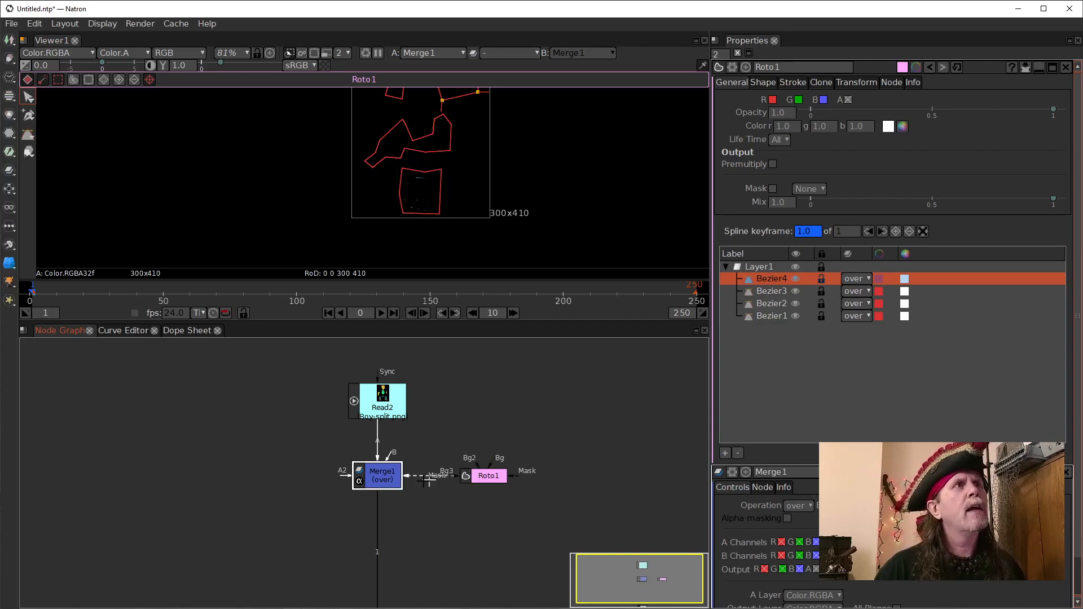
double_click(383, 480)
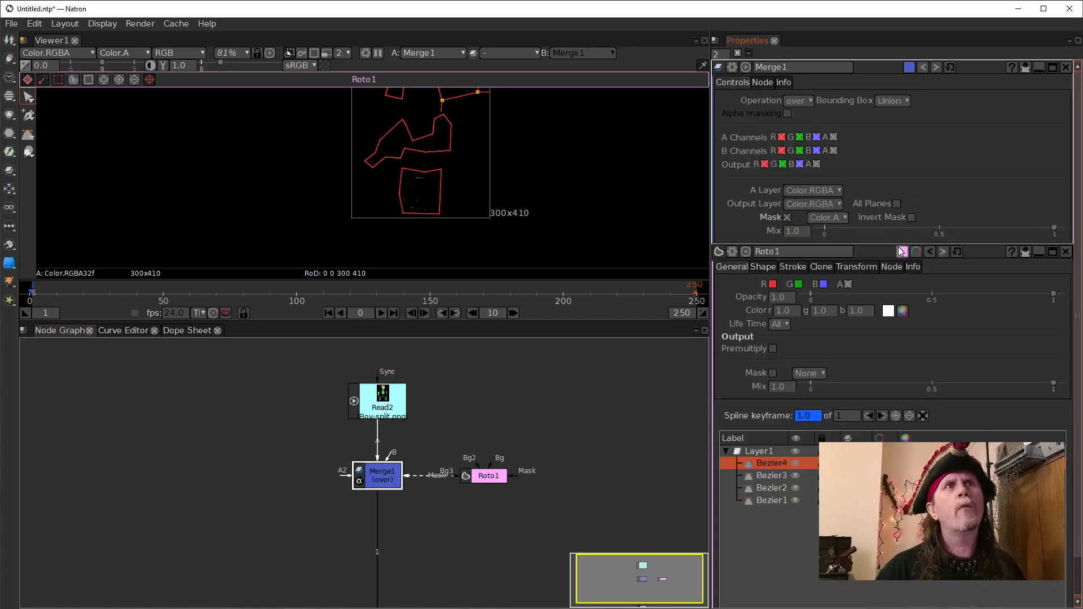
left_click(911, 218)
- Deselect the nodes, close the Roto1 properties and reposition the character in the viewer
left_click(442, 363)
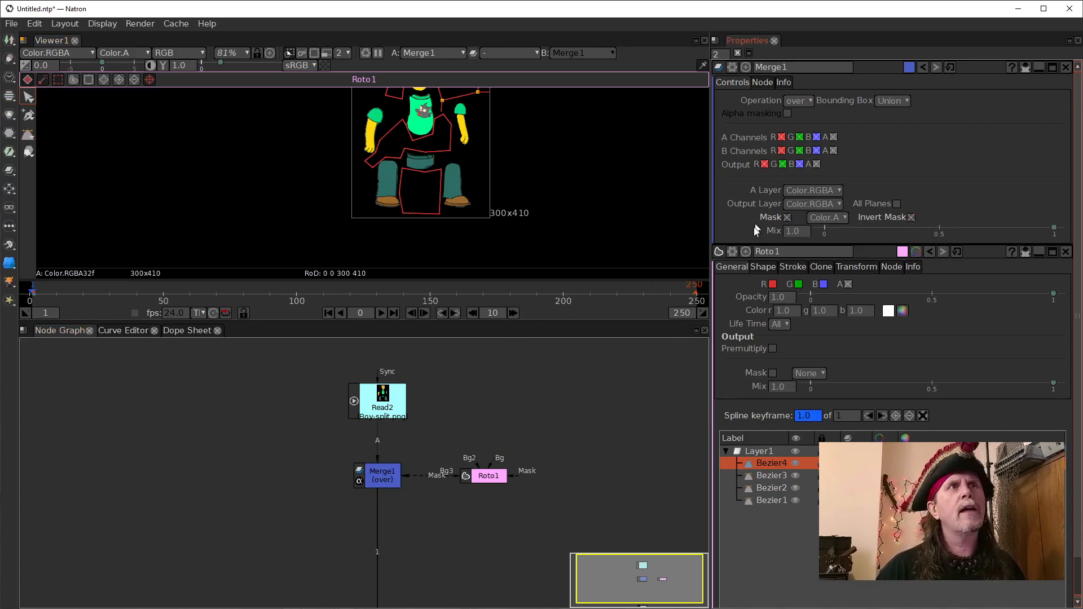
left_click(1068, 255)
left_click_drag(414, 134, 382, 176)
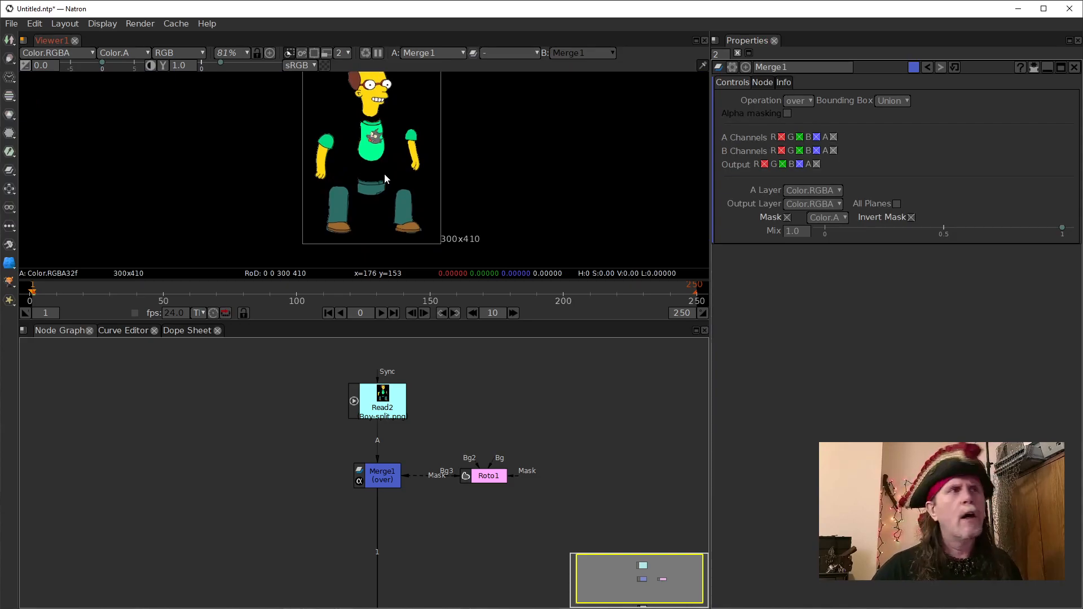
- Space out the node graph by moving Roto1 farther from Merge1 and Viewer1 farther down
left_click_drag(378, 475, 378, 464)
left_click_drag(497, 480, 514, 470)
left_click_drag(385, 467, 385, 464)
left_click_drag(457, 527, 473, 442)
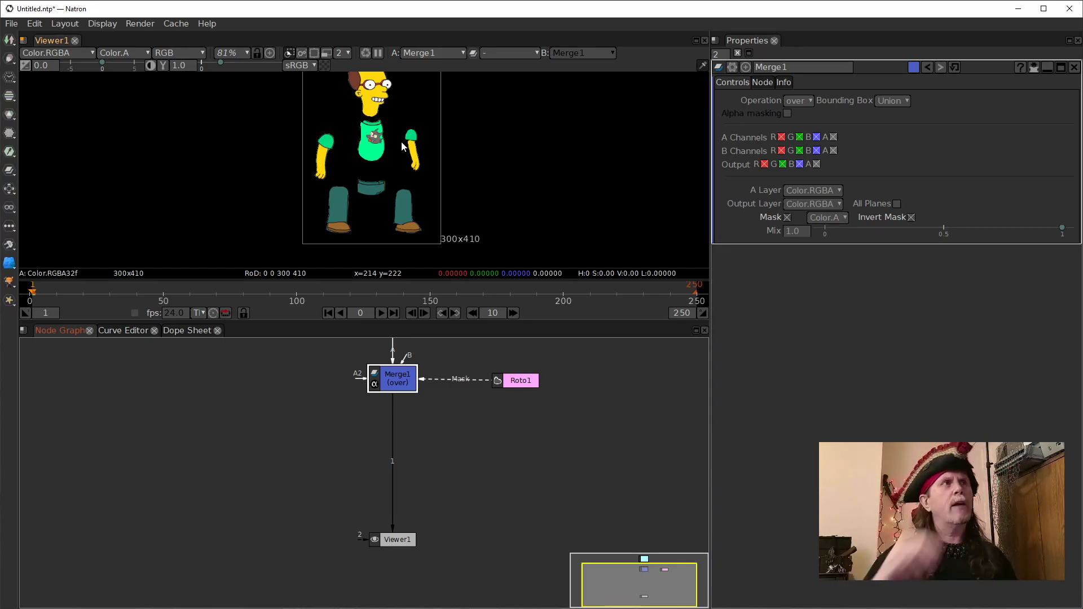
left_click_drag(469, 523, 467, 464)
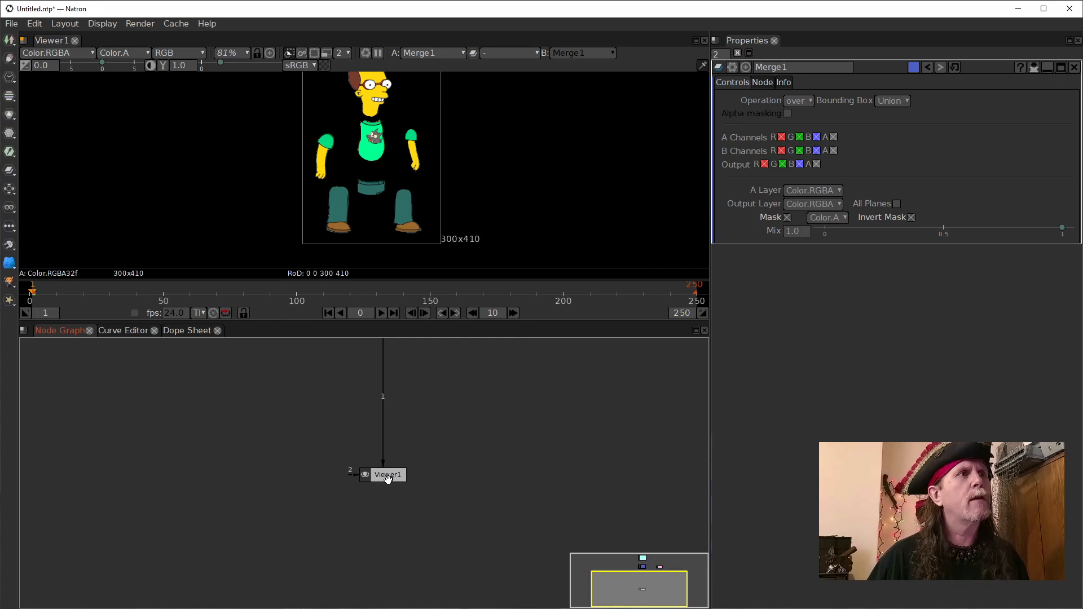
left_click_drag(389, 479, 388, 566)
left_click_drag(473, 345, 466, 428)
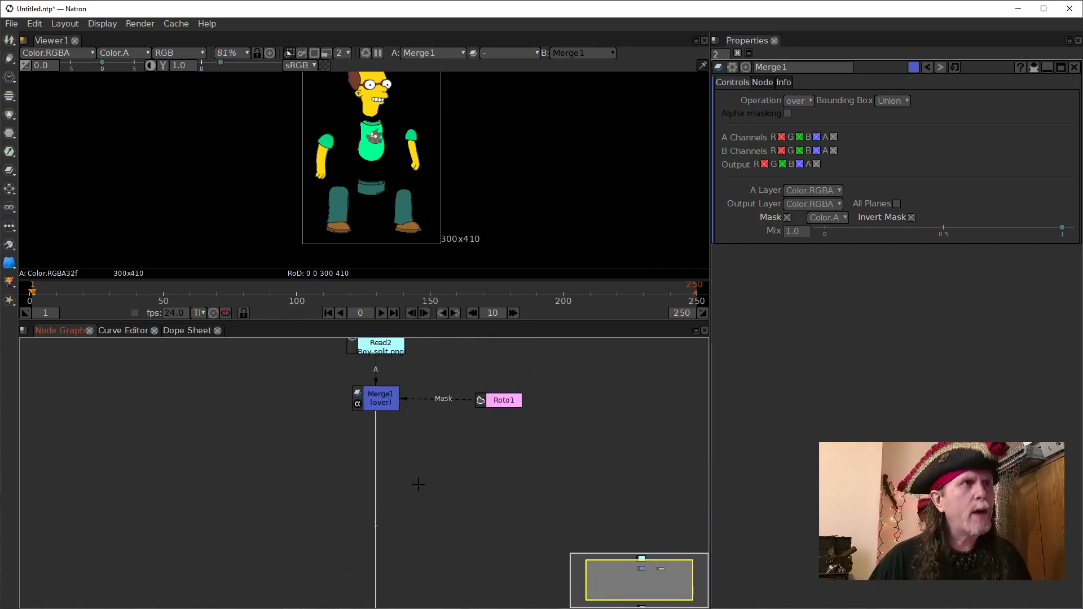
- Add a Backdrop node to the node graph and bring it into view near Viewer1
right_click(287, 458)
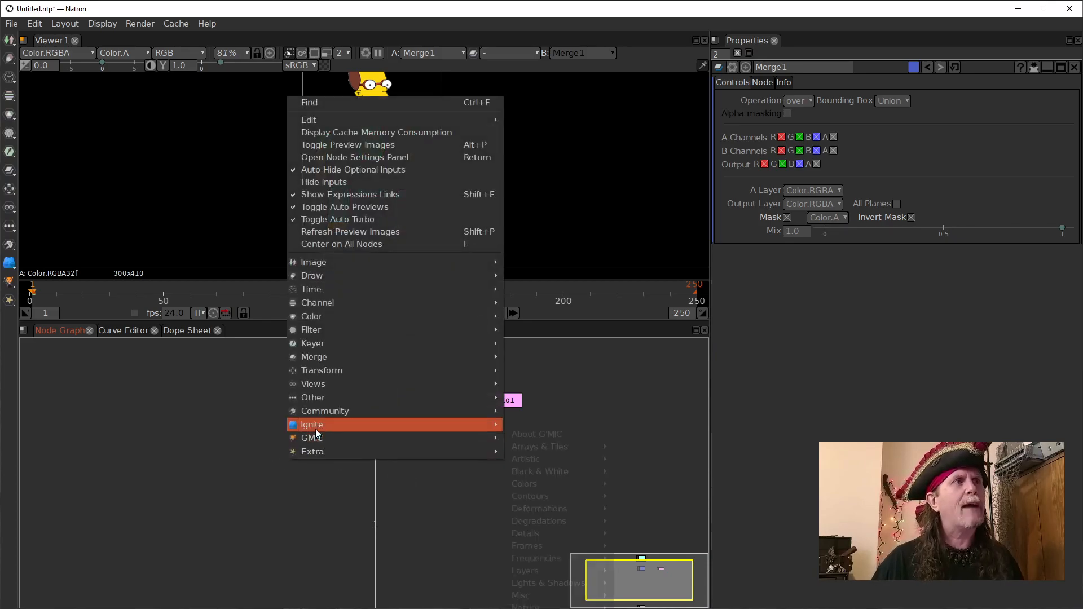
mouse_move(314, 397)
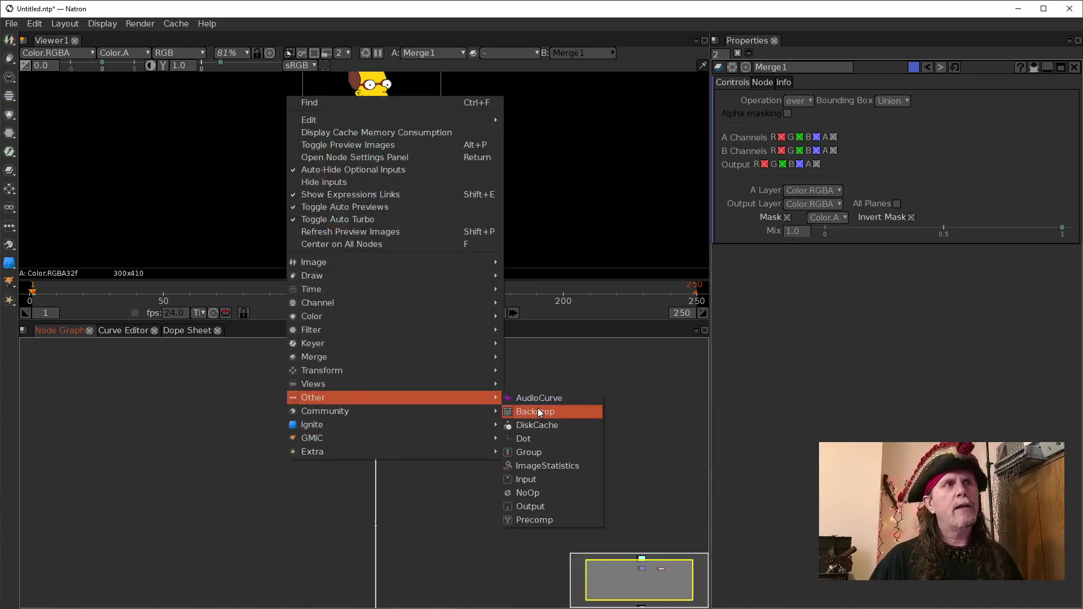
mouse_move(404, 397)
left_click(516, 406)
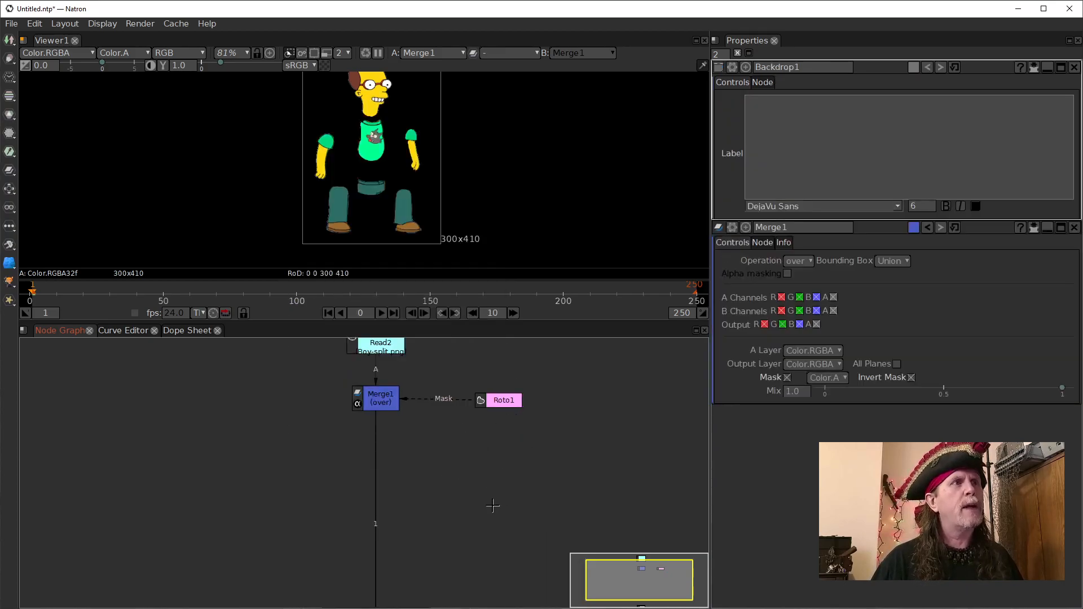
scroll(485, 497, "down", 6)
left_click_drag(258, 483, 394, 483)
scroll(344, 469, "up", 6)
left_click_drag(279, 407, 450, 566)
- Try Viewer1 and the backdrop in different positions, placing Viewer1 on the backdrop and moving it back out just below
left_click_drag(298, 529, 467, 516)
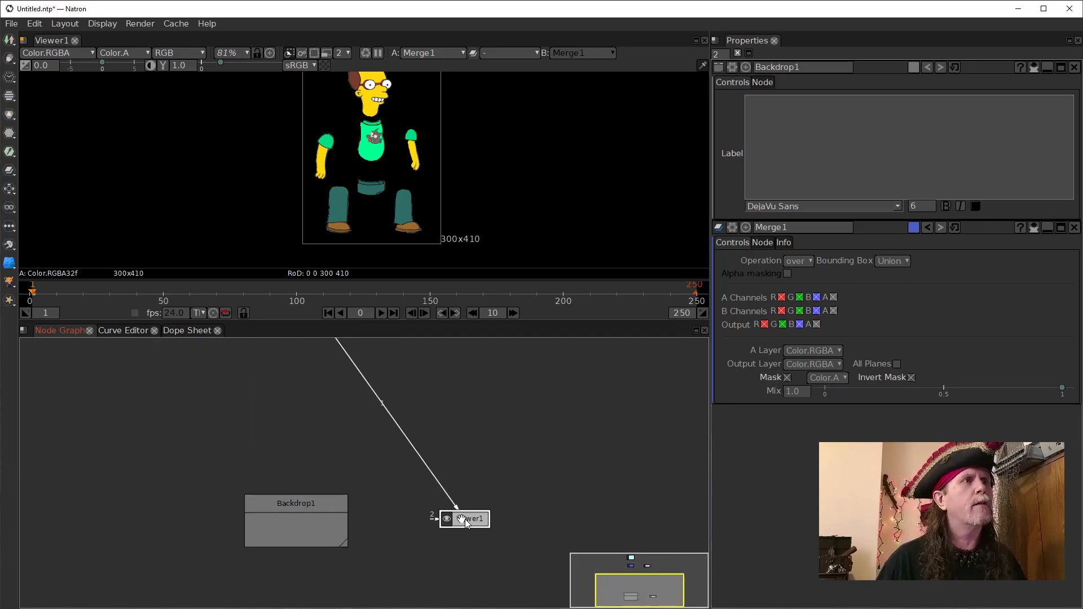
left_click_drag(309, 503, 291, 413)
left_click_drag(447, 416, 453, 488)
left_click_drag(455, 562, 344, 446)
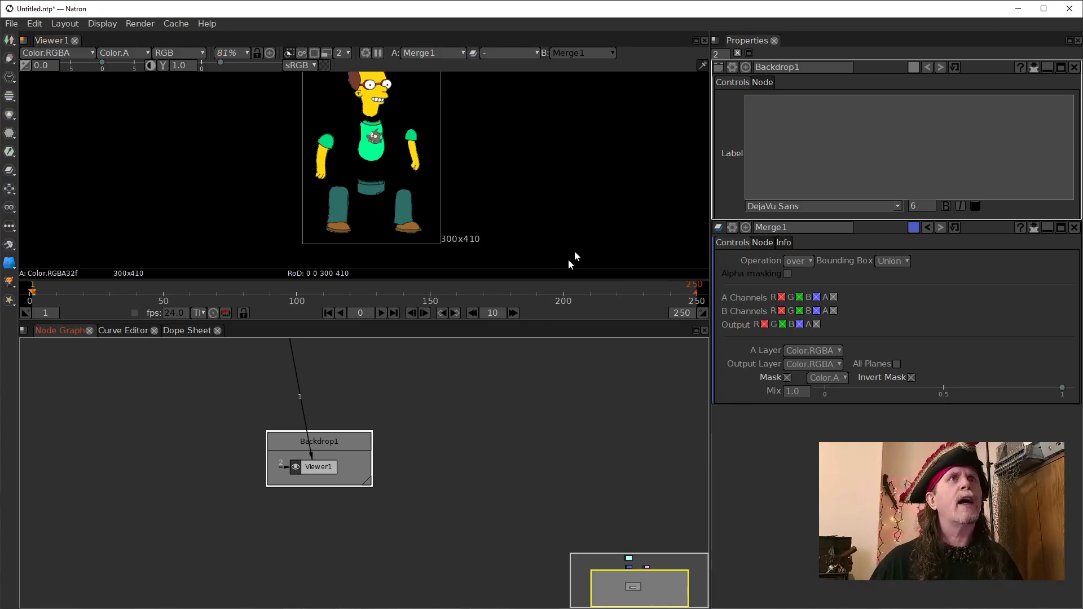
left_click_drag(325, 464, 298, 530)
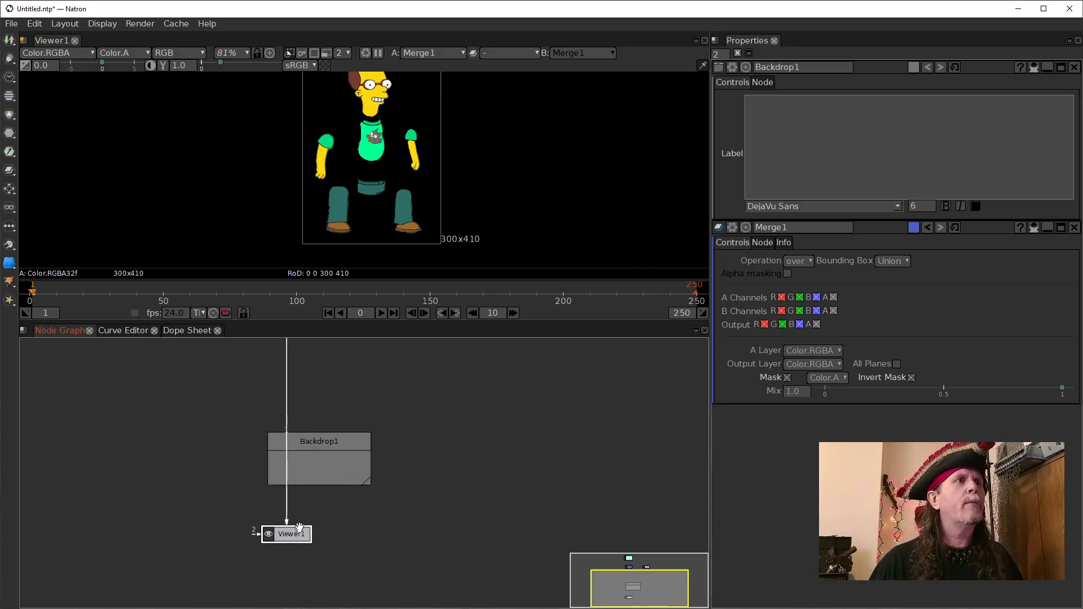
- Move Backdrop1 on the connection between Merge1 and Viewer1, placing it just below Merge1
left_click(334, 438)
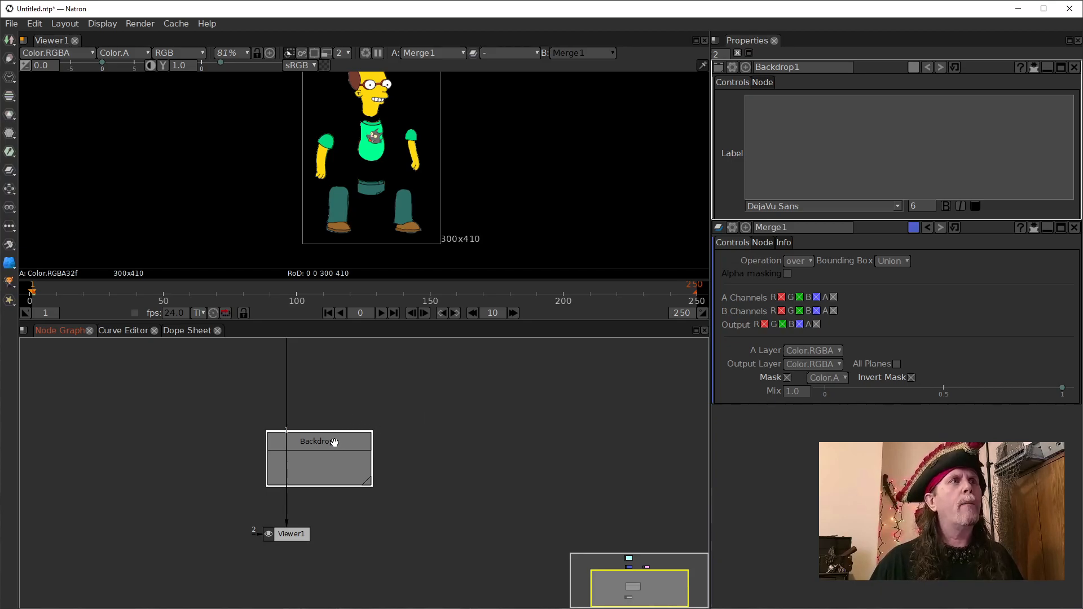
double_click(810, 67)
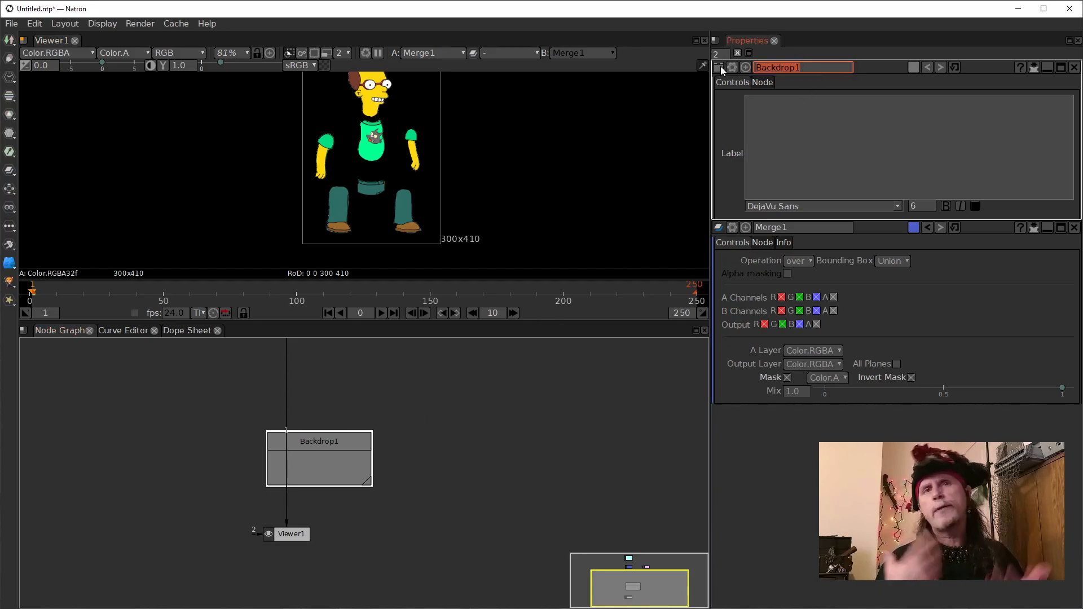
left_click_drag(315, 438, 314, 440)
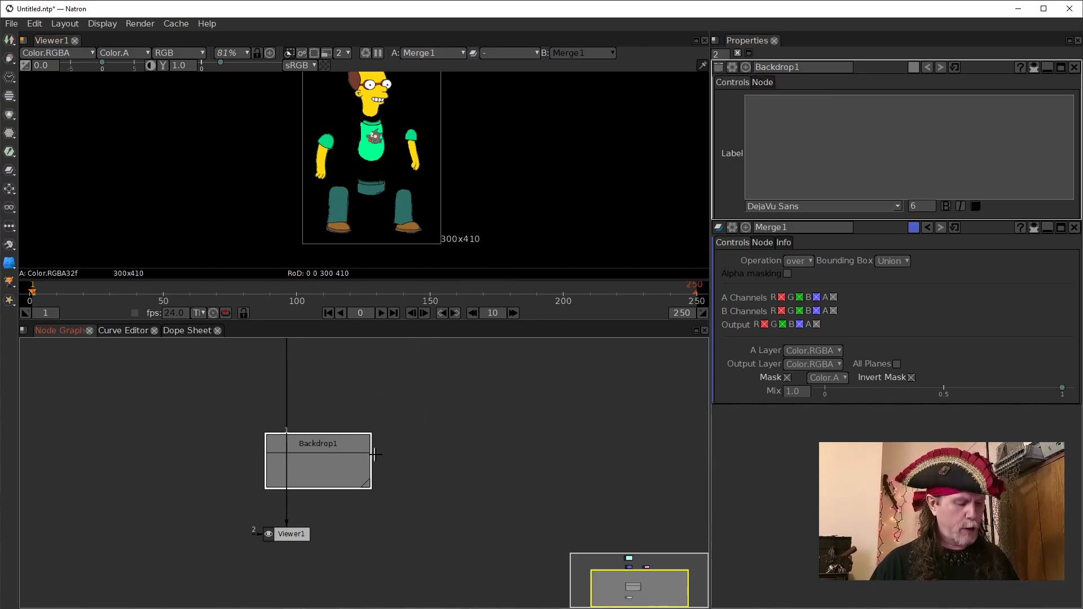
scroll(425, 442, "down", 4)
left_click_drag(428, 417, 421, 478)
left_click_drag(374, 506, 365, 479)
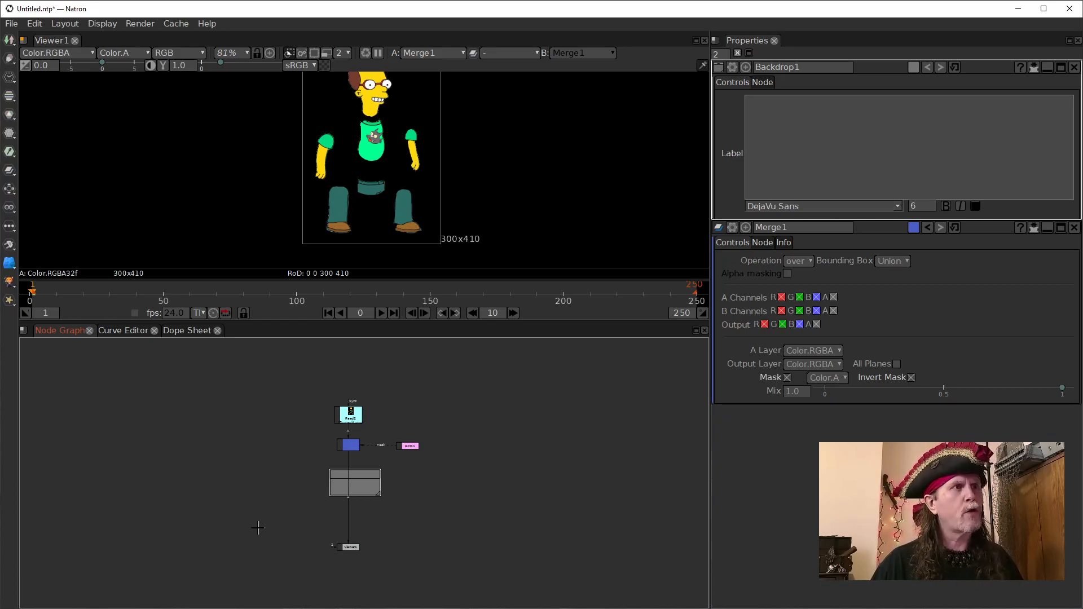
- Duplicate Backdrop1 three times, placing one copy on the connection below the original, and move Viewer1 farther down
key("alt+c")
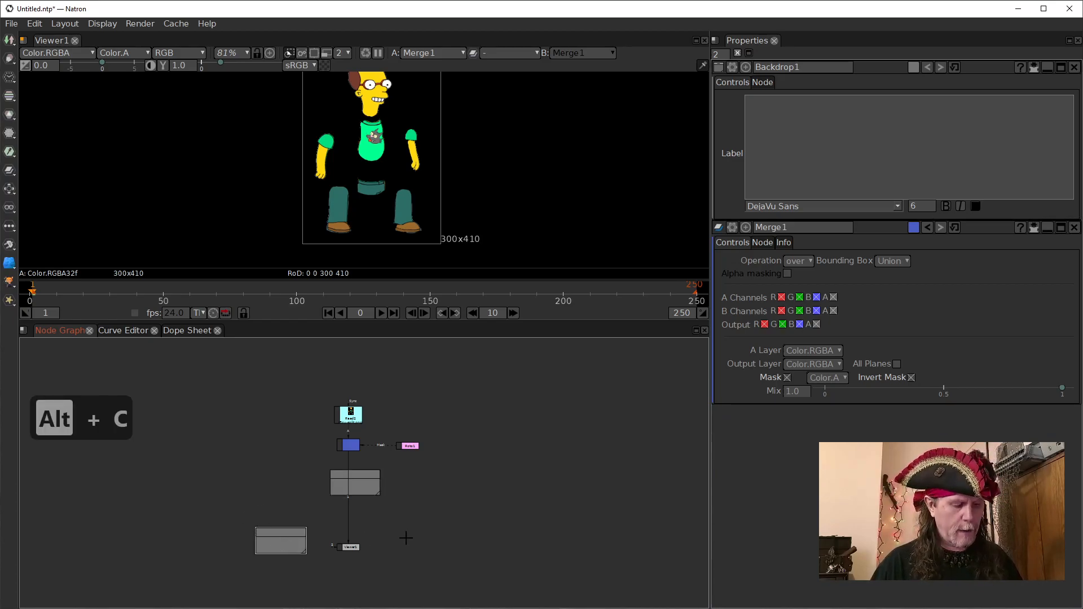
key("alt+c")
left_click_drag(417, 525, 419, 480)
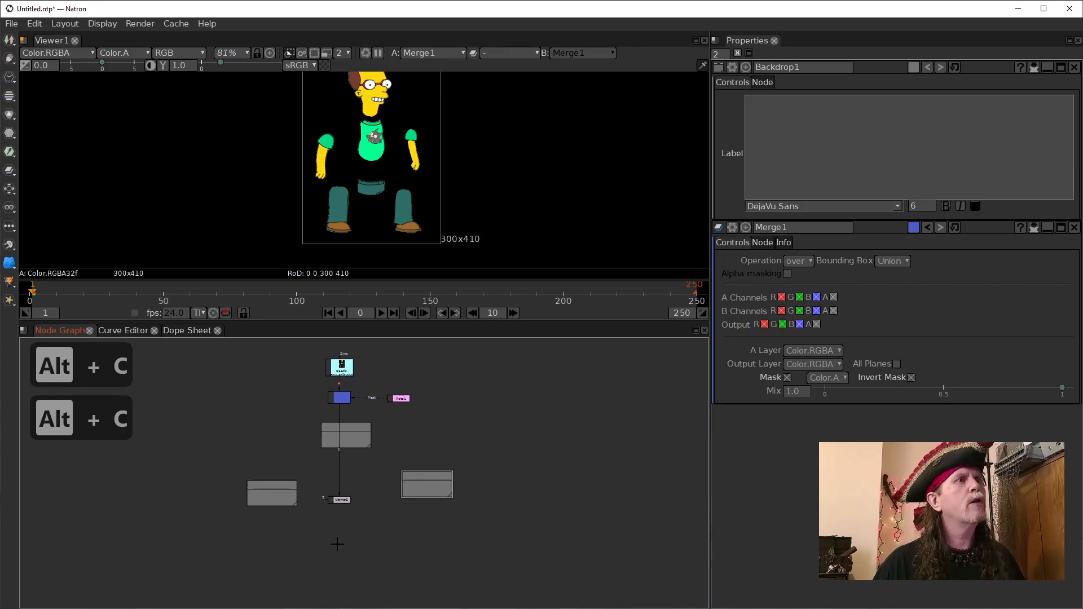
key("alt+c")
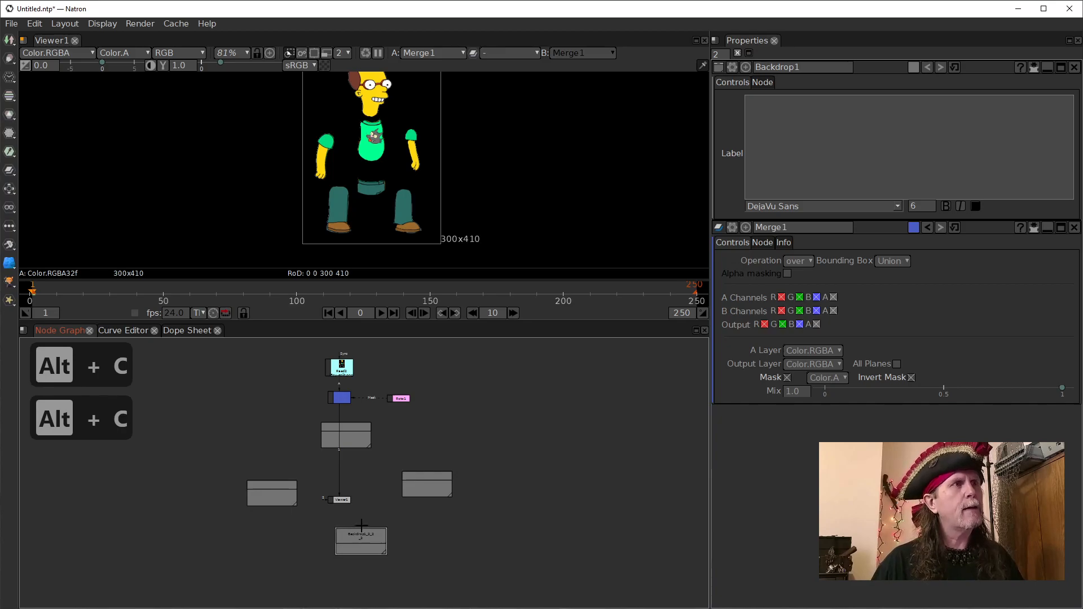
left_click_drag(361, 533, 341, 597)
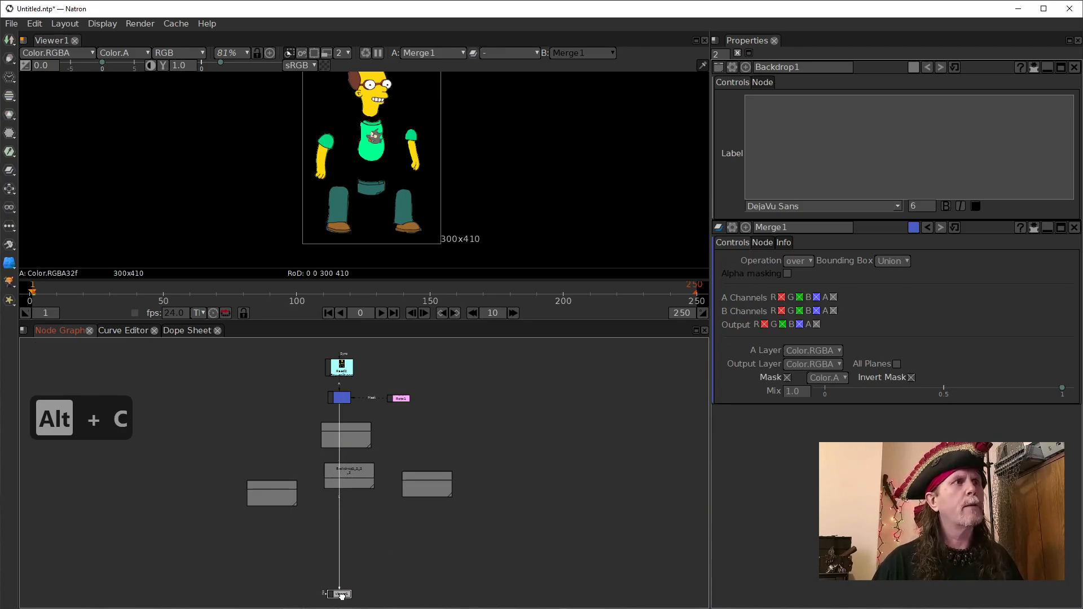
- Arrange the four backdrops in a body layout: two stacked in the centre and one on either side
left_click_drag(422, 558, 434, 508)
left_click_drag(369, 427, 369, 454)
left_click_drag(281, 440, 269, 419)
left_click_drag(449, 432, 456, 412)
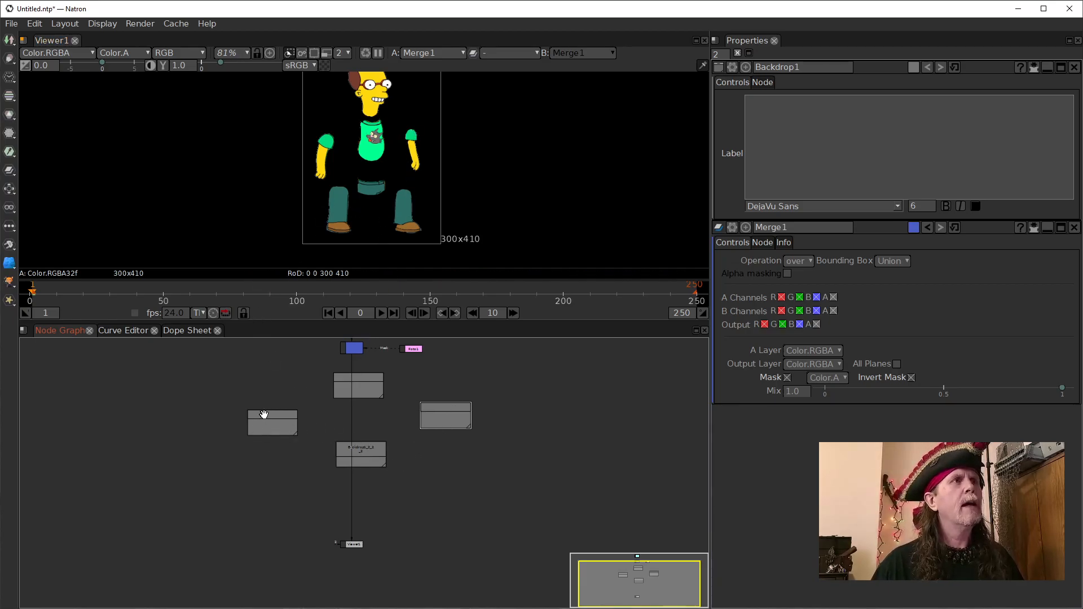
left_click_drag(370, 460, 366, 448)
left_click_drag(274, 417, 269, 408)
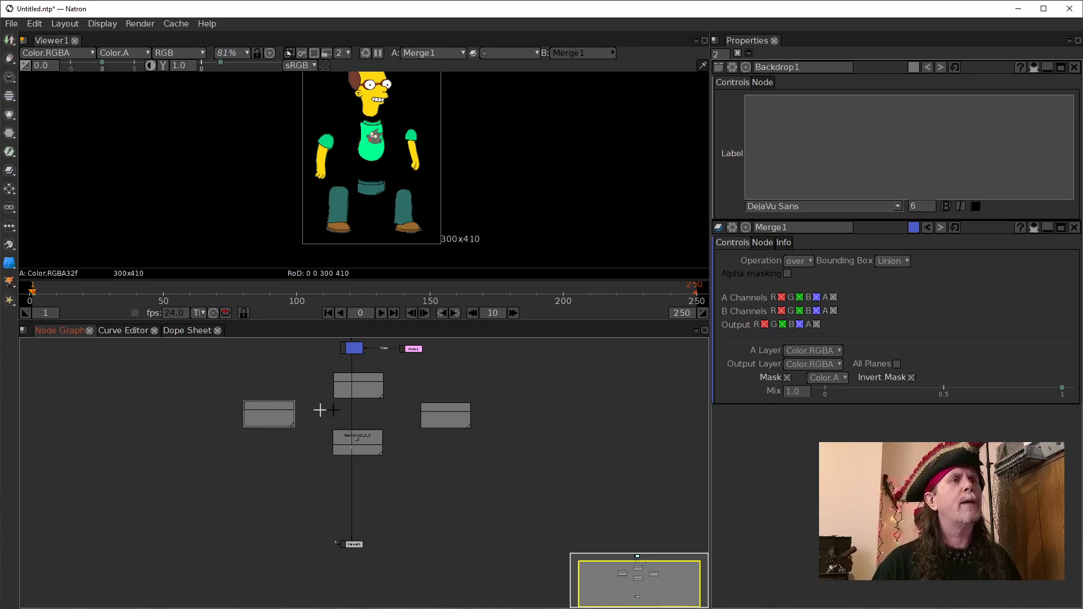
left_click_drag(435, 410, 439, 401)
- Duplicate the left-hand backdrop twice, placing one copy below each of the two side backdrops
left_click(252, 463)
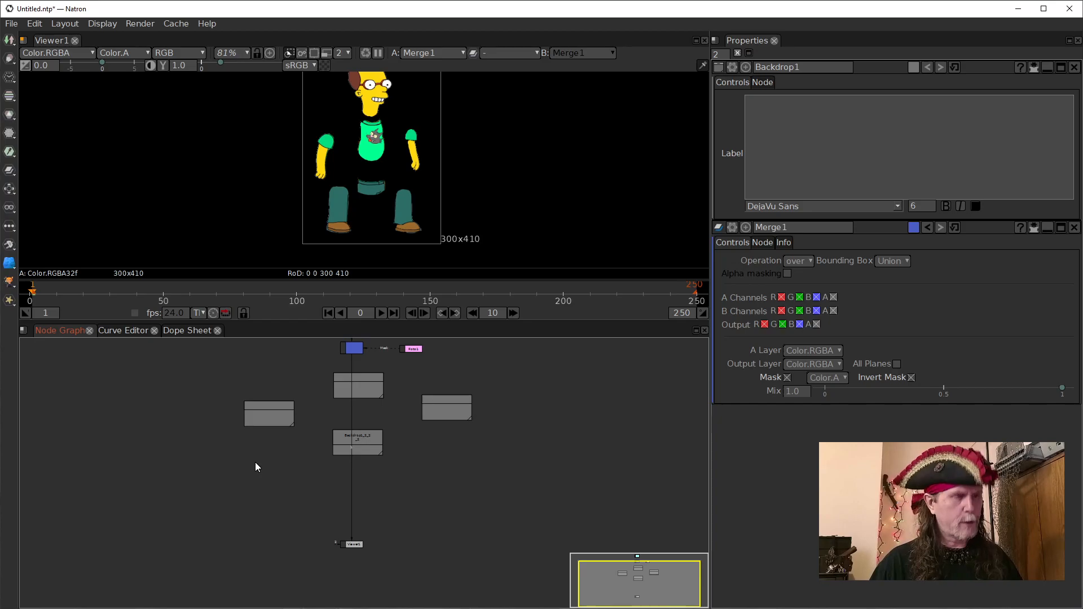
key("alt+c")
left_click(645, 323)
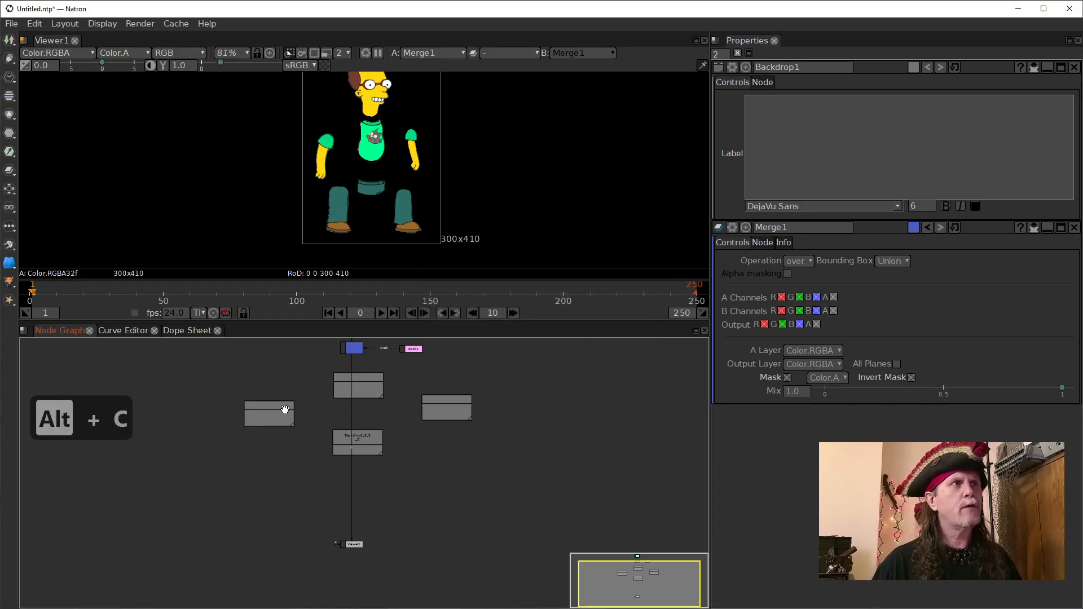
left_click(276, 416)
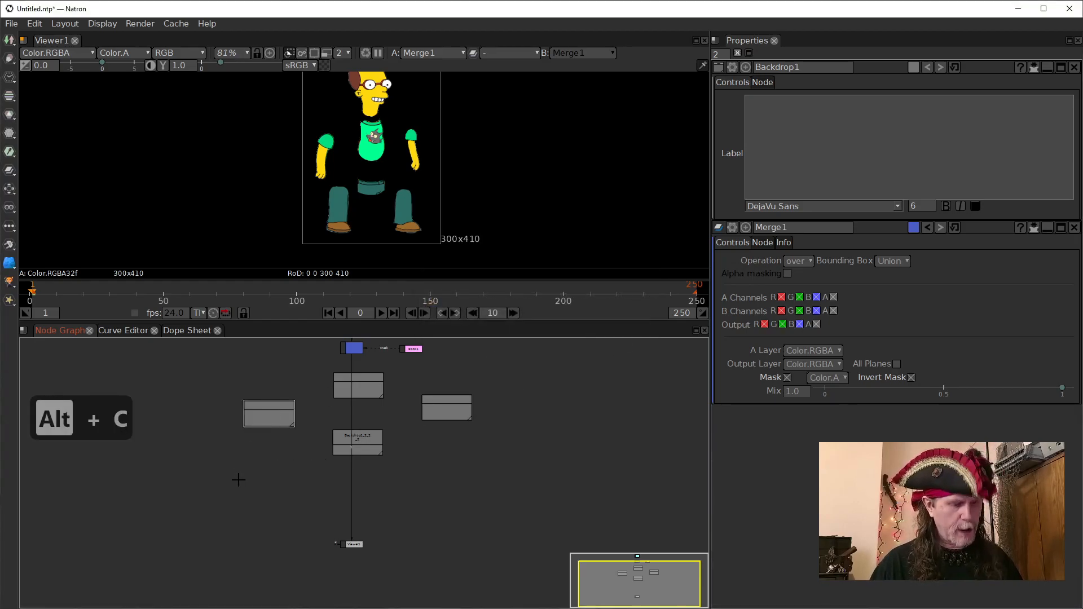
key("alt+c")
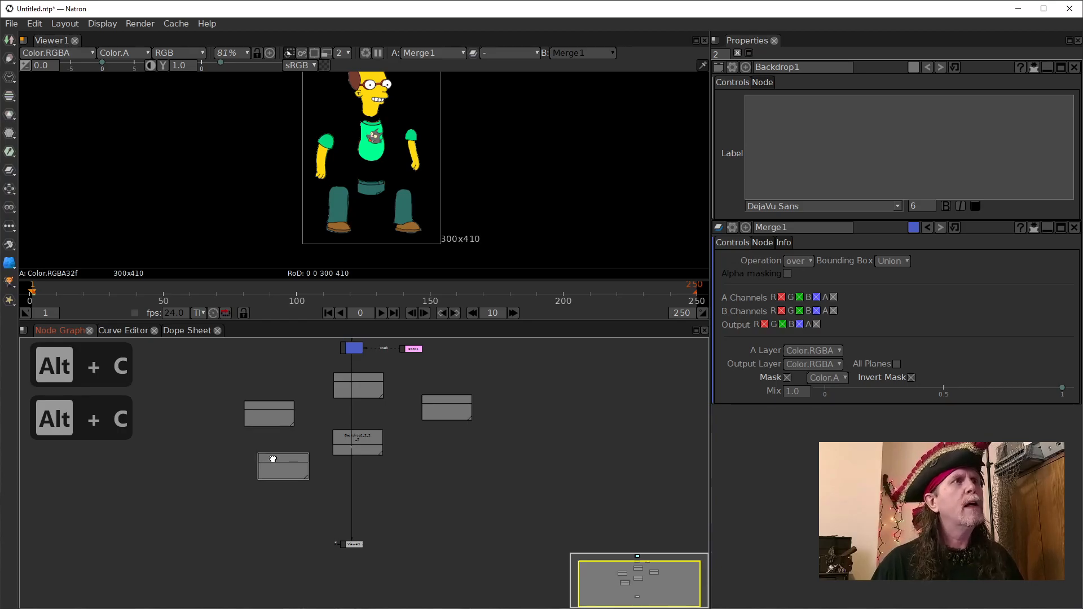
left_click(265, 464)
key("alt+c")
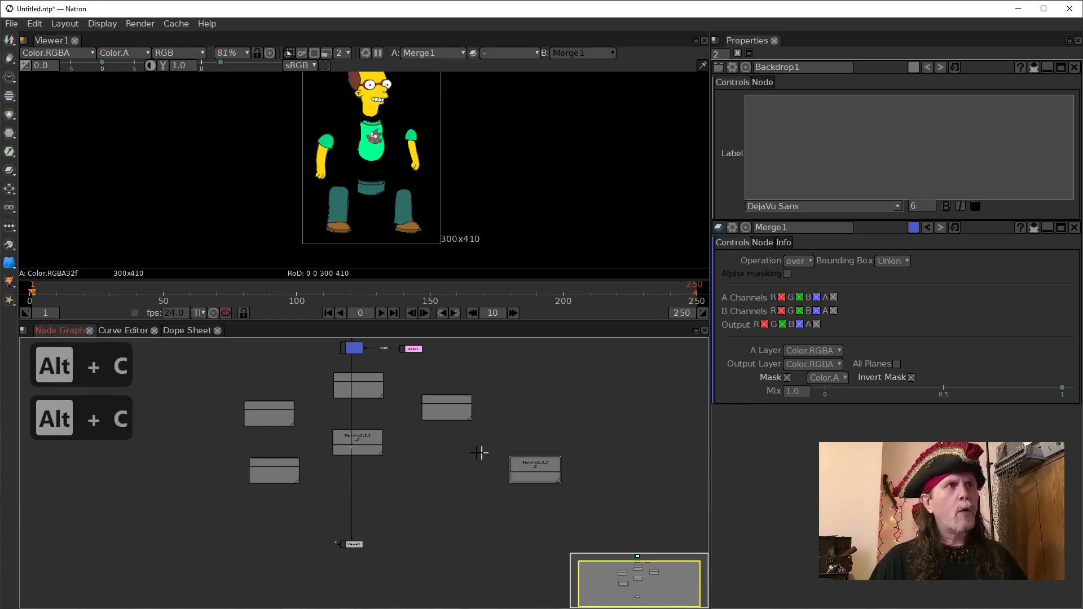
left_click(543, 458)
mouse_move(537, 467)
left_mouse_down()
mouse_move(450, 455)
mouse_move(453, 465)
left_mouse_up()
- Duplicate the selected backdrop once more and place the copy in the centre column just above Viewer1
left_click_drag(403, 535, 396, 467)
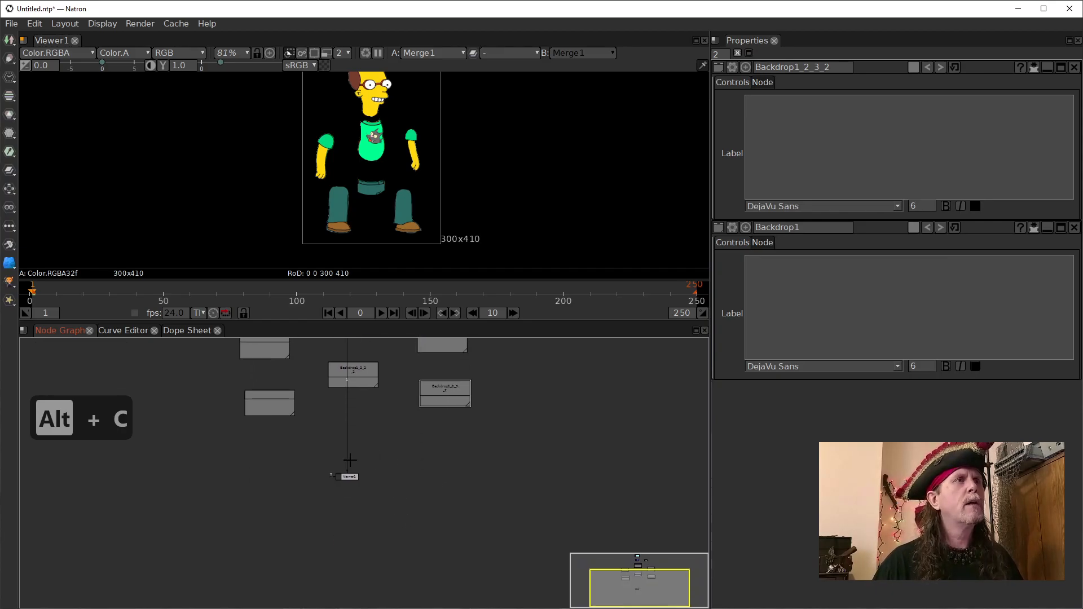
key("alt+c")
left_click_drag(370, 452, 358, 432)
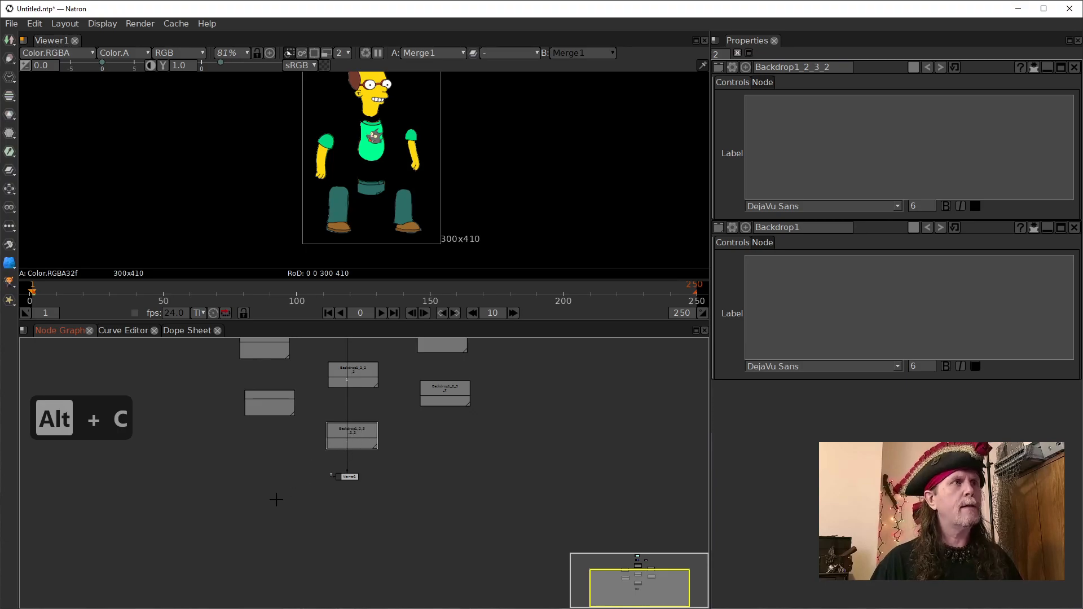
- Duplicate the backdrop four times, arranging the copies as two rows of left and right pairs below Viewer1
key("alt+c")
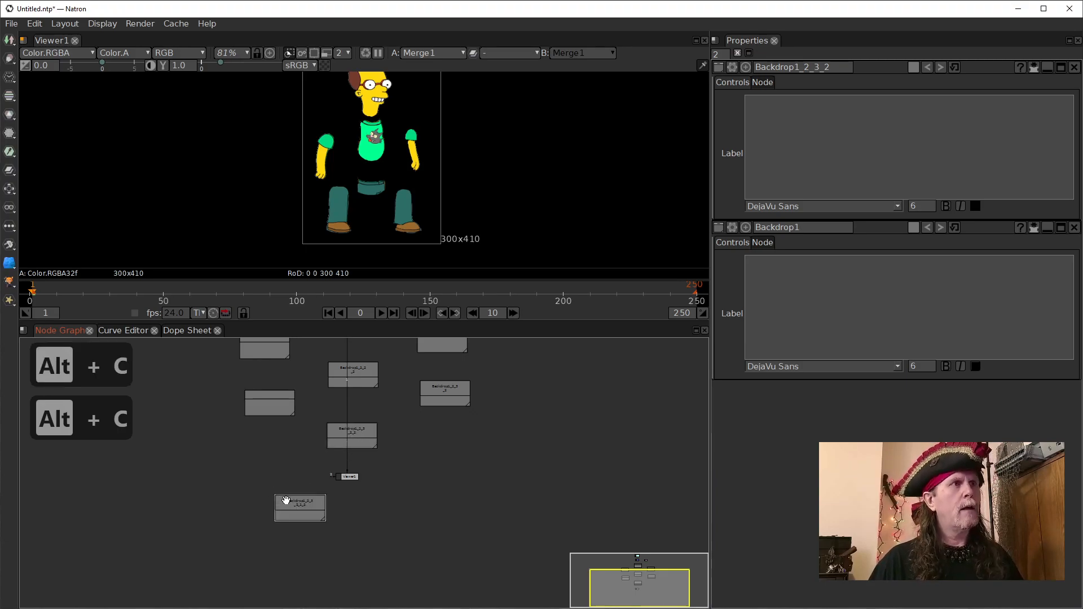
left_click_drag(286, 501, 276, 487)
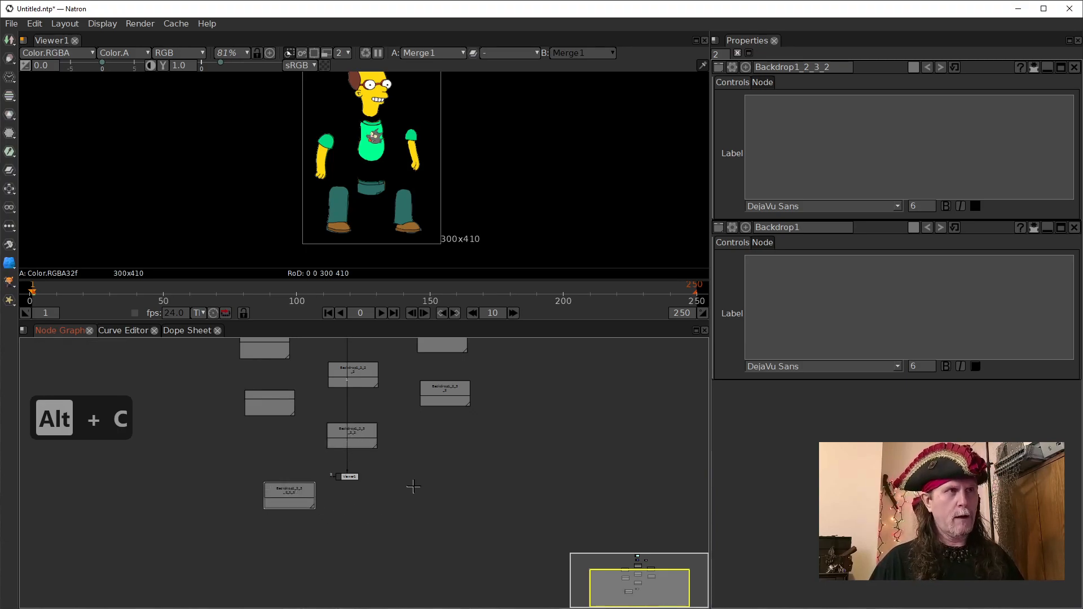
key("alt+c")
key("alt+c")
left_click_drag(319, 567, 299, 553)
key("alt+c")
left_click_drag(412, 541, 392, 493)
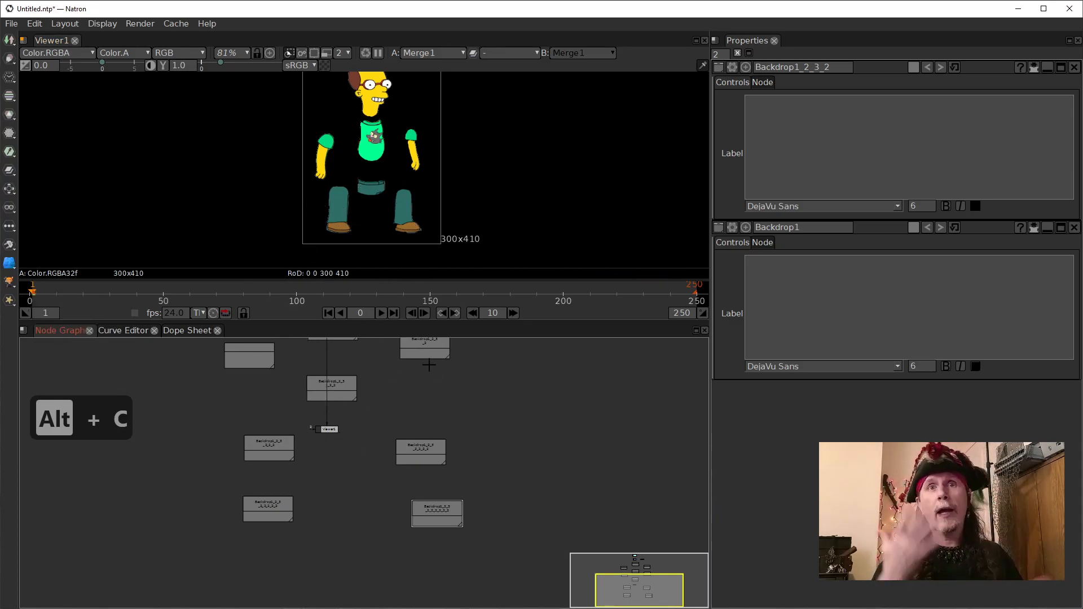
- Duplicate the lower-left backdrop twice and place the copies as a third left and right pair underneath
left_click(276, 510)
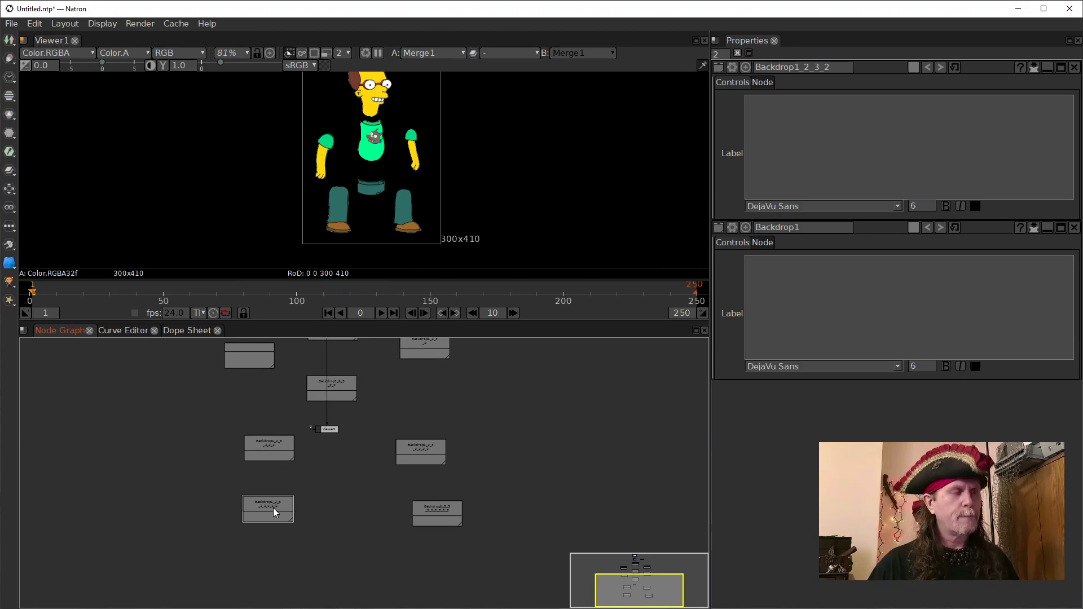
key("alt+c")
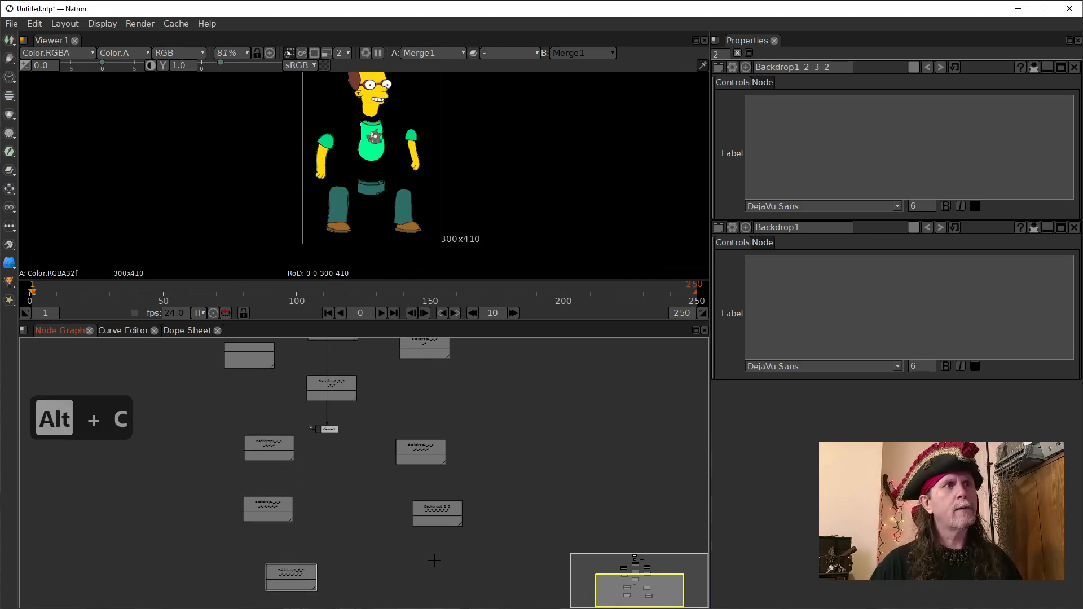
key("alt+c")
left_click_drag(485, 572, 462, 571)
left_click_drag(296, 575, 271, 571)
- Move Viewer1 down between the first pair of lower backdrops
left_click_drag(357, 452, 360, 548)
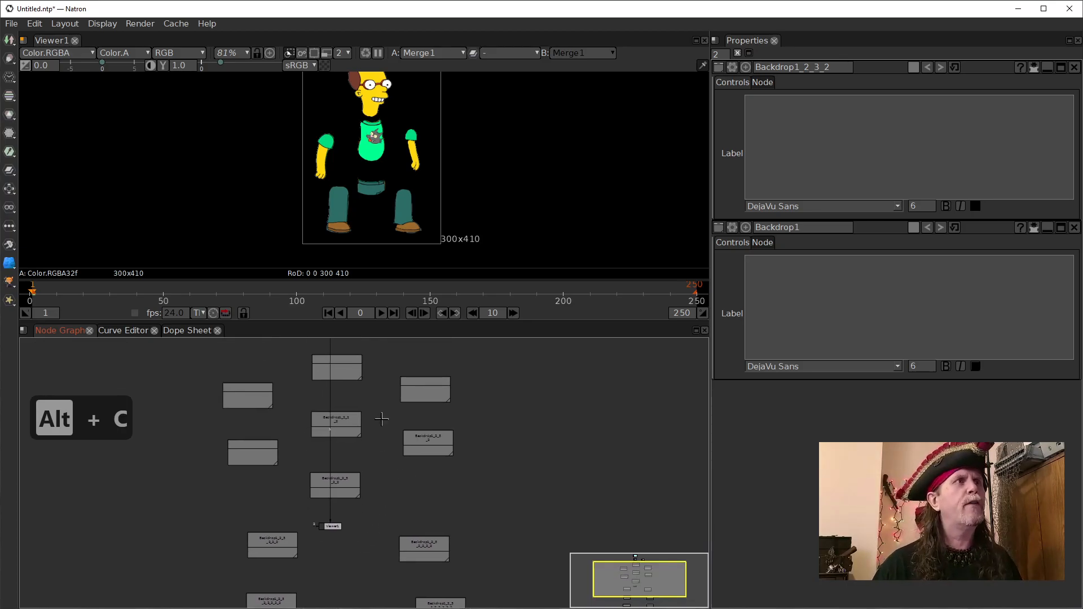
left_click_drag(332, 527, 345, 546)
left_click_drag(380, 410, 404, 409)
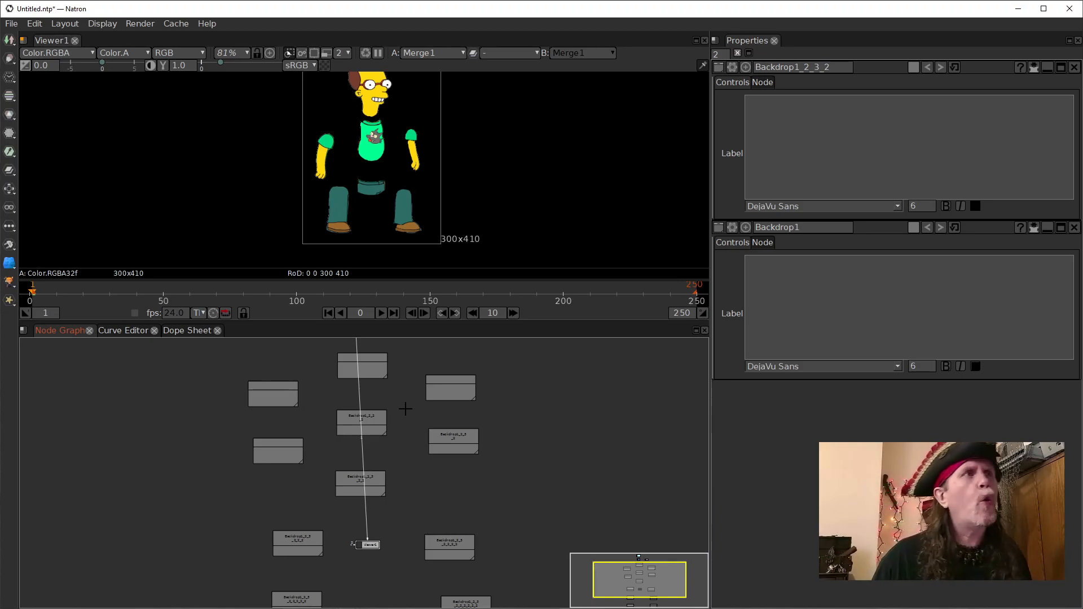
- Make Backdrop1 at the top of the centre column taller and shift it slightly up
scroll(406, 403, "up", 1)
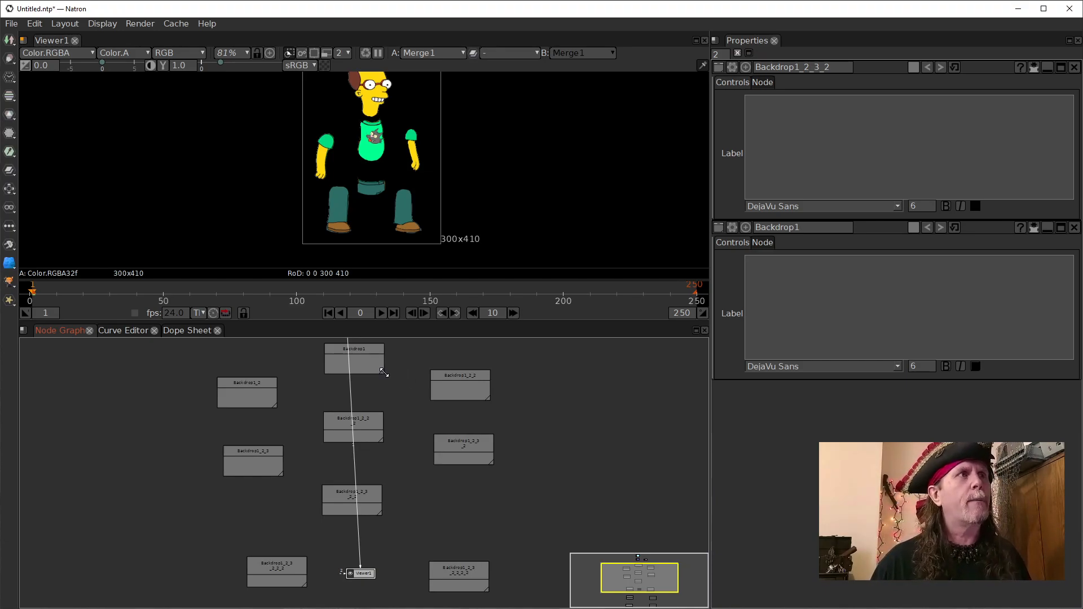
left_click_drag(384, 373, 384, 403)
scroll(390, 395, "up", 3)
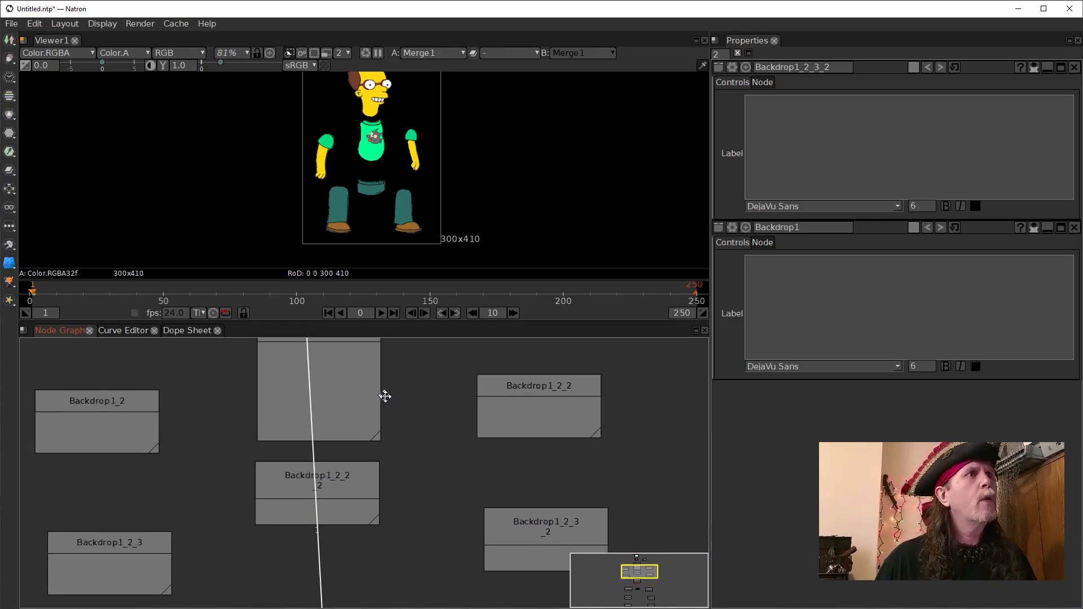
left_click(350, 394)
left_click_drag(350, 393, 339, 376)
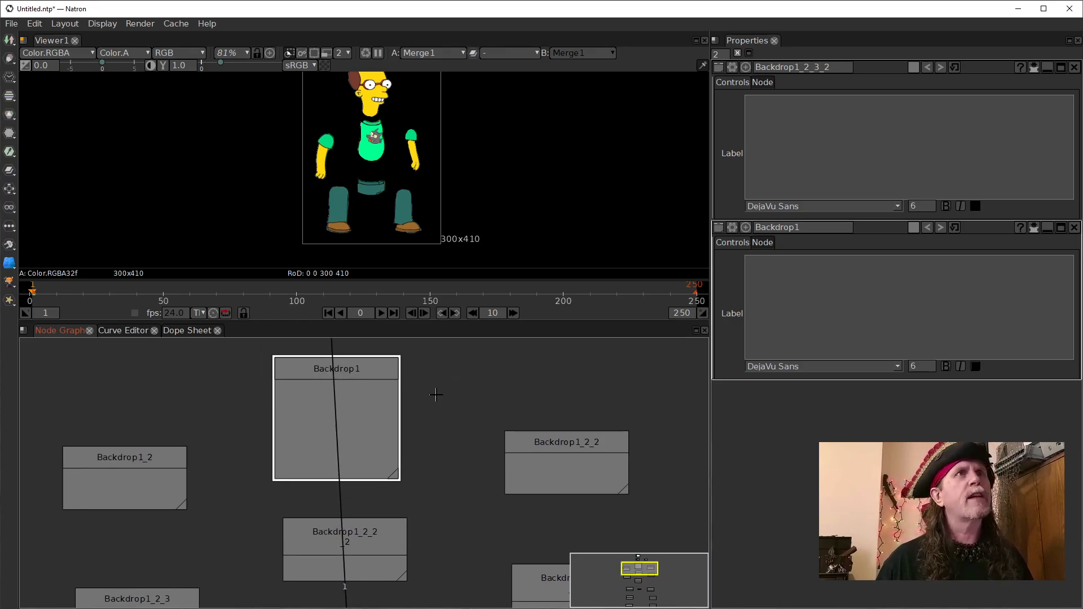
- Rename Backdrop1 to Head1 in its properties
left_click(348, 372)
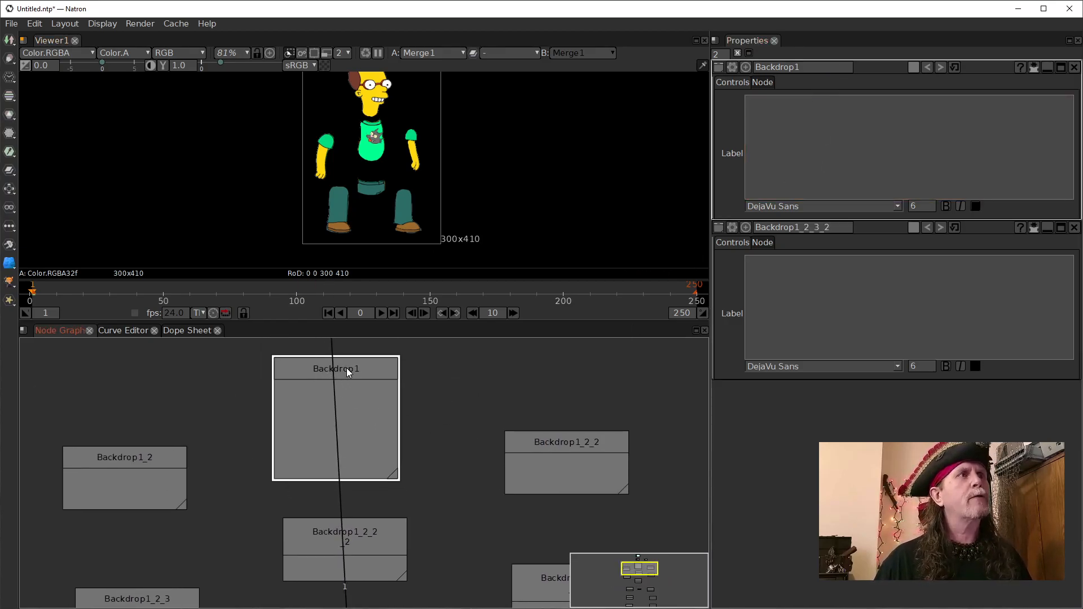
left_click_drag(796, 67, 681, 56)
type("Head1")
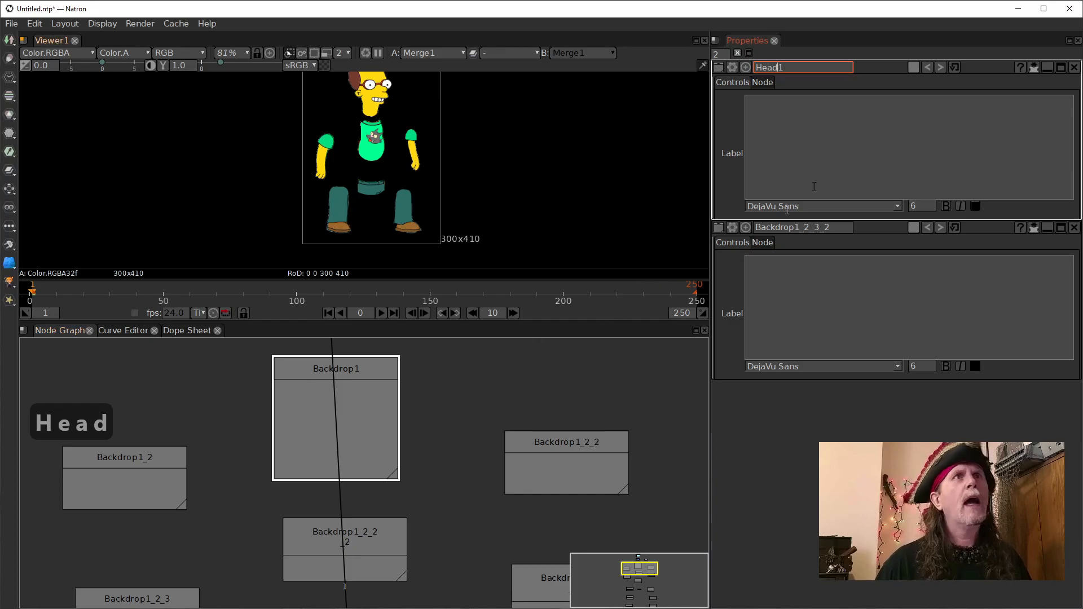
- Set the Head1 backdrop's colour to the dark yellow basic colour (red 170, green 170, blue 0)
left_click(913, 68)
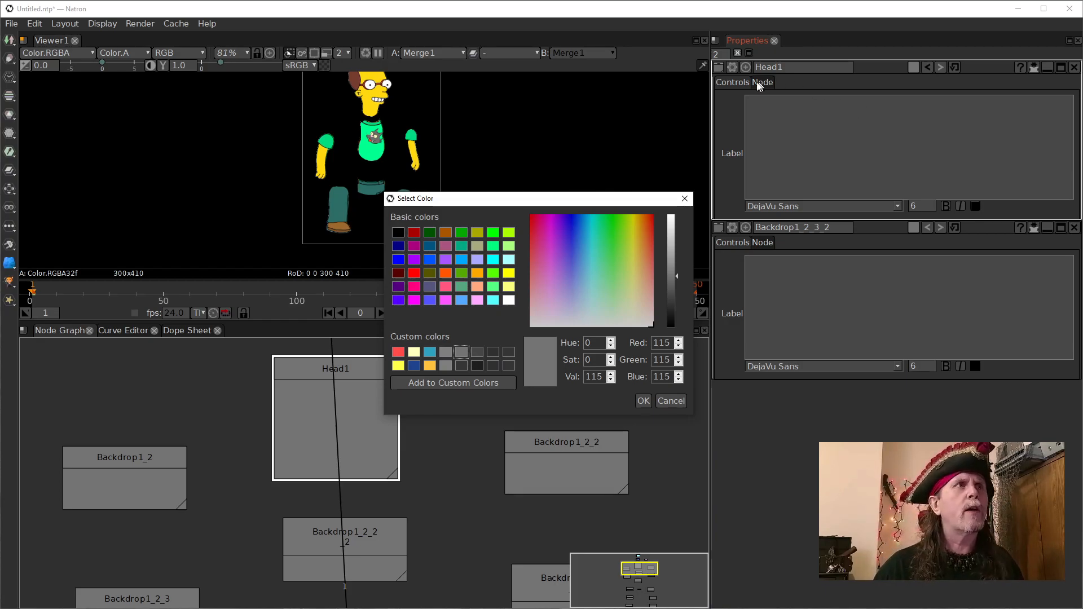
left_click(510, 288)
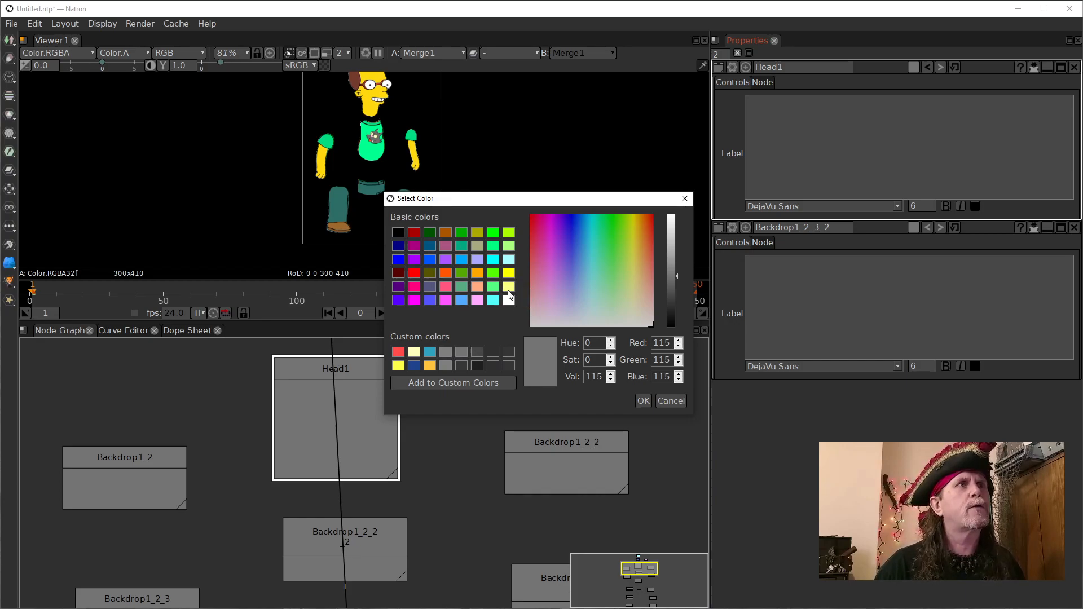
left_click(476, 232)
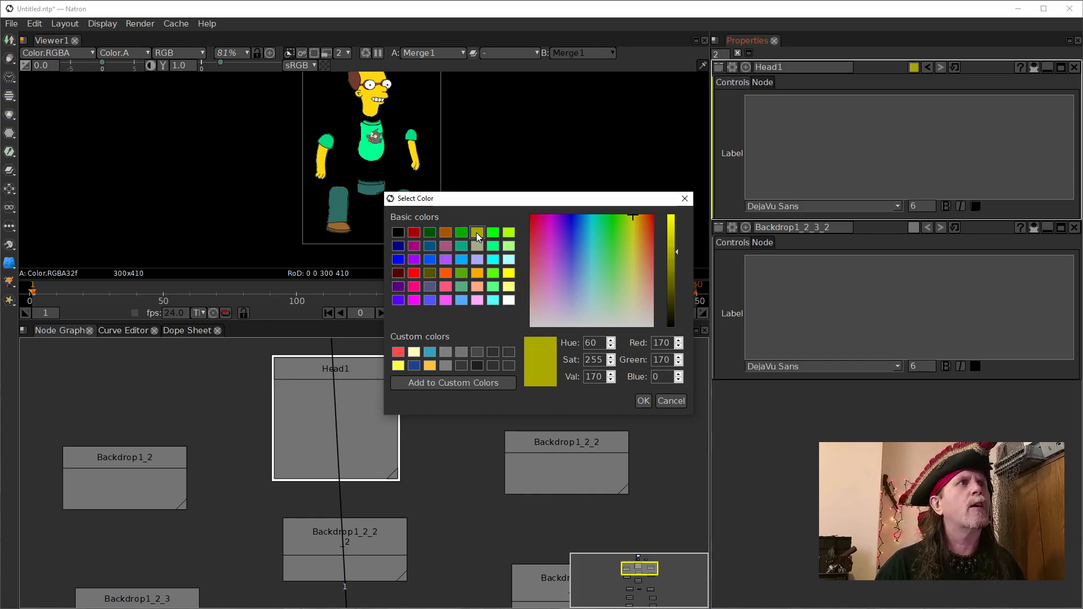
left_click(643, 399)
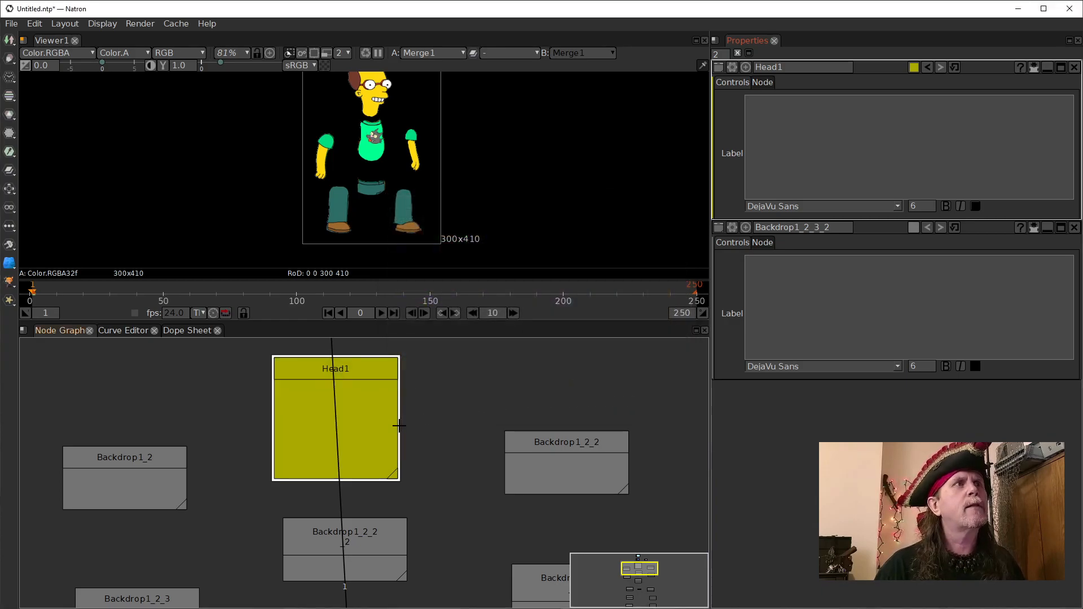
- Enlarge the Head1 backdrop in both directions and move the centre backdrop beneath it down to leave a gap
left_click_drag(433, 519, 427, 451)
left_click_drag(358, 446, 401, 476)
left_click_drag(423, 492, 433, 492)
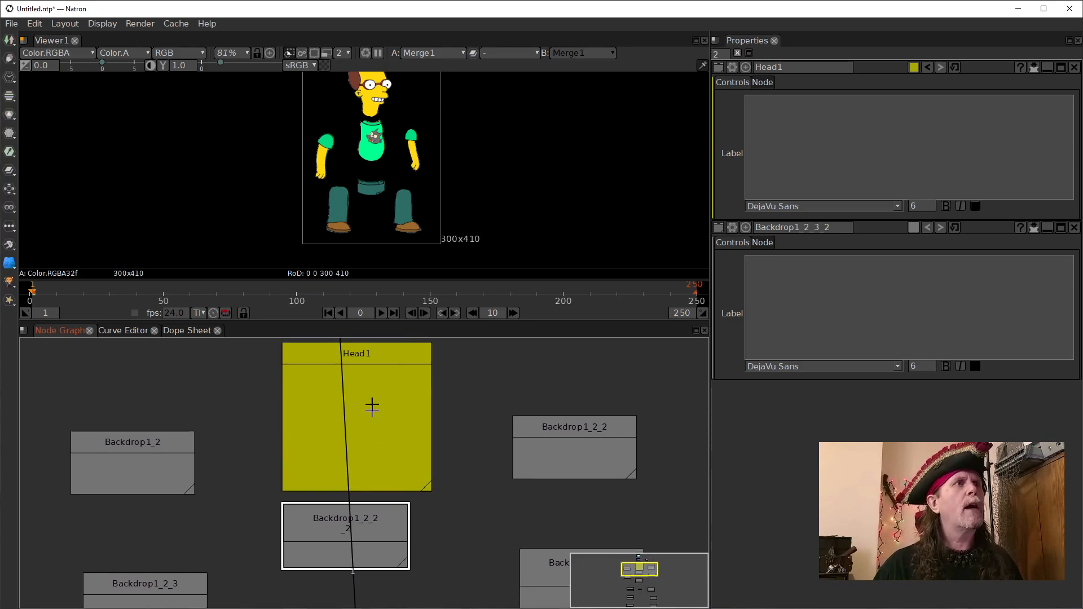
left_click_drag(363, 527, 362, 553)
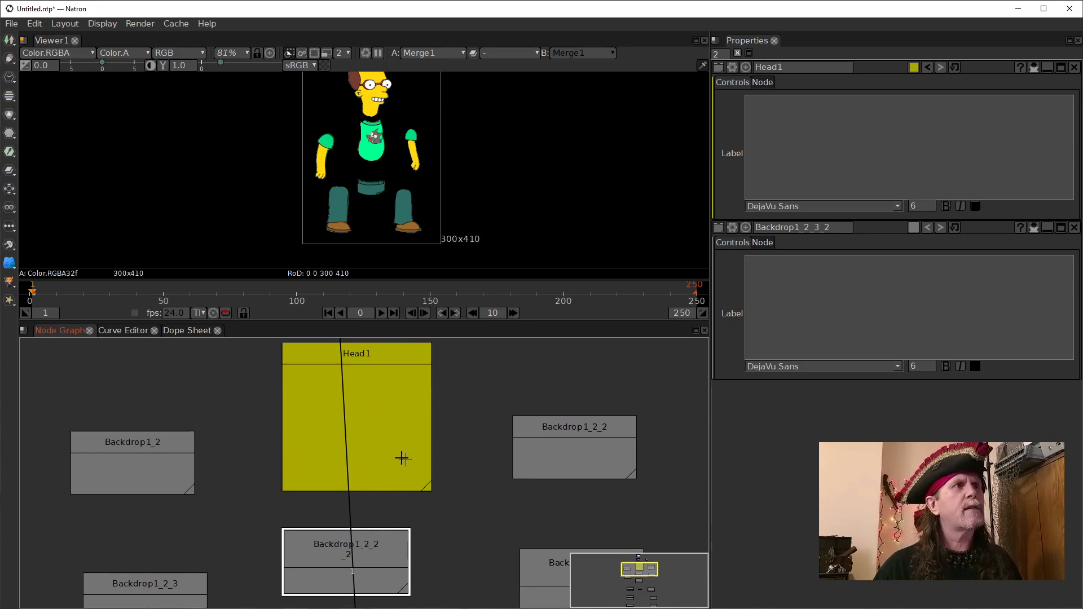
- Add a Merge node fed by Merge1, place it inside the Head1 backdrop, and widen the backdrop
left_click(374, 357)
left_click_drag(448, 435, 458, 478)
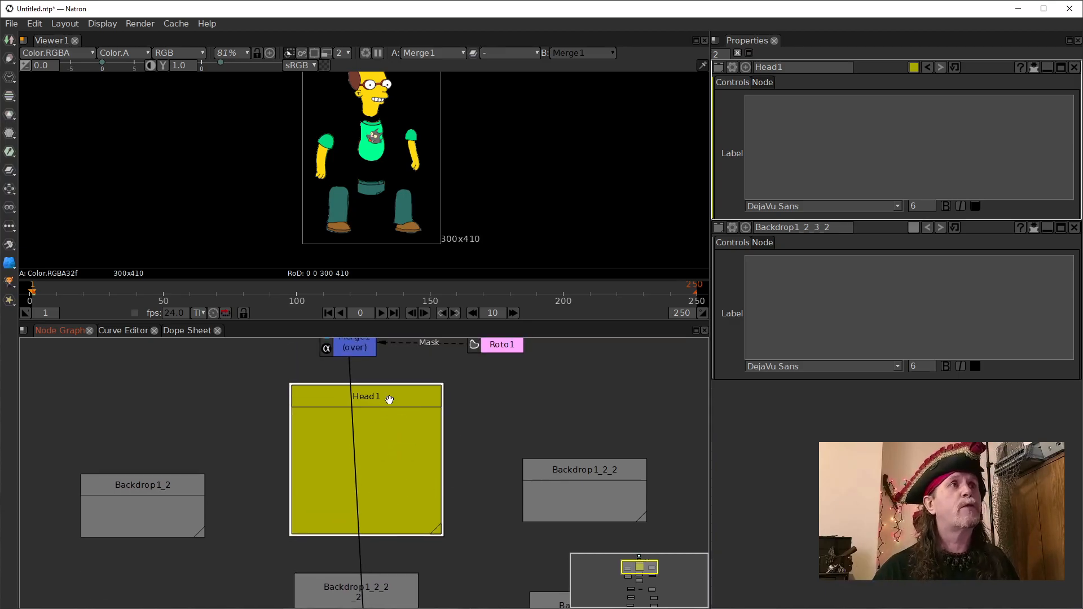
left_click(345, 345)
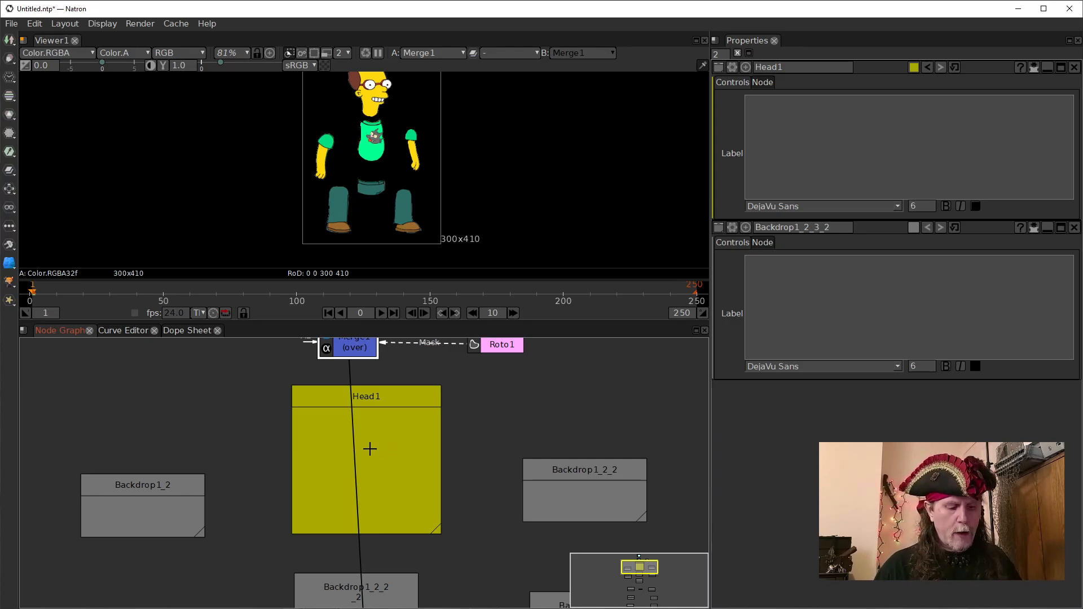
key("m")
left_click_drag(354, 389, 384, 375)
left_click_drag(337, 425, 351, 347)
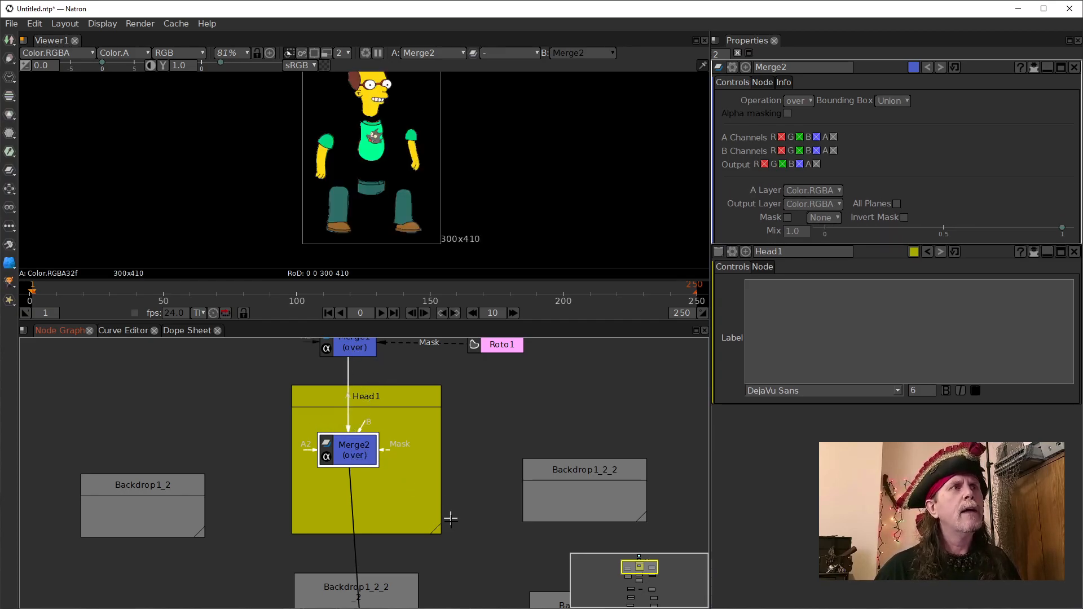
left_click_drag(439, 531, 475, 529)
left_click(440, 489)
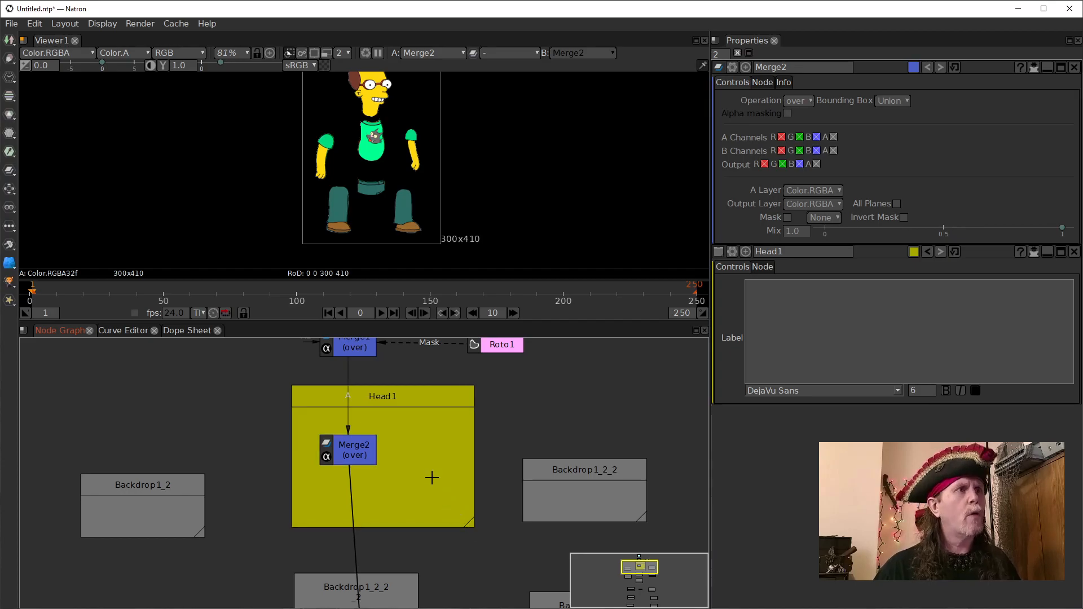
- Add a Roto node inside the Head1 backdrop and place it beside Merge2
key("Tab")
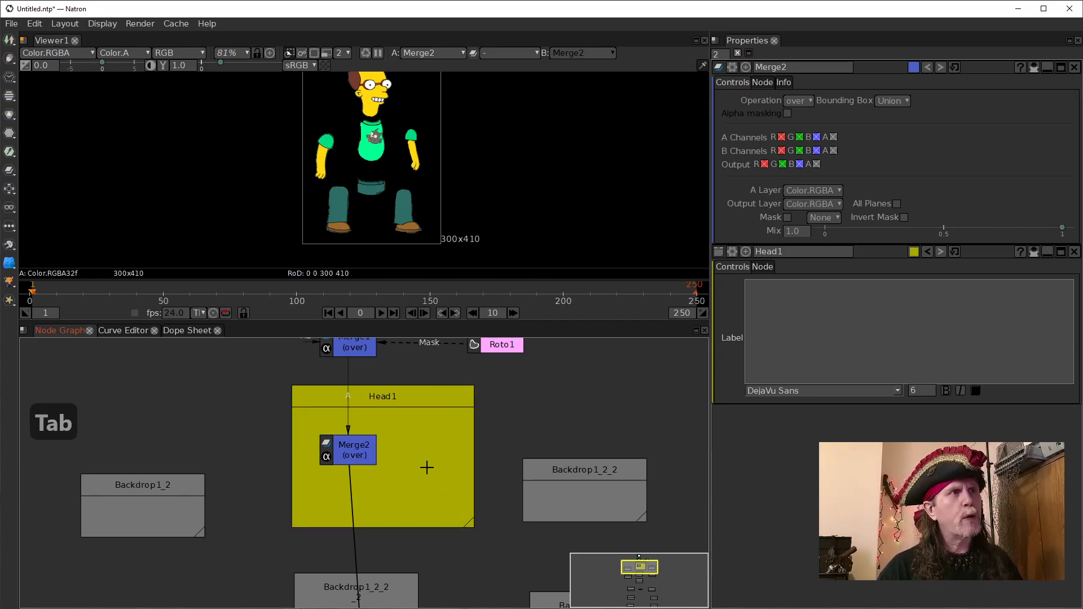
type("ri")
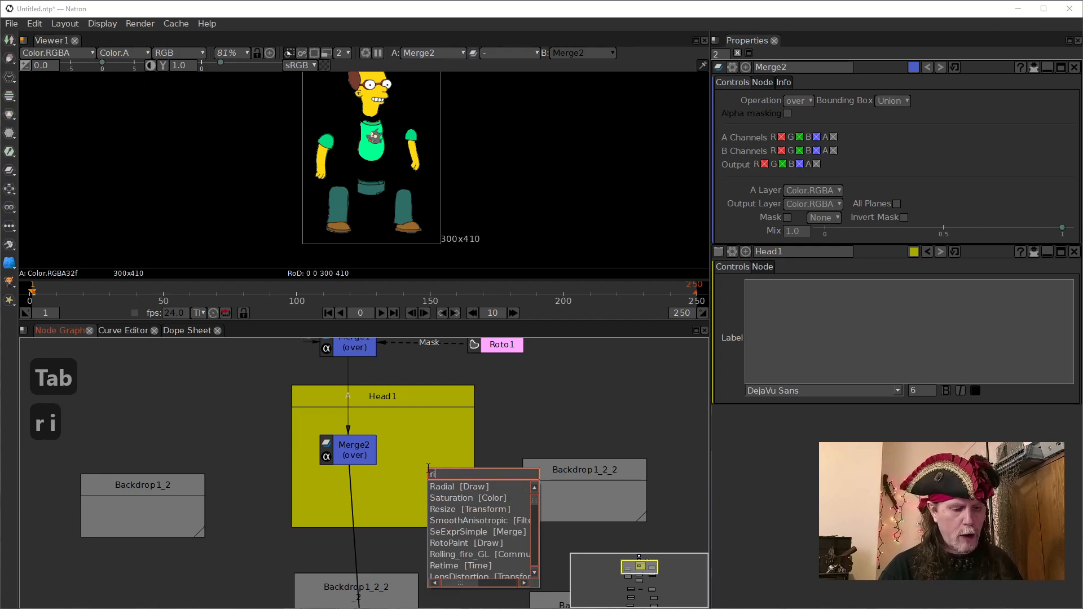
key("BackSpace")
type("oto")
key("Down")
key("Return")
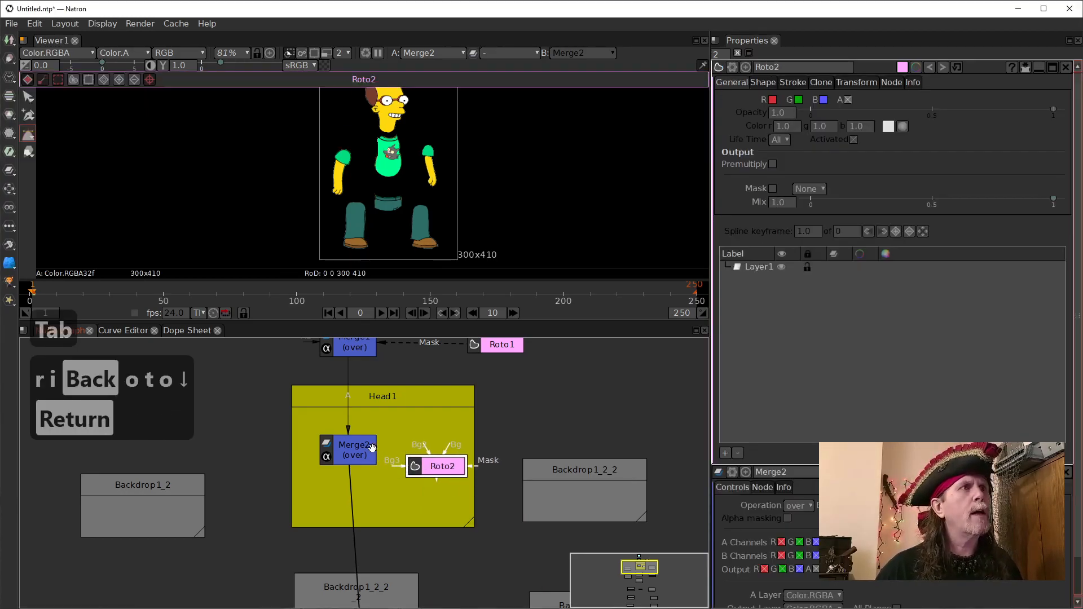
left_click_drag(431, 472, 418, 459)
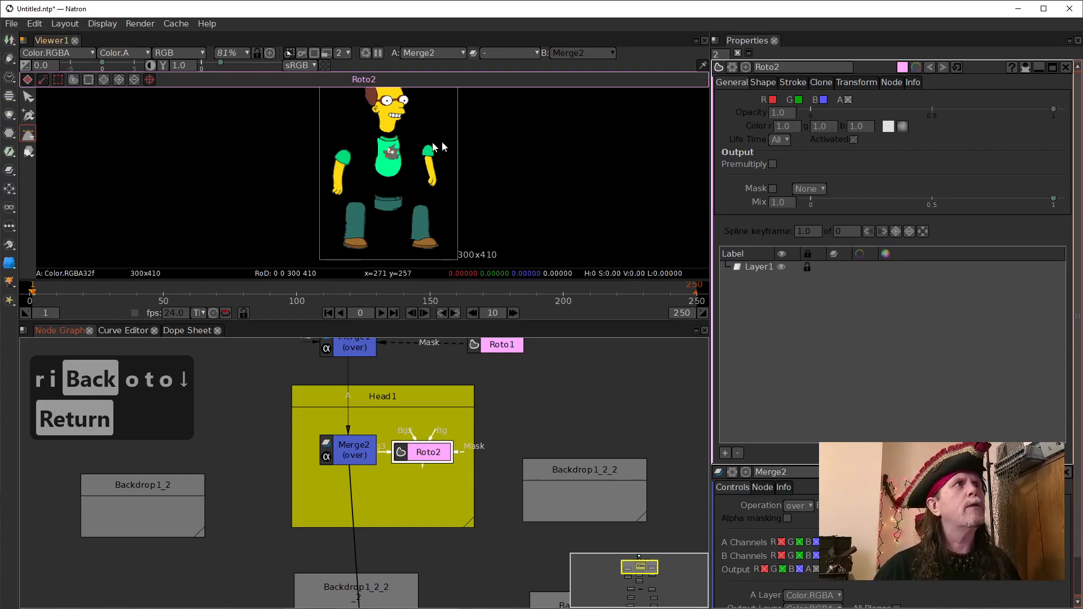
- Draw a Roto2 rectangle shape enclosing the character's whole head, from above the hair to just below the neck
scroll(364, 203, "up", 5)
scroll(364, 198, "up", 5)
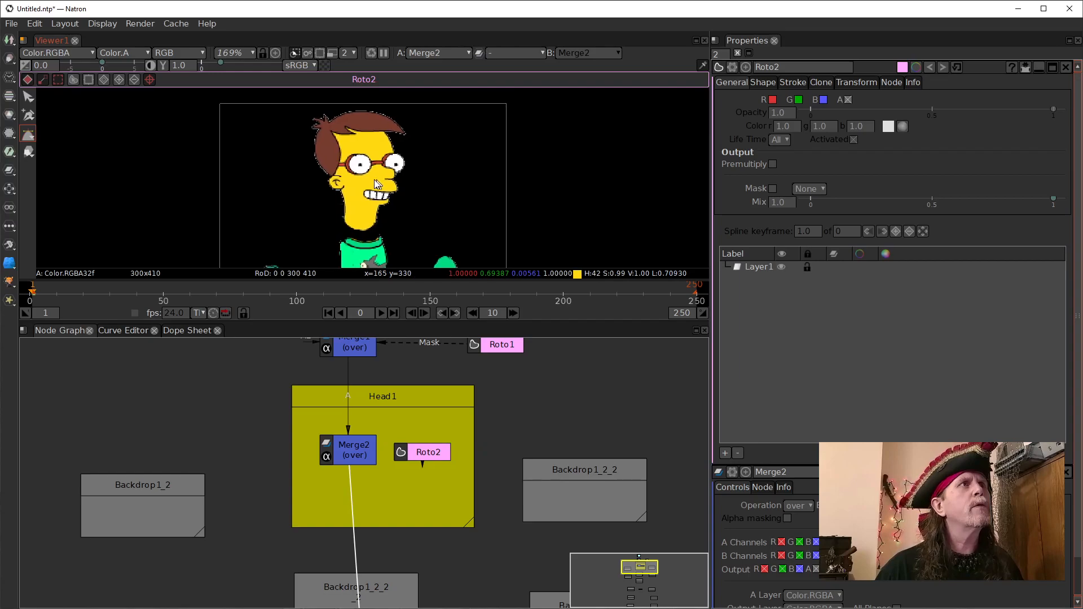
scroll(364, 176, "down", 1)
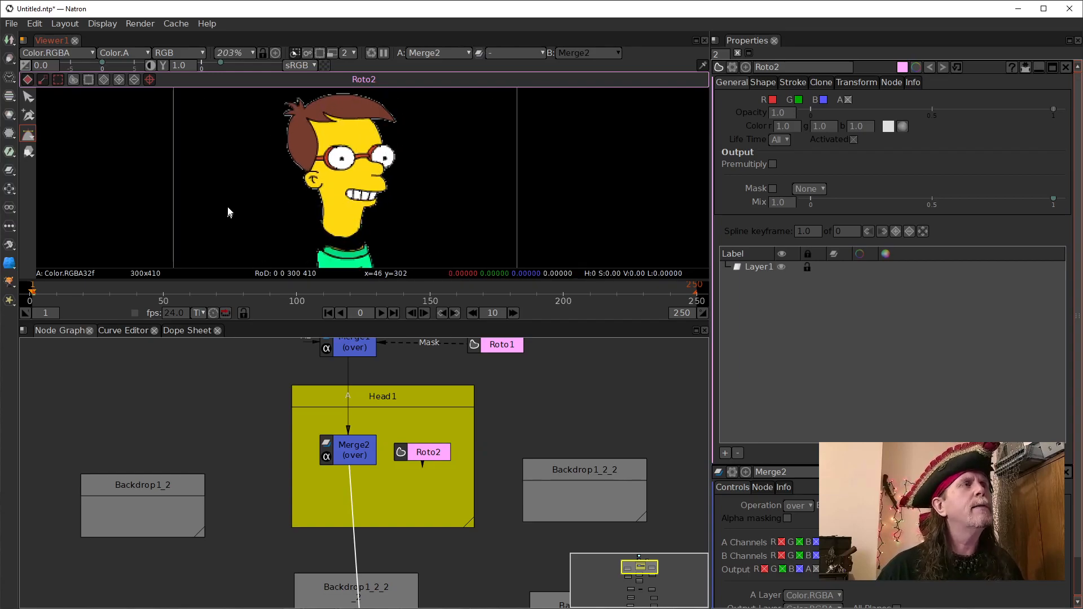
scroll(228, 213, "down", 2)
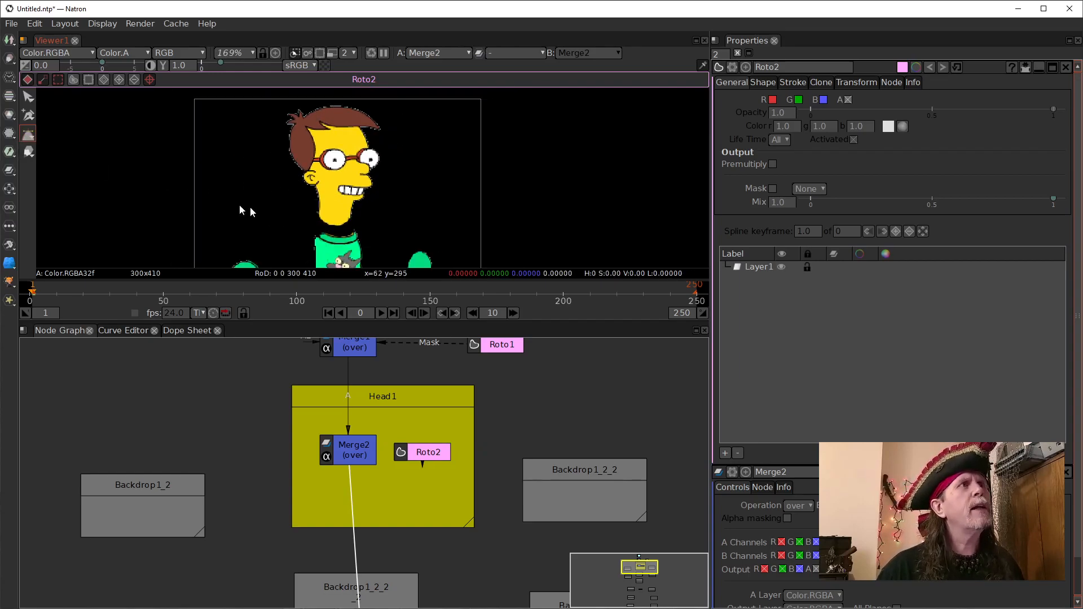
left_click(28, 135)
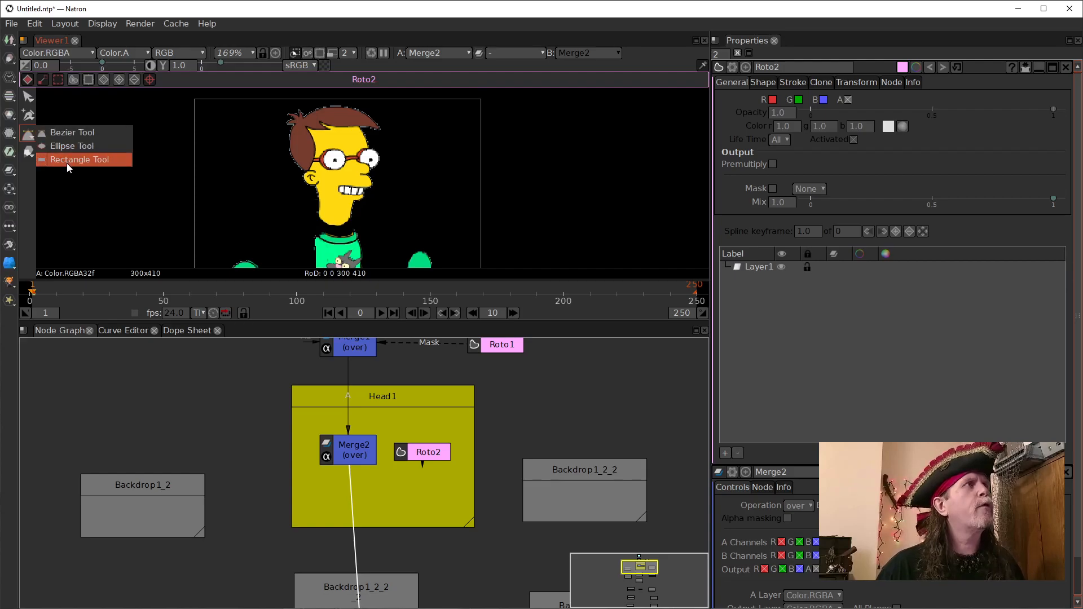
left_click(67, 160)
left_click_drag(267, 100, 382, 220)
key("q")
- Connect Merge2's Mask input to Roto2 to isolate the head
left_click(342, 453)
left_click_drag(387, 455, 421, 452)
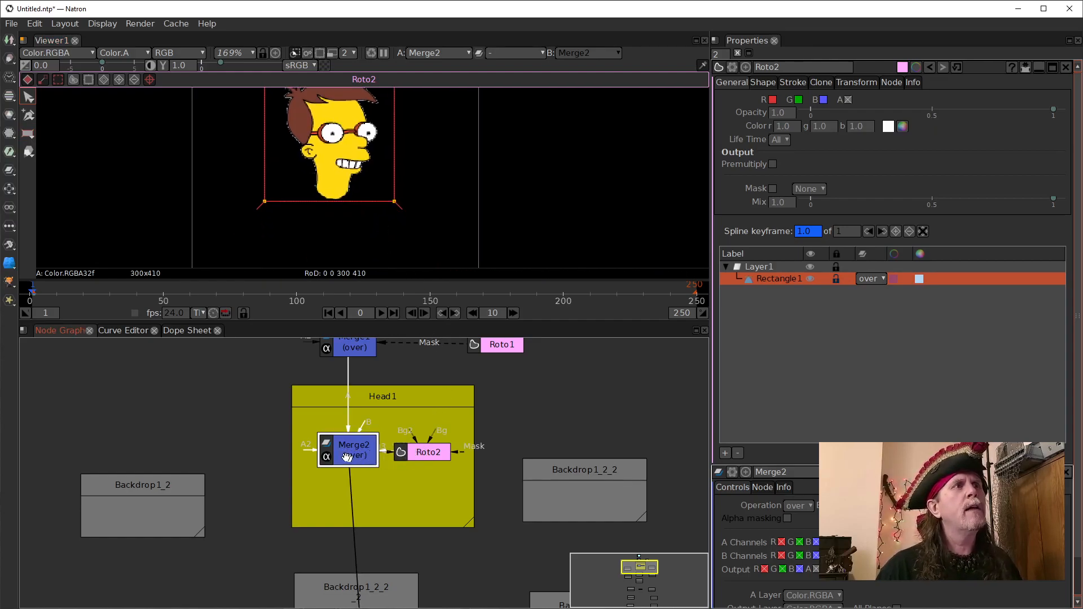
scroll(361, 212, "down", 3)
left_click_drag(370, 261, 375, 225)
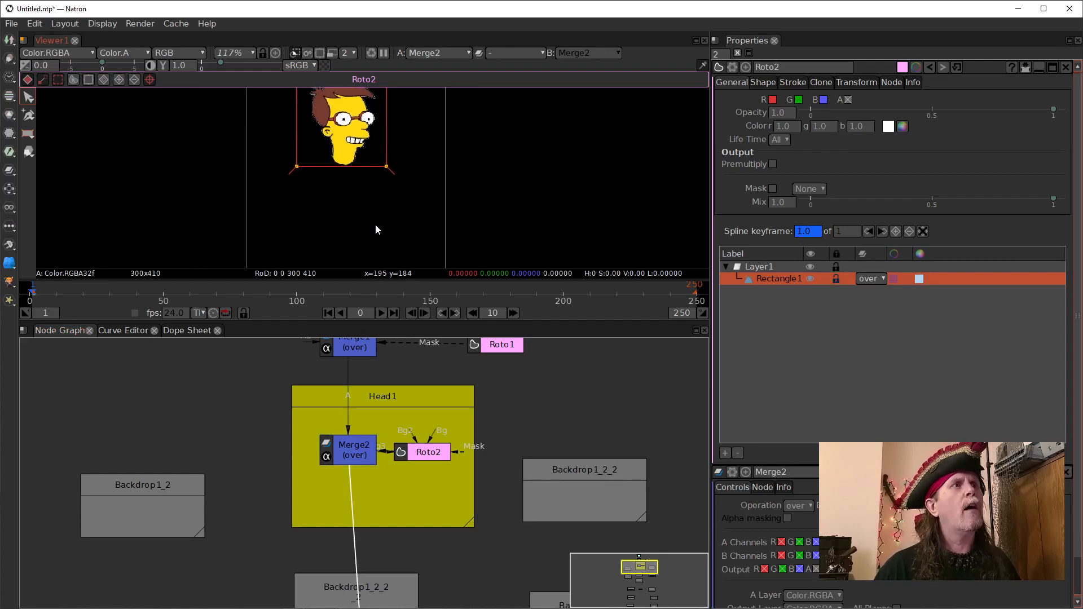
key("f")
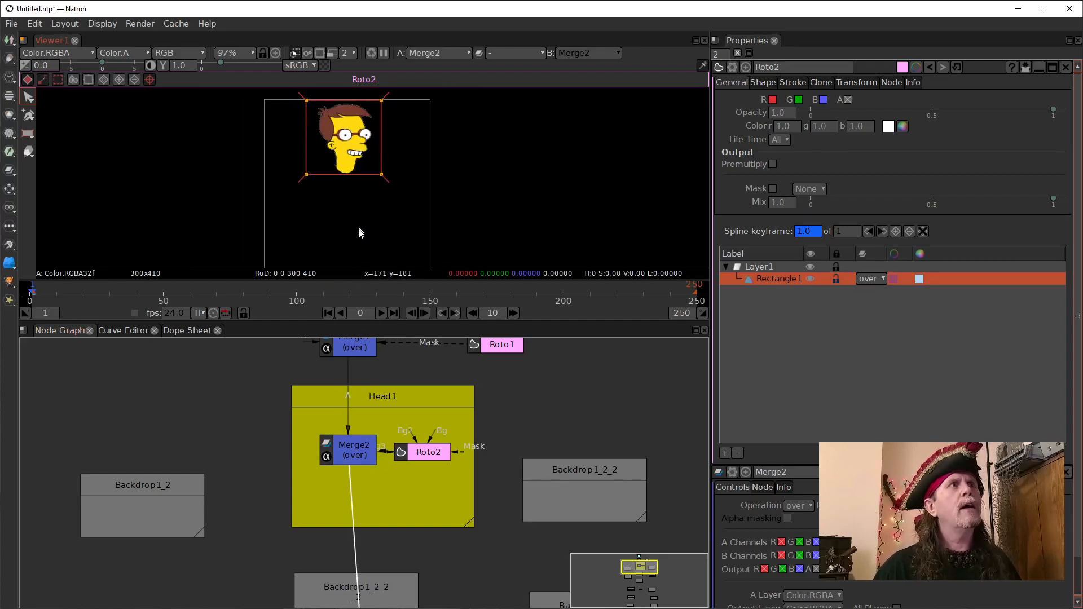
left_click_drag(403, 487, 429, 487)
left_click(367, 456)
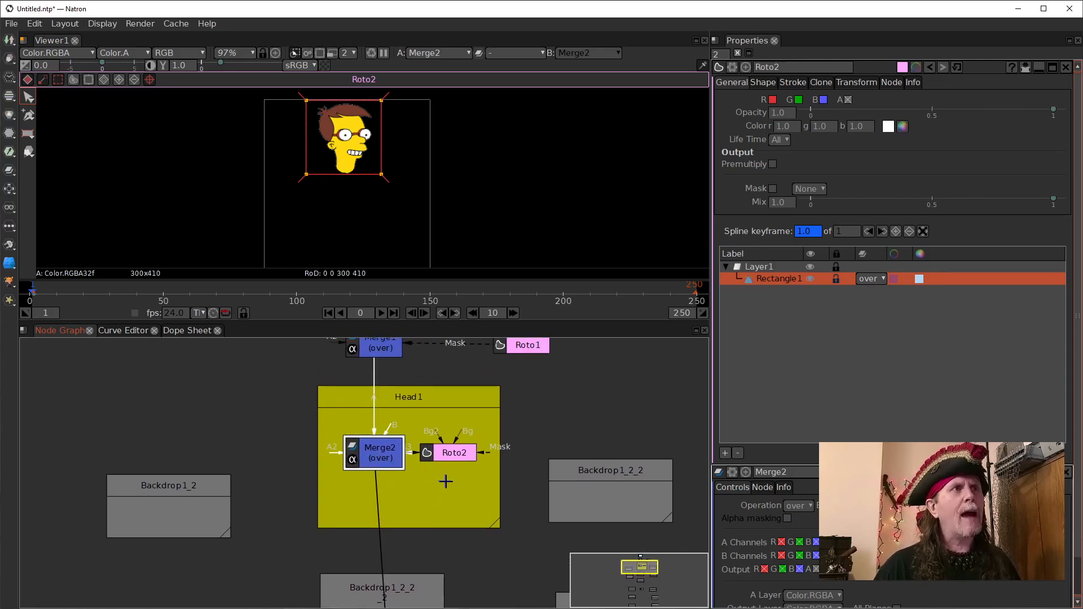
- Shift Merge2 sideways, insert a Dot on its link from Merge1 inside Head1, and show the Dot's output in the viewer
left_click_drag(436, 504, 410, 373)
scroll(417, 438, "down", 4)
left_click_drag(438, 499, 401, 561)
scroll(350, 424, "up", 2)
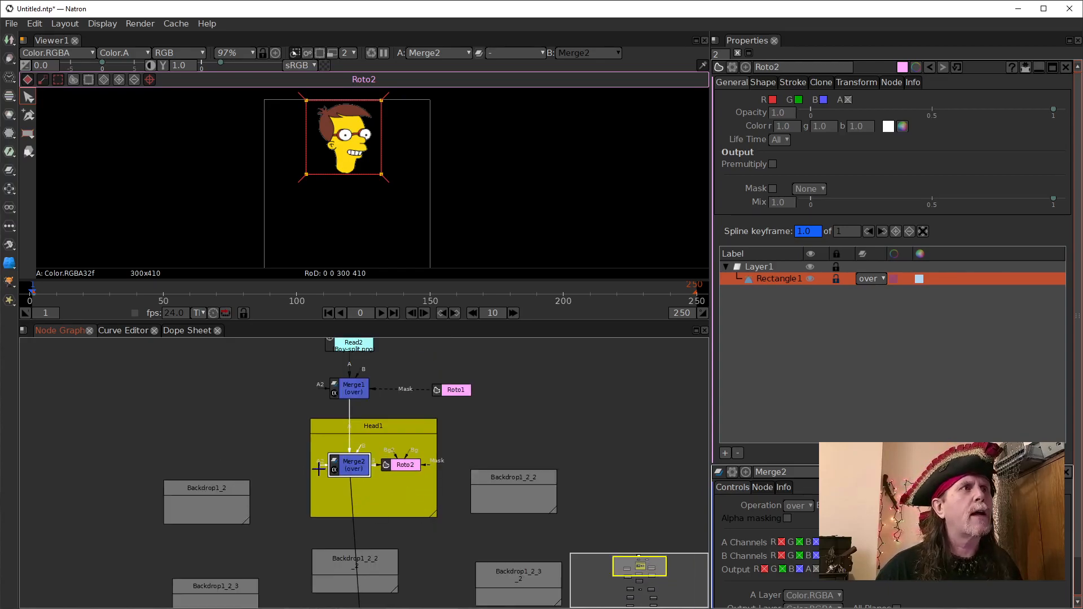
left_click_drag(360, 466, 399, 445)
left_click(347, 395)
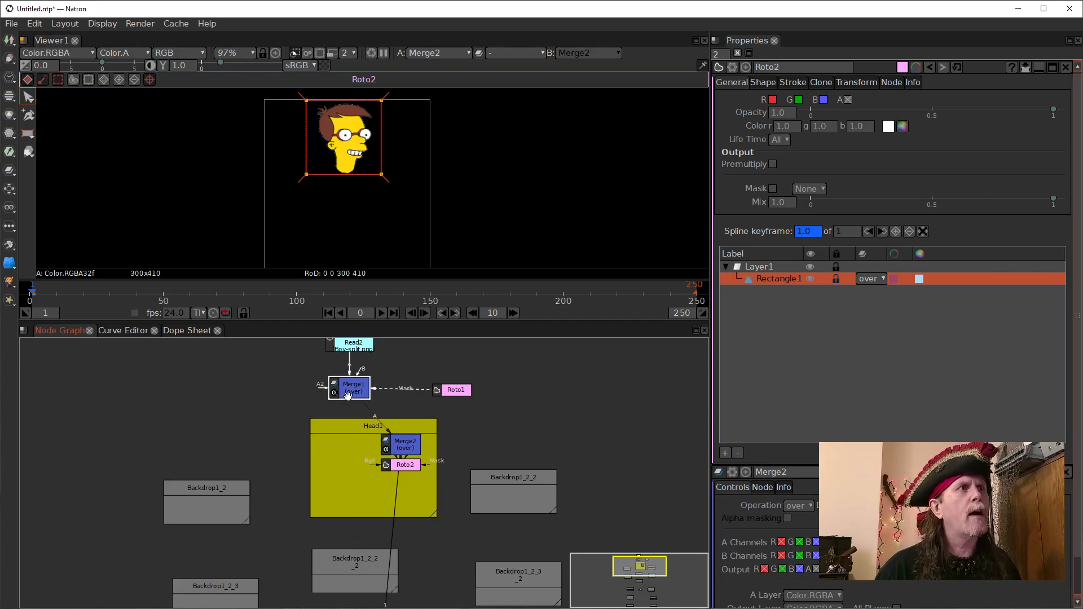
left_click(356, 441)
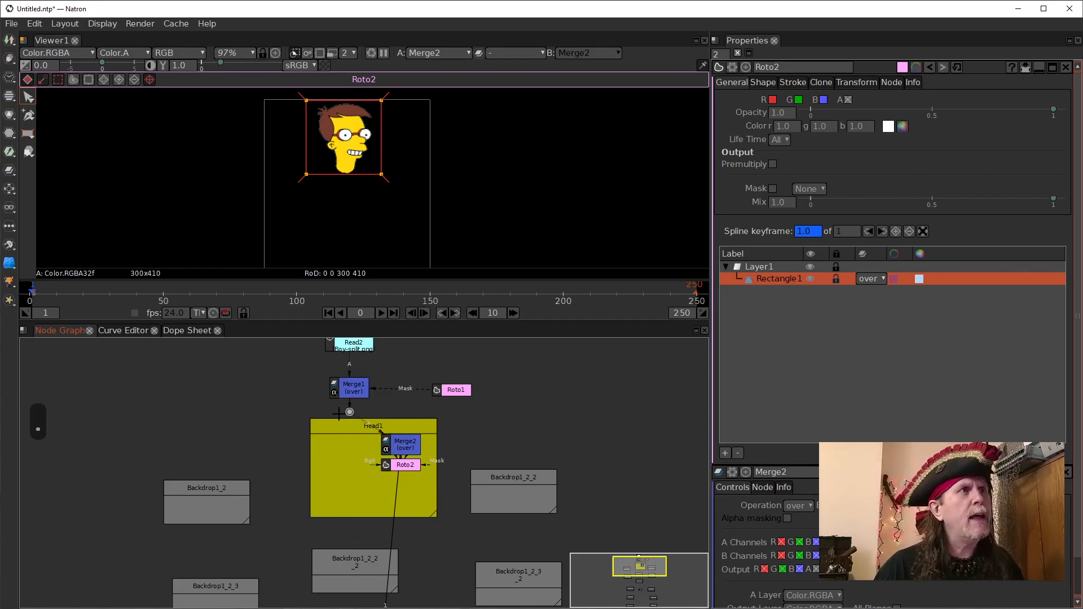
key(".")
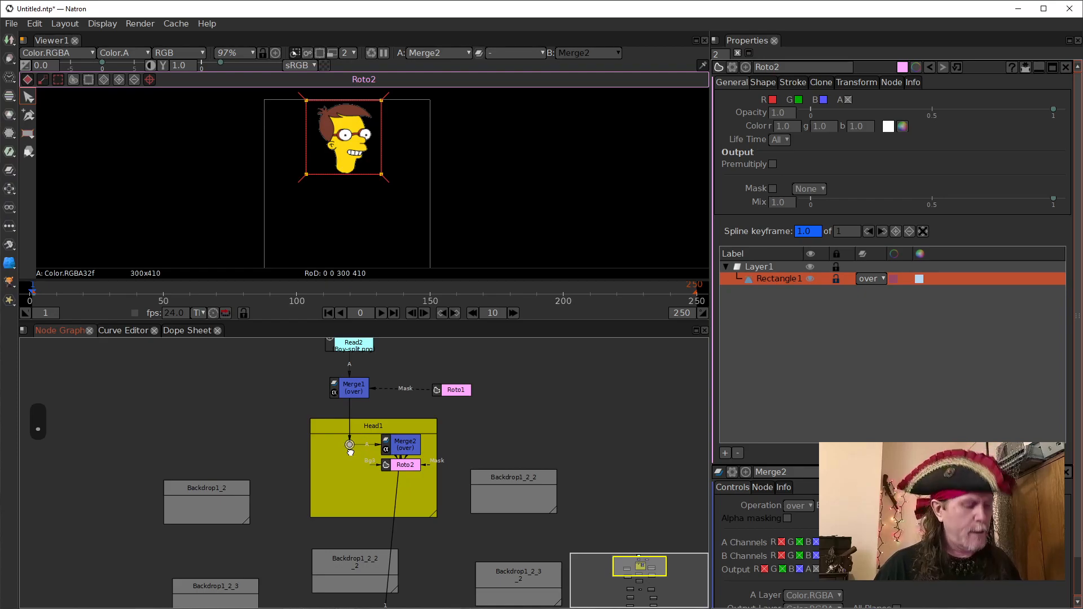
key("1")
- Line up the Dot, Merge2 and Roto2 in a horizontal row inside Head1, widening the backdrop to fit them
left_click_drag(405, 465, 406, 486)
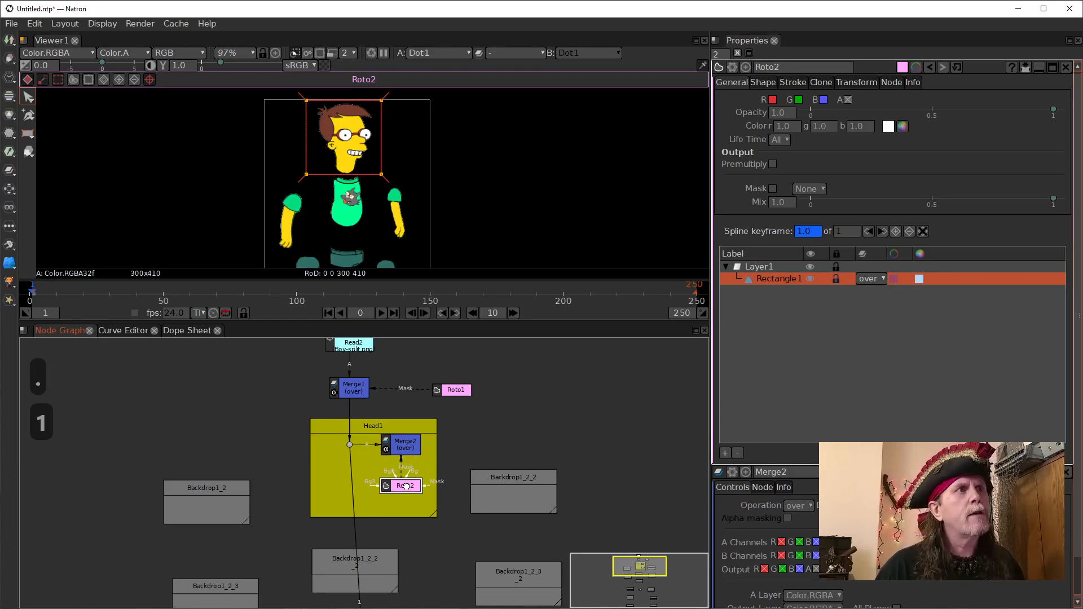
left_click_drag(401, 448, 400, 456)
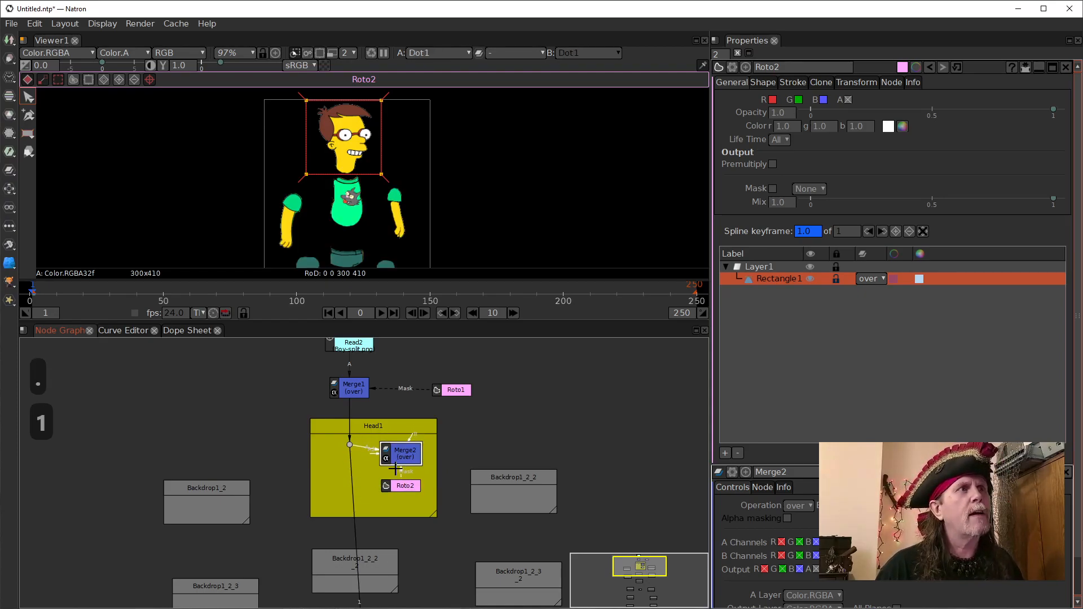
left_click(350, 446)
left_click_drag(350, 446, 350, 454)
mouse_move(415, 460)
left_mouse_down()
mouse_move(395, 466)
mouse_move(428, 461)
left_mouse_up()
left_click_drag(430, 516, 463, 517)
left_click_drag(430, 455, 442, 454)
- Show Merge2's output in the viewer and add a Transform node after it inside Head1
left_click(387, 453)
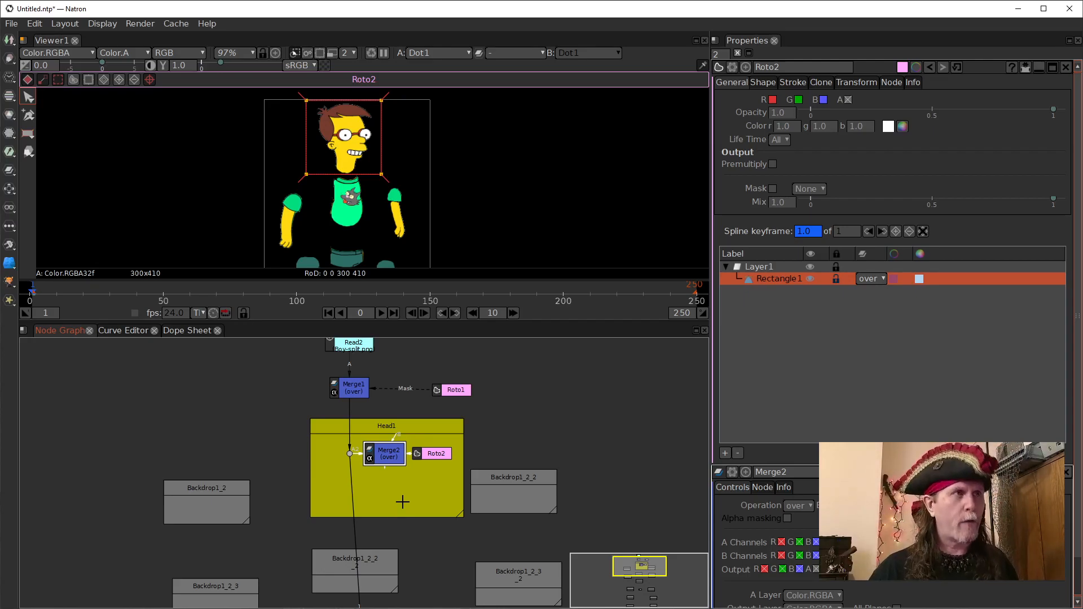
key("1")
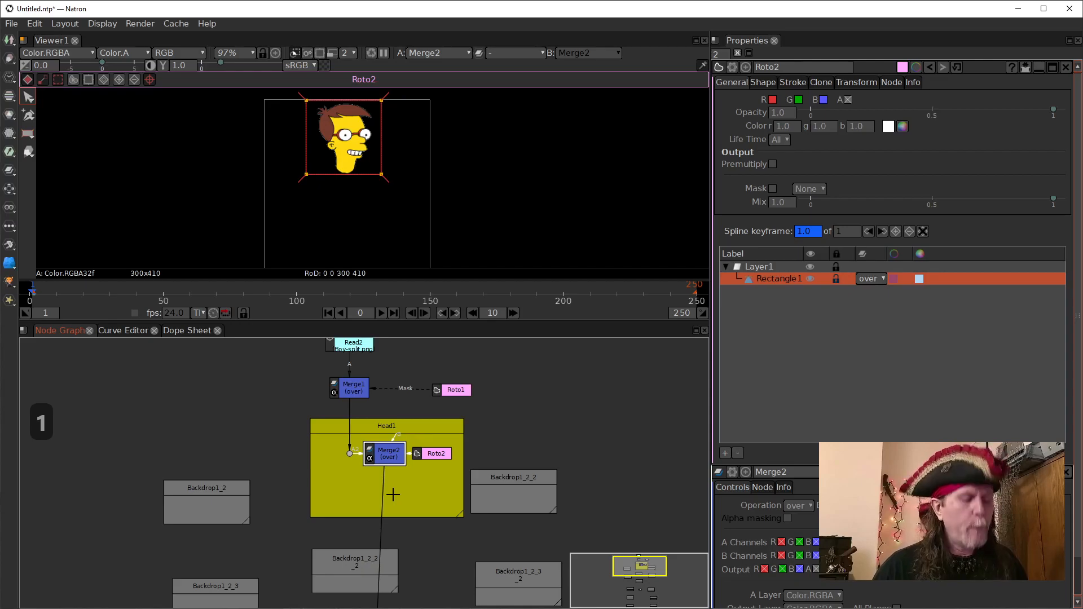
key("t")
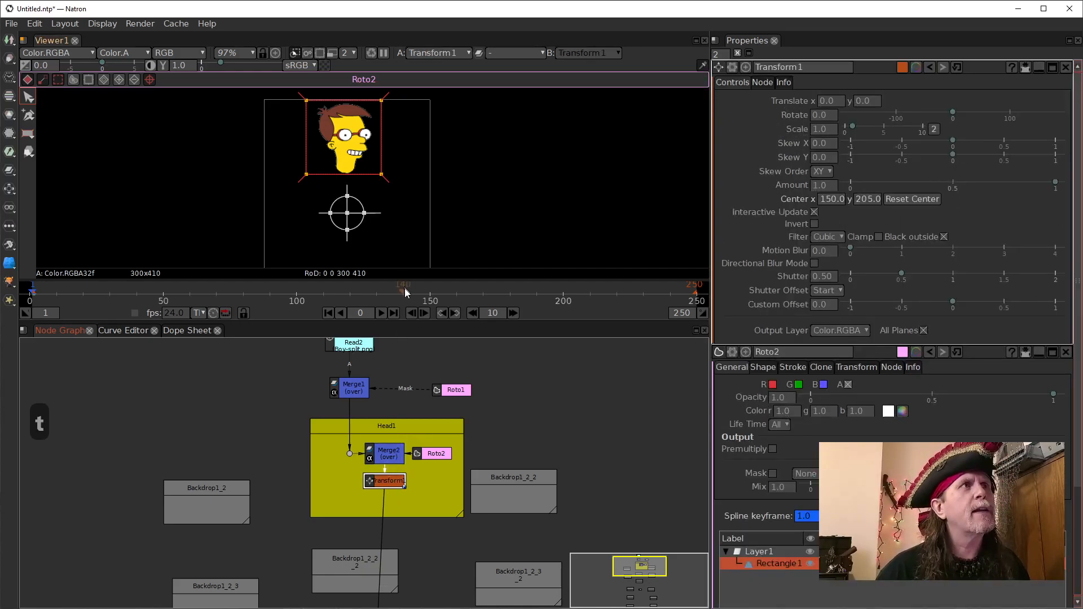
- Set Transform1's center to x 148, y 295 so the pivot sits on the character's neck
scroll(374, 201, "up", 8)
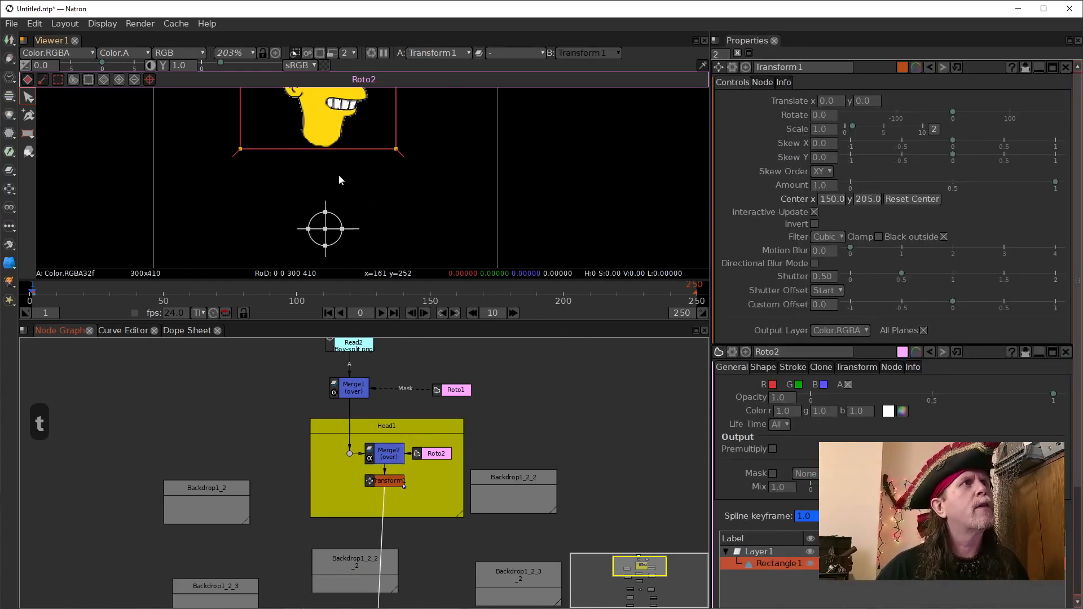
scroll(338, 175, "down", 3)
scroll(359, 193, "up", 1)
left_click_drag(359, 193, 367, 150)
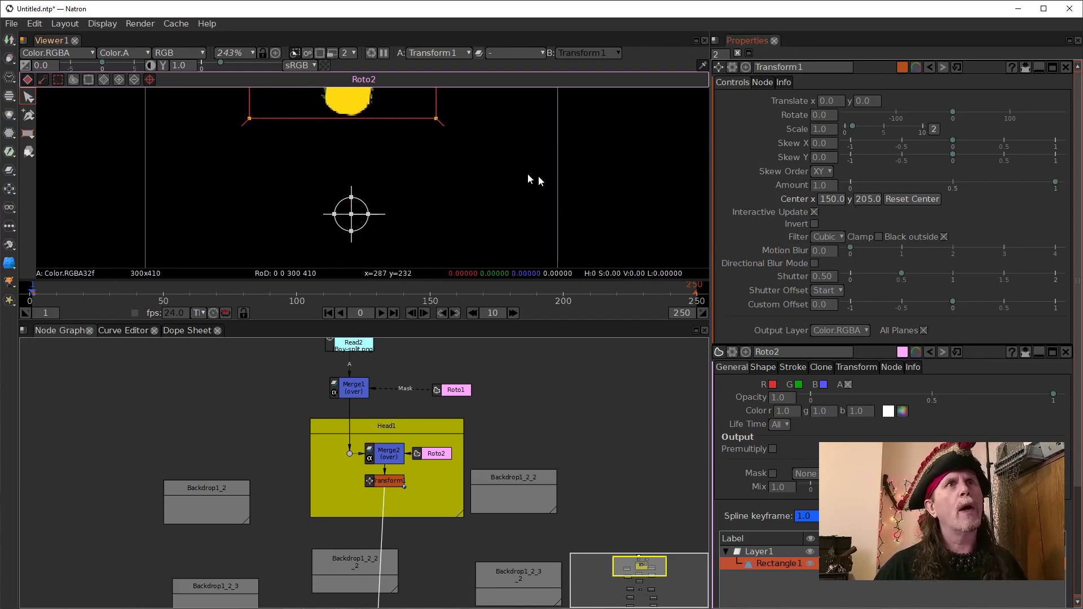
left_click_drag(482, 178, 479, 209)
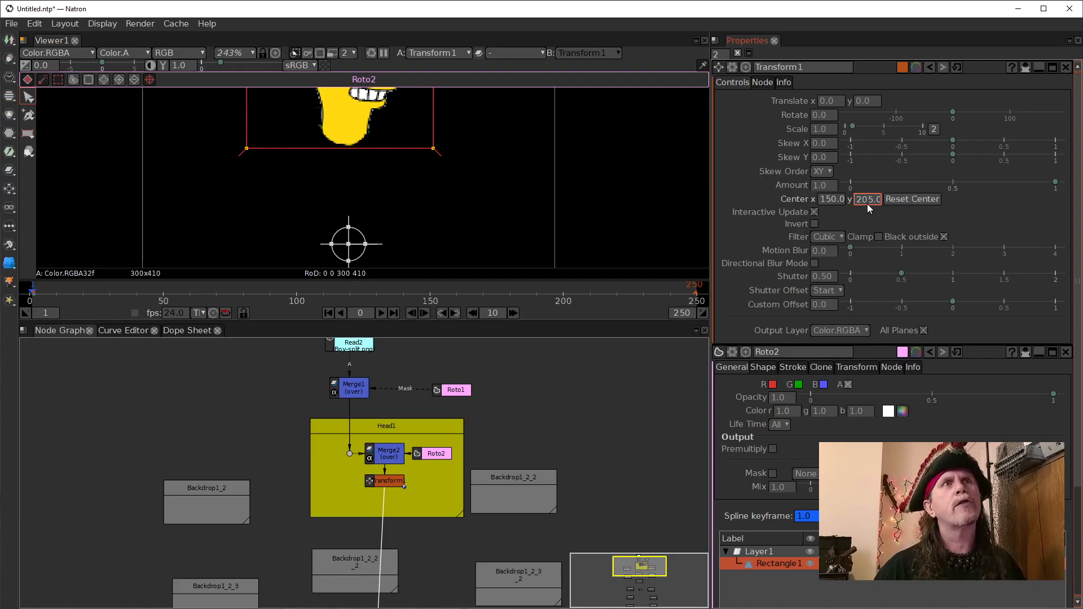
scroll(867, 203, "up", 9)
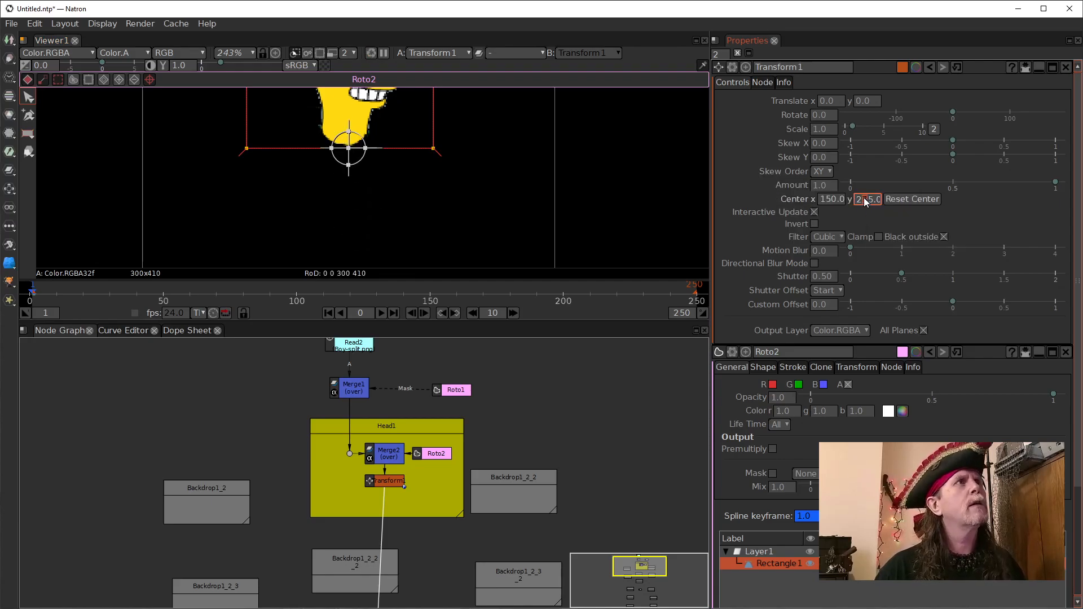
scroll(867, 202, "down", 1)
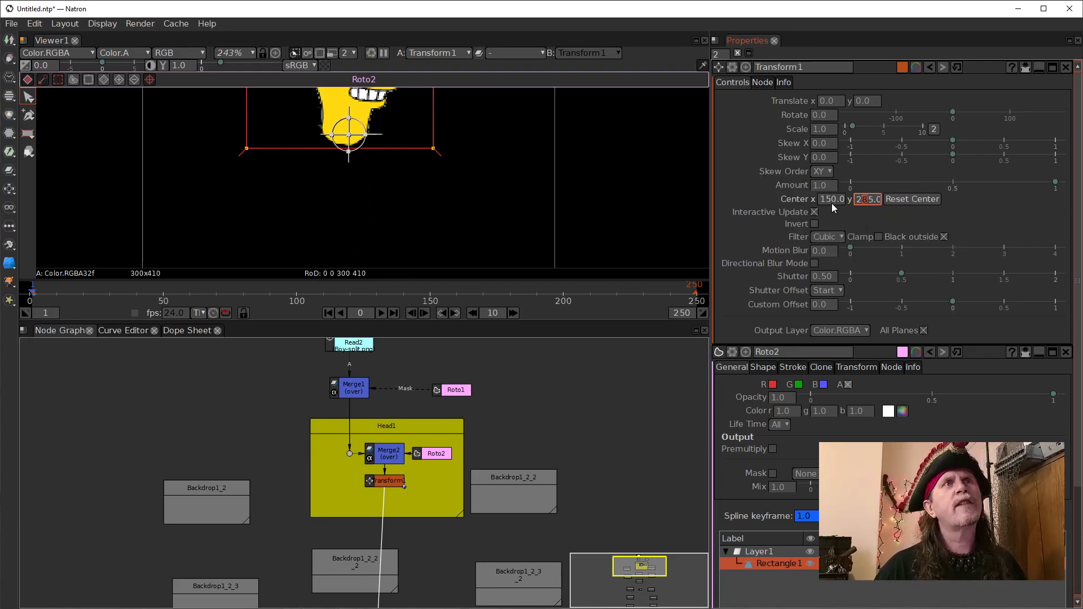
scroll(829, 202, "down", 1)
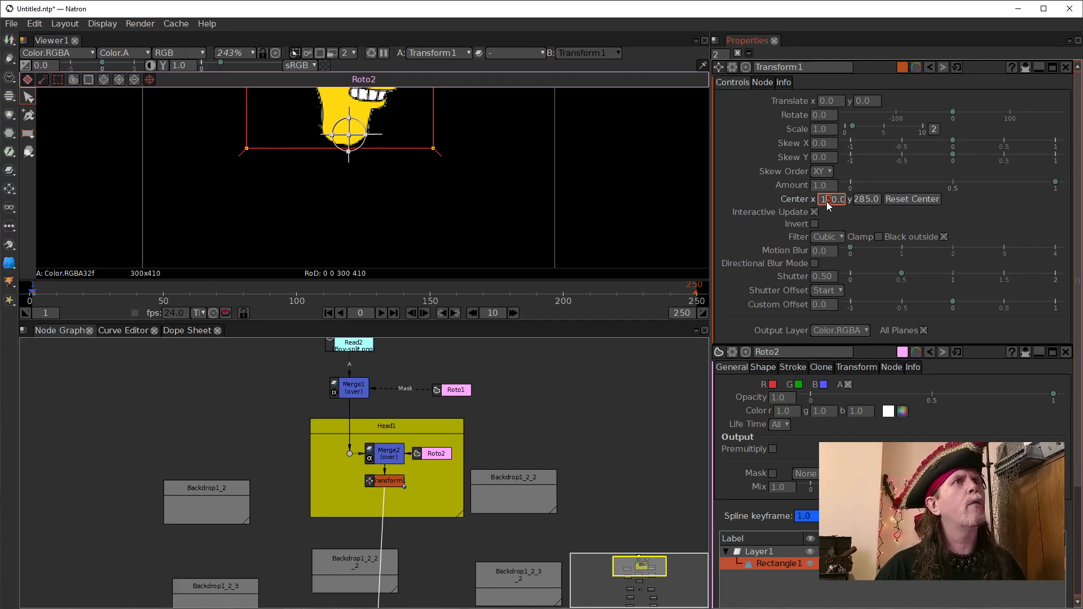
scroll(832, 201, "down", 2)
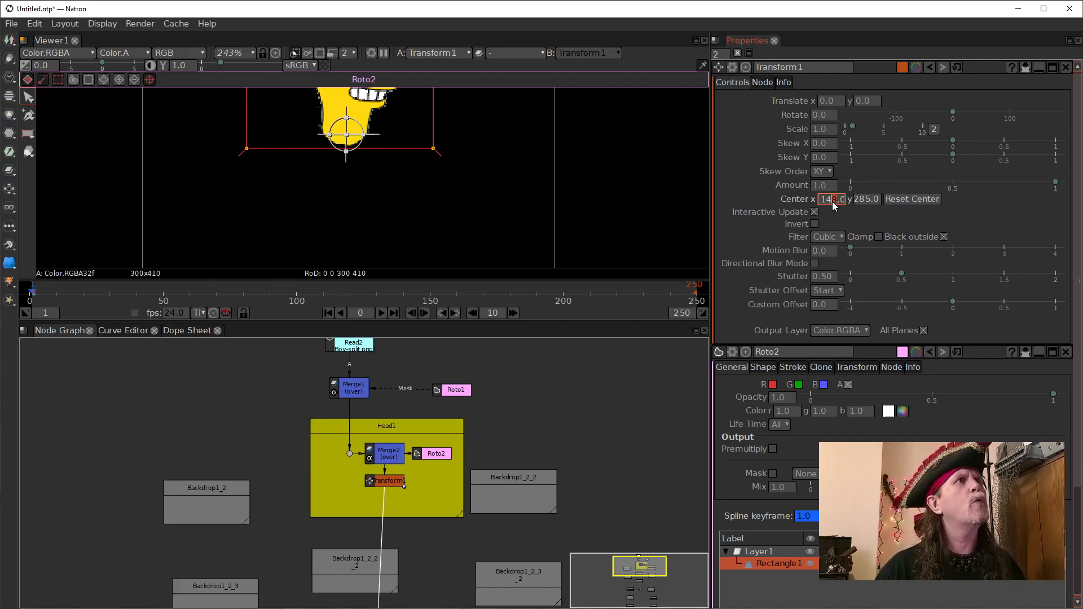
left_click(861, 201)
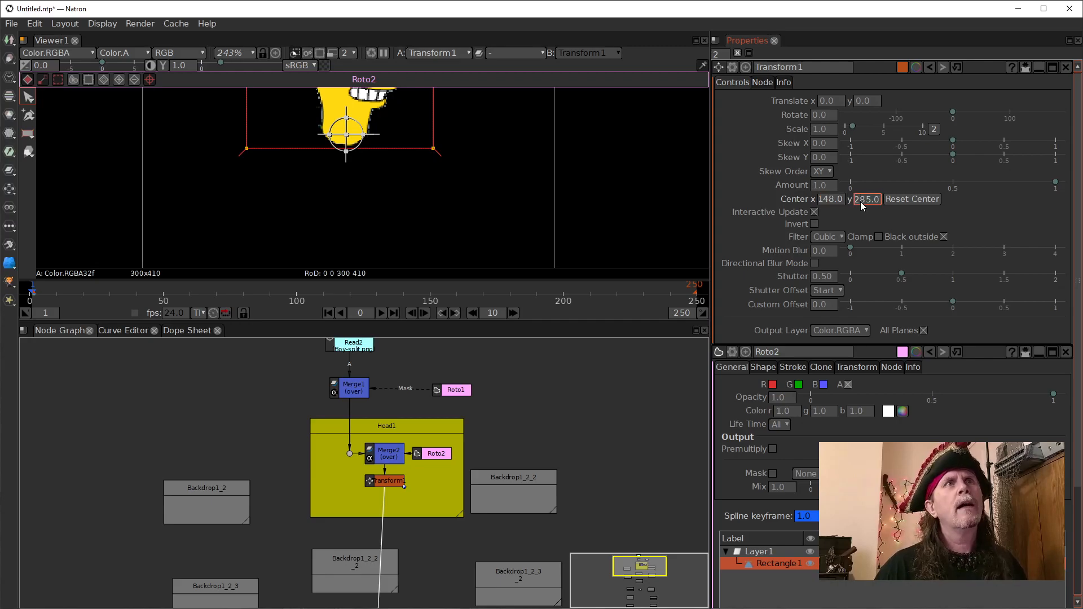
scroll(861, 202, "up", 1)
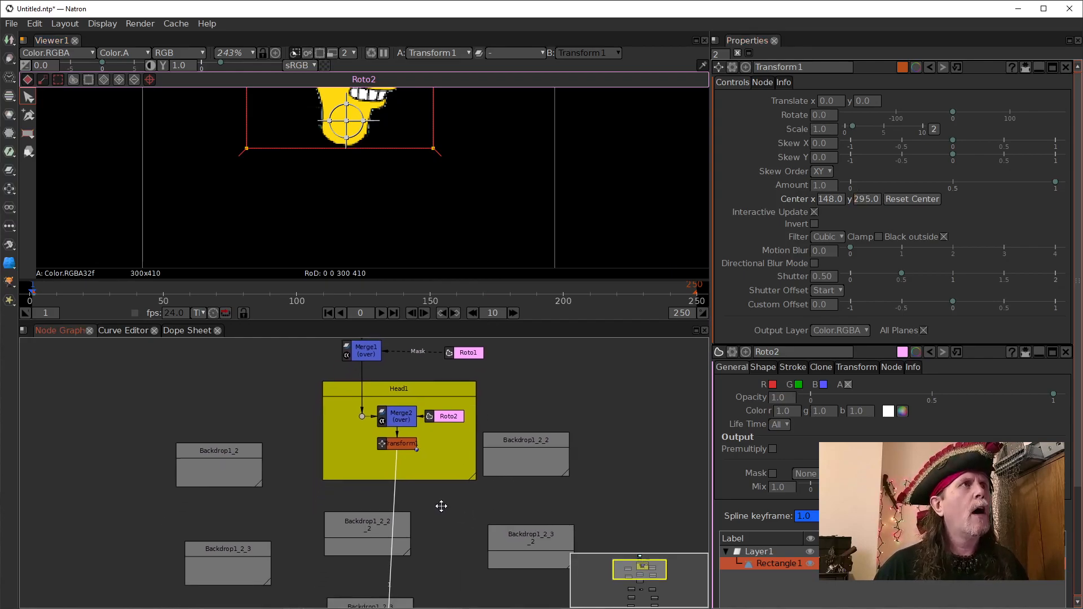
scroll(415, 181, "down", 5)
left_click_drag(410, 228, 408, 246)
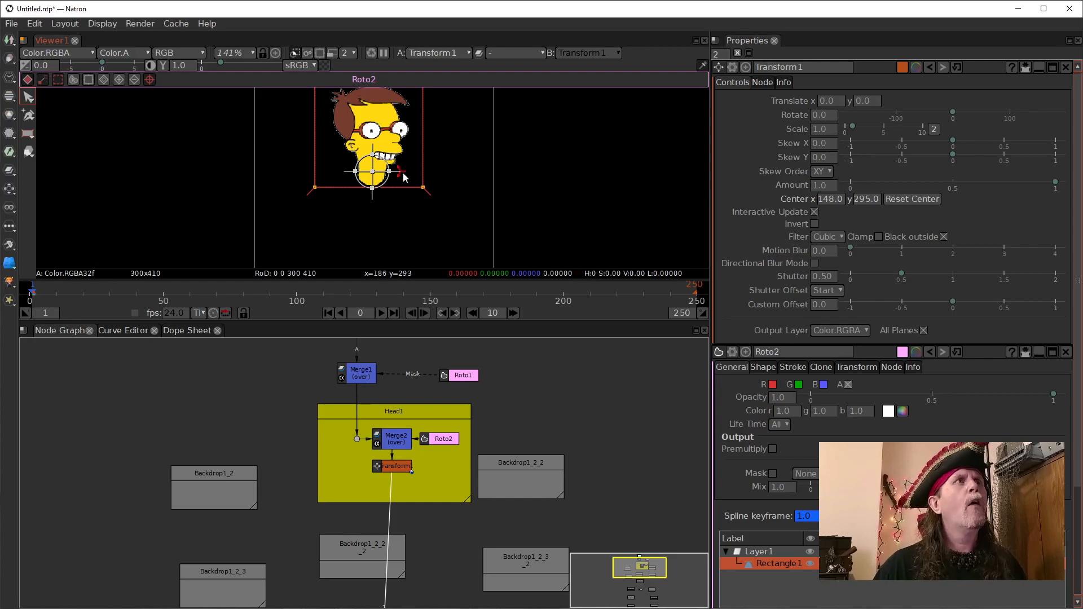
- Try rotating the head about its neck pivot with Transform1, and reset the rotation to default
left_click_drag(402, 175, 441, 187)
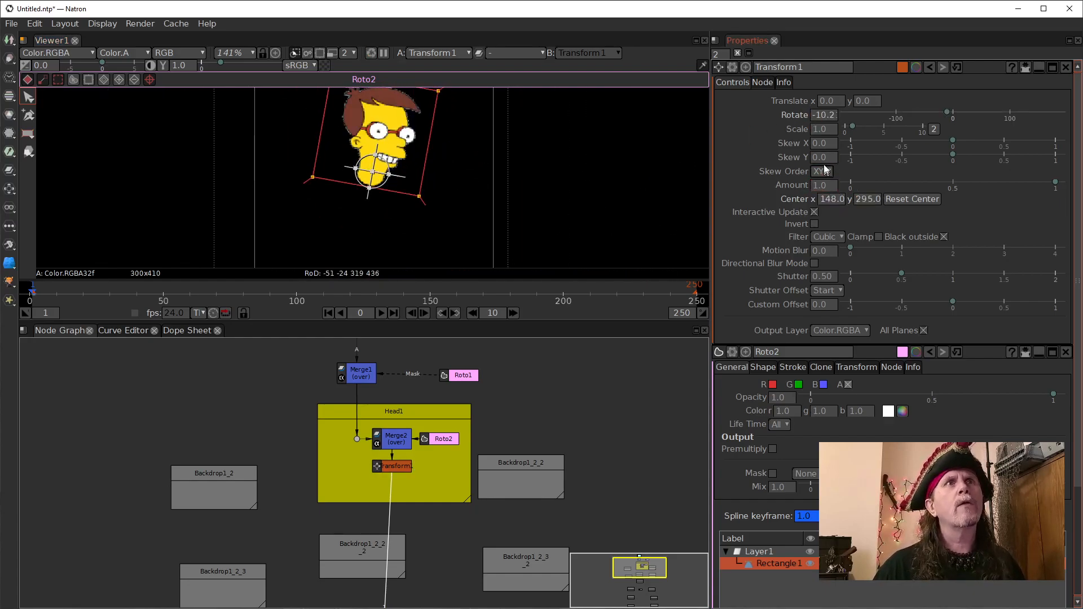
right_click(819, 115)
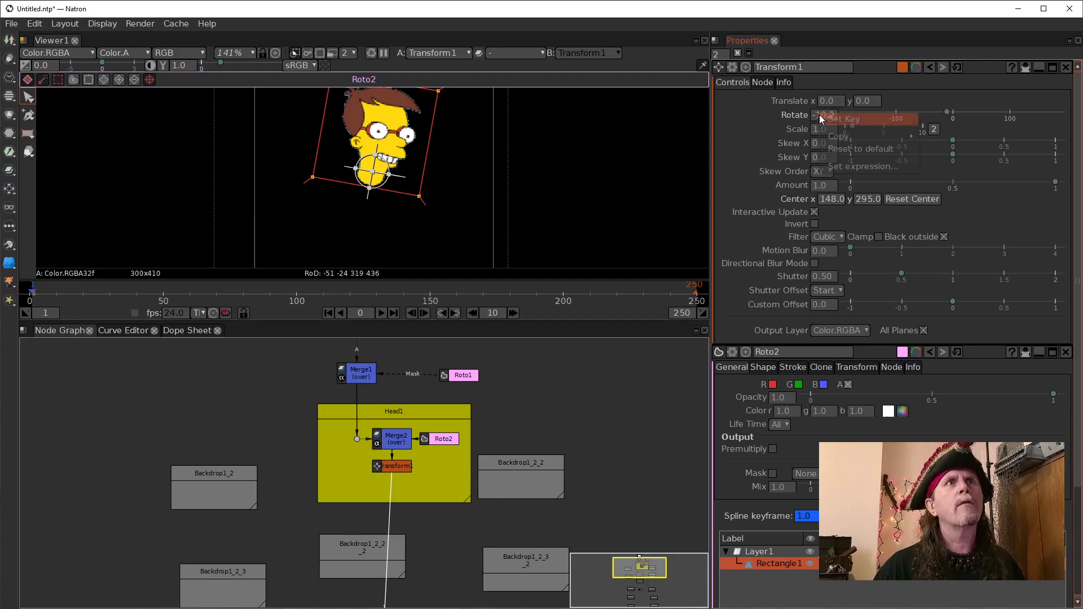
left_click(853, 149)
- Reconnect the viewer from Transform1 to the Dot in Head1 so it shows the whole split character
left_click_drag(442, 542, 481, 476)
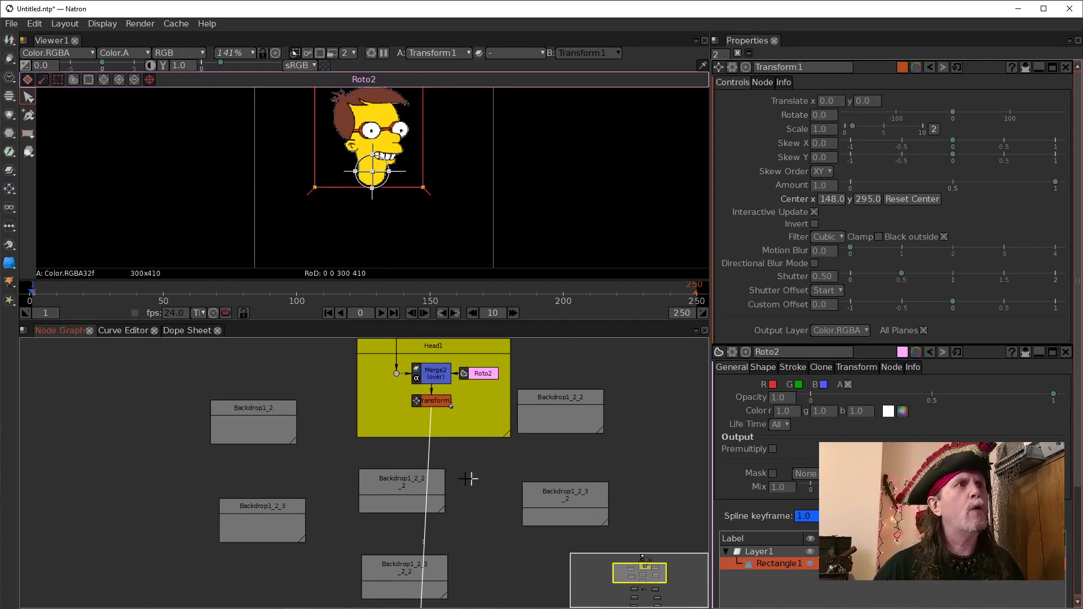
left_click_drag(424, 530, 395, 371)
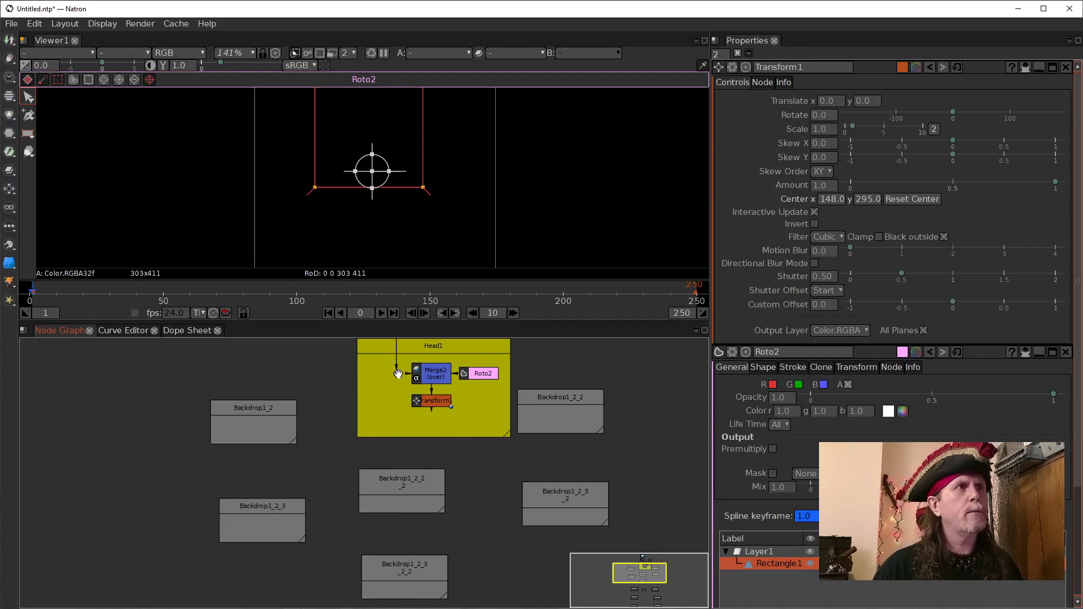
key("1")
- Enlarge the backdrop directly below Head1 and move the next backdrop further down to clear space for it
left_click_drag(500, 522, 495, 489)
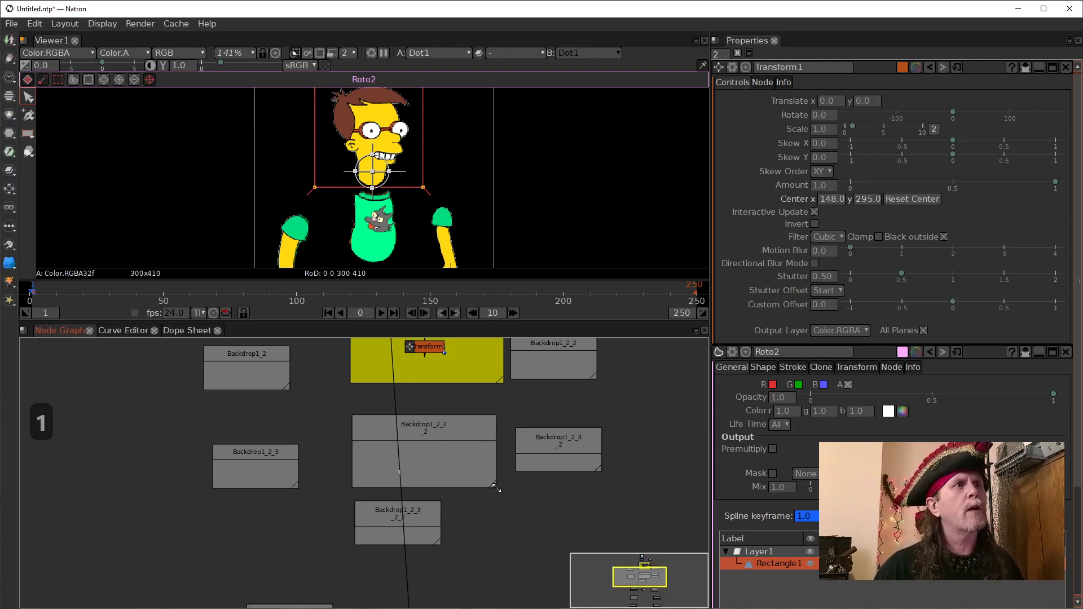
left_click_drag(417, 513, 420, 572)
- Rename the enlarged backdrop below Head1 as Boidy1
left_click(422, 421)
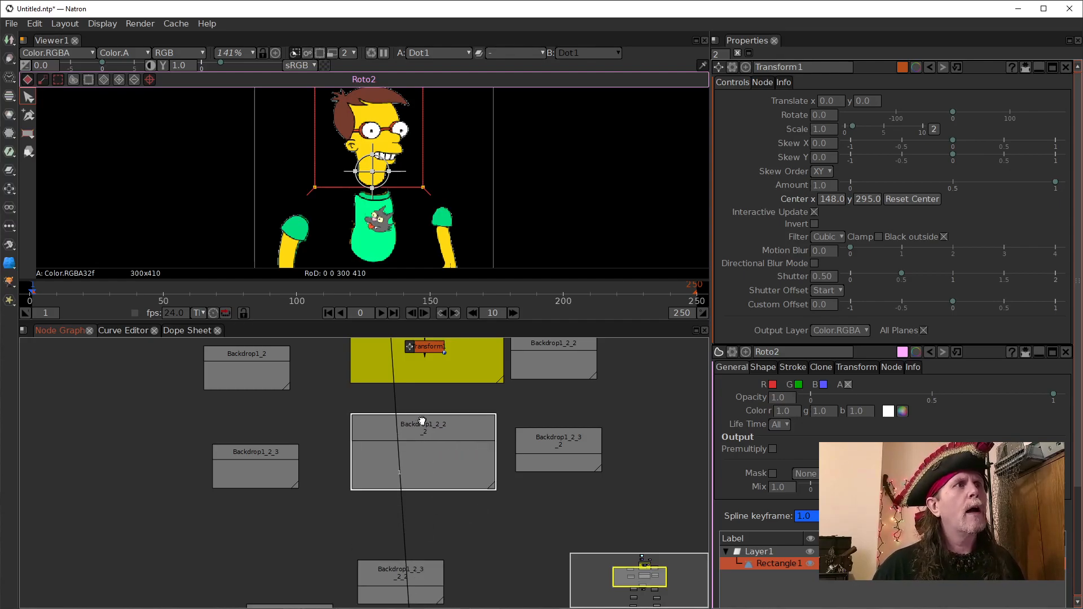
double_click(423, 424)
left_click(822, 68)
left_click_drag(823, 68, 706, 69)
left_click(837, 67)
type("B")
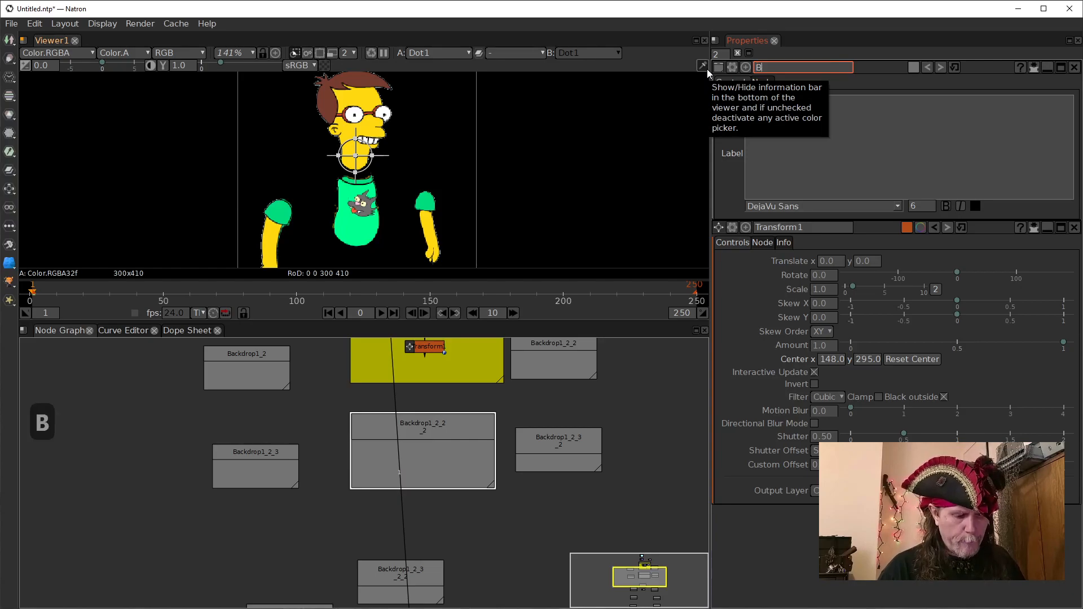
type("oidy1")
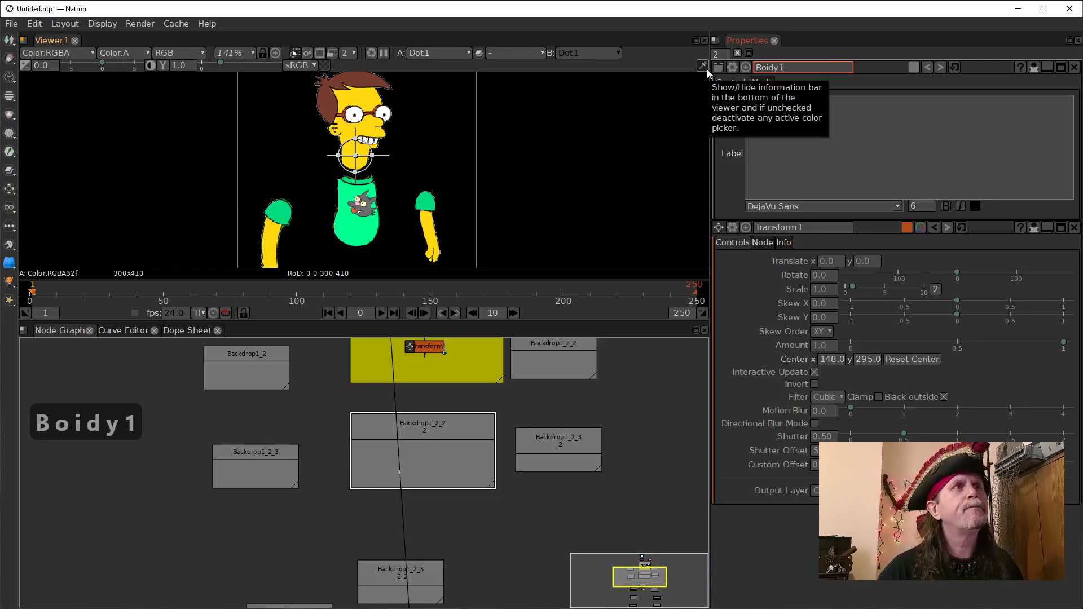
key("Return")
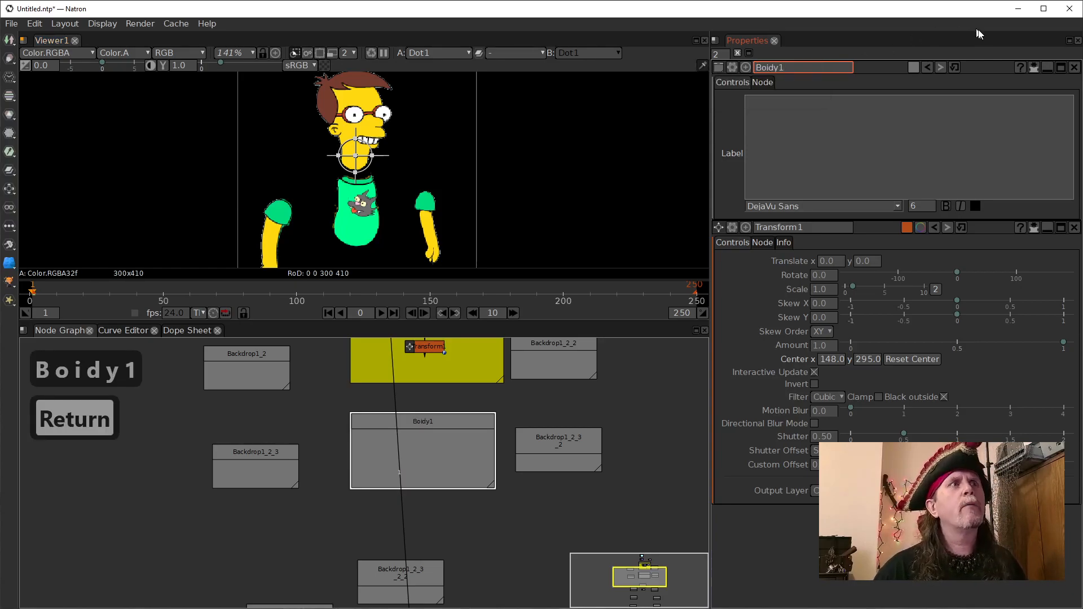
- Colour the Boidy1 backdrop olive yellow (red 170, green 170, blue 0) to match Head1
left_click(914, 67)
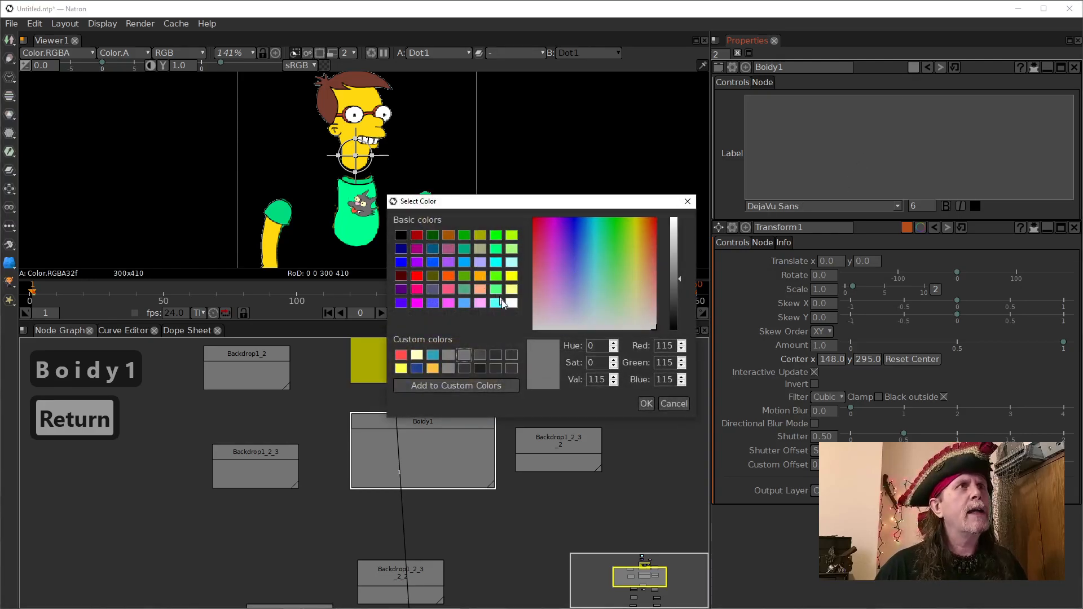
left_click(481, 236)
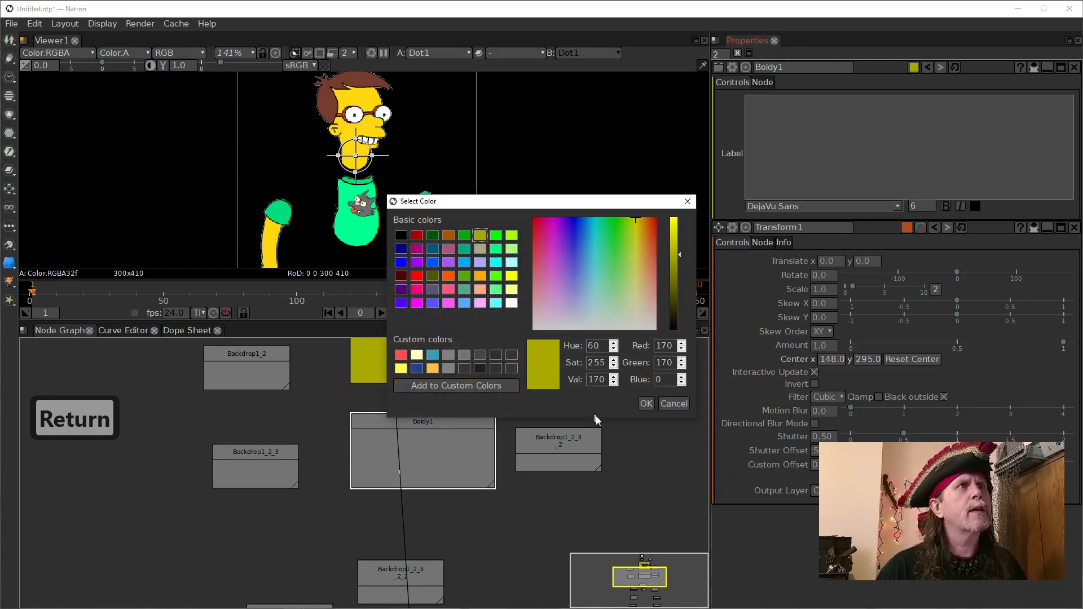
left_click(640, 409)
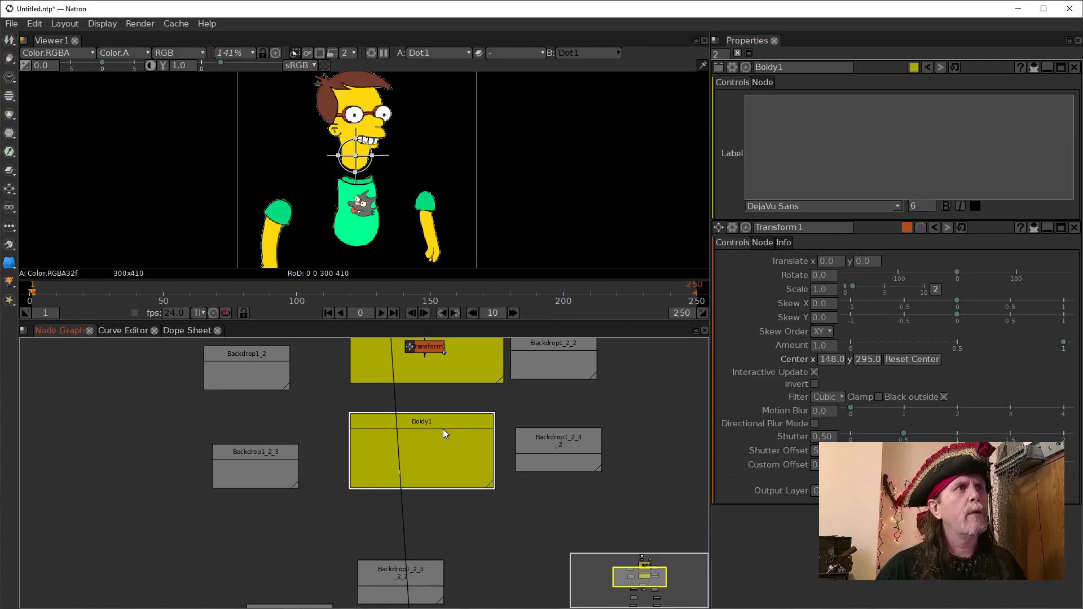
- Insert a Dot on the viewer link inside Boidy1, aligned vertically under the Dot in Head1
left_click_drag(520, 407, 512, 450)
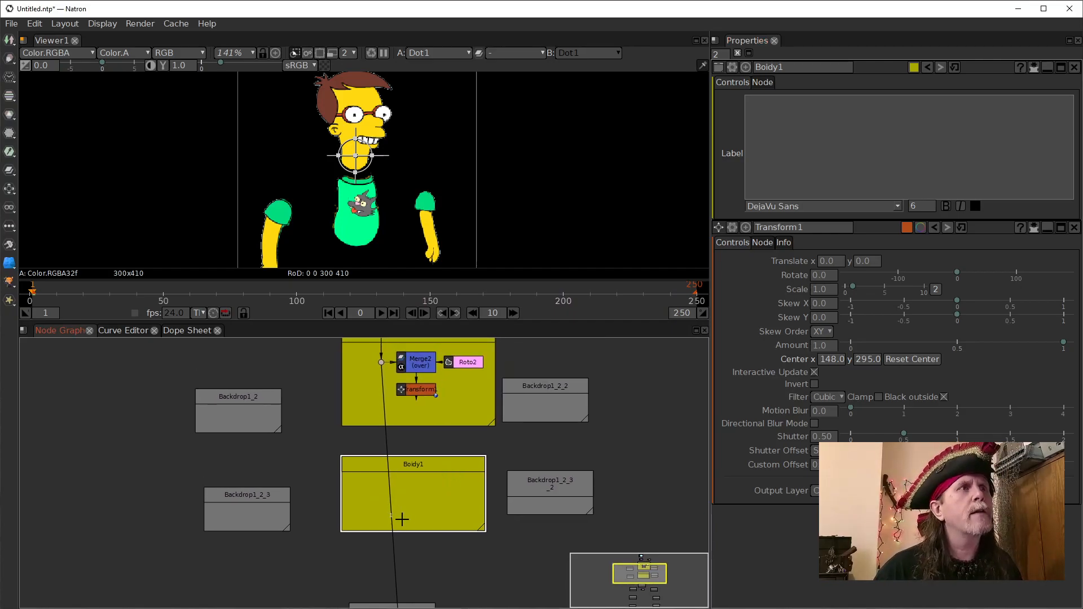
left_click_drag(392, 516, 373, 490)
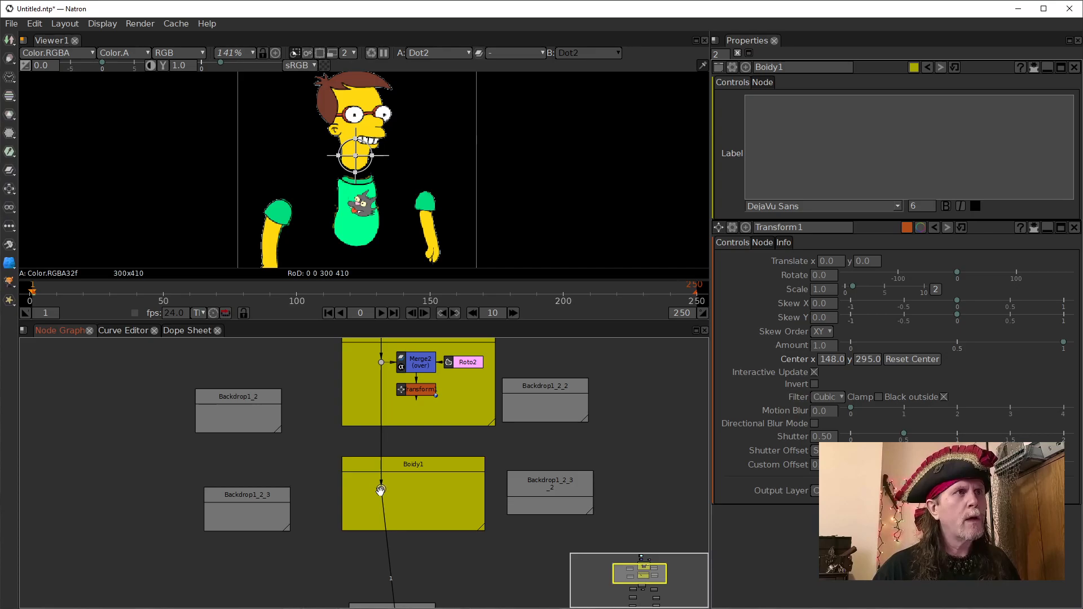
- Add a Merge node beside the Dot inside Boidy1 and widen the backdrop to make room for another node
key("m")
left_click_drag(365, 504, 397, 480)
left_click(462, 505)
left_click_drag(478, 529, 504, 531)
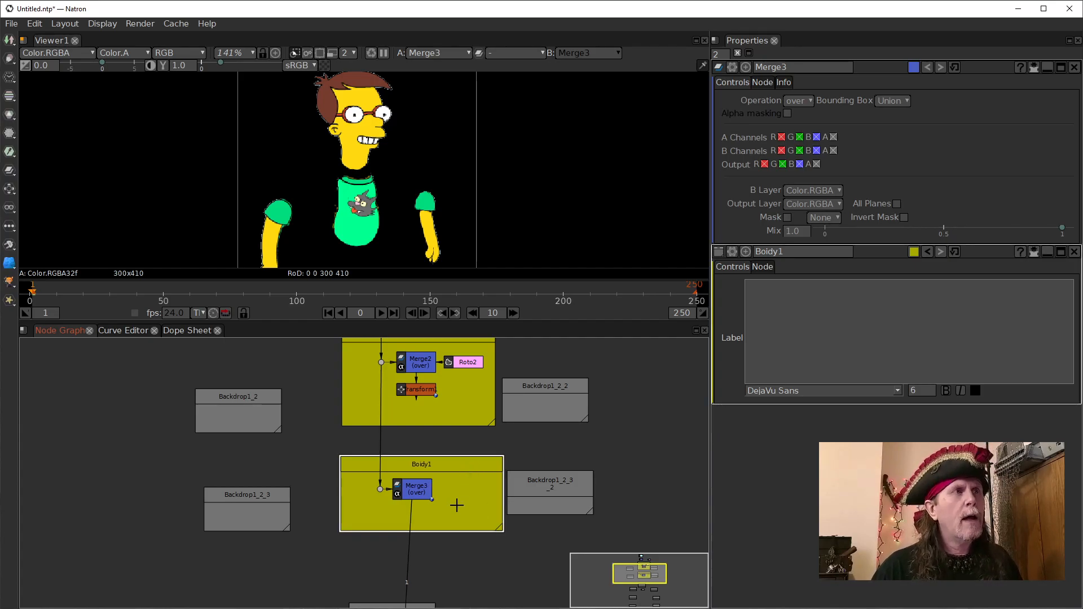
- Add an unconnected Roto node to the graph and place it beside Merge3 inside Boidy1
key("Tab")
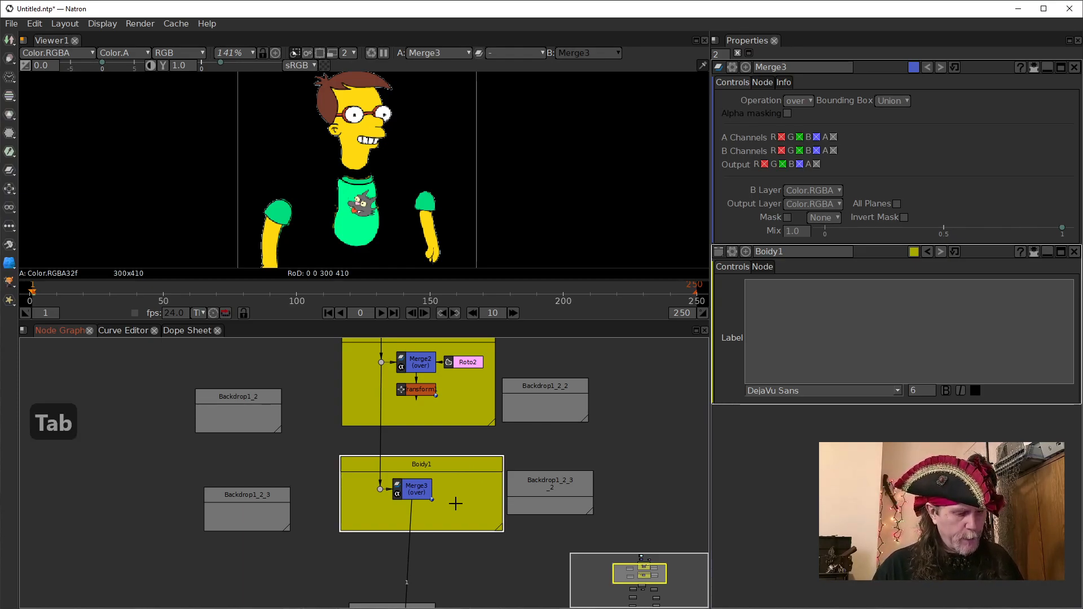
type("roto")
key("Return")
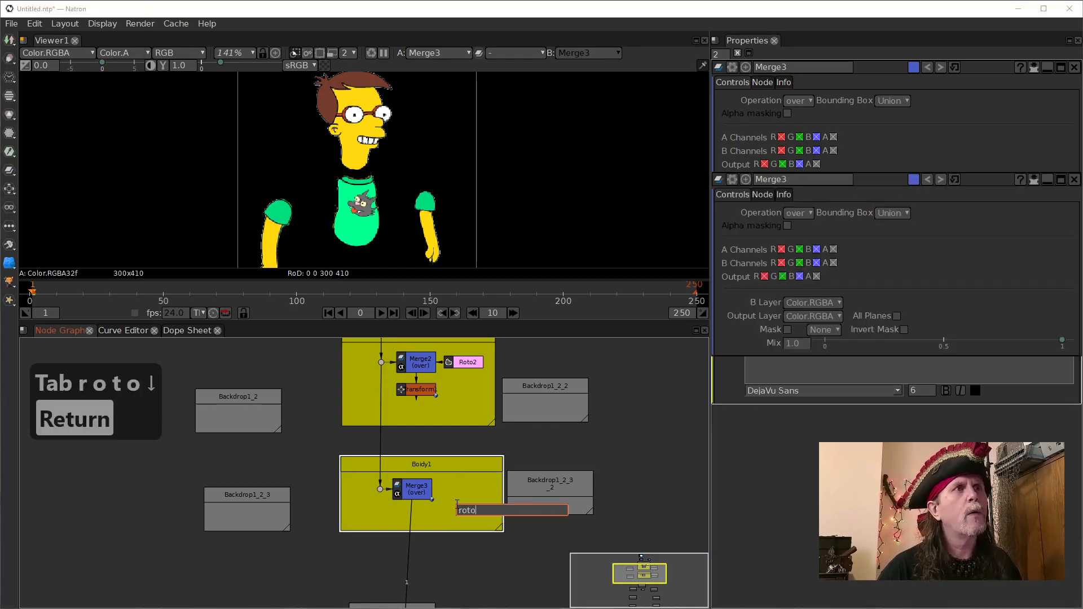
left_click_drag(375, 478, 473, 494)
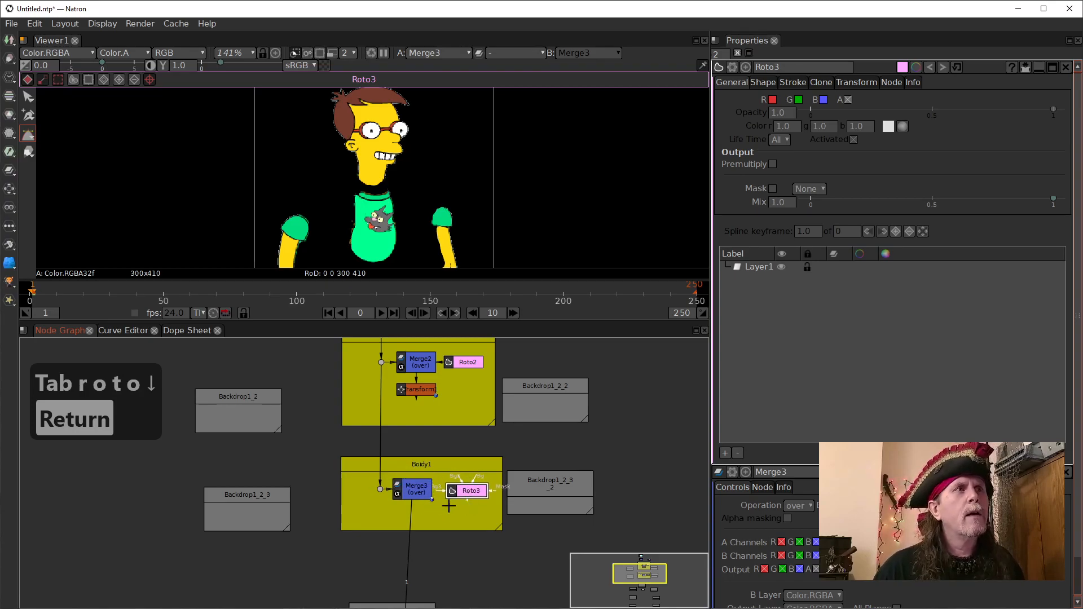
left_click(421, 488)
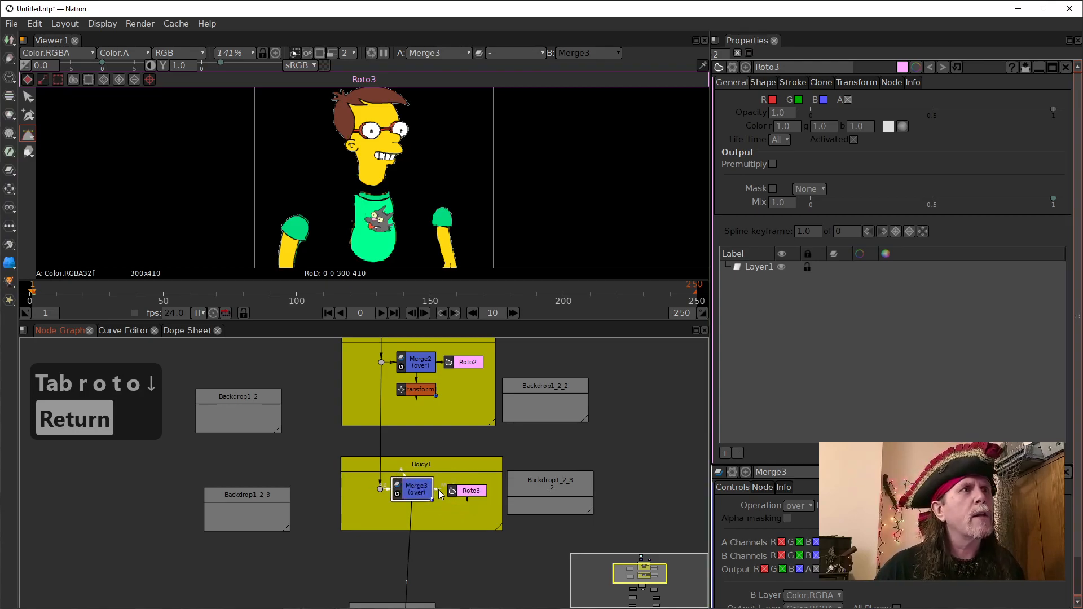
- Draw a rectangle in Roto3 around the green-shirted torso and adjust its upper corners to keep the head and arms outside
left_click(470, 490)
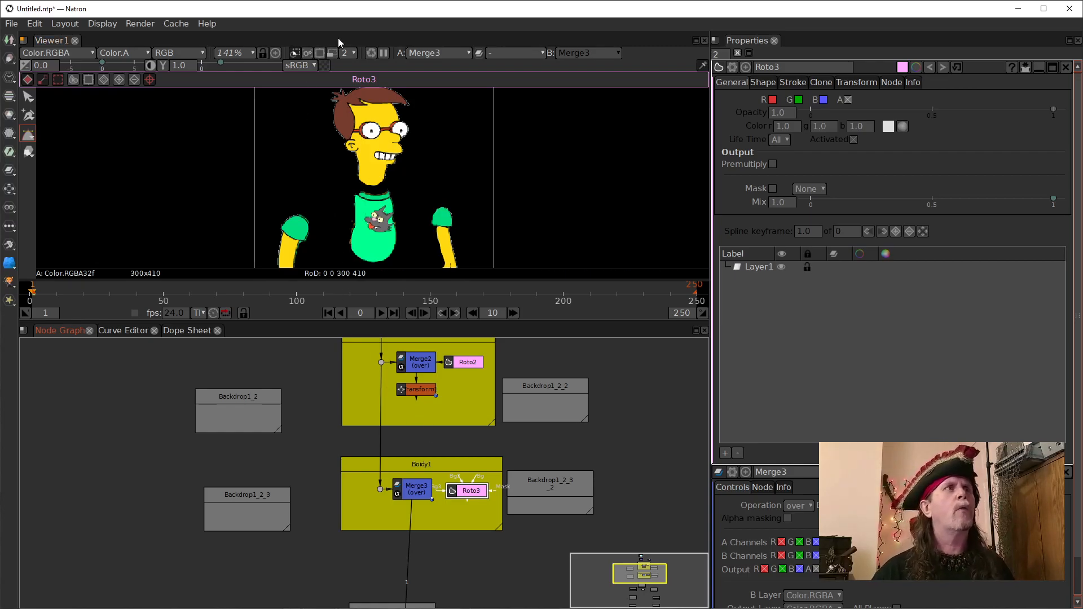
left_click_drag(399, 235, 402, 182)
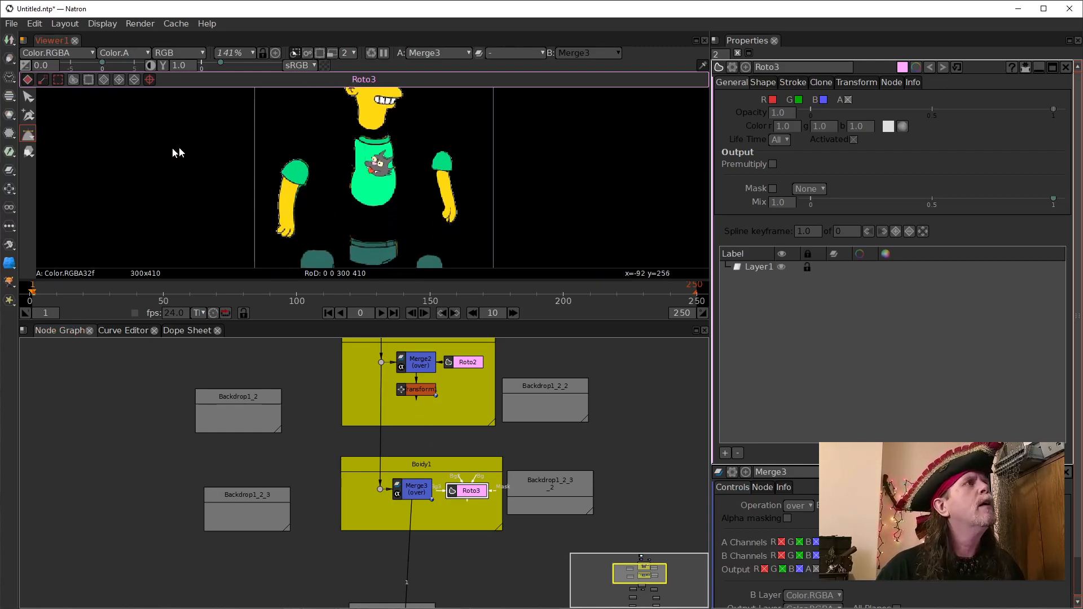
left_click(26, 137)
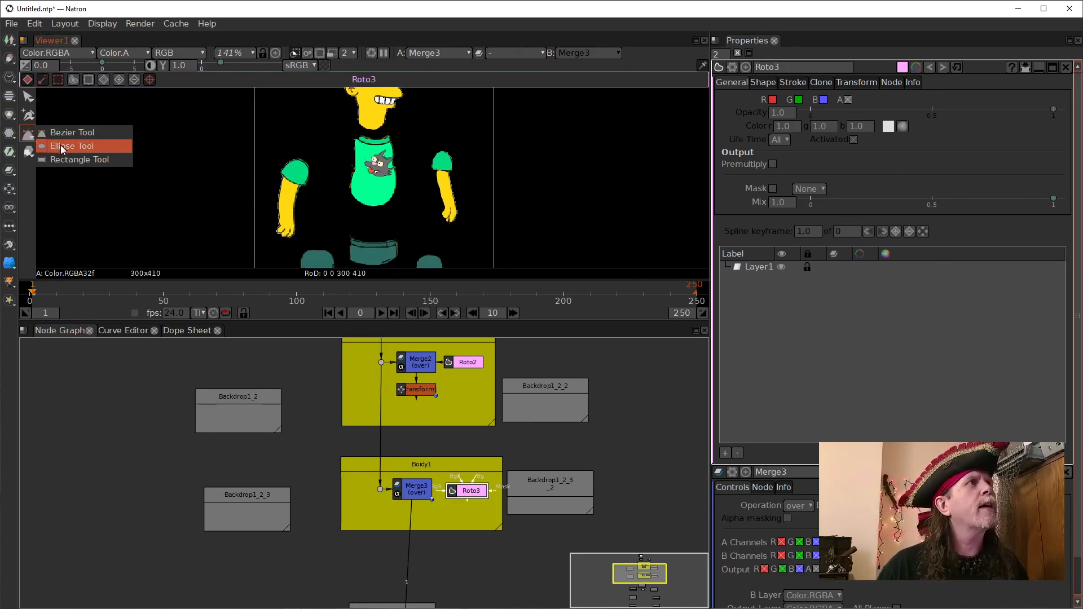
left_click(54, 159)
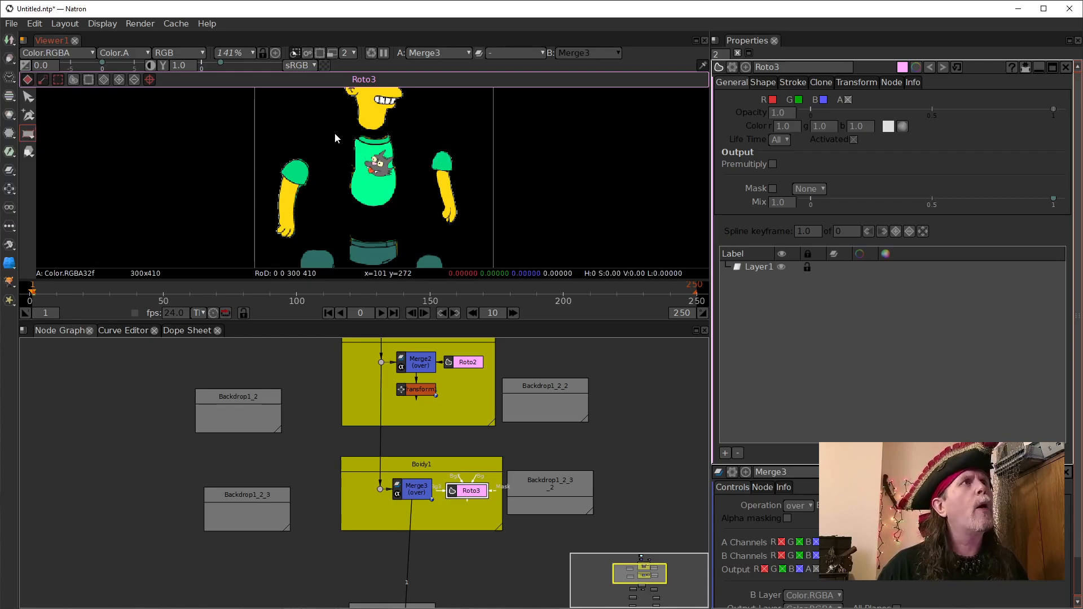
left_click_drag(331, 128, 408, 213)
left_click_drag(407, 128, 407, 136)
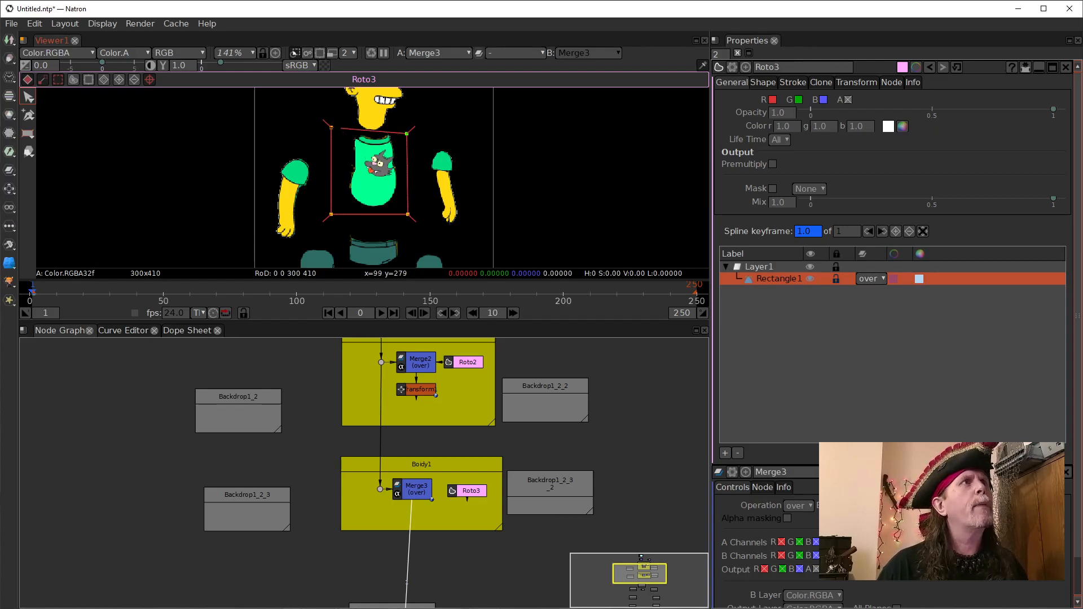
left_click_drag(332, 128, 332, 132)
left_click_drag(407, 134, 407, 129)
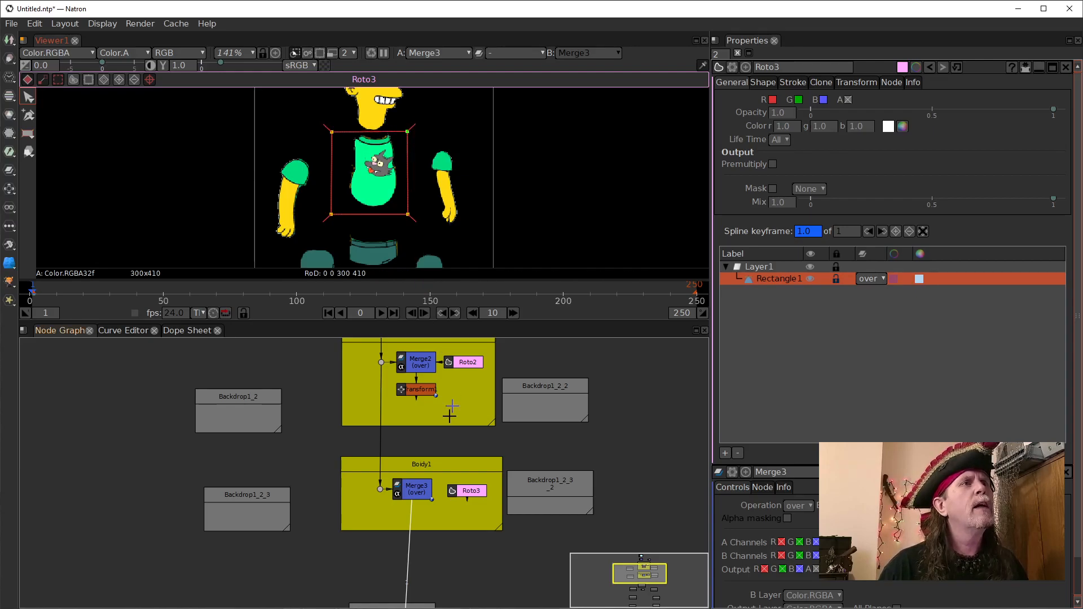
- Wire Merge3 to the Dot and Roto3 so the rectangle isolates the torso, keeping Merge3 in line between them
left_click(418, 494)
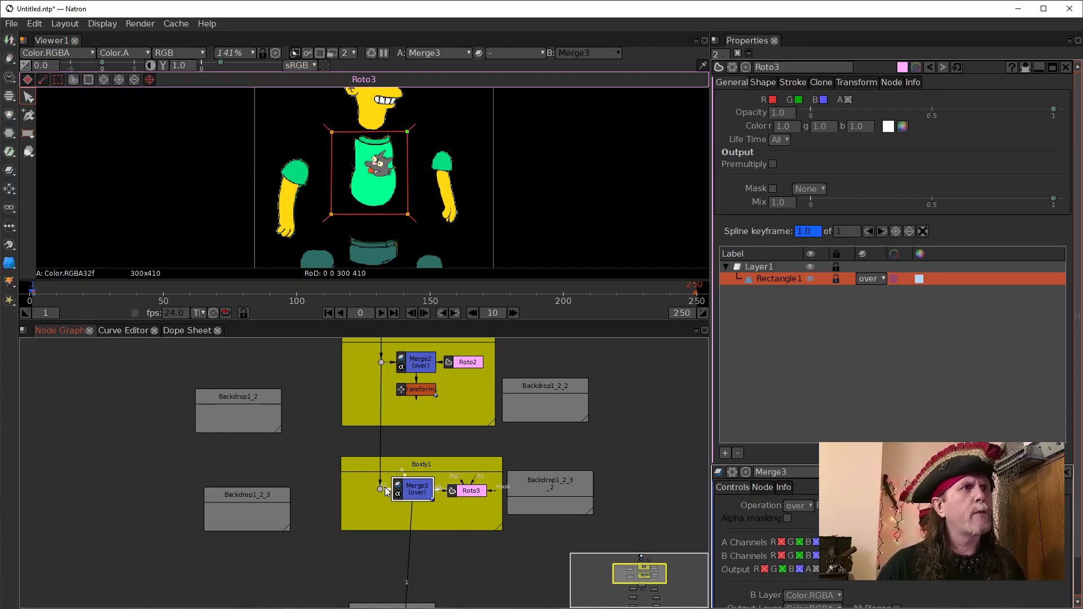
key("a")
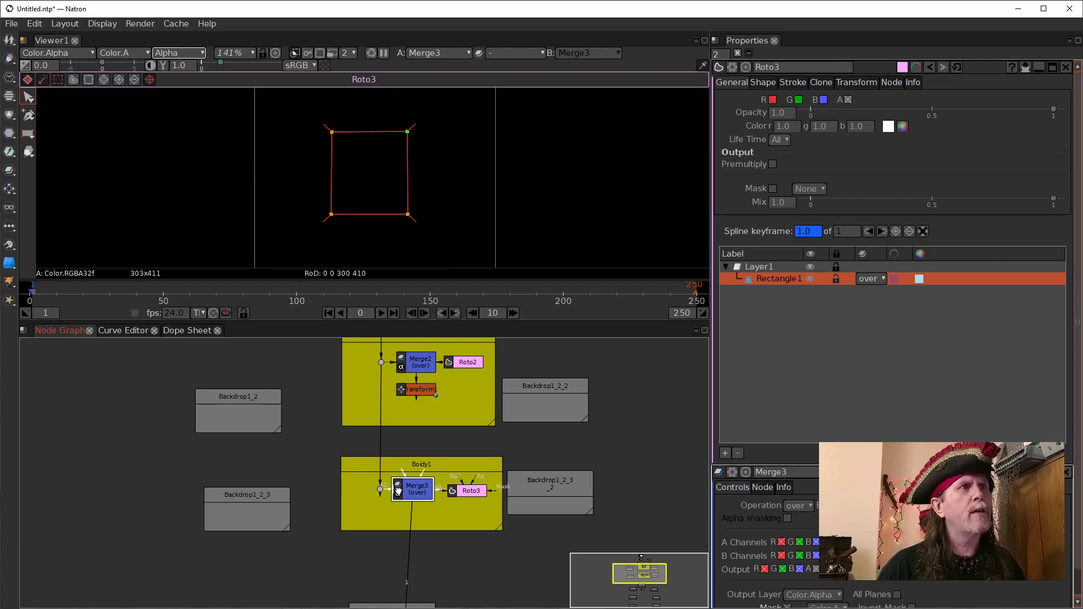
left_click_drag(398, 488, 386, 504)
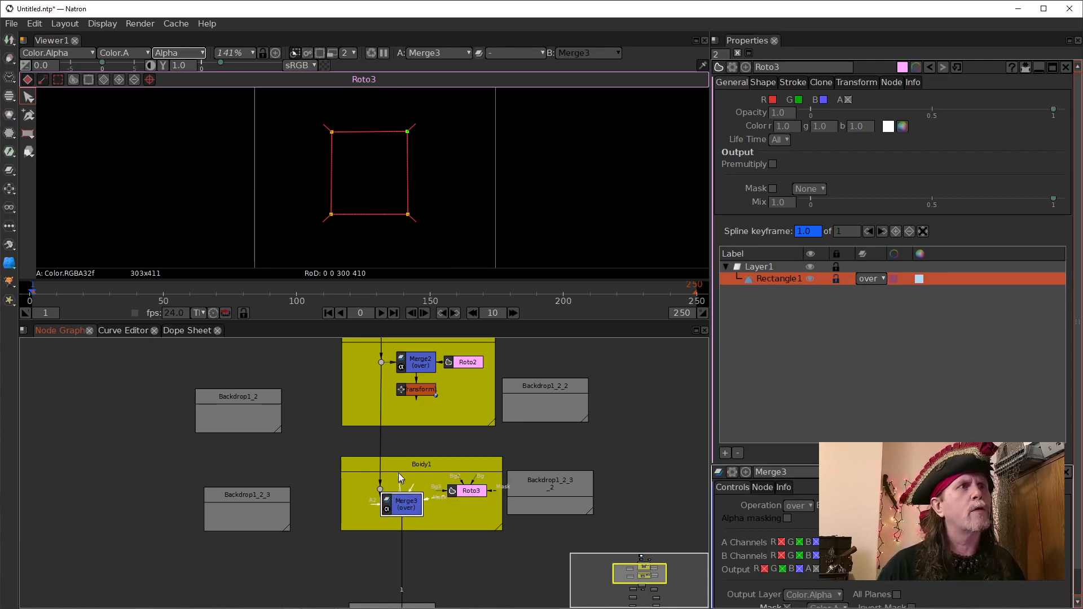
key("a")
left_click_drag(402, 501, 411, 484)
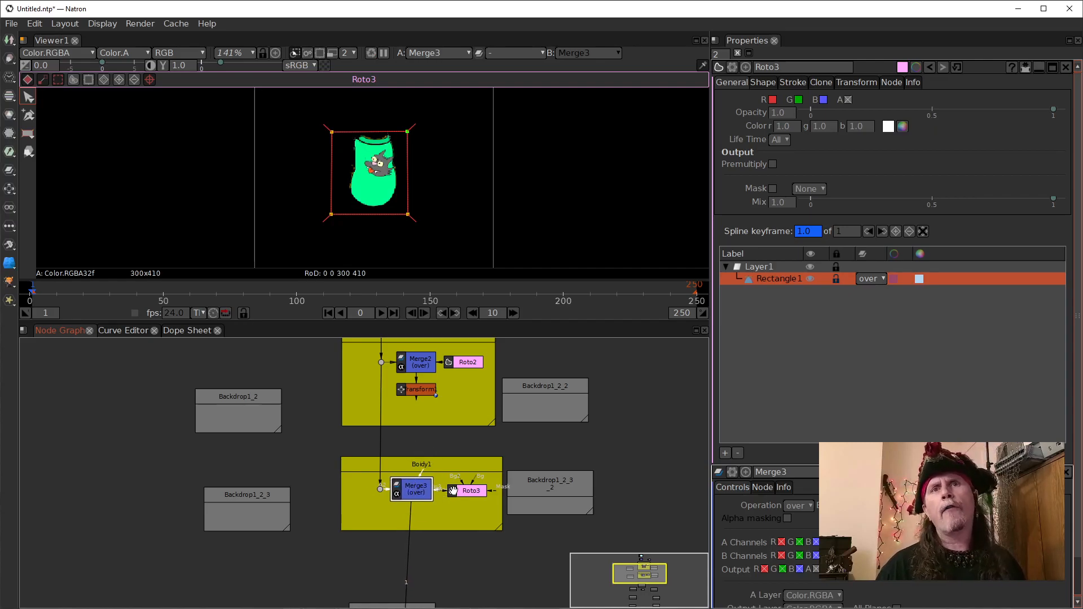
- Add a Transform node after Merge3 inside Boidy1, shifting Merge3 slightly toward Roto3
left_click_drag(416, 496, 422, 496)
key("t")
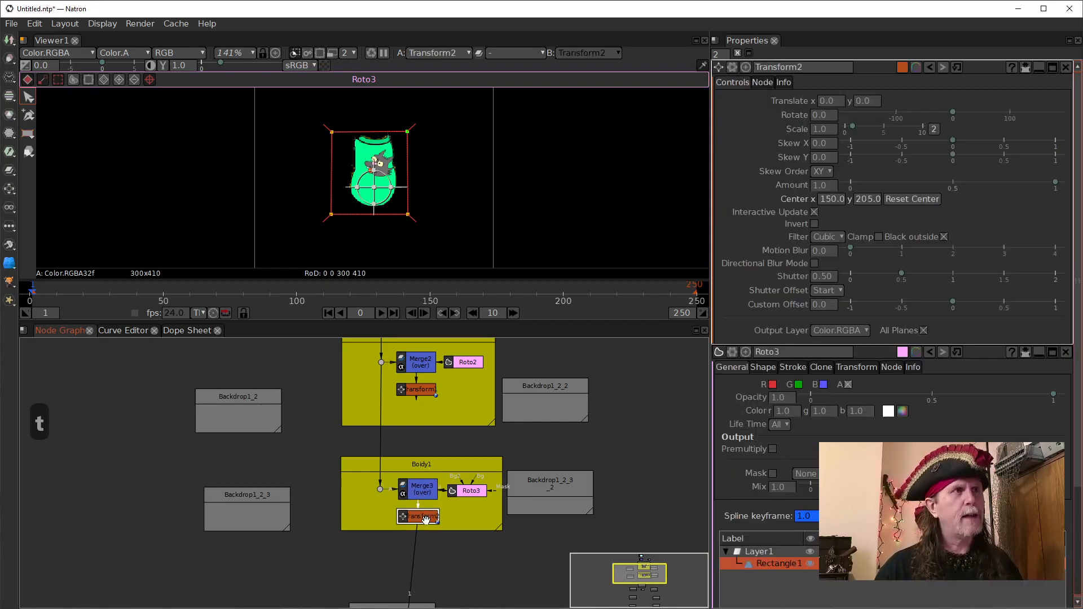
- Enlarge the grey Backdrop1_2_3_2_2 and position it centrally beneath Boidy1
left_click_drag(473, 577, 466, 423)
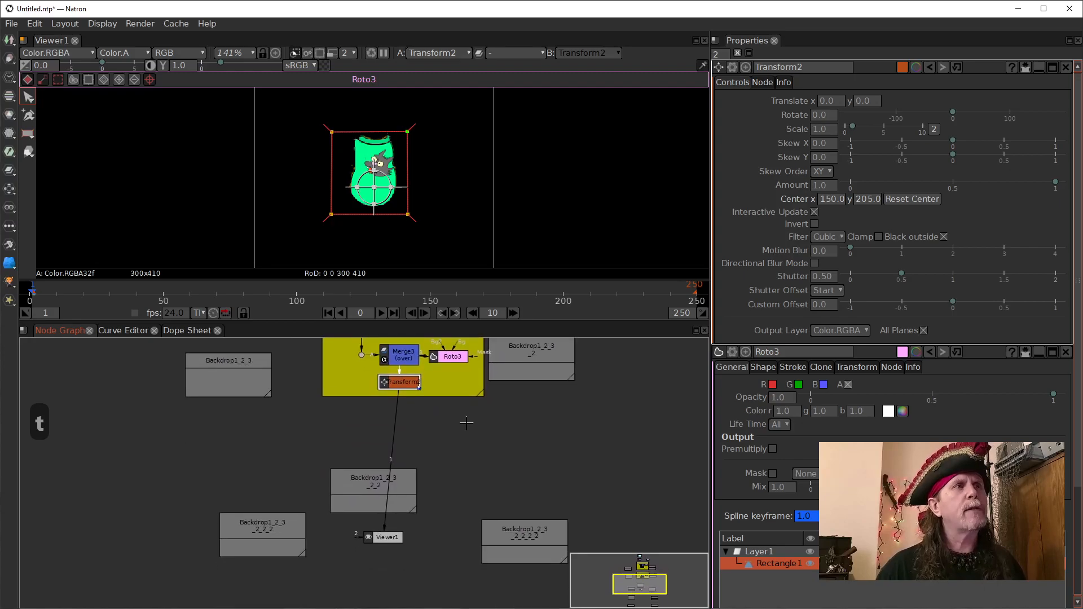
mouse_move(366, 476)
left_mouse_down()
mouse_move(349, 427)
mouse_move(349, 475)
left_mouse_up()
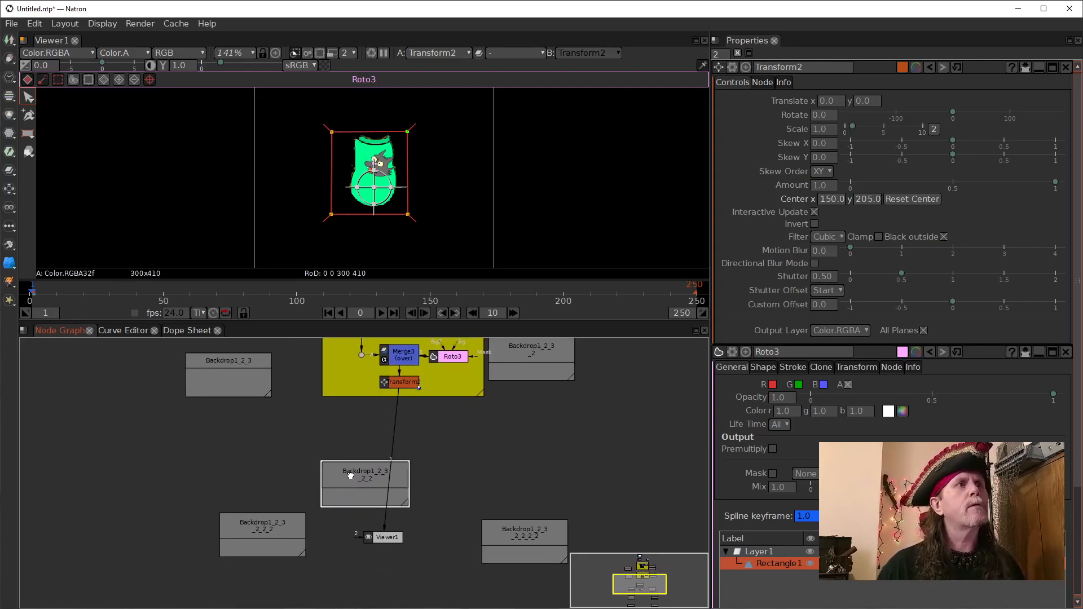
left_click_drag(407, 504, 470, 525)
left_click_drag(422, 472, 430, 462)
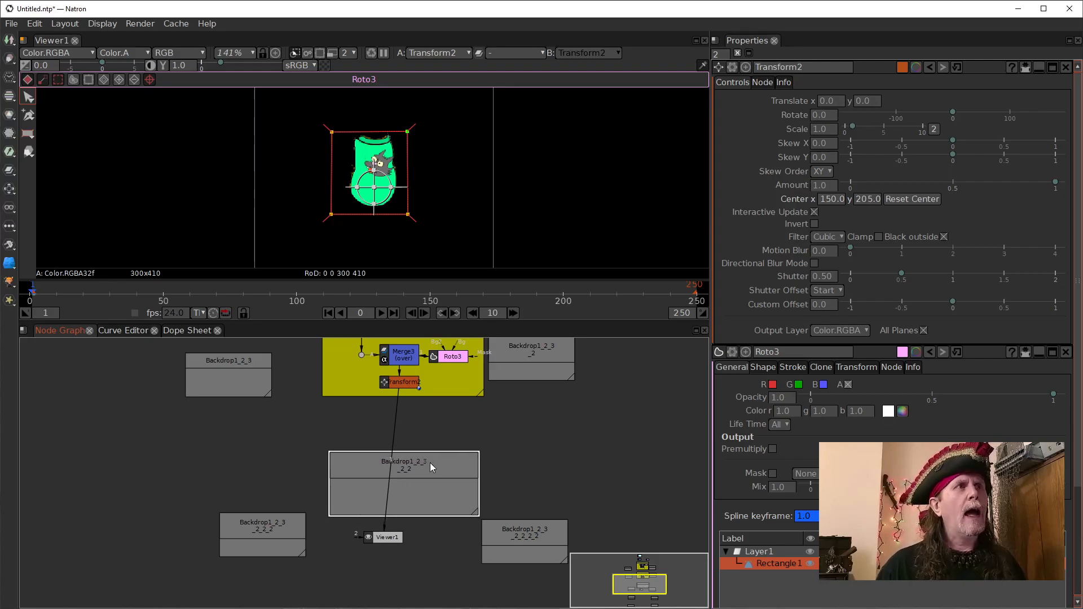
- Connect the viewer to the Dot in Boidy1 and move Viewer1 straight below that Dot, under the enlarged backdrop
left_click_drag(395, 431, 362, 356)
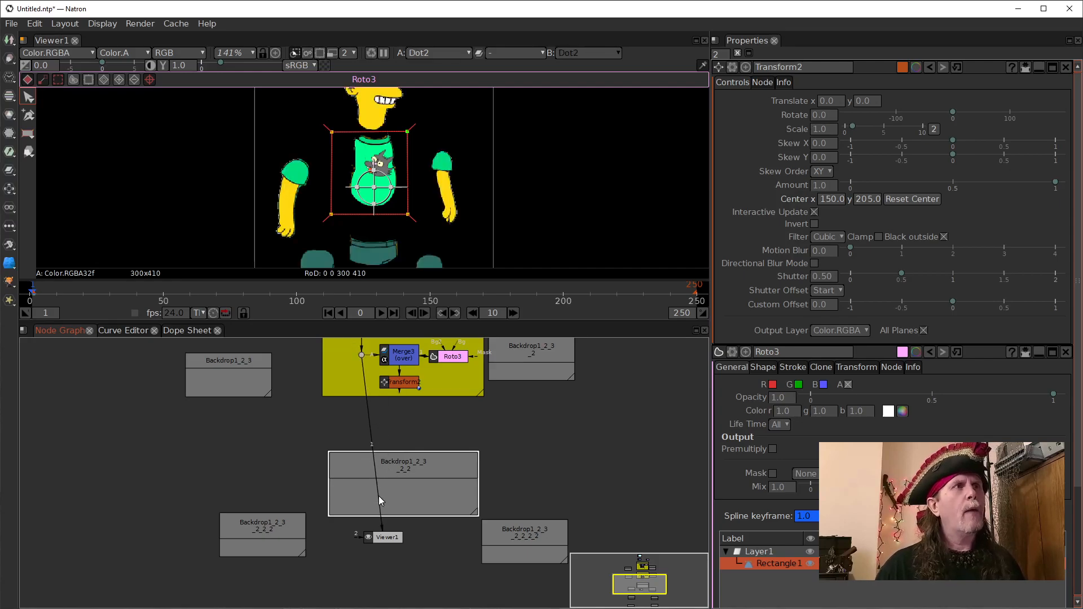
left_click_drag(388, 537, 372, 559)
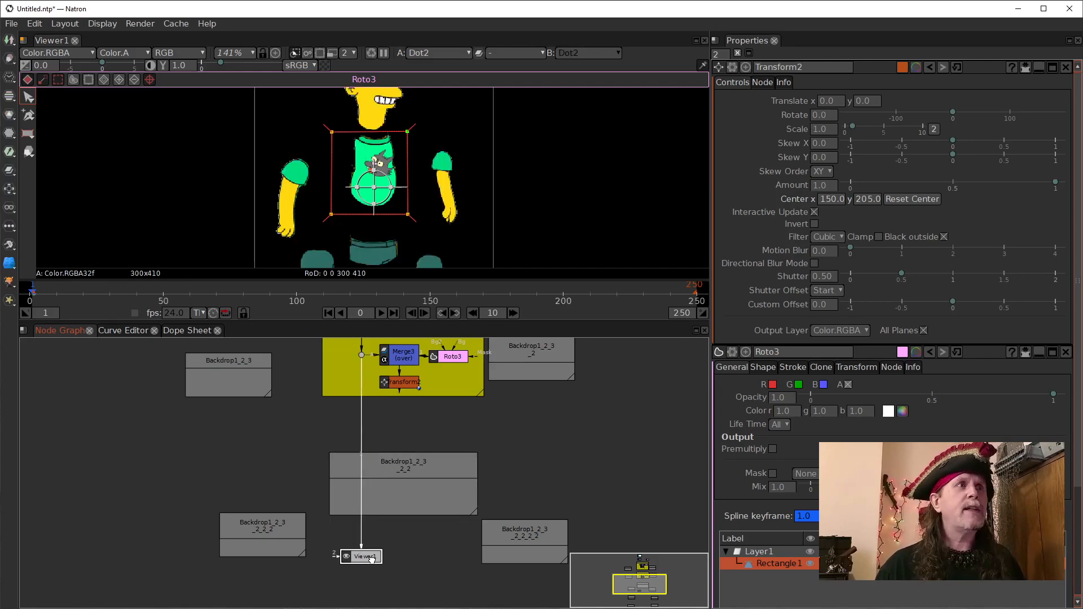
- Rename the enlarged grey backdrop beneath Boidy1 as pelvis1
double_click(410, 464)
double_click(829, 67)
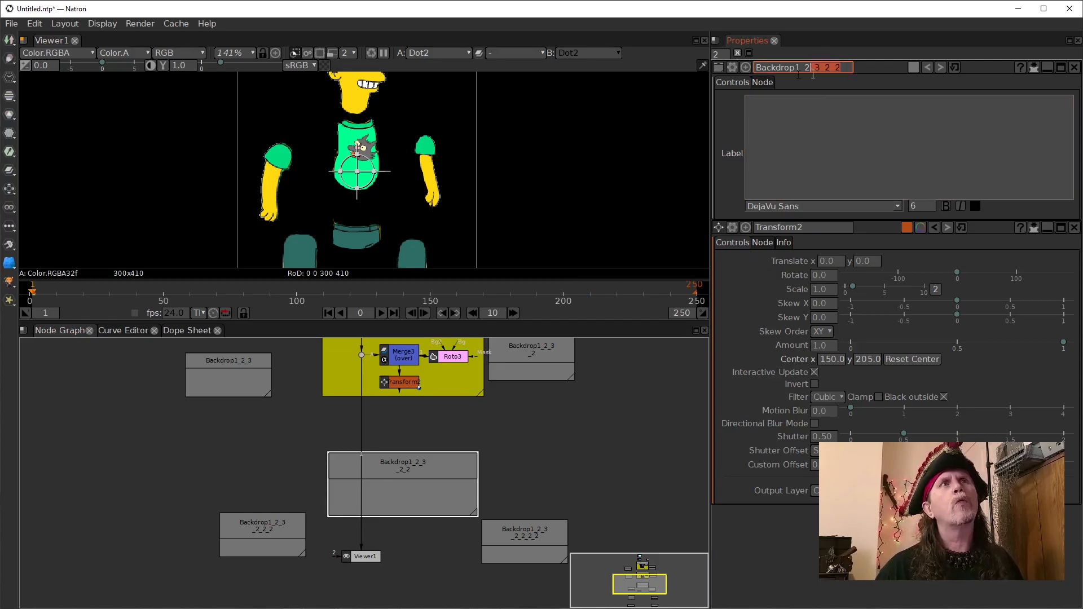
type("pelvis")
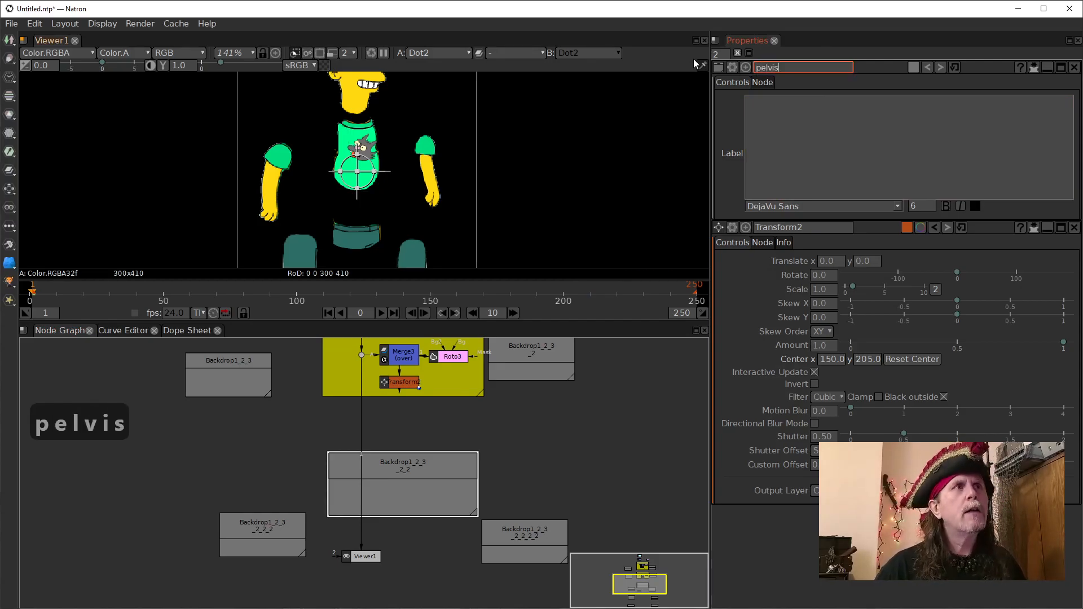
key("Return")
type("1")
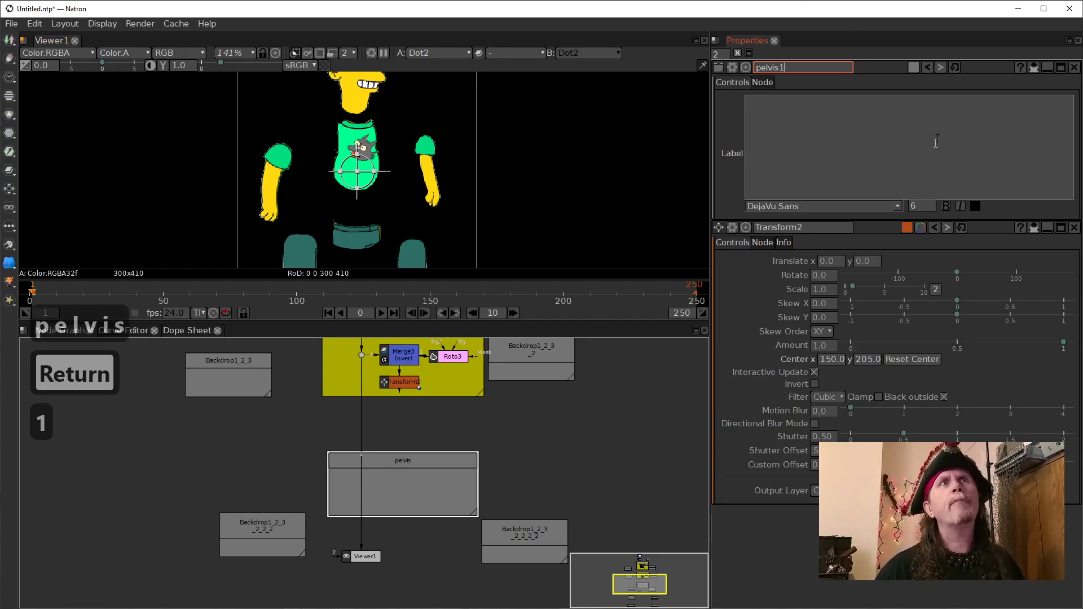
- Colour the pelvis1 backdrop dark yellow (RGB 170, 170, 0) and extend it downward toward Viewer1
left_click(914, 68)
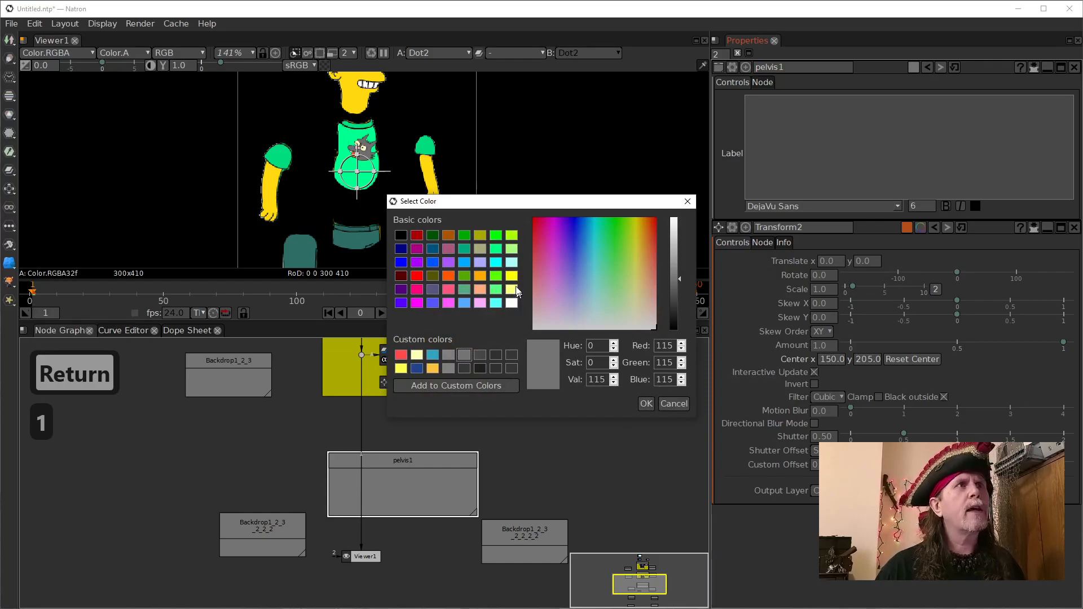
left_click(480, 235)
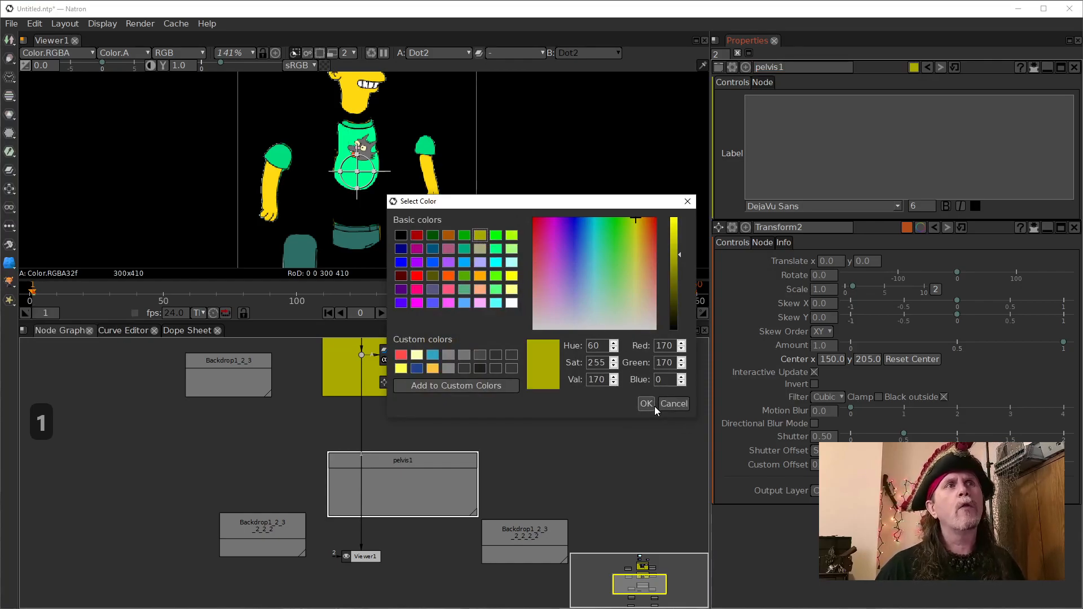
left_click(647, 404)
left_click_drag(473, 514, 476, 536)
- Capitalize the pelvis backdrop's name so it reads Pelvis1
left_click(758, 68)
key("Delete")
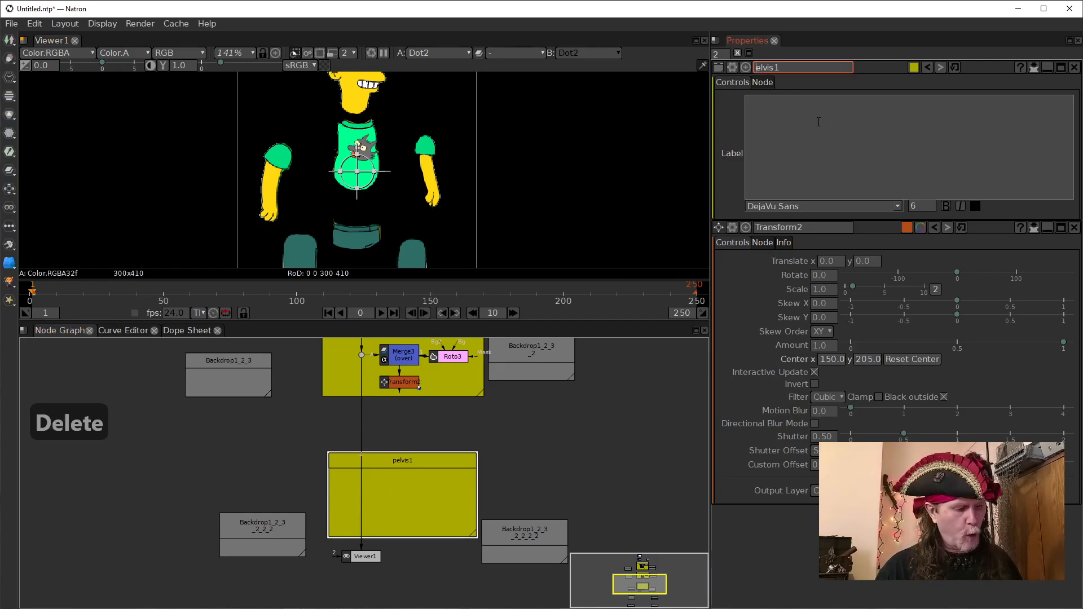
type("P")
left_click(535, 460)
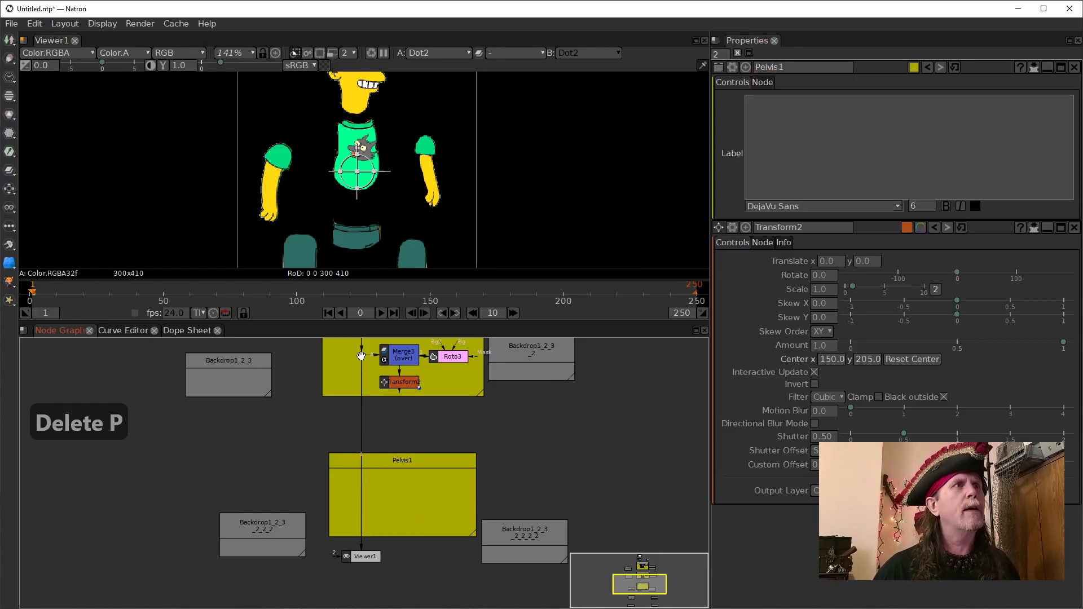
- Insert a Dot on the main line inside Pelvis1 and add a Merge node in line just below it
key(".")
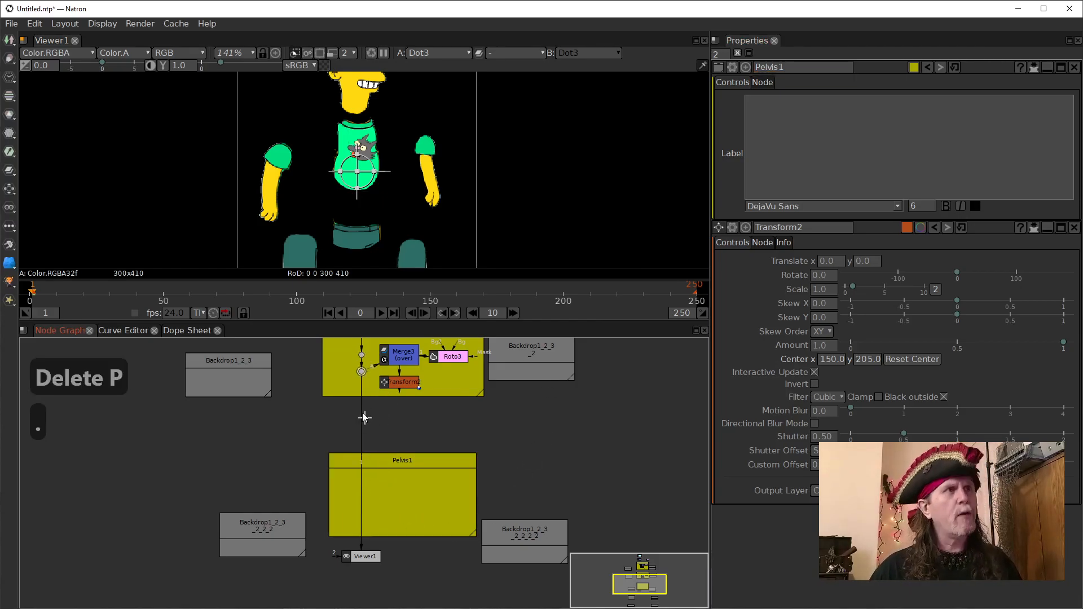
left_click_drag(362, 354, 361, 482)
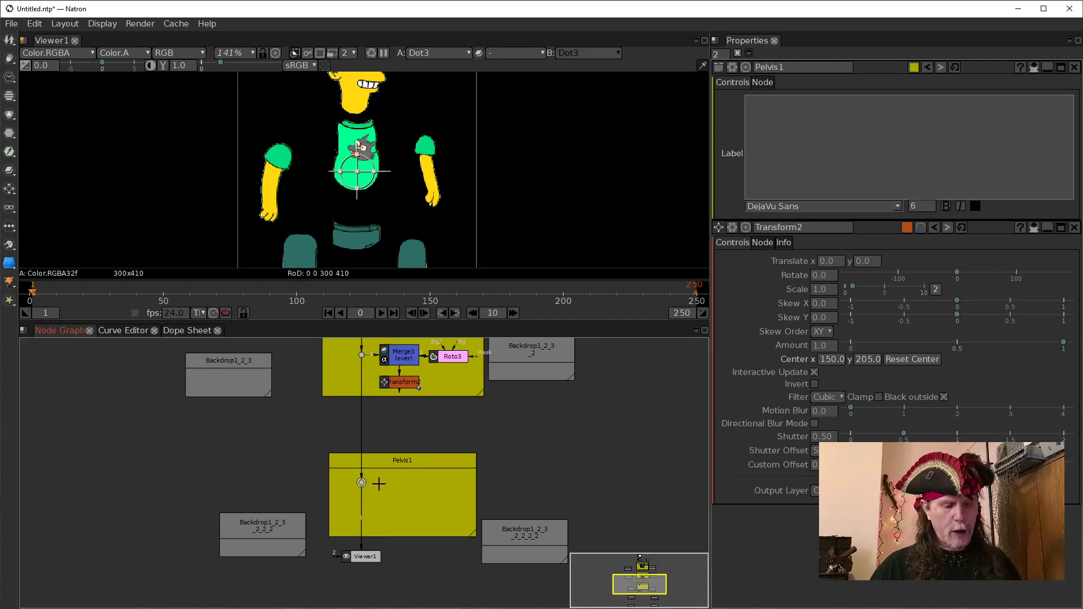
key("m")
mouse_move(373, 495)
left_mouse_down()
mouse_move(354, 496)
mouse_move(362, 484)
left_mouse_up()
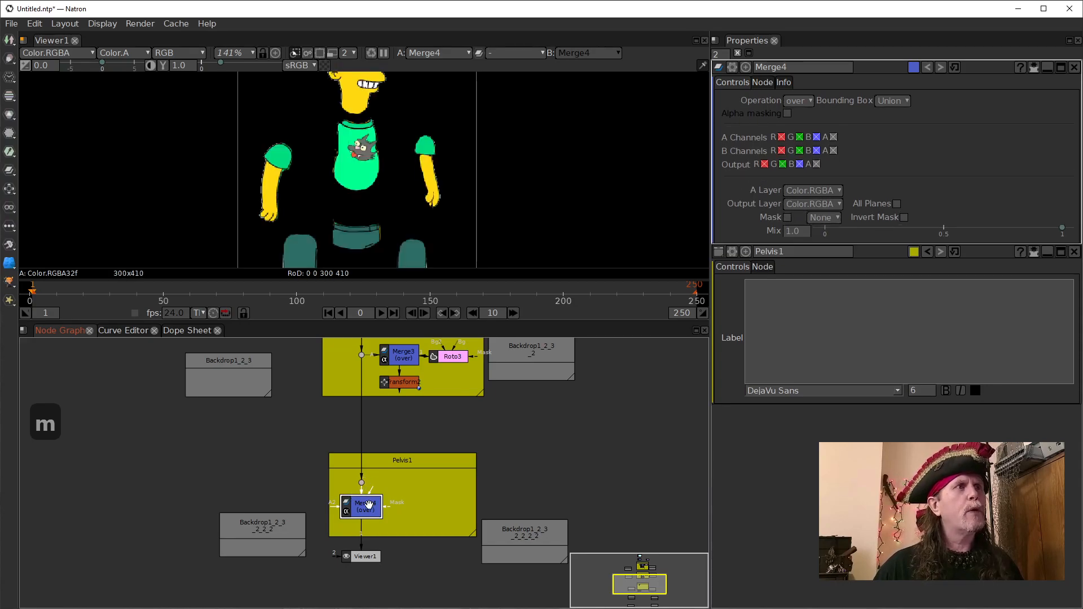
- Add a Roto node inside Pelvis1 and draw a rectangle mask around the character's pelvis
left_click(416, 500)
key("Tab")
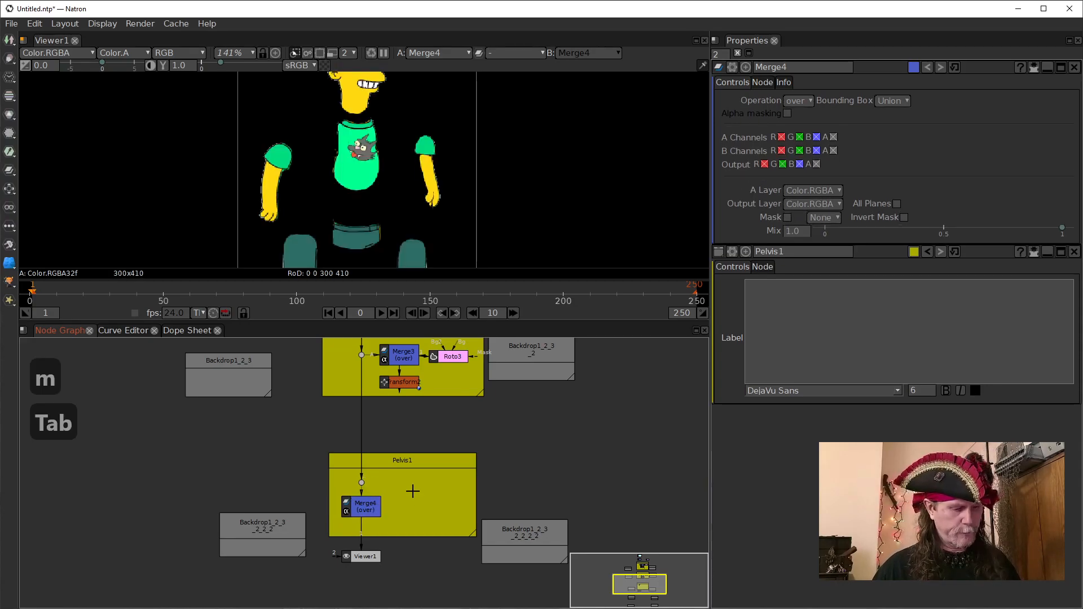
type("roto")
key("Return")
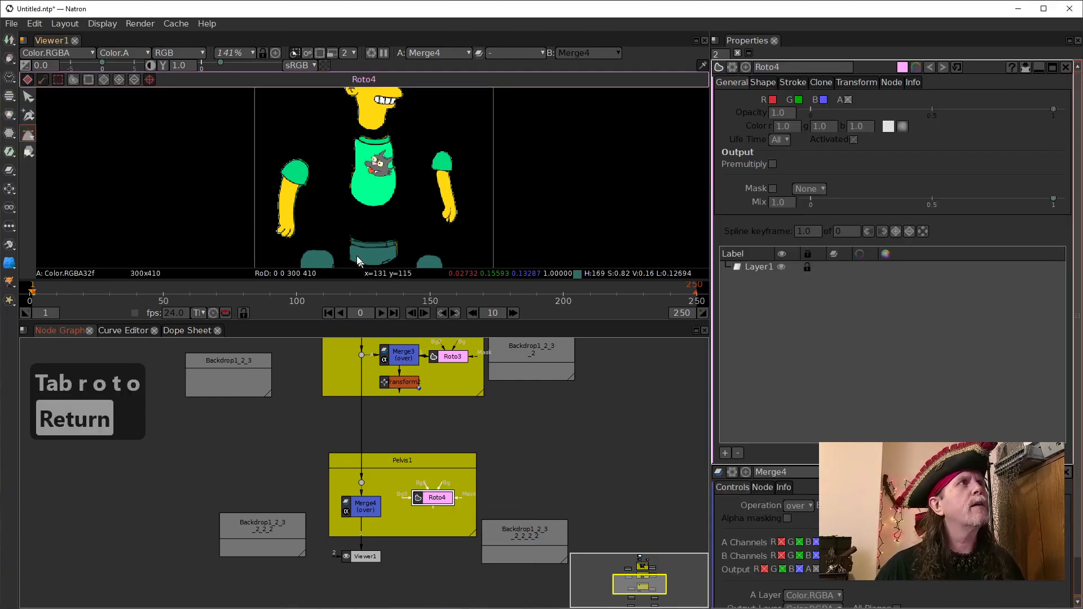
left_click_drag(399, 218, 387, 179)
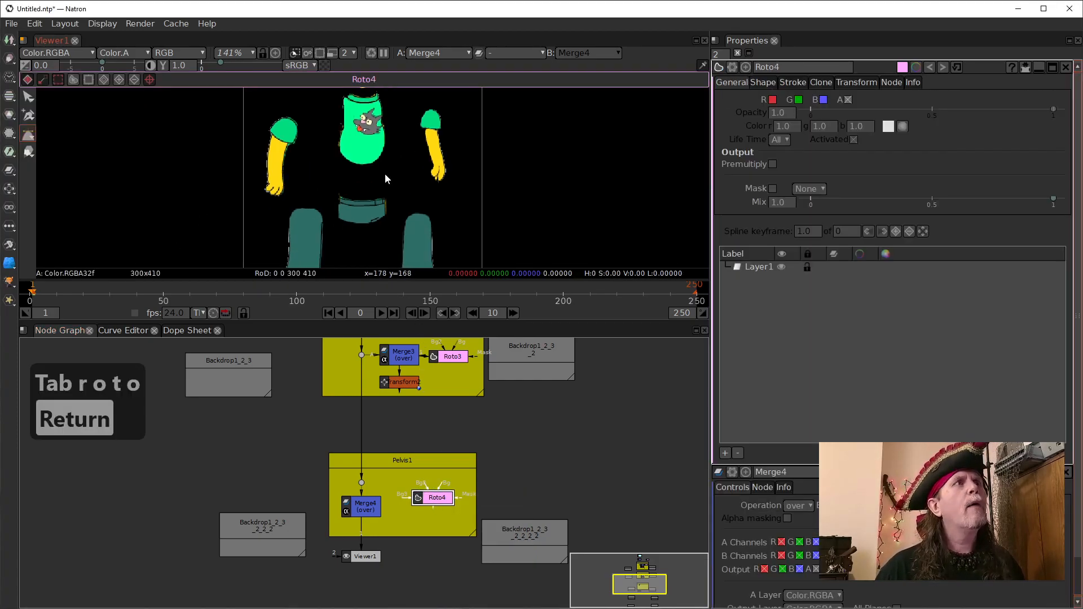
left_click(29, 140)
left_click(68, 157)
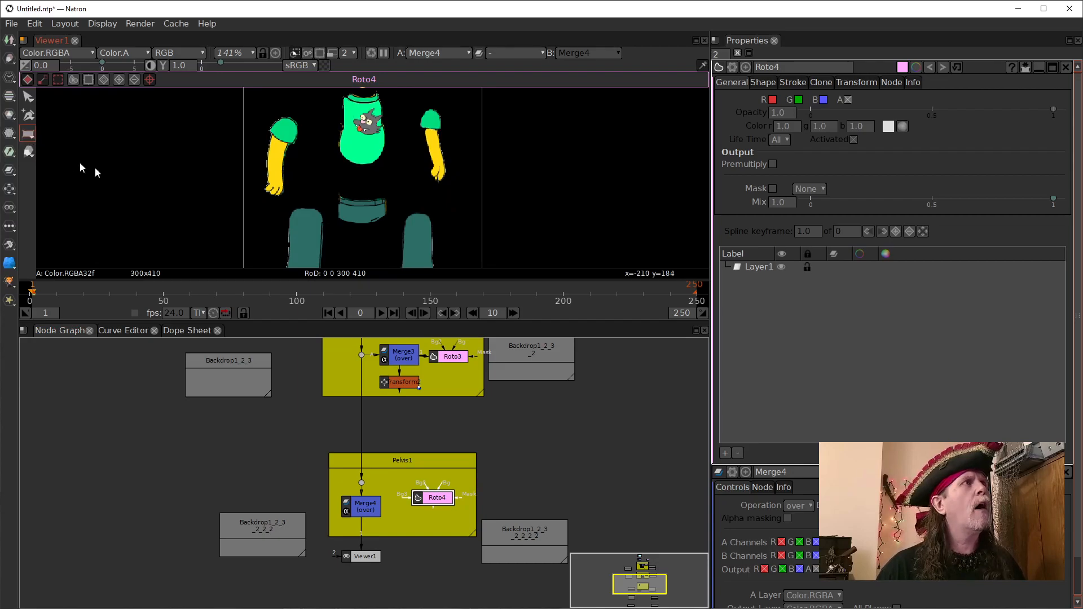
left_click_drag(328, 182, 393, 230)
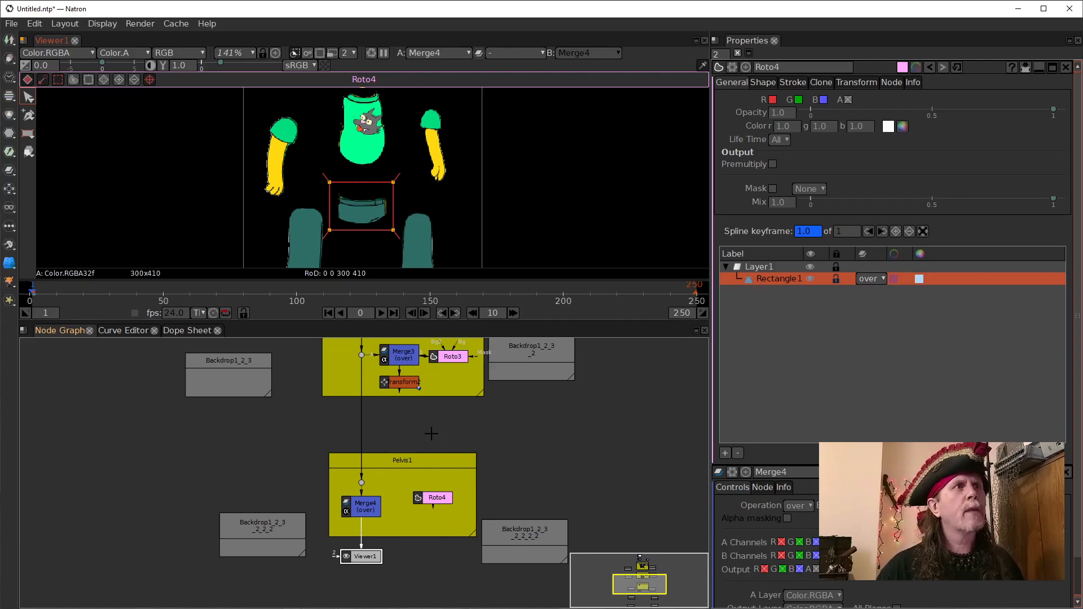
double_click(407, 386)
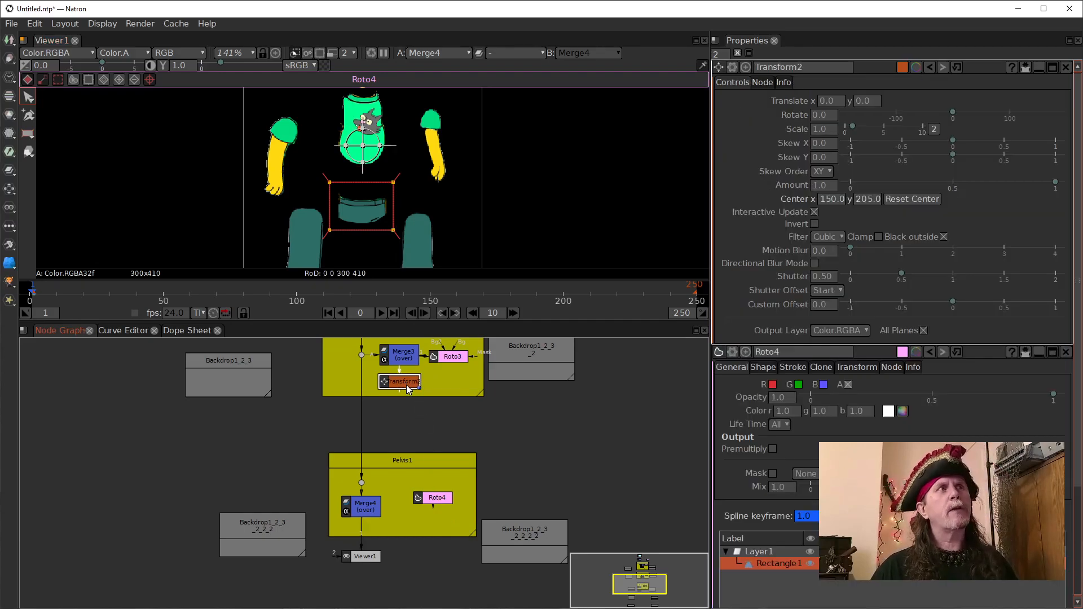
left_click(400, 357)
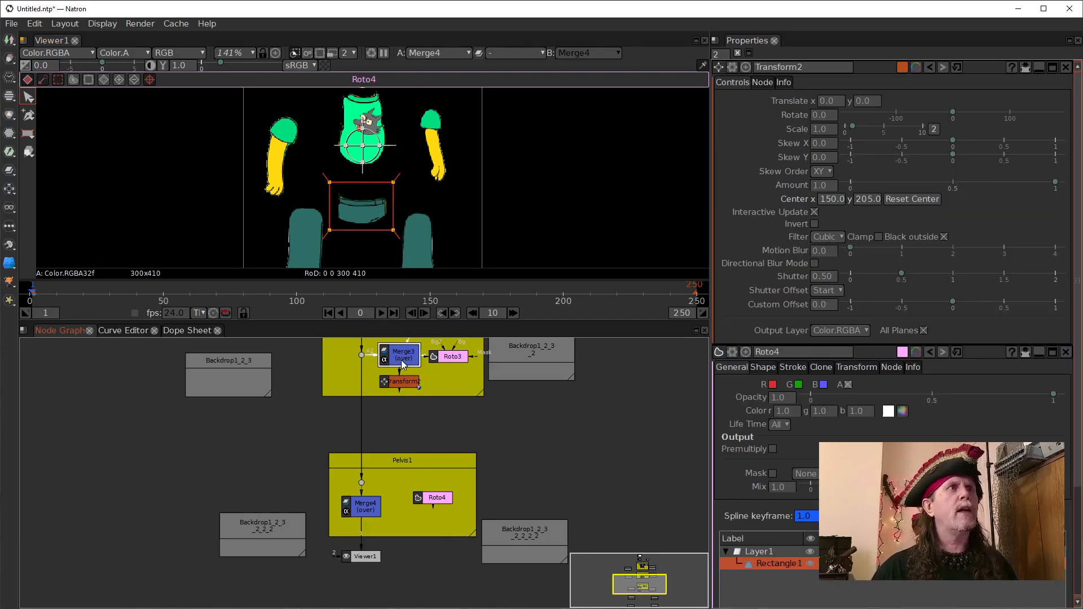
left_click(432, 500)
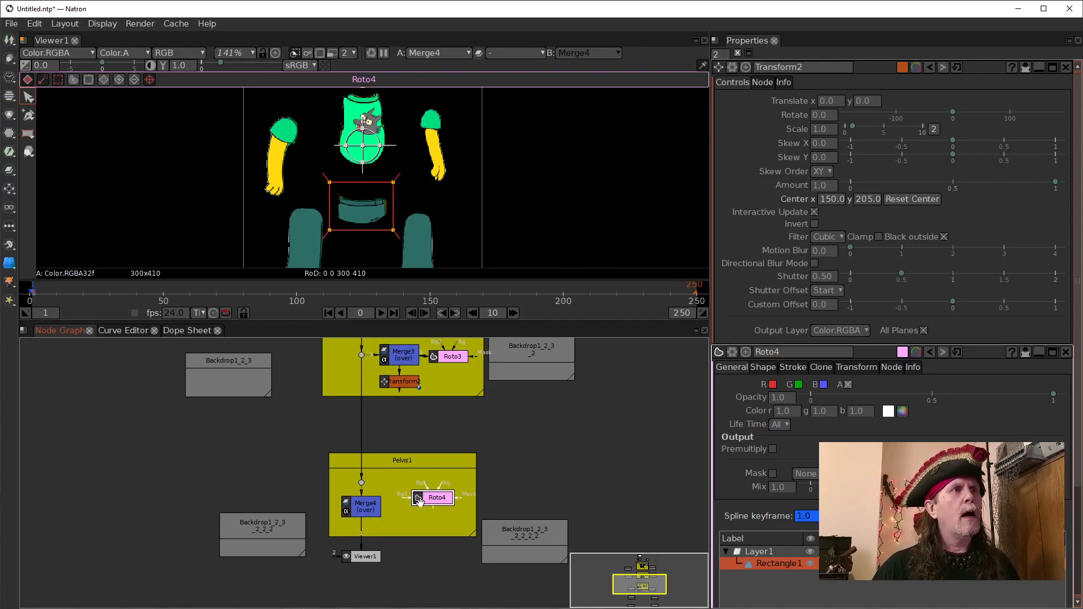
double_click(422, 507)
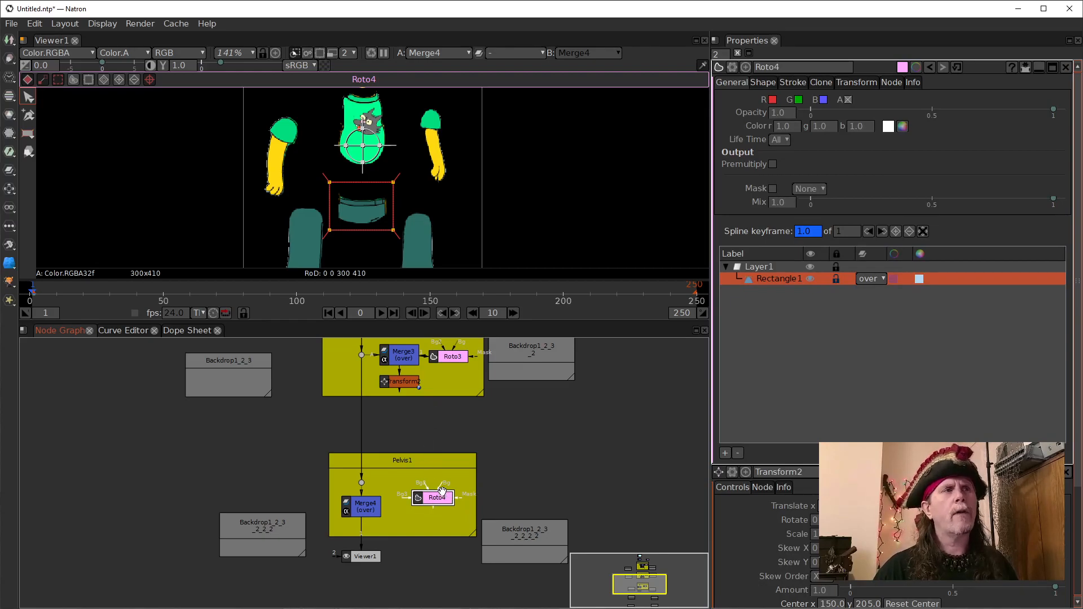
- Wire Merge4 to the Dot and Roto4 so the rectangle isolates the pelvis, lining up the three nodes inside Pelvis1
left_click(365, 510)
left_click_drag(387, 508, 422, 497)
left_click_drag(354, 516, 445, 490)
left_click_drag(377, 496, 434, 480)
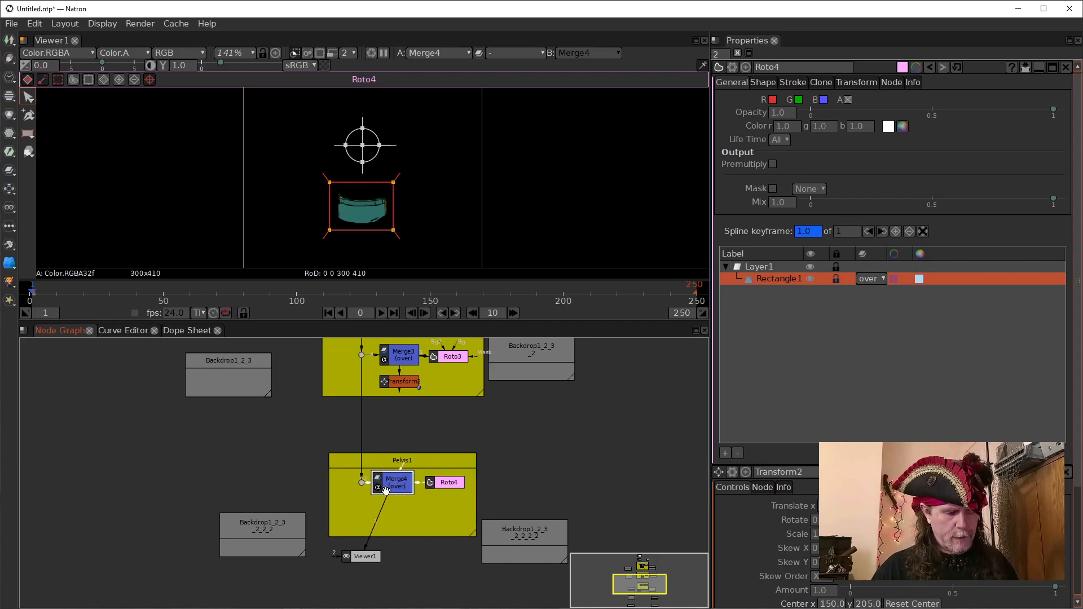
- Add a Transform node after Merge4 and set its Center y to 125 to place the pivot on the pelvis
key("t")
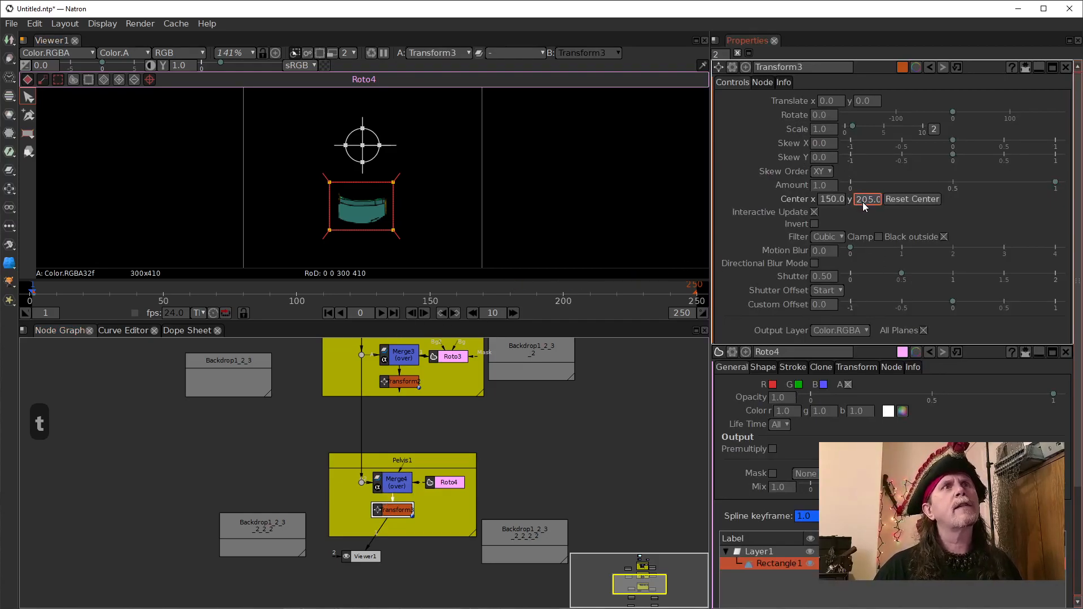
scroll(862, 202, "down", 9)
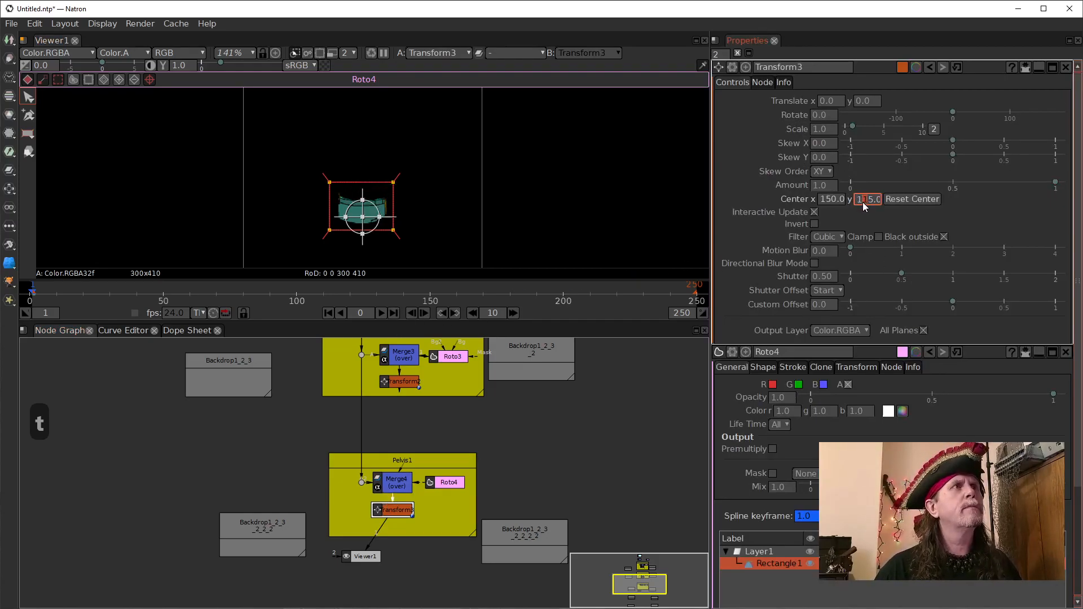
scroll(862, 202, "up", 1)
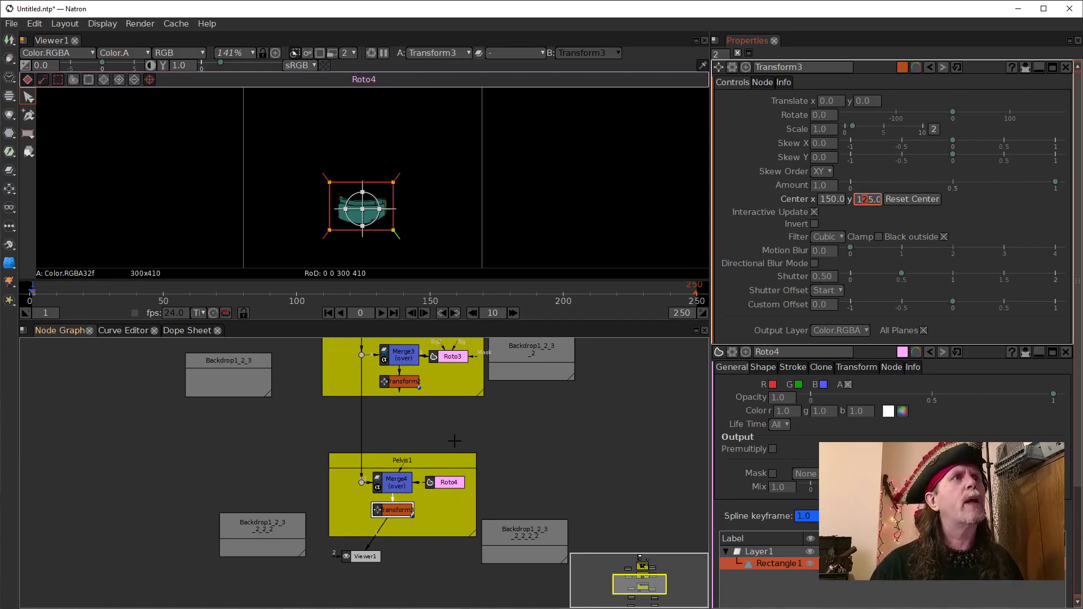
- Connect the viewer to the torso's Transform2 and close the Transform3 properties so only the torso pivot is displayed
double_click(409, 388)
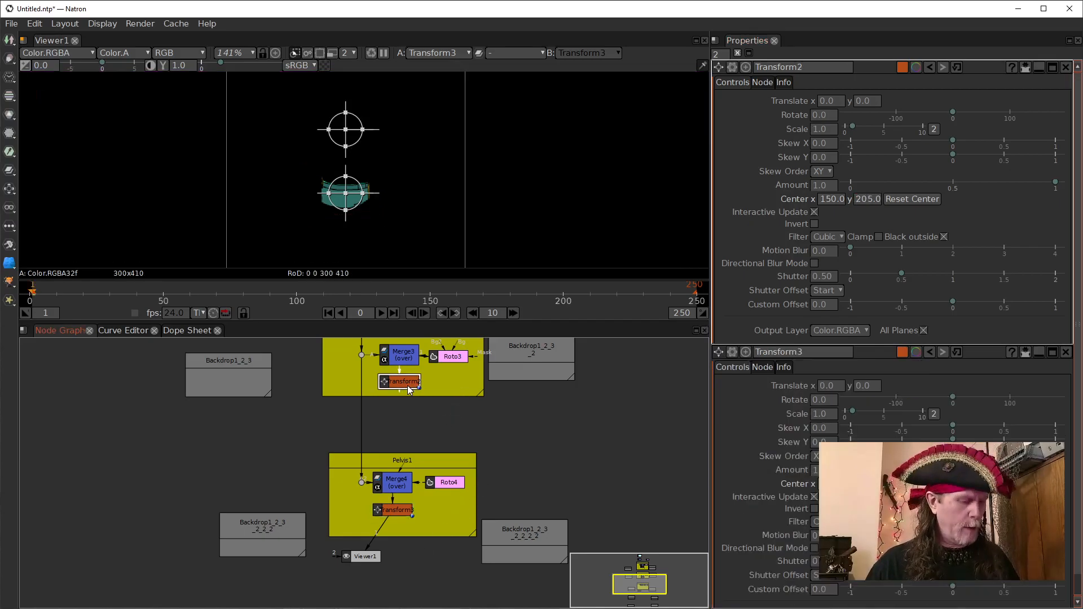
key("1")
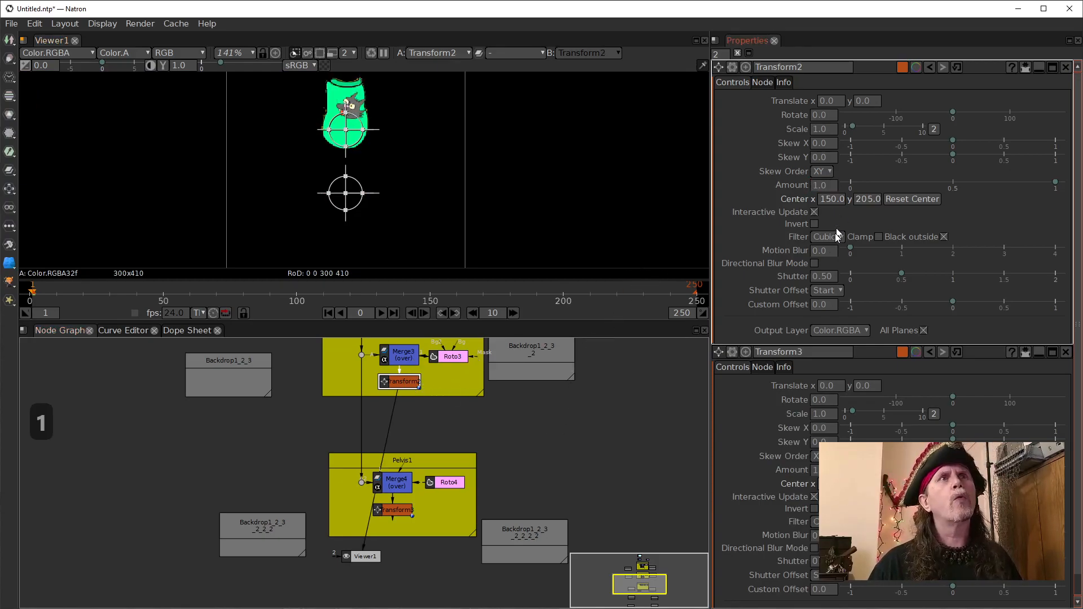
left_click(1066, 351)
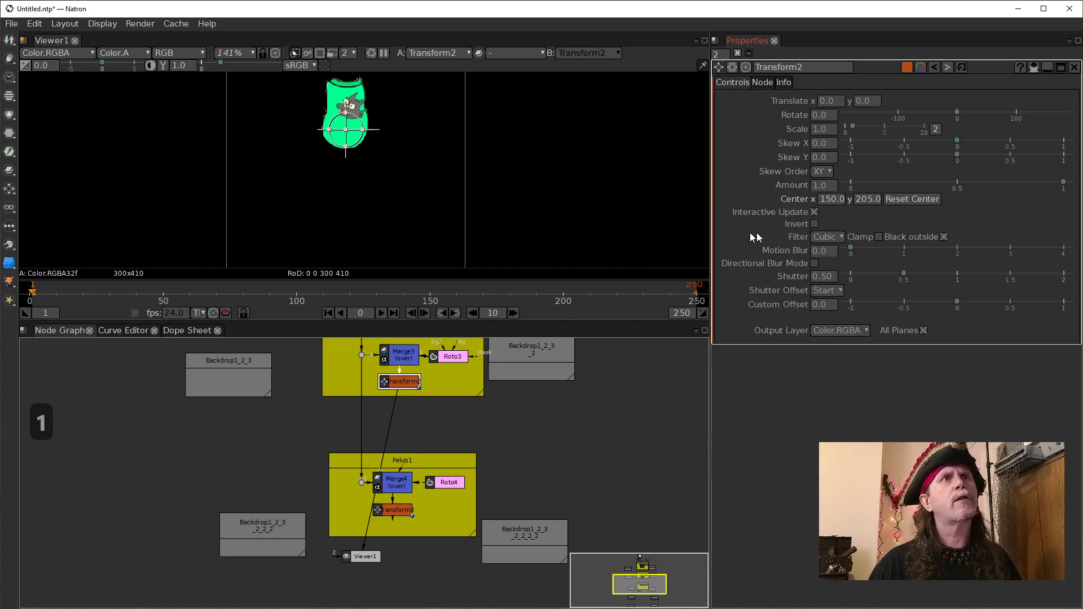
left_click_drag(478, 159, 475, 190)
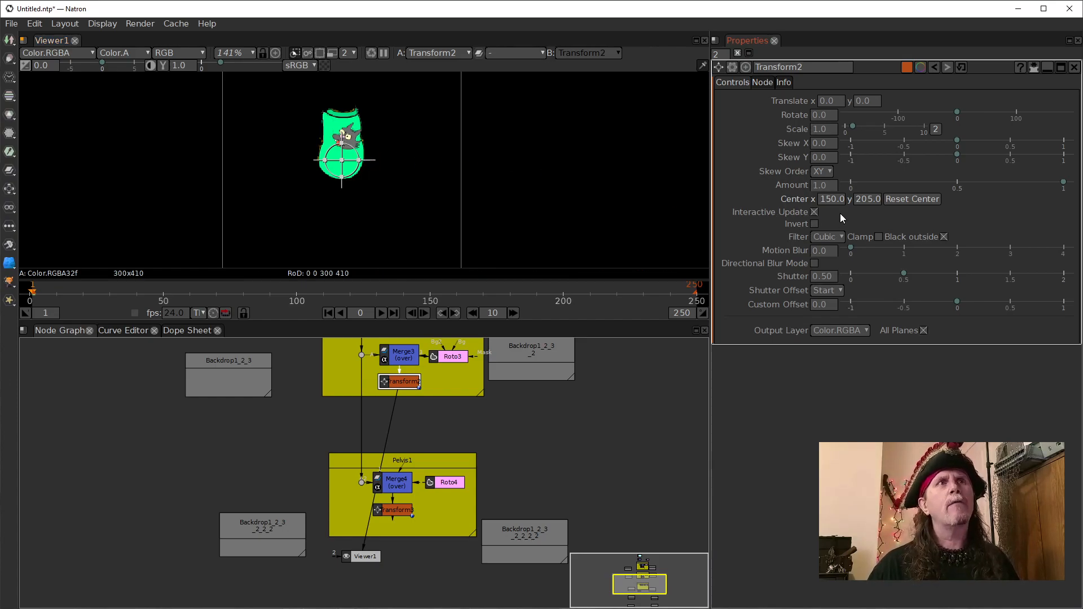
- Set Transform2's Center y to 195 to lower the pivot toward the bottom of the torso
left_click(862, 201)
scroll(862, 201, "down", 1)
scroll(862, 201, "down", 1)
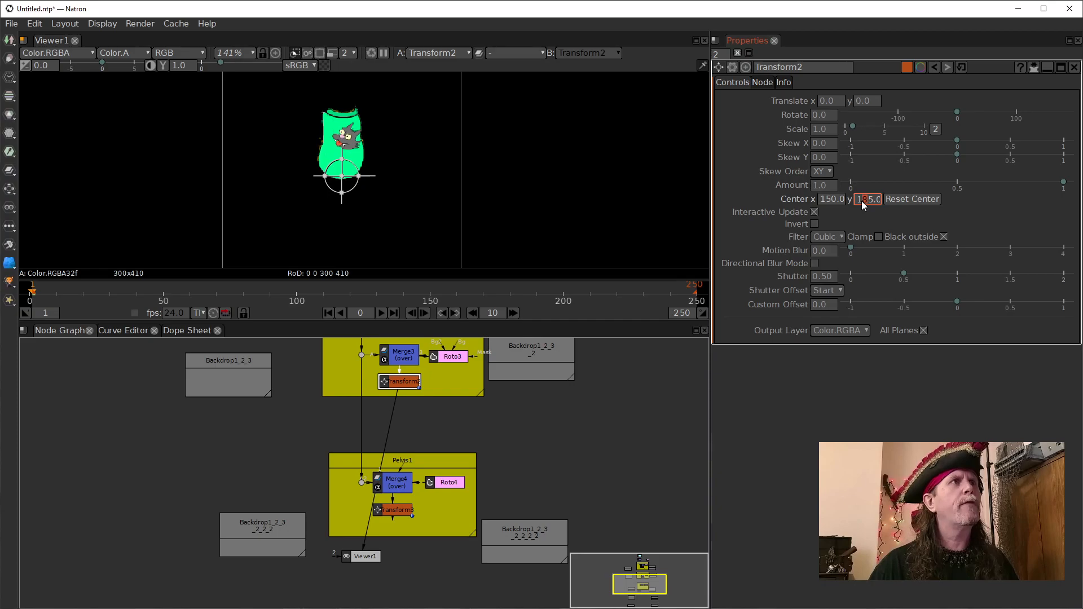
scroll(862, 201, "up", 1)
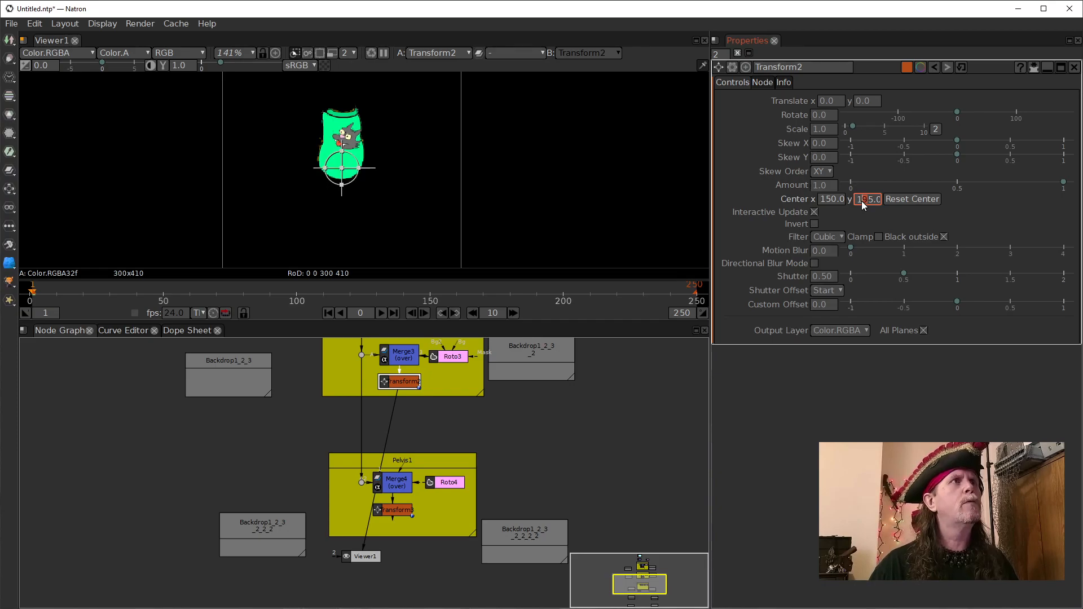
- Delete the spare grey Backdrop1_2_3 beside Boidy1
left_click_drag(536, 482, 510, 538)
left_click_drag(195, 457, 155, 547)
left_click(157, 418)
left_click(148, 400)
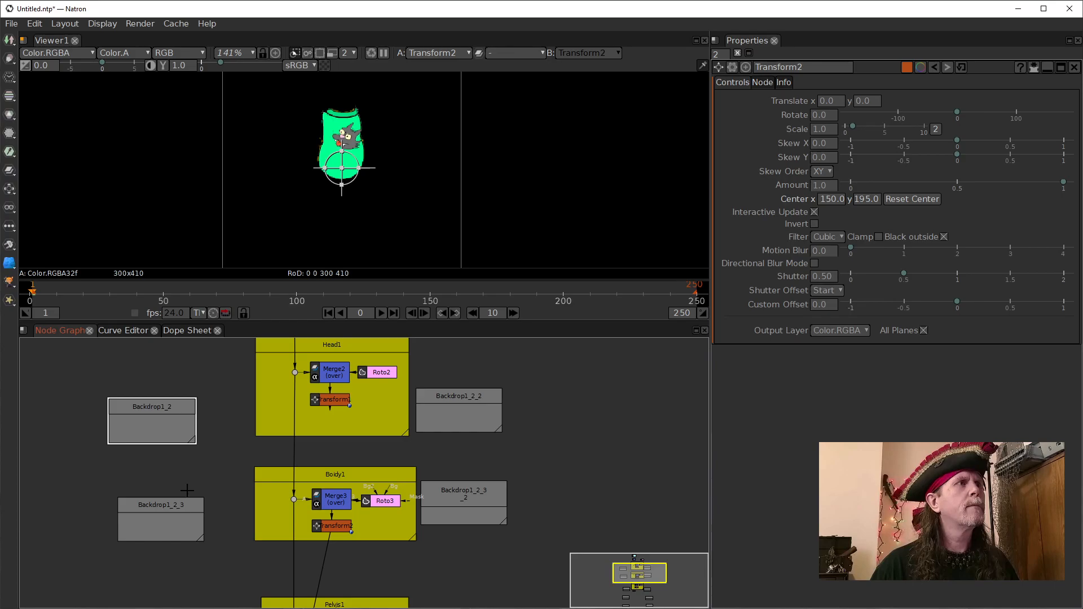
left_click(173, 507)
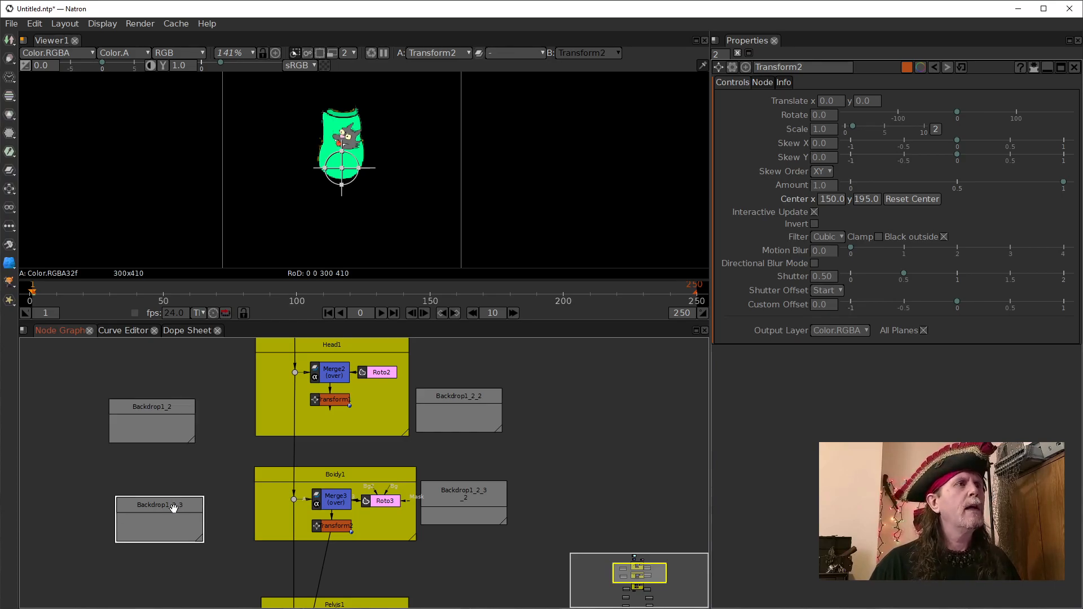
key("Delete")
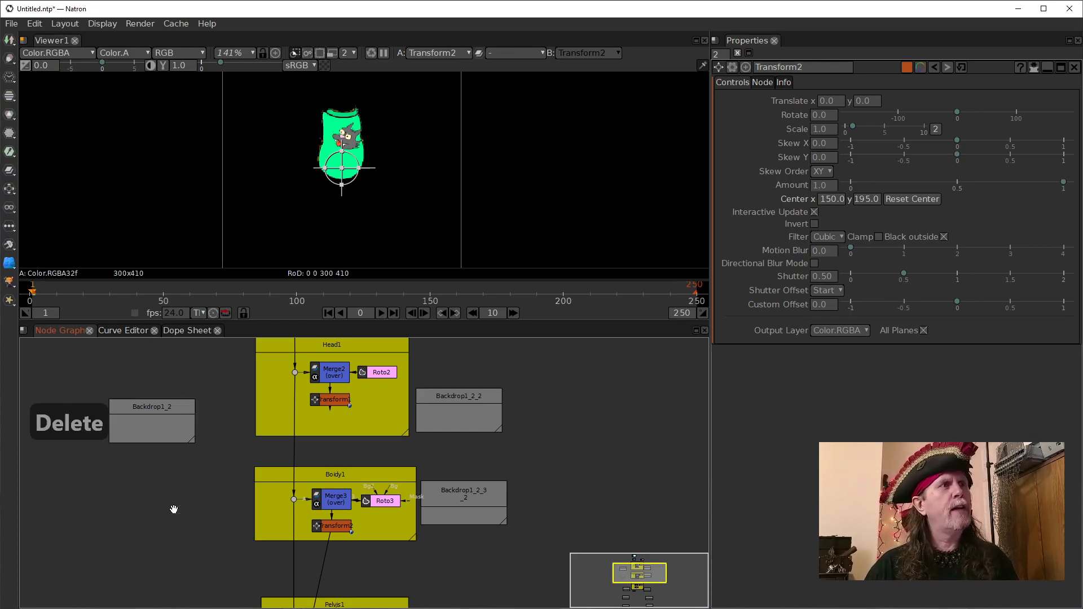
- Enlarge Backdrop1_2 into a tall, slightly wider box and move it up beside Head1 and Boidy1
left_click_drag(192, 441, 209, 556)
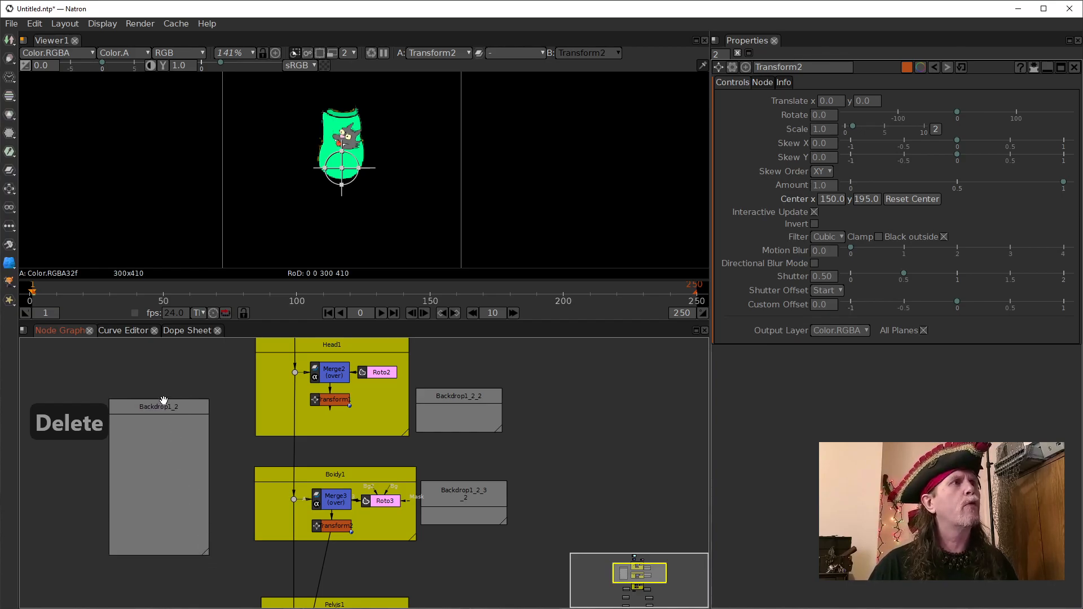
left_click_drag(156, 402, 159, 376)
left_click_drag(248, 401, 284, 497)
left_click_drag(210, 474, 205, 463)
- Move Backdrop1_2_2 and Backdrop1_2_3_2 farther away from Head1 and Boidy1, and open the properties of Backdrop1_2_2
left_click_drag(567, 505, 361, 414)
left_click_drag(328, 537, 362, 543)
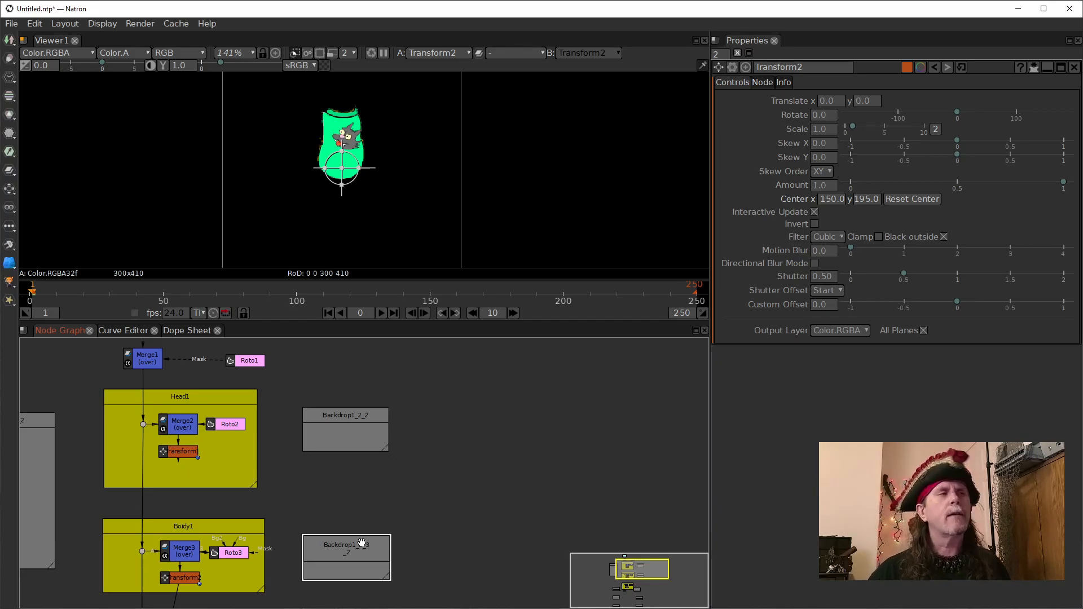
double_click(339, 416)
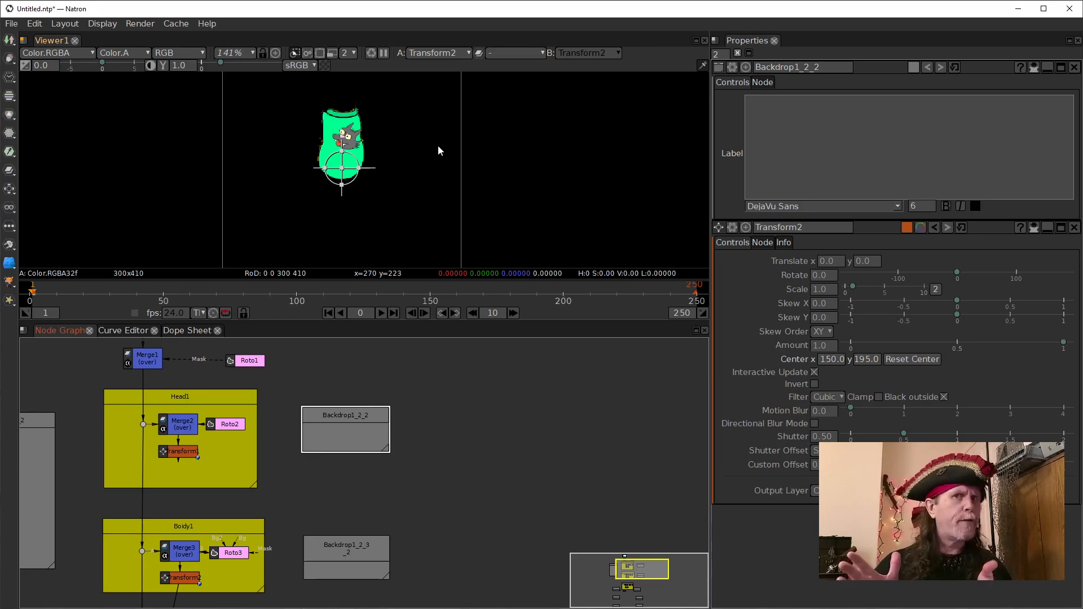
- Rename the Backdrop1_2_2 backdrop as LeftUpperArm1
left_click_drag(828, 67, 742, 61)
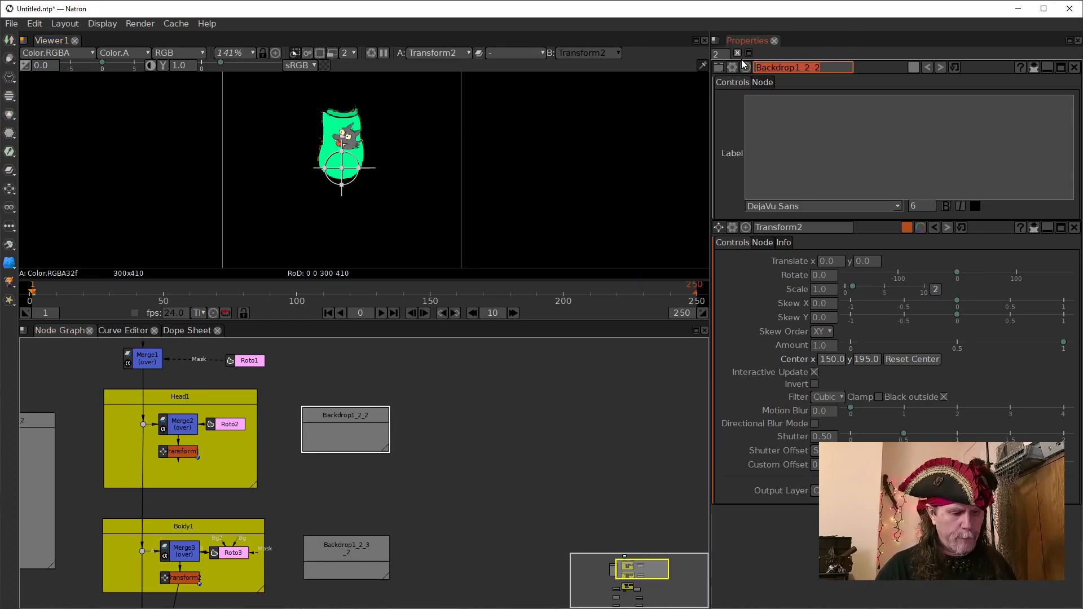
type("Ler")
key("BackSpace")
type("ft")
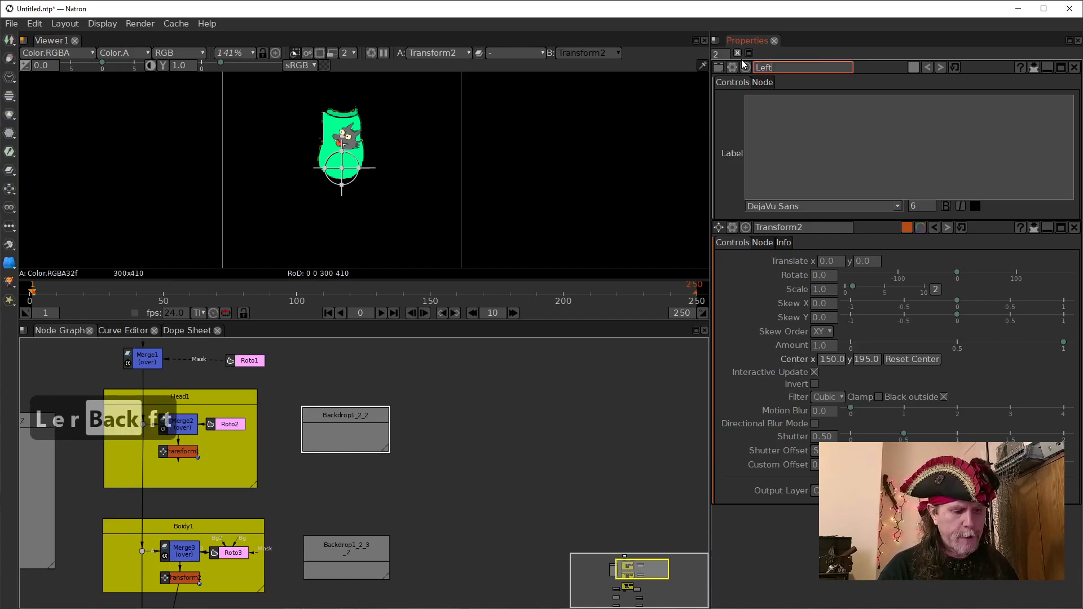
type(" ar")
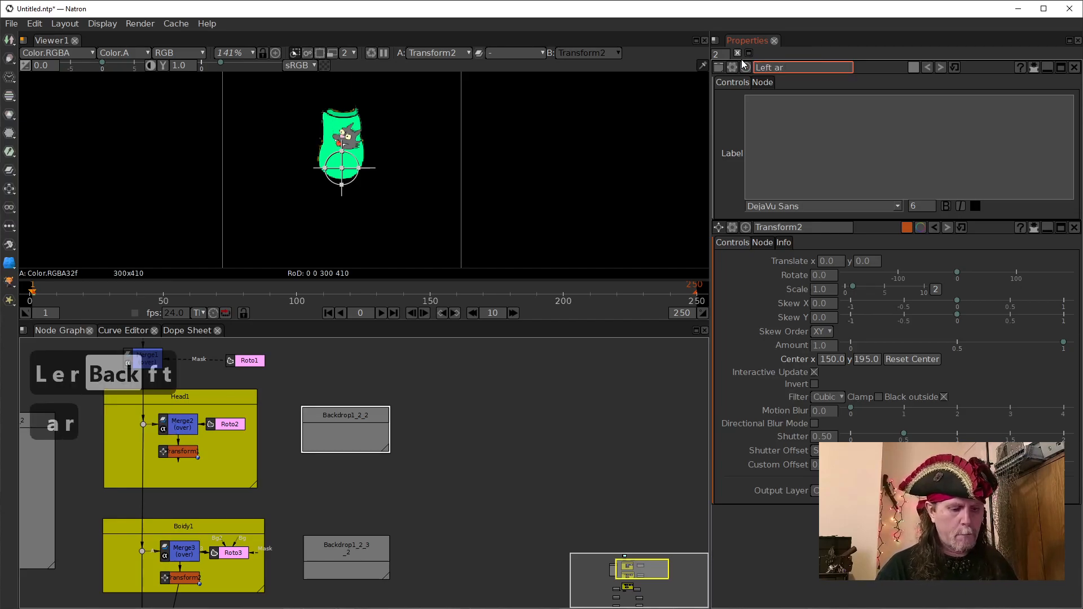
type("m")
key("BackSpace")
key("BackSpace")
key("BackSpace")
type("upper arm")
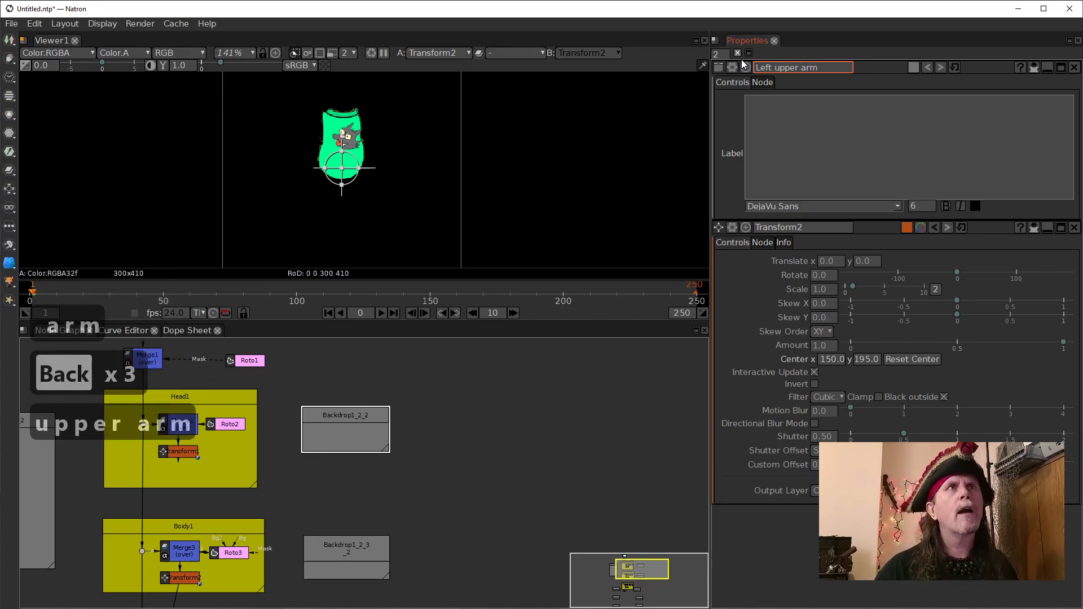
key("Left")
key("Left")
key("Left")
key("Left")
key("Left")
key("Left")
key("Left")
key("Left")
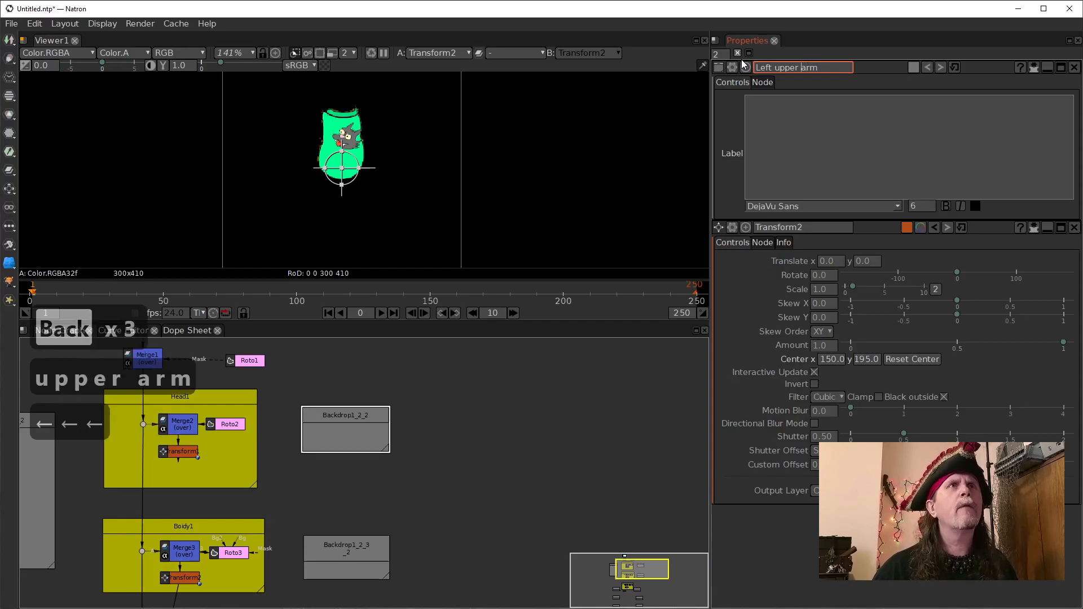
key("BackSpace")
key("BackSpace")
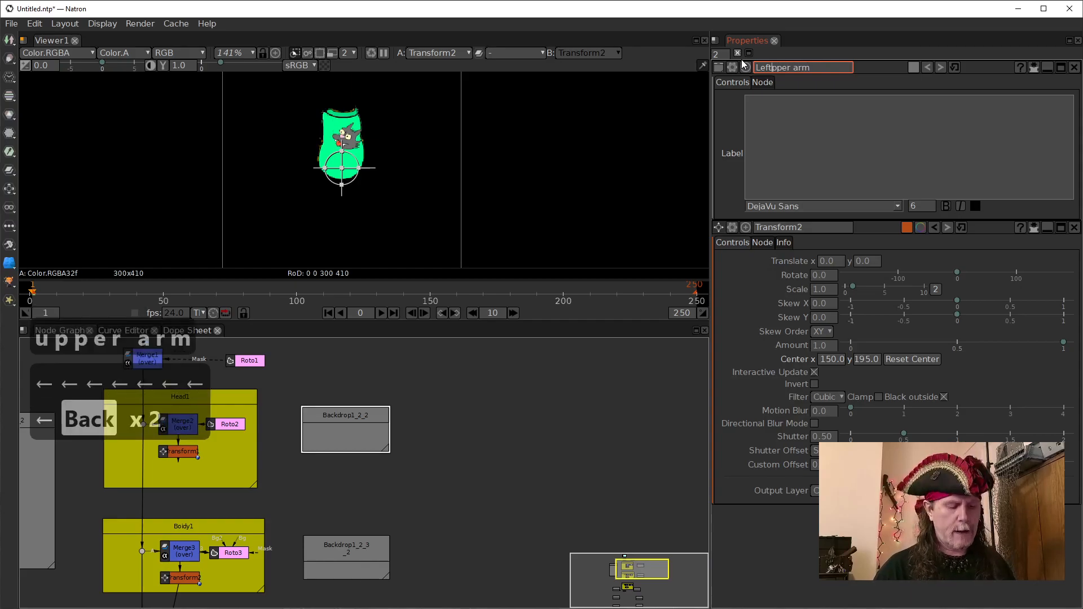
type("U")
key("Right")
key("Right")
key("Right")
key("Right")
key("Right")
key("Right")
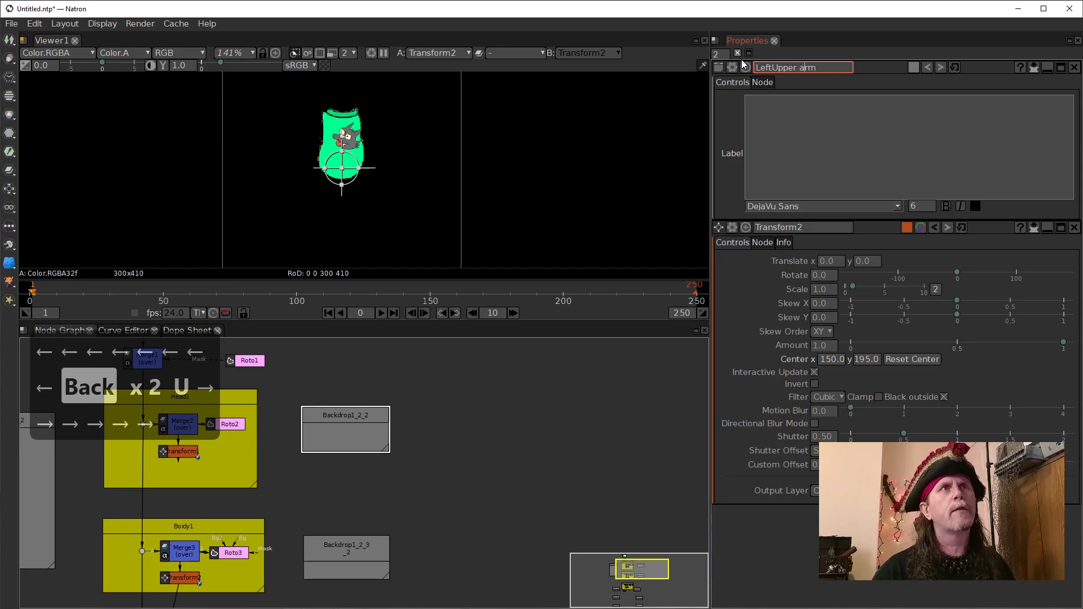
key("BackSpace")
key("BackSpace")
type("U")
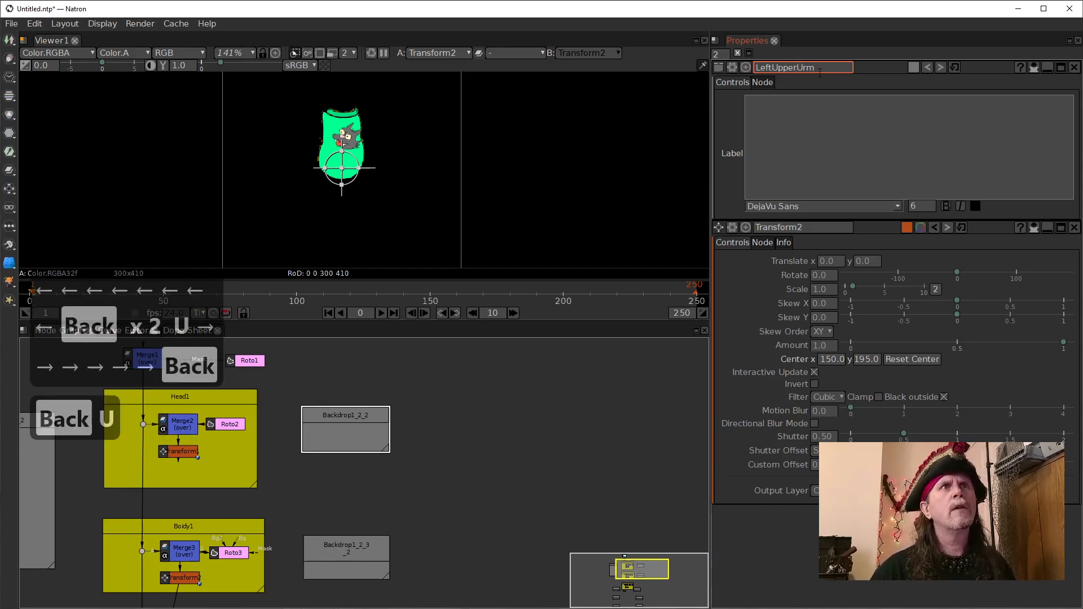
key("Left")
key("Left")
key("BackSpace")
type("A")
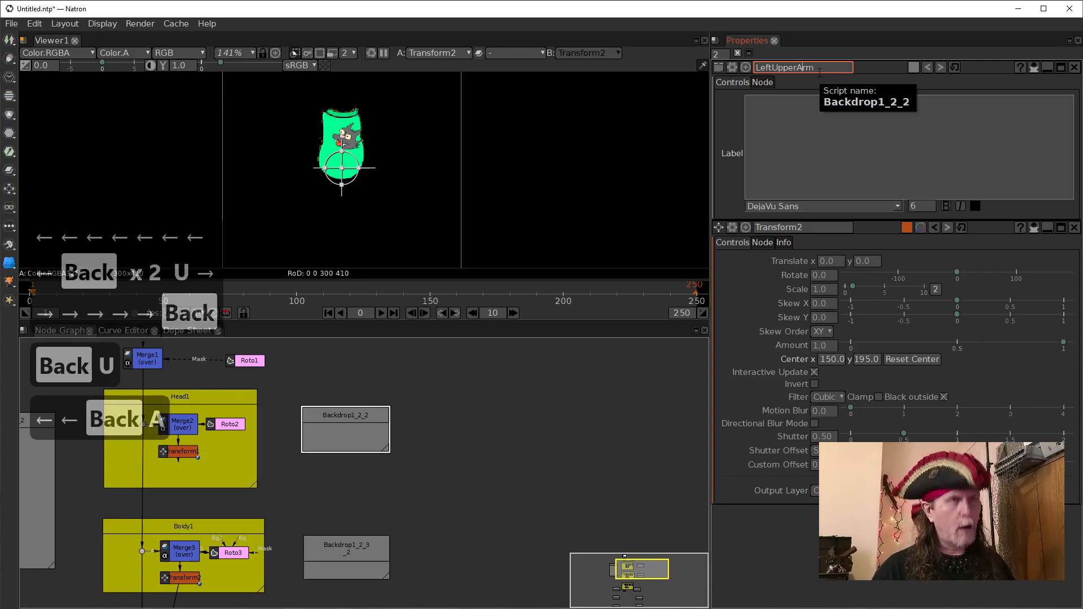
key("Right")
key("Right")
type("1")
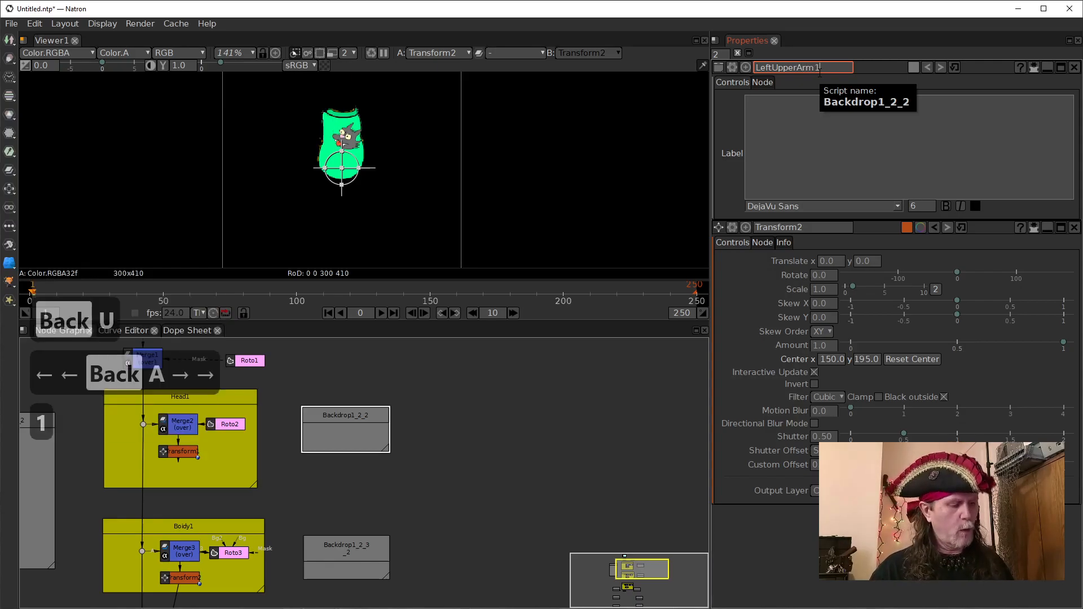
key("Return")
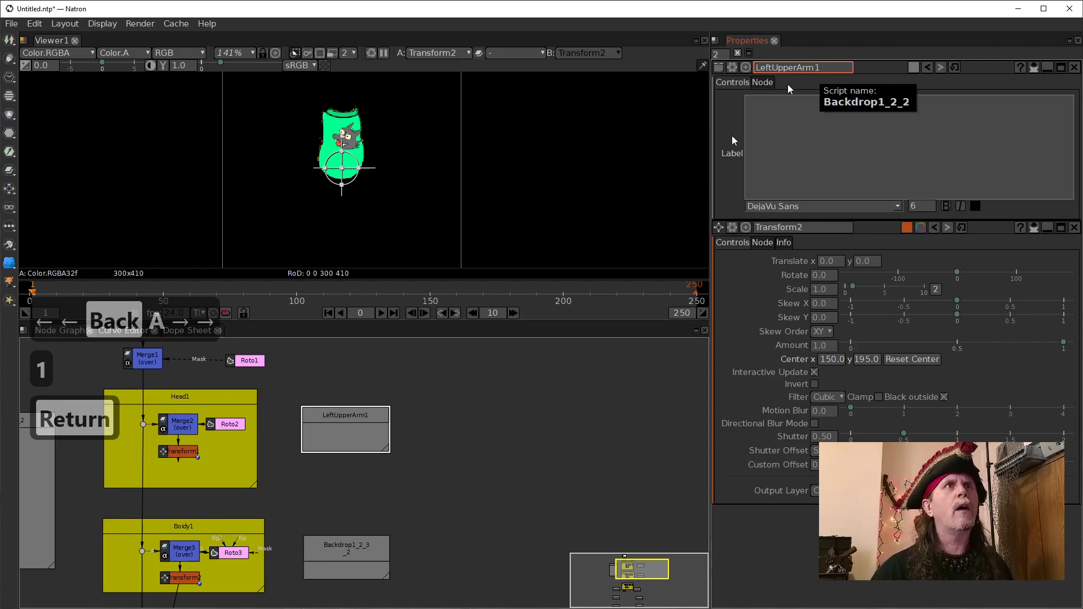
left_click(489, 458)
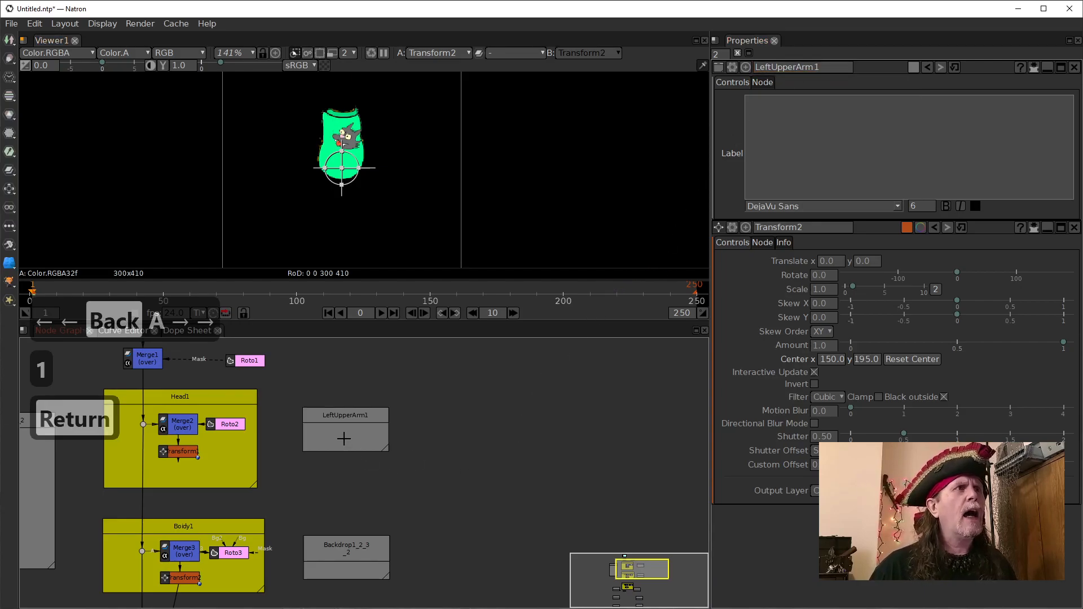
- Colour the LeftUpperArm1 backdrop light blue (red 85, green 170, blue 255)
left_click(914, 68)
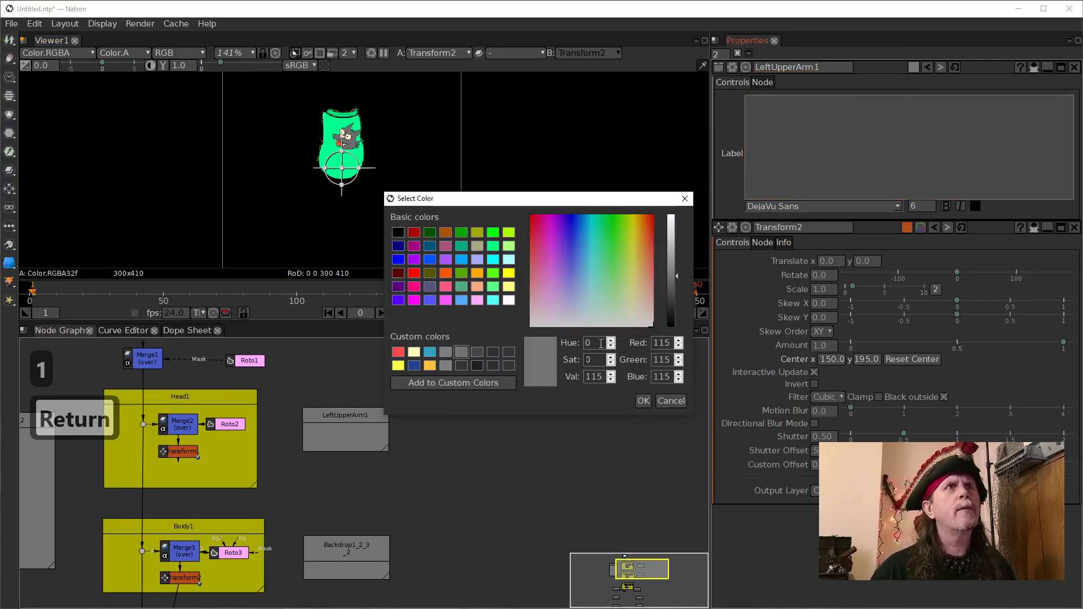
left_click(461, 300)
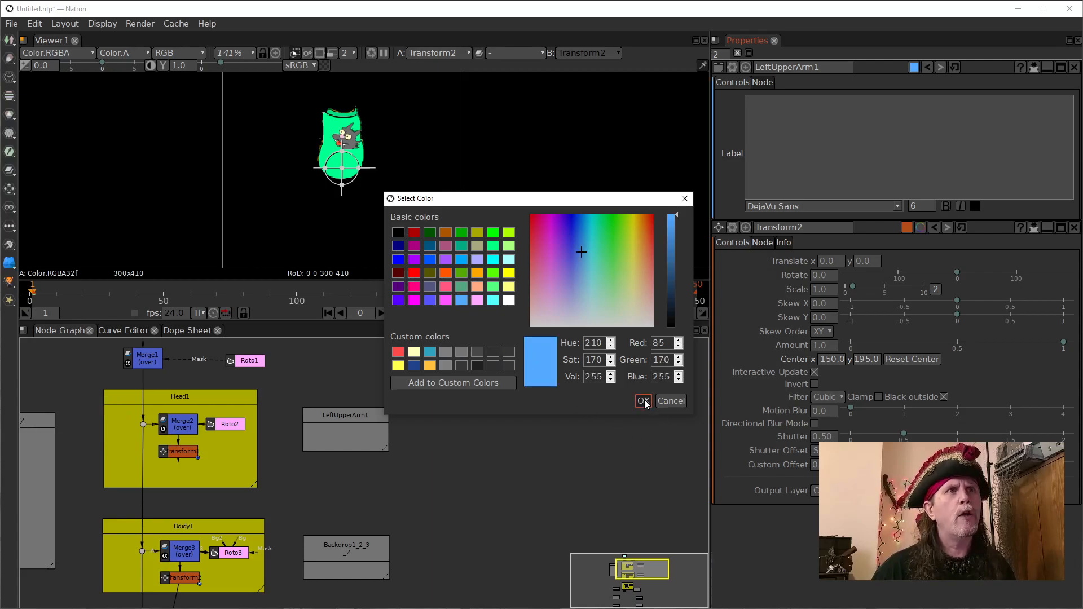
left_click(644, 400)
- Make LeftUpperArm1 taller and shift it and Backdrop1_2_3_2 slightly down and away from Head1 and Boidy1
left_click_drag(388, 451, 395, 500)
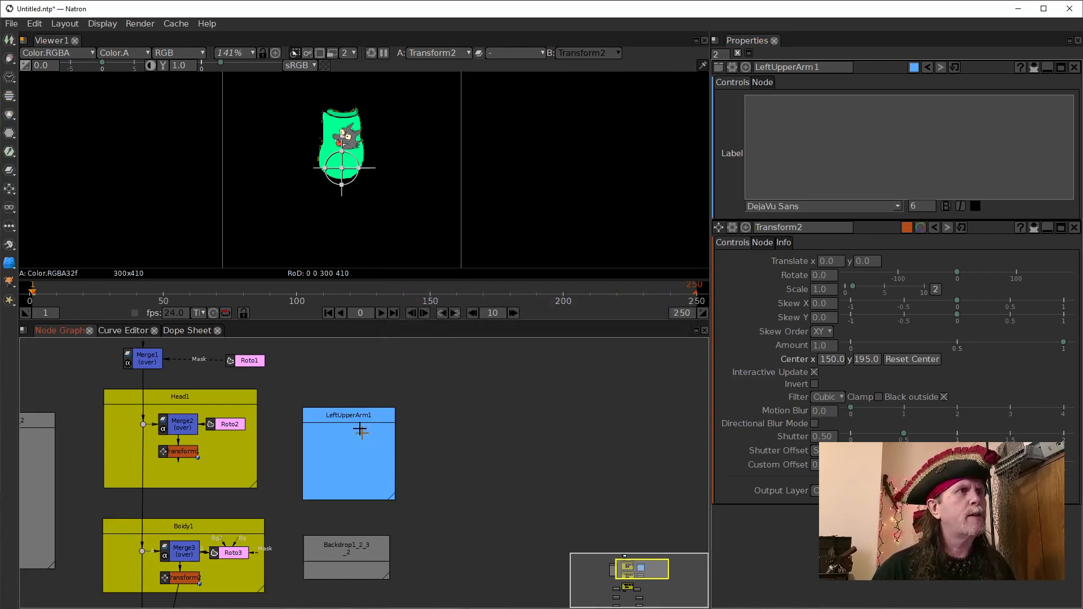
left_click_drag(357, 412, 377, 432)
left_click_drag(353, 554, 360, 583)
left_click_drag(439, 522, 534, 449)
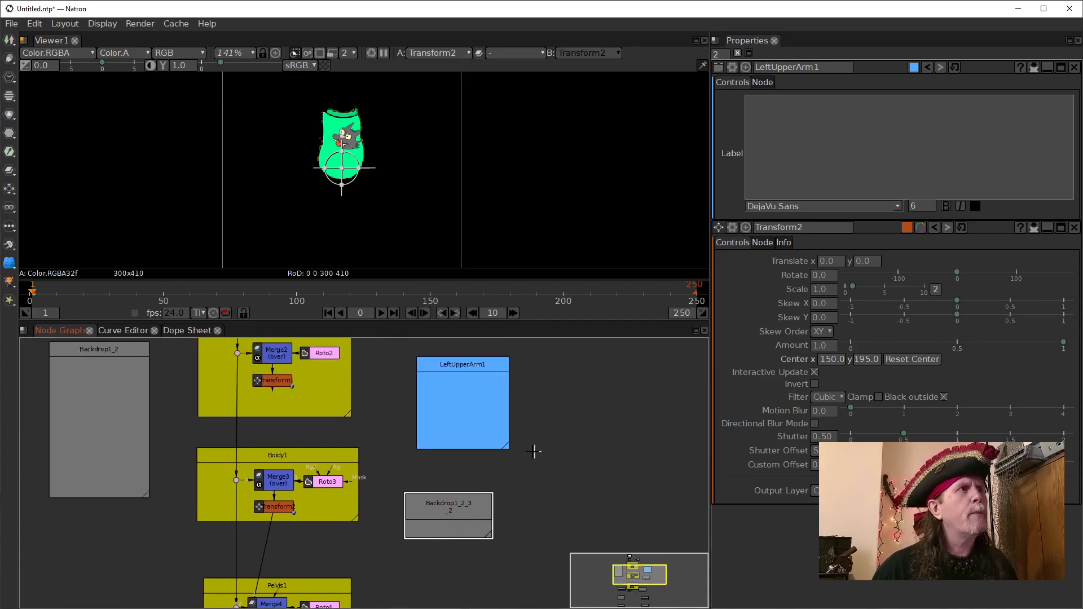
- Insert a dot on the main vertical connection between the Head1 and Boidy1 backdrops
left_click(236, 420)
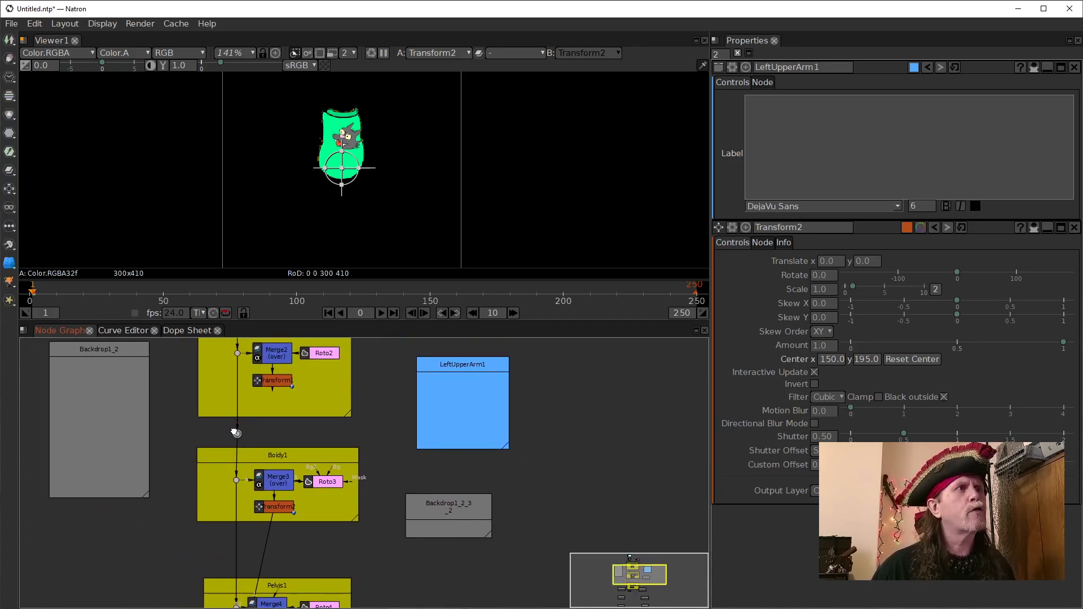
left_click_drag(431, 435, 418, 499)
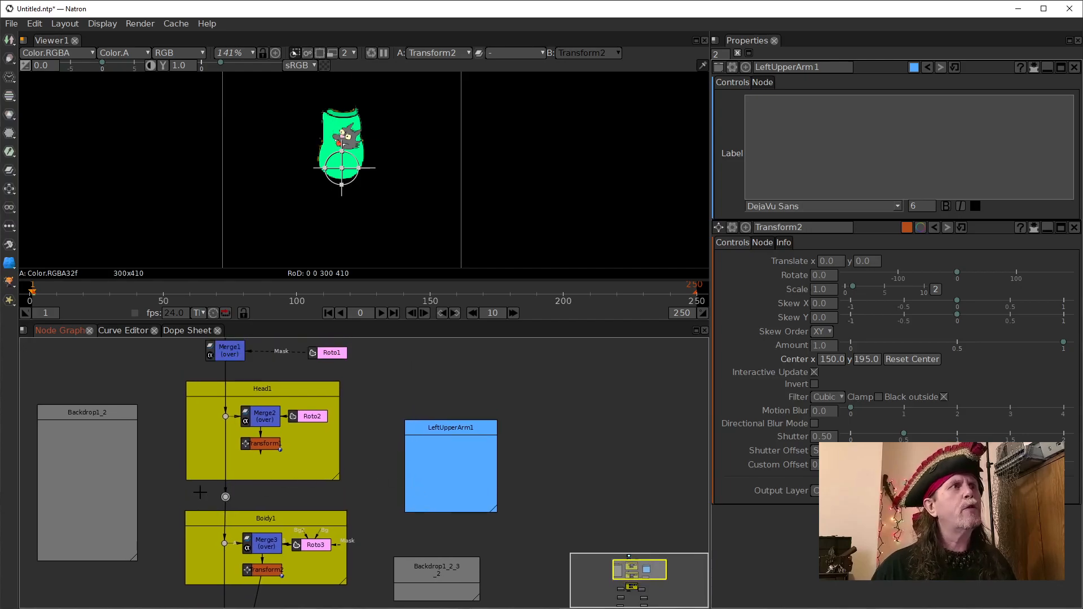
- Move Backdrop1_2_3_2 farther out of the way, lower LeftUpperArm1 and widen it to about twice its width
left_click_drag(529, 489, 491, 412)
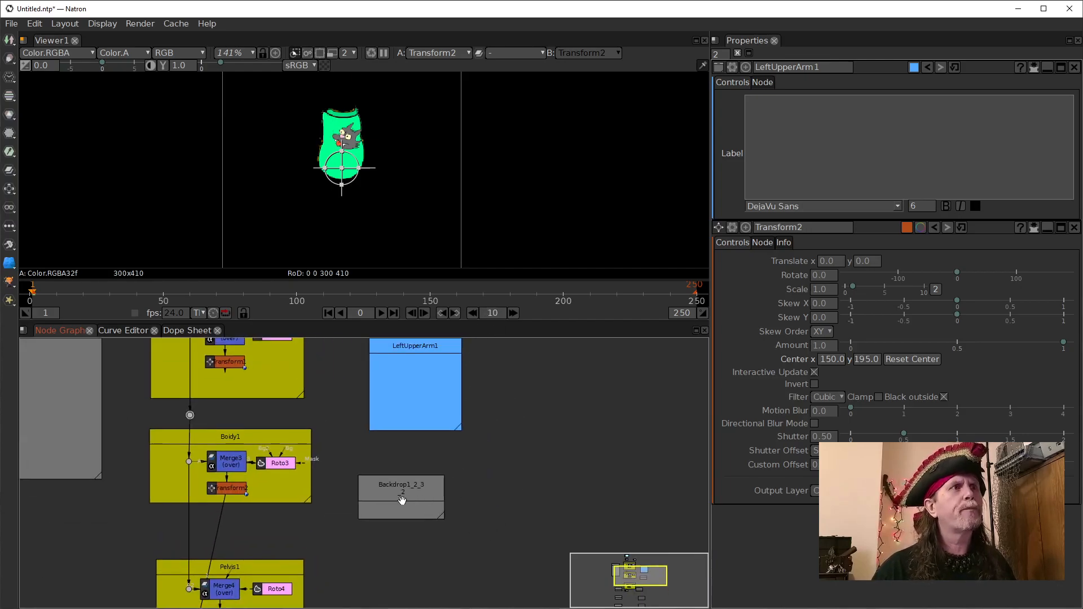
left_click_drag(401, 495, 564, 505)
left_click_drag(416, 348, 437, 392)
left_click_drag(482, 476, 592, 468)
mouse_move(454, 564)
left_mouse_down()
mouse_move(497, 487)
mouse_move(471, 554)
left_mouse_up()
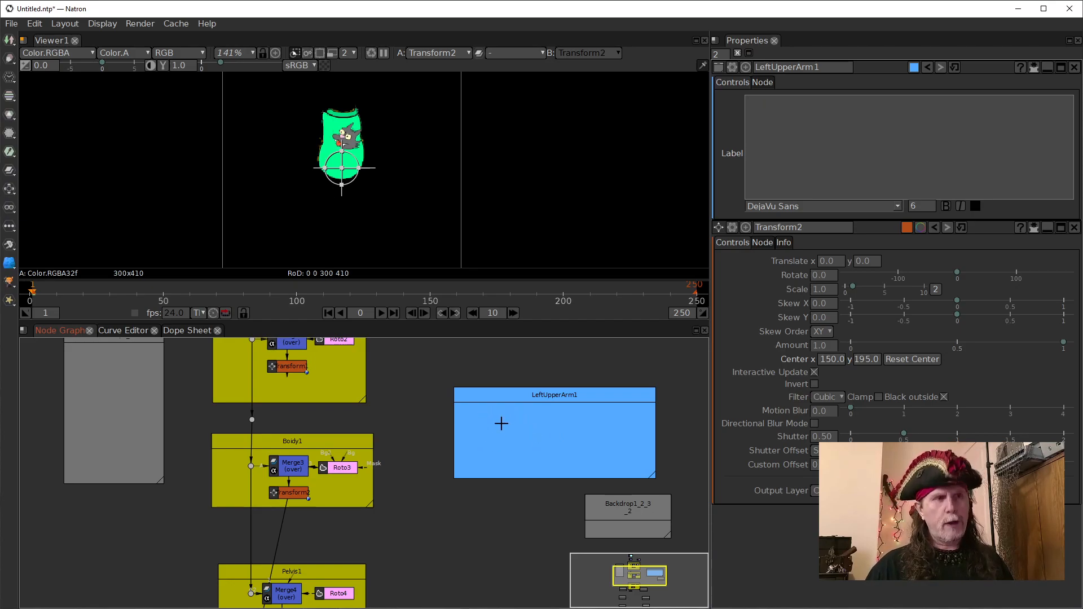
- Add a Merge node inside LeftUpperArm1, connect its A input to the dot above Boidy1, and level node and backdrop with that dot
key("m")
left_click_drag(521, 436, 500, 434)
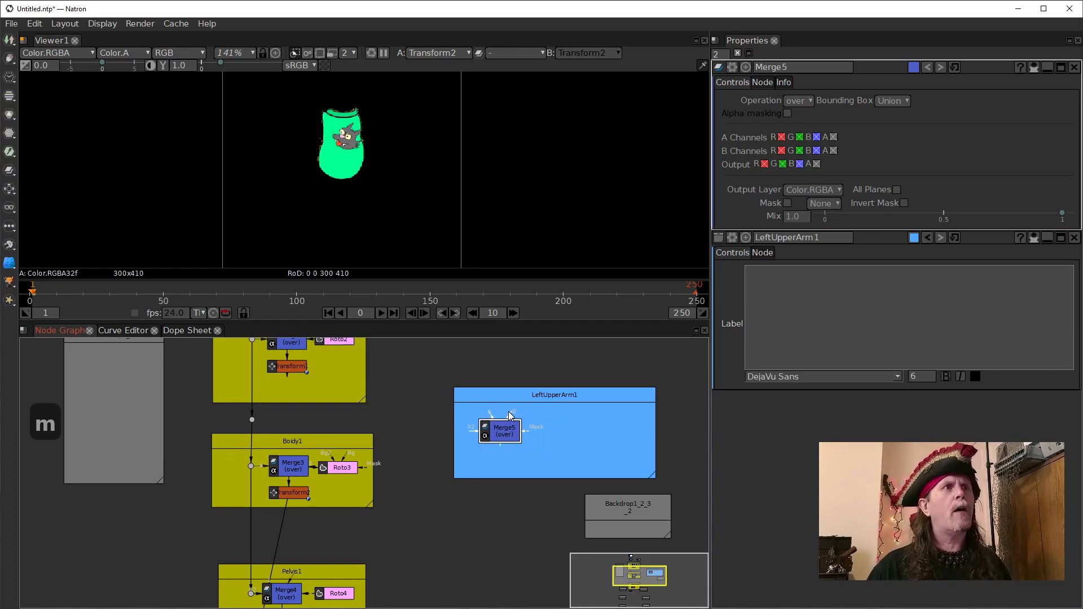
left_click_drag(488, 414, 251, 419)
left_click_drag(509, 438, 511, 429)
left_click_drag(538, 394, 505, 417)
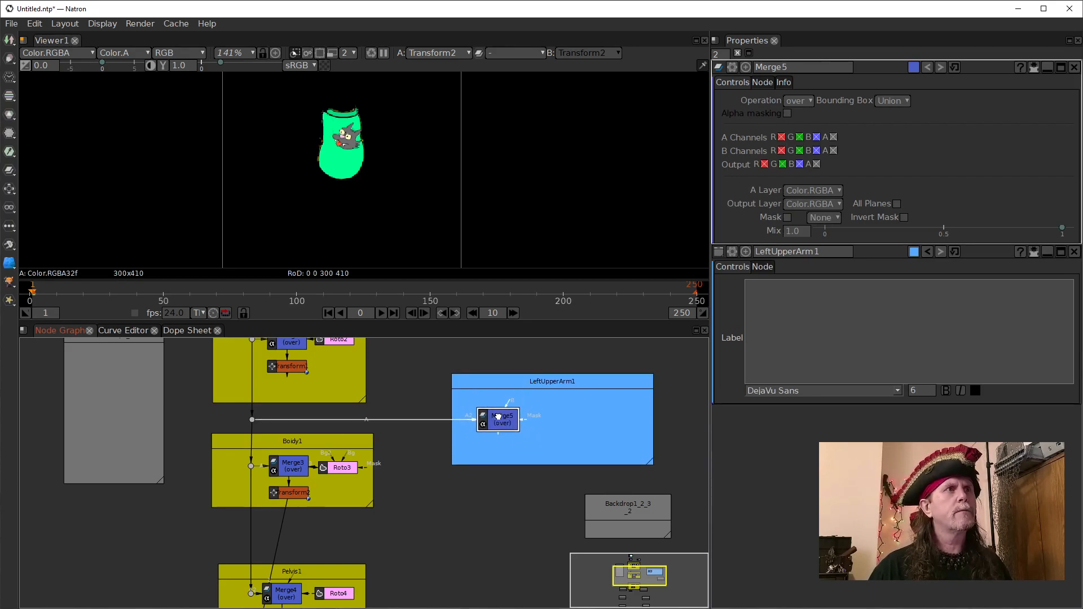
left_click(587, 424)
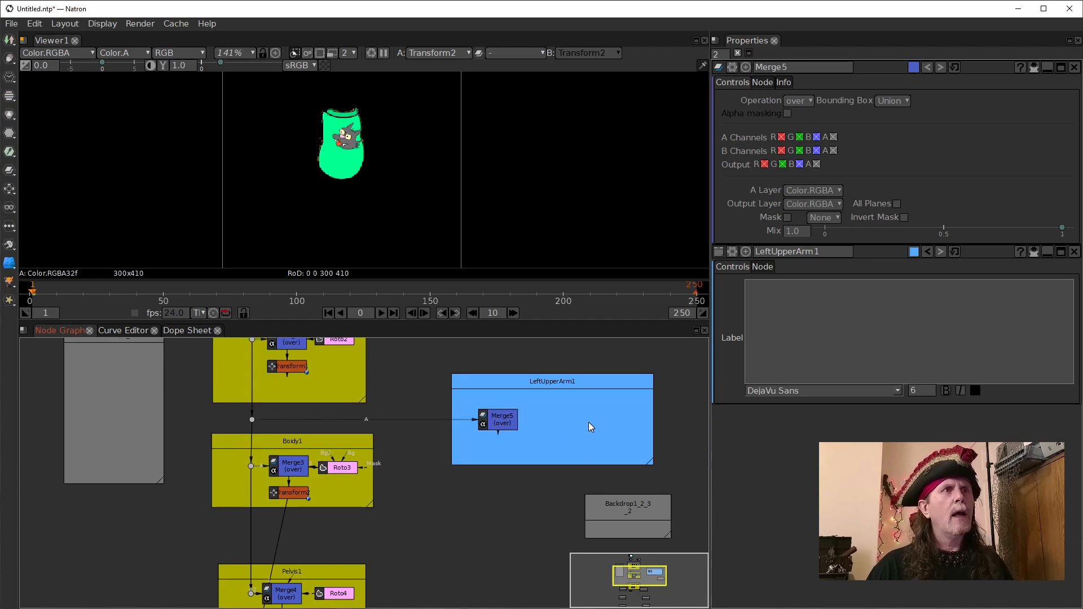
- Show Merge5 in the viewer and add a Roto node beside it inside LeftUpperArm1
left_click(498, 422)
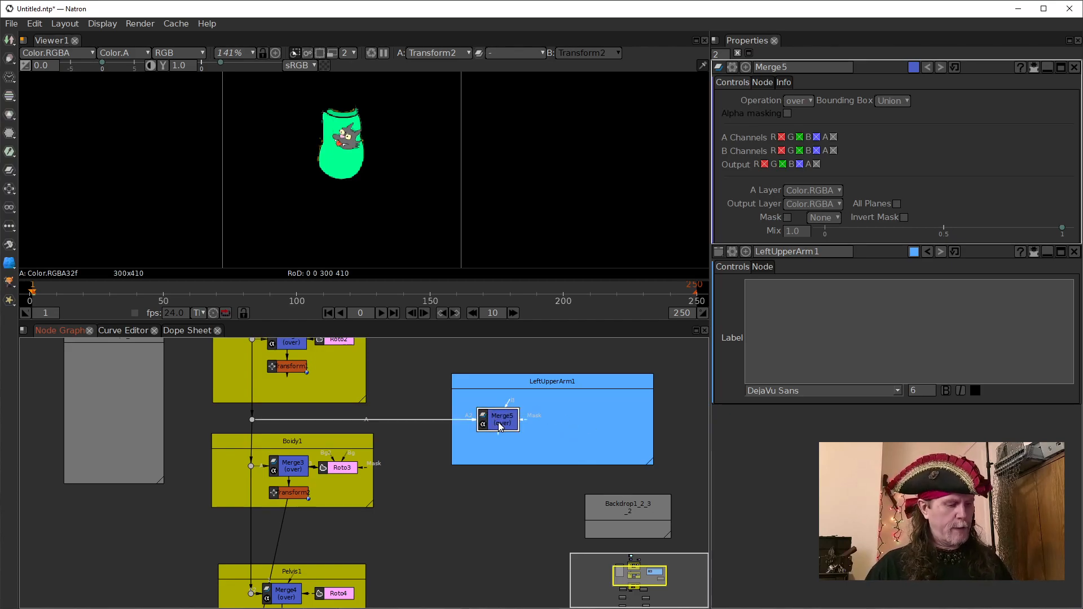
key("1")
left_click(594, 417)
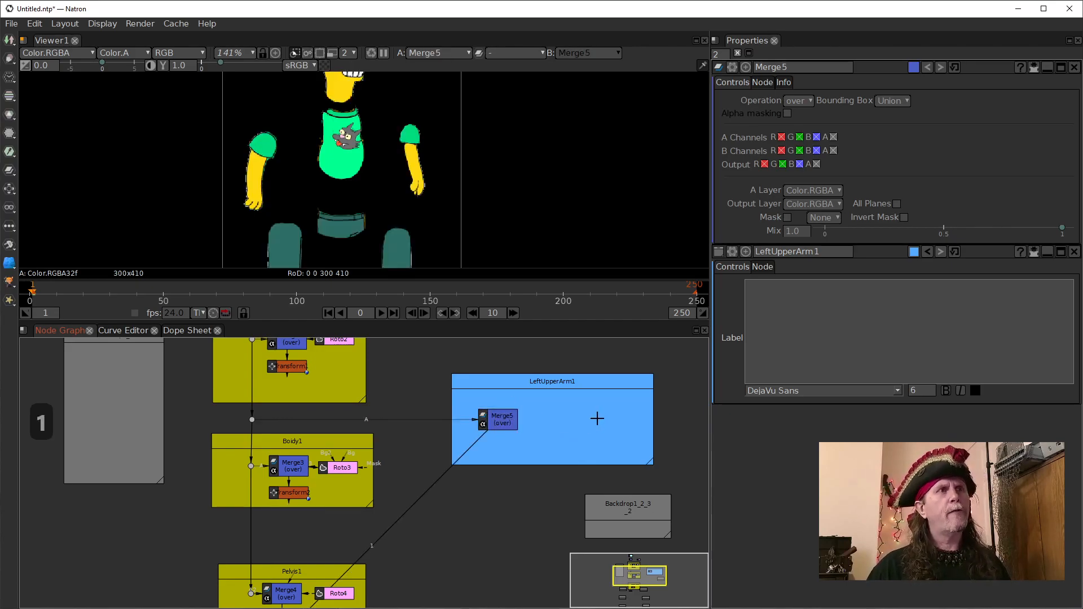
key("Tab")
type("roto")
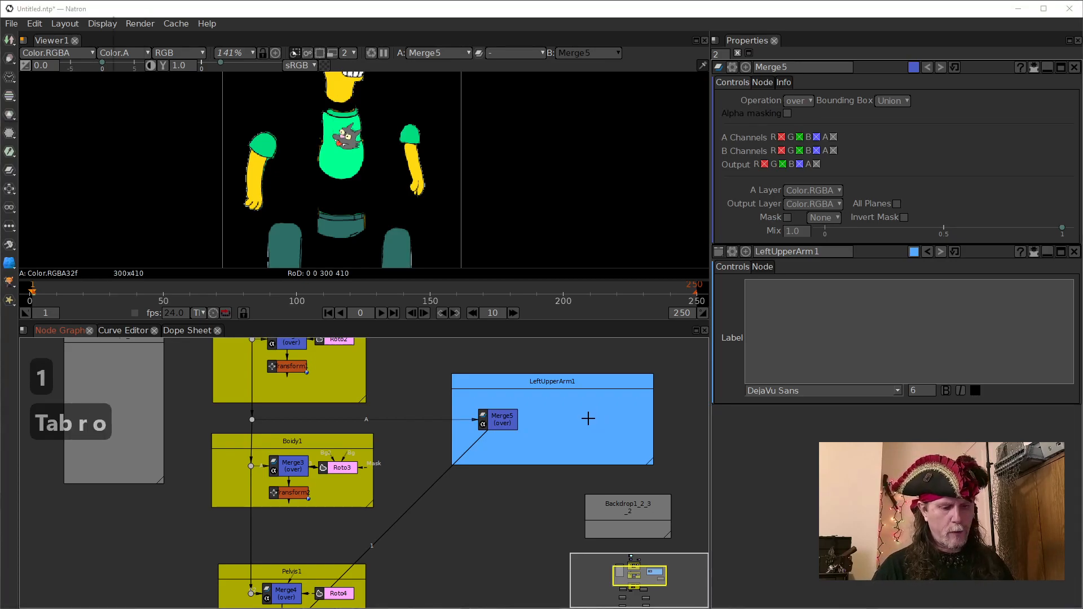
key("Return")
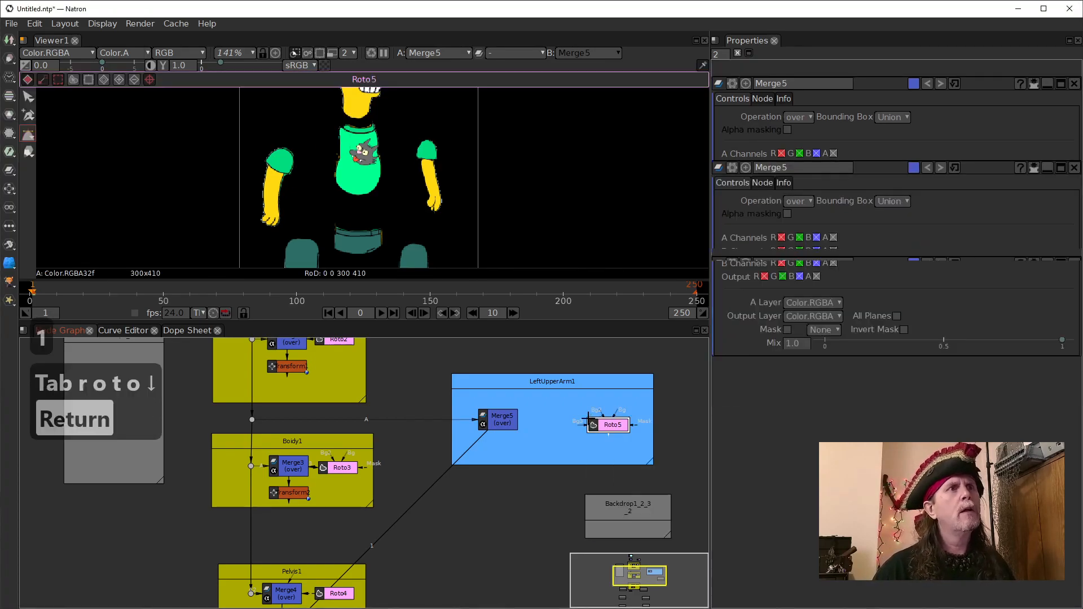
- Draw a Roto5 rectangle around the character's whole left arm, from sleeve to hand
left_click_drag(514, 184, 487, 211)
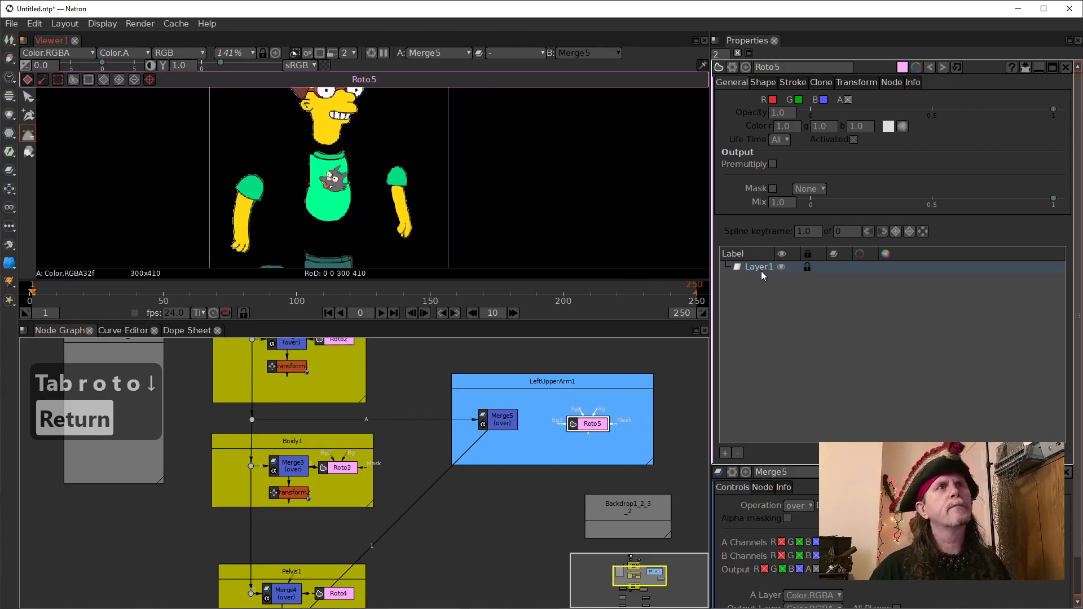
left_click(27, 134)
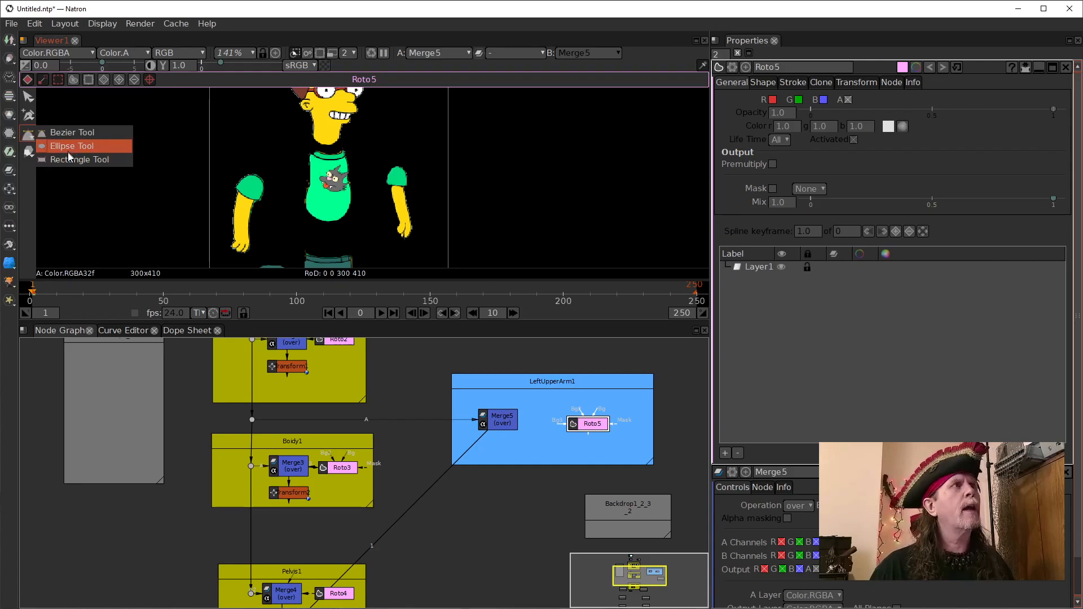
left_click(69, 161)
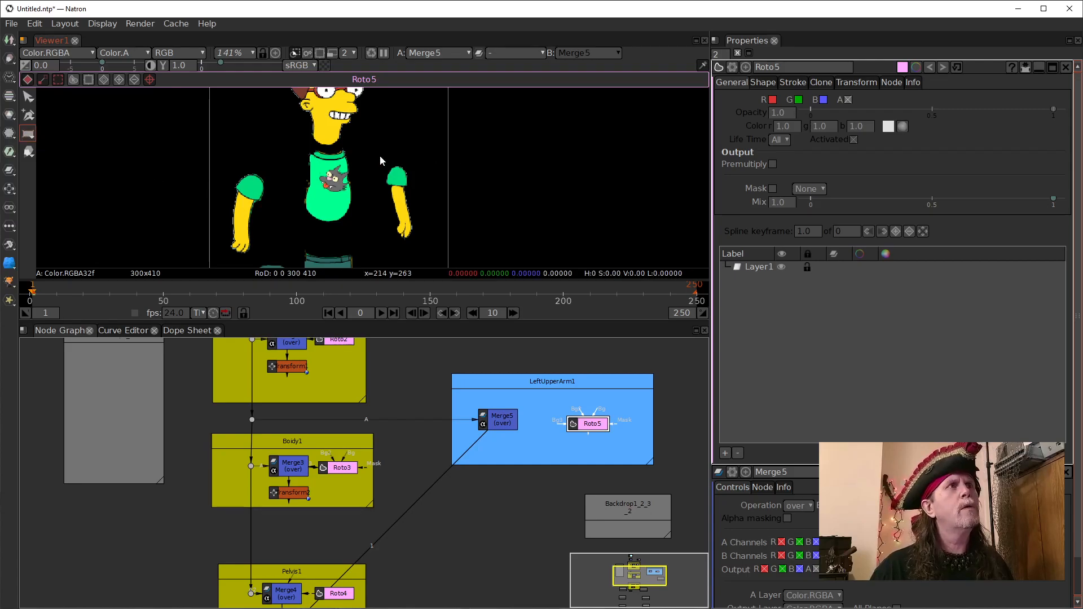
left_click_drag(375, 155, 423, 249)
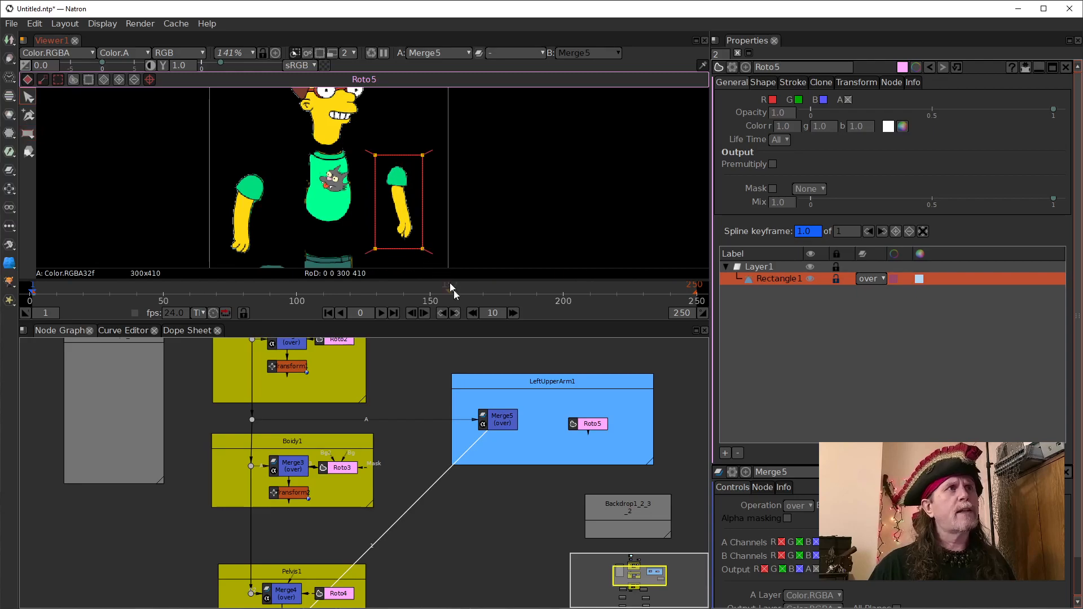
- Connect Merge5's mask input to Roto5 to isolate the left arm
left_click(574, 421)
left_click(507, 423)
left_click_drag(525, 422, 587, 425)
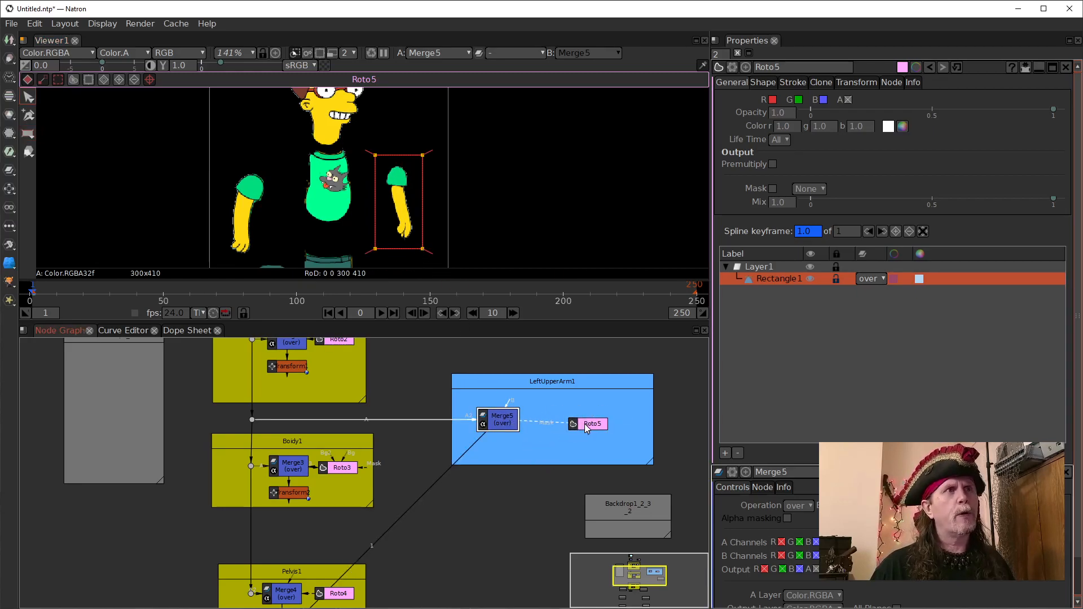
- Add a Transform node after Merge5 inside LeftUpperArm1 and move its center x to 240
left_click_drag(486, 521, 415, 487)
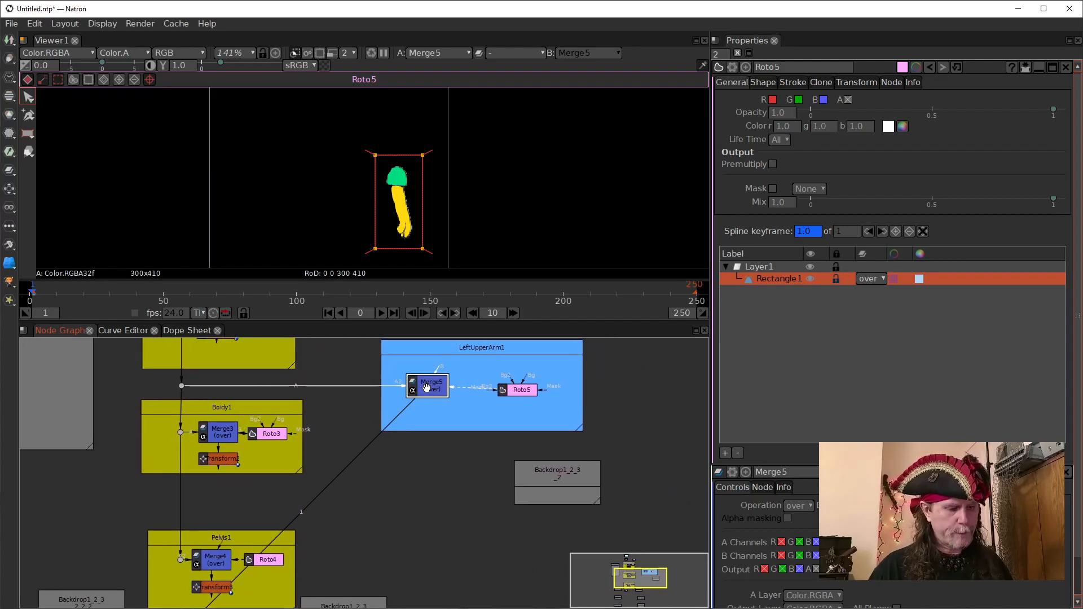
key("t")
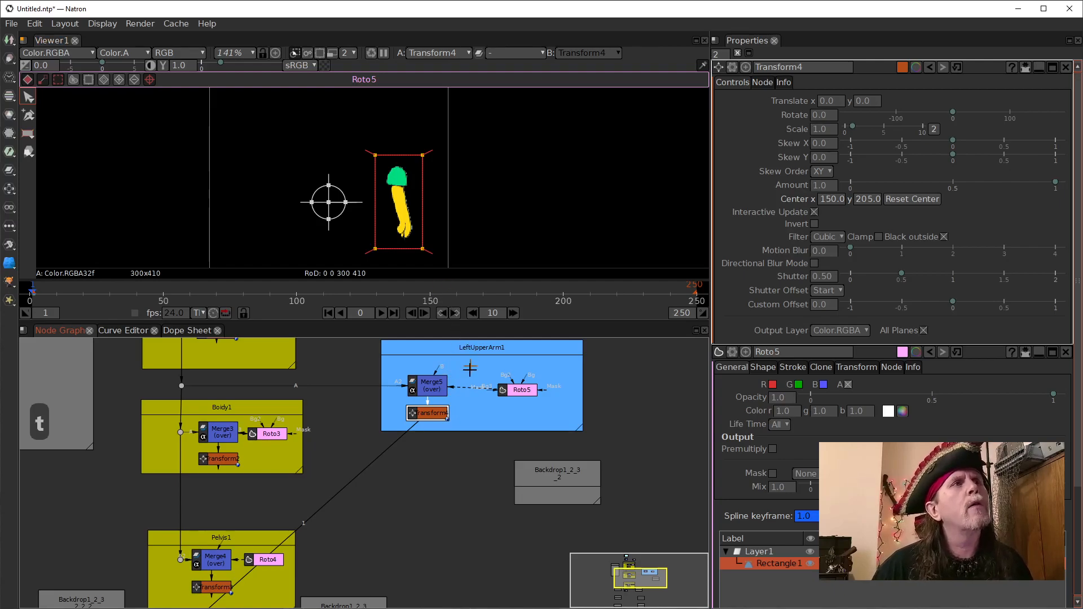
left_click(829, 203)
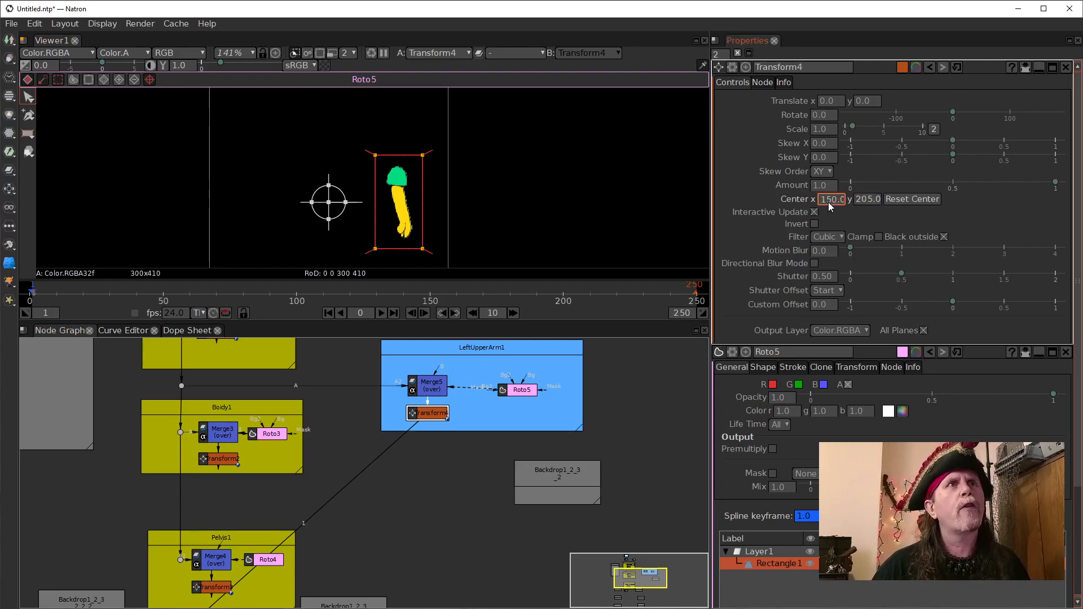
scroll(829, 204, "up", 9)
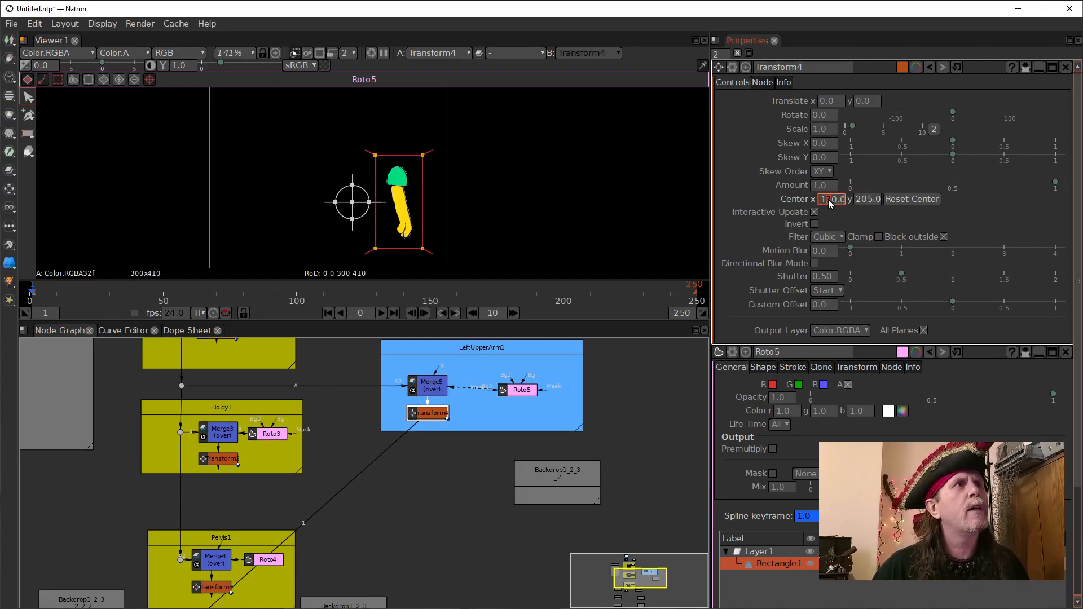
scroll(830, 204, "down", 1)
scroll(830, 204, "up", 1)
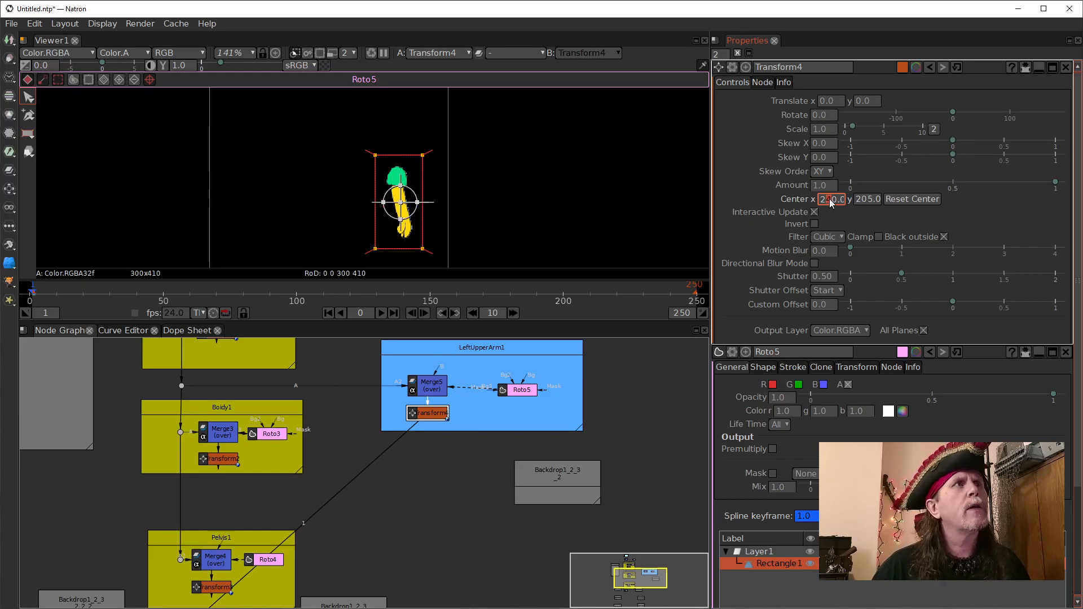
- Refine Transform4's center to x 235, y 240 so the pivot sits on the left shoulder
left_click(862, 201)
scroll(862, 204, "up", 4)
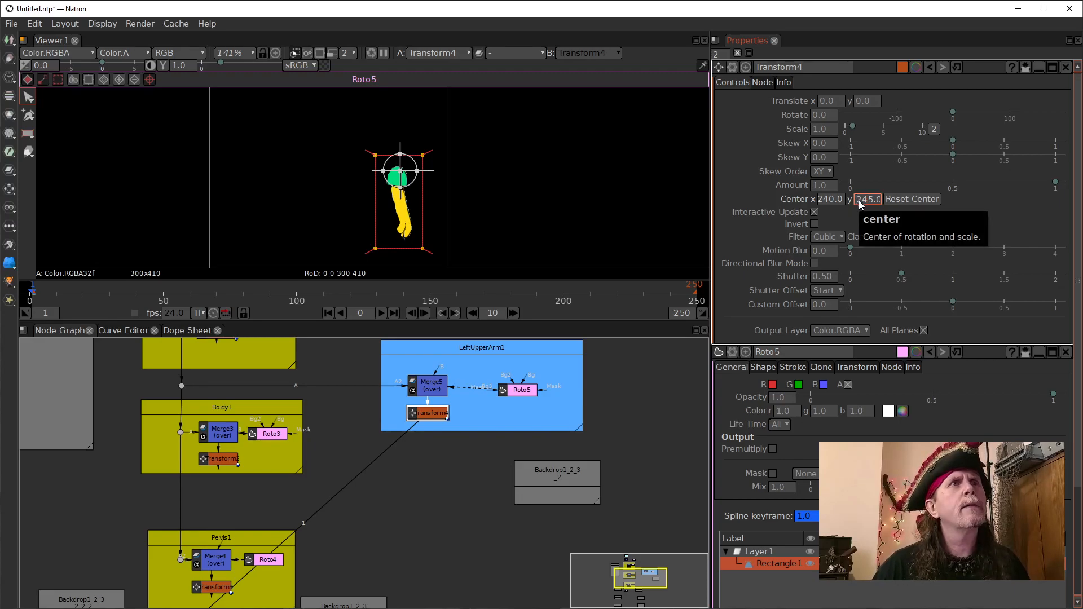
scroll(869, 201, "down", 3)
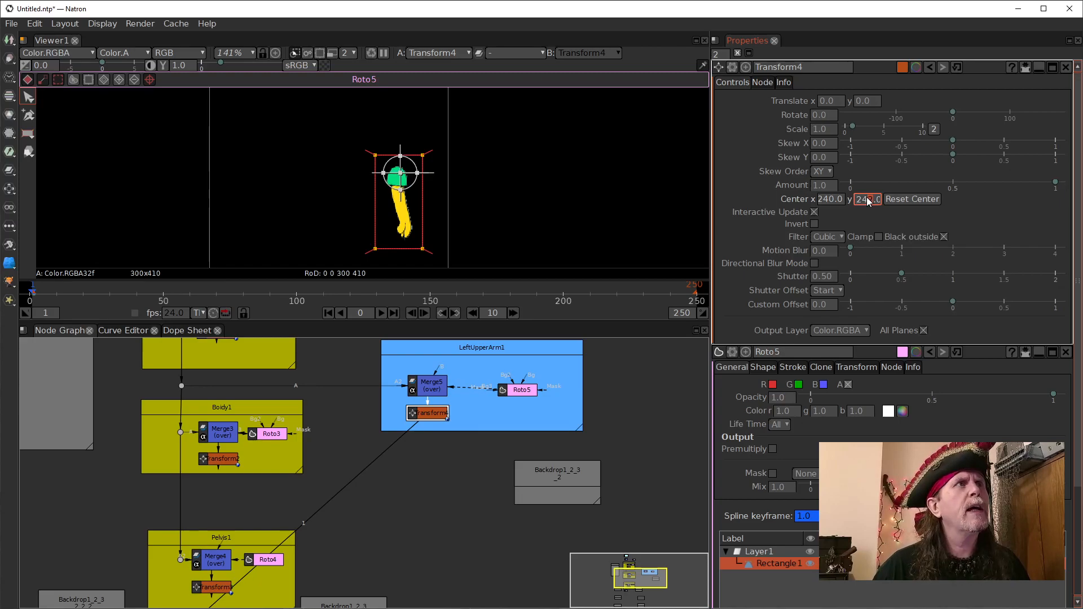
scroll(865, 201, "down", 2)
scroll(831, 201, "down", 3)
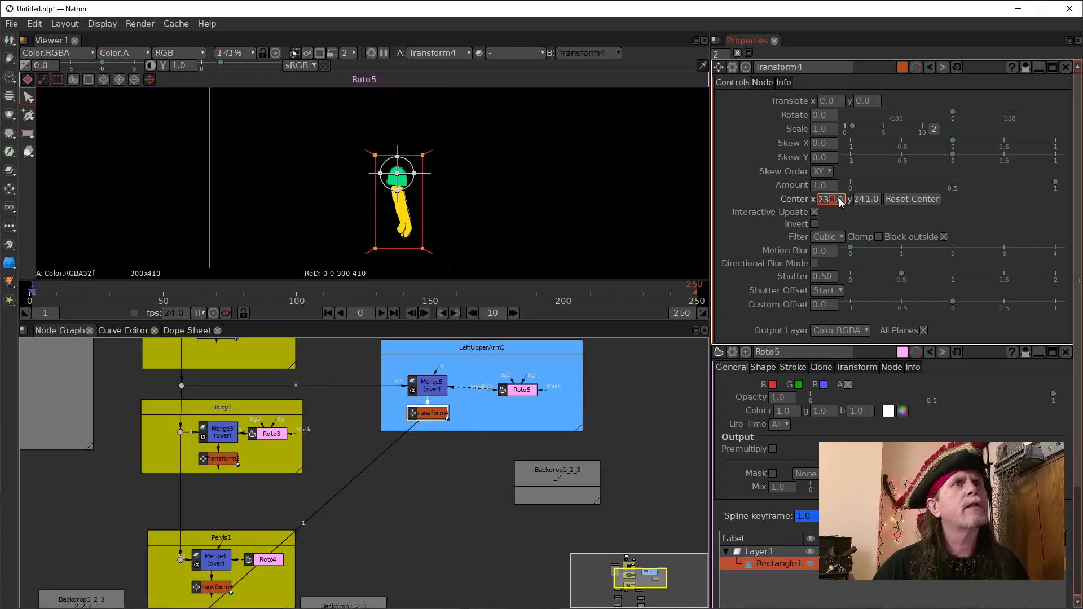
scroll(868, 201, "down", 2)
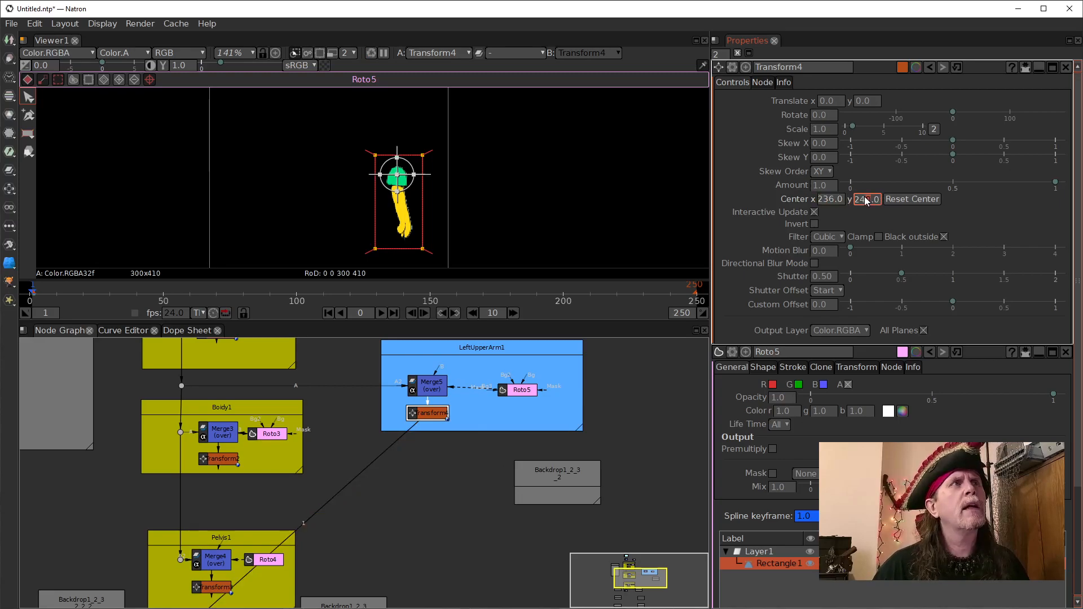
scroll(831, 203, "down", 1)
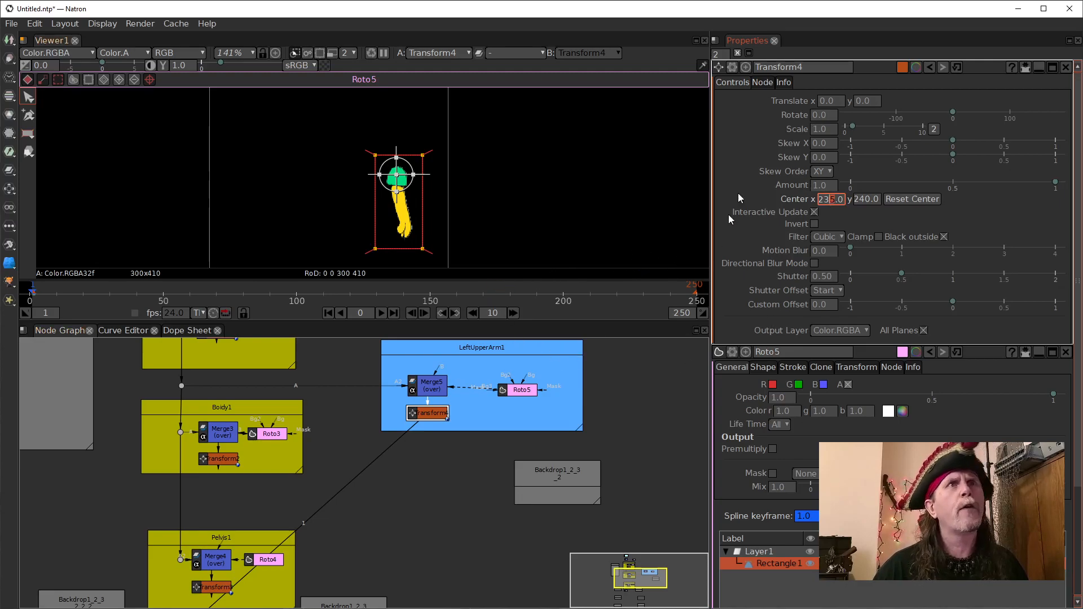
- Level Roto5 with Merge5 and draw a second rectangle in it around the left forearm and hand
left_click(518, 391)
left_click_drag(517, 390, 515, 386)
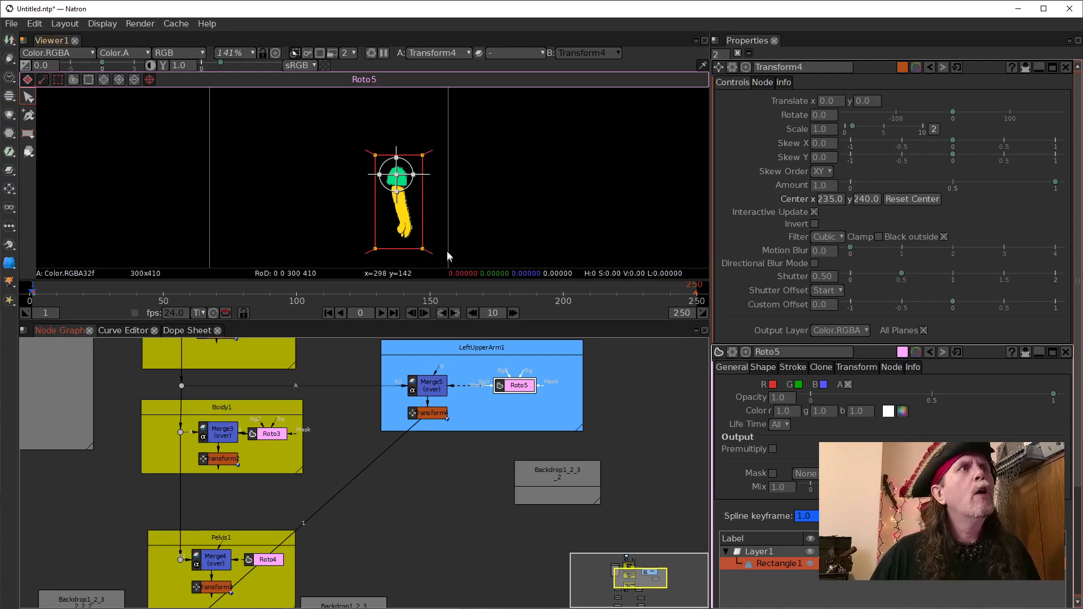
scroll(441, 245, "up", 8)
left_click_drag(431, 187, 428, 200)
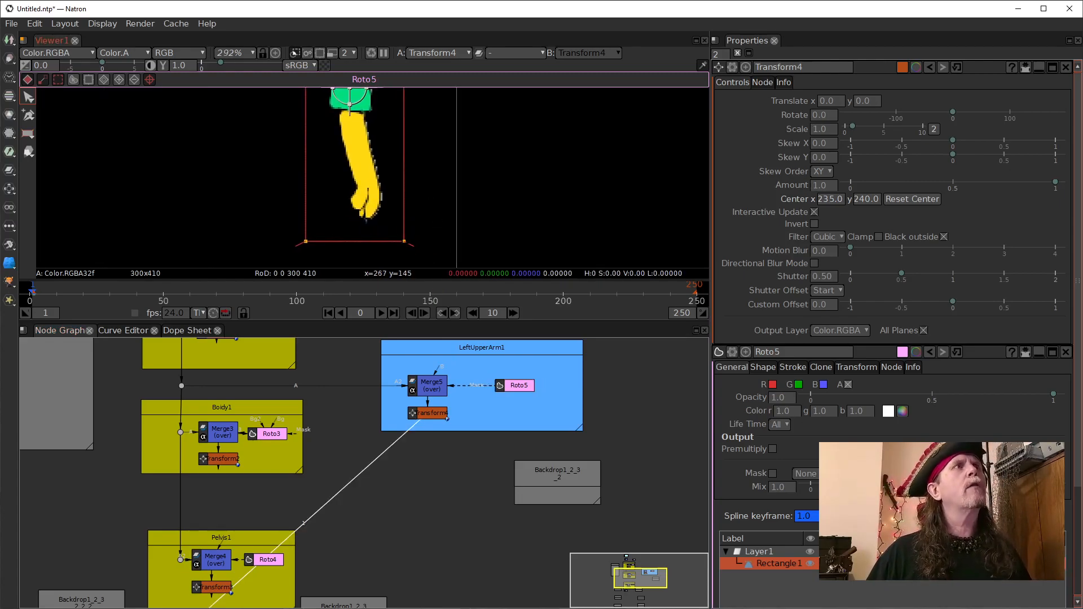
left_click(508, 387)
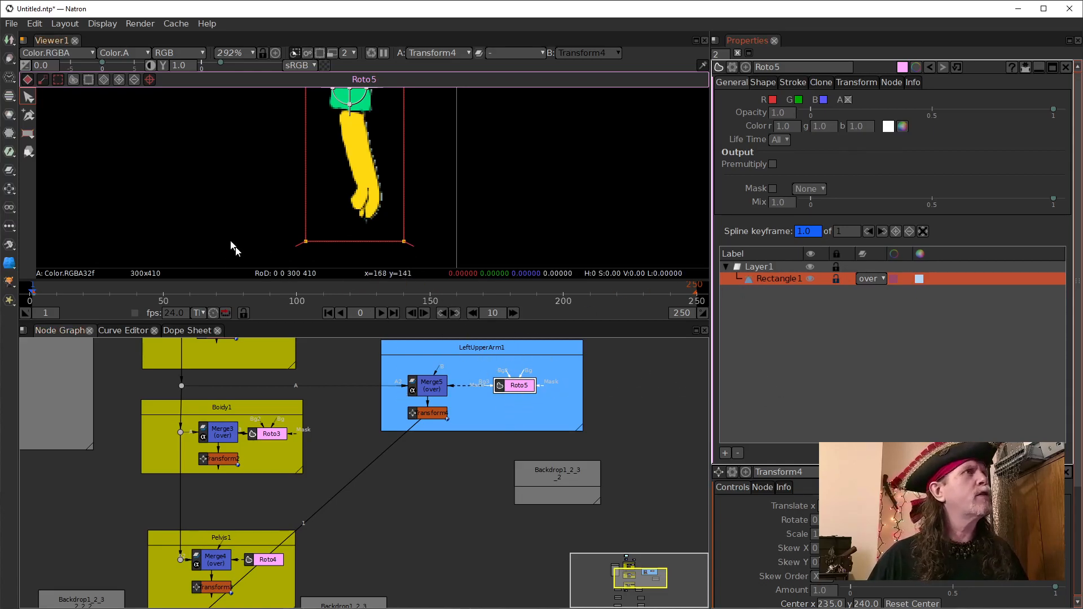
left_click(28, 135)
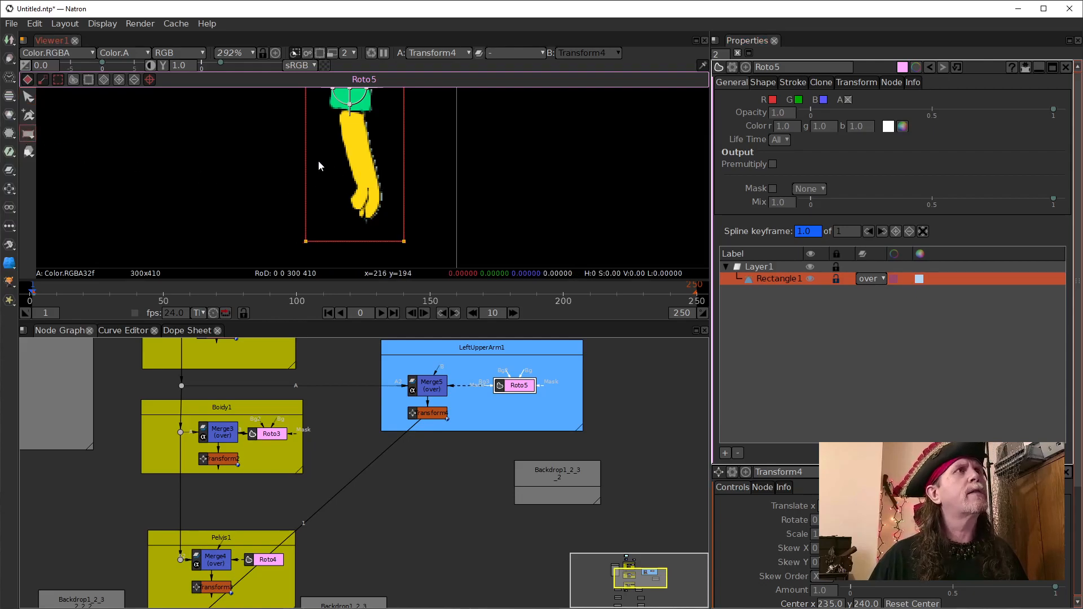
left_click_drag(333, 148, 394, 255)
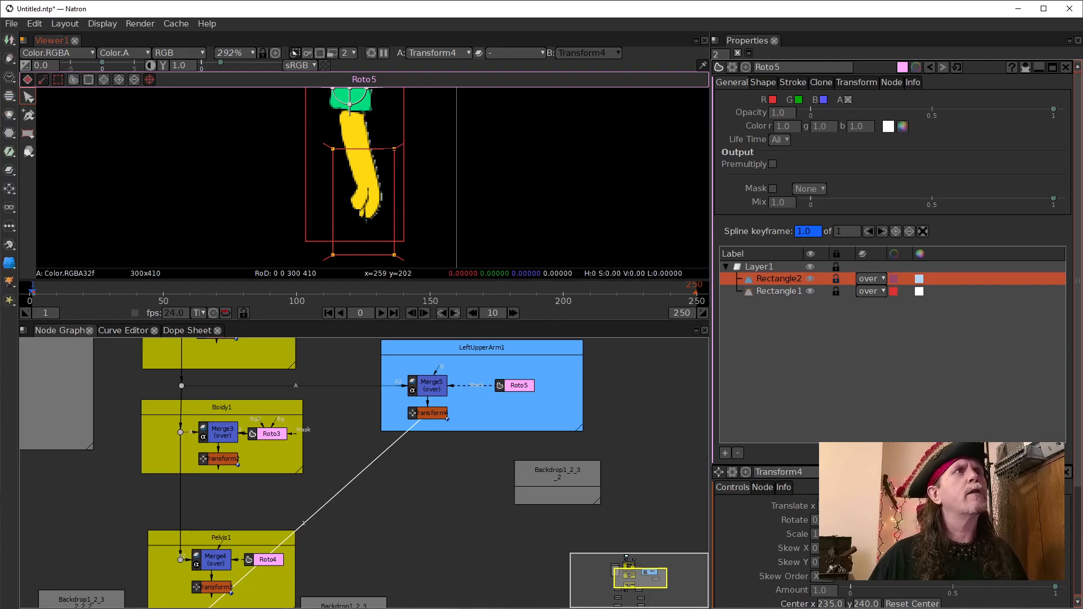
- Reshape Rectangle2 by fitting its upper corners to both sides of the elbow and repositioning its lower corners below the hand
mouse_move(394, 148)
left_mouse_down()
mouse_move(338, 152)
mouse_move(373, 151)
left_mouse_up()
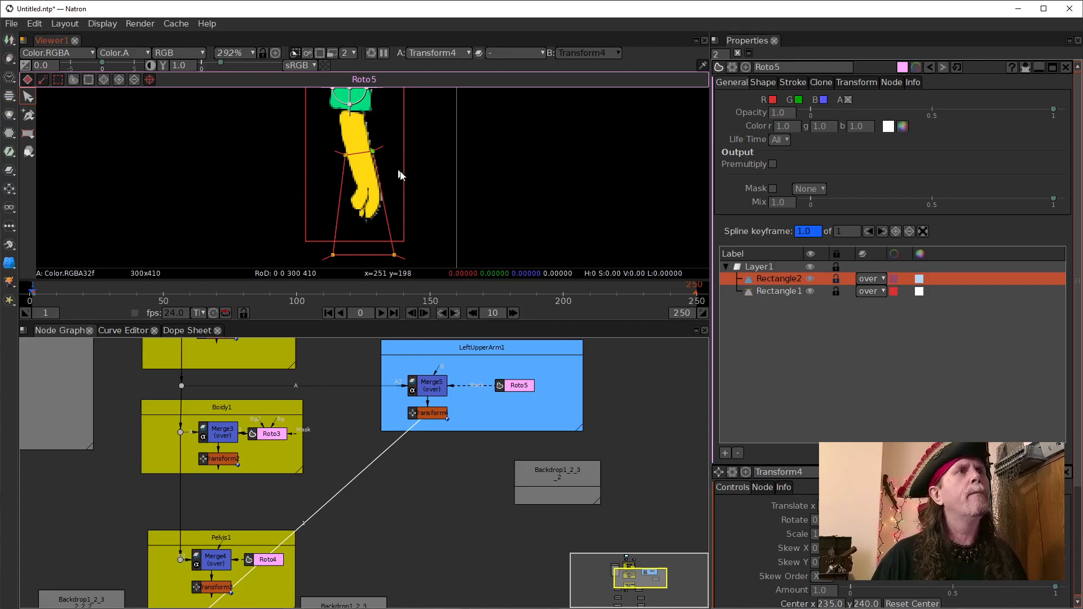
left_click_drag(394, 254, 425, 235)
left_click_drag(334, 255, 330, 246)
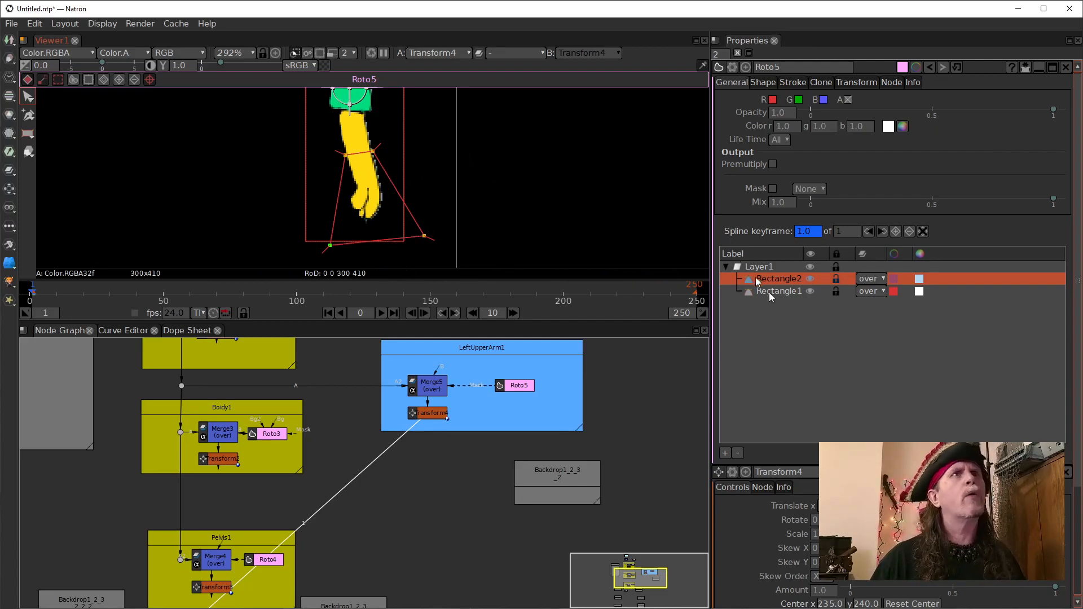
- Rename the forearm shape Rectangle2 to LowerArm
left_click(788, 291)
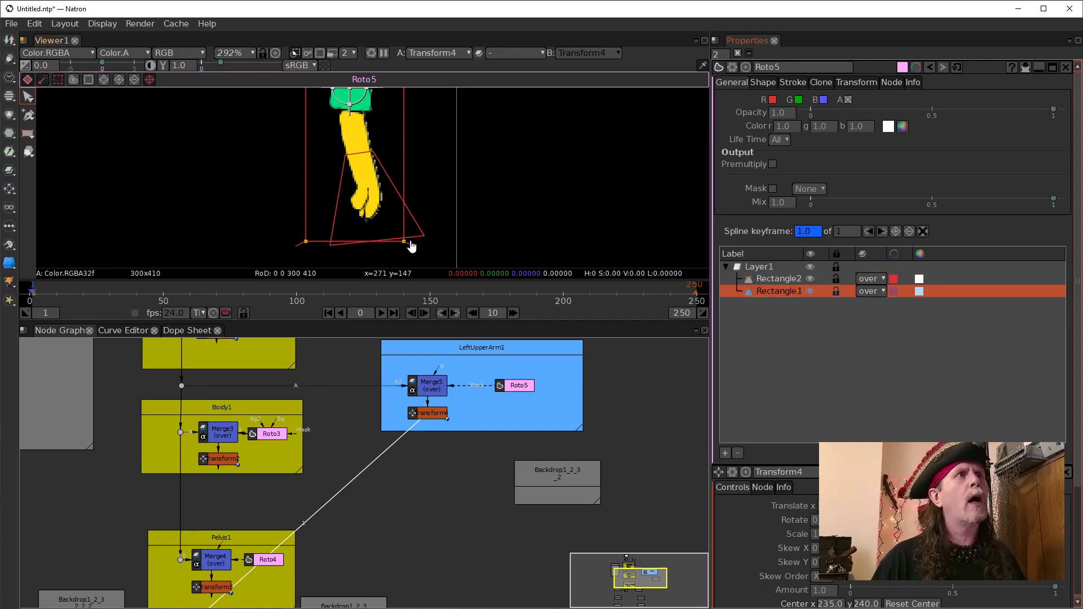
double_click(777, 282)
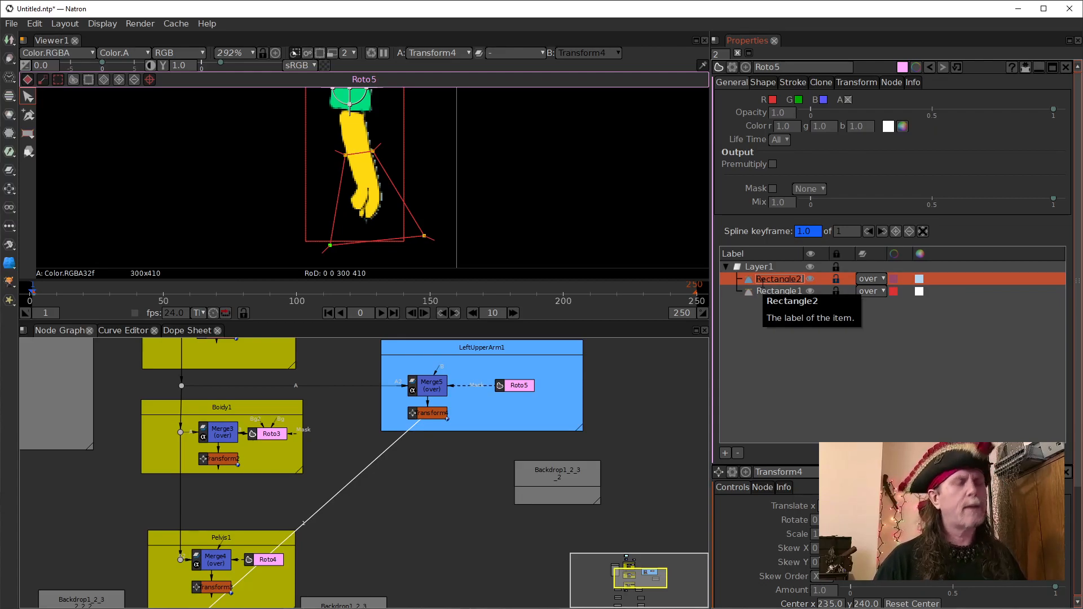
type("Le")
key("BackSpace")
type("o")
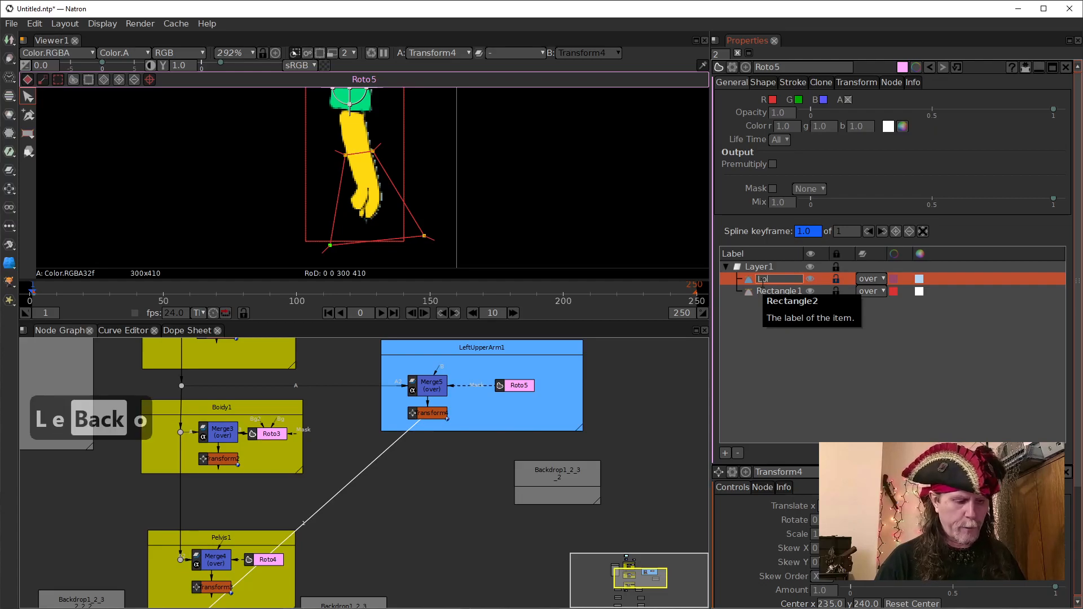
type("w")
key("BackSpace")
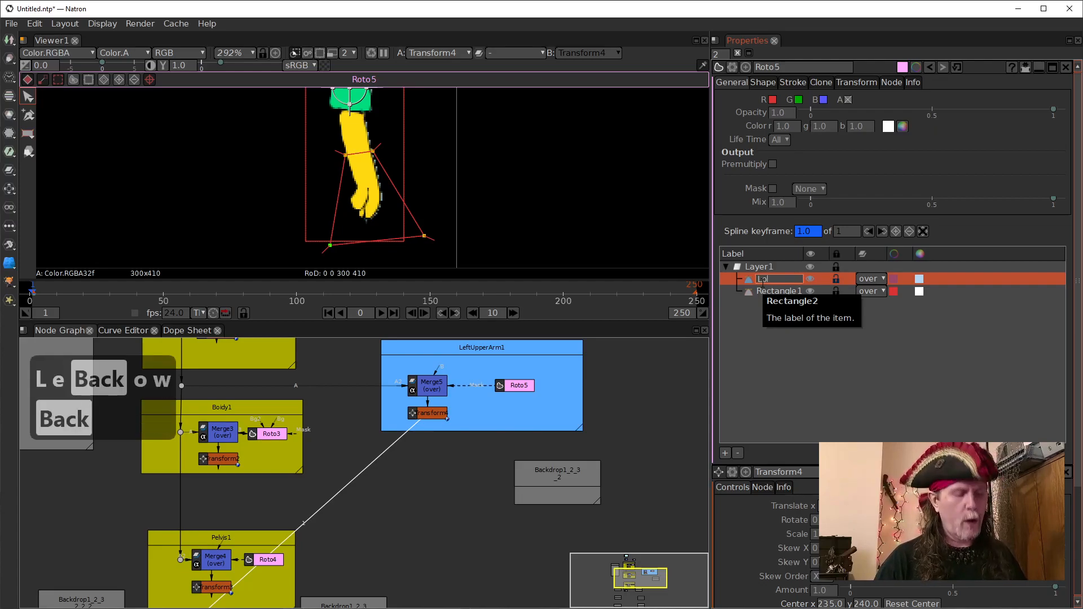
type("wer")
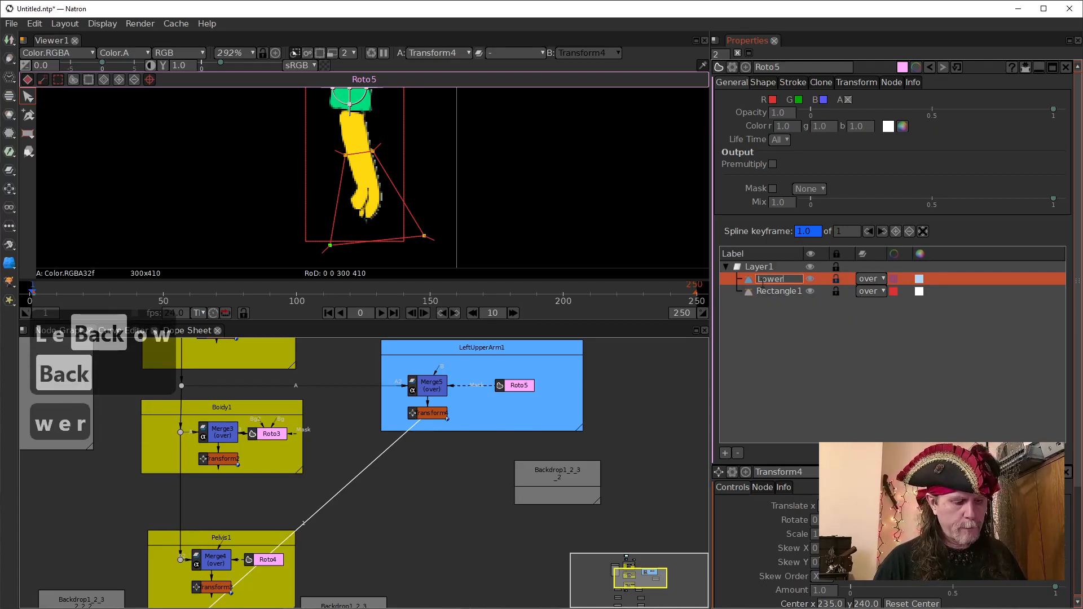
type("Are")
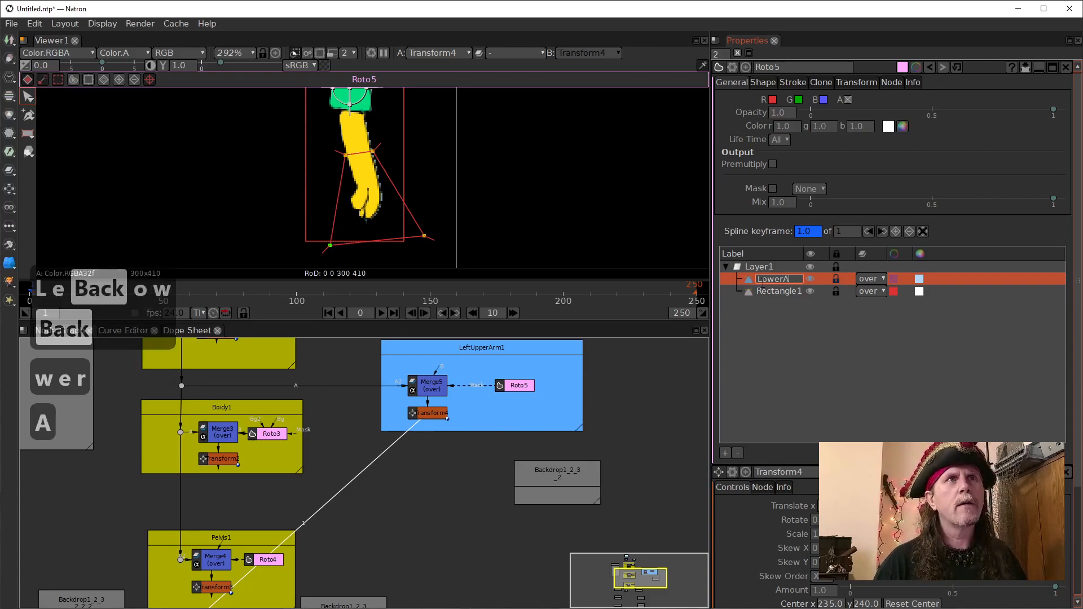
key("BackSpace")
type("ml")
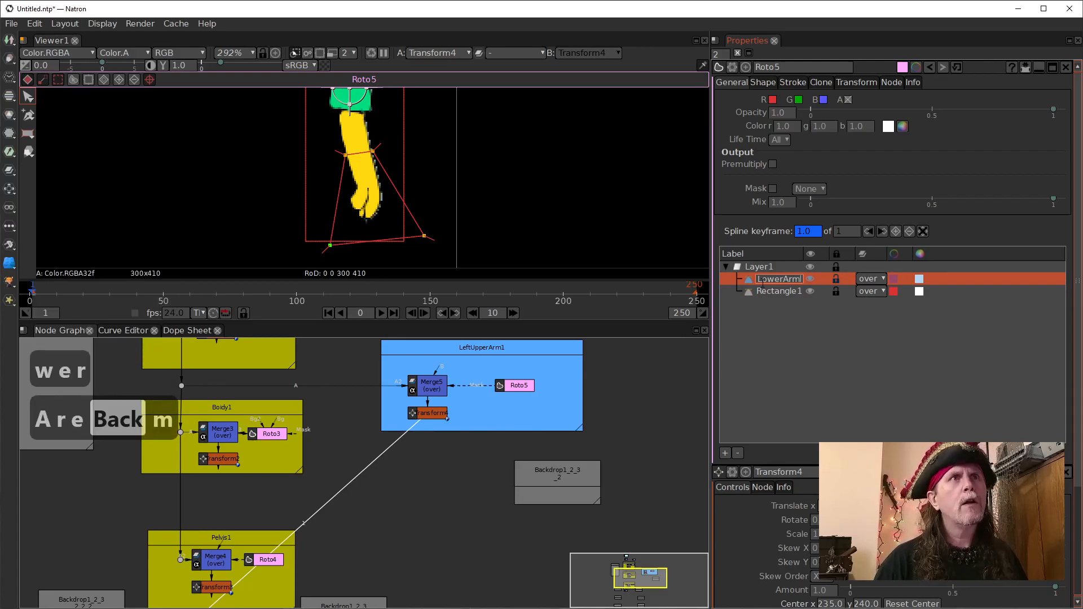
key("Return")
- Rename the whole-arm shape Rectangle1 to UpperArm
left_click(767, 292)
double_click(767, 290)
type("Up")
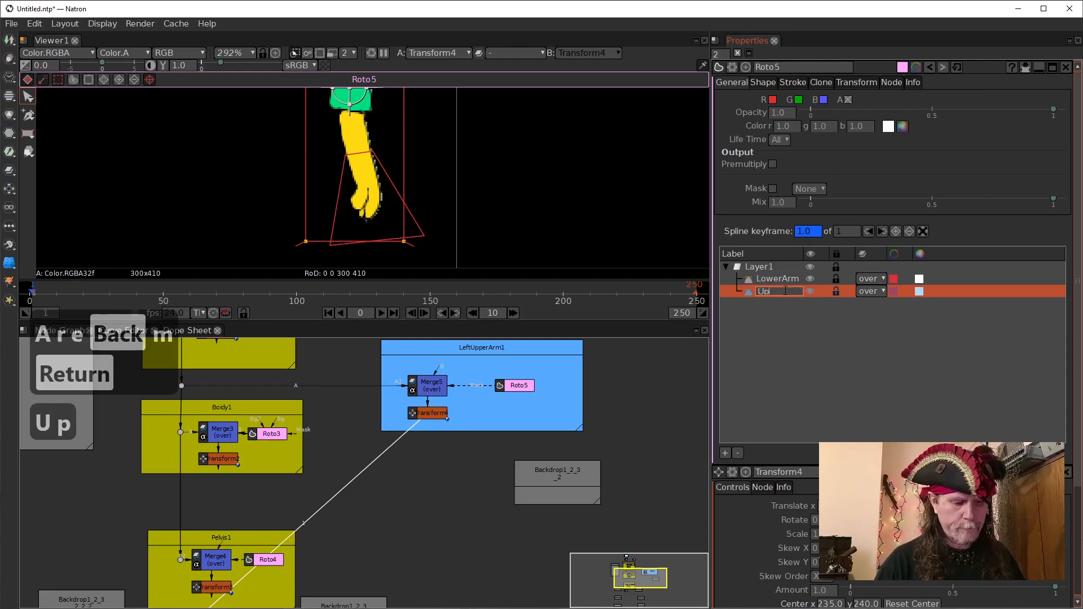
type("perArm")
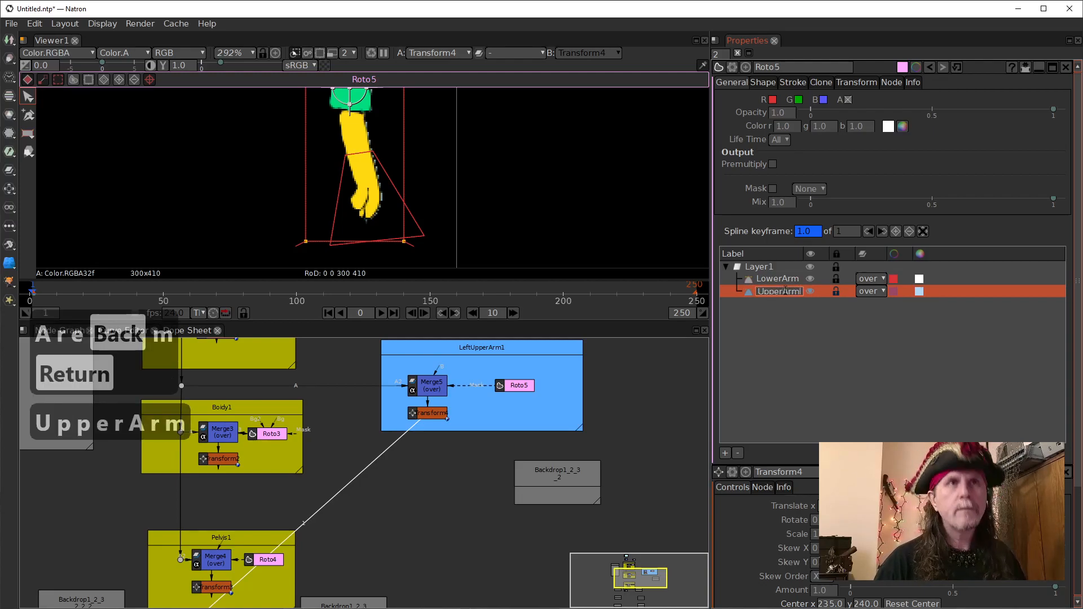
key("Return")
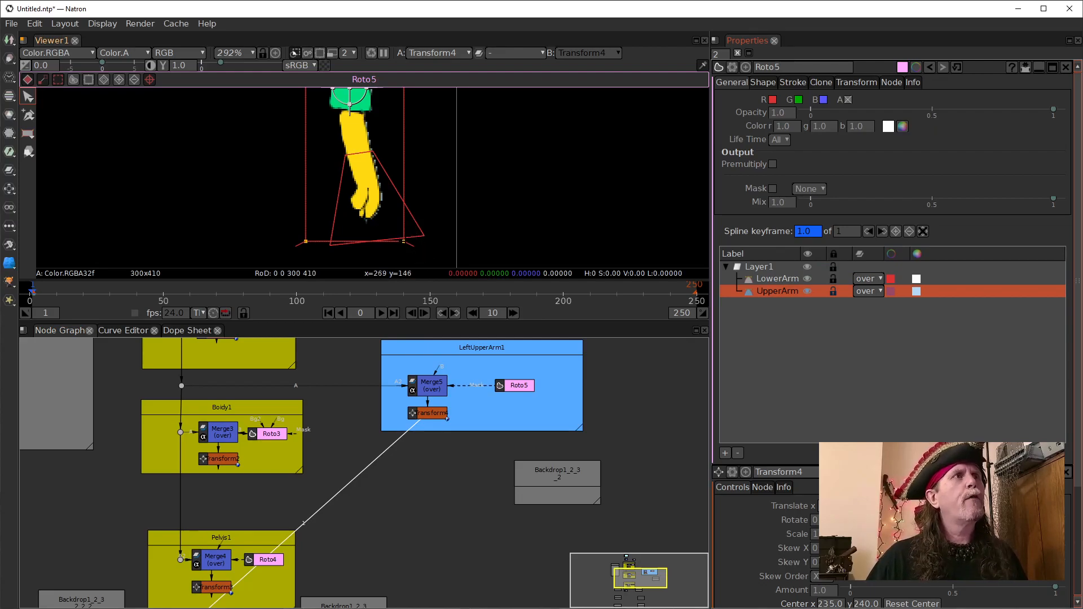
- Reshape UpperArm by moving its lower corners to both sides of the elbow and adjusting its upper corners around the shoulder
left_click_drag(404, 243, 376, 155)
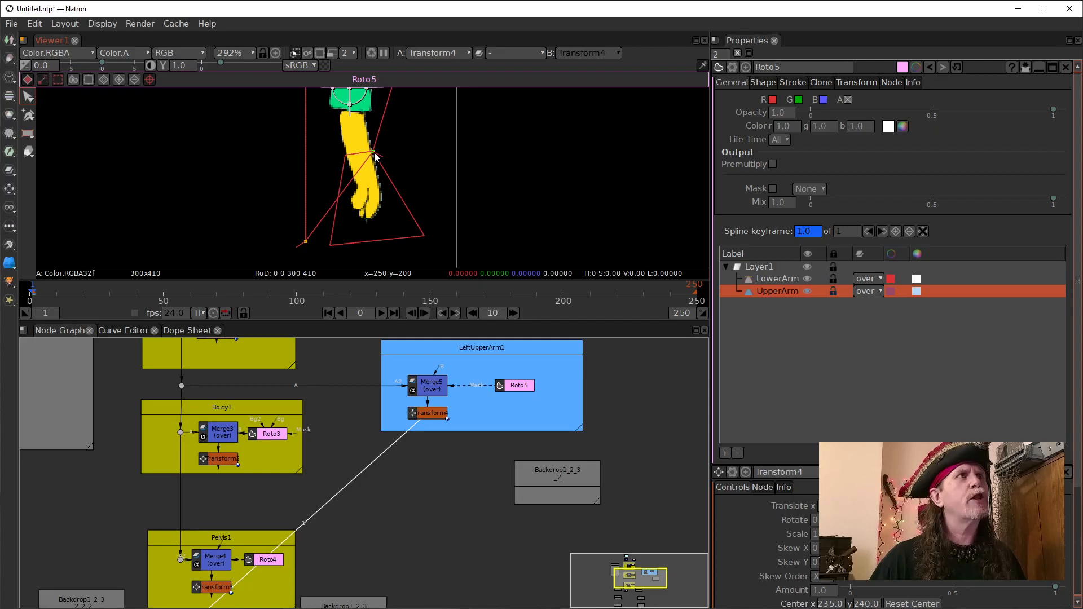
left_click_drag(305, 241, 344, 158)
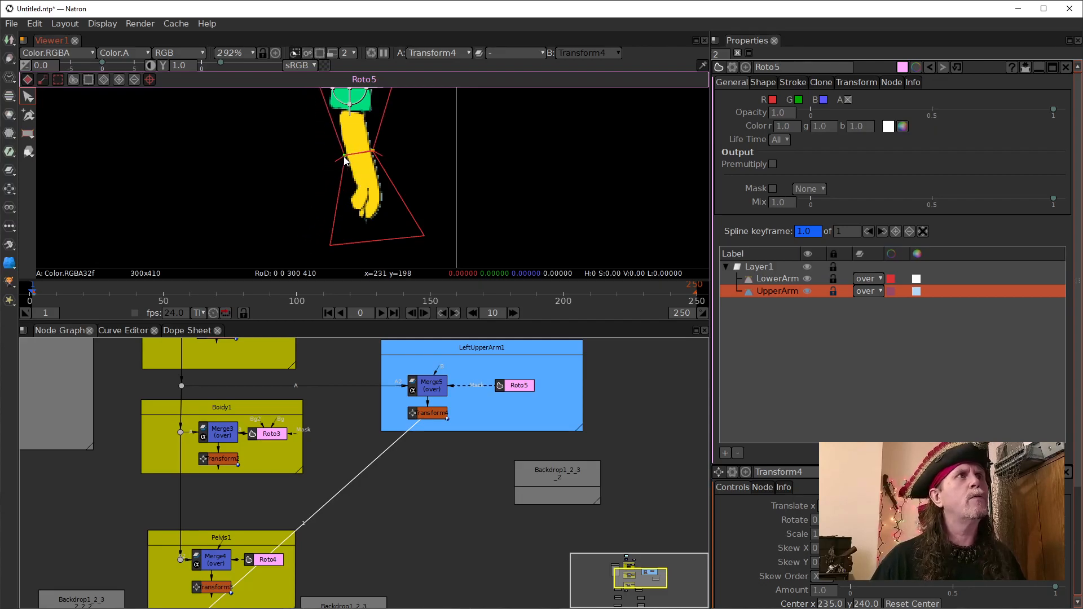
left_click_drag(434, 148, 426, 231)
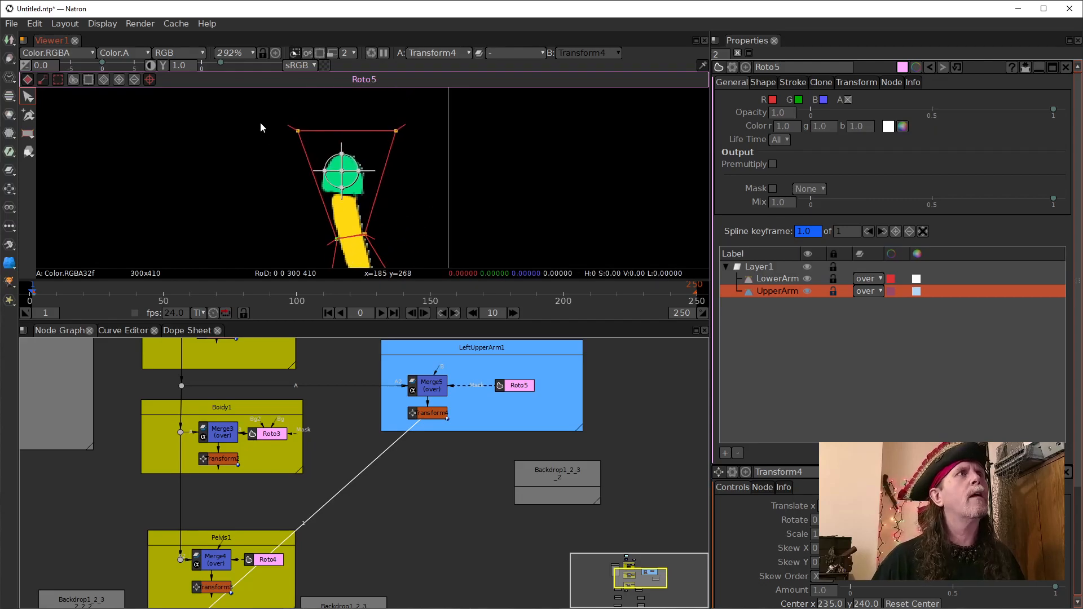
left_click_drag(297, 132, 292, 143)
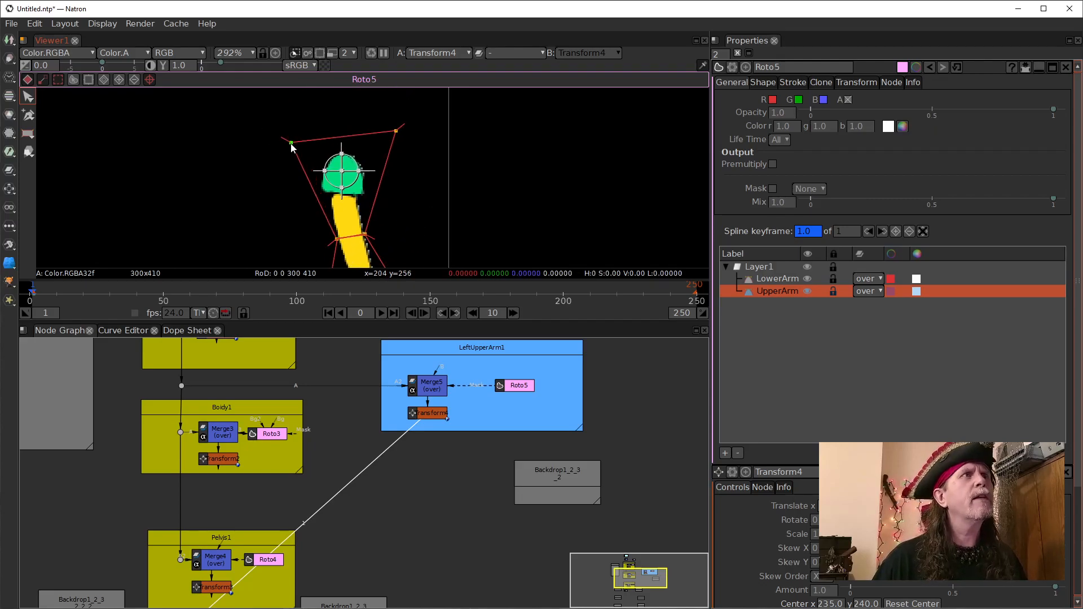
left_click_drag(384, 132, 378, 136)
- Bow UpperArm's lower edge downward into a rounded curve across the elbow
scroll(360, 196, "up", 3)
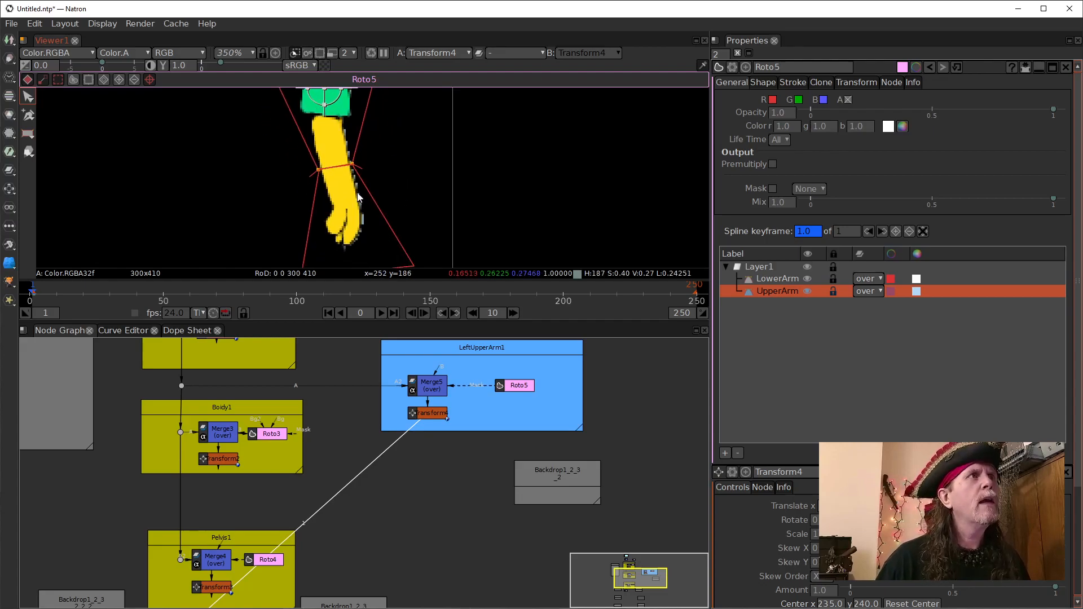
left_click(28, 116)
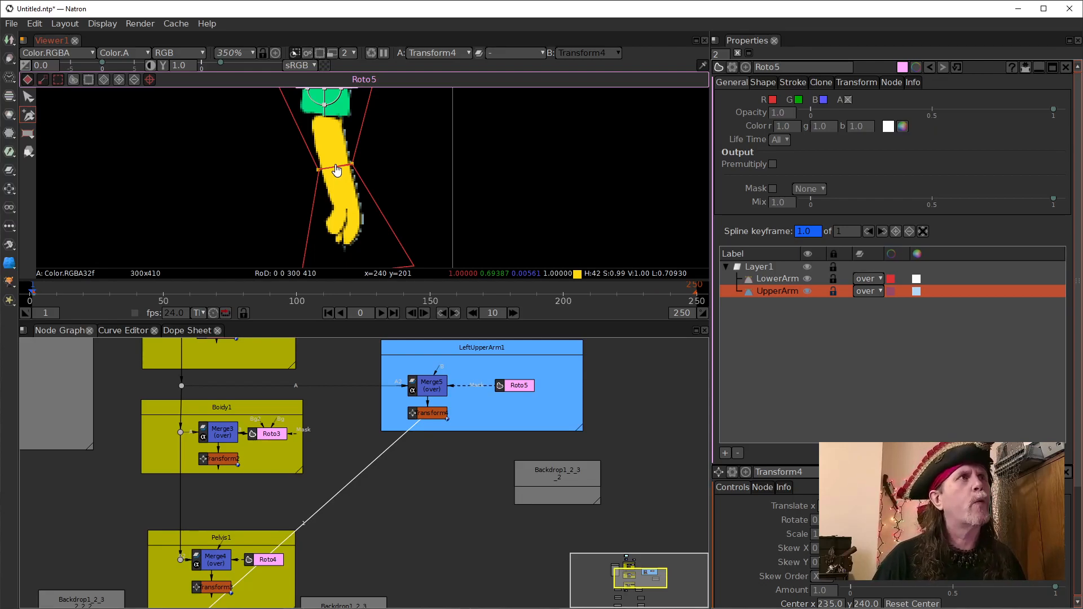
left_click(29, 98)
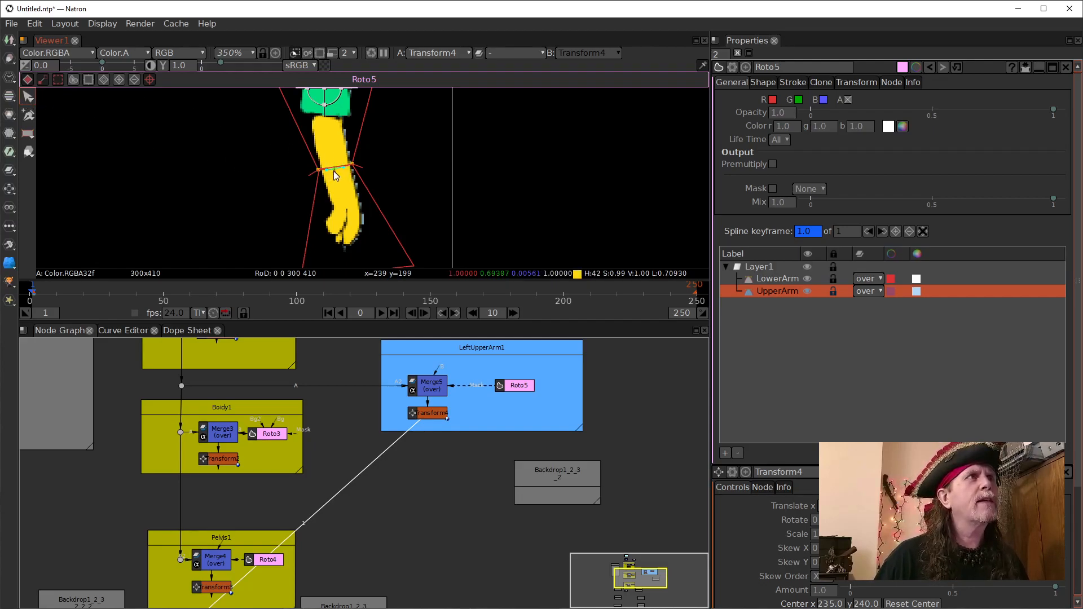
mouse_move(338, 184)
left_mouse_down()
mouse_move(321, 197)
mouse_move(339, 191)
left_mouse_up()
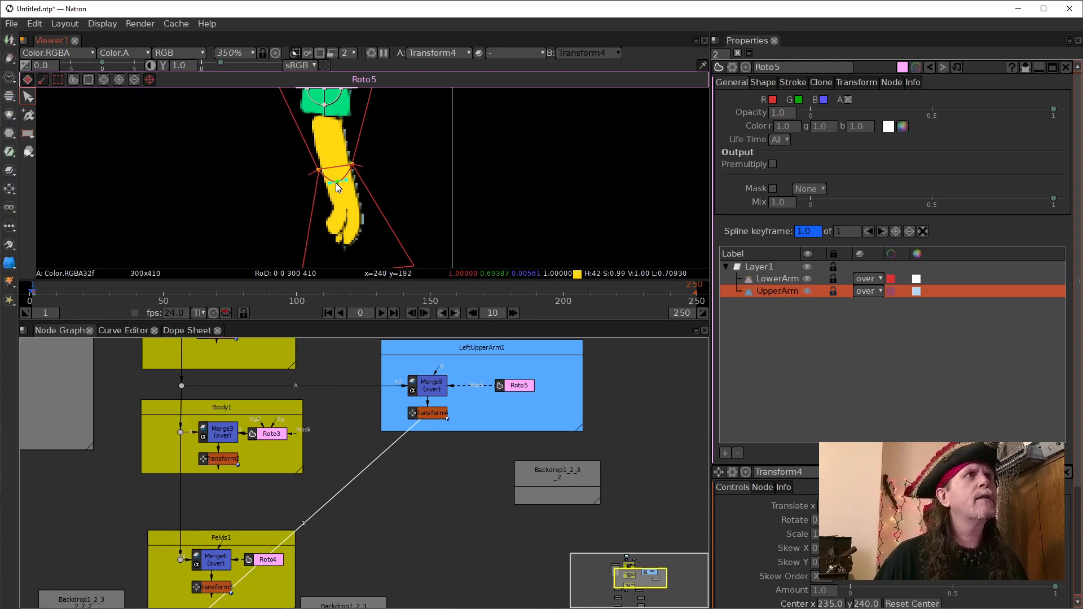
- Add a point on LowerArm's upper edge and bow that edge upward into a rounded curve overlapping the elbow
left_click_drag(404, 174, 395, 219)
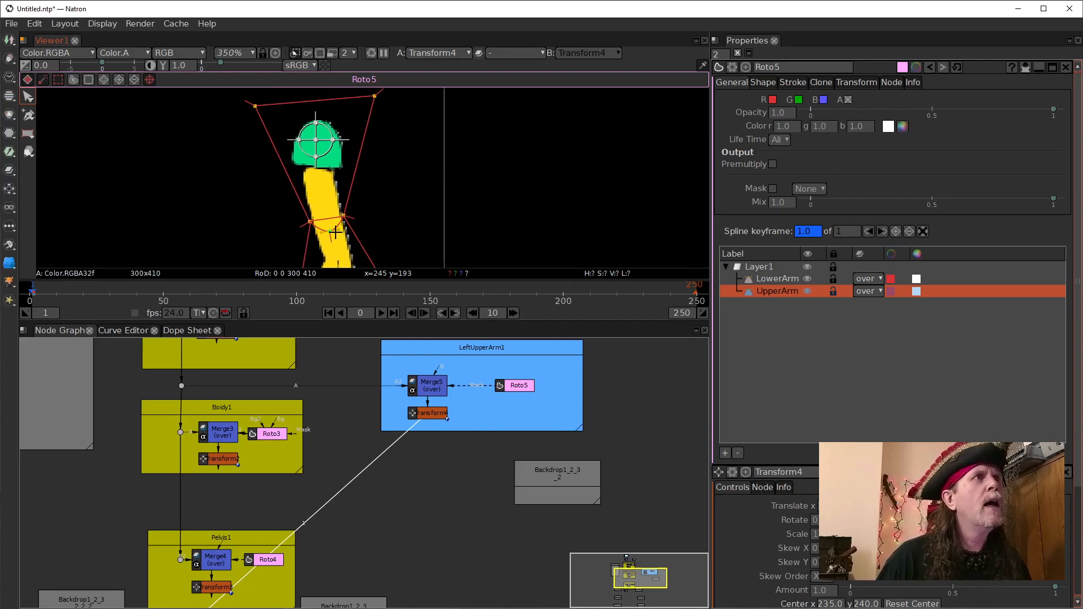
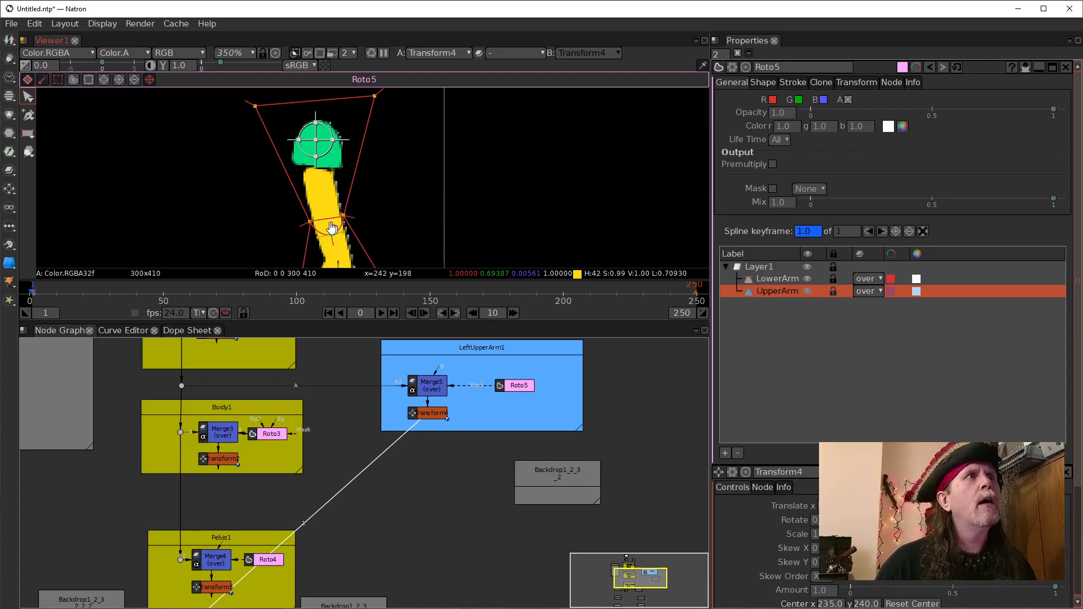
left_click(362, 252)
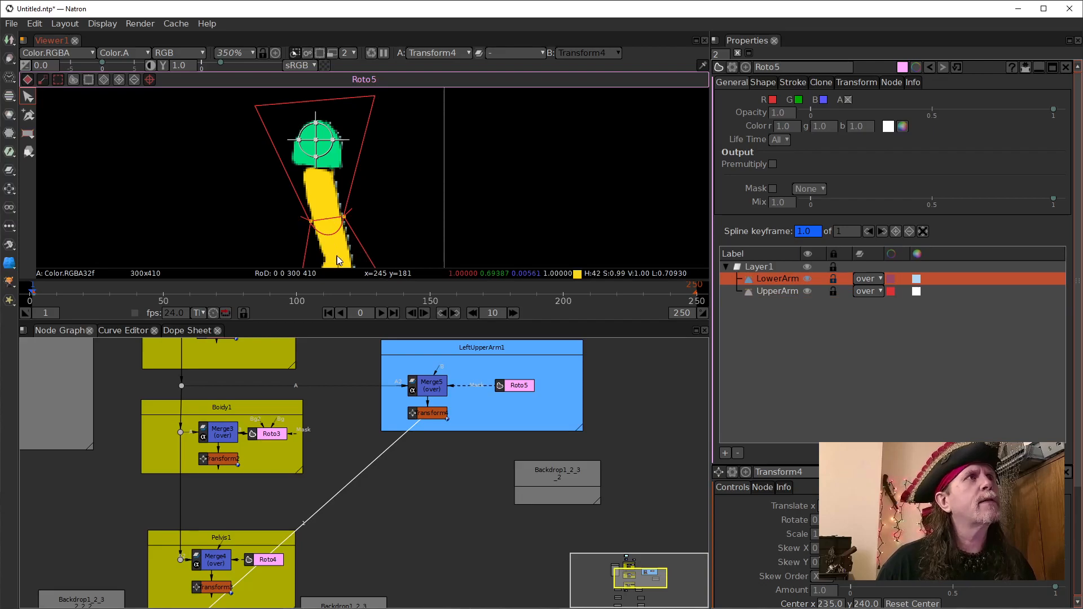
left_click(28, 118)
left_click(330, 220)
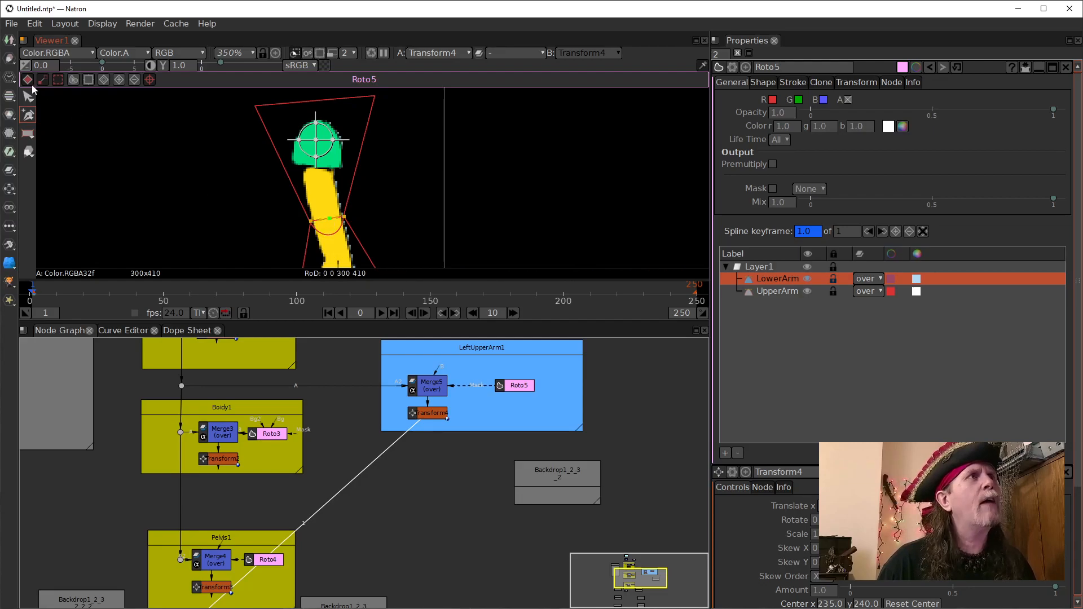
left_click(29, 100)
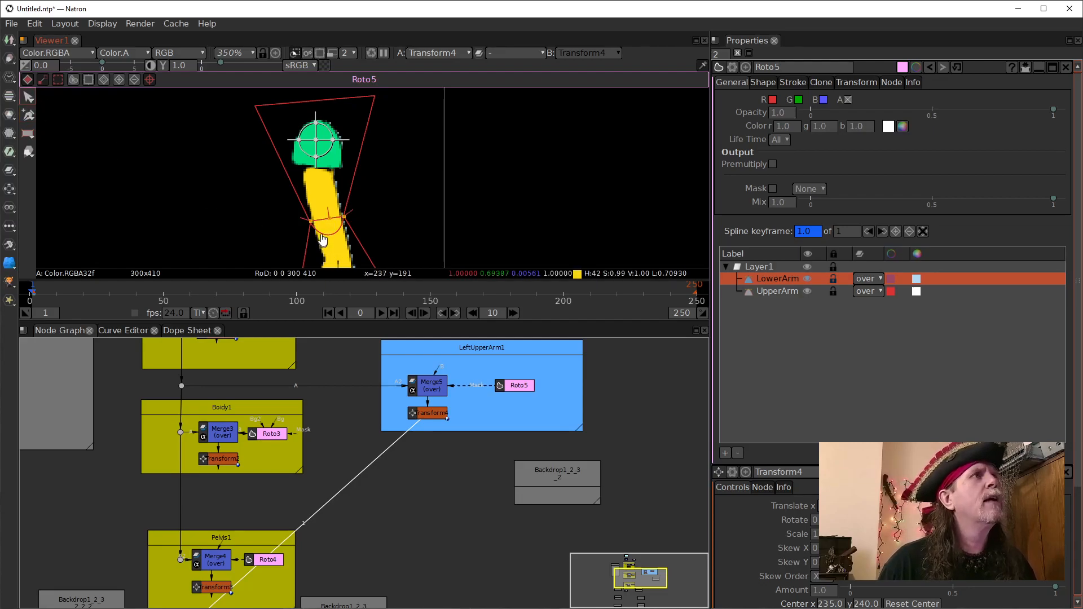
left_click(322, 199)
mouse_move(325, 201)
left_mouse_down()
mouse_move(316, 216)
mouse_move(312, 194)
left_mouse_up()
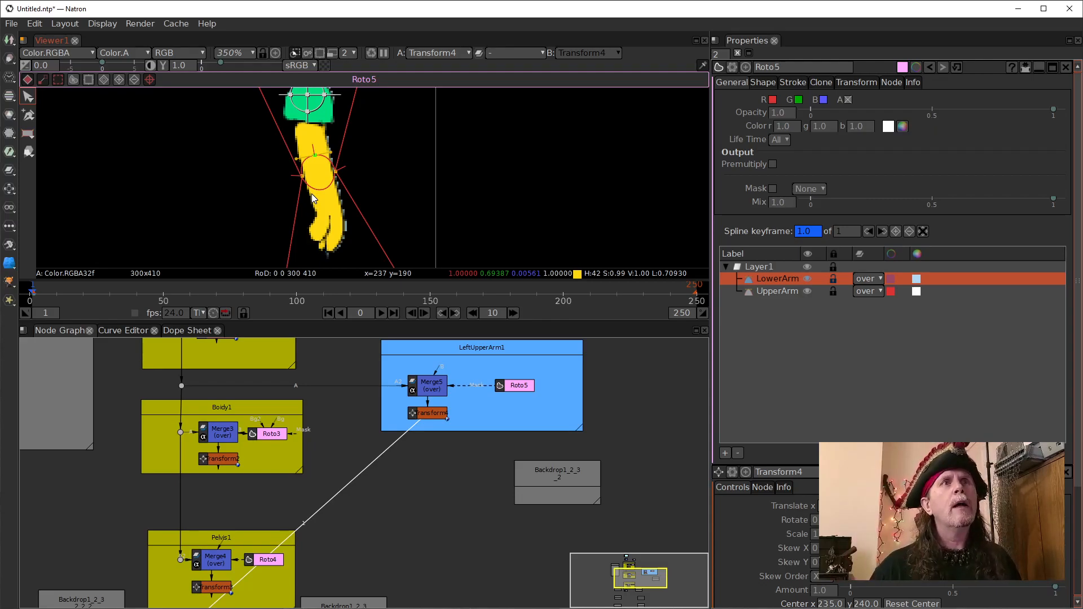
- Insert a dot in the connection feeding Merge5 and place it just outside the LeftUpperArm1 backdrop
left_click_drag(502, 453, 321, 509)
left_click(423, 404)
left_click_drag(383, 254, 378, 200)
scroll(377, 203, "down", 1)
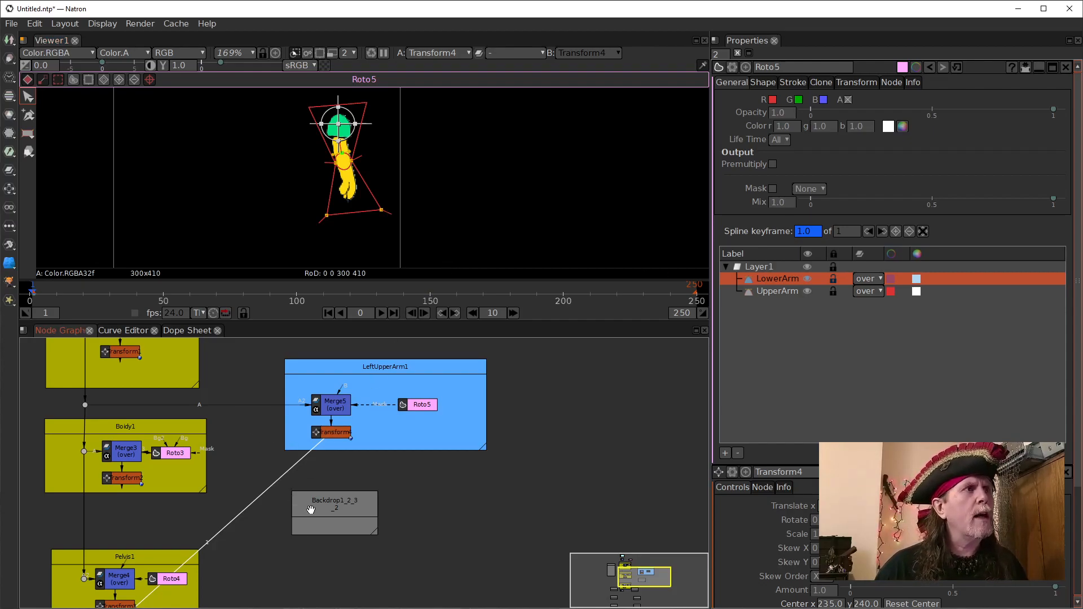
left_click_drag(311, 509, 317, 495)
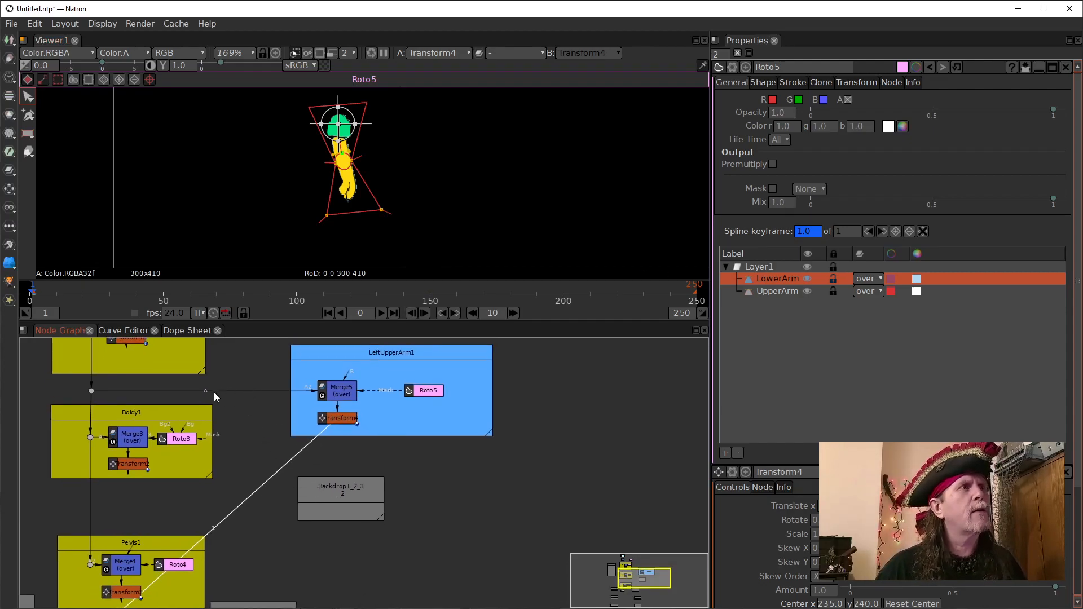
left_click_drag(210, 392, 248, 391)
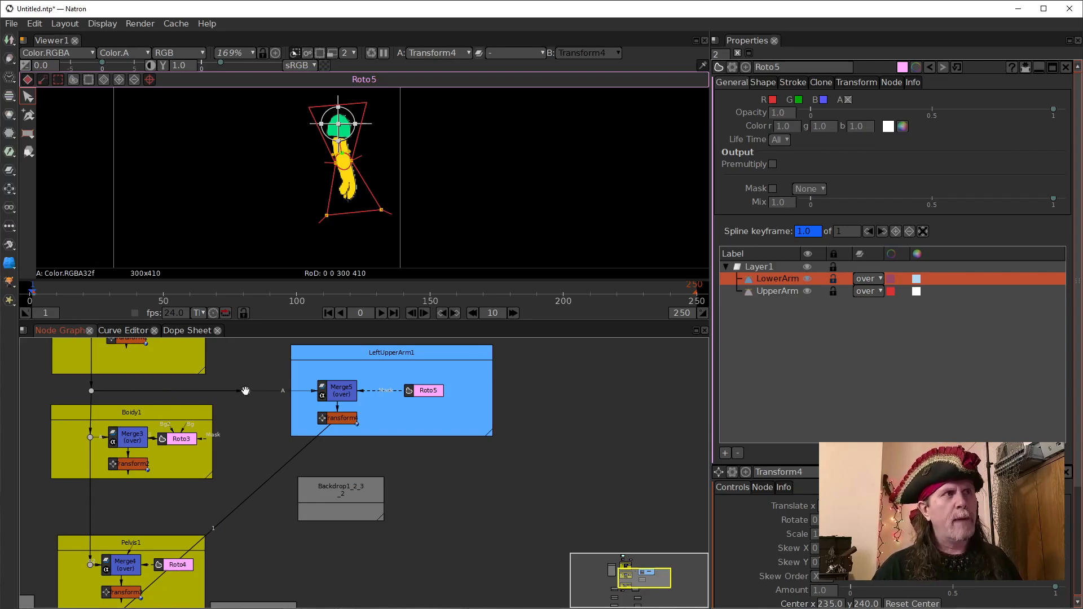
key("Delete")
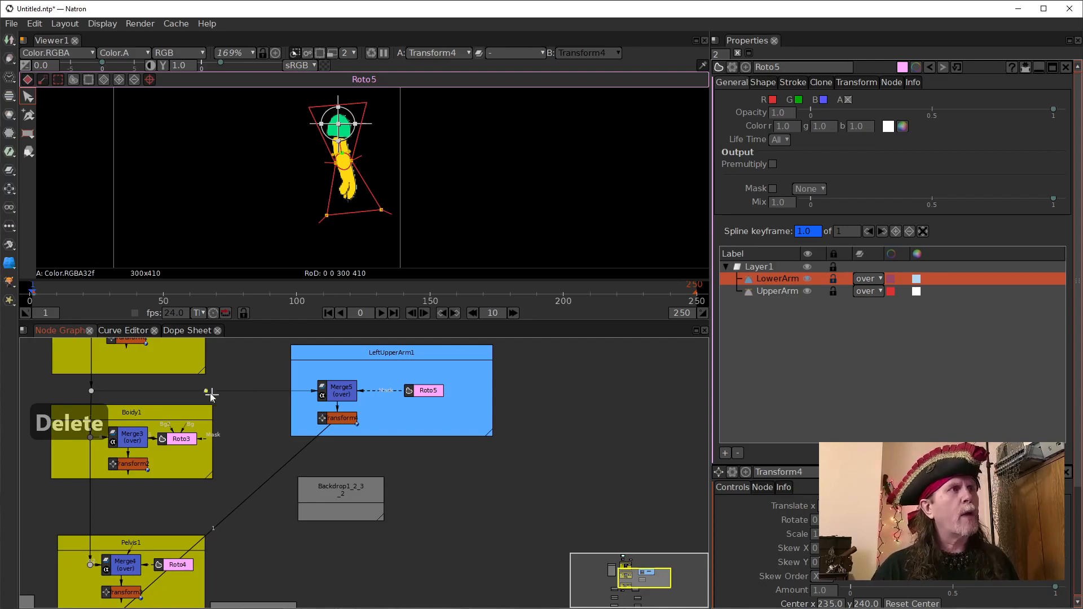
left_click_drag(204, 389, 255, 391)
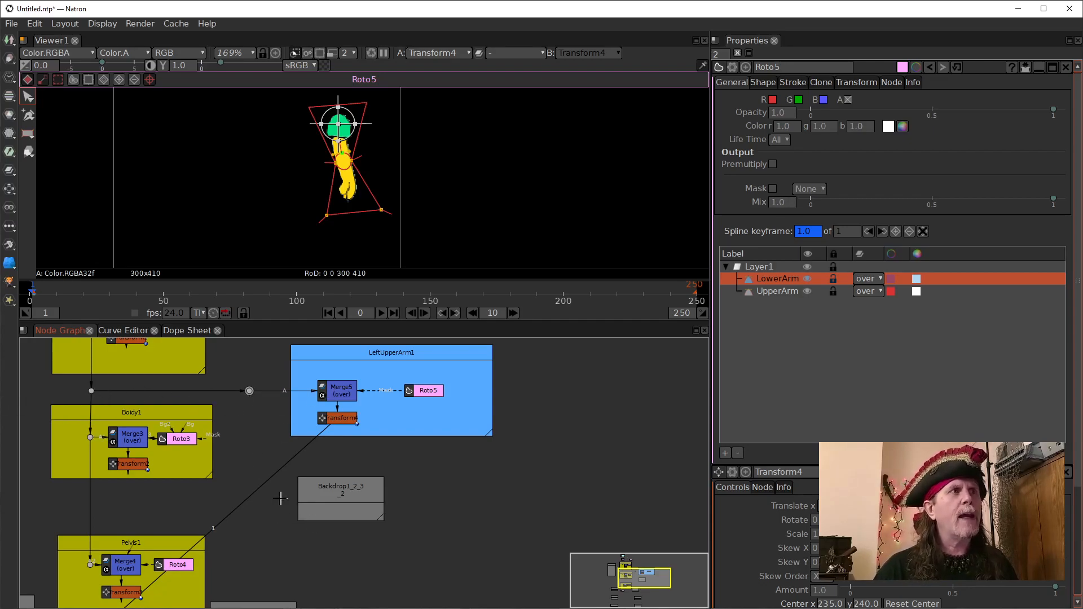
- Delete the empty Backdrop1_2_3_2 below the LeftUpperArm1 backdrop
left_click_drag(379, 518, 475, 596)
left_click(384, 498)
key("Delete")
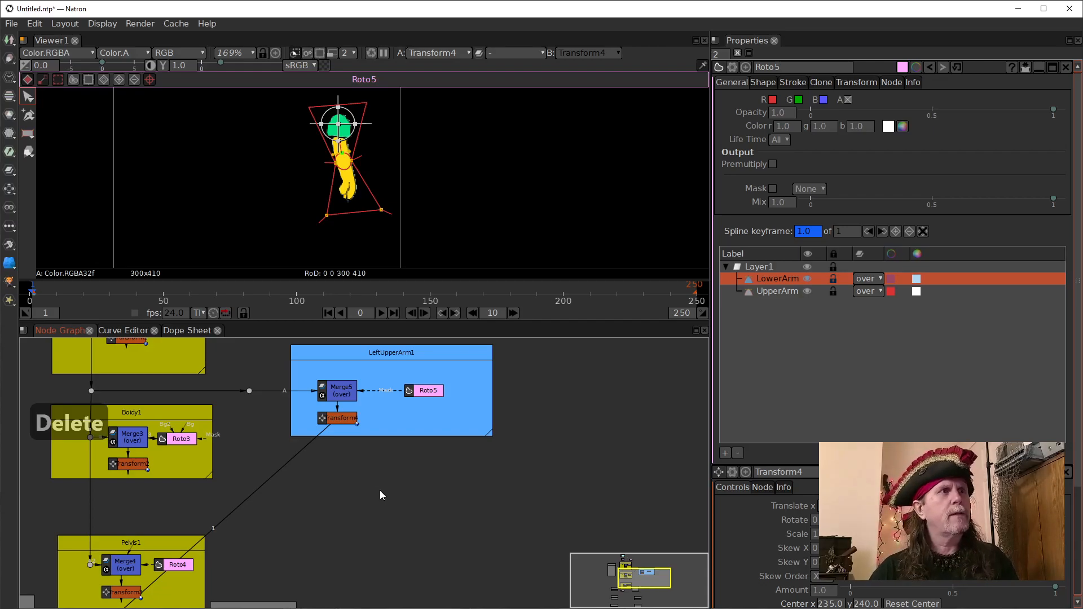
- Duplicate the LeftUpperArm1 backdrop with its Merge, Roto and Transform nodes and place the copy directly below the original
left_click(389, 371)
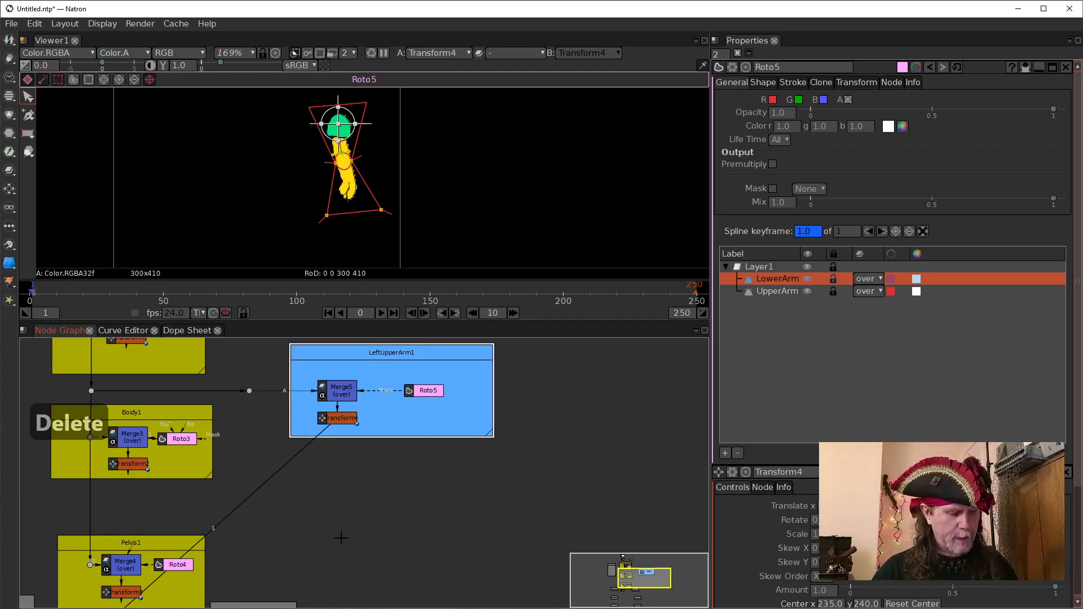
key("alt+c")
left_click_drag(397, 353, 395, 355)
left_click(401, 509)
mouse_move(402, 509)
left_mouse_down()
mouse_move(382, 509)
mouse_move(391, 499)
left_mouse_up()
- Rename the duplicated backdrop as LeftLowerArm1 and close the Roto5 settings
double_click(382, 509)
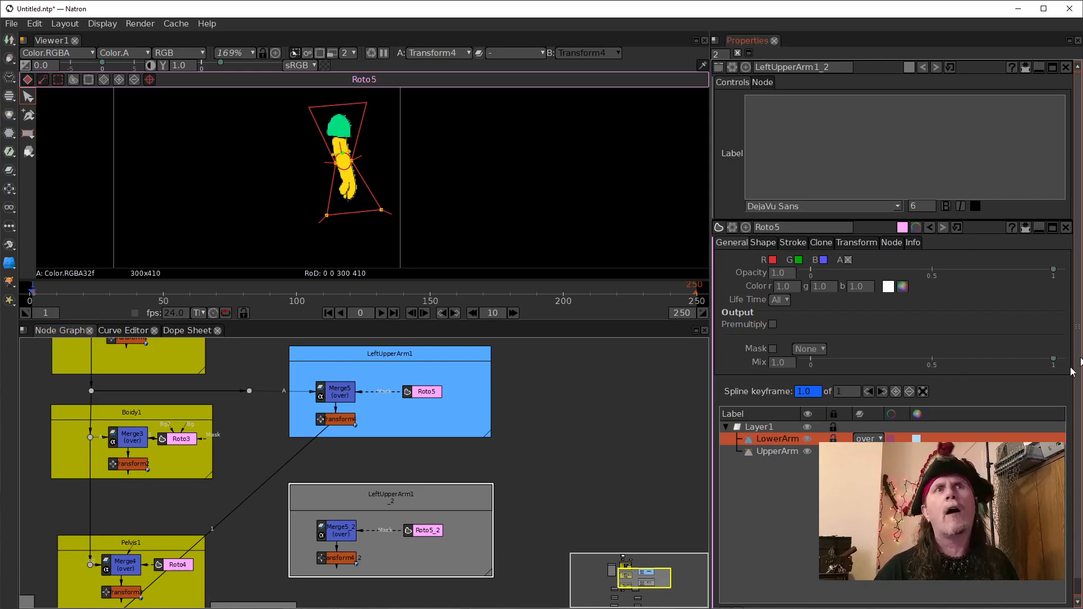
left_click(1065, 228)
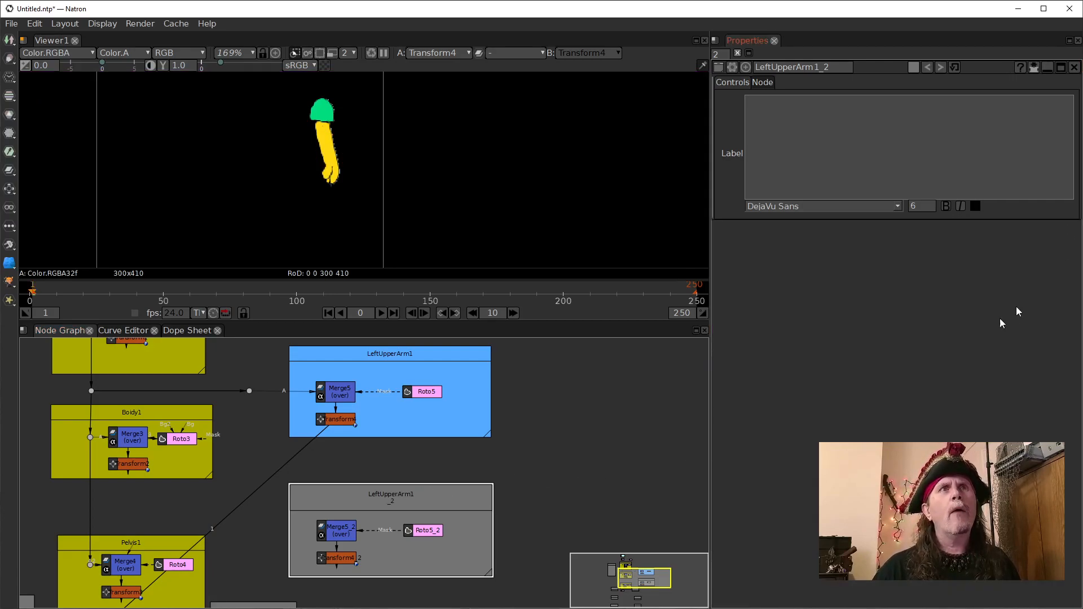
left_click_drag(358, 495, 353, 494)
left_click(811, 68)
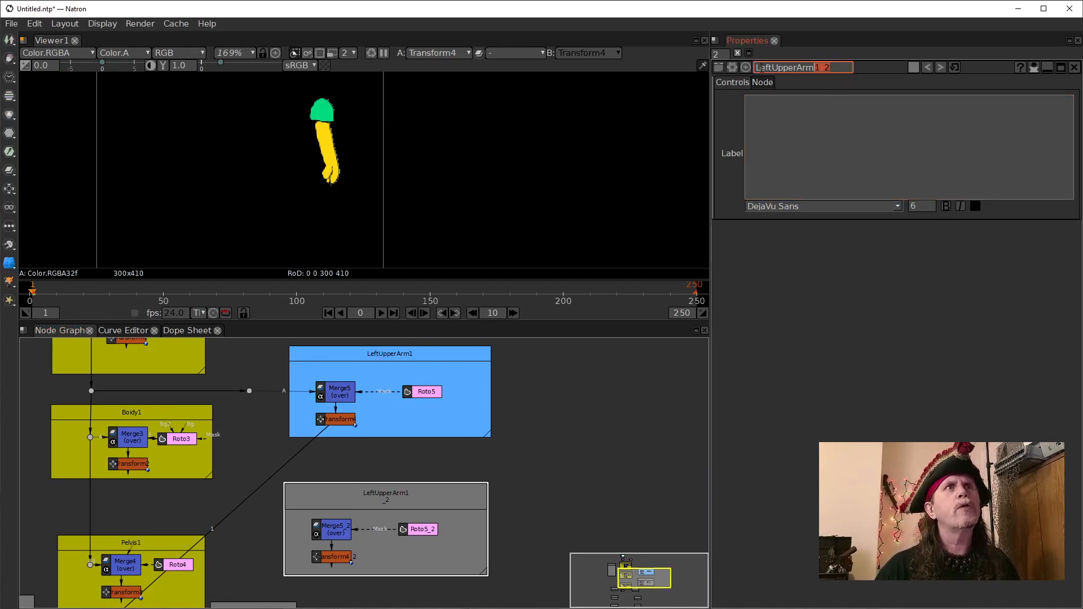
left_click_drag(756, 67, 782, 68)
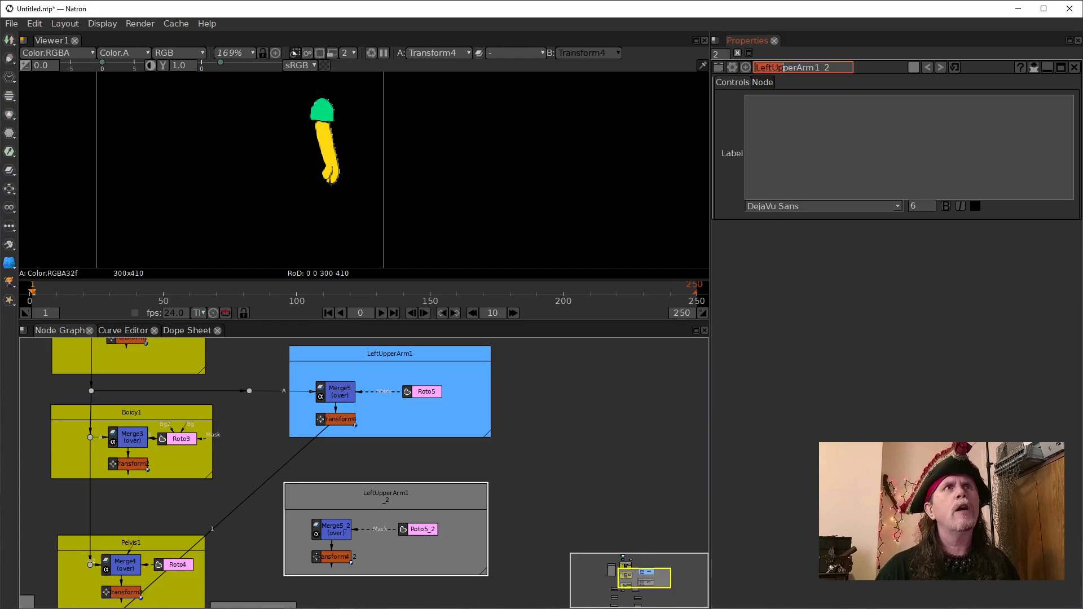
left_click(790, 68)
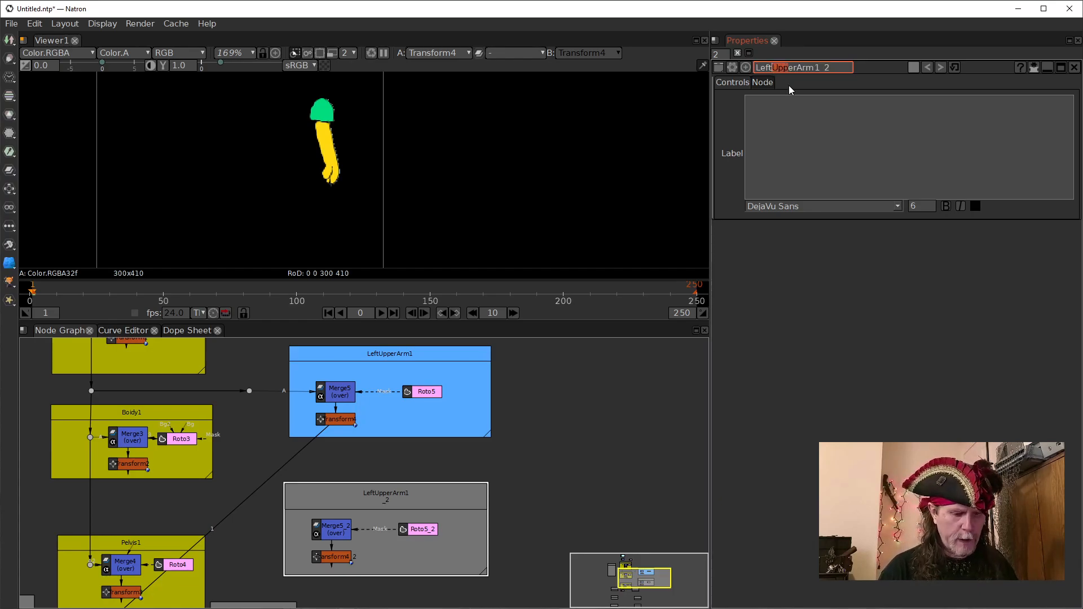
type("Low")
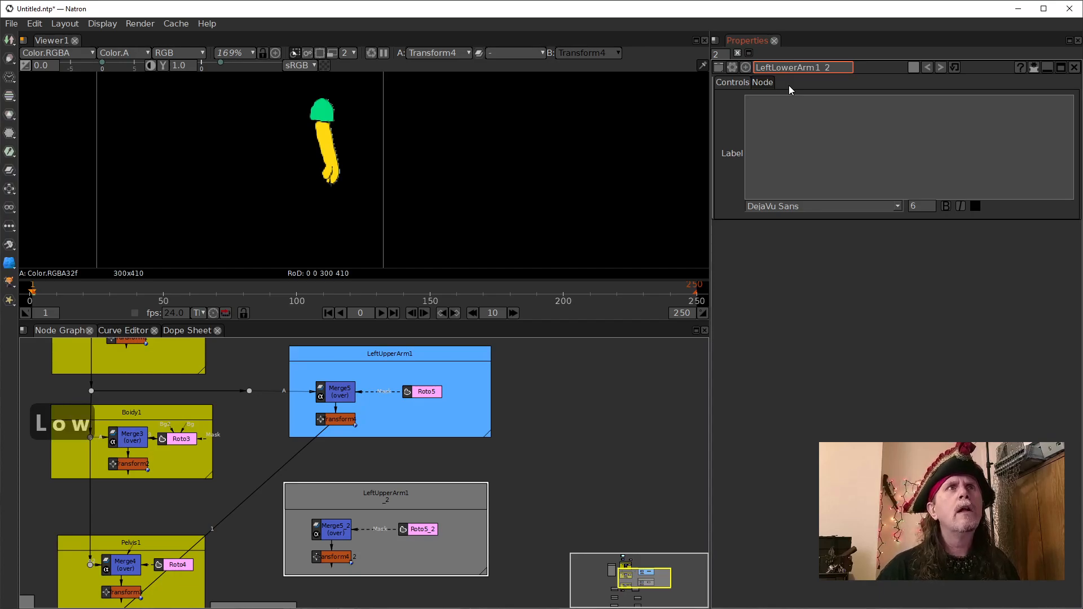
left_click(612, 443)
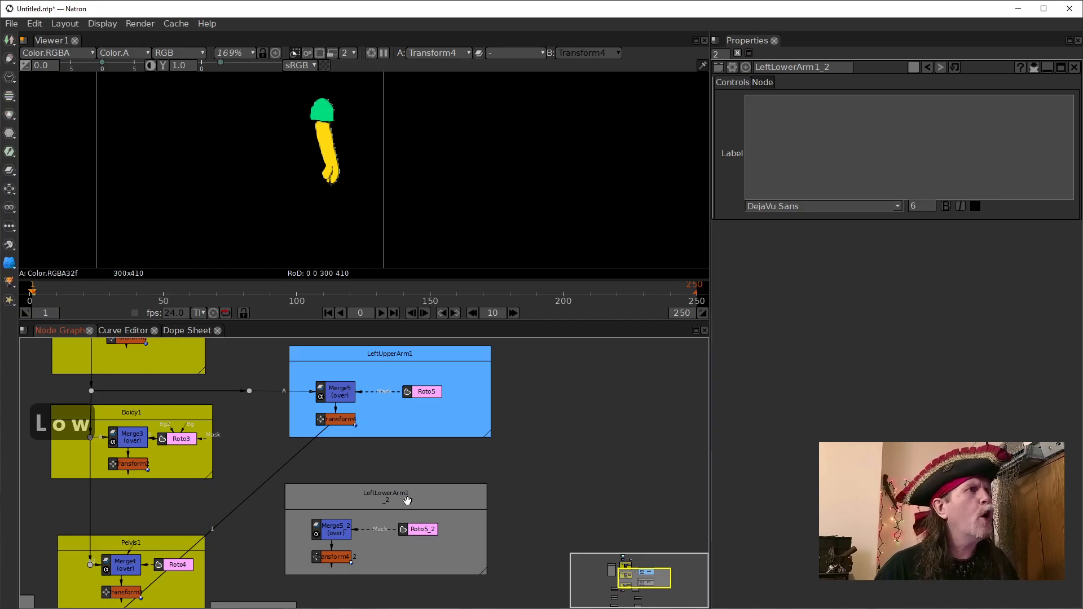
left_click(405, 500)
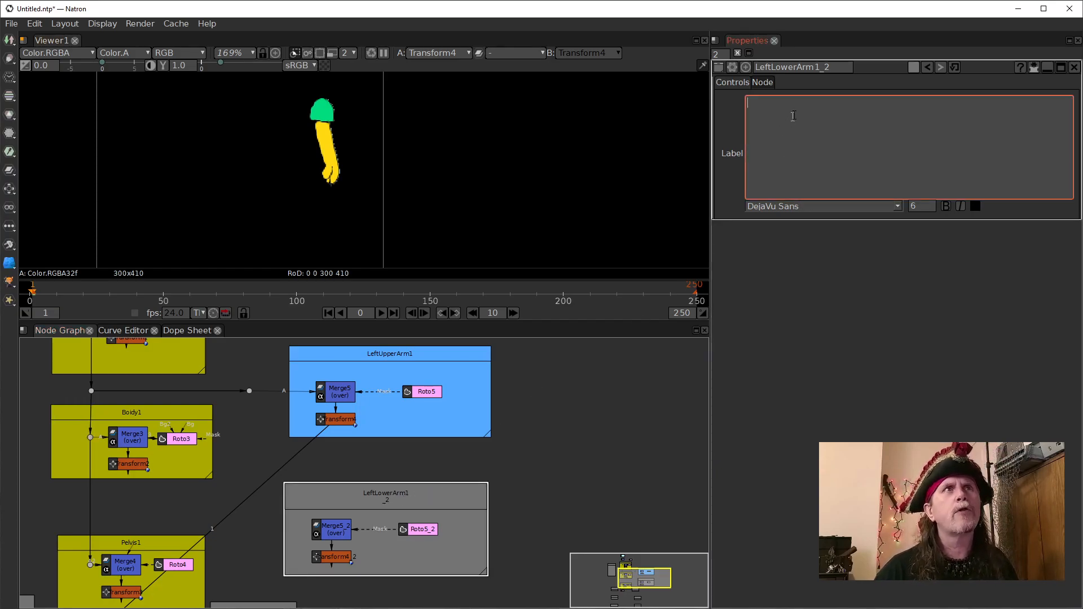
left_click(834, 68)
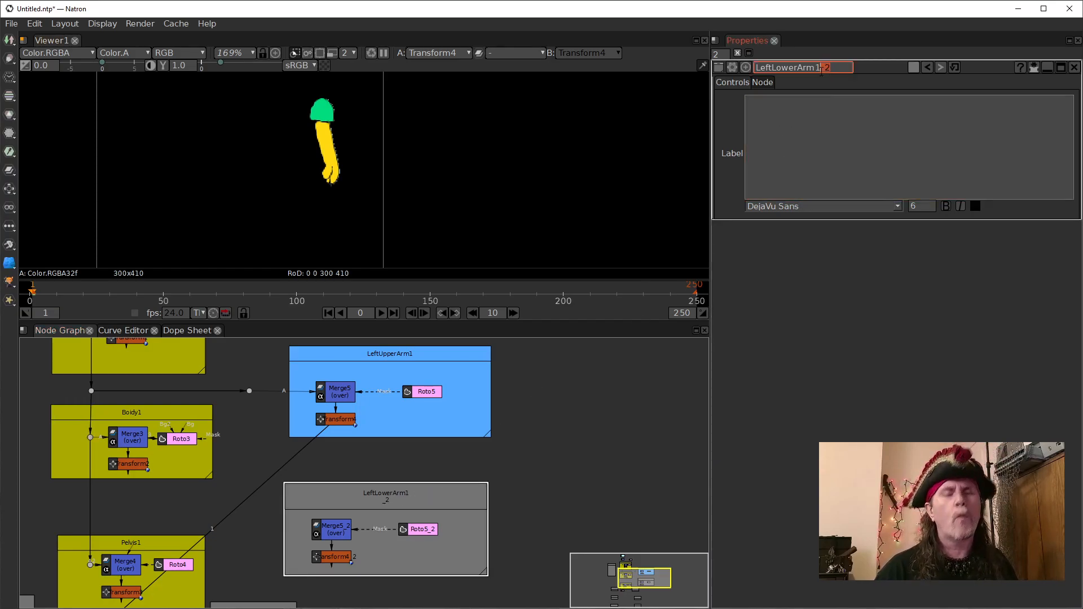
key("Delete")
left_click(561, 460)
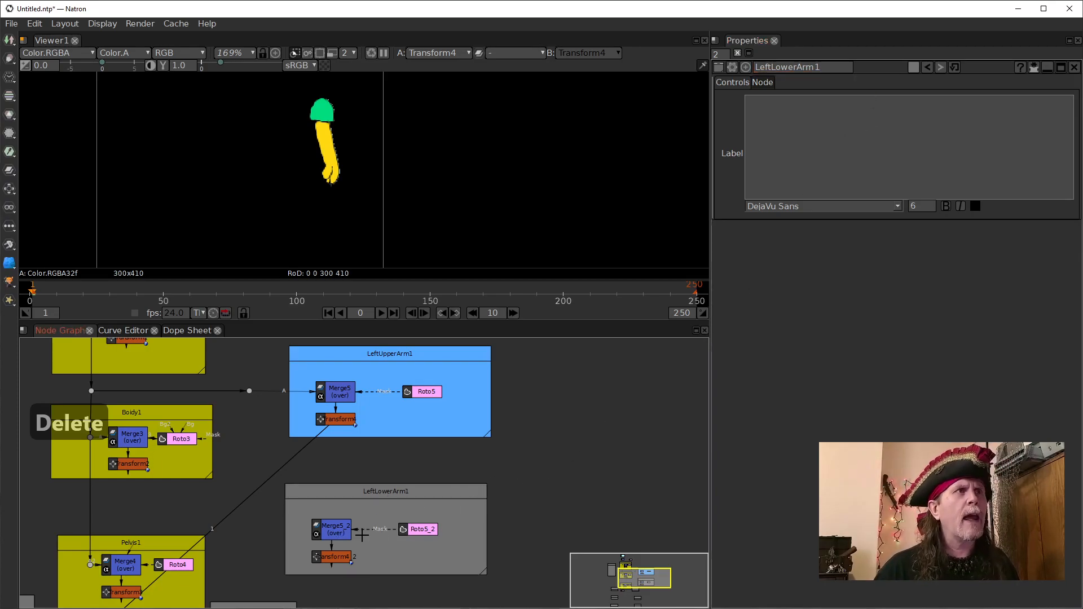
- Open the Roto5_2 settings and connect Merge5_2's B input to the dot beside the LeftUpperArm1 backdrop
double_click(428, 529)
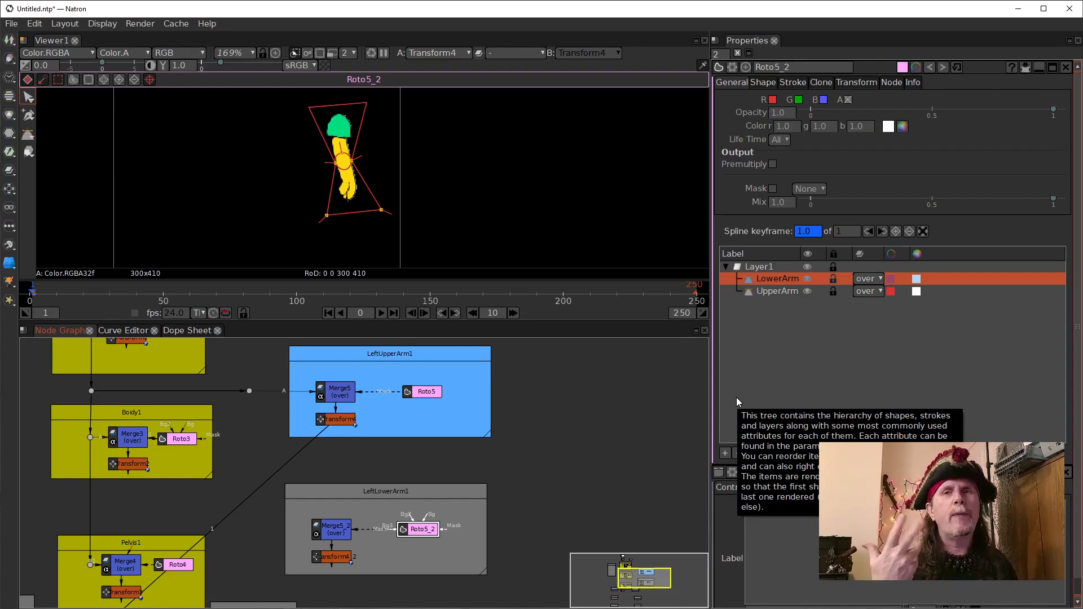
left_click(425, 393)
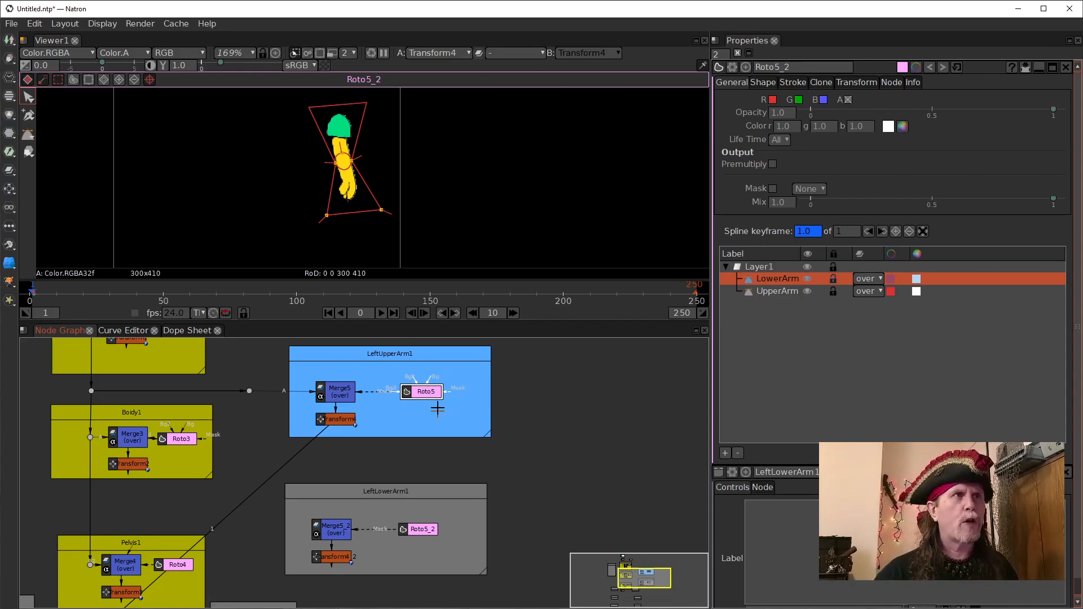
left_click(422, 531)
left_click(339, 530)
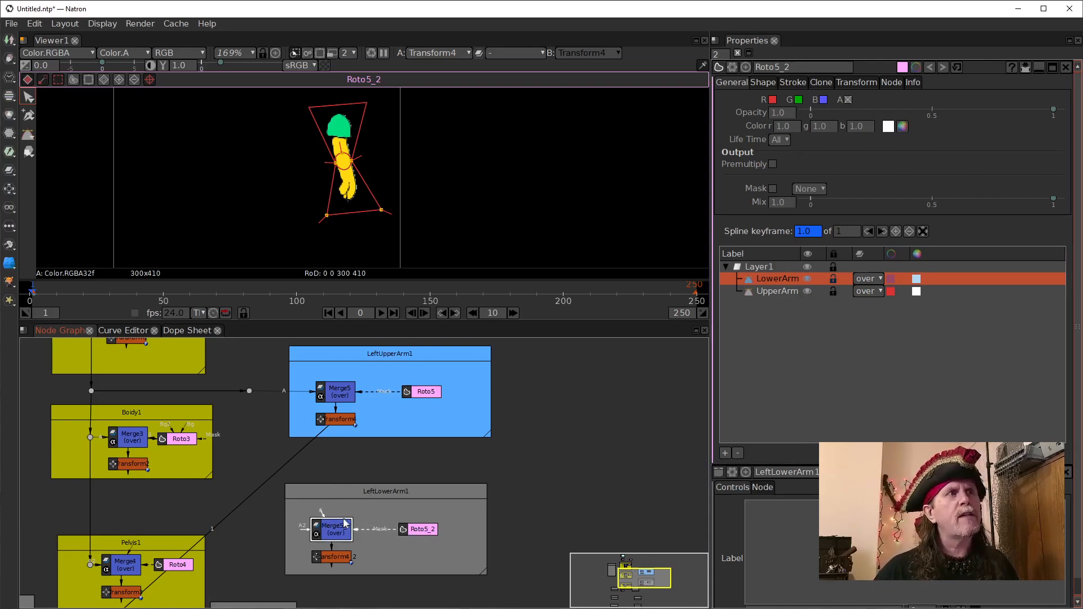
left_click_drag(343, 513, 249, 391)
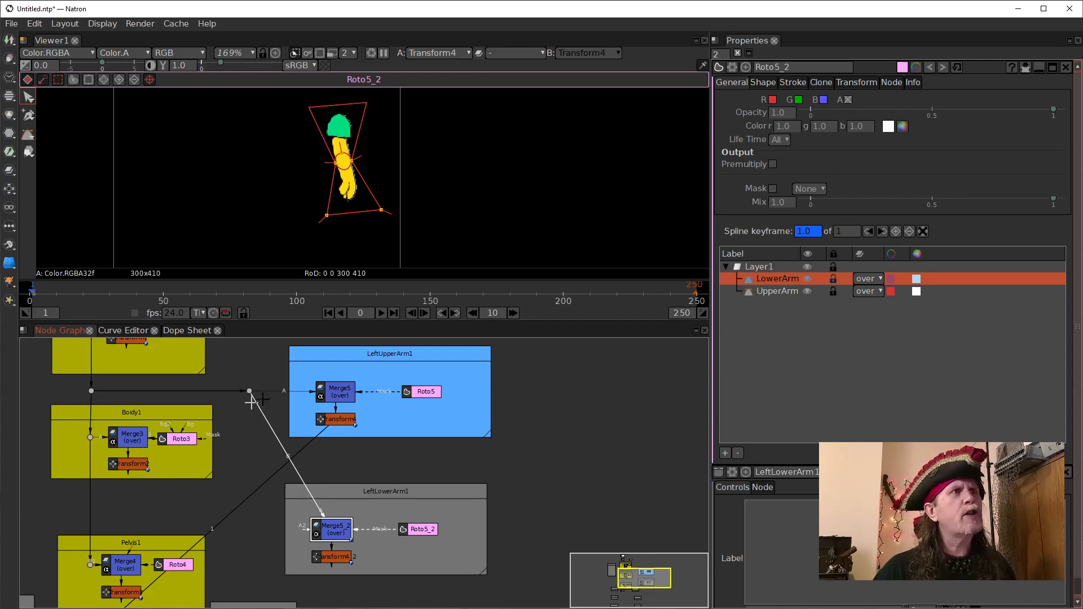
left_click(333, 379)
left_click_drag(333, 367, 331, 358)
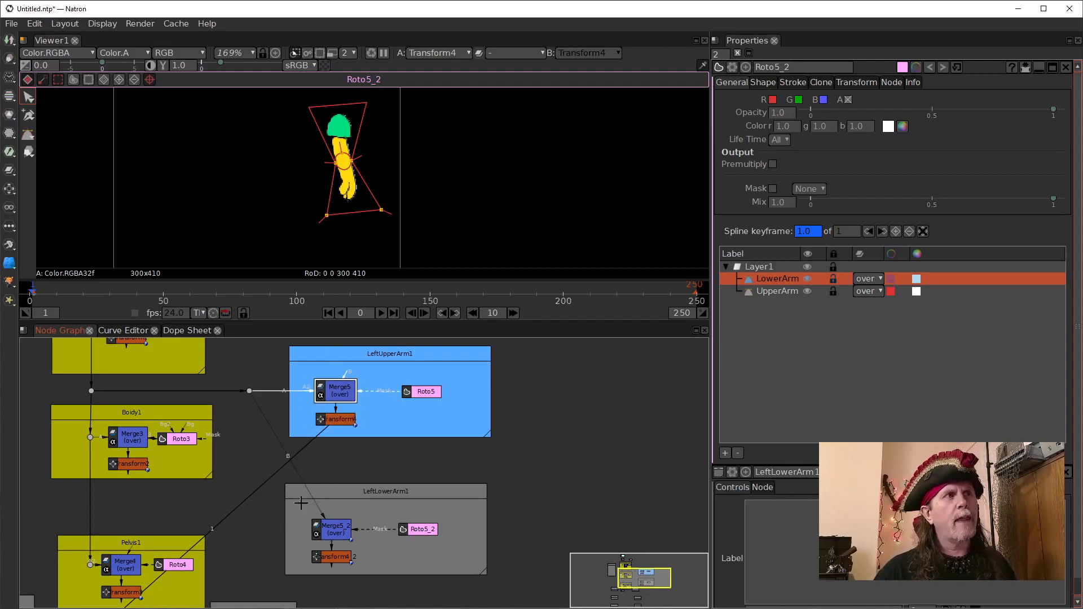
- Offset the LeftUpperArm1 and LeftLowerArm1 backdrops from each other and align the shared dot vertically above Merge5_2
middle_click(376, 563)
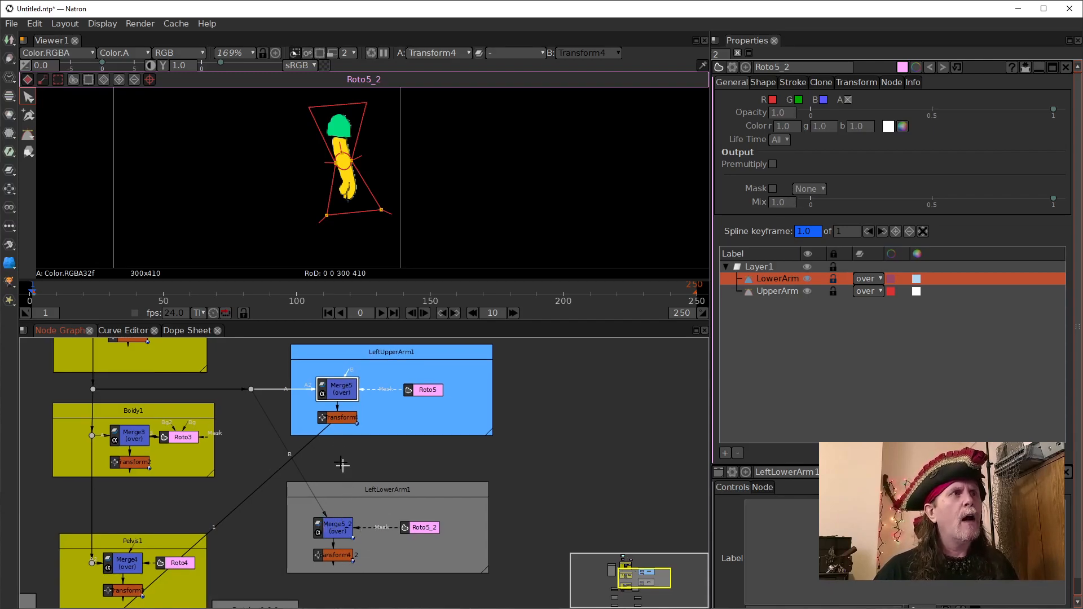
left_click_drag(392, 354, 446, 357)
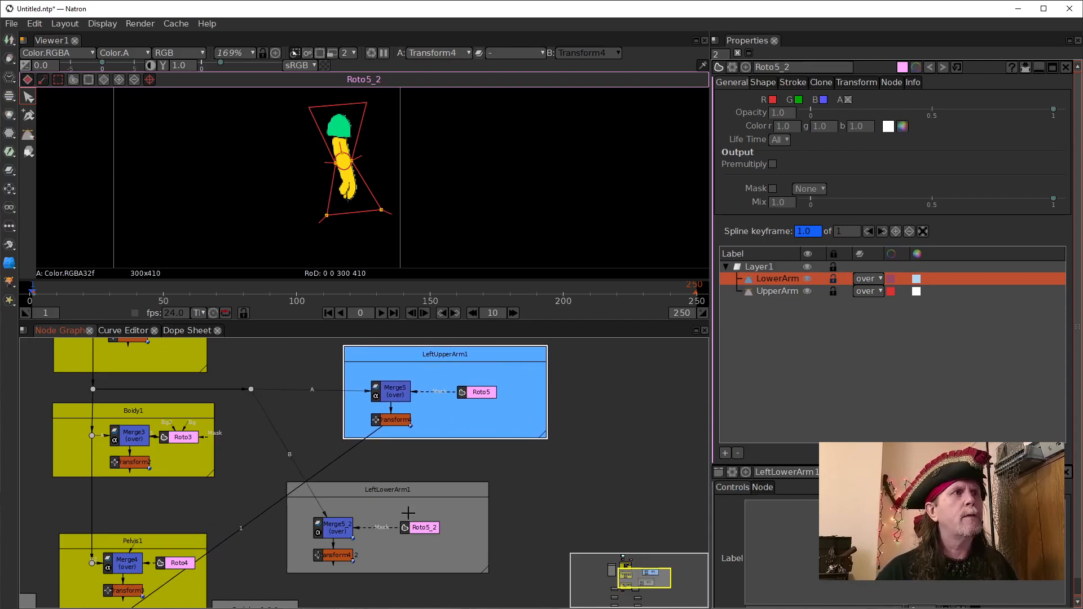
left_click_drag(410, 494, 381, 497)
left_click_drag(246, 391, 299, 393)
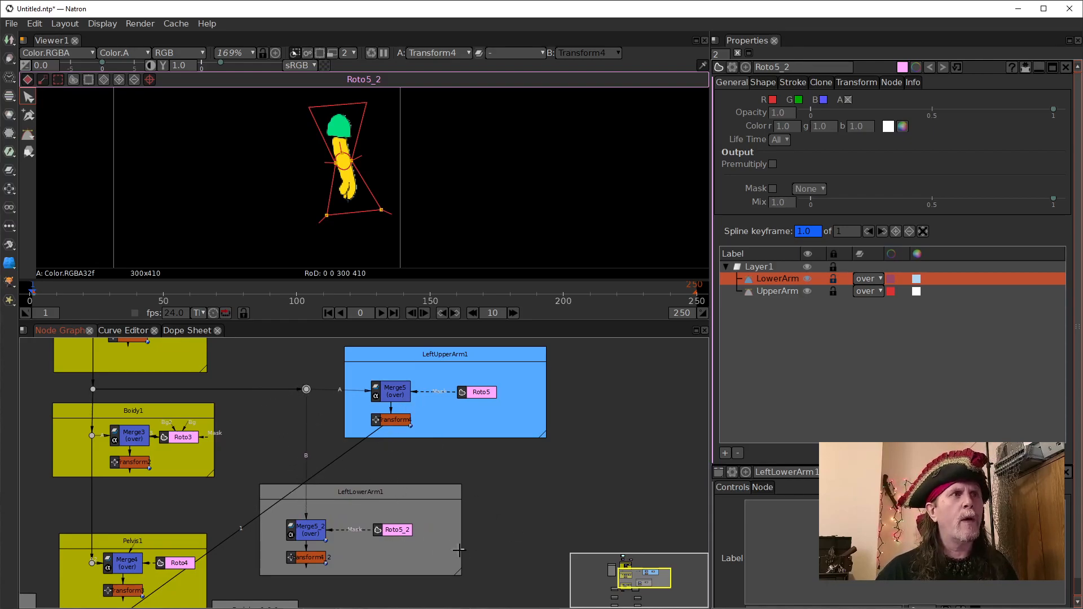
- Widen the LeftLowerArm1 backdrop and move Roto5_2 farther away from Merge5_2 inside it
left_click_drag(455, 574, 516, 553)
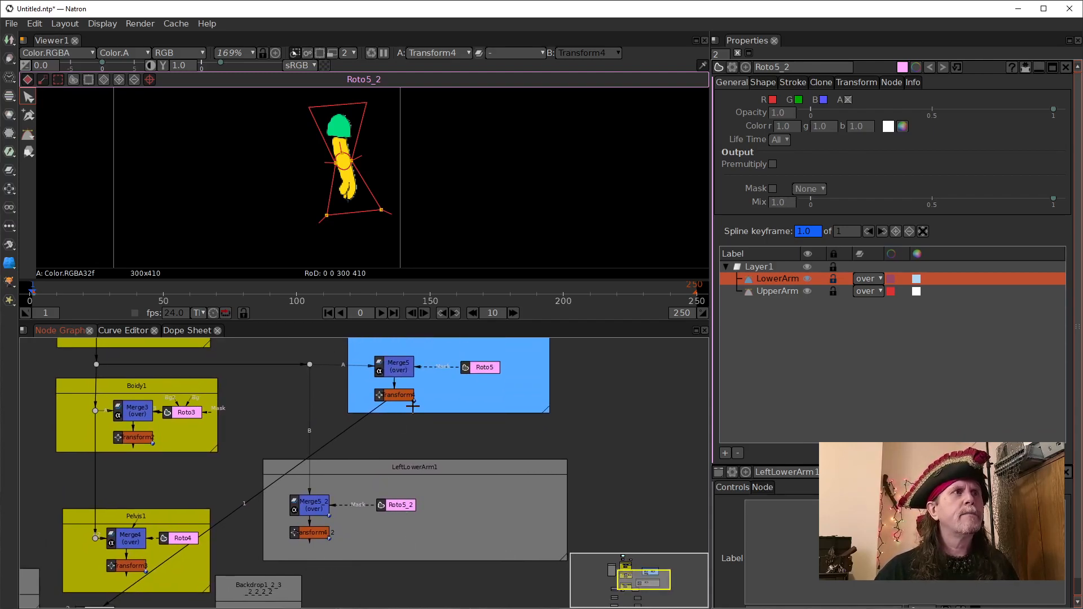
left_click_drag(395, 506, 479, 505)
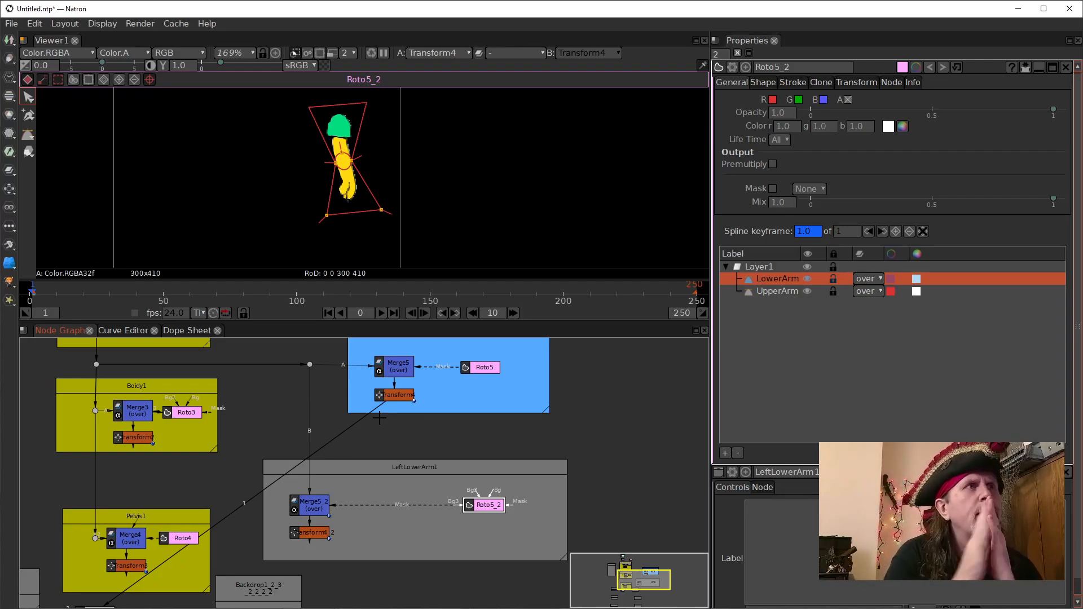
left_click(408, 373)
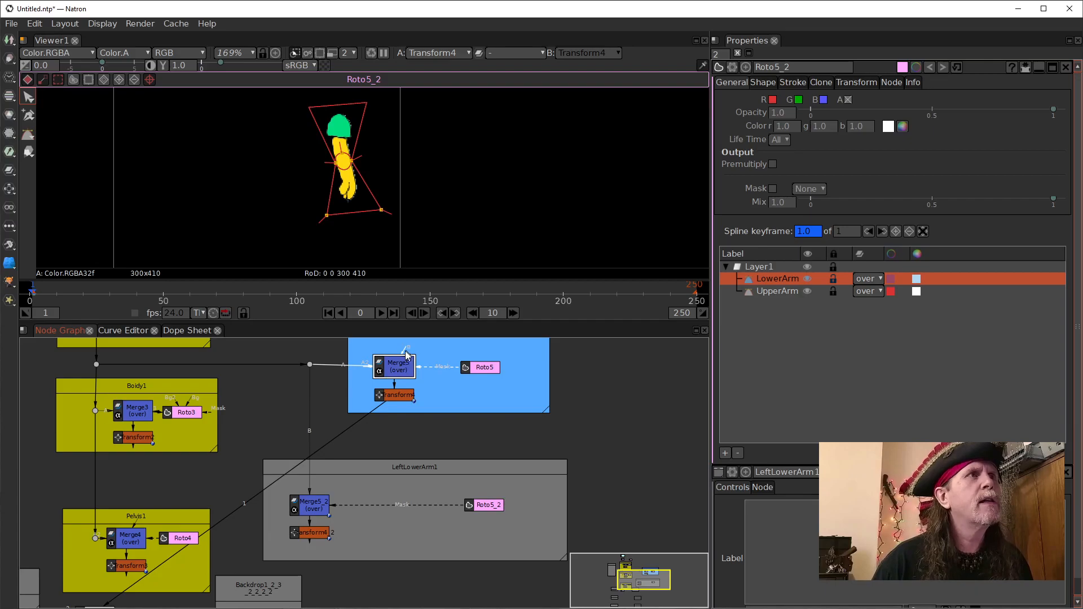
left_click_drag(404, 356, 404, 346)
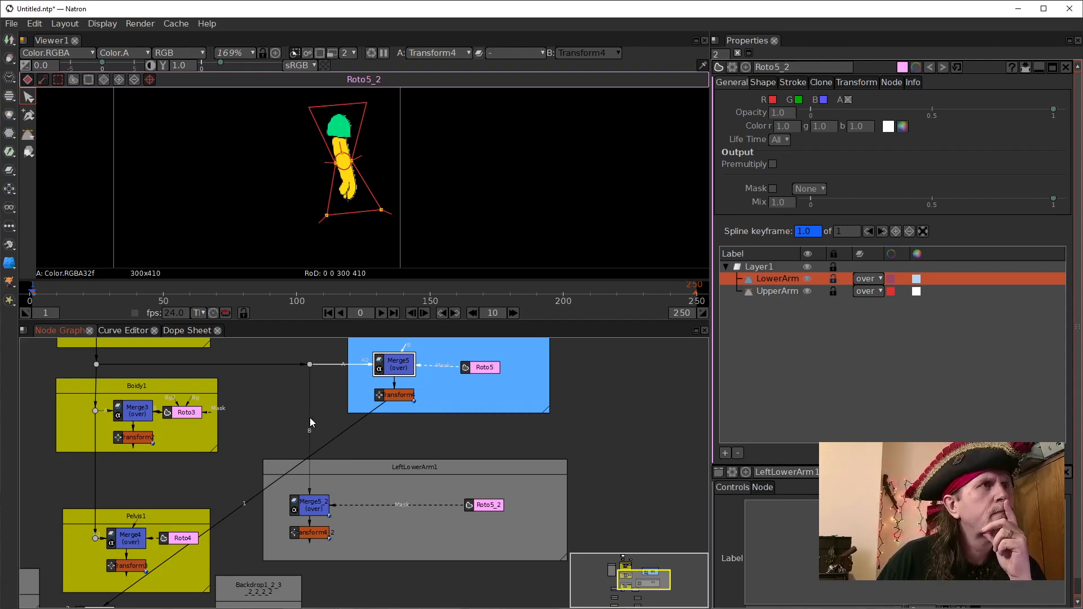
- Connect Merge5_2's B input to Transform4, open the Transform4 and Transform4_2 settings, and show Transform4_2 in the viewer
left_click_drag(310, 417, 398, 397)
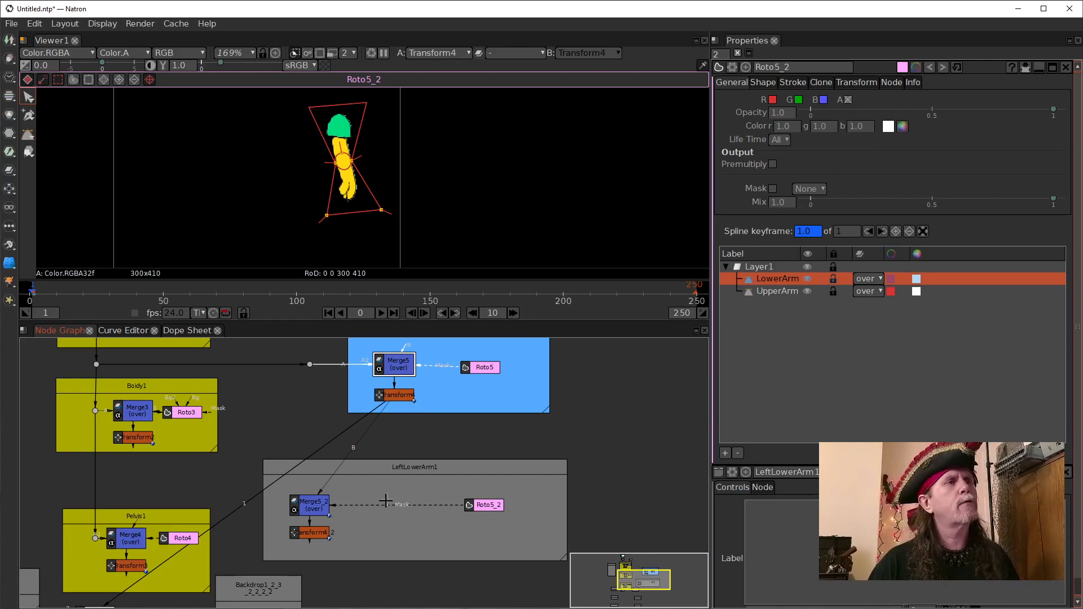
left_click(302, 508)
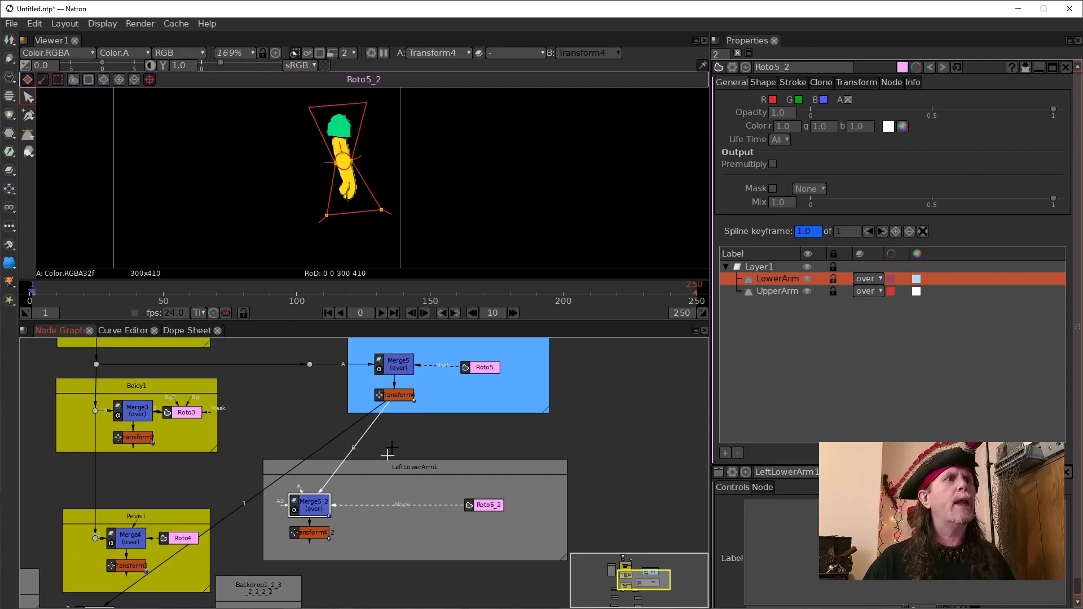
double_click(399, 397)
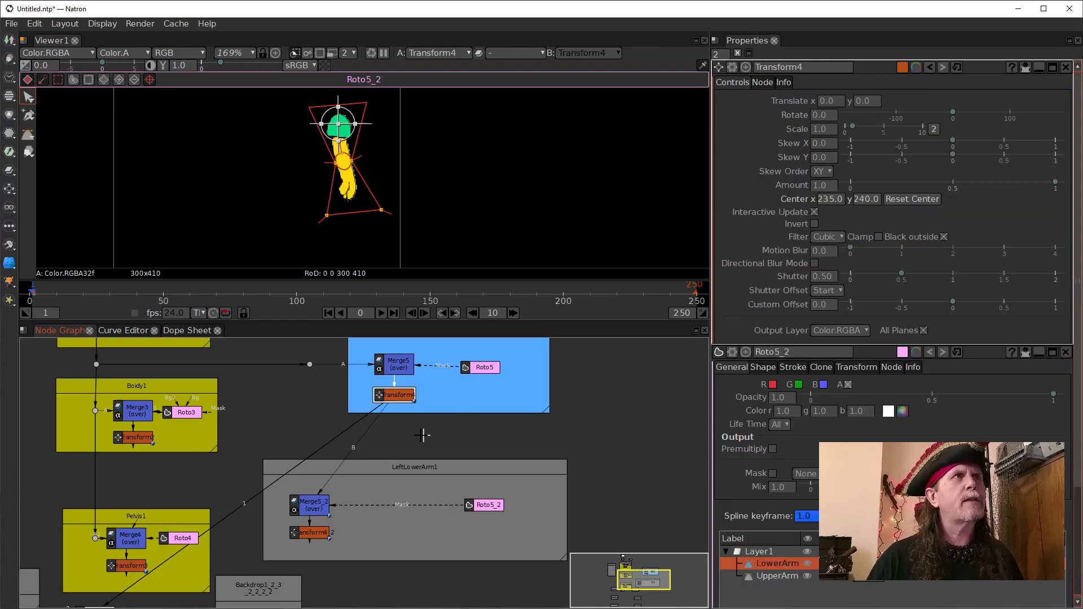
double_click(313, 536)
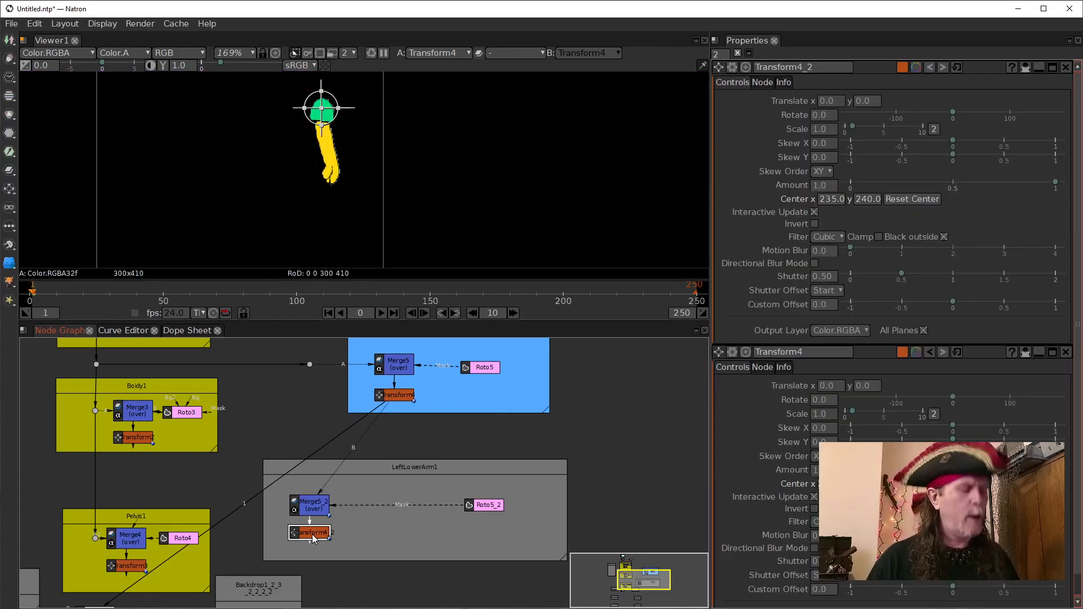
key("1")
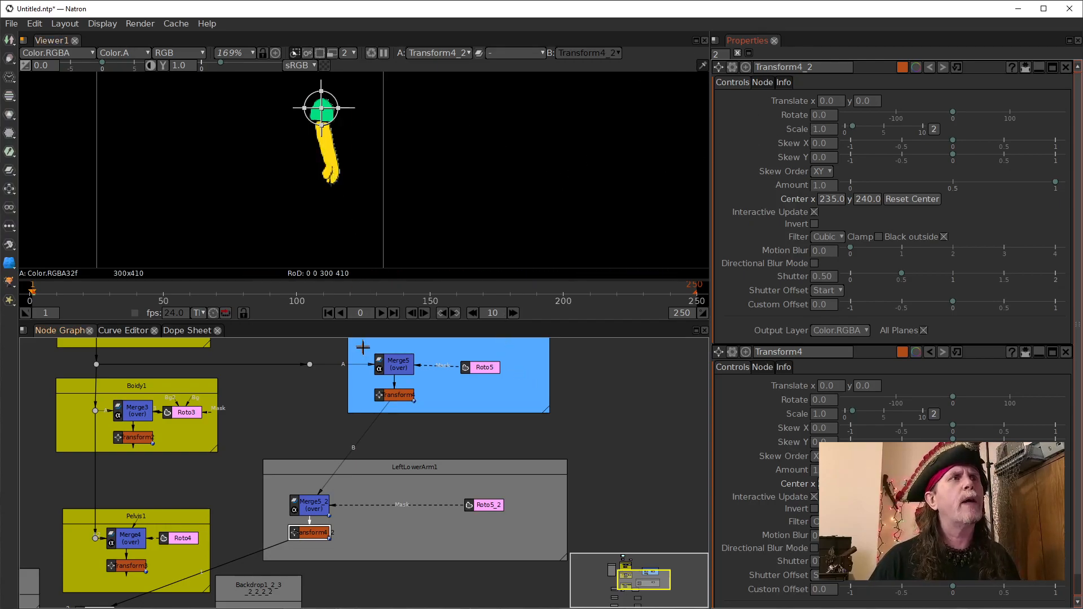
- Open the Roto5_2 settings to show the arm mask's elbow overlap, and bring back the Transform4_2 settings
double_click(489, 505)
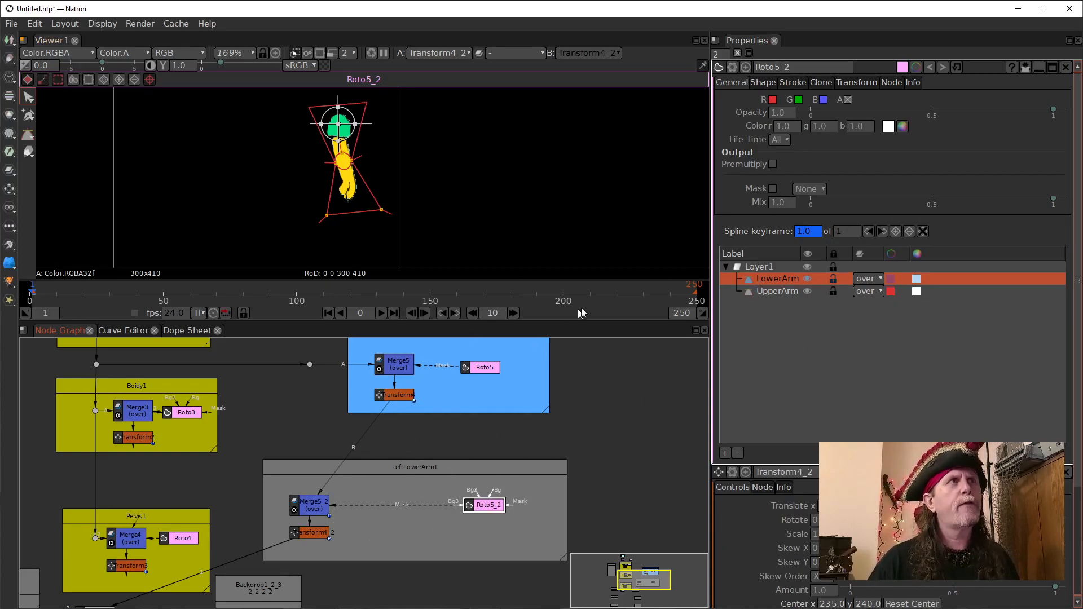
left_click(308, 532)
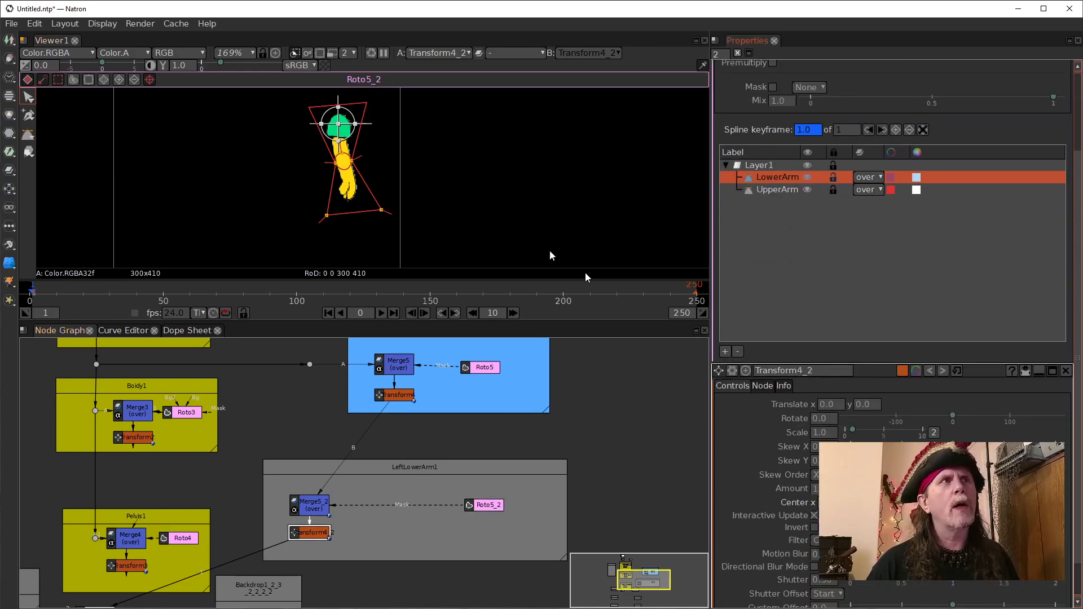
scroll(340, 143, "up", 5)
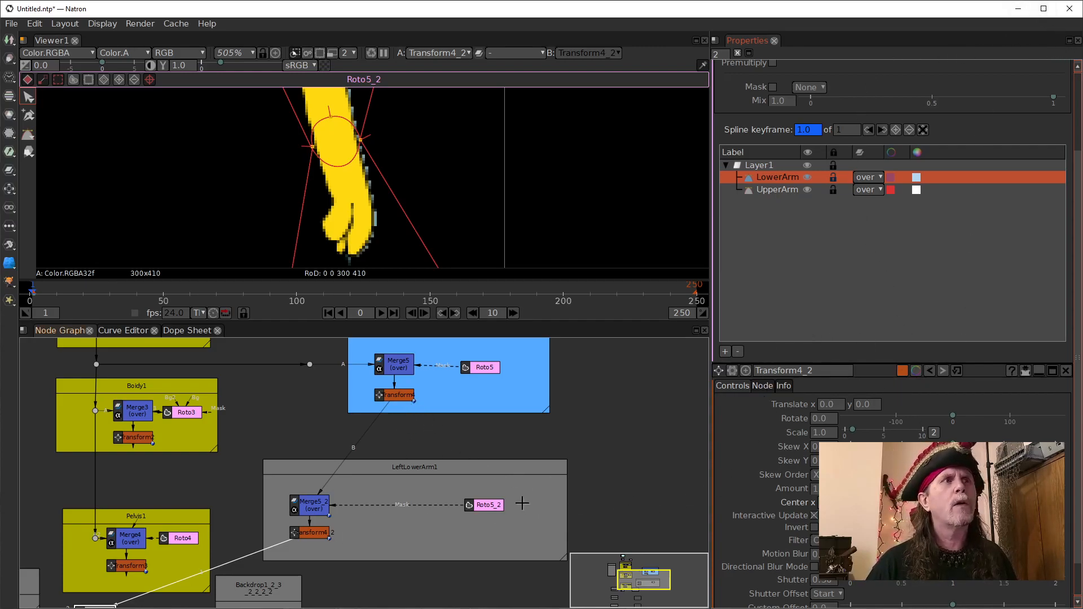
left_click(314, 534)
double_click(314, 535)
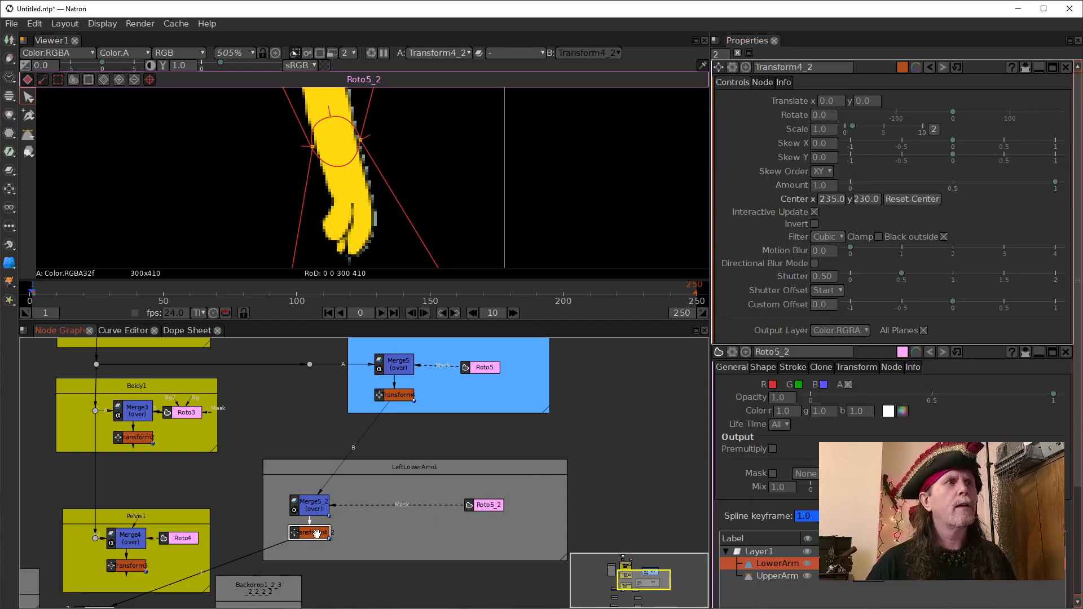
scroll(460, 157, "down", 4)
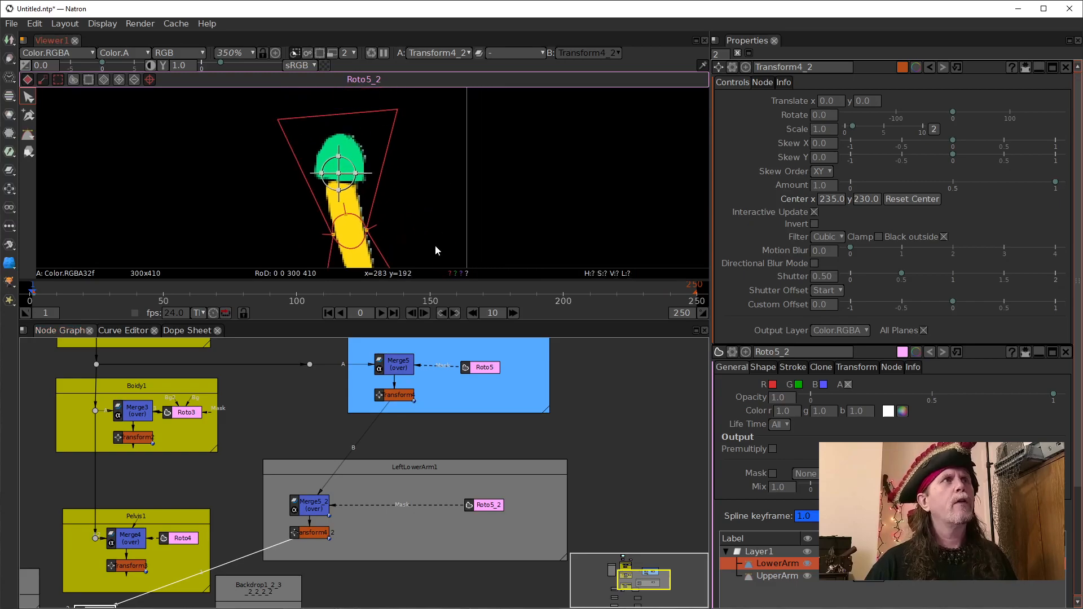
left_click_drag(435, 250, 445, 217)
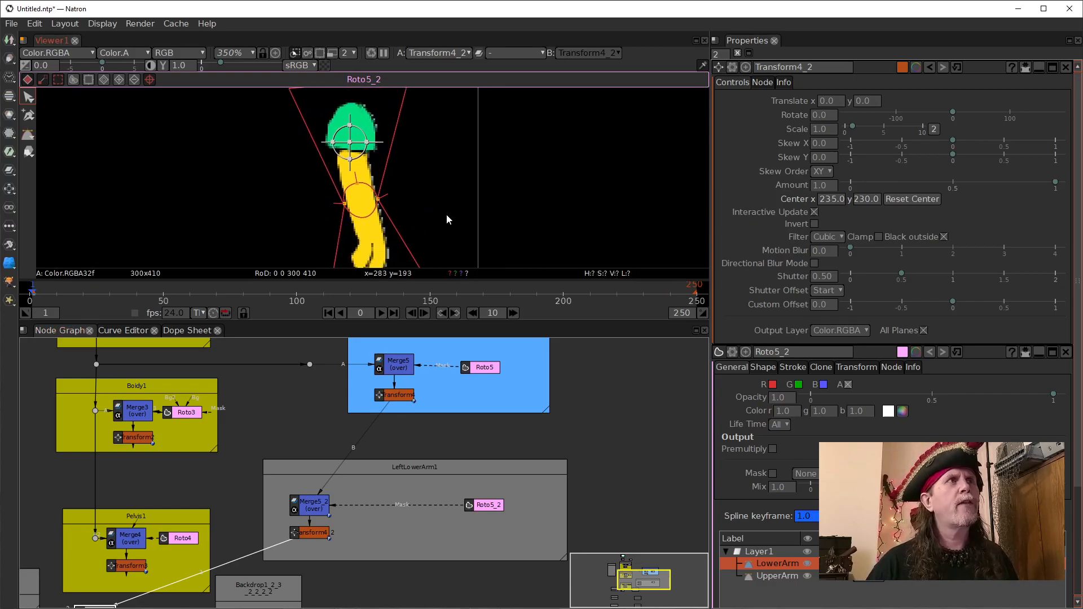
- Set Transform4_2's center to x 240, y 201 so the pivot sits on the elbow
left_click(864, 202)
scroll(863, 203, "down", 3)
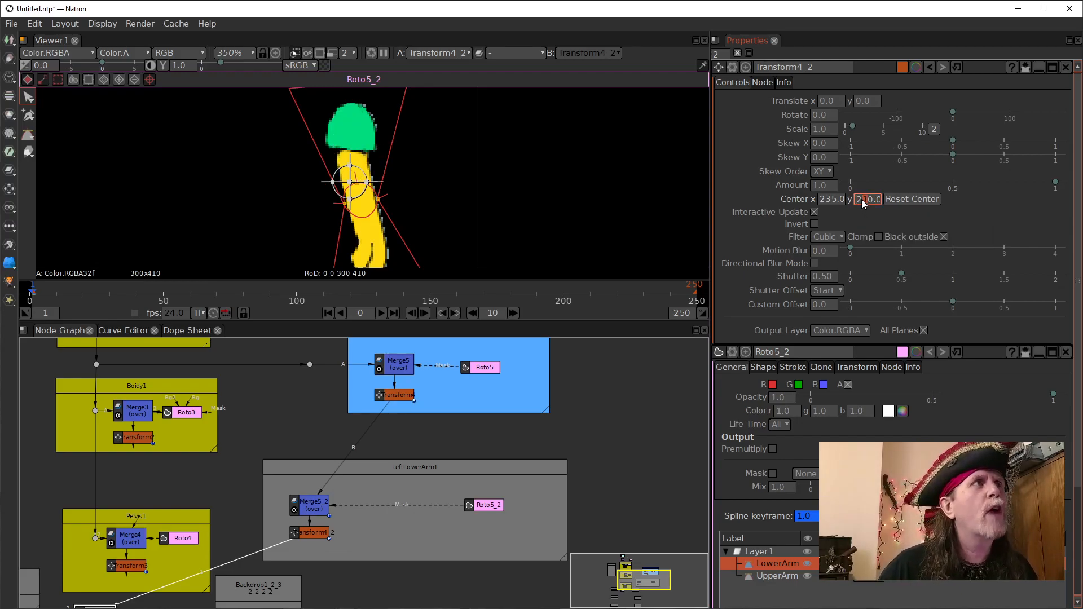
left_click(834, 203)
scroll(833, 203, "up", 4)
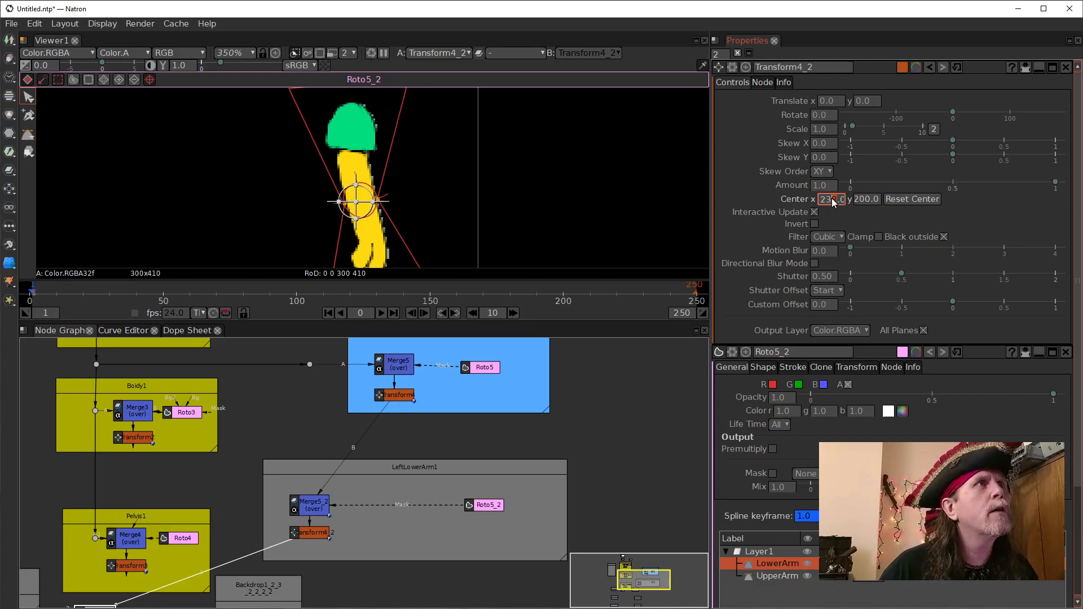
scroll(834, 203, "up", 2)
scroll(833, 203, "down", 1)
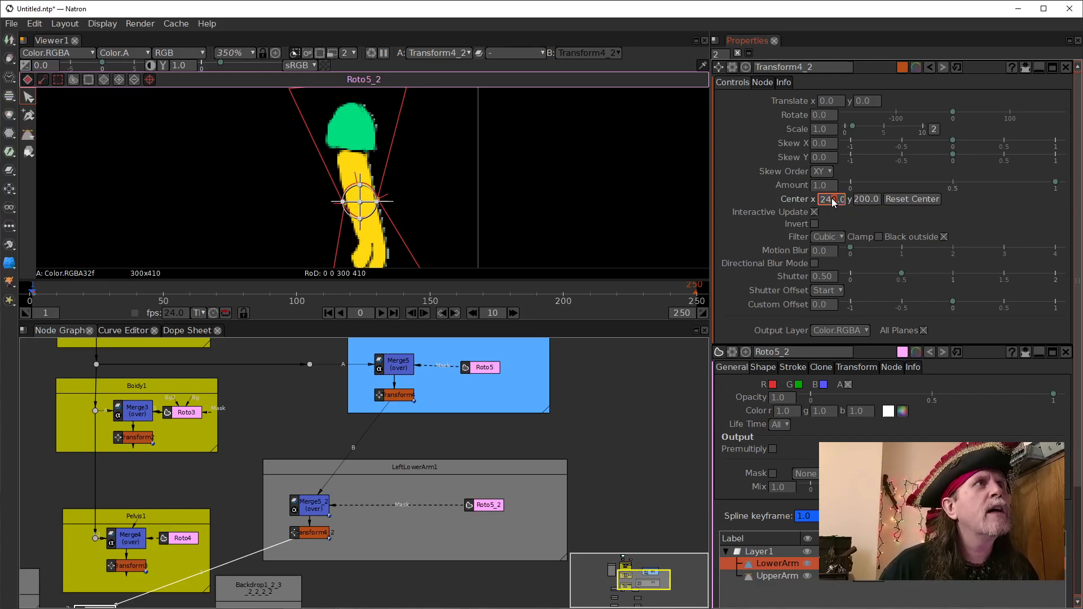
left_click(866, 201)
scroll(867, 204, "up", 1)
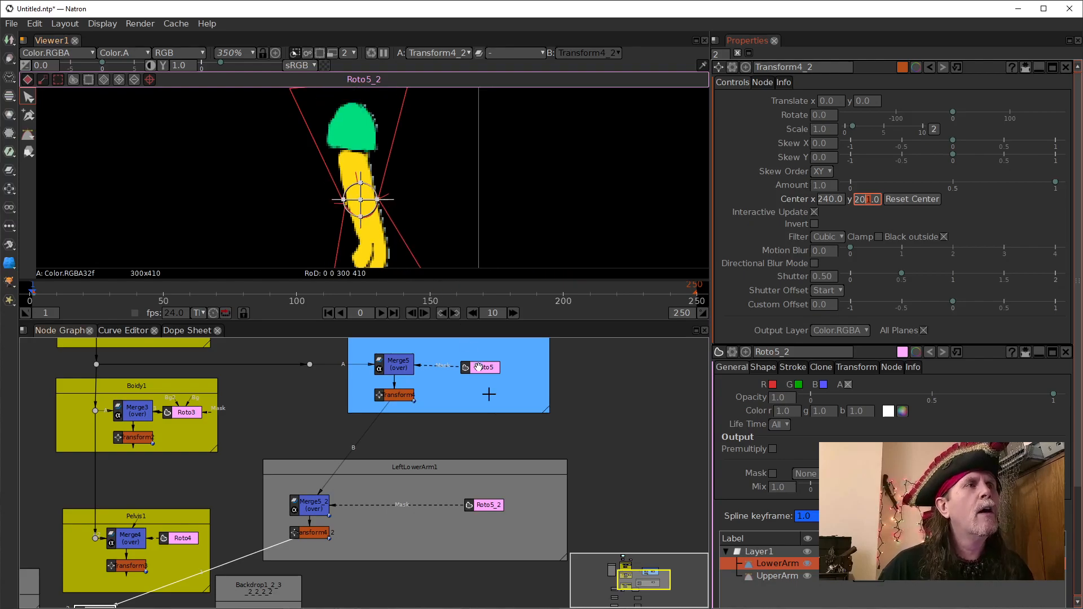
- Set Transform4_2's rotation to 14 to swing the arm around the elbow pivot
scroll(465, 211, "down", 1)
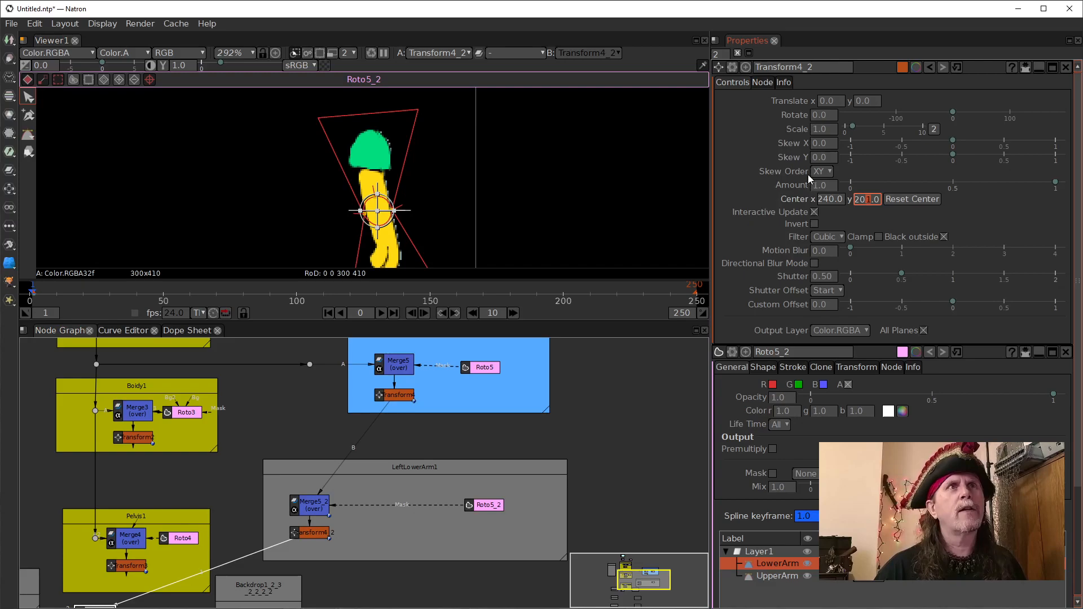
left_click(817, 116)
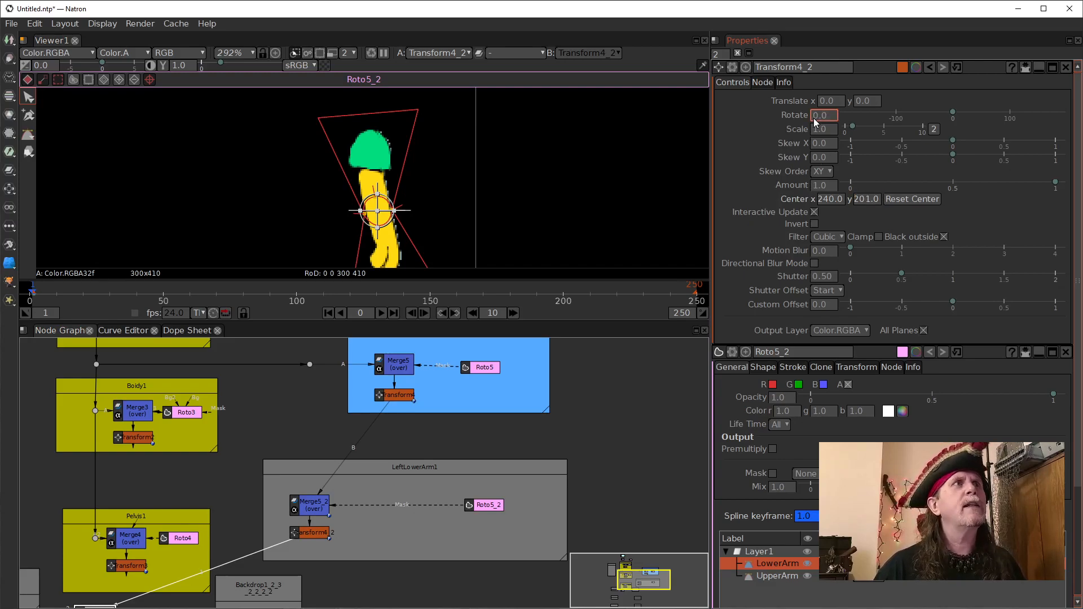
scroll(814, 119, "up", 5)
scroll(821, 116, "up", 9)
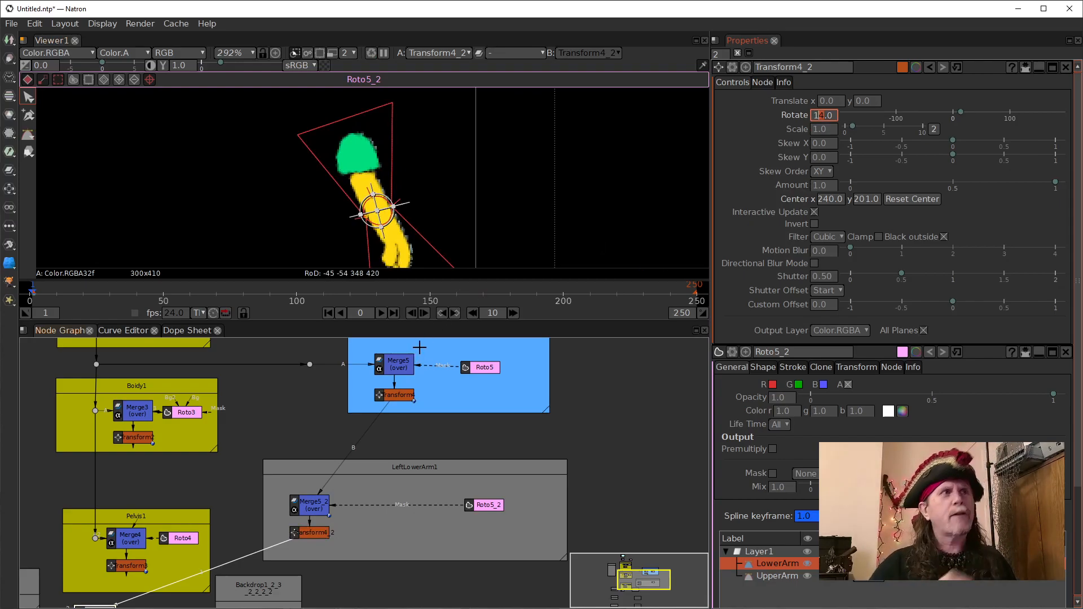
- Disconnect Merge5_2's B input from Transform4 and connect its A input to the dot beside LeftUpperArm1
left_click(353, 445)
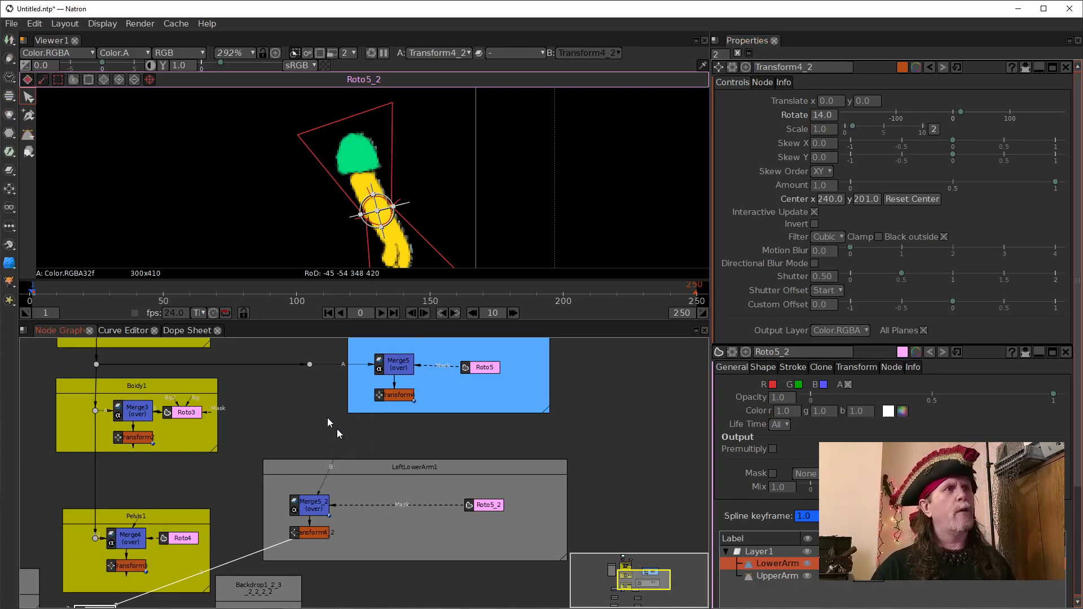
key("a")
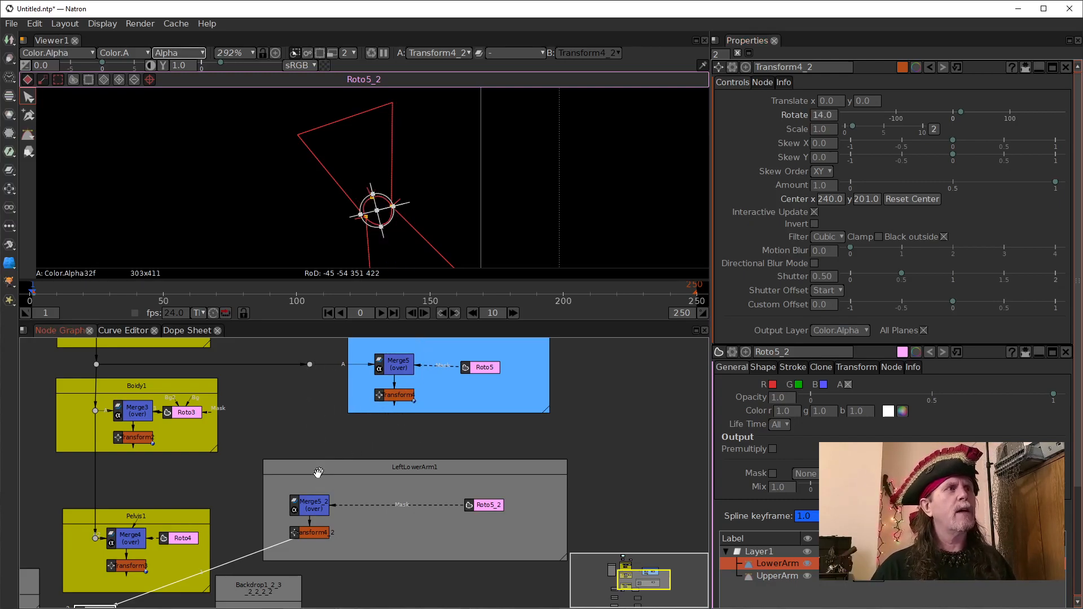
left_click_drag(299, 438, 310, 365)
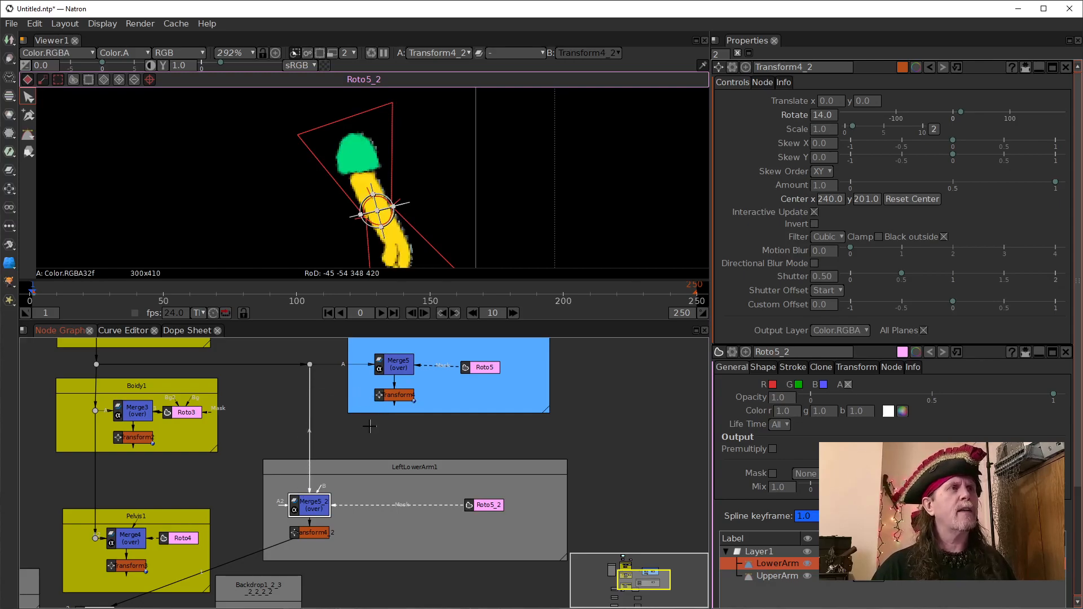
- Show Transform4 in the viewer, open the Roto5 settings and hide its LowerArm shape to mask only the upper arm
left_click(483, 506)
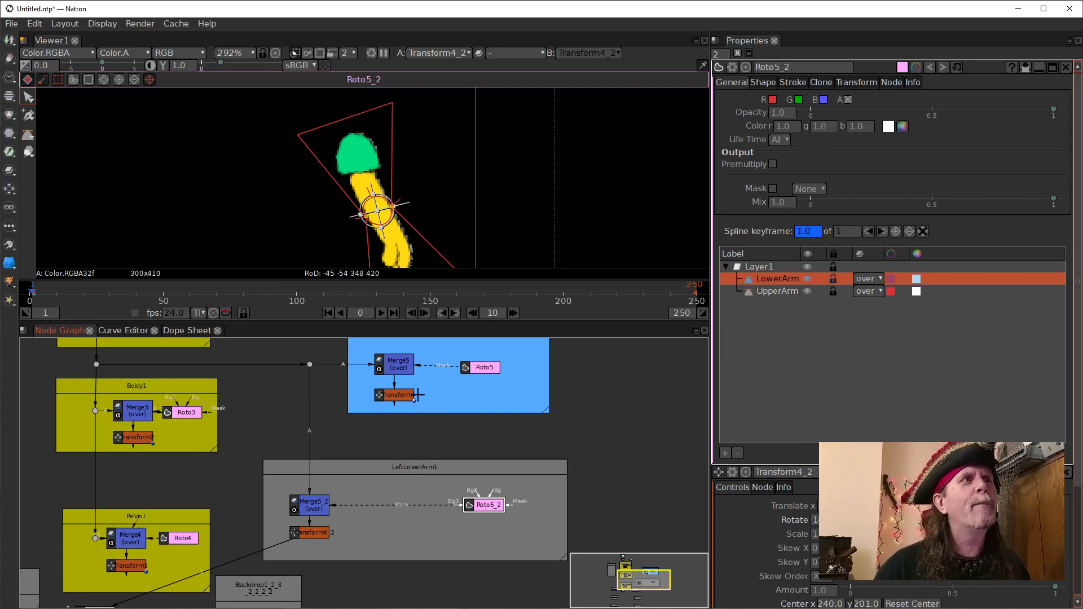
left_click(397, 394)
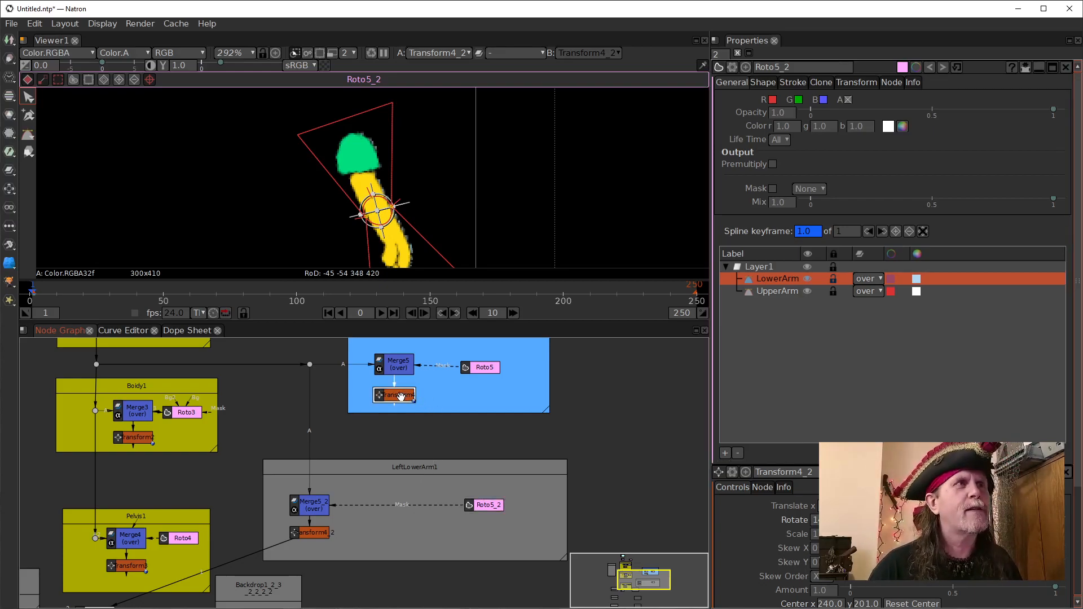
key("1")
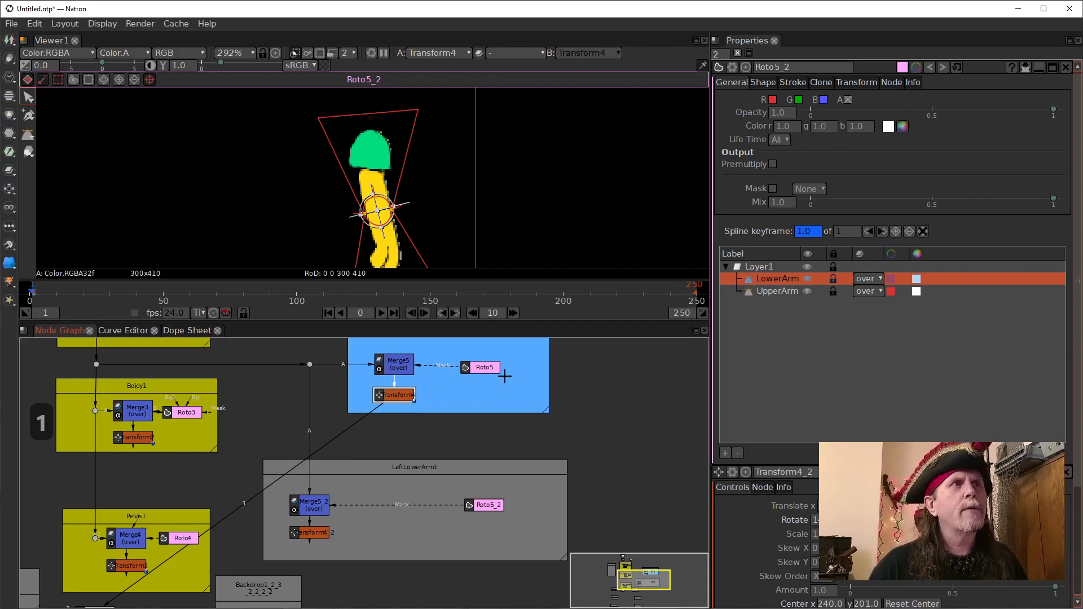
left_click(488, 369)
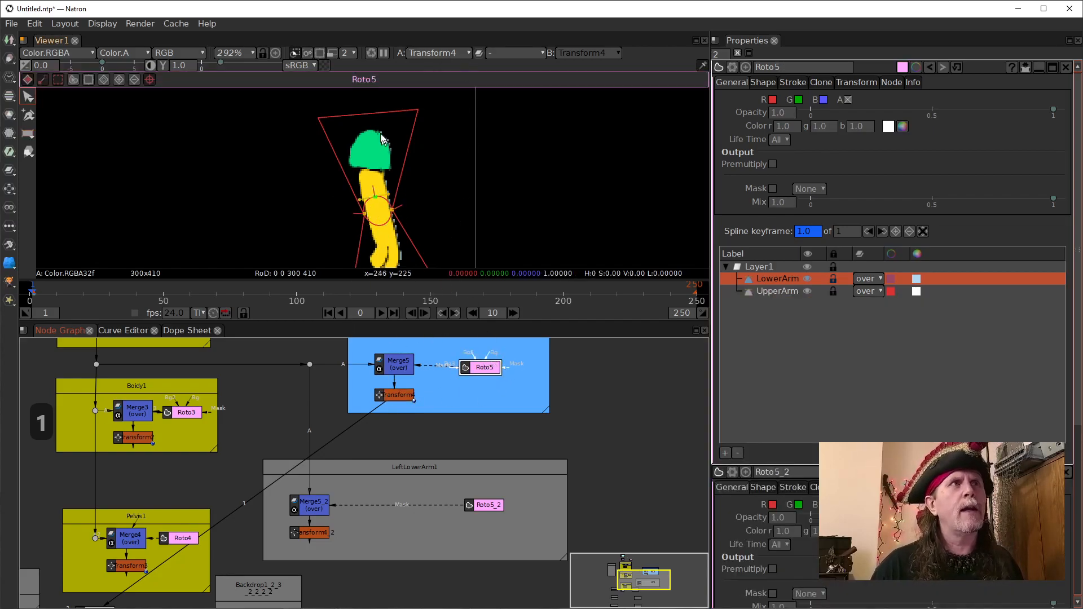
left_click(804, 278)
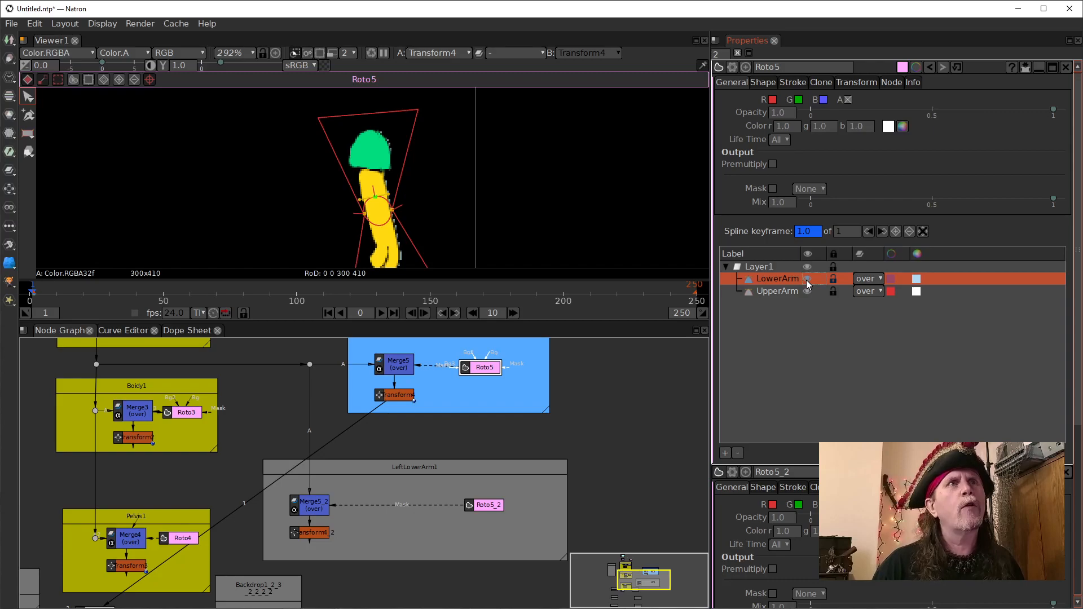
left_click(806, 279)
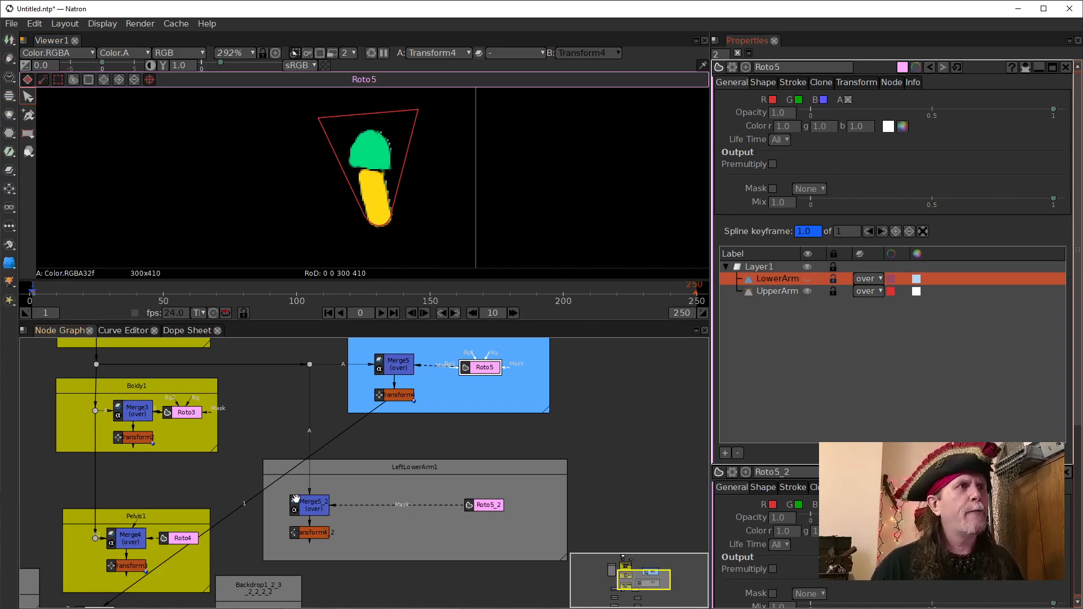
- Show Transform4_2 in the viewer, open the Roto5_2 settings and hide its UpperArm shape to mask only the lower arm
left_click(309, 530)
key("1")
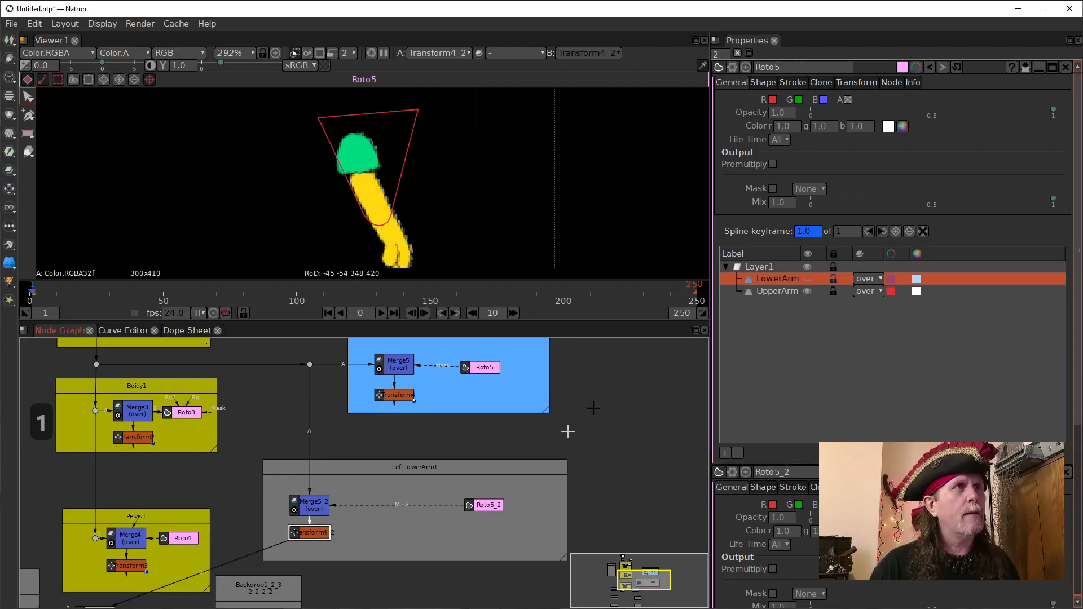
left_click(492, 507)
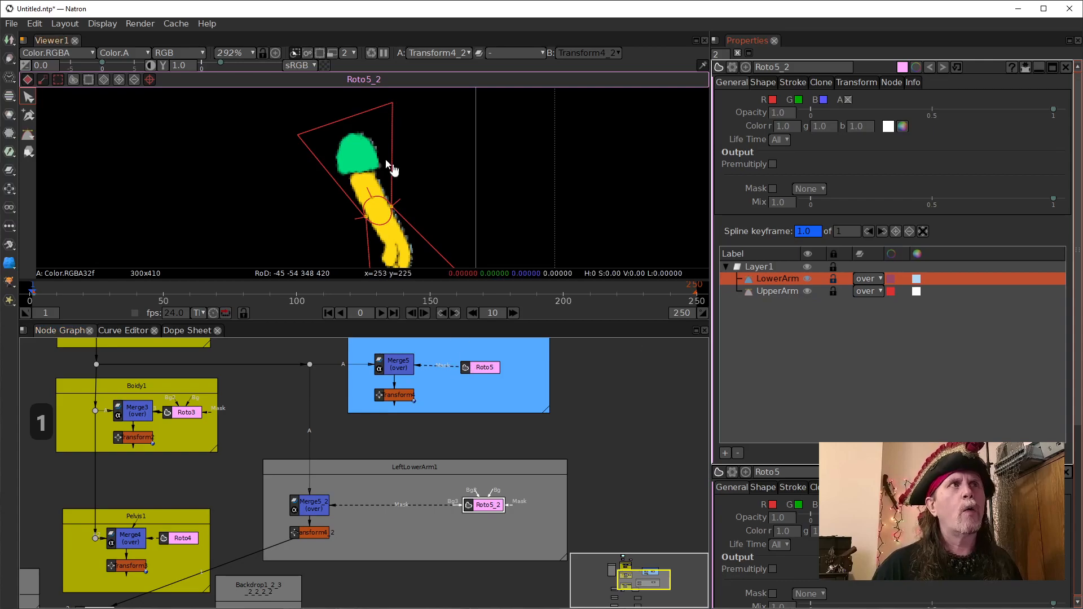
left_click(808, 293)
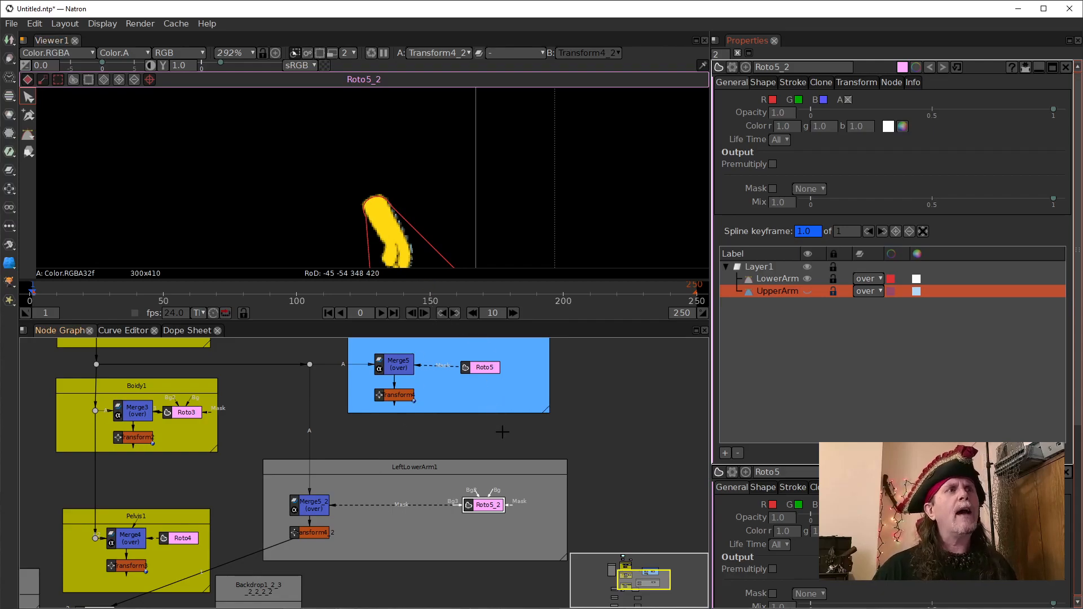
- Raise the shared dot slightly above Merge5 and connect Merge5's A2 input to Transform4_2
scroll(502, 432, "down", 3)
scroll(472, 406, "up", 1)
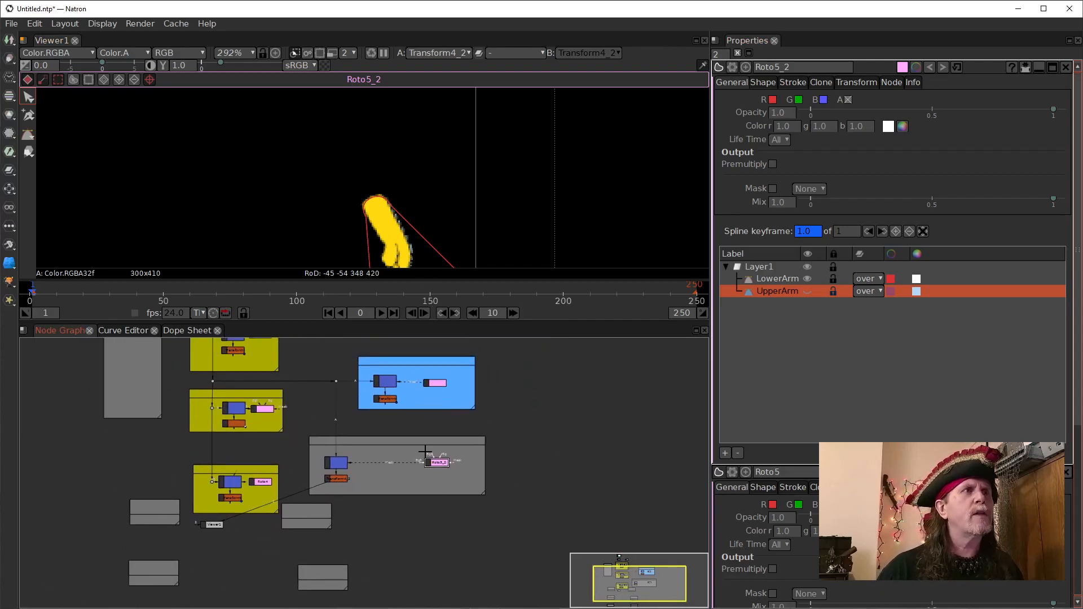
scroll(367, 451, "up", 3)
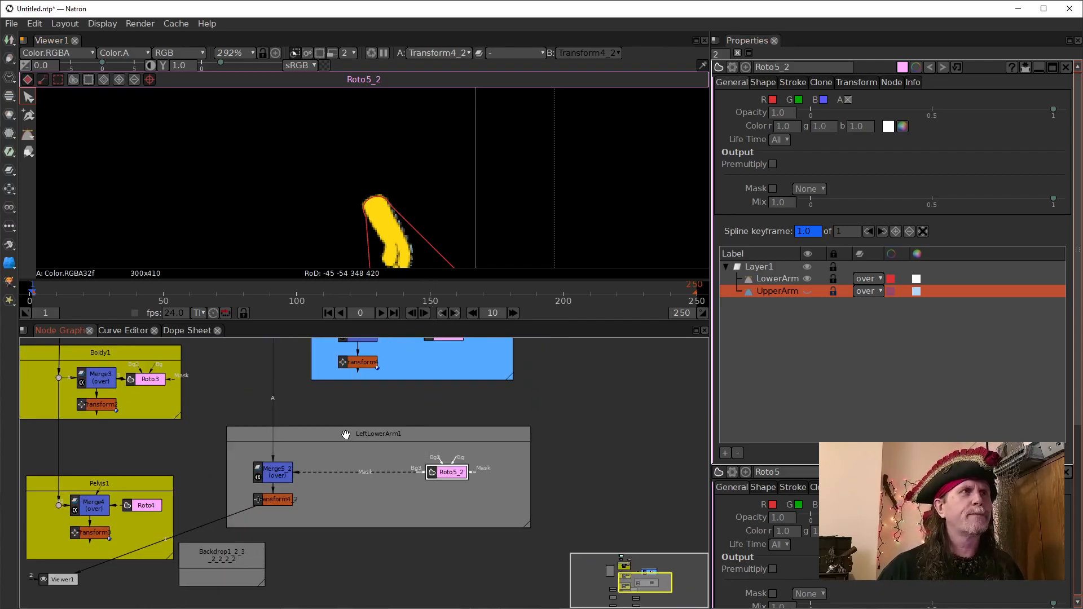
left_click_drag(348, 432, 365, 470)
left_click(381, 373)
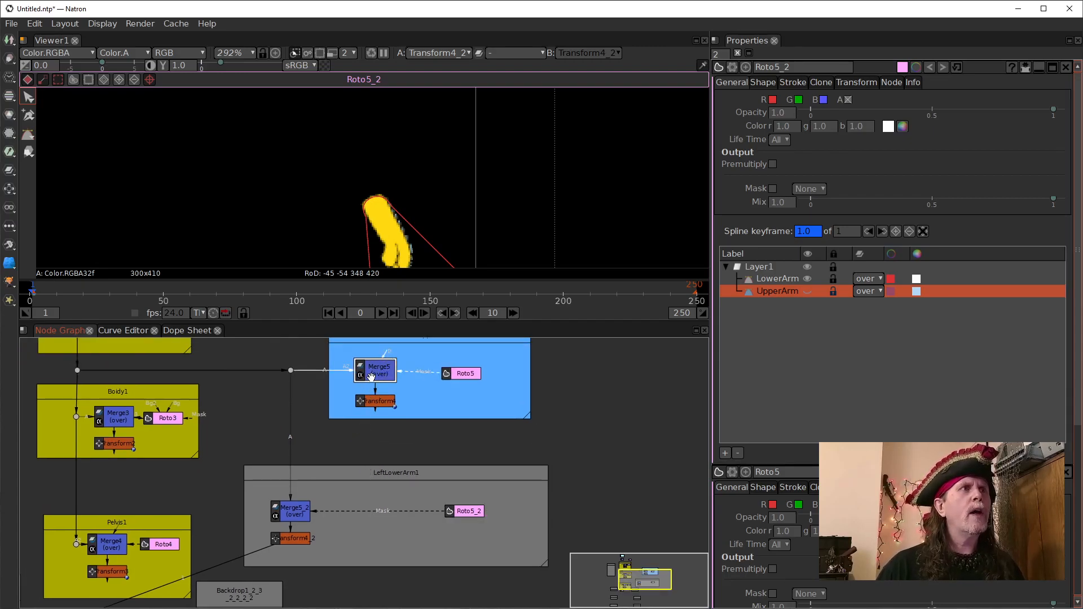
left_click_drag(289, 370, 290, 351)
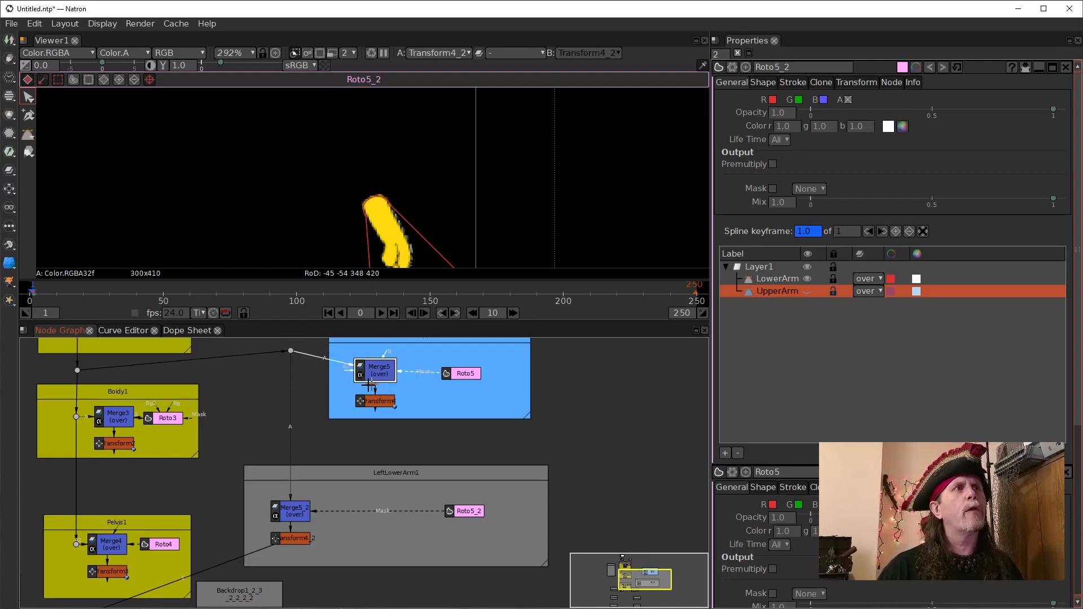
left_click_drag(346, 375, 301, 544)
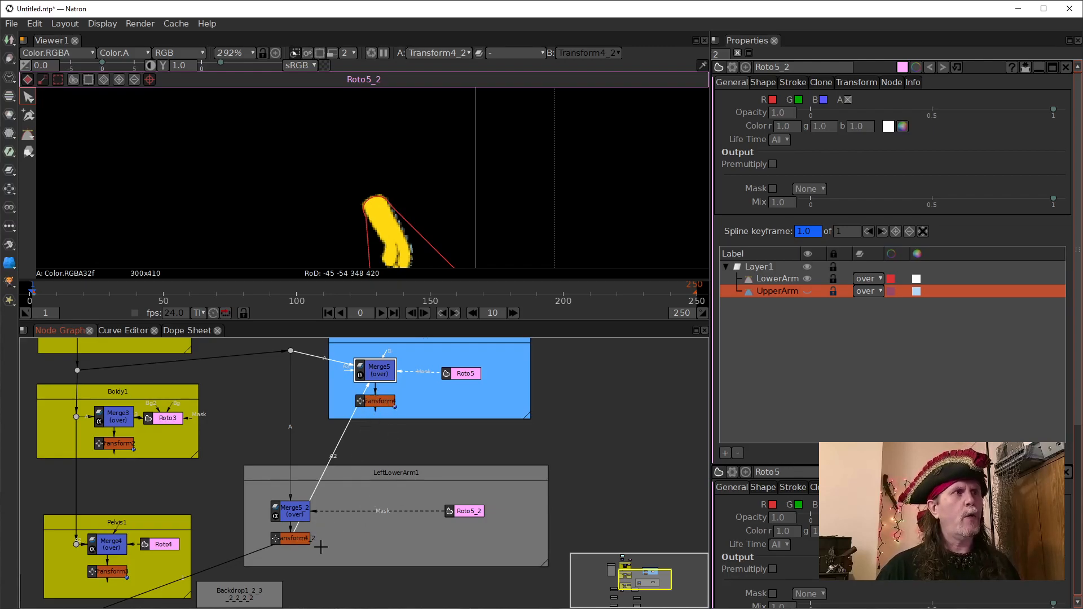
- Show Transform4 in the viewer to check how the lower arm combines with the upper arm
left_click(298, 539)
left_click(372, 405)
key("1")
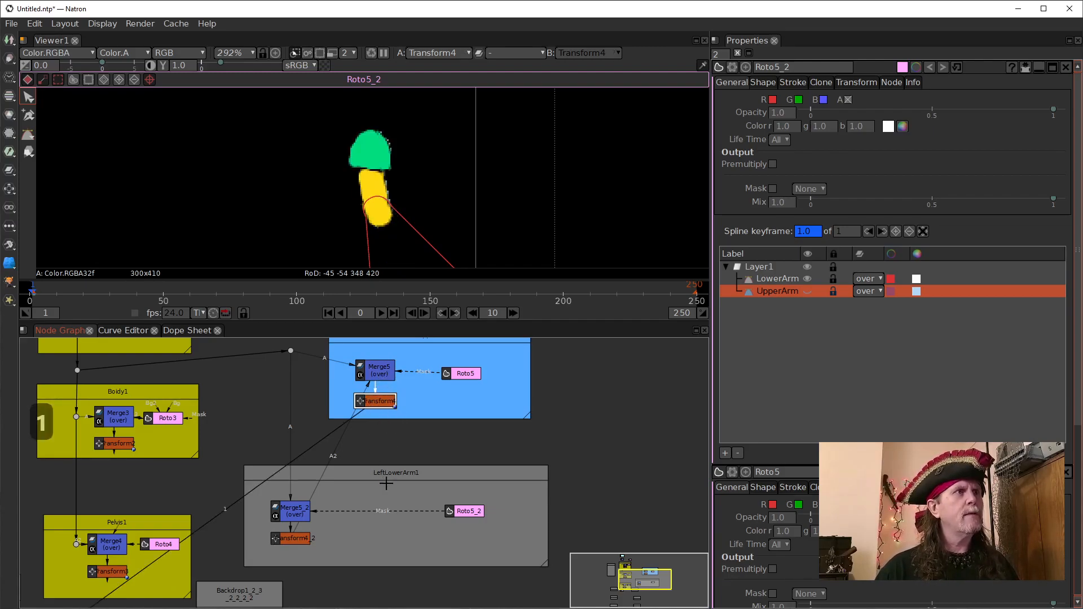
scroll(479, 223, "down", 2)
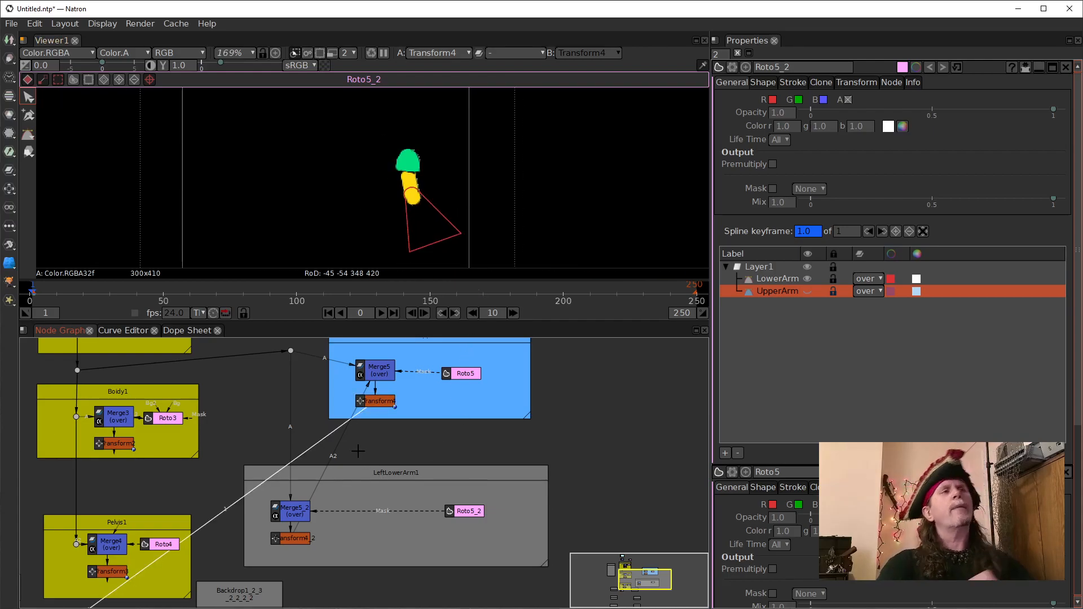
- Space out Merge5, the shared dot, Roto5 and Transform4, and extend the blue upper-arm backdrop downward to make room
left_click_drag(375, 371, 376, 359)
left_click_drag(291, 351, 292, 360)
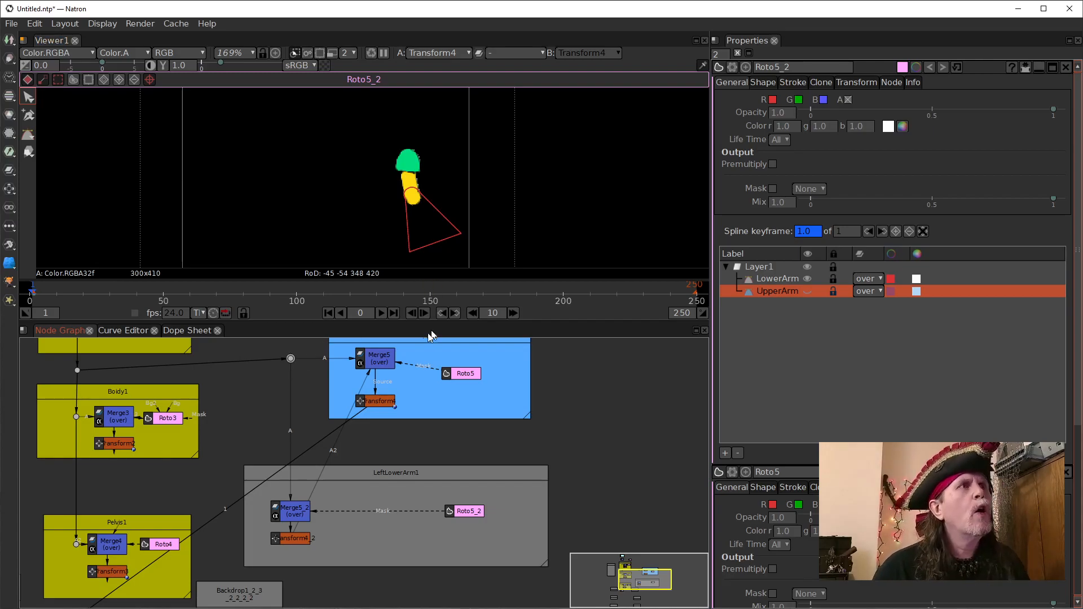
left_click_drag(379, 401, 379, 407)
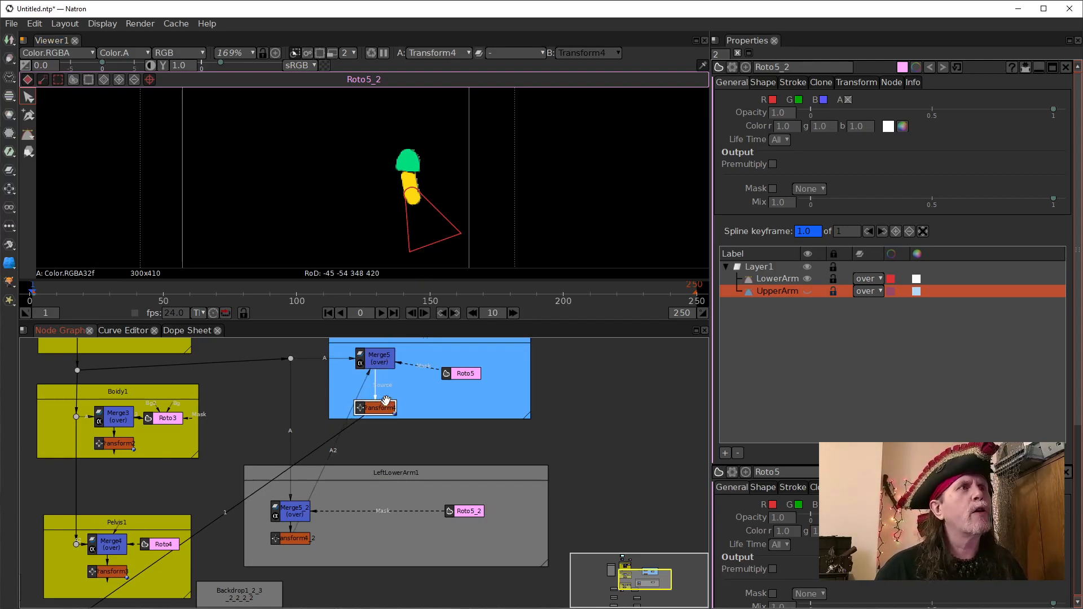
left_click_drag(473, 377, 460, 358)
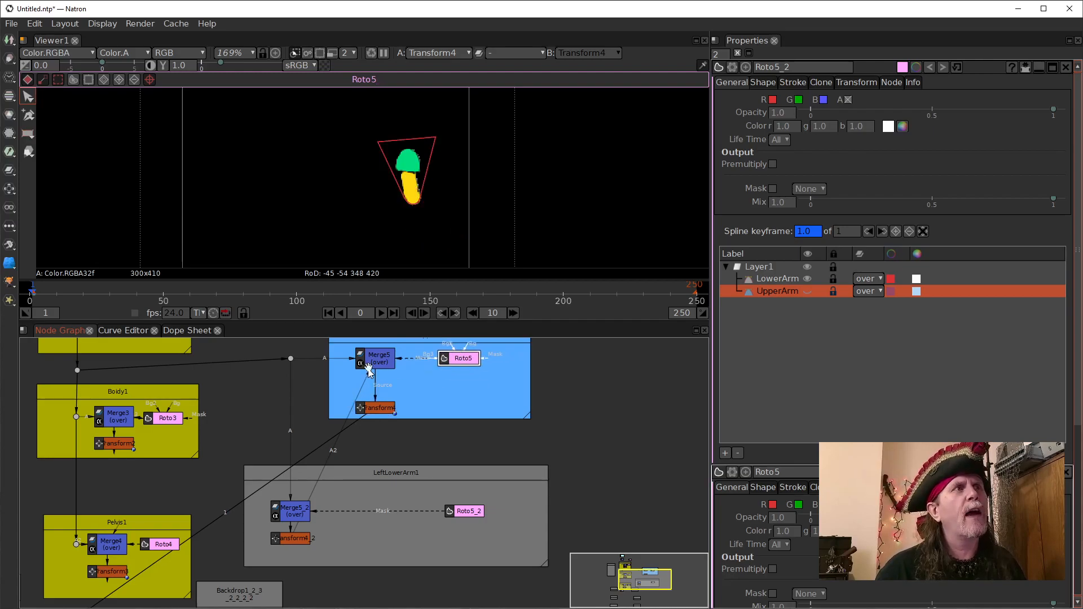
left_click(384, 366)
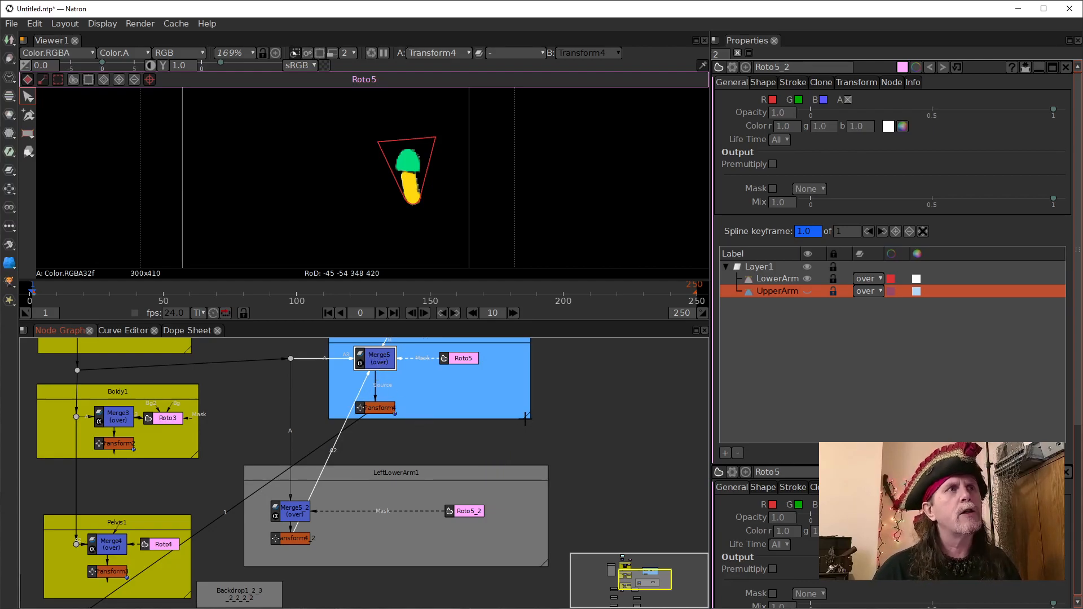
left_click_drag(528, 414, 536, 451)
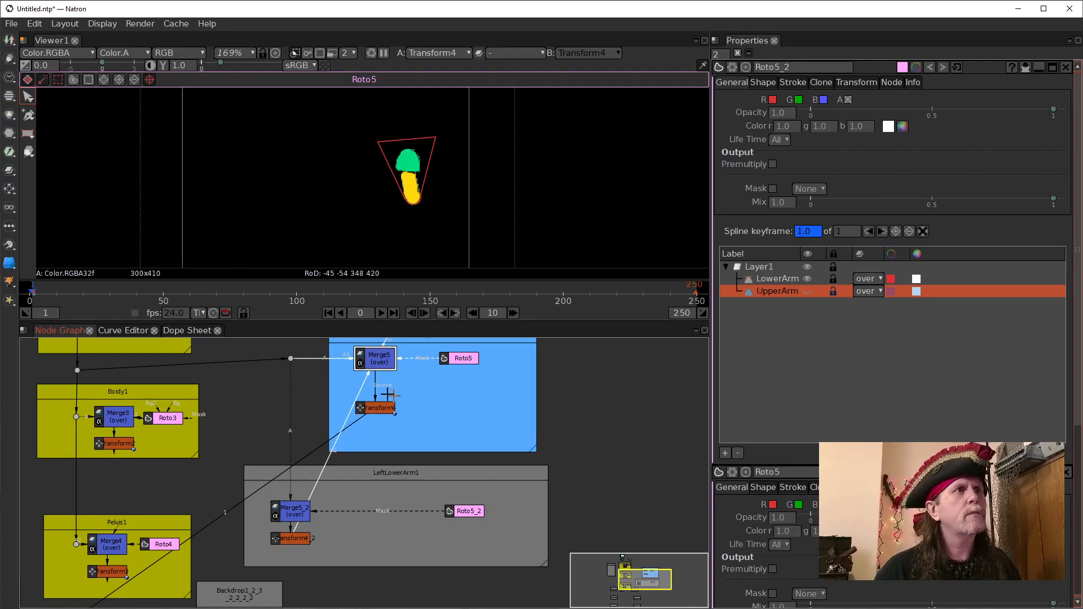
- Insert a Merge node between Merge5 and Transform4 and connect Transform4_2 to its A input instead of to Merge5
key("m")
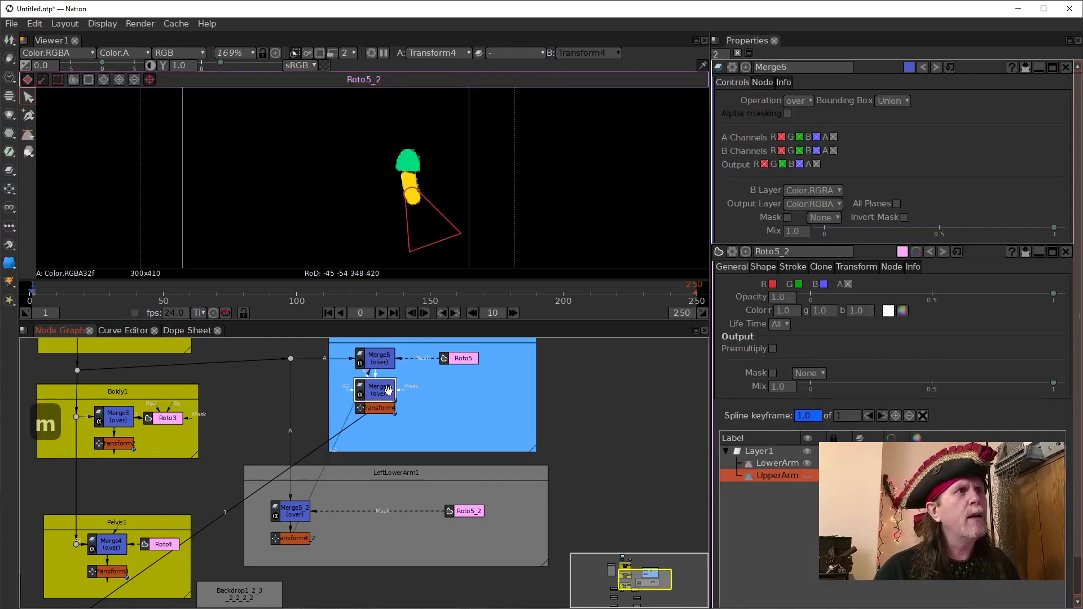
mouse_move(387, 412)
left_mouse_down()
mouse_move(387, 427)
mouse_move(376, 403)
left_mouse_up()
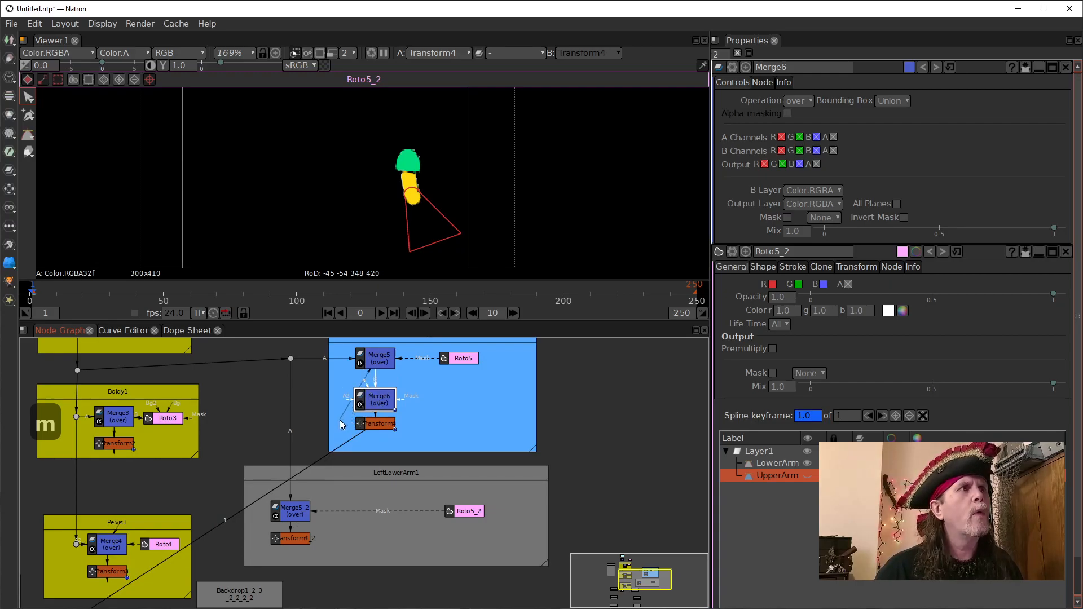
left_click_drag(346, 408, 305, 544)
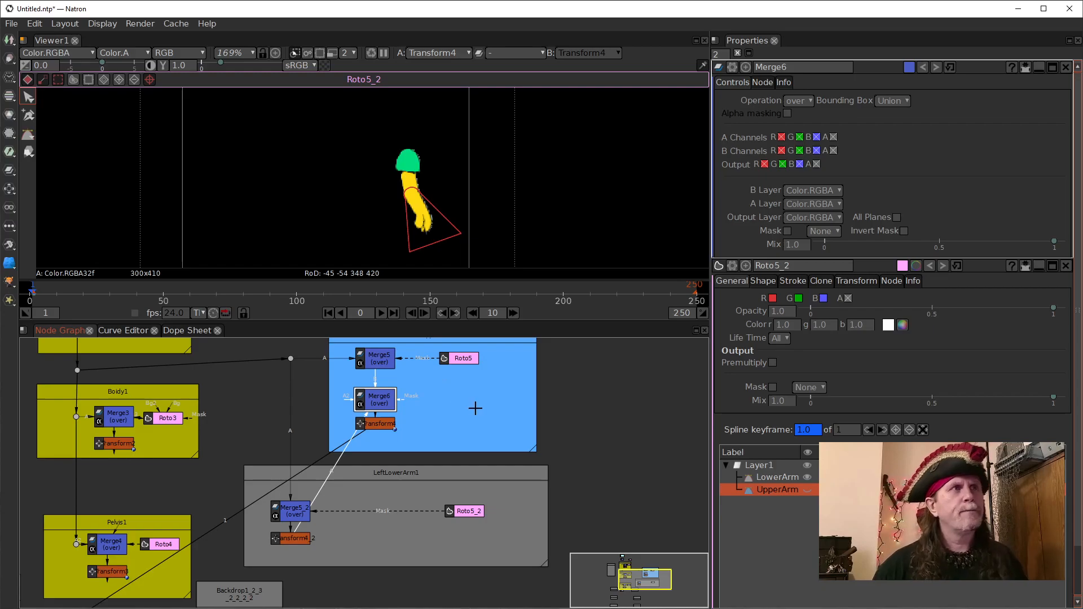
- Compare the outputs of Merge5, Merge6 and Transform4_2 in the viewer, and open the Transform4_2 settings
left_click(462, 361)
left_click(387, 363)
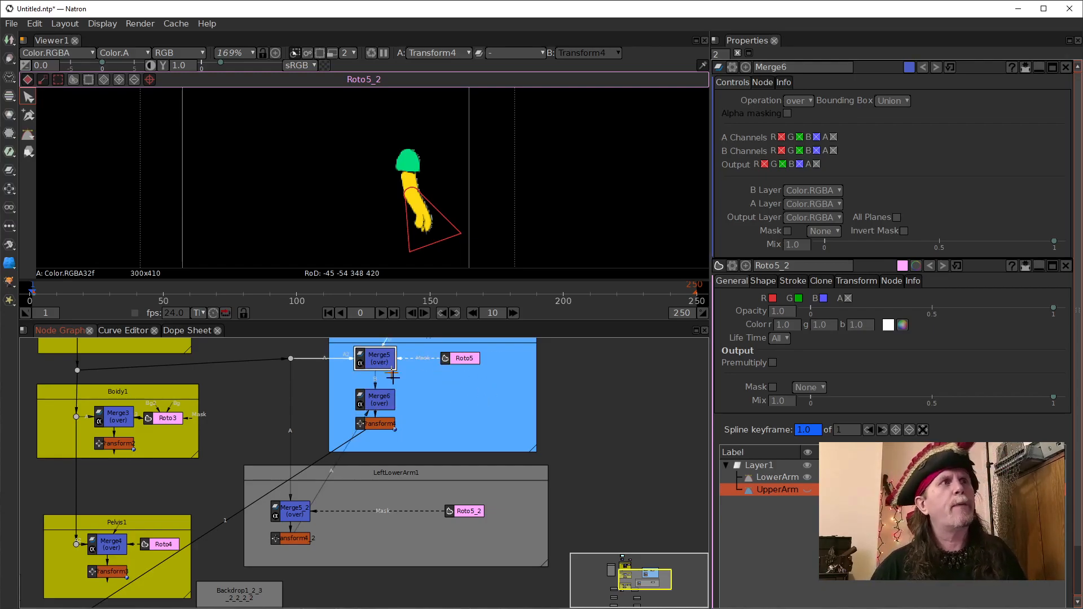
key("1")
left_click(463, 359)
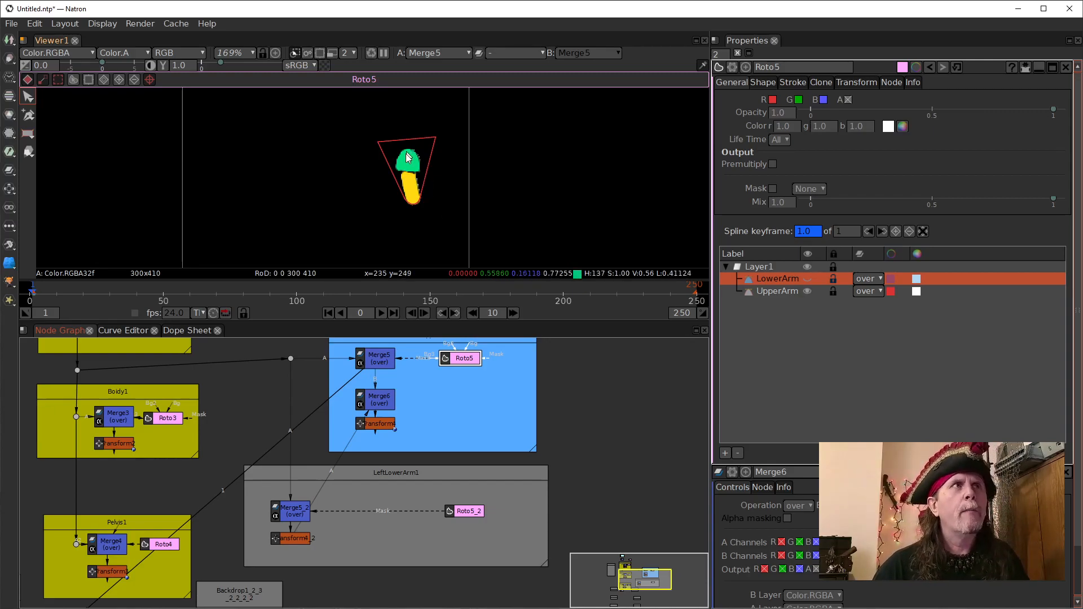
left_click(384, 406)
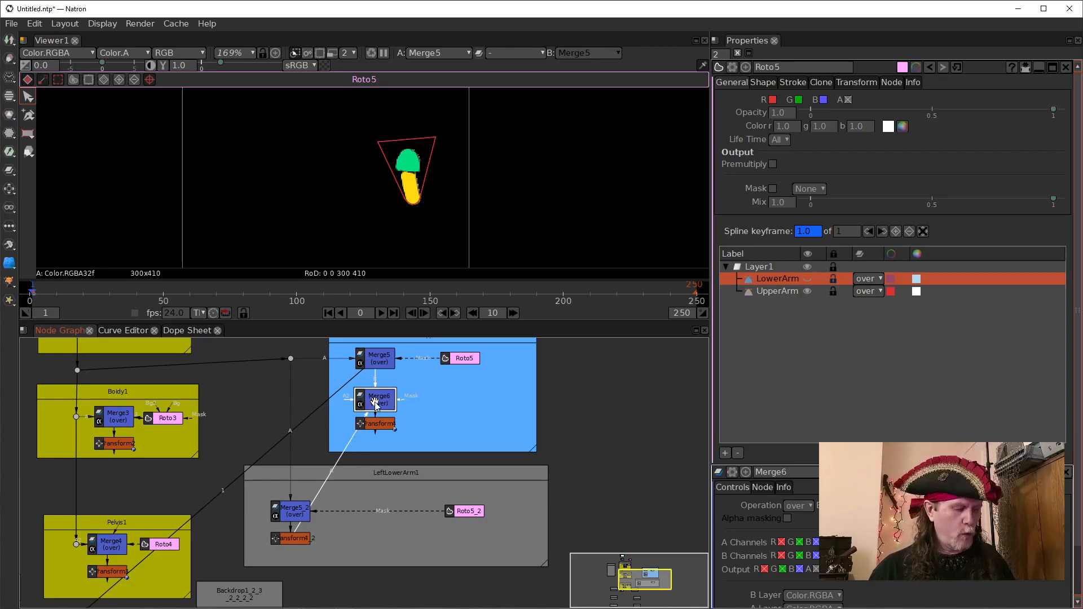
key("1")
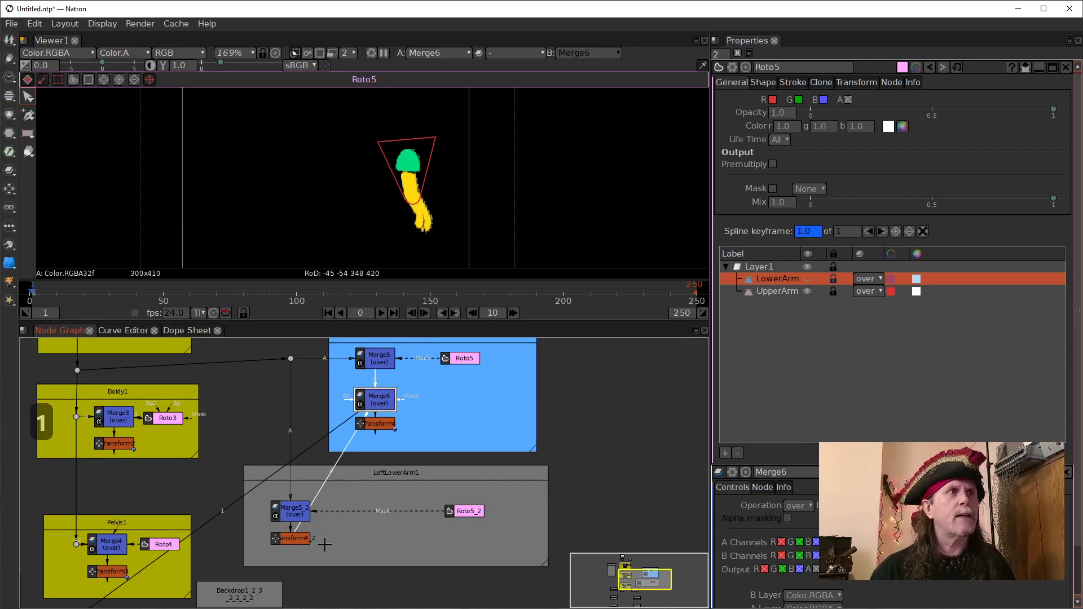
left_click(297, 539)
key("1")
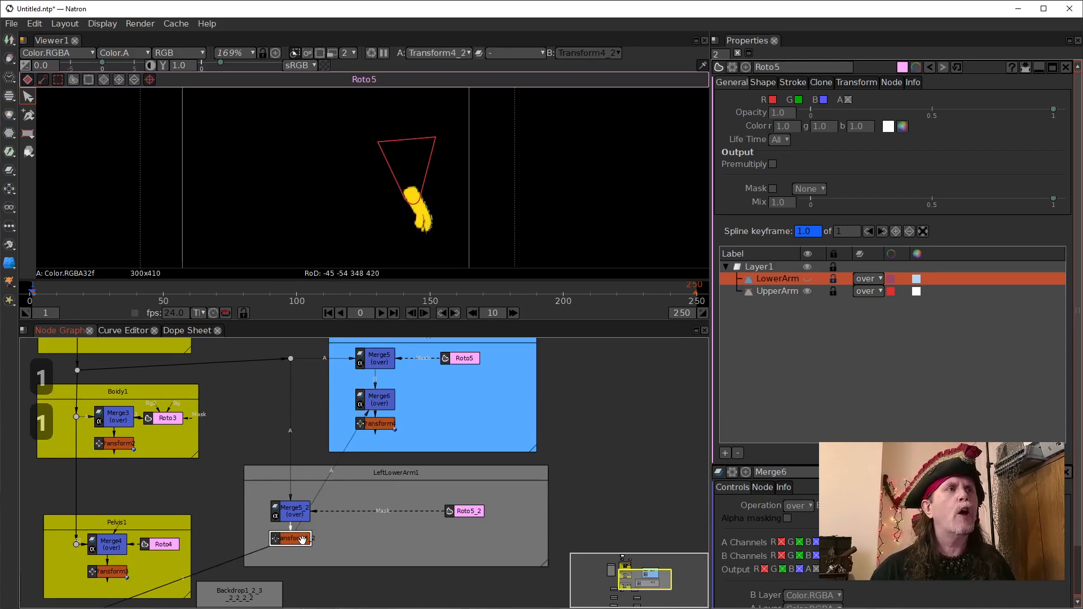
double_click(303, 541)
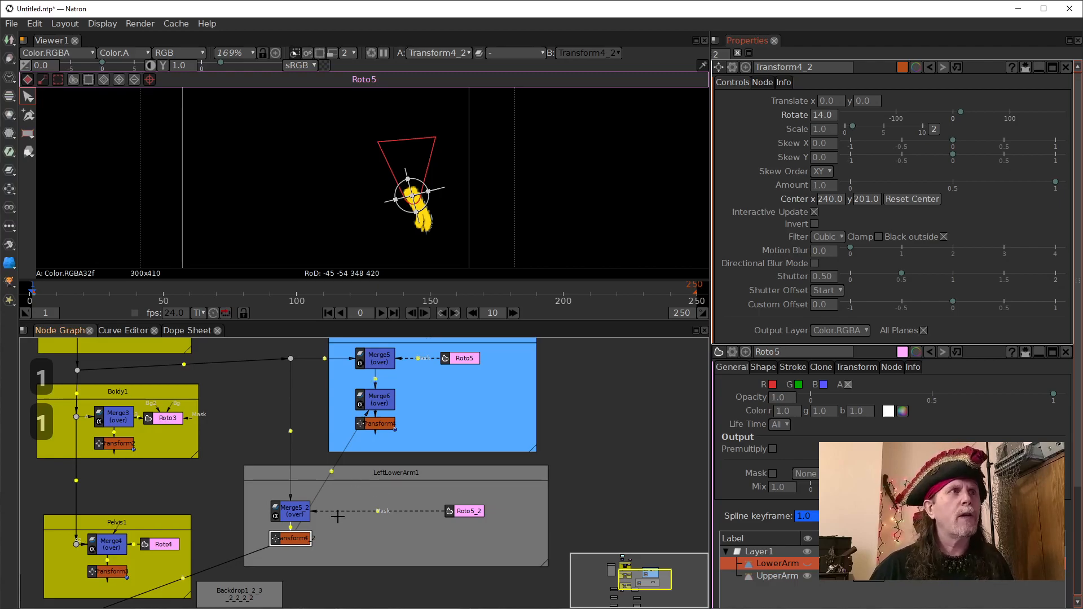
- Route the Transform4_2 to Merge6 link through two dots aligned with those nodes, keeping the LeftLowerArm1 backdrop below the blue one
left_click_drag(332, 474, 334, 518)
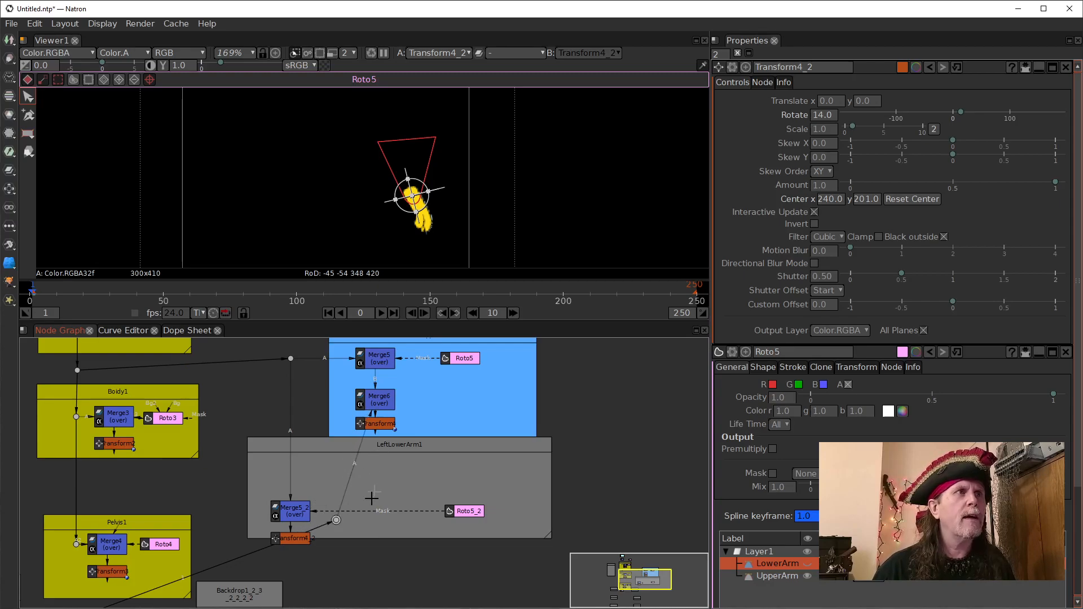
left_click_drag(385, 449, 372, 475)
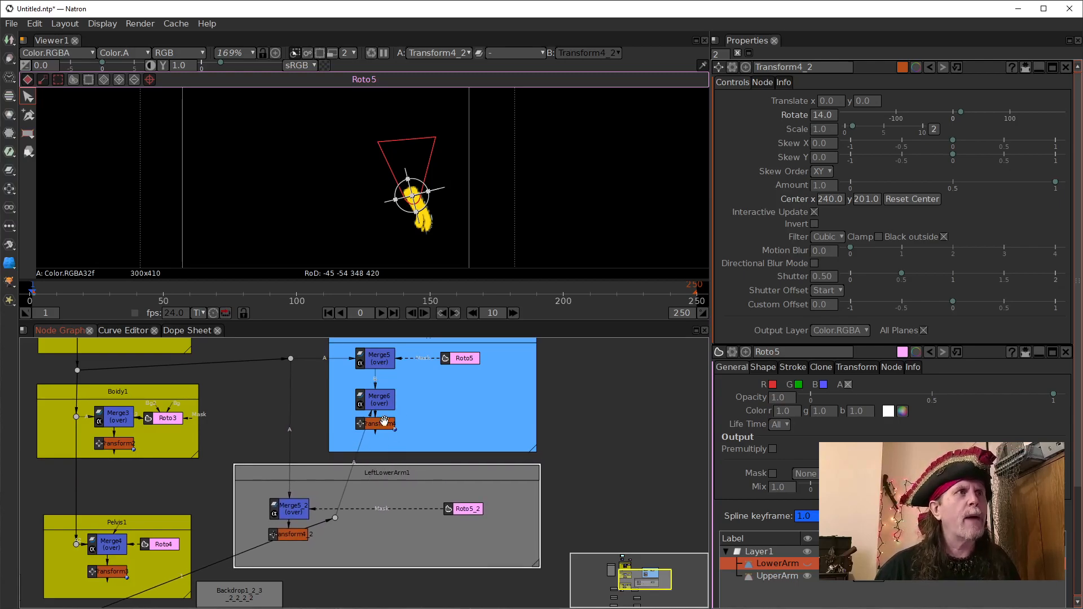
left_click_drag(354, 465, 335, 390)
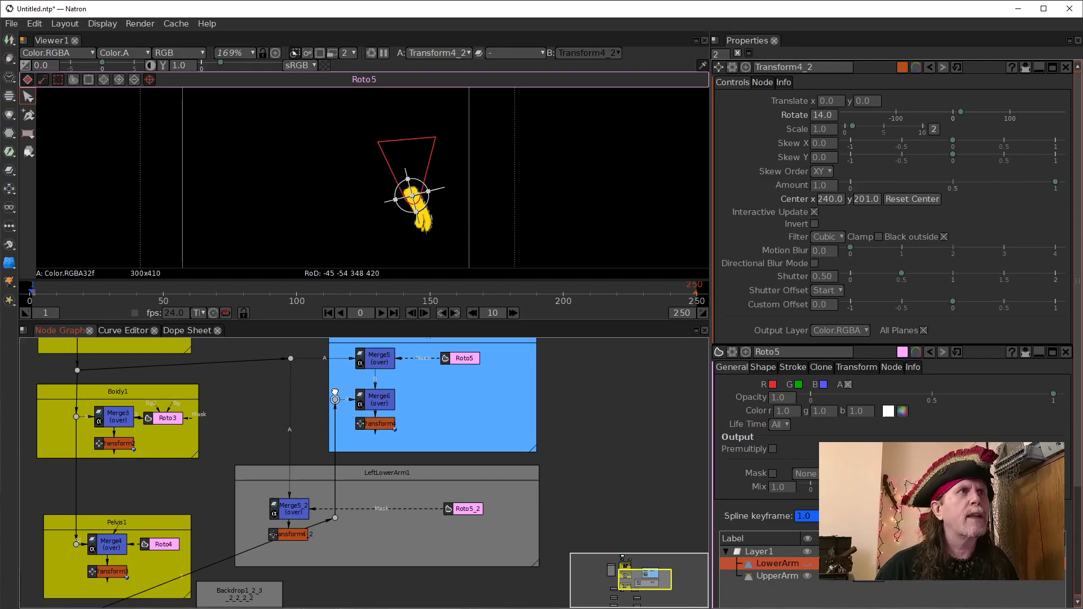
left_click_drag(334, 520, 334, 538)
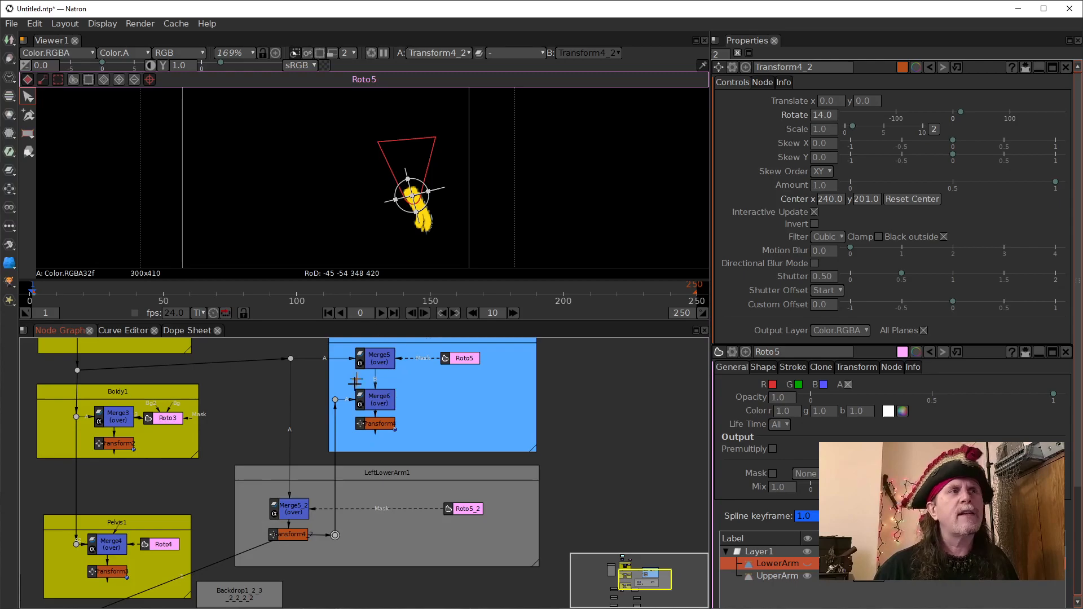
- Lower the shared dot, Merge5 and Roto5 slightly so they line up in one row
left_click_drag(289, 358, 291, 370)
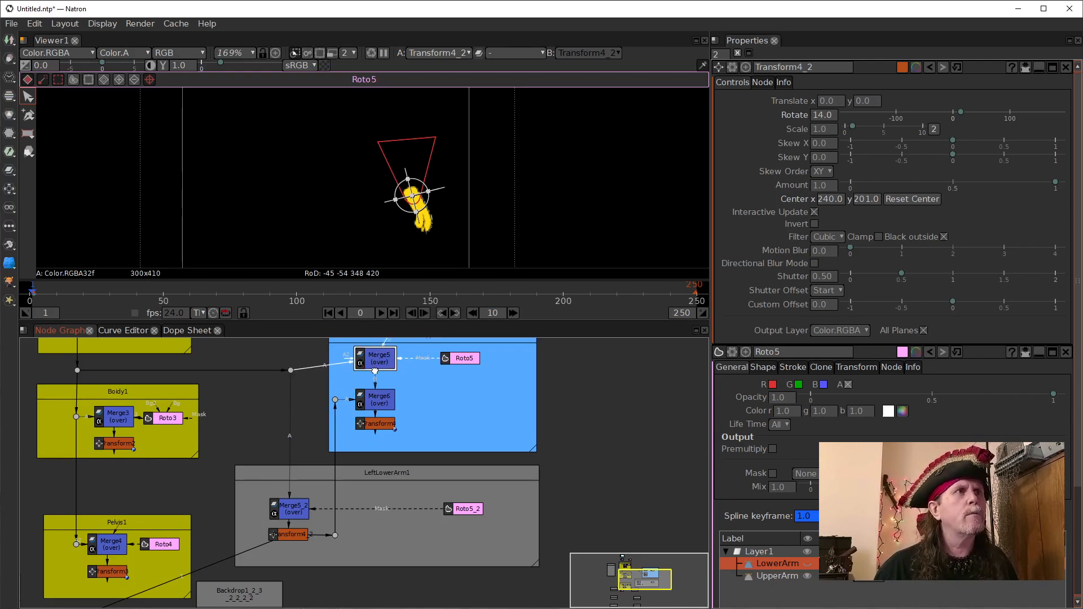
mouse_move(457, 359)
left_mouse_down()
mouse_move(461, 391)
mouse_move(459, 372)
left_mouse_up()
left_click(398, 485)
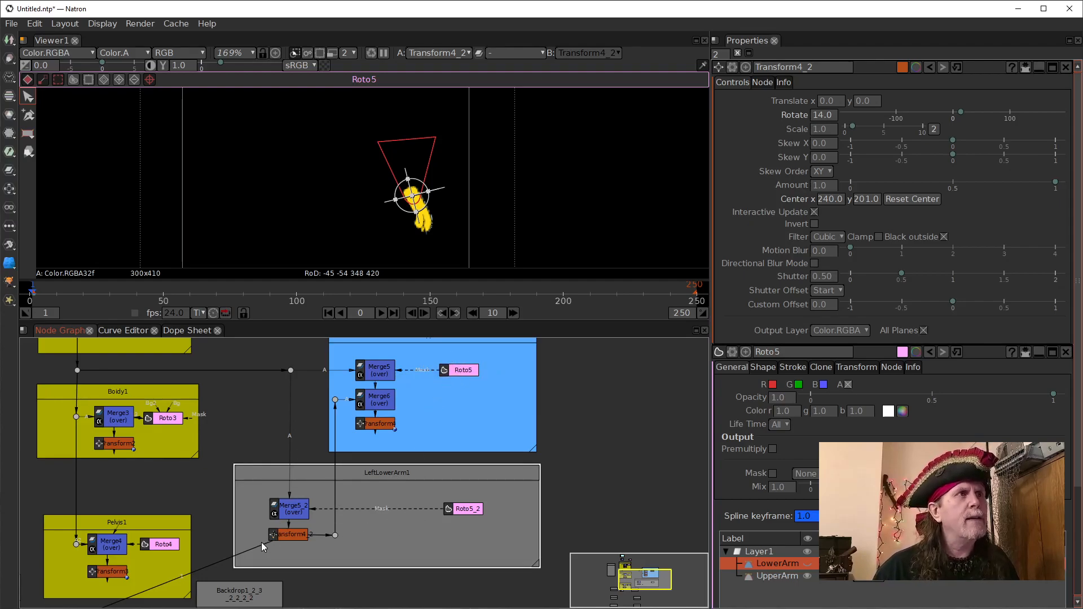
- Set Transform4_2's rotation to 34 and show Transform4 in the viewer to see the bent arm
left_click(380, 400)
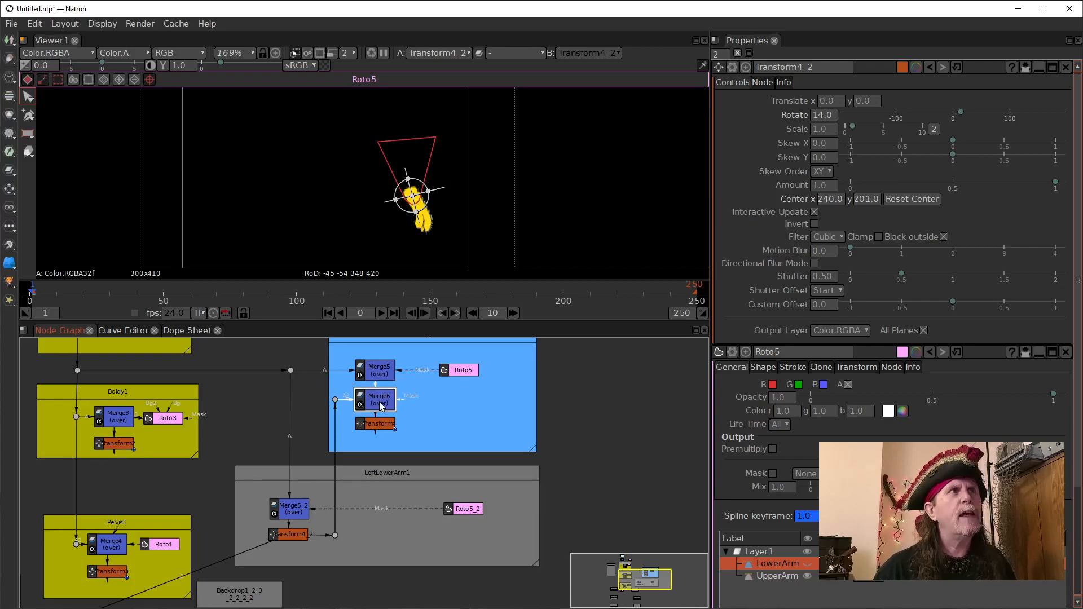
left_click(282, 536)
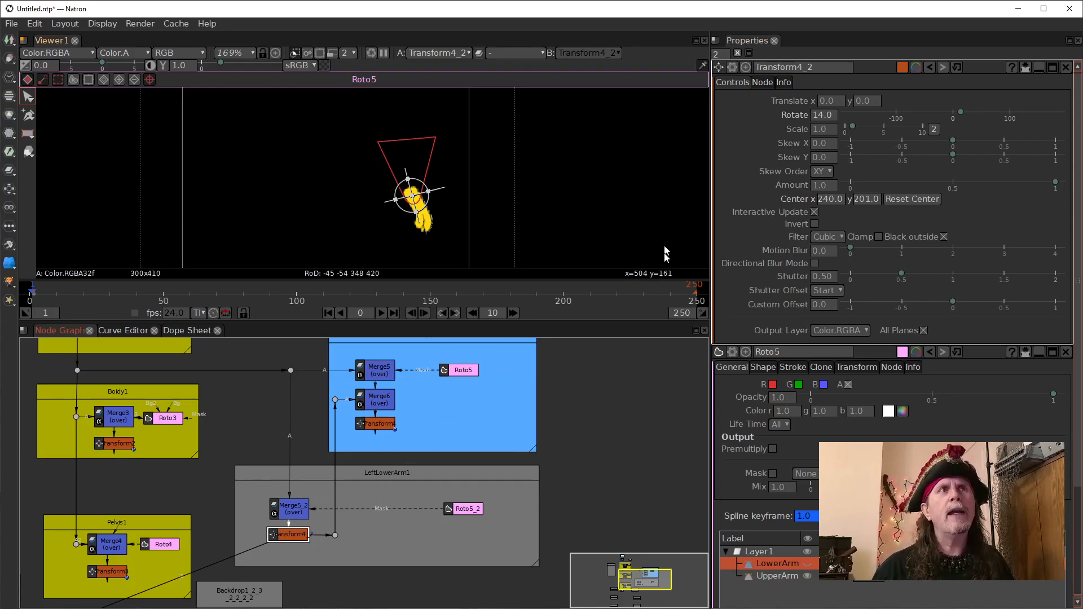
scroll(814, 115, "down", 10)
scroll(814, 116, "up", 20)
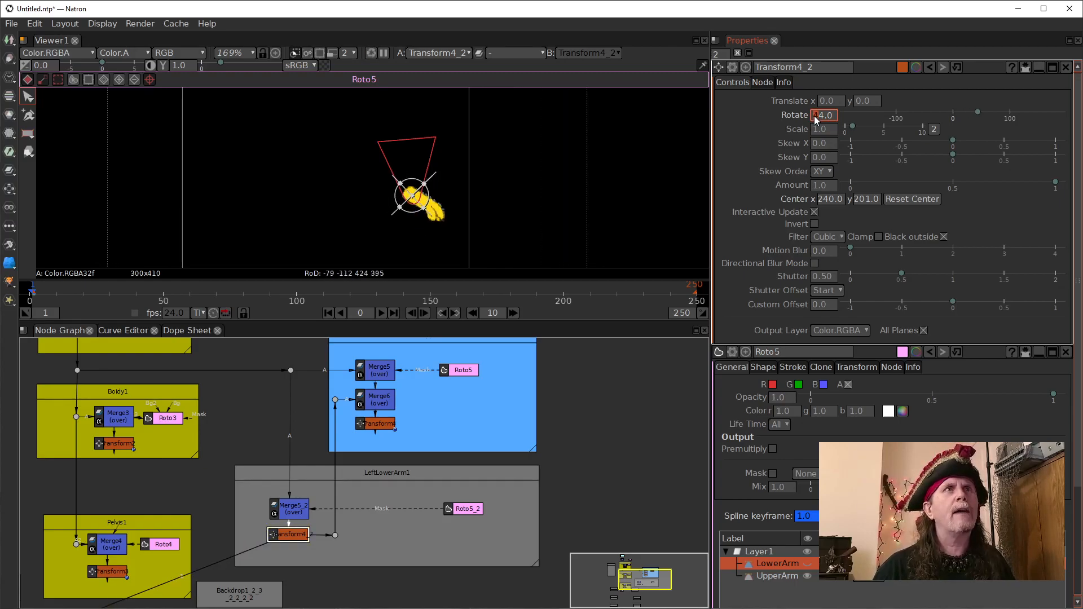
left_click(376, 423)
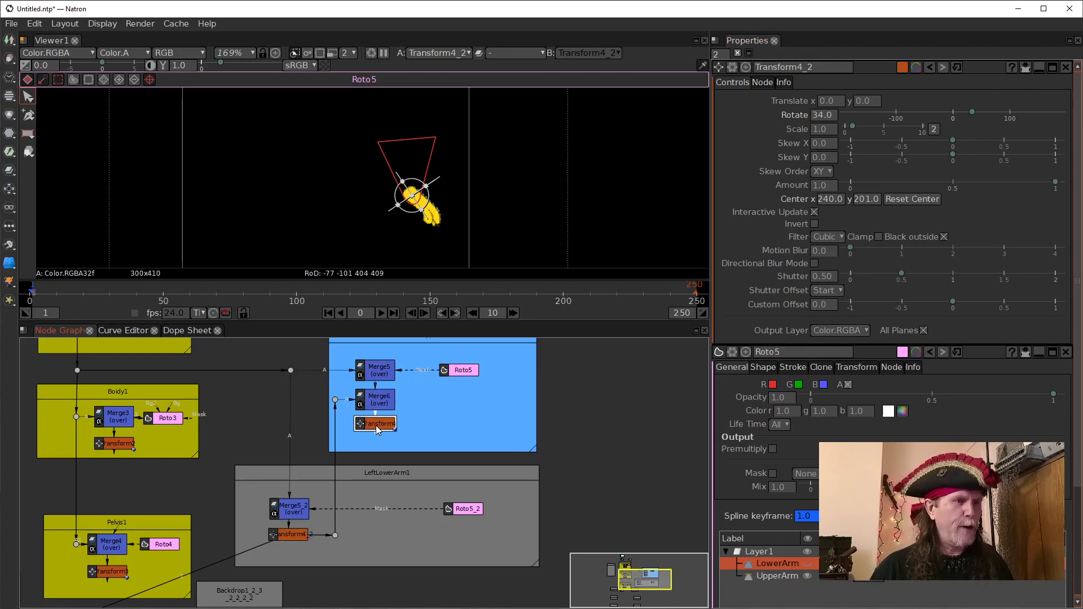
key("1")
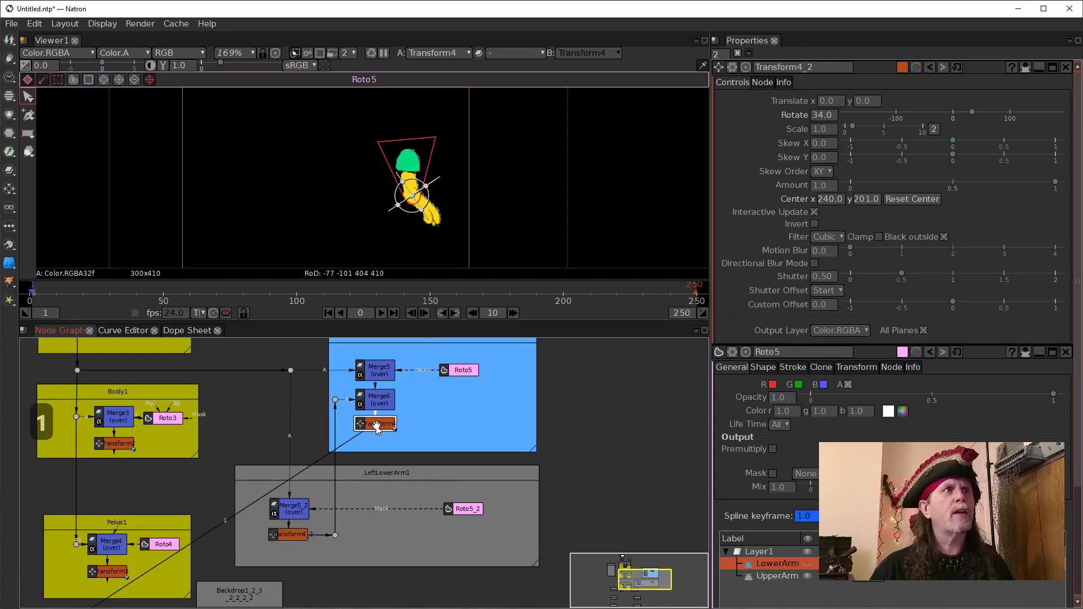
left_click(812, 116)
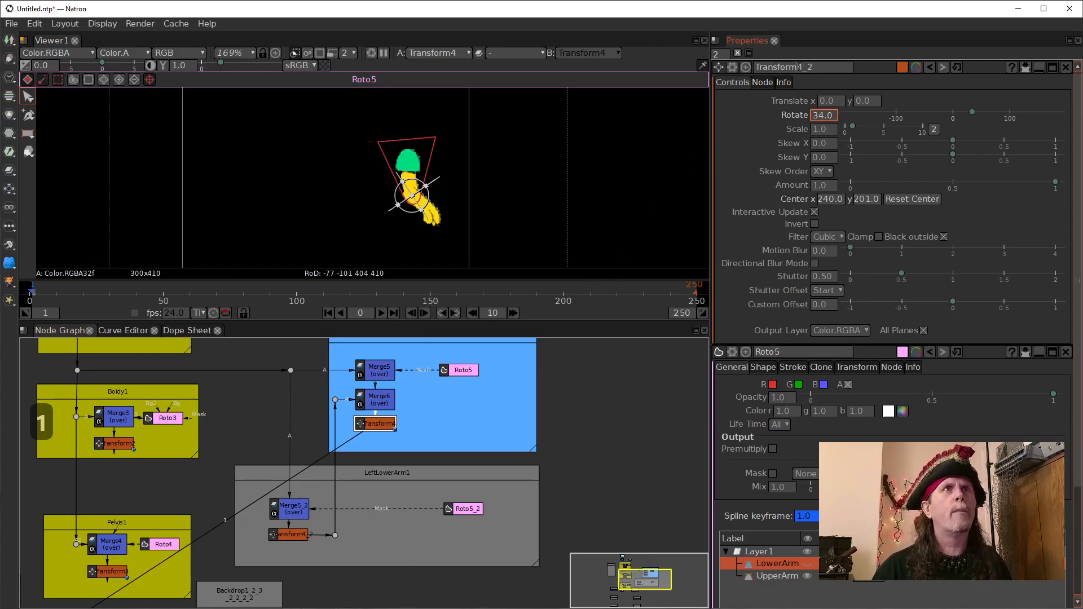
- Label the Transform4_2 node LowerArm
left_click(822, 67)
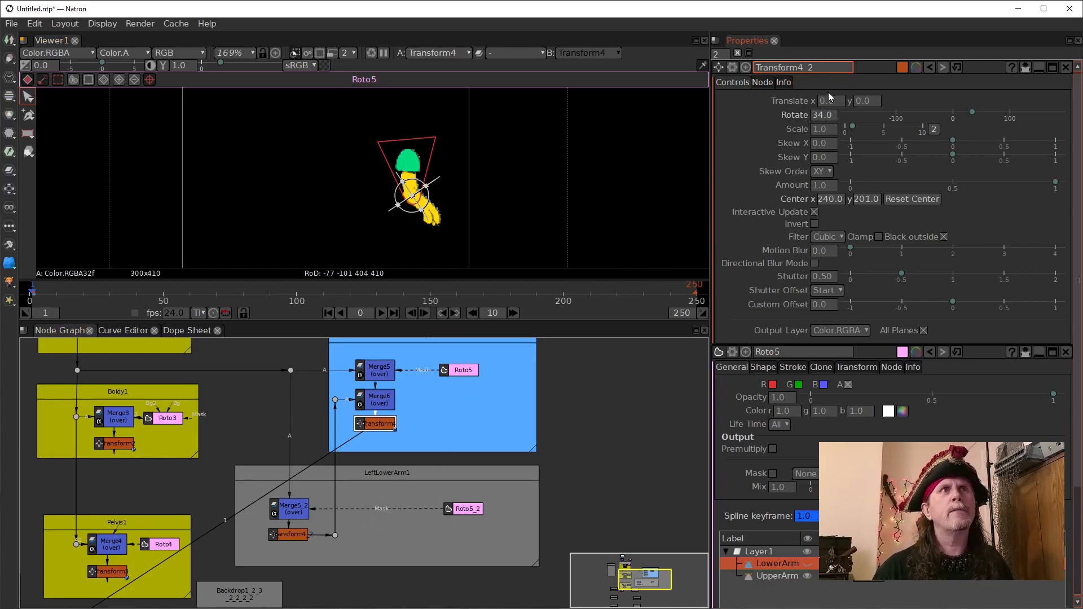
left_click(756, 83)
left_click(873, 133)
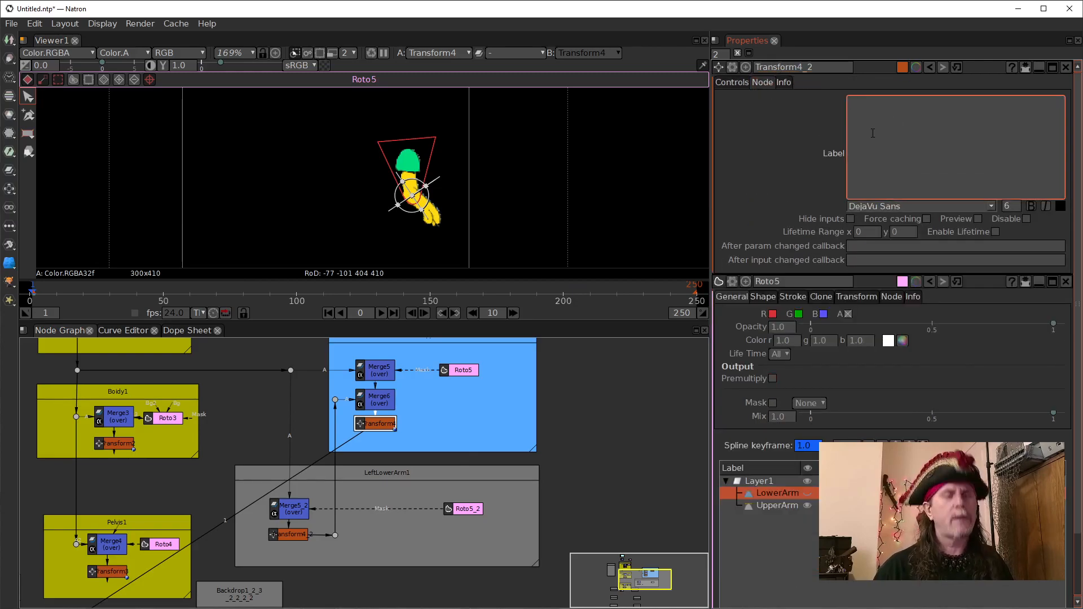
type("Lower")
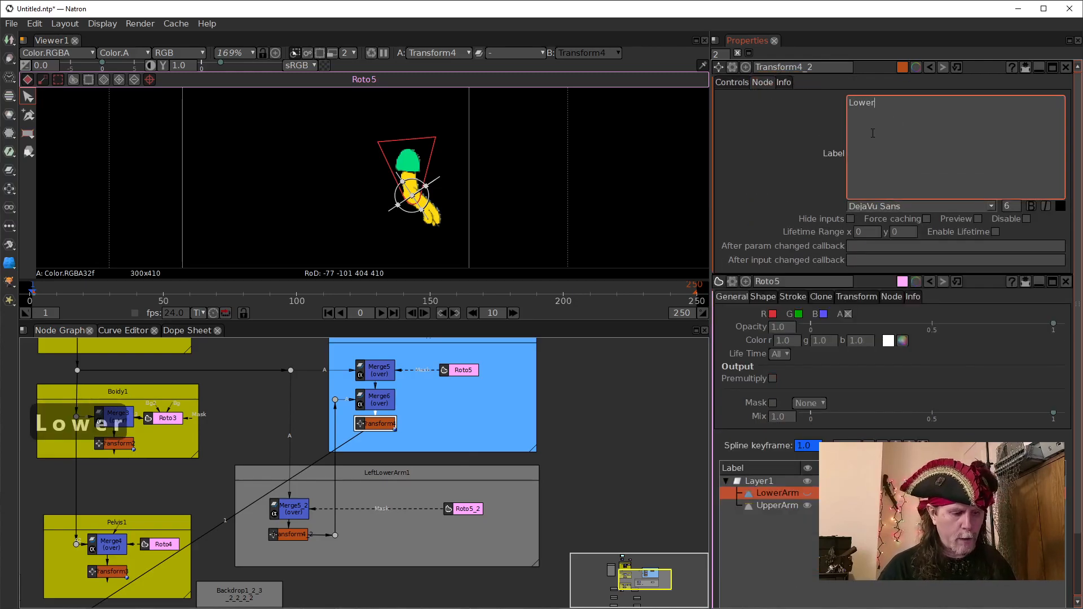
type("Arm")
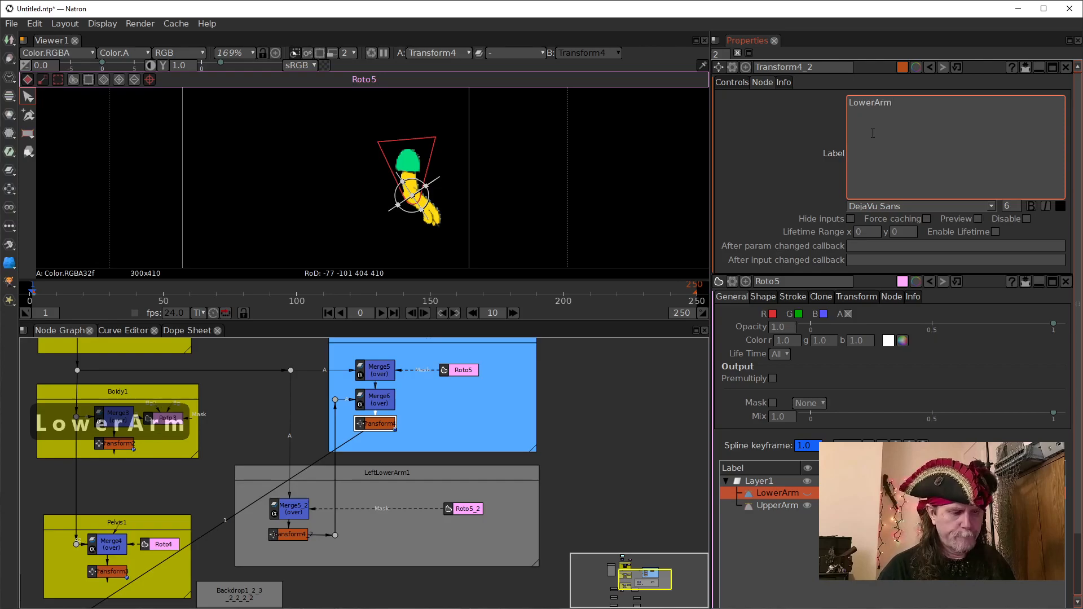
left_click(762, 156)
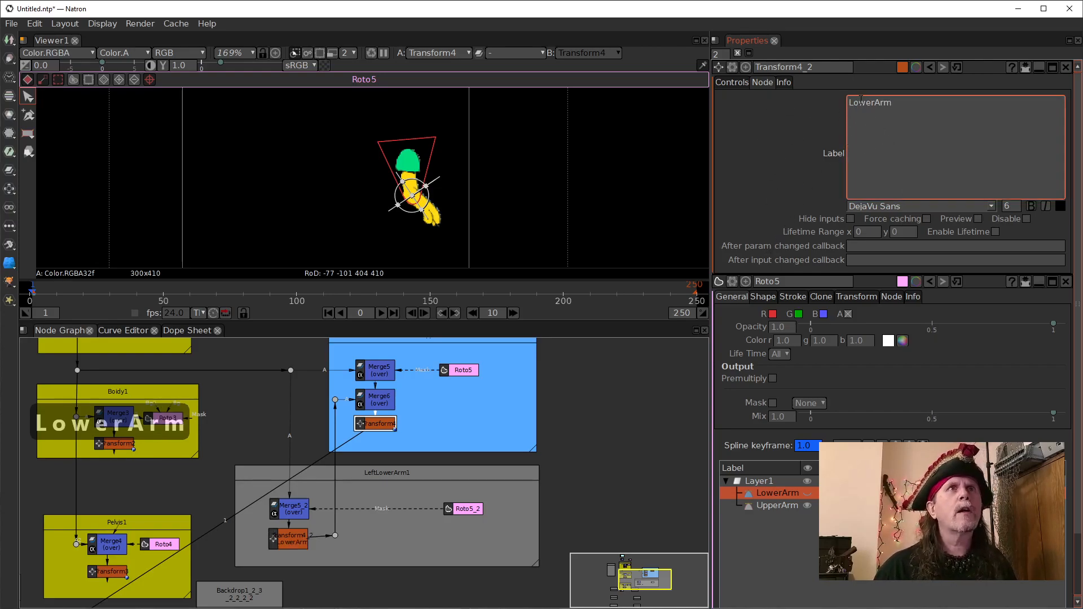
left_click(723, 85)
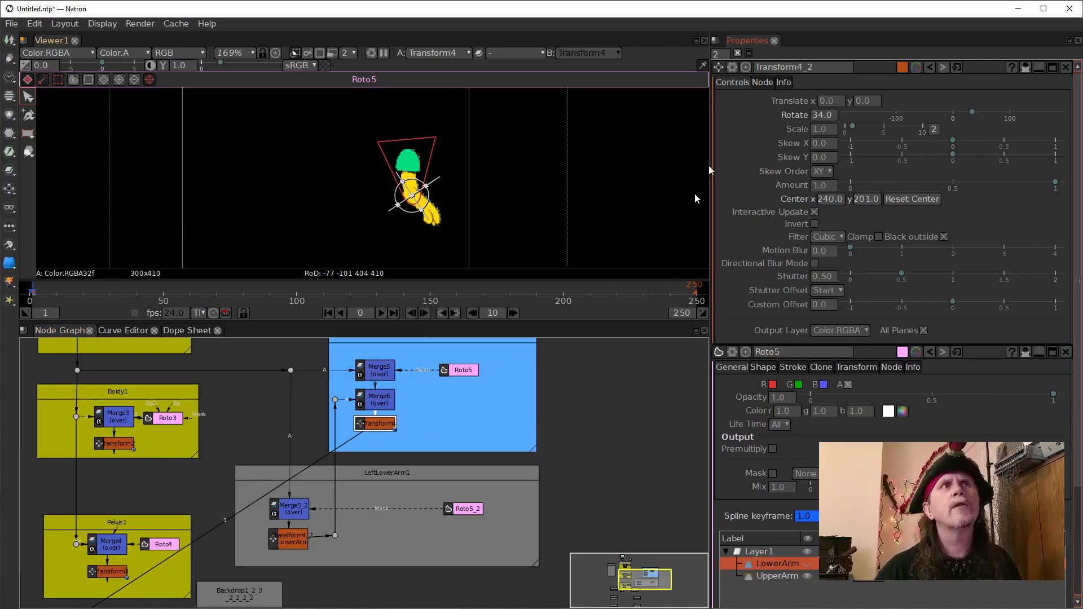
left_click(763, 82)
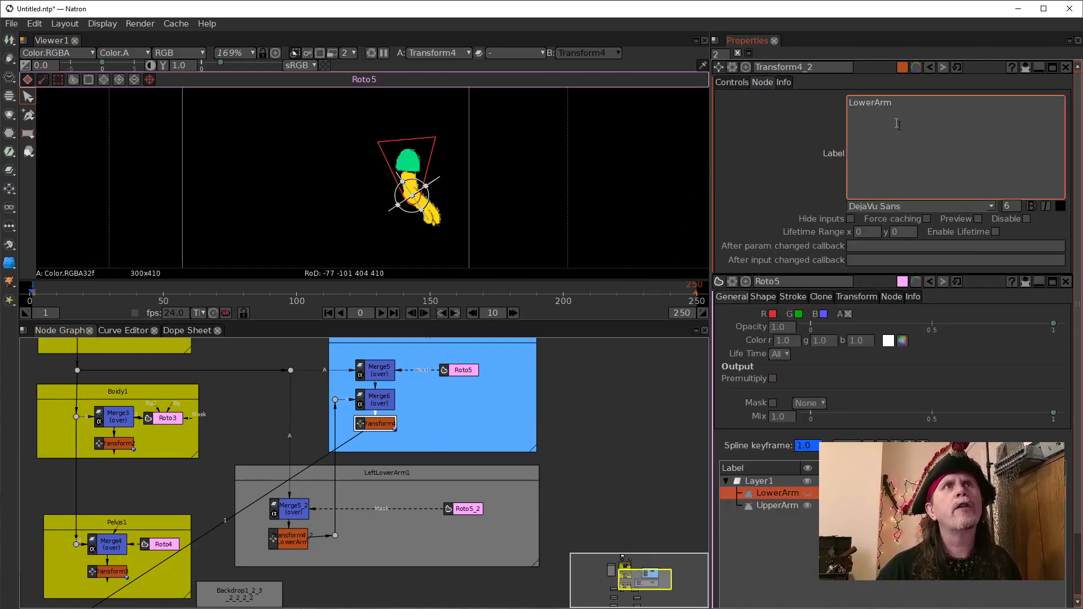
- Split the Transform4_2 node's label into two lines, Lower and Arm
key("Return")
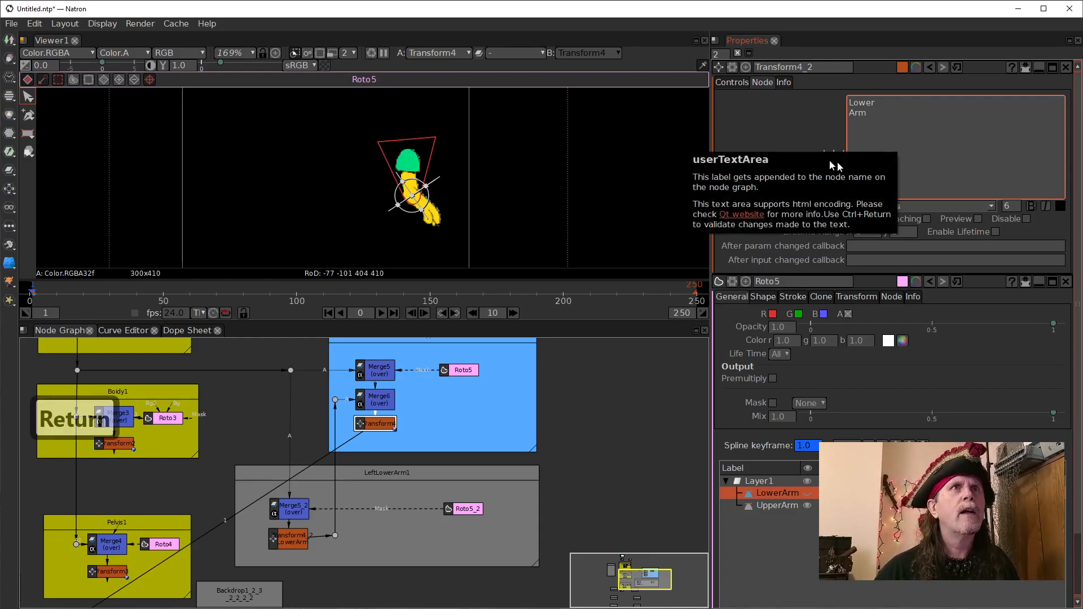
left_click(789, 115)
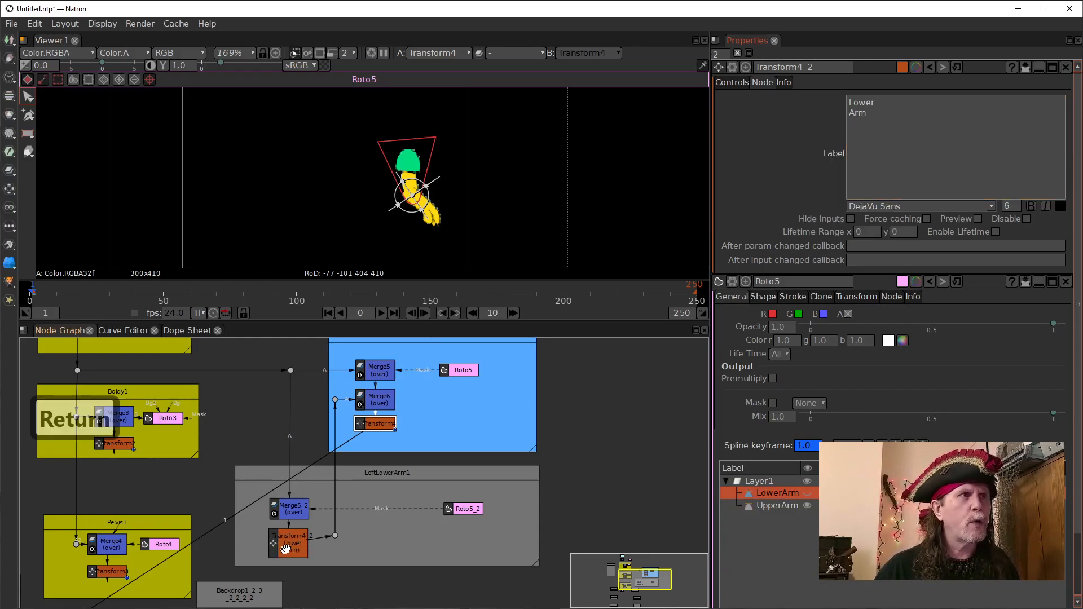
- Label the Transform4 node below Merge6 with Upper and Arm on two separate lines
double_click(378, 427)
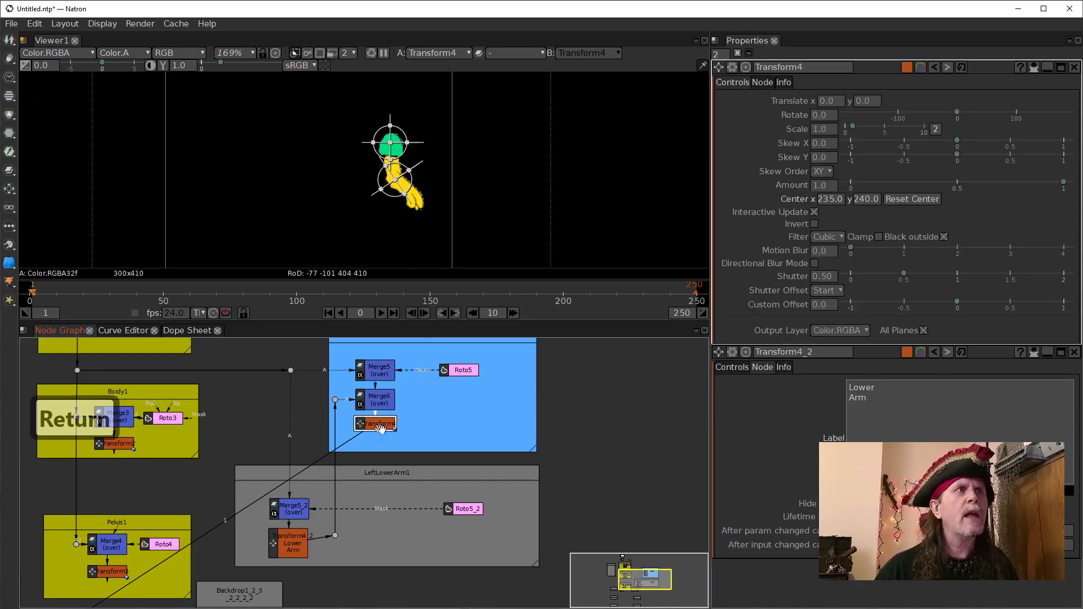
left_click(772, 83)
left_click(887, 133)
type("Y")
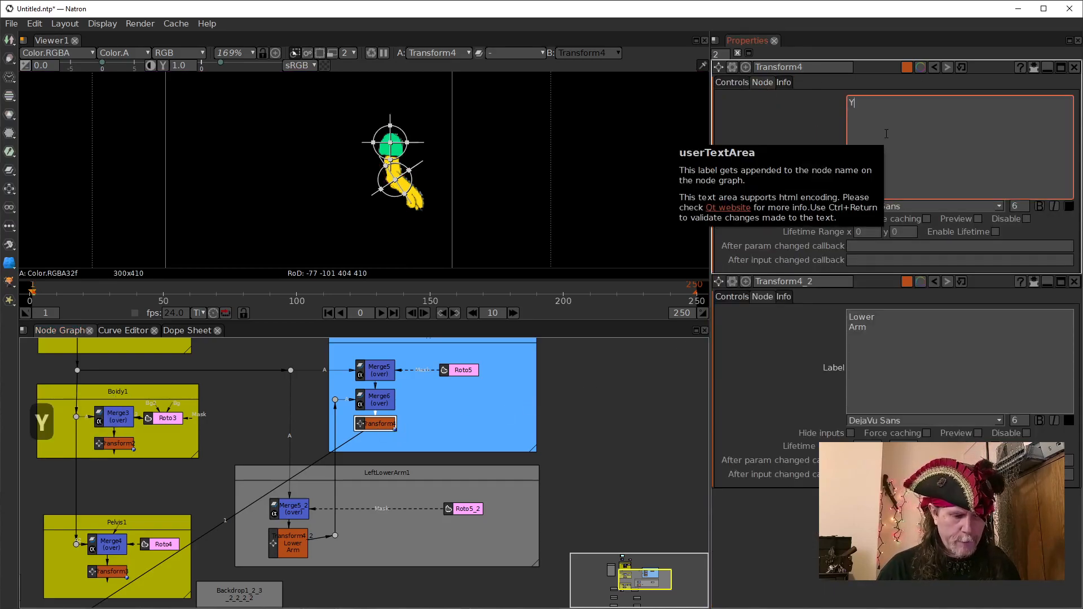
key("BackSpace")
type("Uppper")
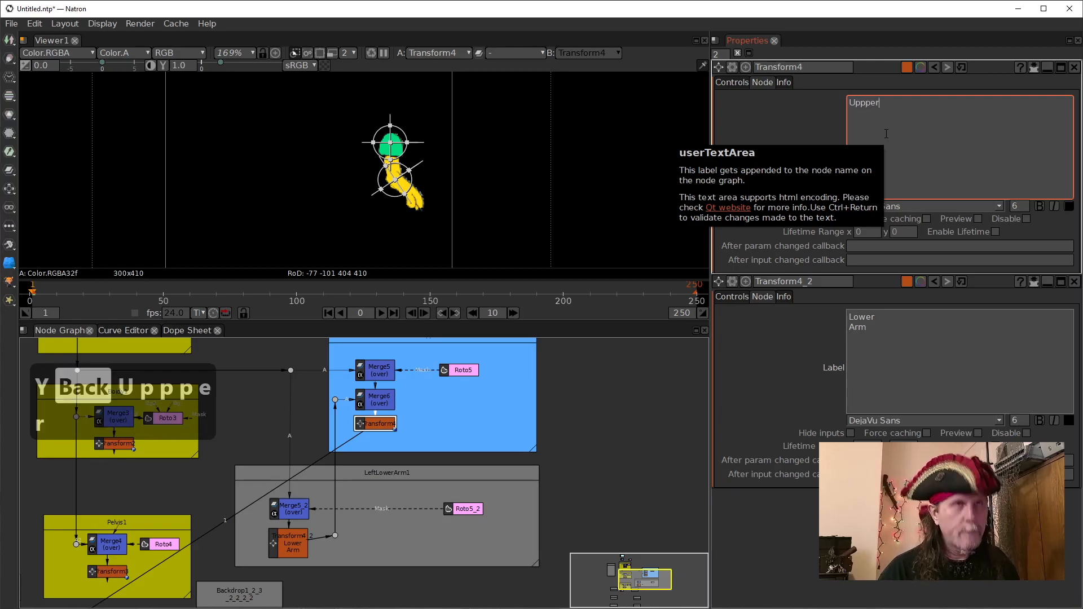
key("BackSpace")
key("BackSpace")
key("BackSpace")
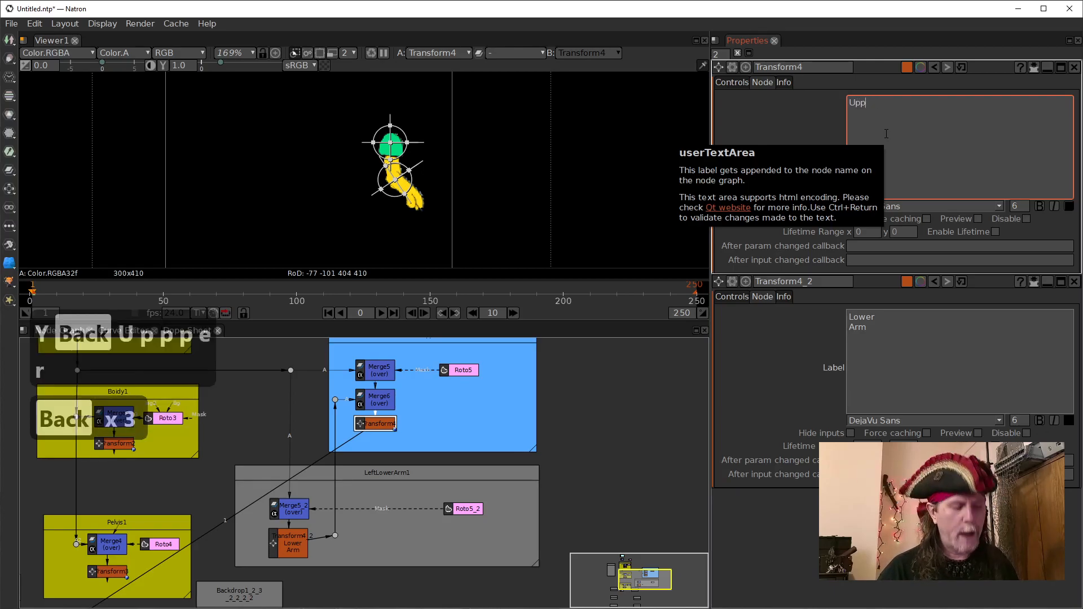
type("er")
key("Return")
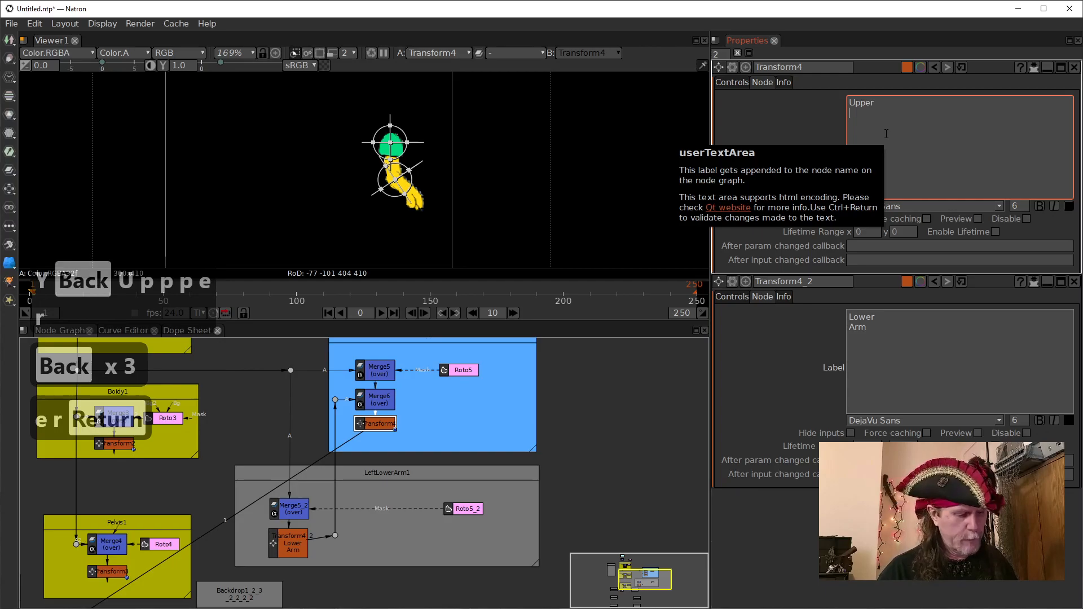
type("Arm")
key("Return")
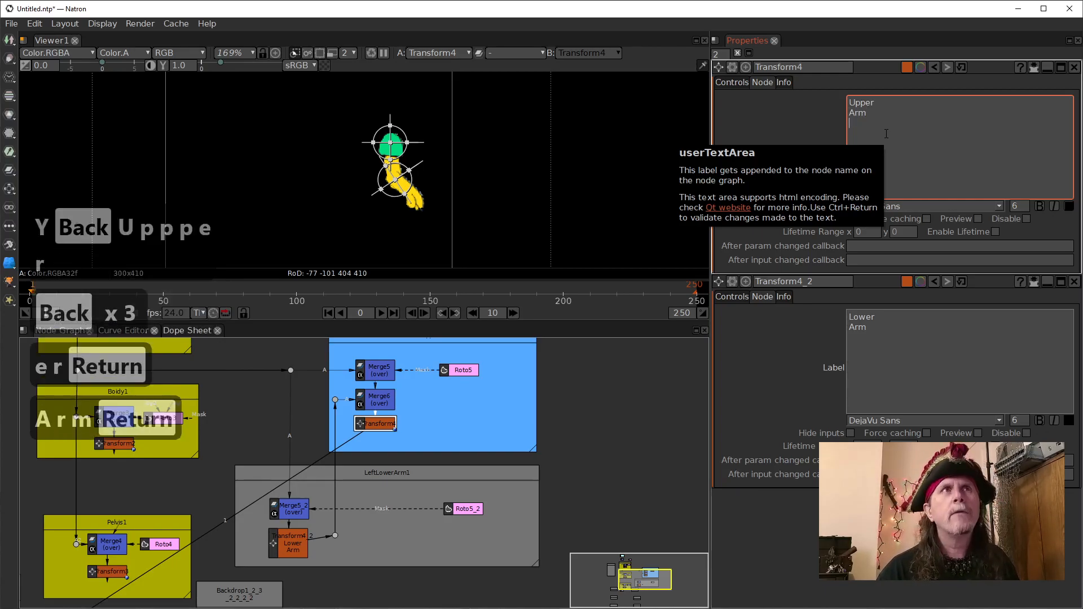
key("BackSpace")
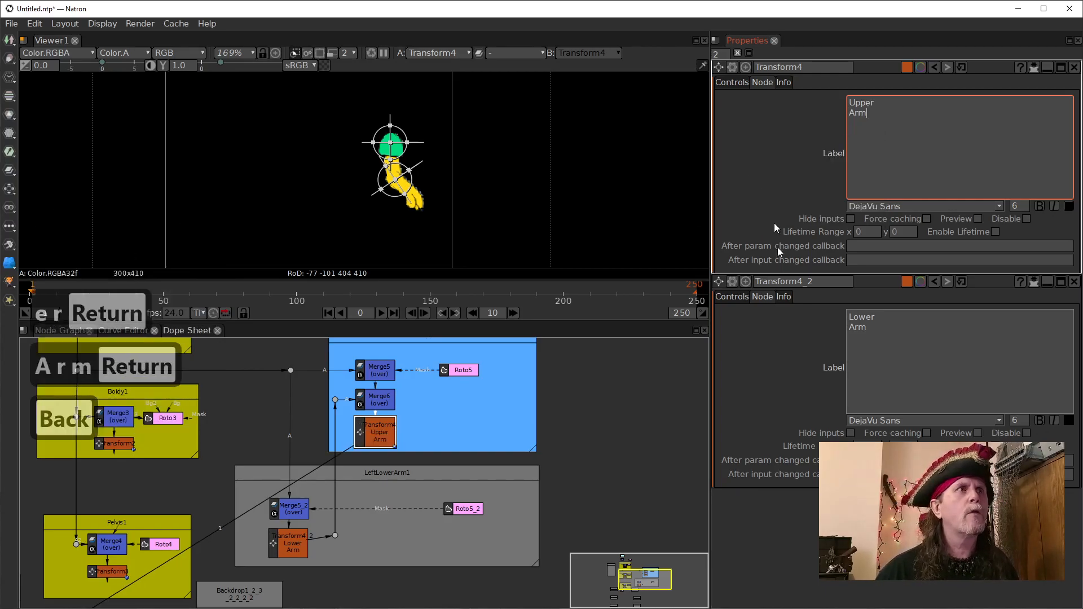
left_click(379, 442)
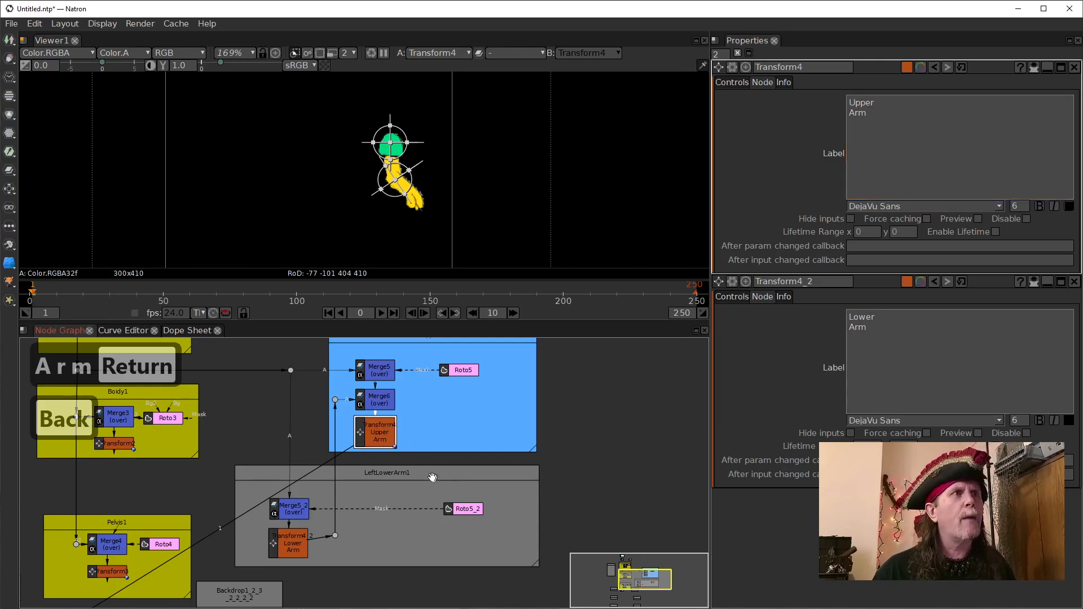
- Delete the word Upper from the Transform4 node's label
left_click(302, 550)
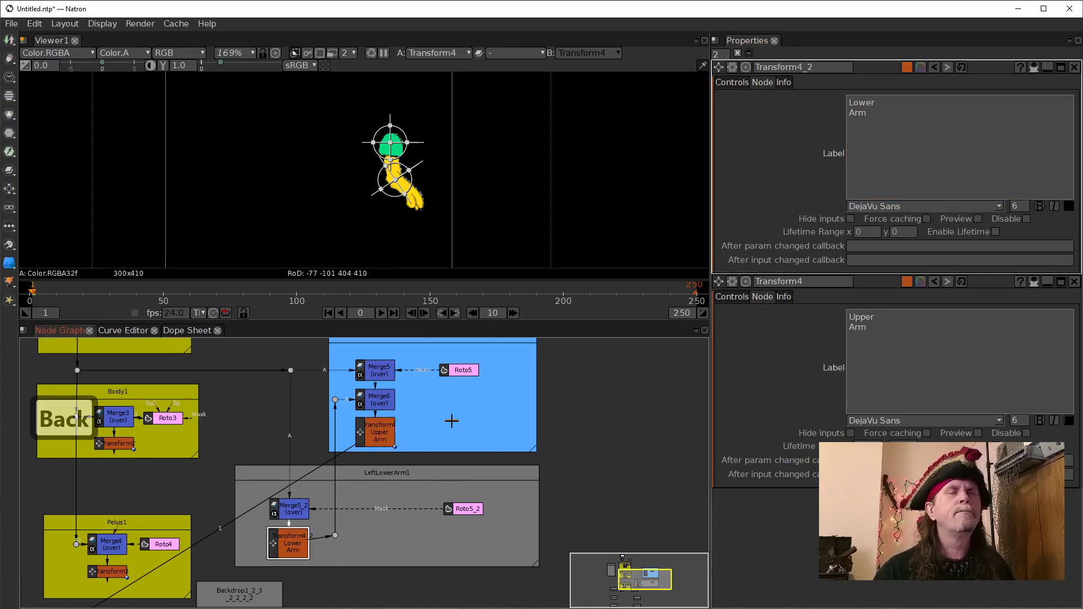
left_click(883, 334)
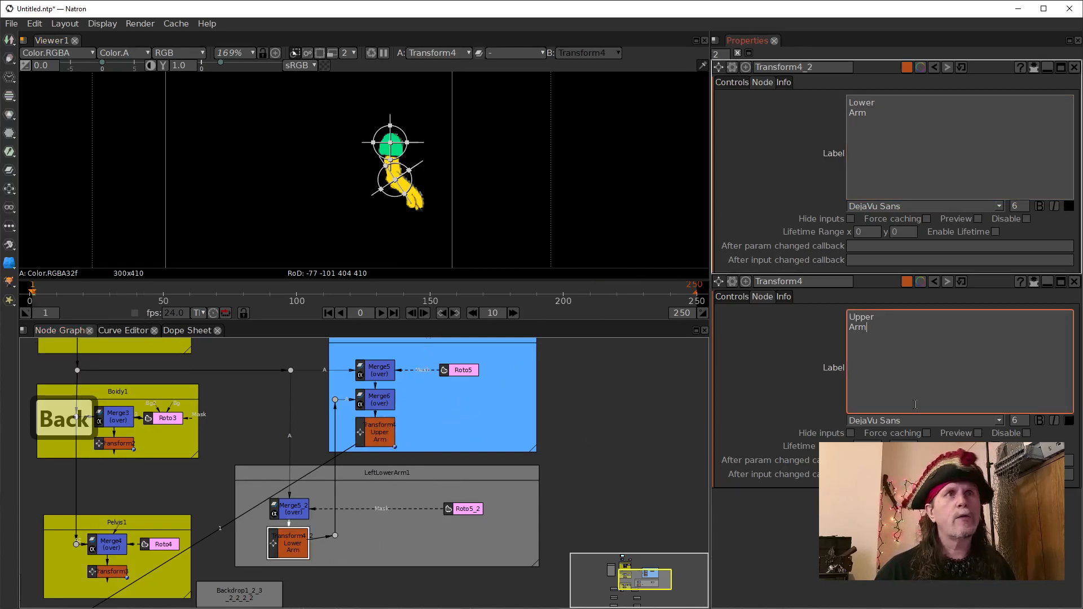
double_click(879, 317)
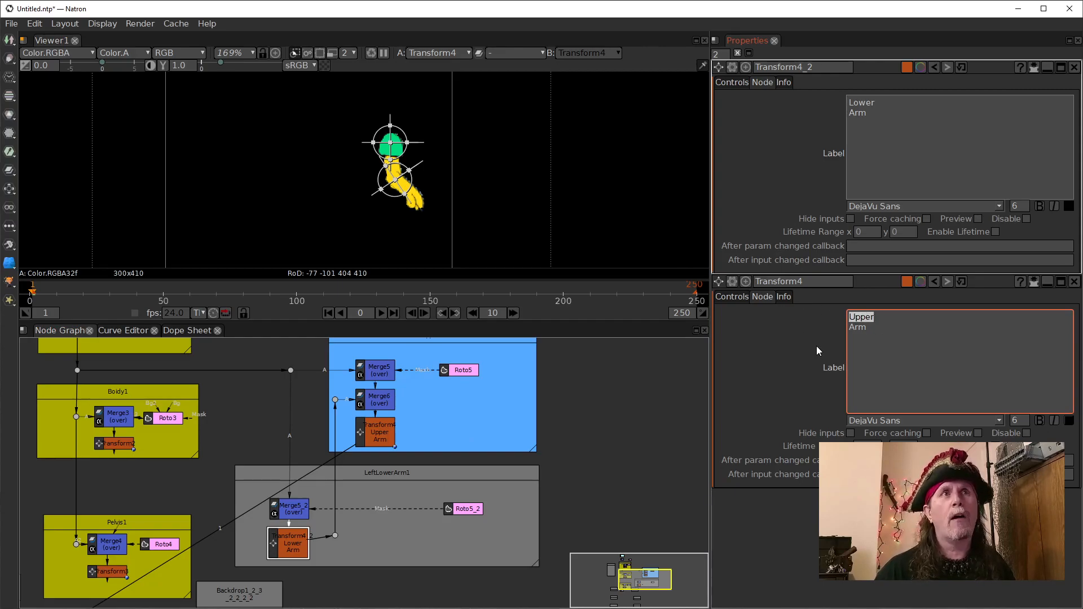
key("BackSpace")
key("BackSpace")
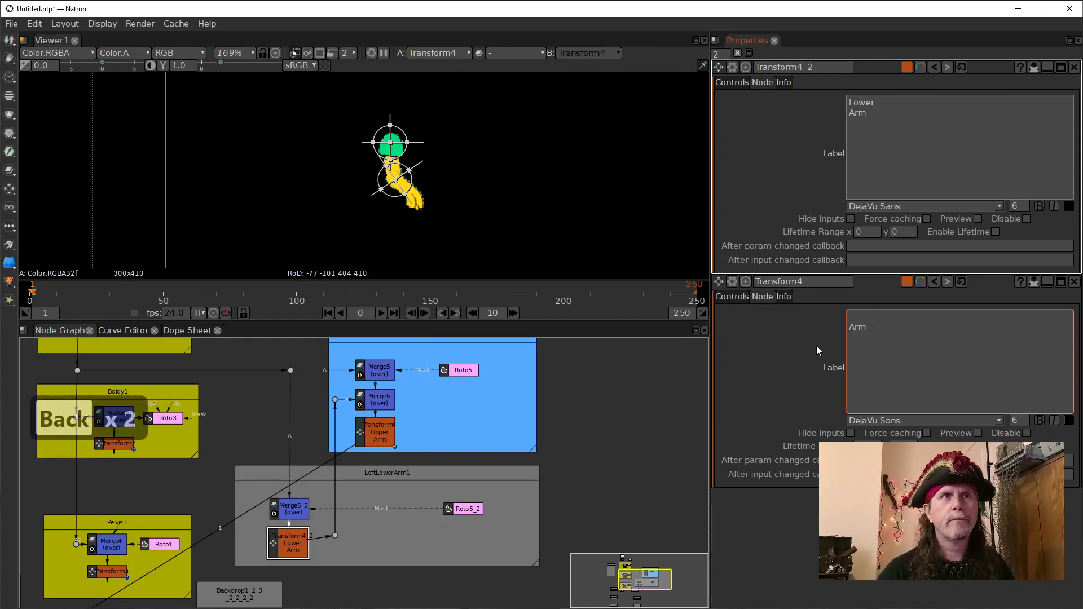
- Relabel the Transform4 node as Shoulder and level the connector dot with the Lower Arm transform in the LeftLowerArm1 backdrop
key("Right")
key("Right")
key("Right")
key("Right")
key("Right")
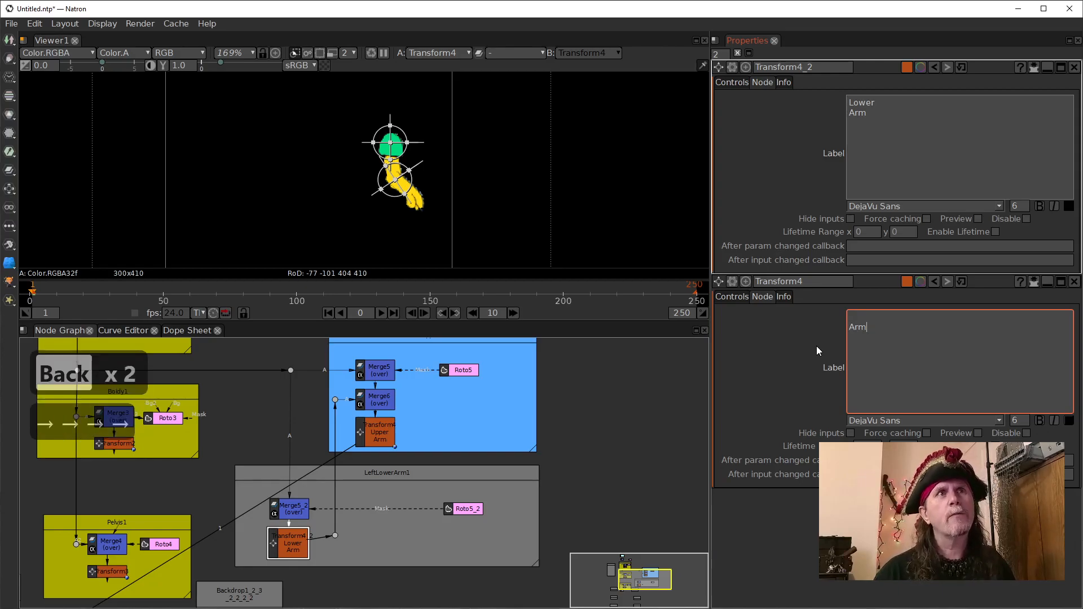
key("BackSpace")
key("BackSpace")
key("BackSpace")
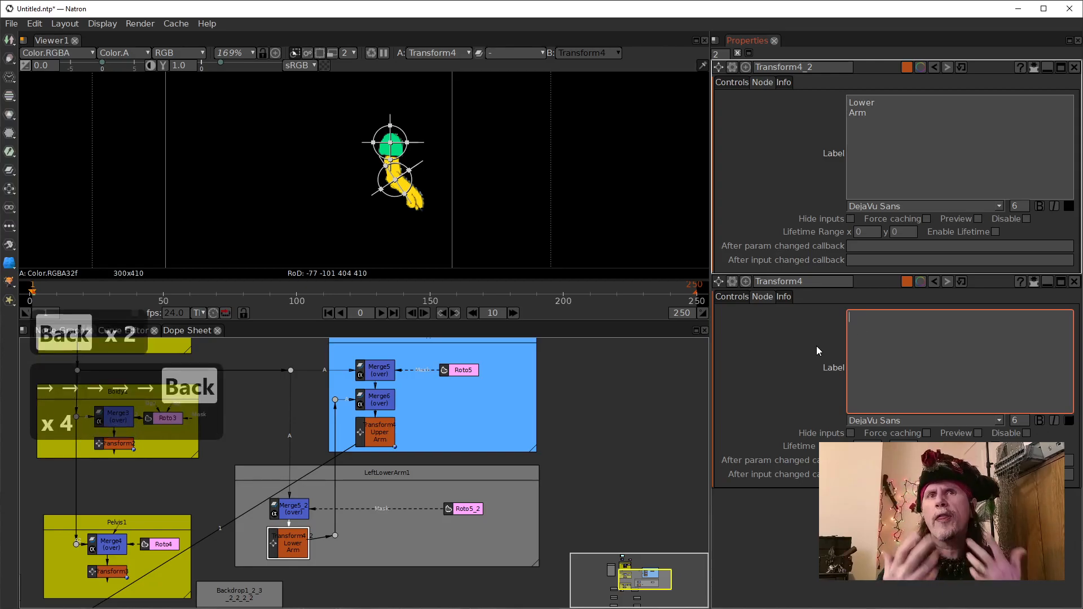
type("Shoulder")
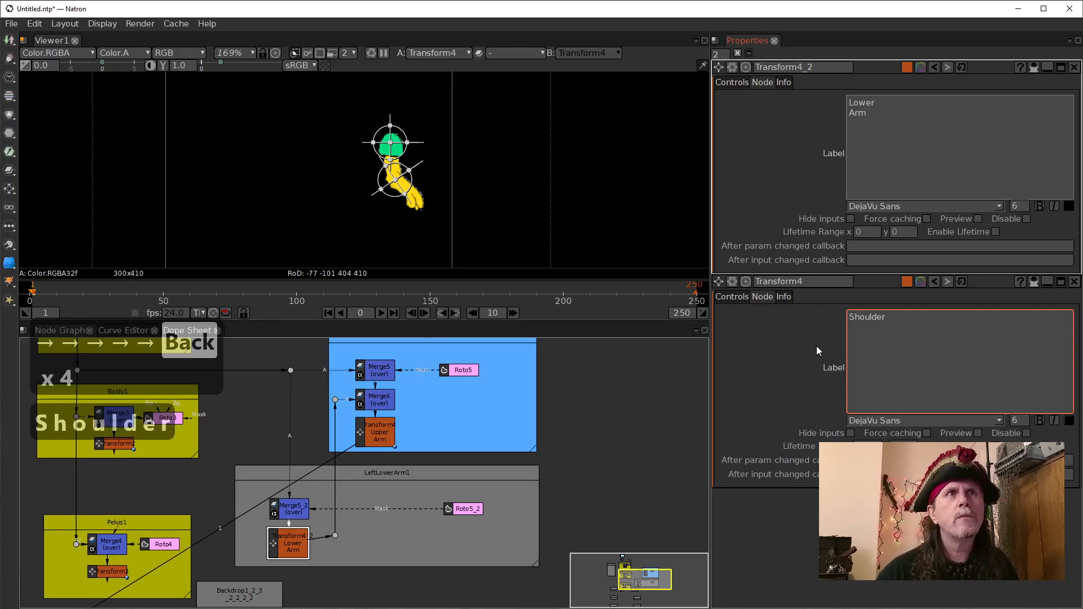
left_click(817, 347)
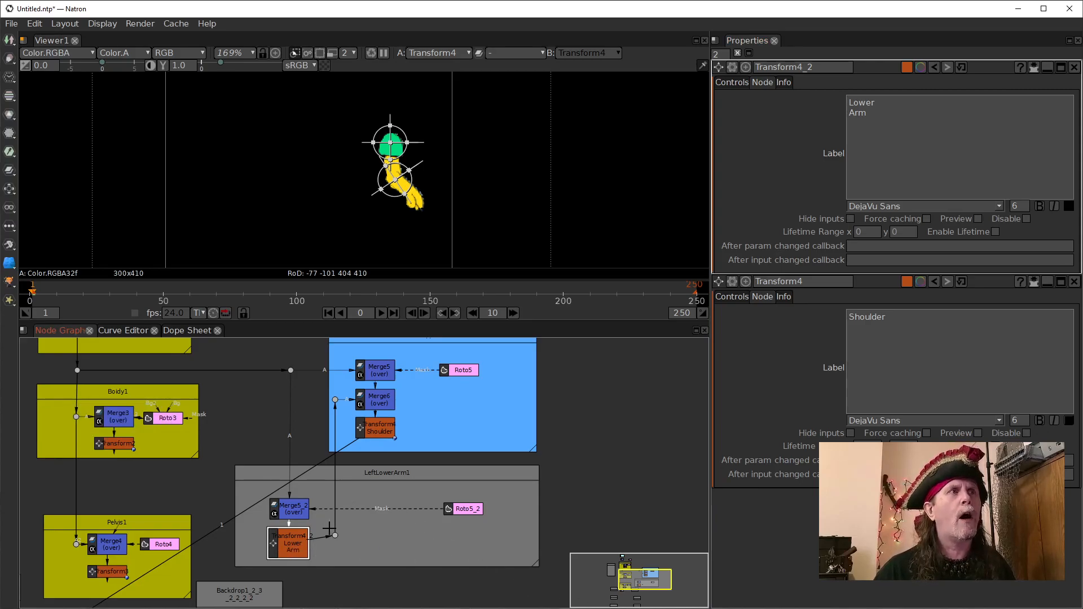
left_click_drag(334, 533, 334, 542)
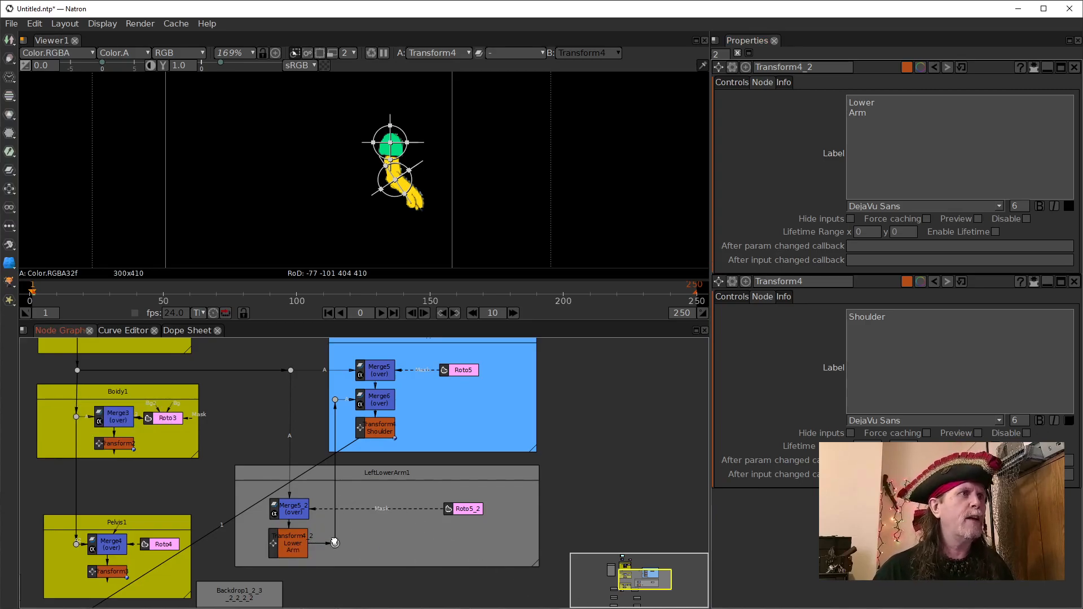
- Set the Shoulder transform's rotation to 11 degrees and bring the whole bent arm into close view
left_click(385, 433)
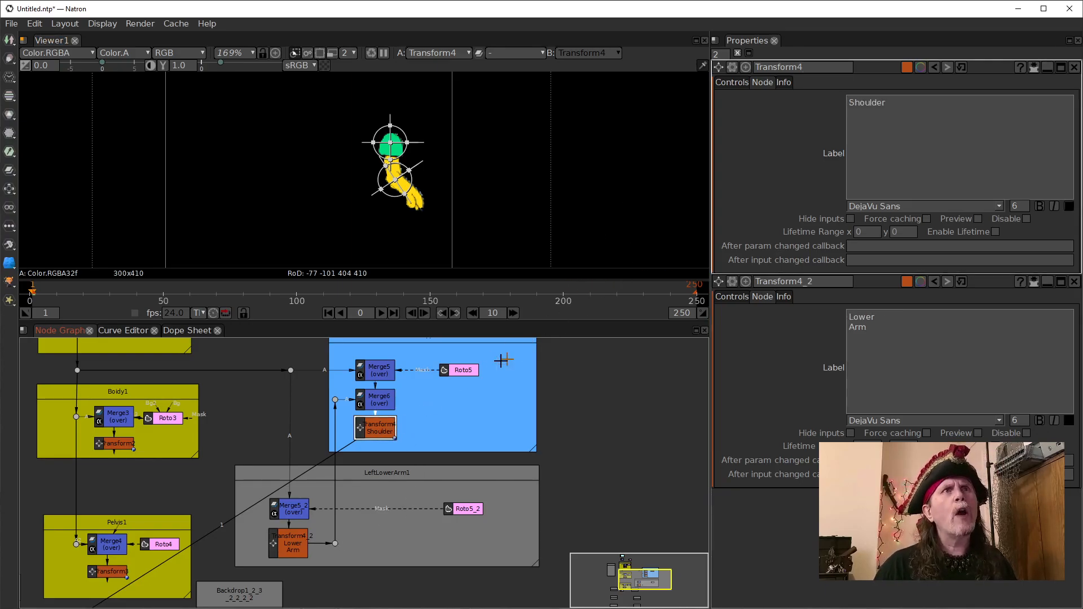
left_click(731, 82)
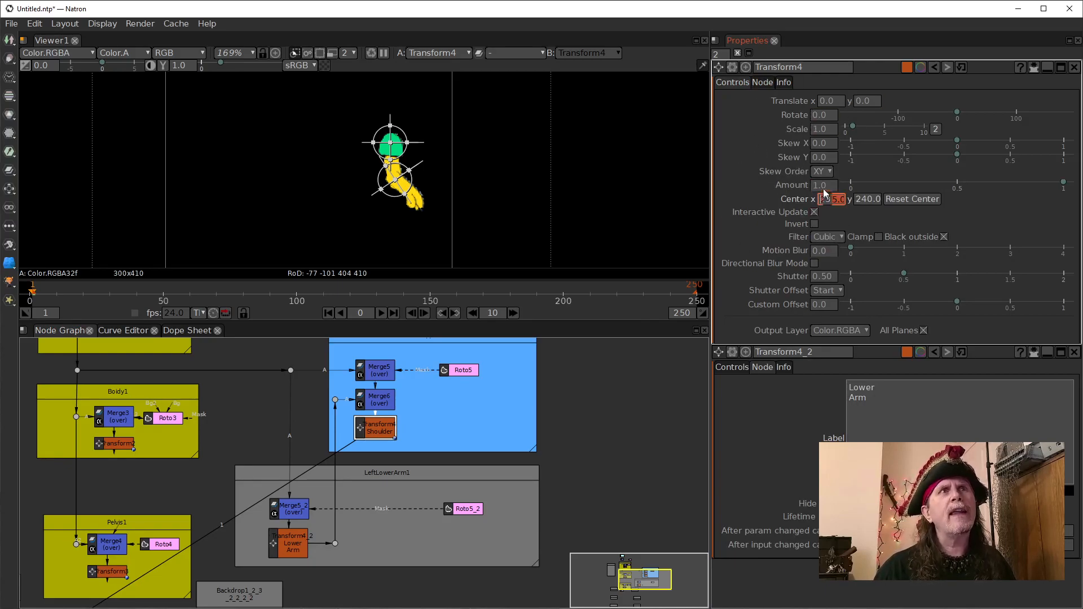
scroll(813, 114, "up", 16)
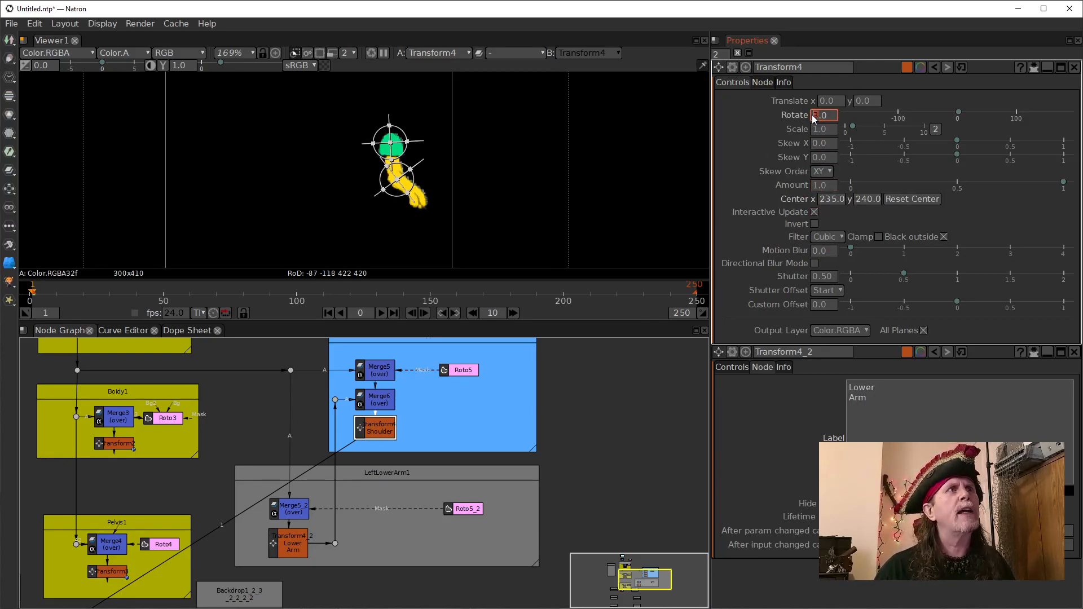
scroll(812, 114, "down", 5)
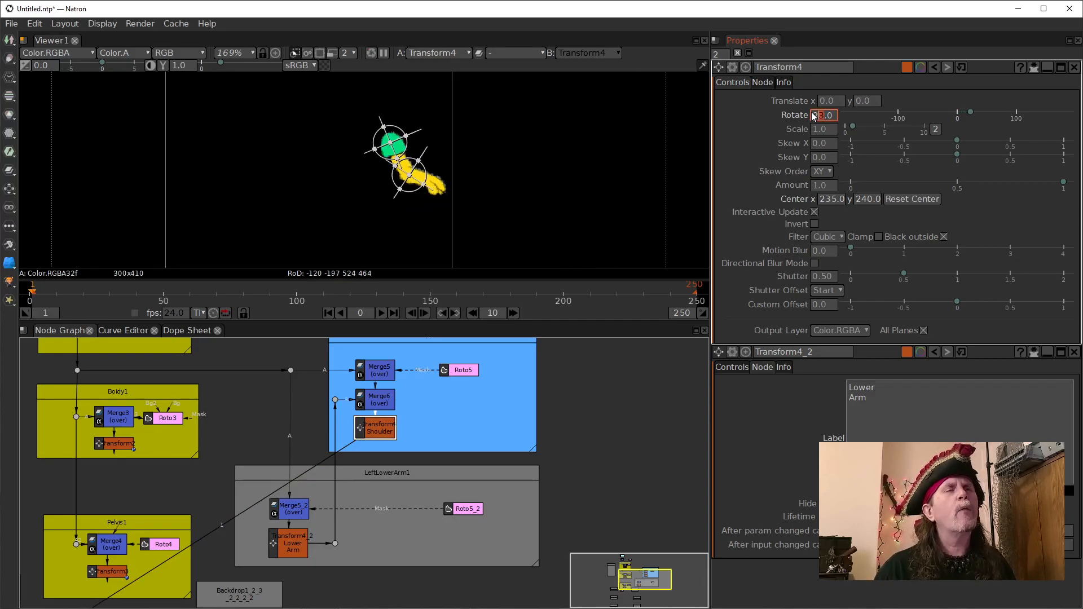
scroll(473, 231, "up", 10)
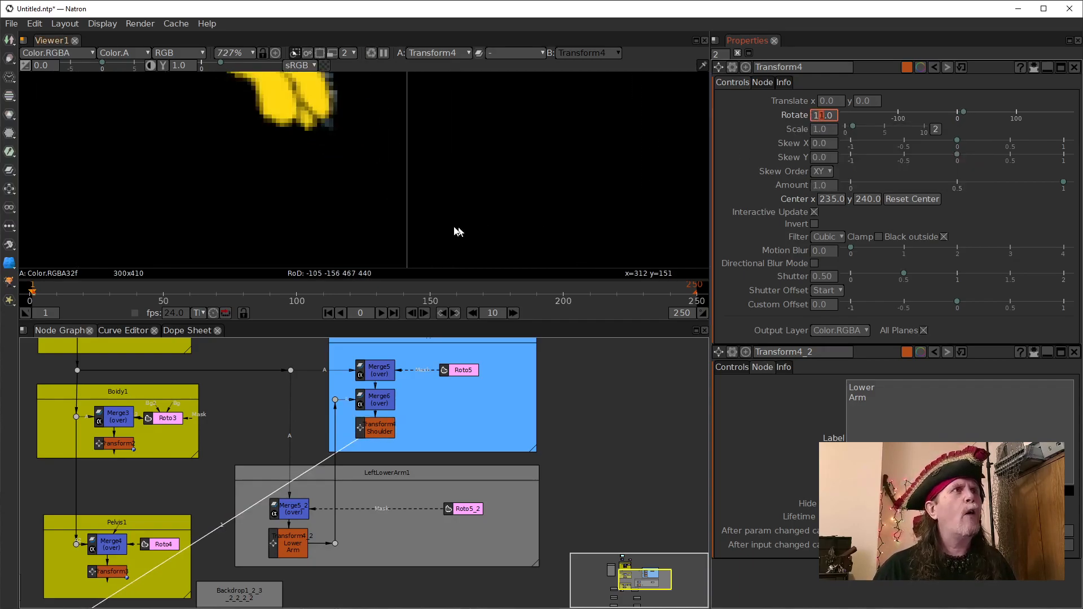
left_click_drag(428, 166, 428, 212)
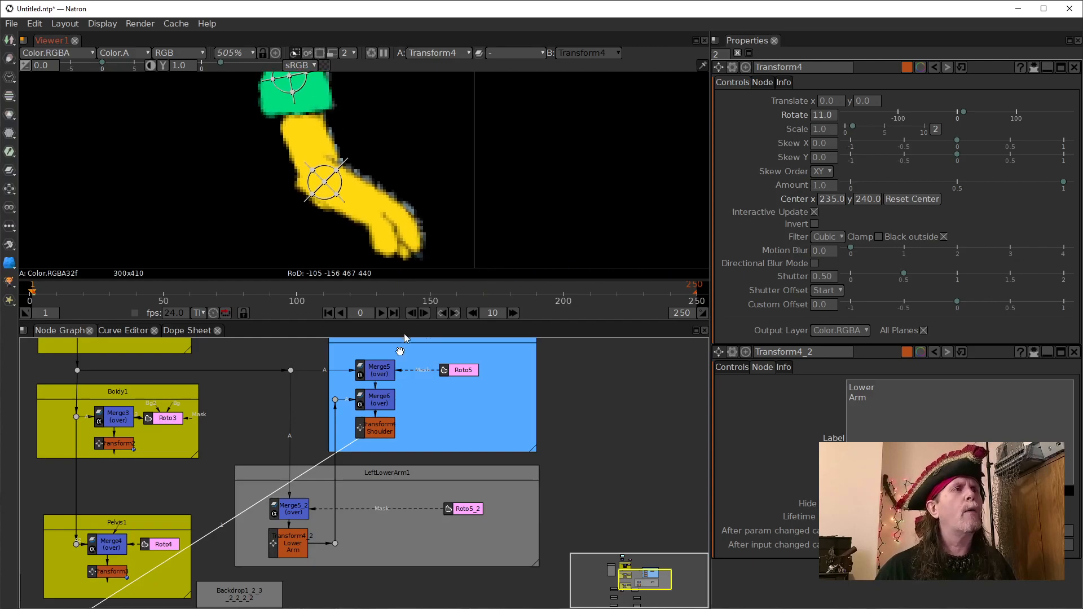
- Set the Lower Arm transform's rotation to 90 degrees to test the elbow bend
double_click(316, 544)
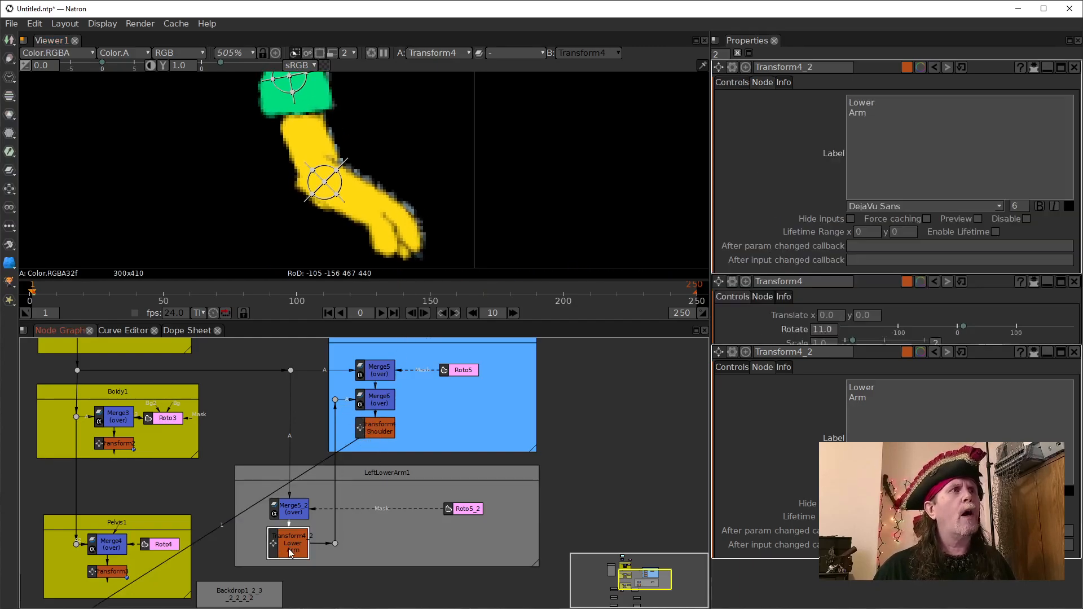
left_click(733, 82)
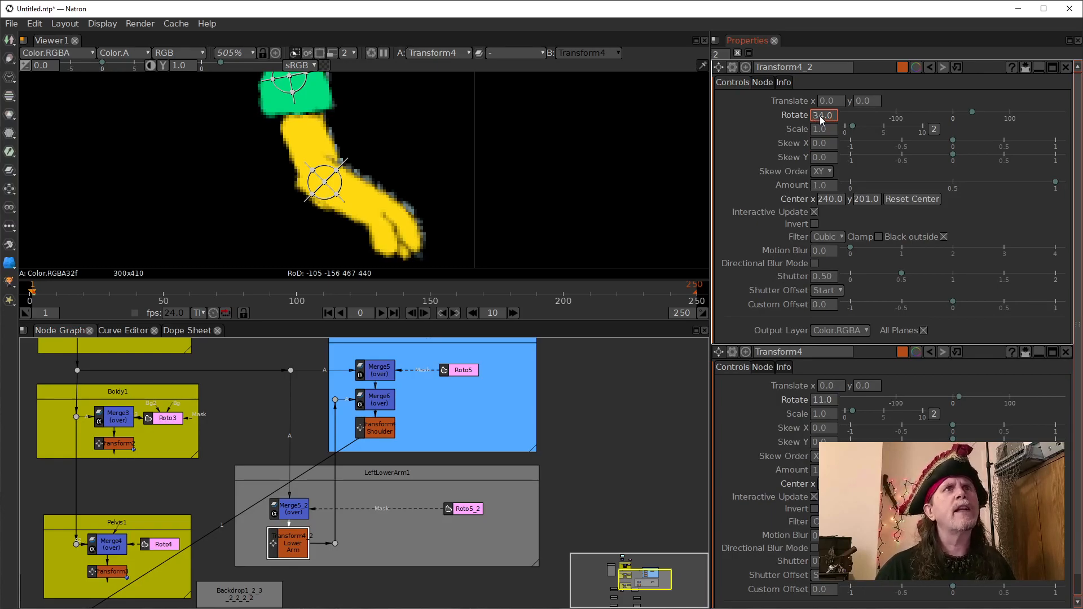
type("90")
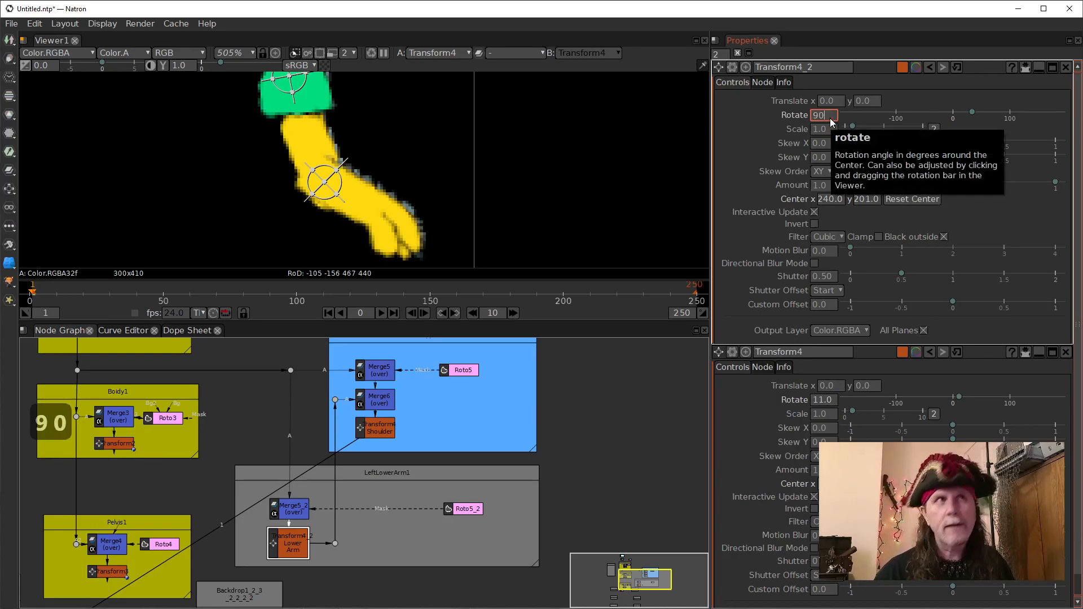
key("Return")
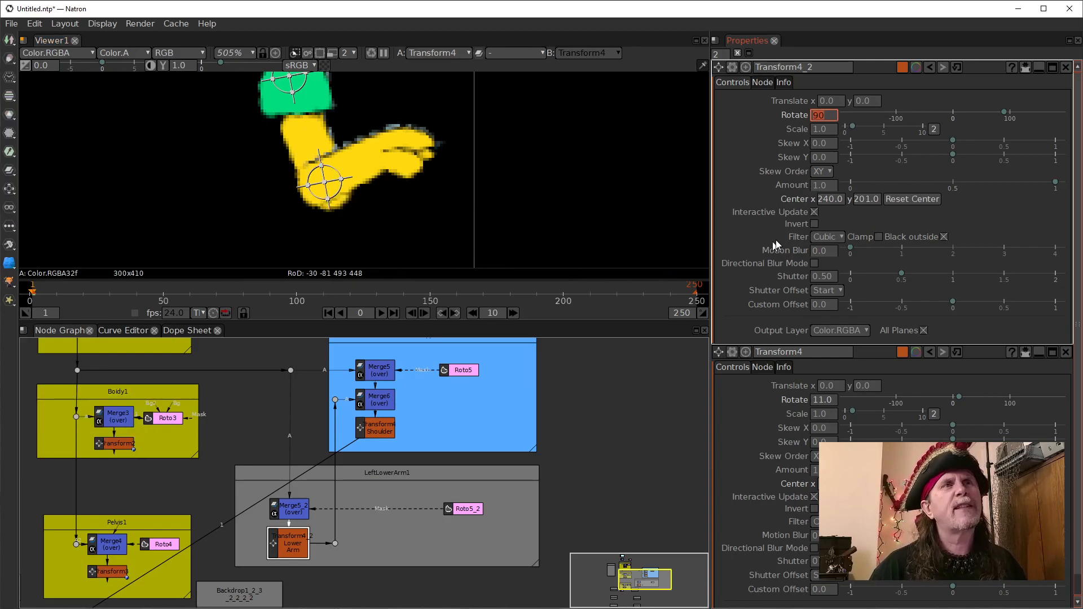
- Lower the Lower Arm transform's rotation centre to y 198 while checking the elbow joint
left_click(862, 201)
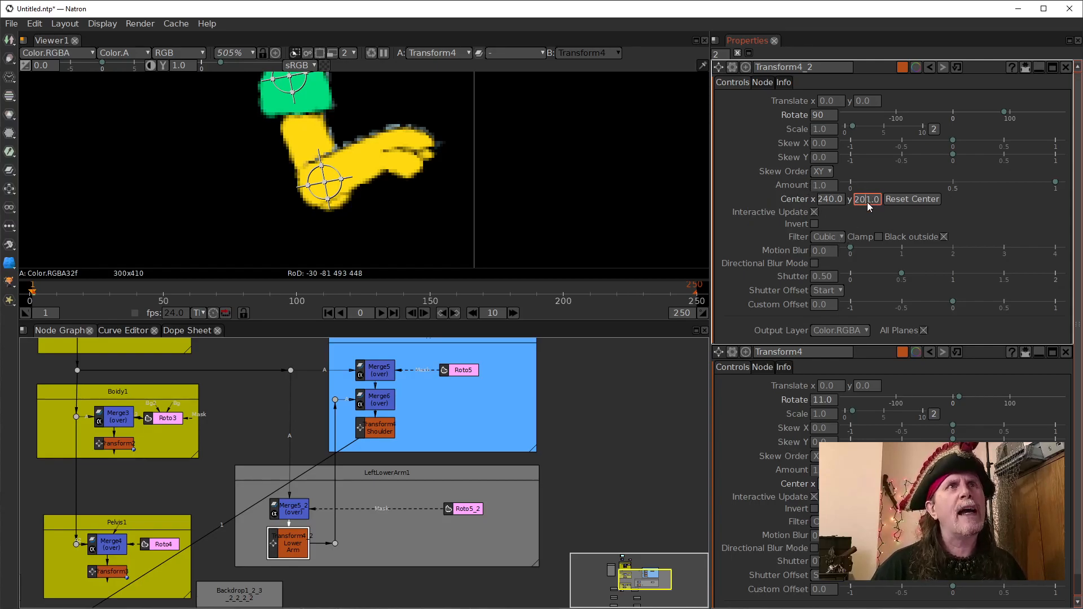
scroll(868, 201, "up", 2)
scroll(866, 202, "down", 3)
scroll(866, 202, "down", 2)
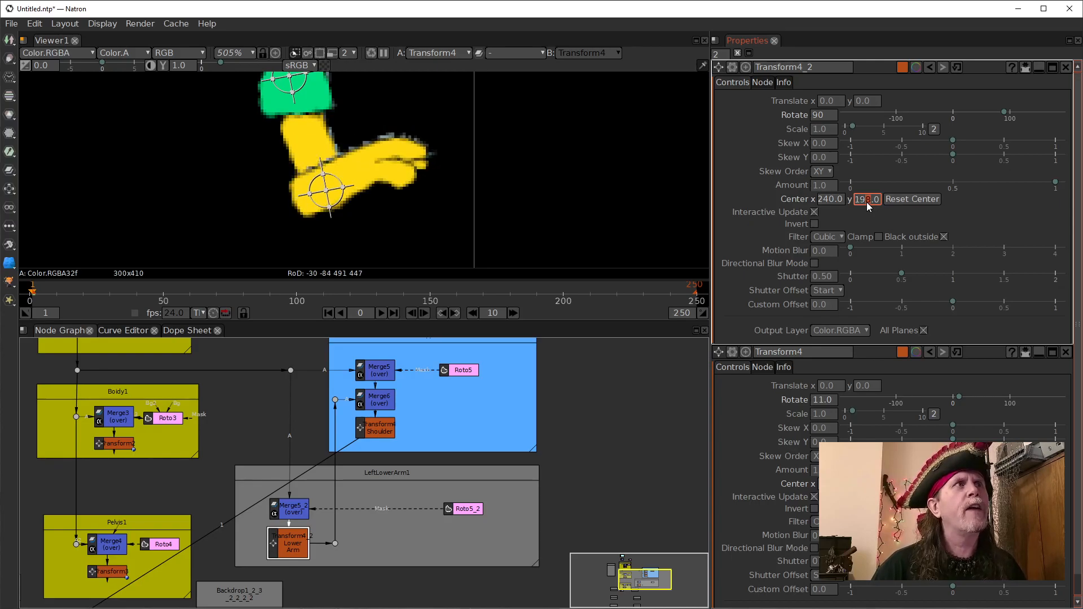
scroll(865, 202, "up", 1)
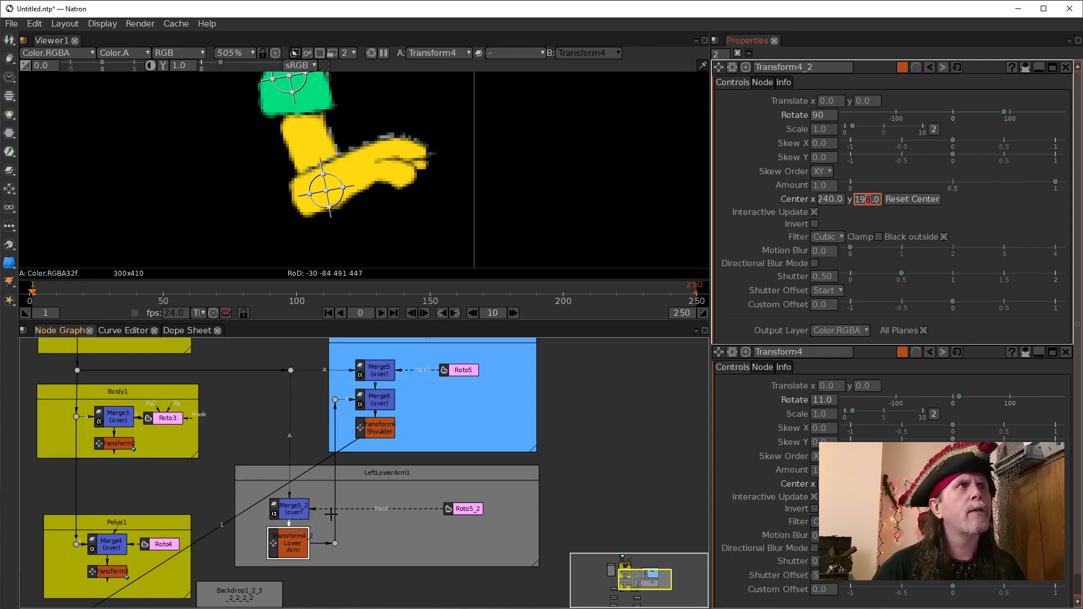
- Show the Lower Arm transform's output in the viewer, try its centre y one unit lower, and return it to 198
left_click(299, 543)
key("1")
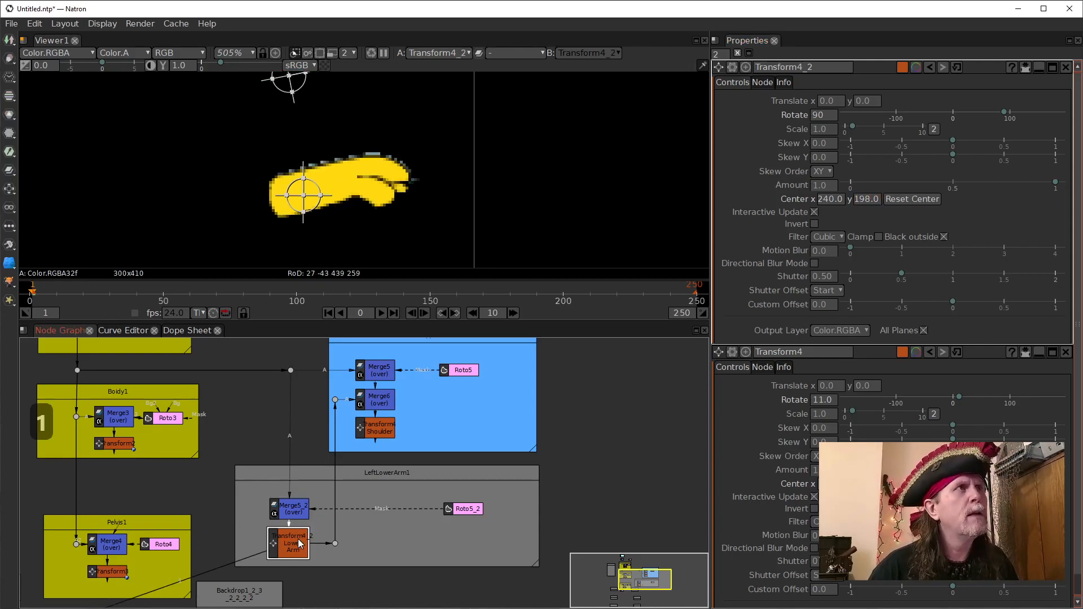
left_click(865, 201)
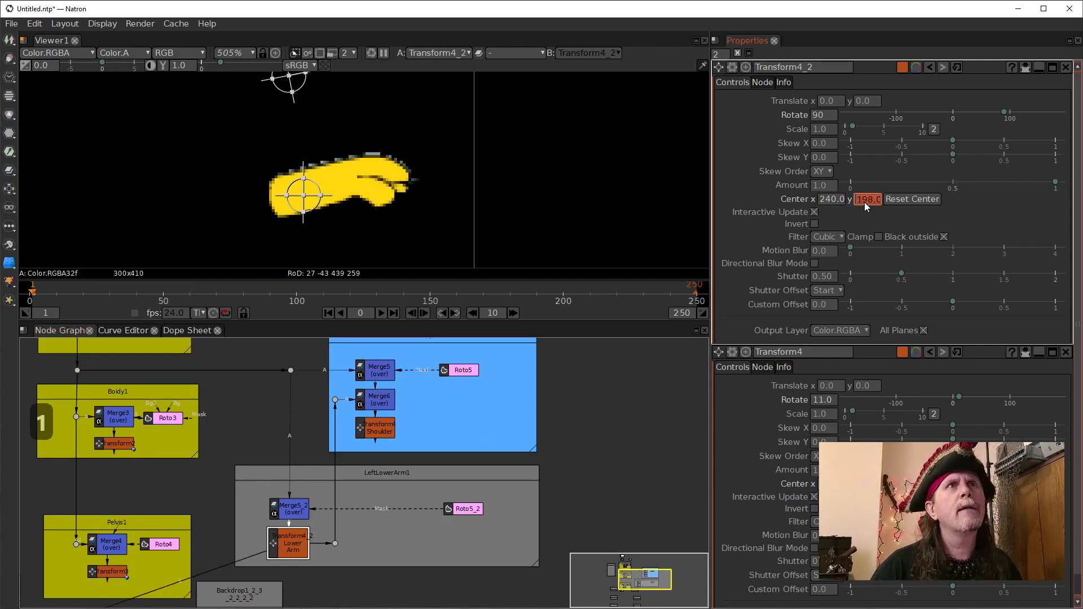
key("Down")
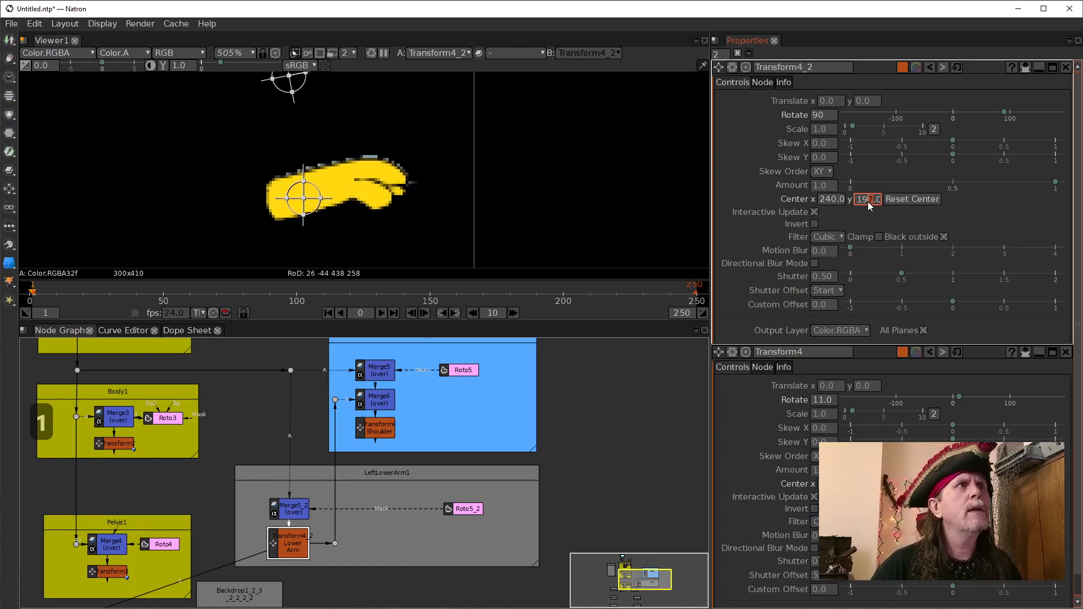
key("Up")
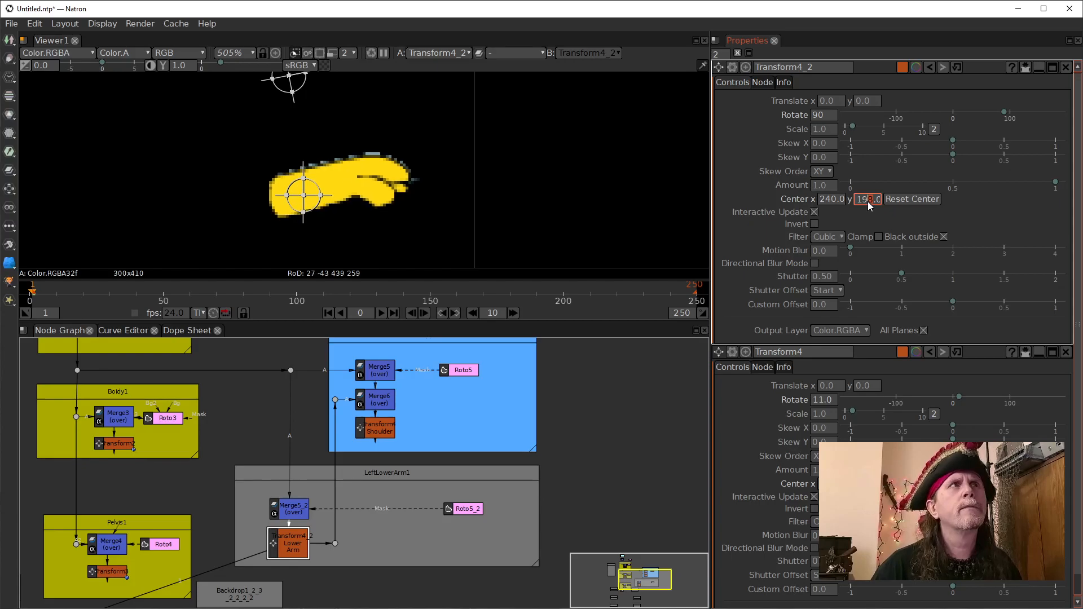
- Reset the Lower Arm transform's rotation to 0
left_click(816, 118)
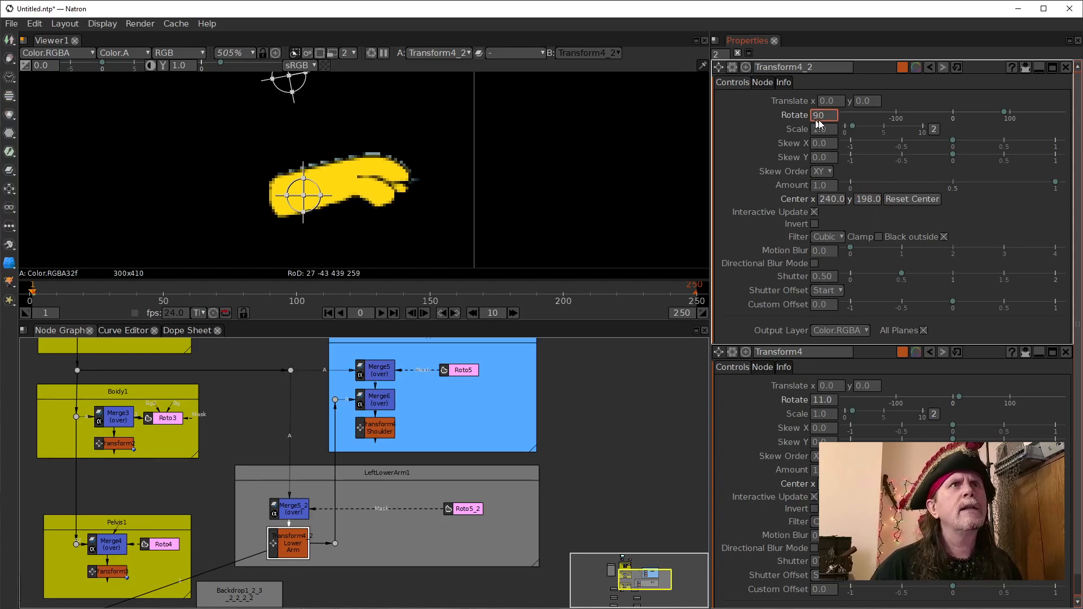
type("0")
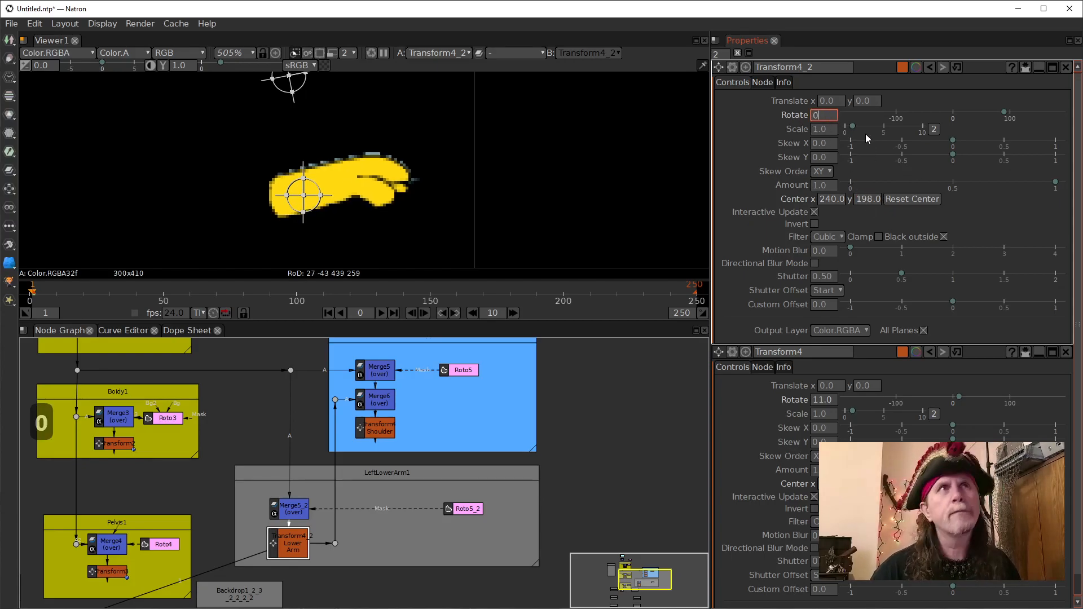
key("Return")
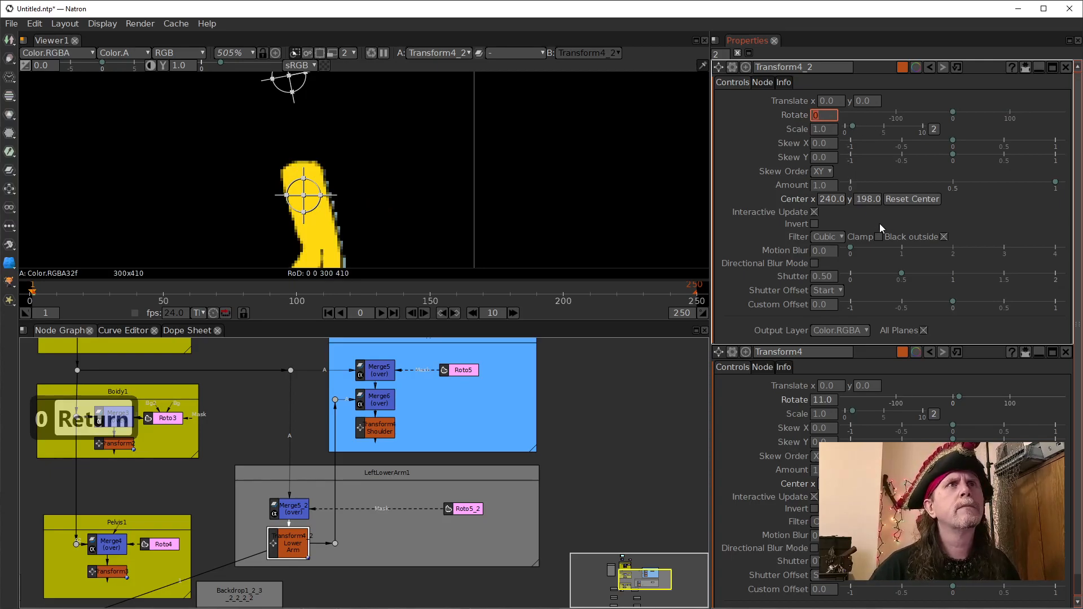
left_click(868, 199)
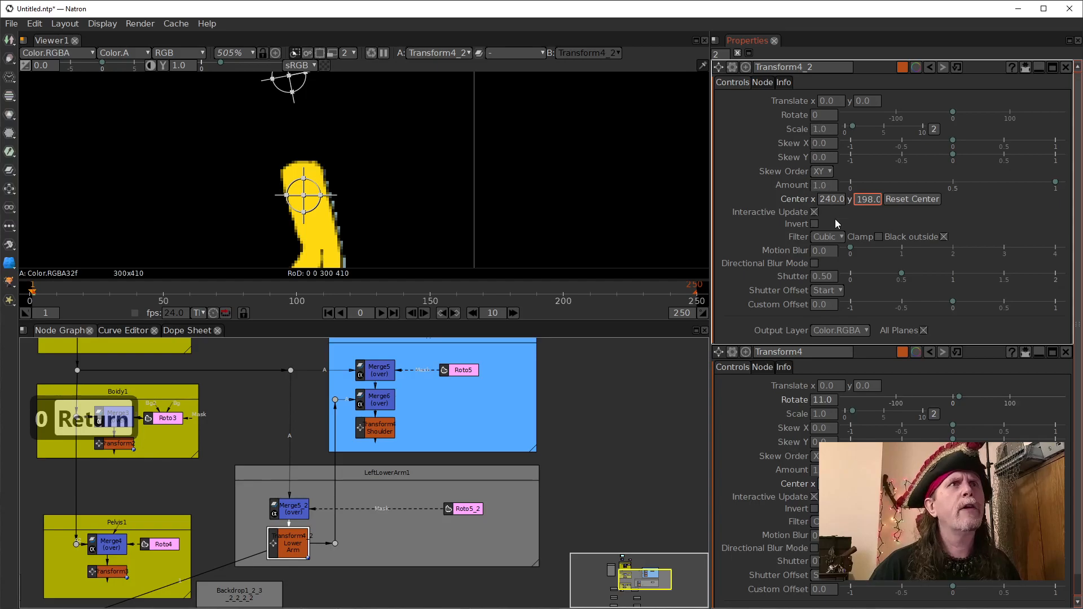
- Set the Lower Arm transform's centre x to 235, matching the Shoulder transform's centre x
left_click(381, 433)
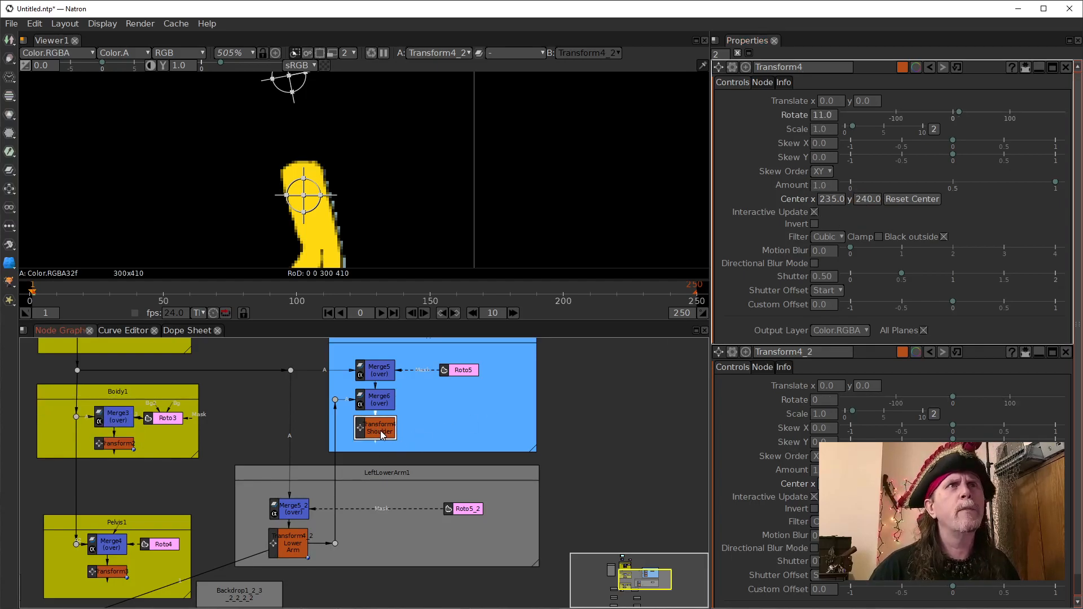
left_click(293, 544)
double_click(825, 201)
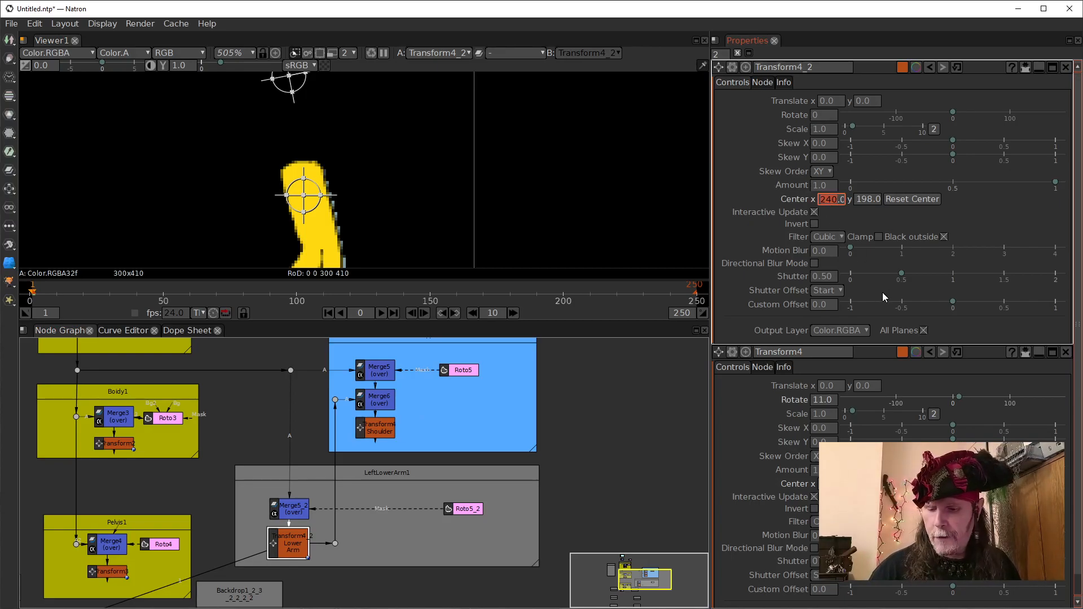
type("35")
key("Return")
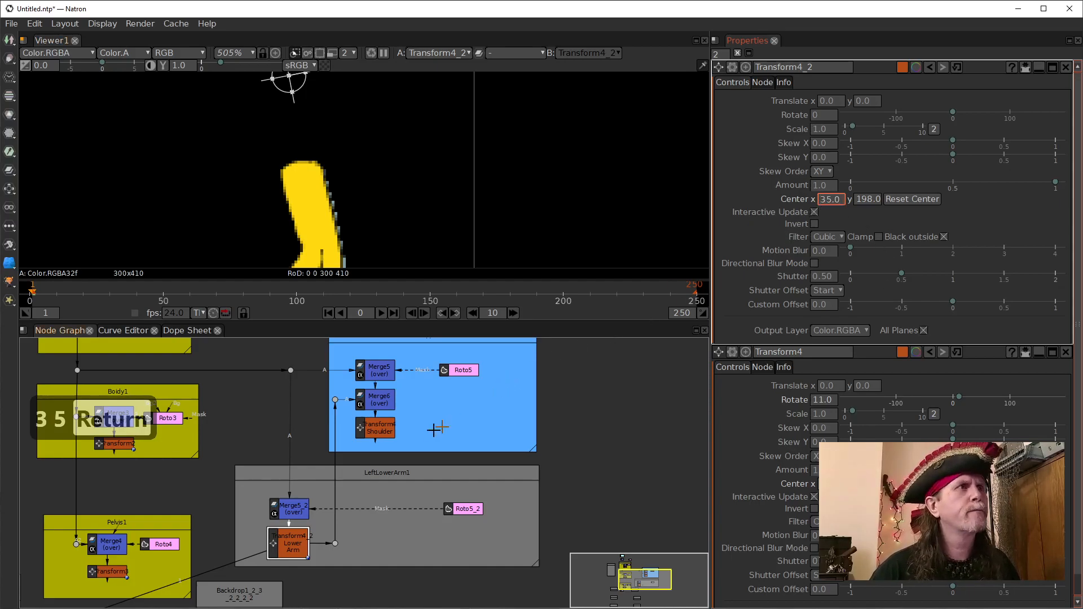
left_click(378, 432)
left_click(290, 547)
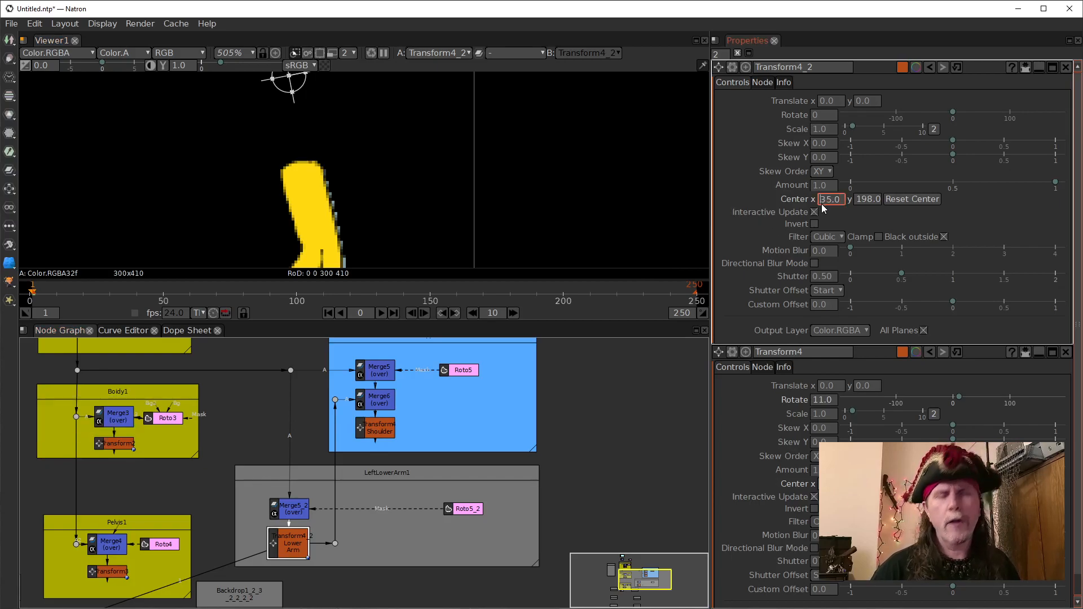
type("2")
key("Return")
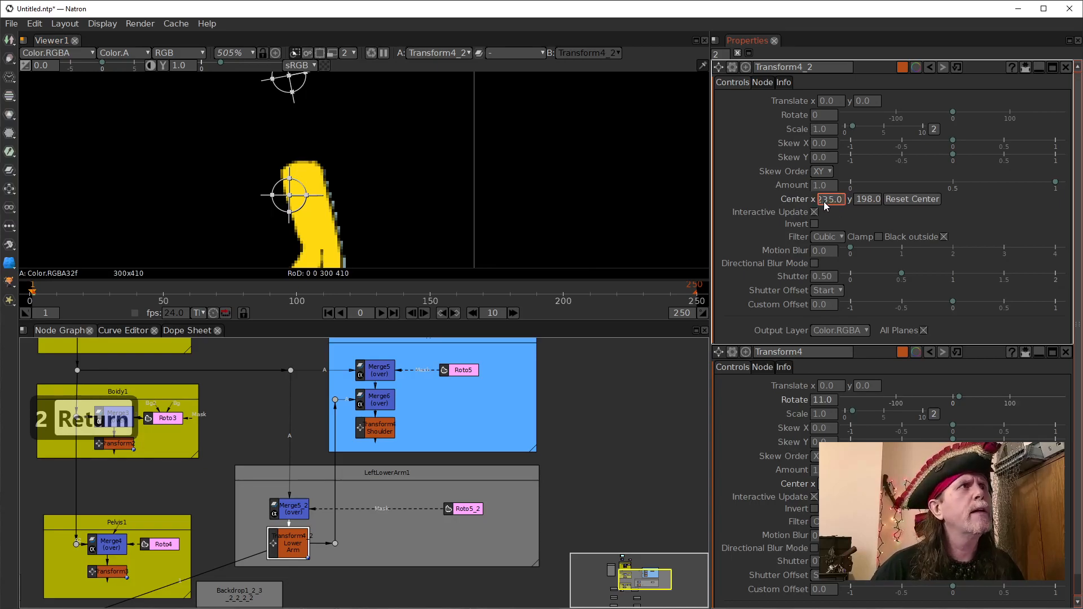
- Adjust the Lower Arm transform's centre to x 241 and y 204, at the upper end of the forearm
scroll(828, 202, "up", 5)
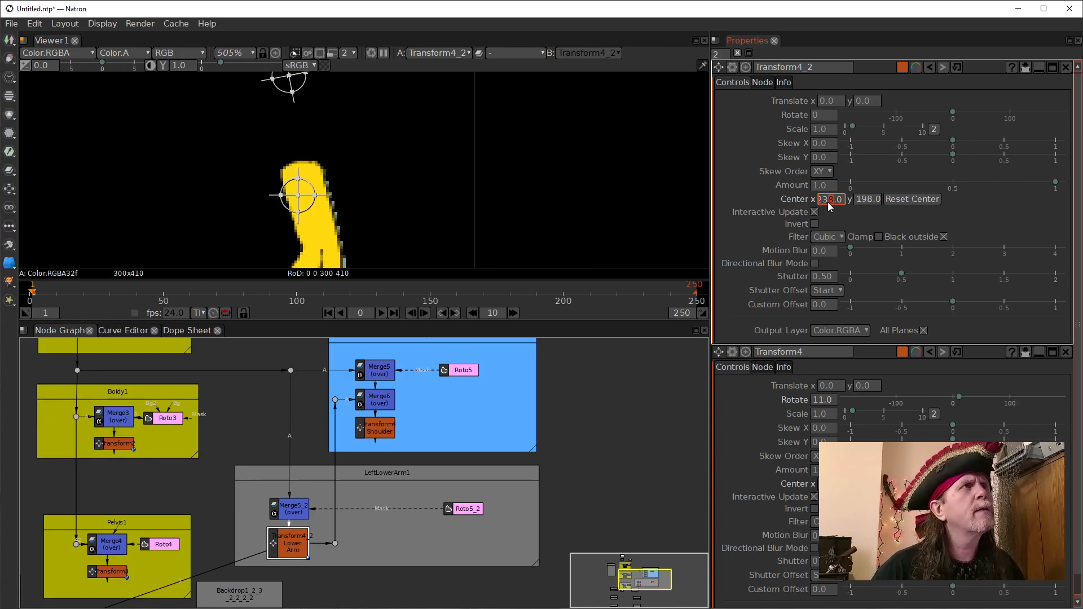
scroll(828, 202, "up", 1)
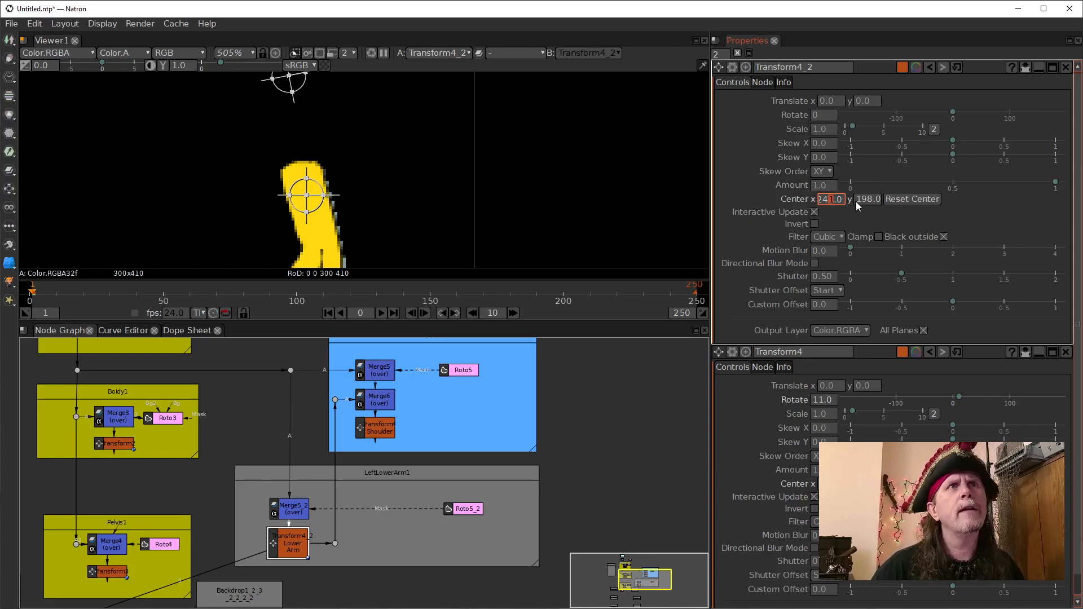
scroll(866, 202, "up", 10)
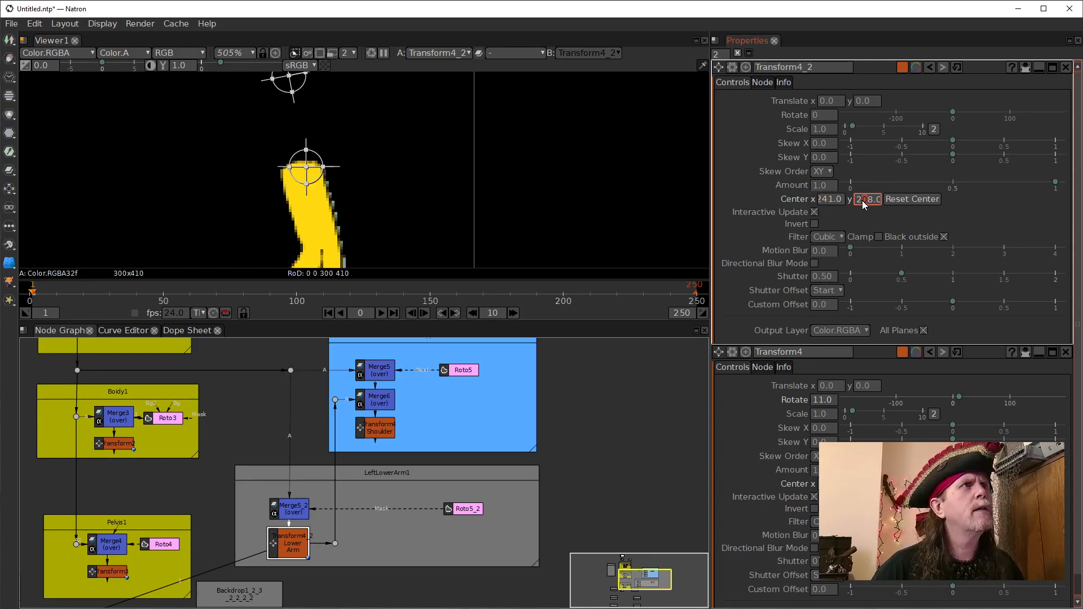
scroll(864, 202, "down", 11)
scroll(867, 201, "up", 7)
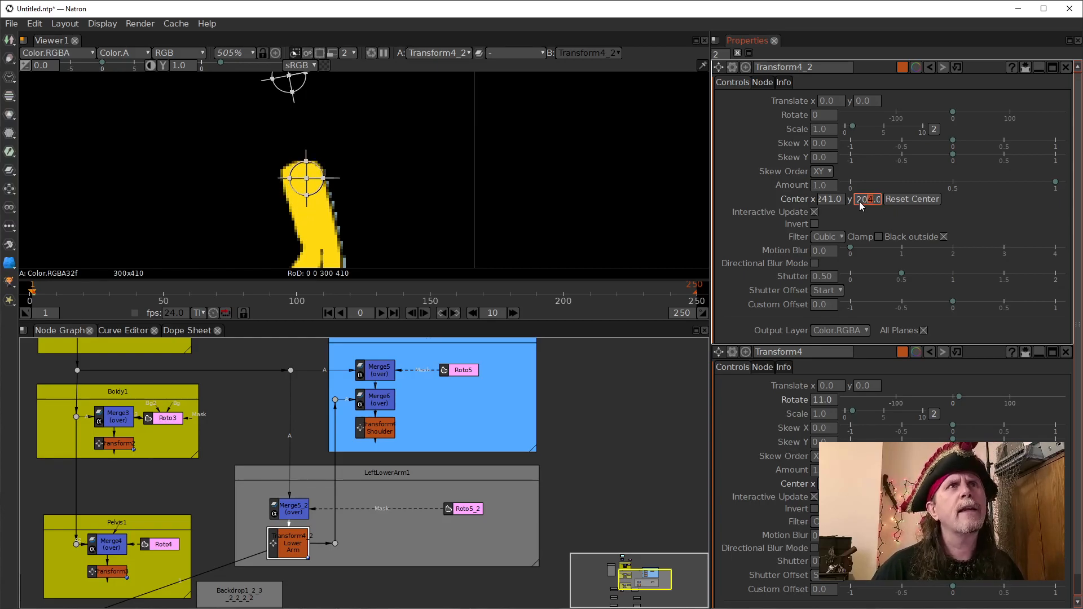
- Set the Lower Arm transform's centre to x 239 and y 206, and show the Shoulder transform's output in the viewer
left_click(825, 201)
scroll(825, 200, "down", 1)
scroll(825, 201, "up", 1)
scroll(831, 201, "down", 1)
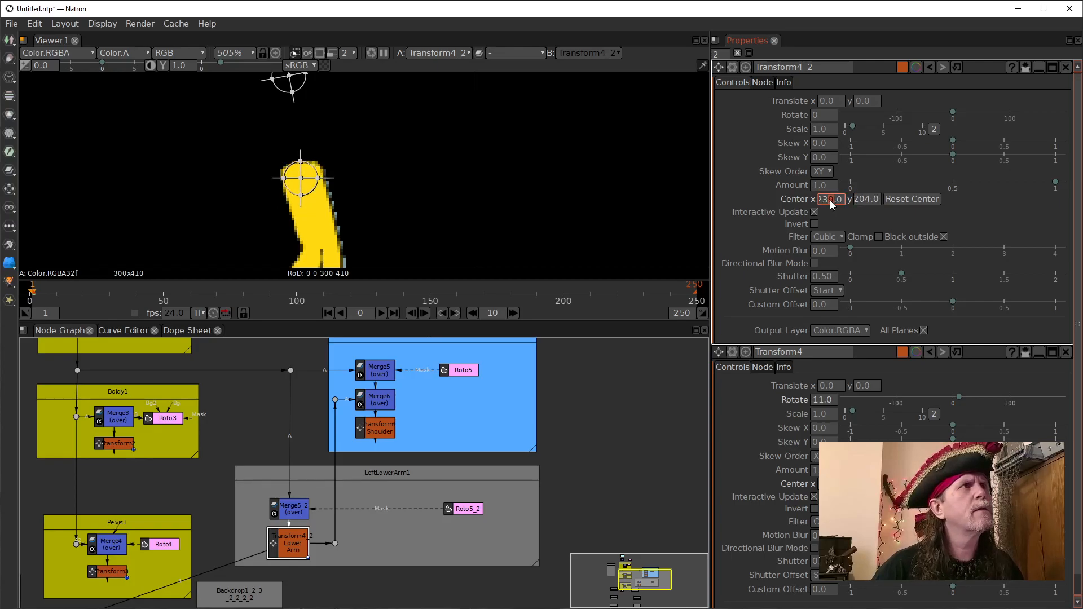
left_click(866, 198)
scroll(865, 199, "up", 2)
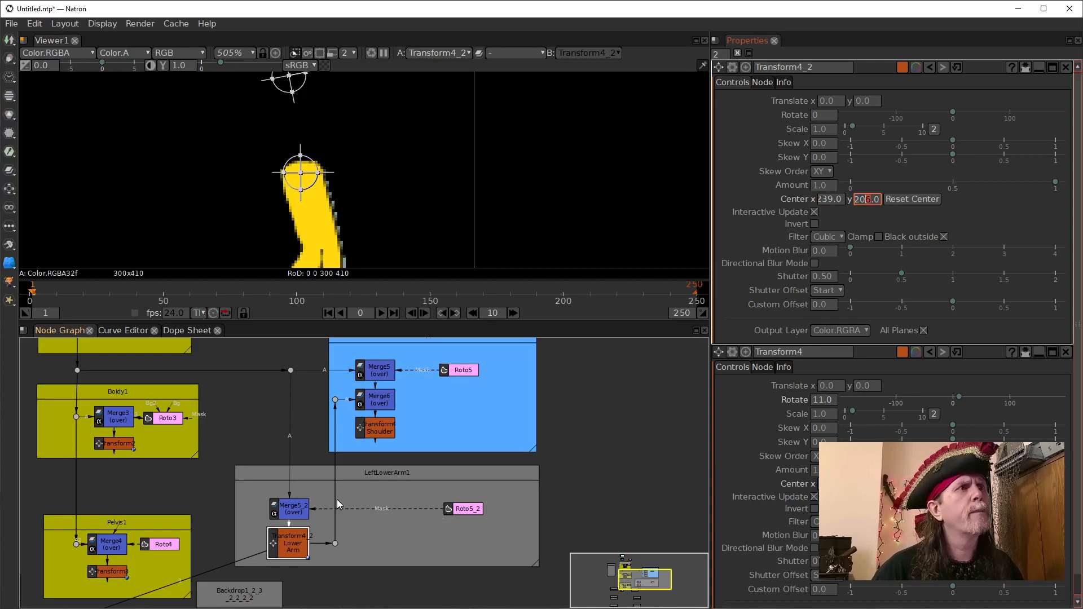
left_click(377, 433)
key("1")
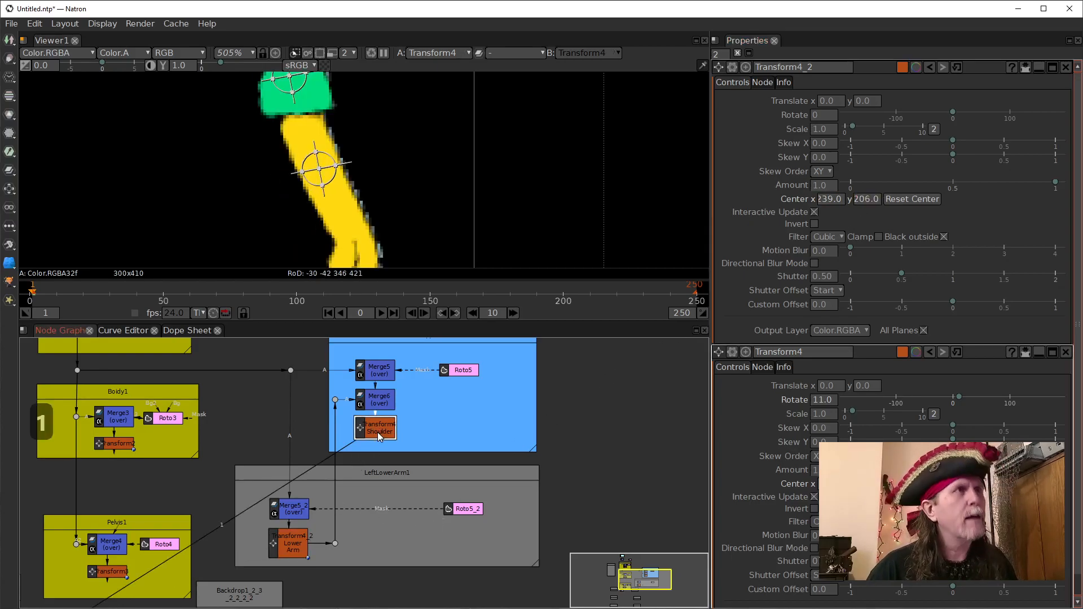
- Try a rotation of 50 on the Lower Arm transform to test the elbow bend
left_click(279, 542)
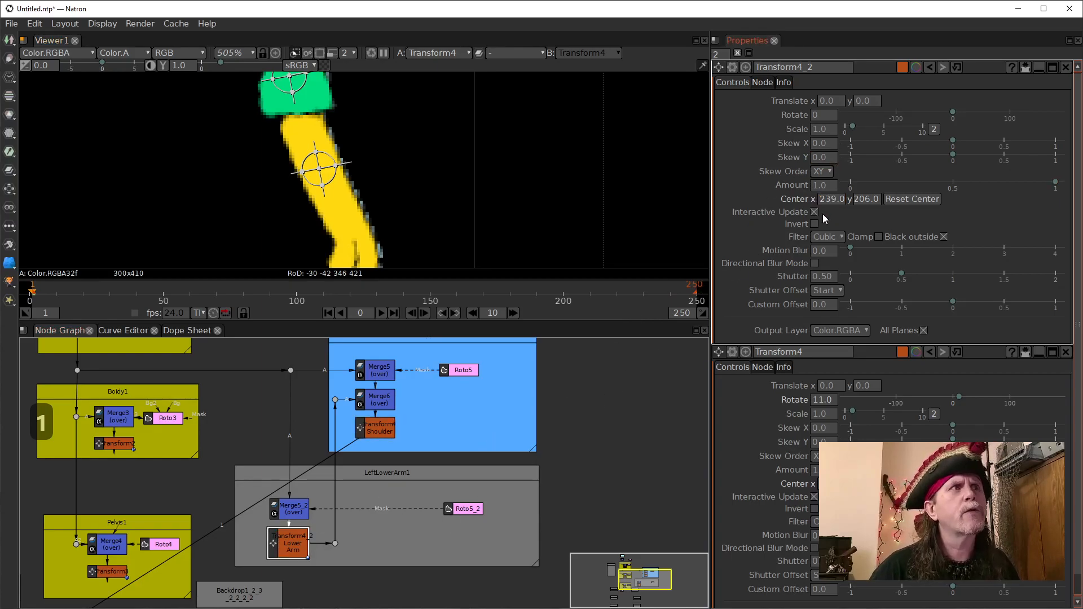
left_click(821, 115)
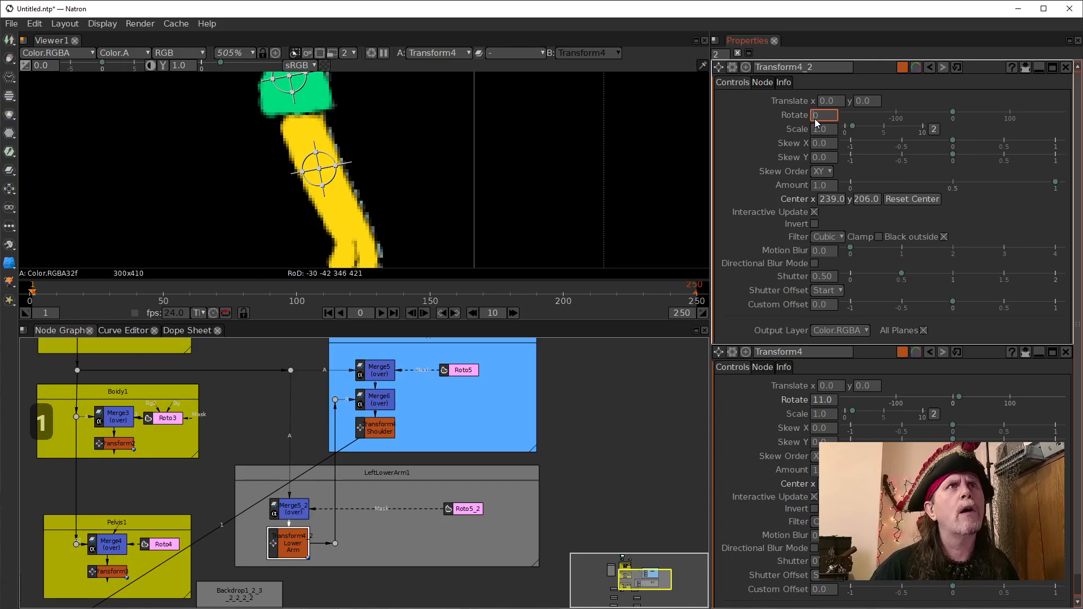
scroll(814, 118, "up", 4)
scroll(815, 118, "up", 20)
scroll(815, 118, "up", 6)
scroll(814, 119, "up", 8)
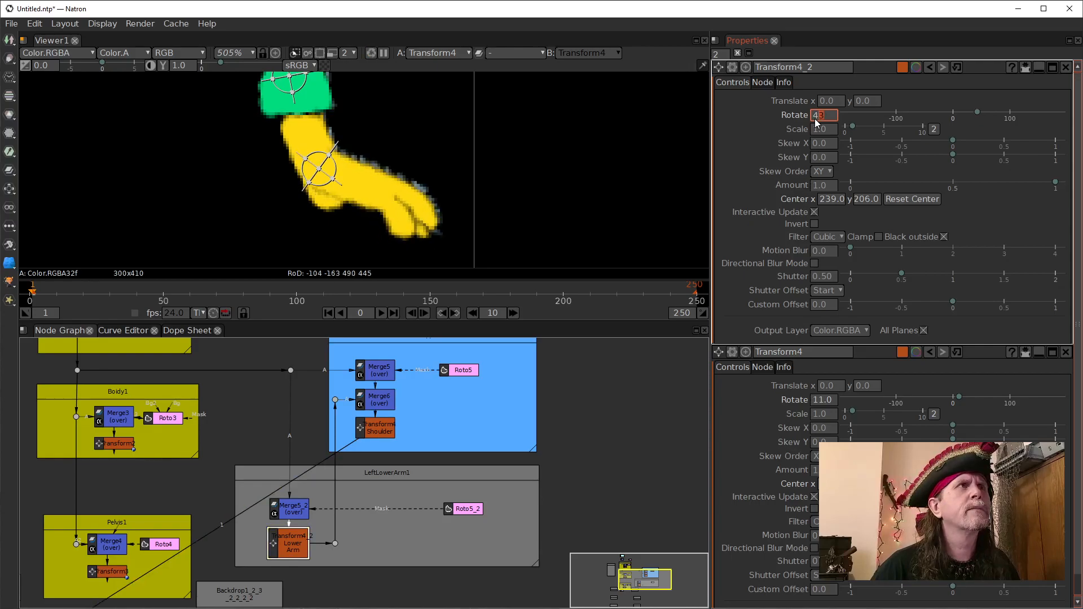
scroll(816, 118, "up", 7)
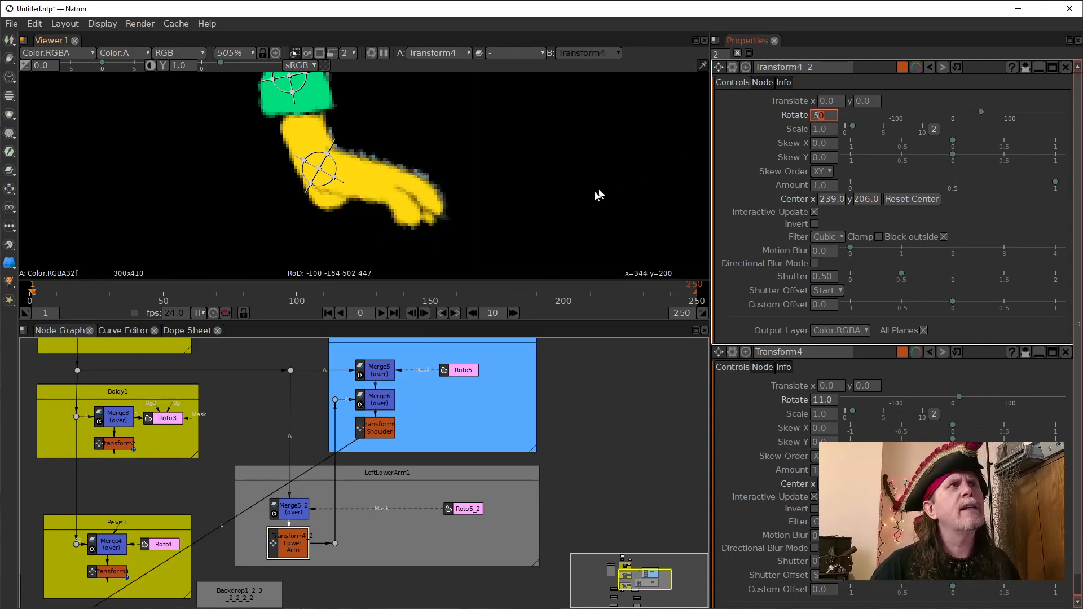
- Display the Roto5 mask outline over the arm and reset the Lower Arm transform's rotation to 0
left_click(460, 373)
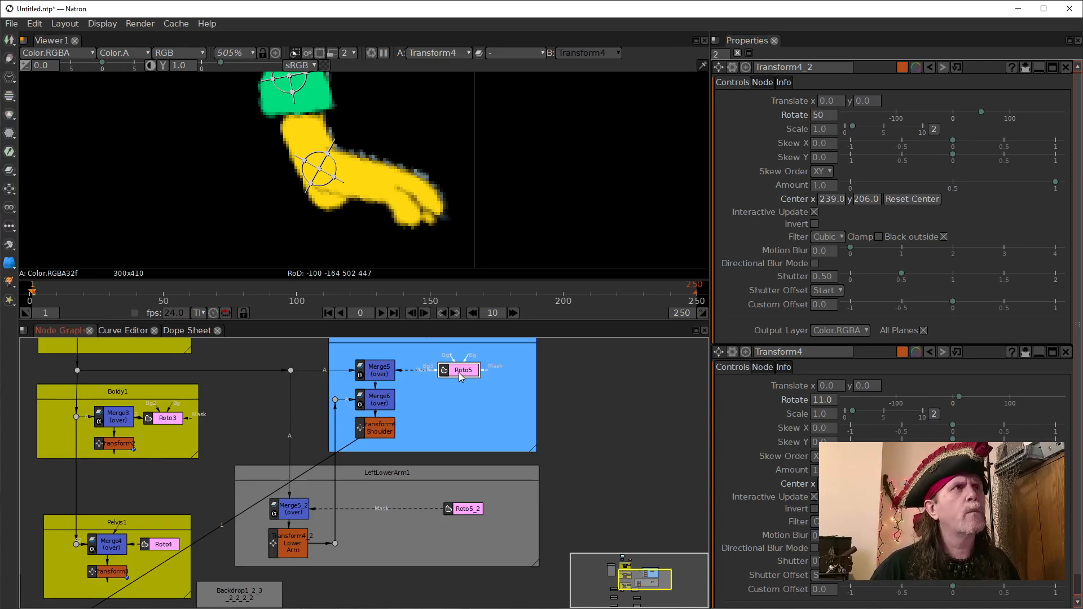
double_click(461, 375)
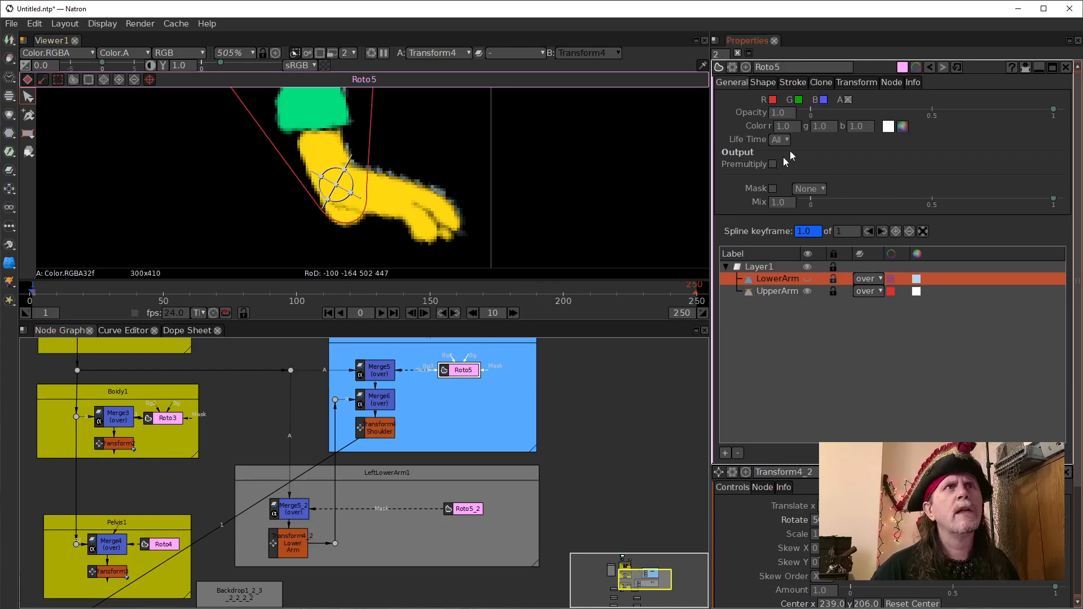
left_click(299, 541)
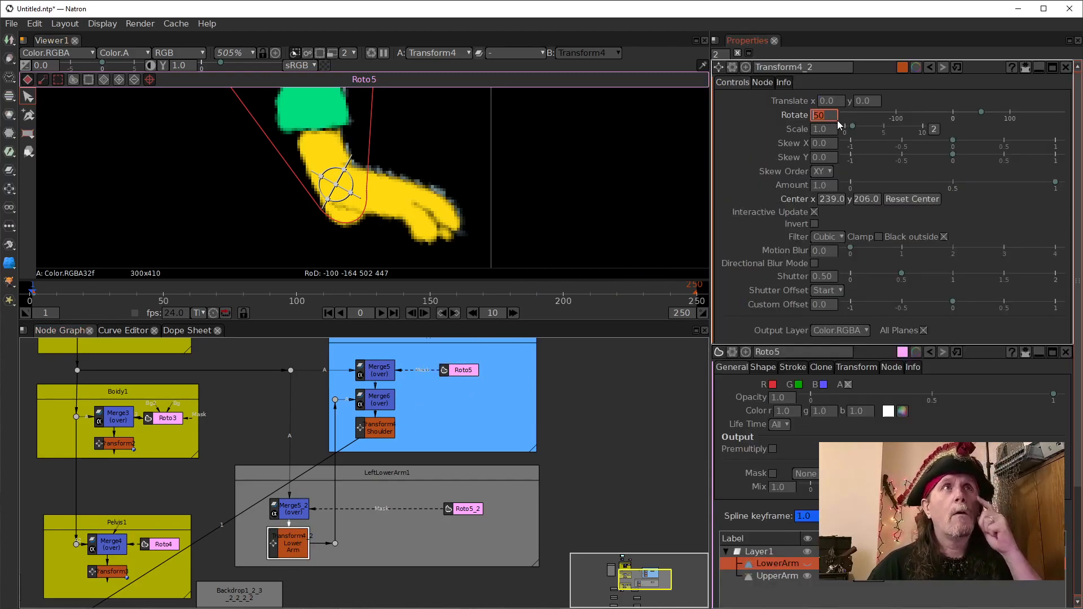
left_click(867, 200)
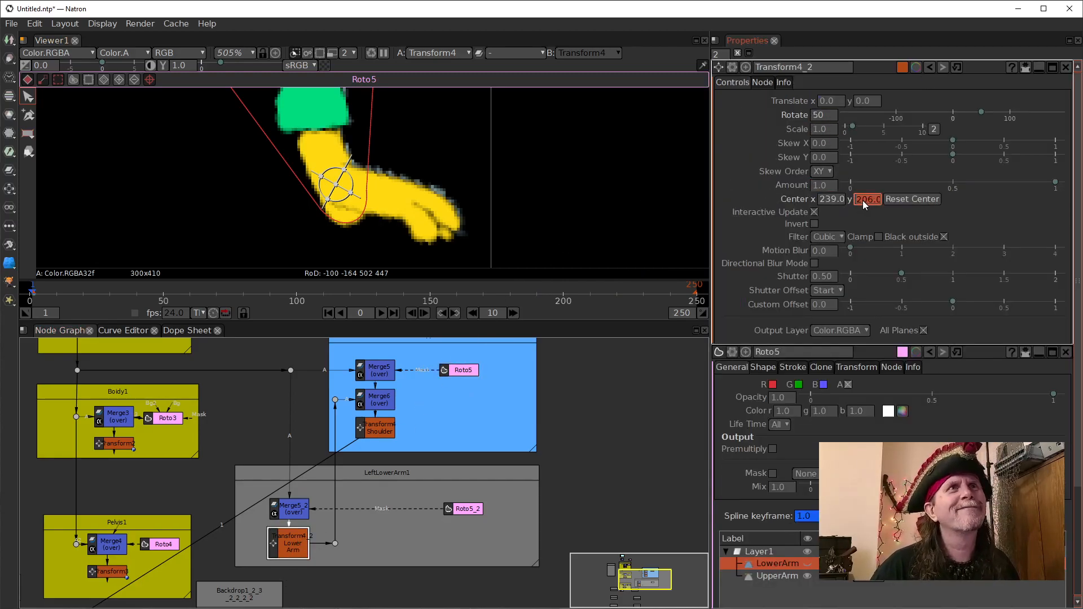
left_click(815, 115)
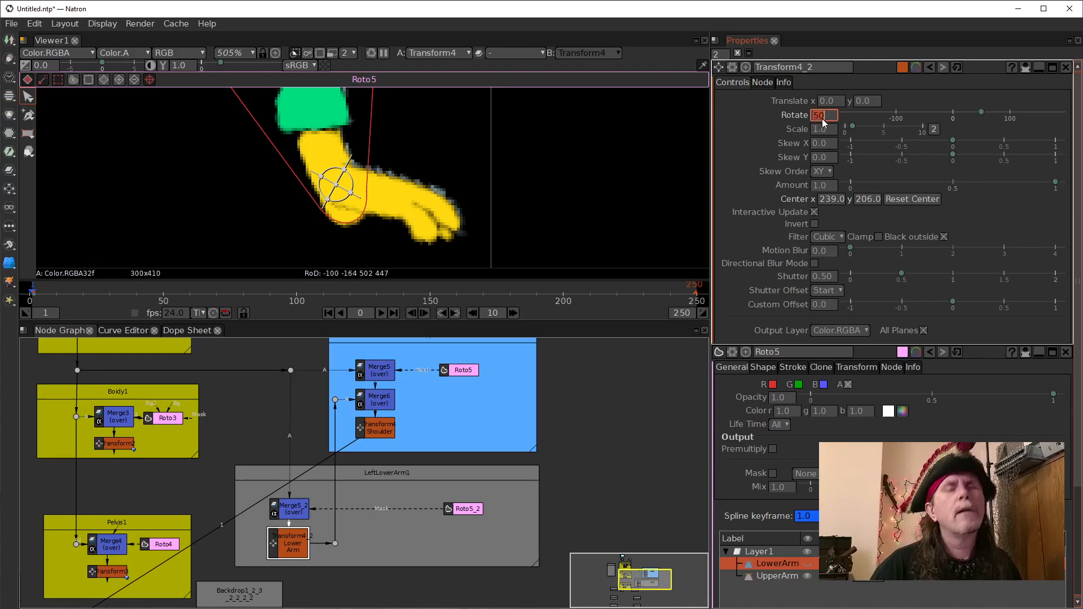
type("0")
key("Return")
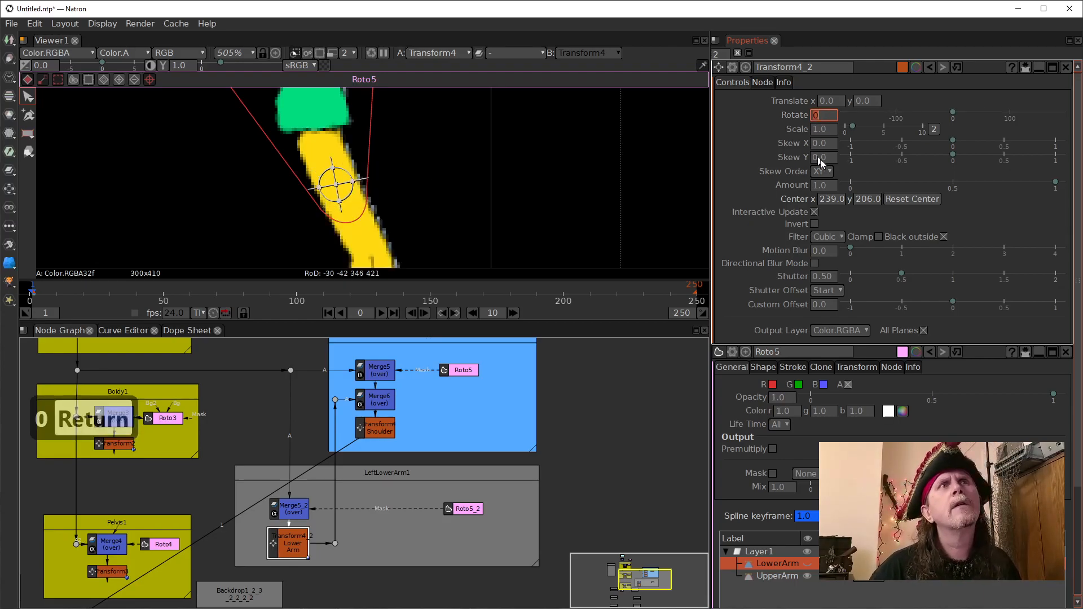
- Set the Lower Arm transform's centre x to 244, further into the elbow curve of the upper arm mask
left_click(829, 201)
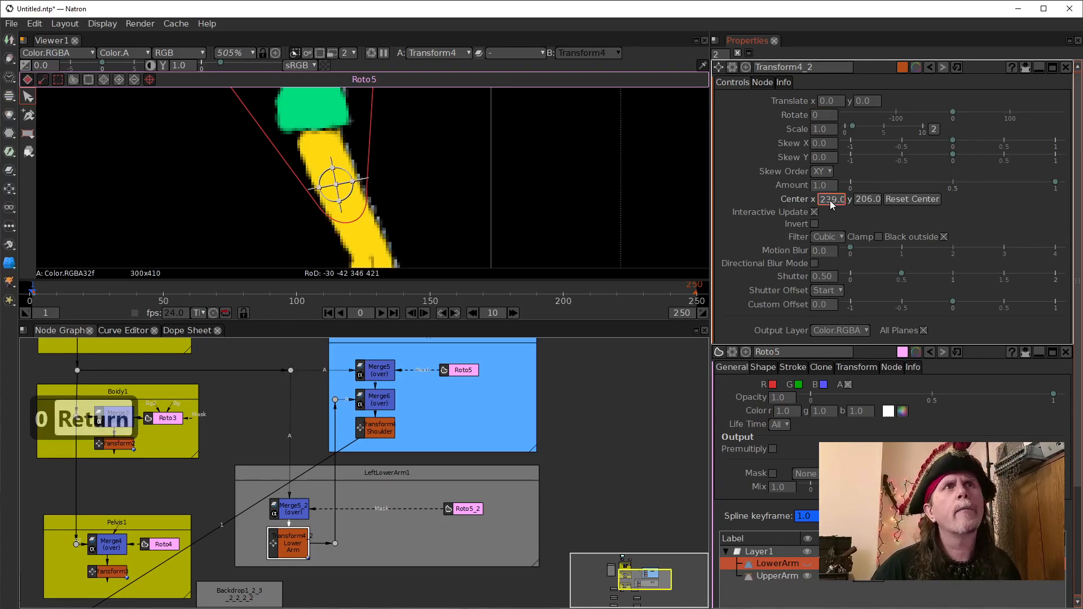
scroll(830, 201, "up", 1)
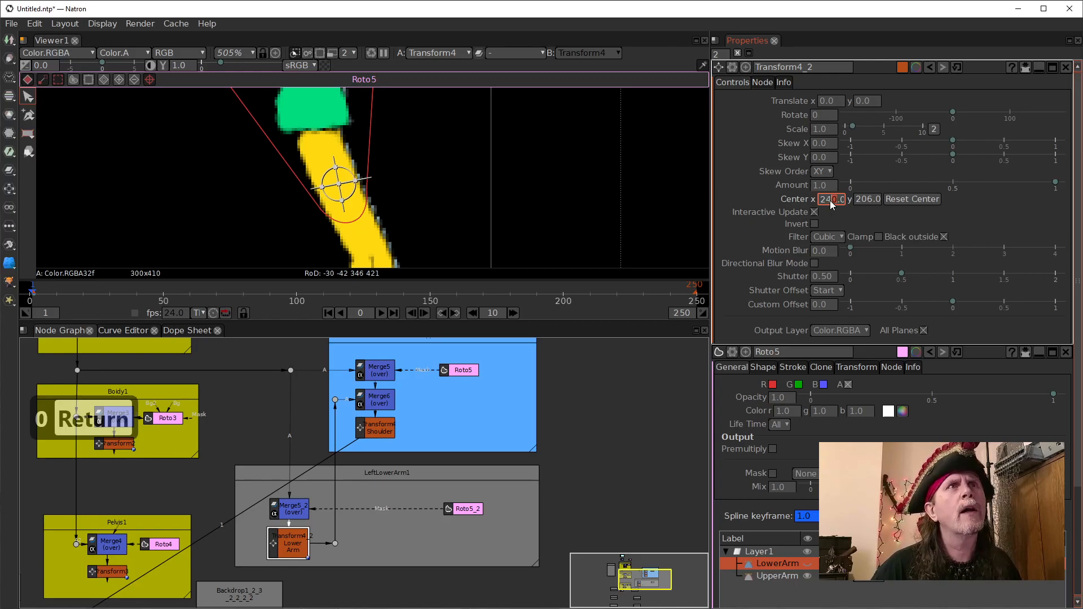
scroll(830, 201, "up", 3)
scroll(830, 201, "up", 1)
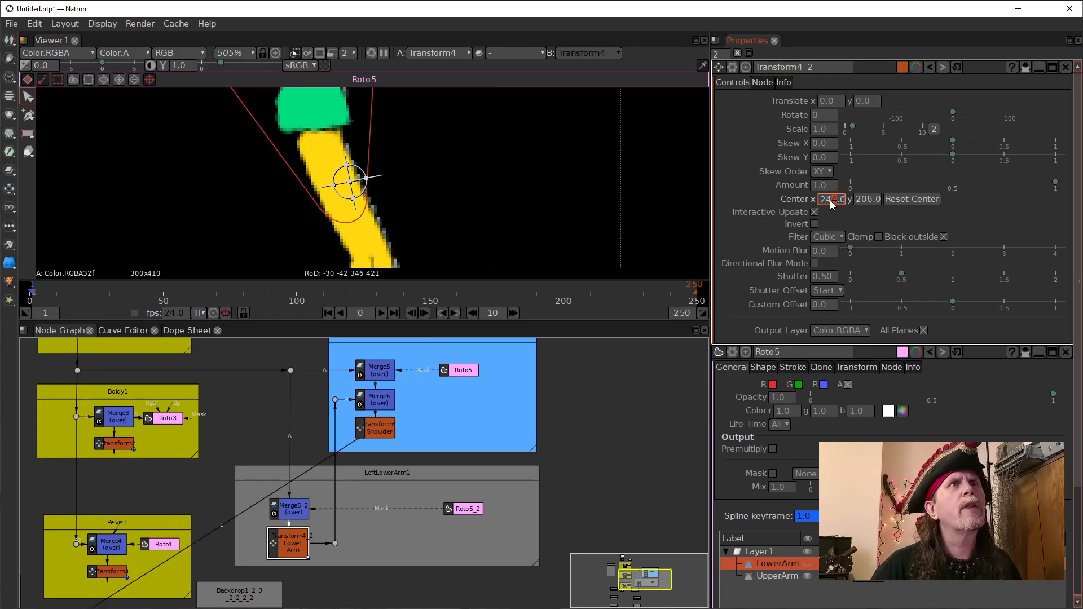
- Rotate the Lower Arm transform to 50 to bend the elbow around the new centre
left_click(814, 116)
scroll(814, 118, "up", 17)
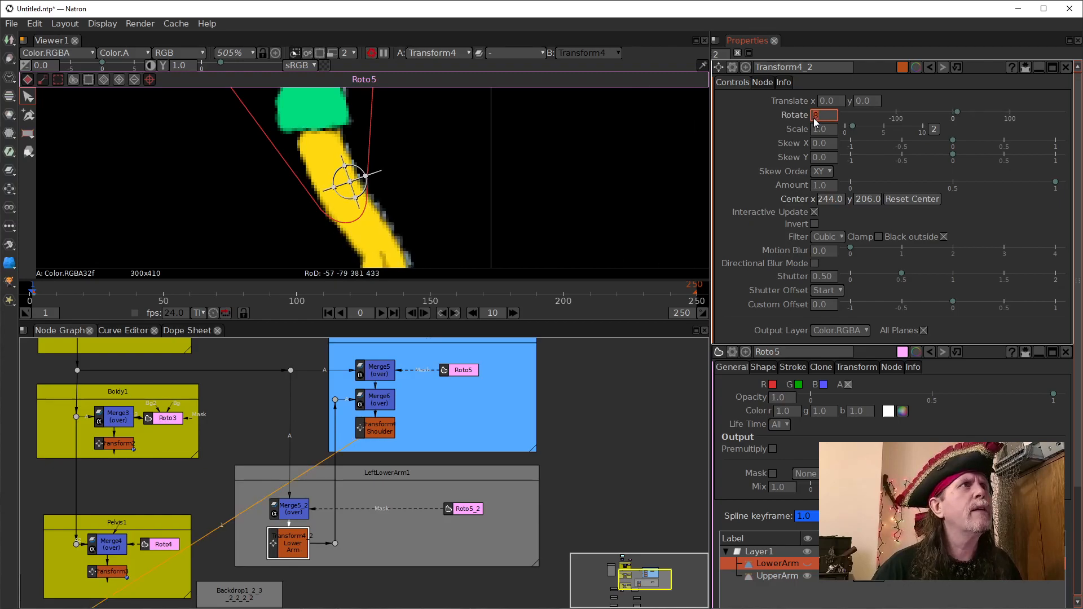
scroll(814, 118, "up", 20)
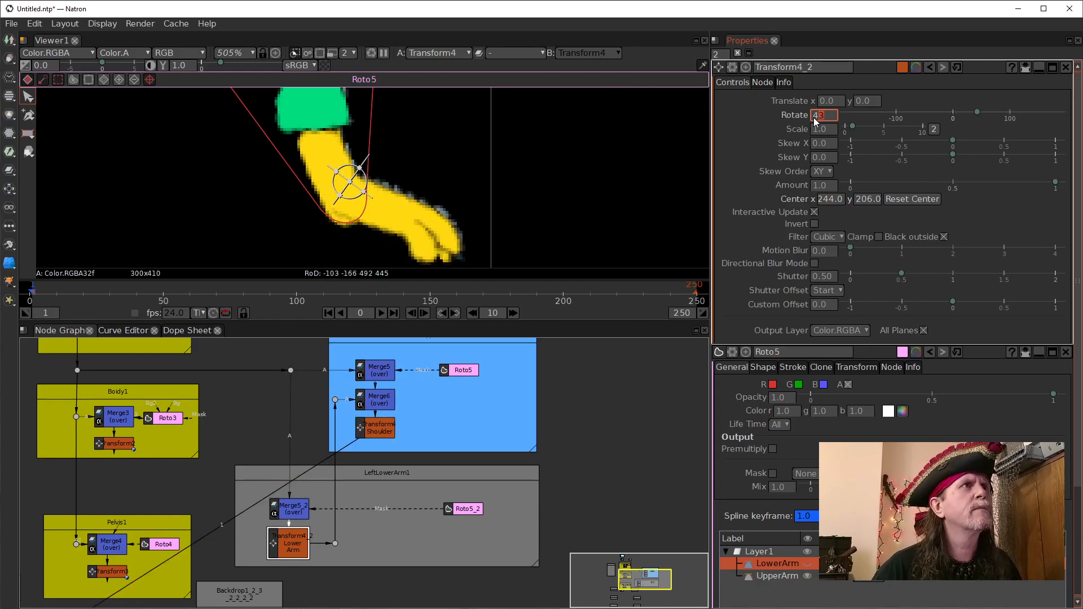
scroll(814, 118, "up", 4)
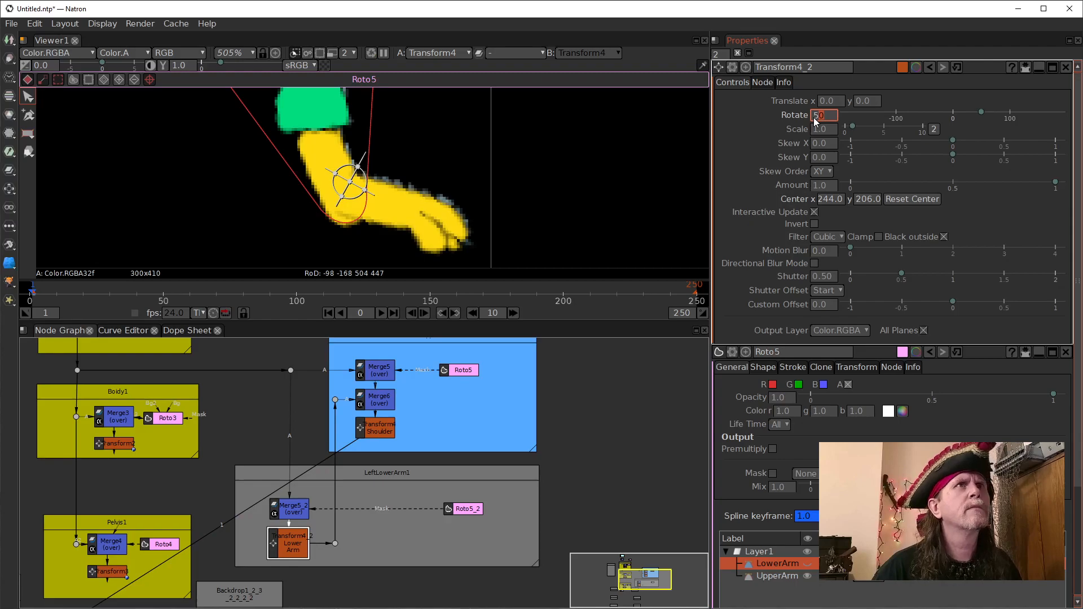
- Adjust the Lower Arm transform's centre to x 248 and y 203 while the elbow is bent
left_click(864, 201)
scroll(867, 199, "down", 3)
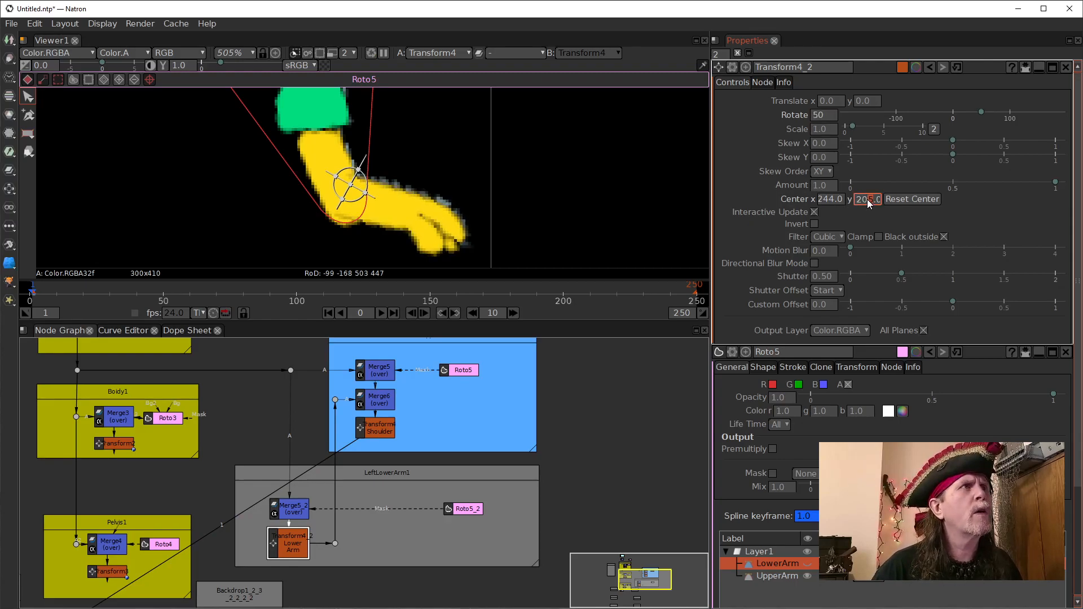
scroll(867, 199, "up", 1)
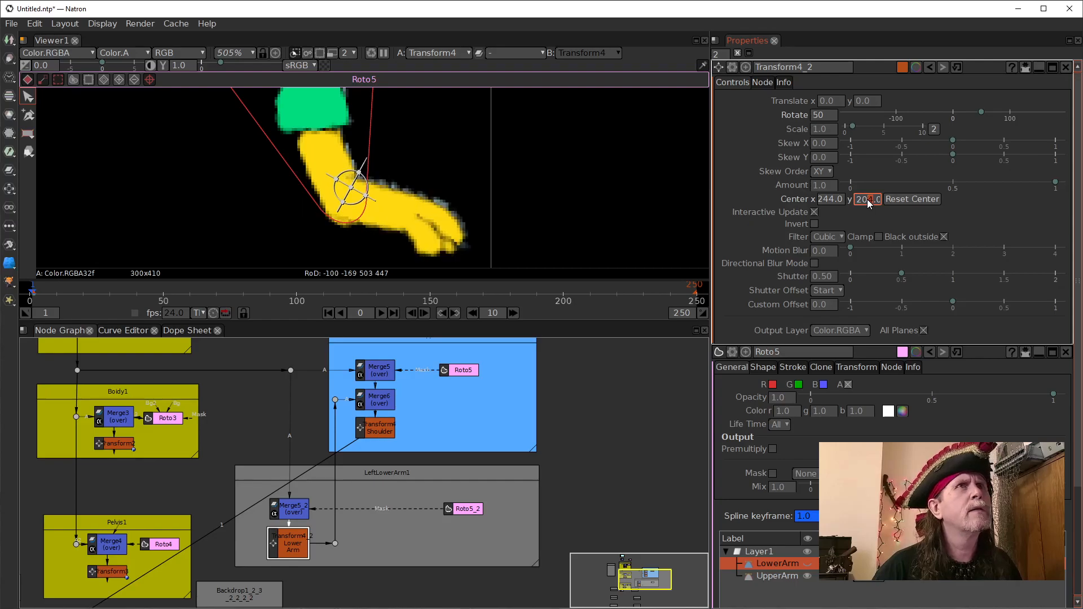
left_click(832, 201)
scroll(831, 200, "up", 2)
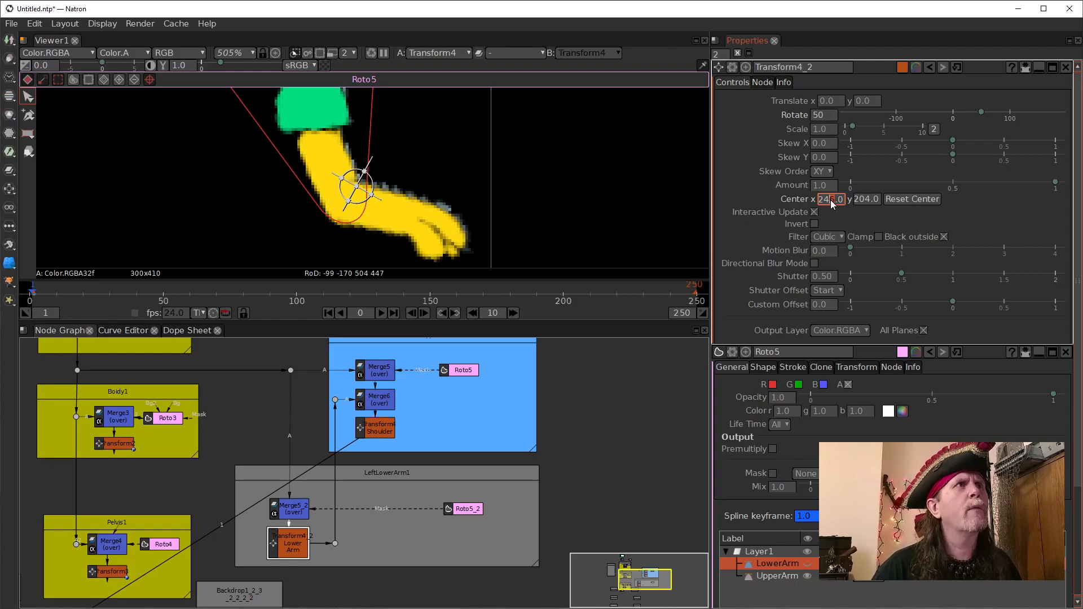
left_click(866, 201)
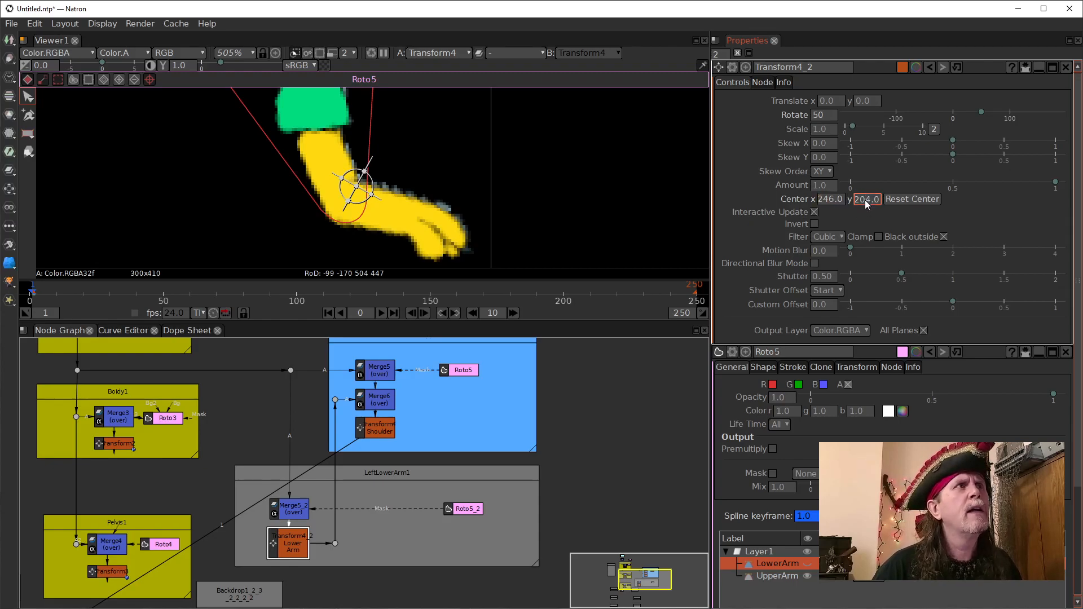
scroll(866, 202, "down", 3)
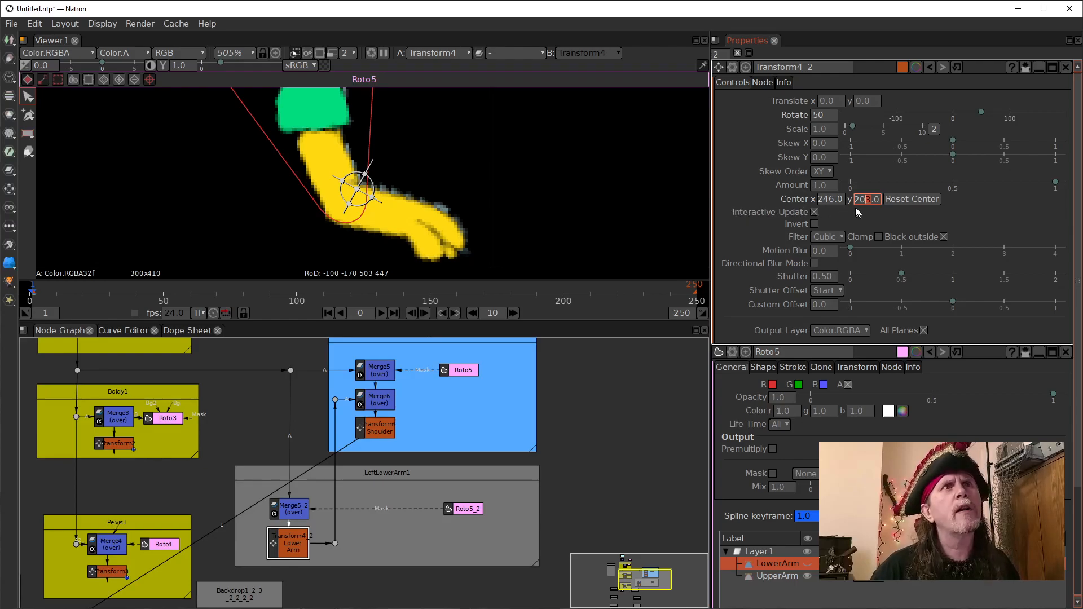
left_click(831, 198)
scroll(829, 199, "up", 1)
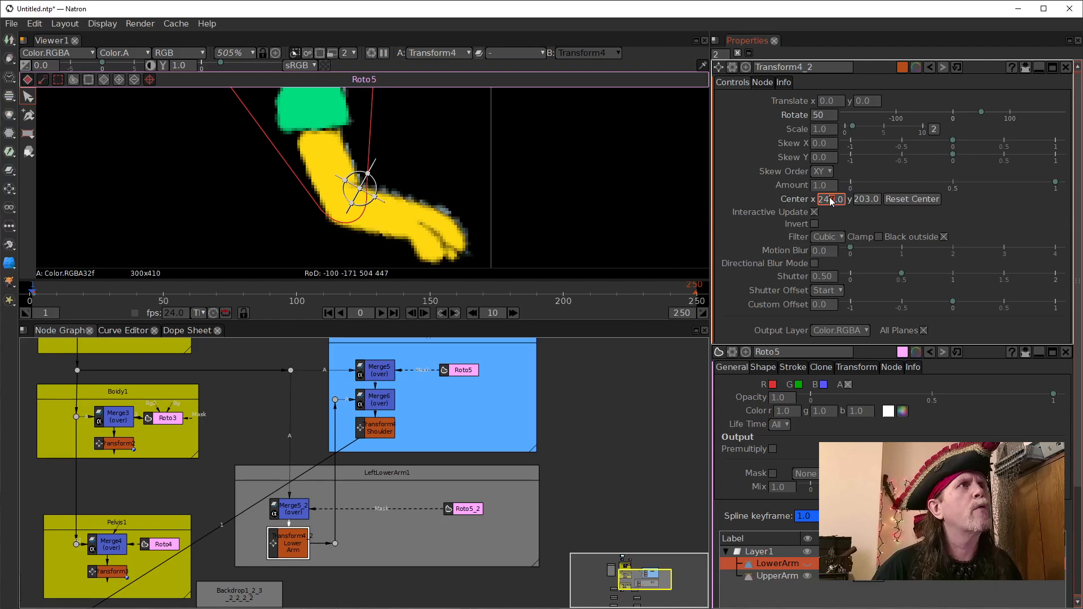
scroll(830, 198, "up", 1)
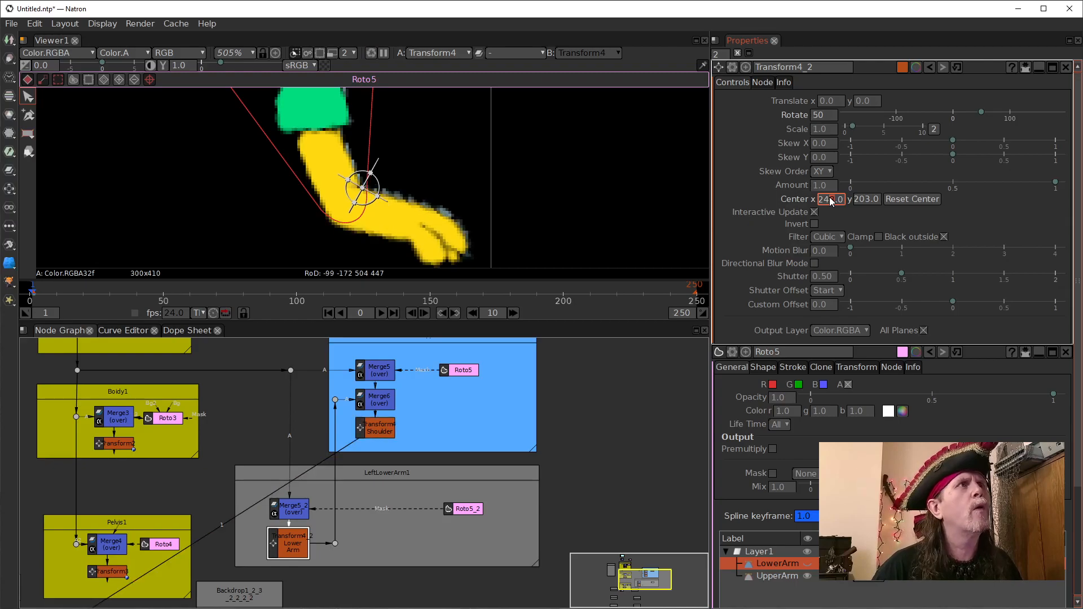
- Swing the Lower Arm transform's rotation back and forth to test the elbow joint, leaving it at 70
left_click(816, 116)
scroll(816, 116, "down", 3)
scroll(816, 116, "up", 1)
scroll(816, 116, "up", 1)
scroll(815, 116, "down", 3)
scroll(815, 116, "up", 3)
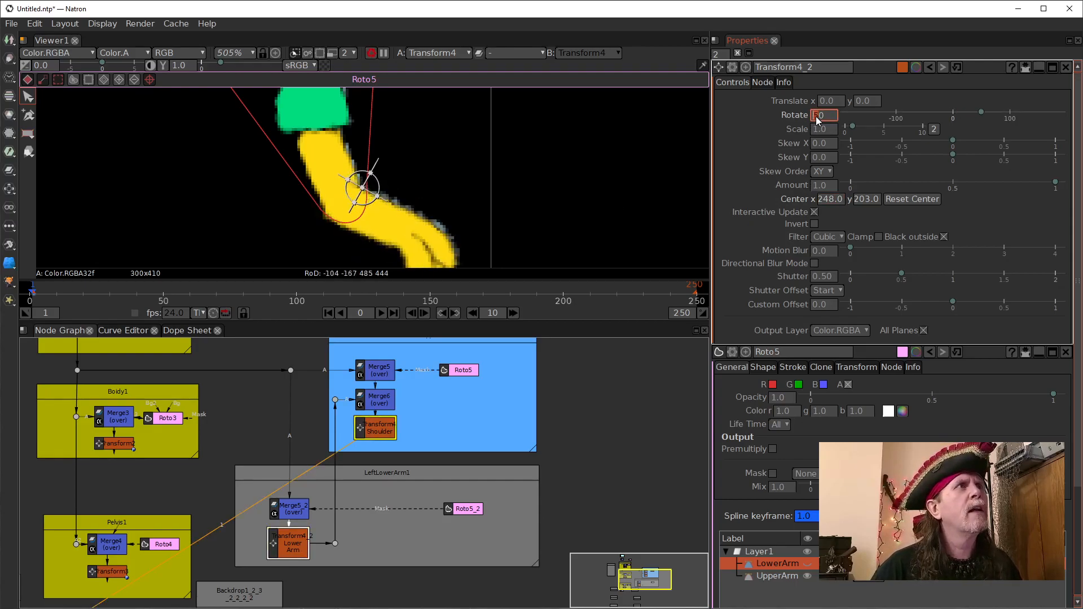
scroll(816, 116, "down", 2)
scroll(816, 116, "up", 2)
scroll(816, 116, "down", 2)
scroll(816, 117, "up", 7)
scroll(816, 116, "down", 3)
scroll(816, 116, "up", 3)
scroll(816, 116, "down", 1)
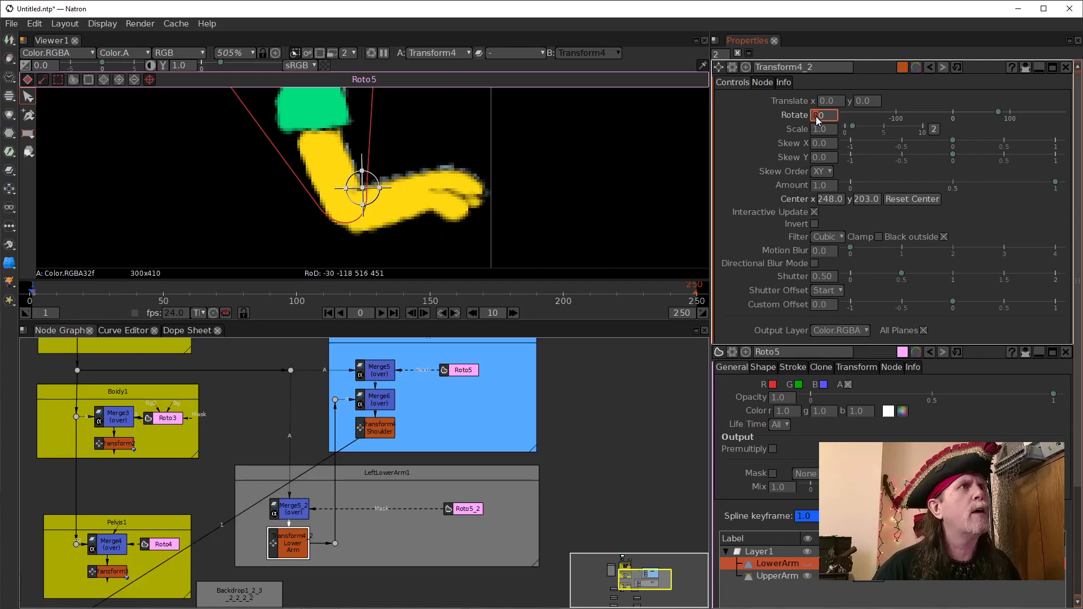
scroll(816, 116, "down", 1)
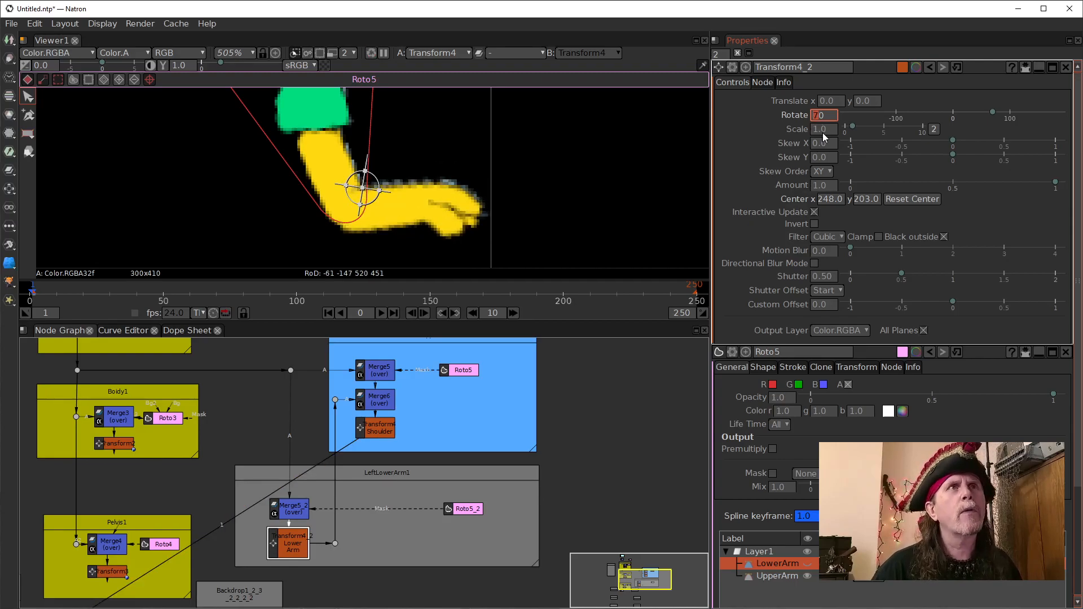
- Fine-tune the Lower Arm transform's centre to x 247 and y 205 so the bent elbow meets the upper arm
left_click(868, 200)
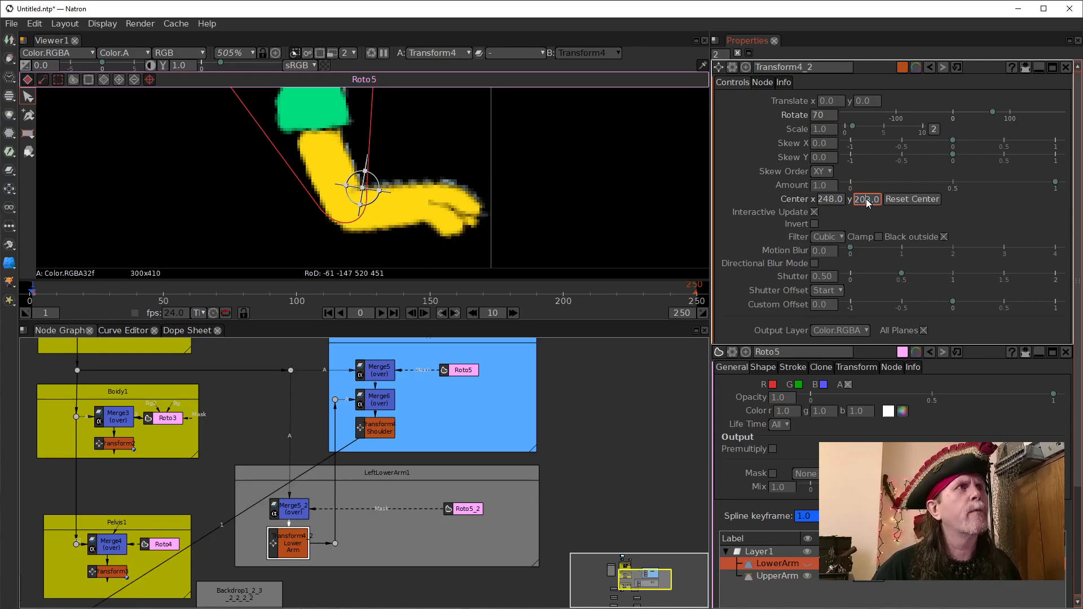
scroll(868, 199, "down", 1)
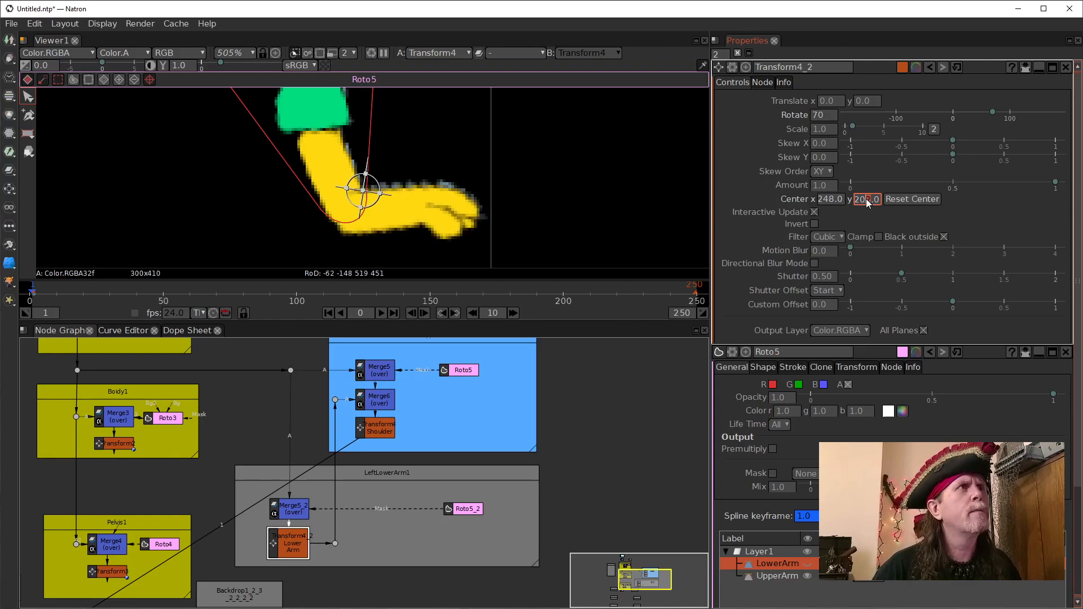
scroll(866, 199, "up", 2)
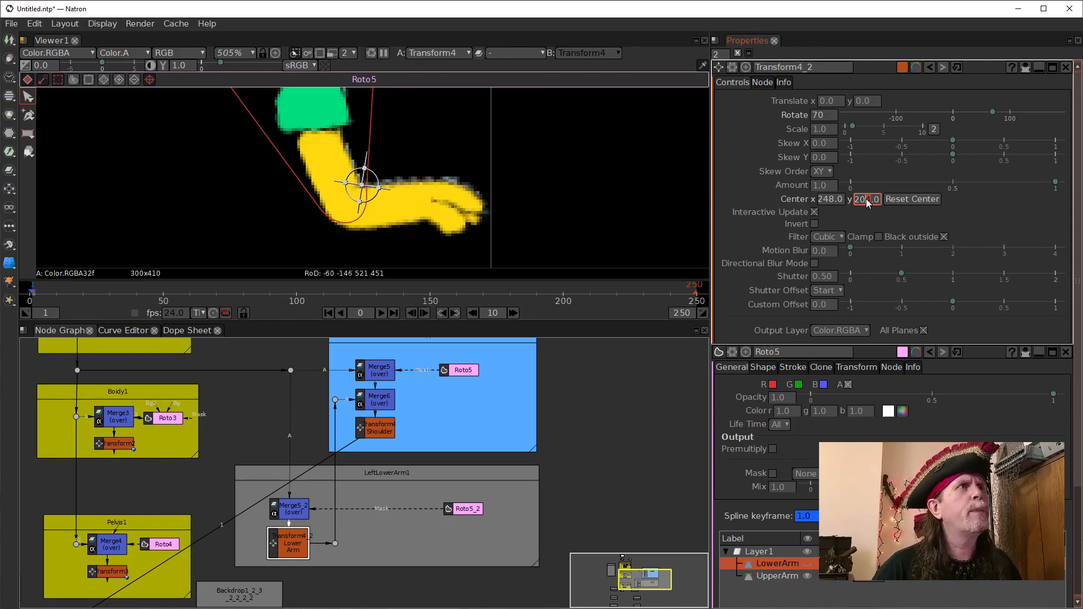
scroll(866, 198, "up", 2)
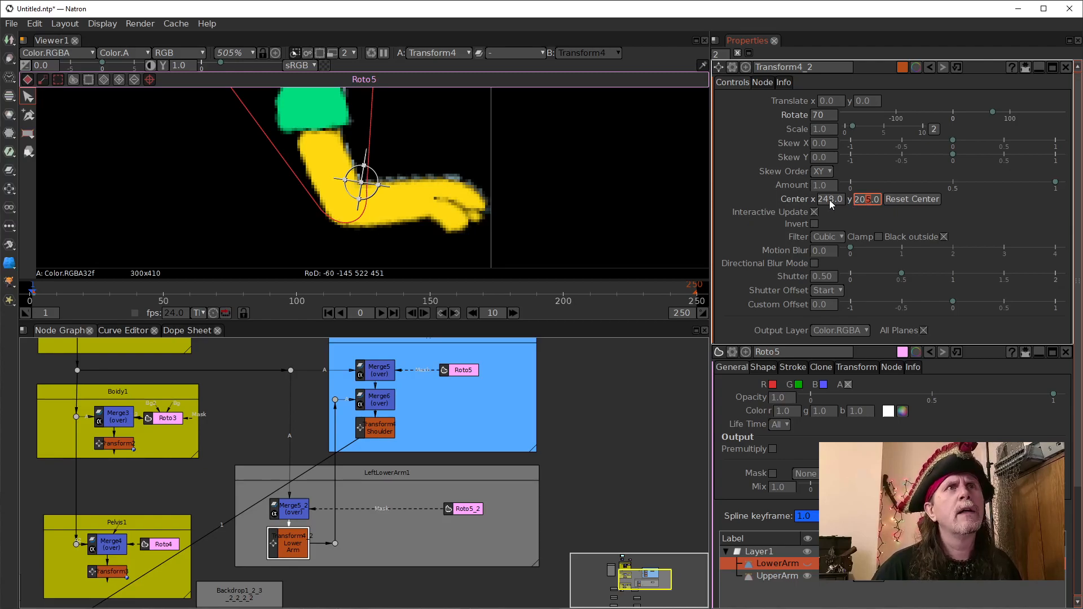
scroll(831, 200, "down", 1)
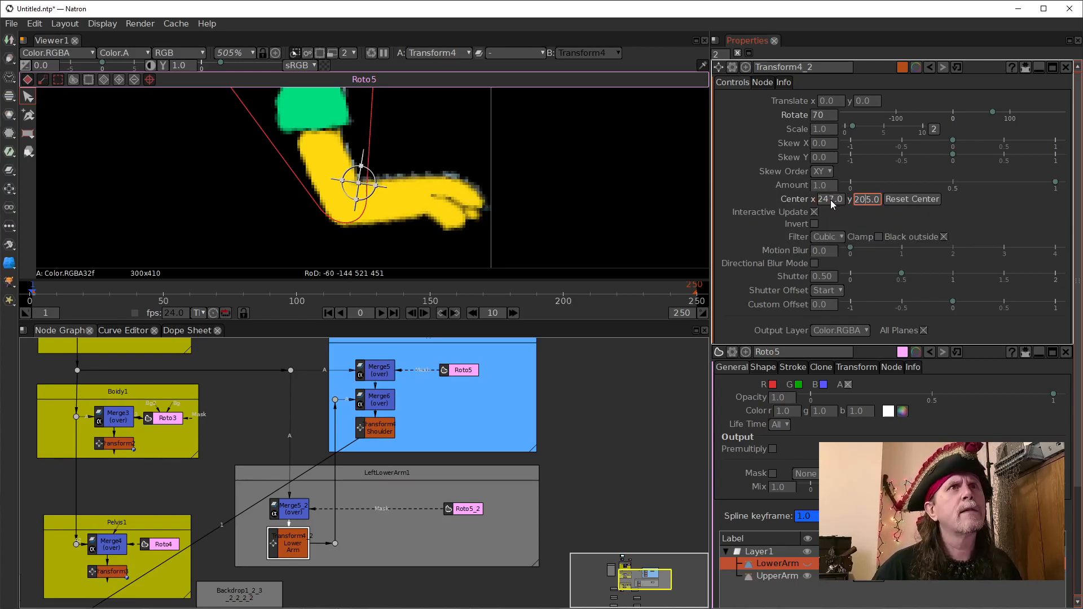
scroll(830, 200, "down", 1)
scroll(830, 200, "up", 1)
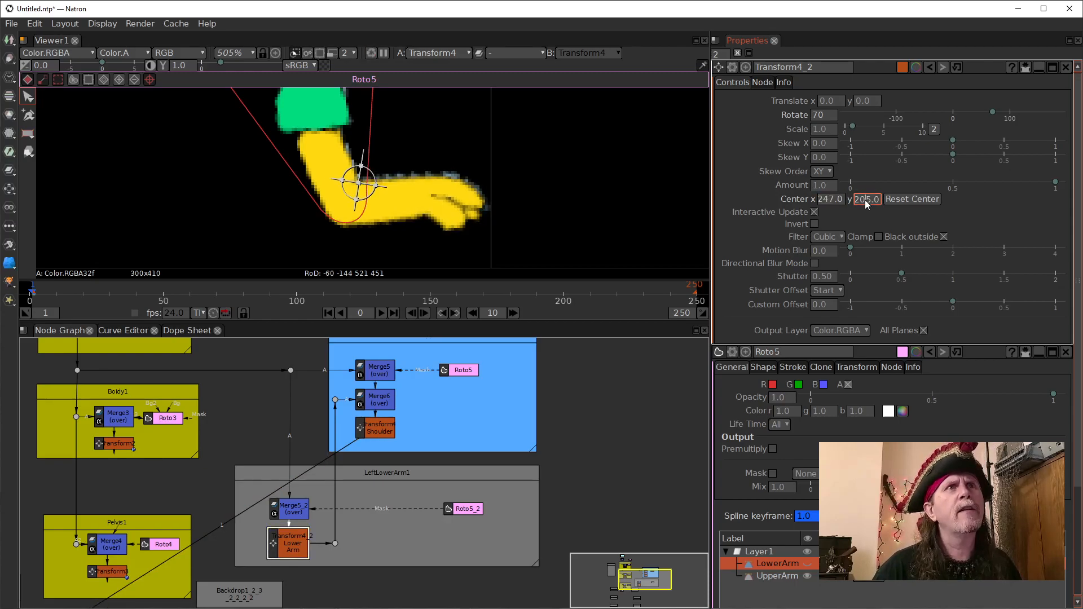
- Set the Lower Arm transform's centre y to 204 and swing its rotation back and forth to test the elbow, leaving it at 39
scroll(865, 199, "down", 1)
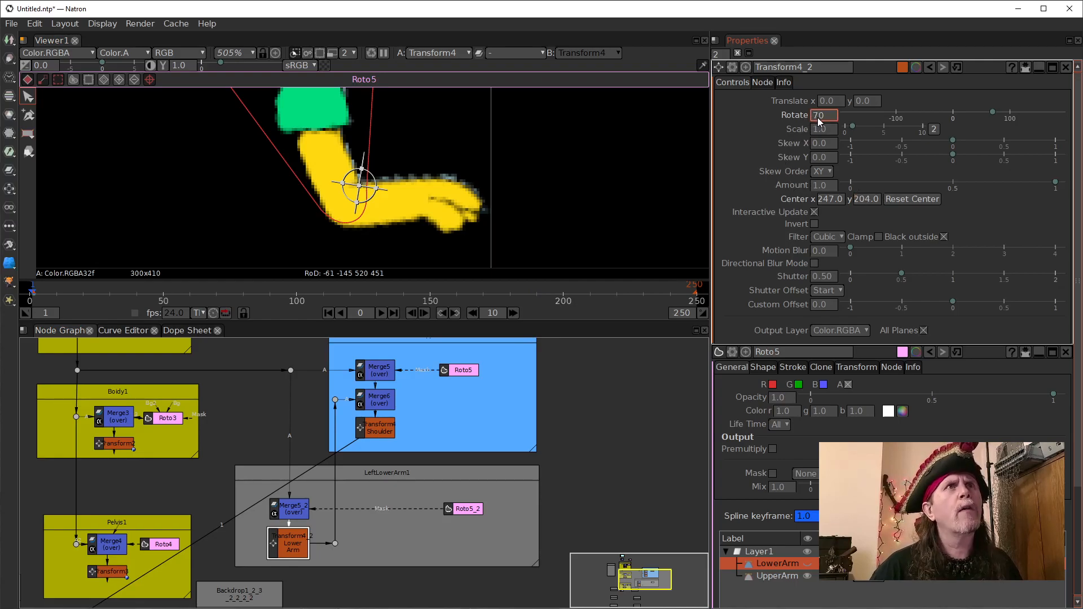
scroll(819, 121, "down", 8)
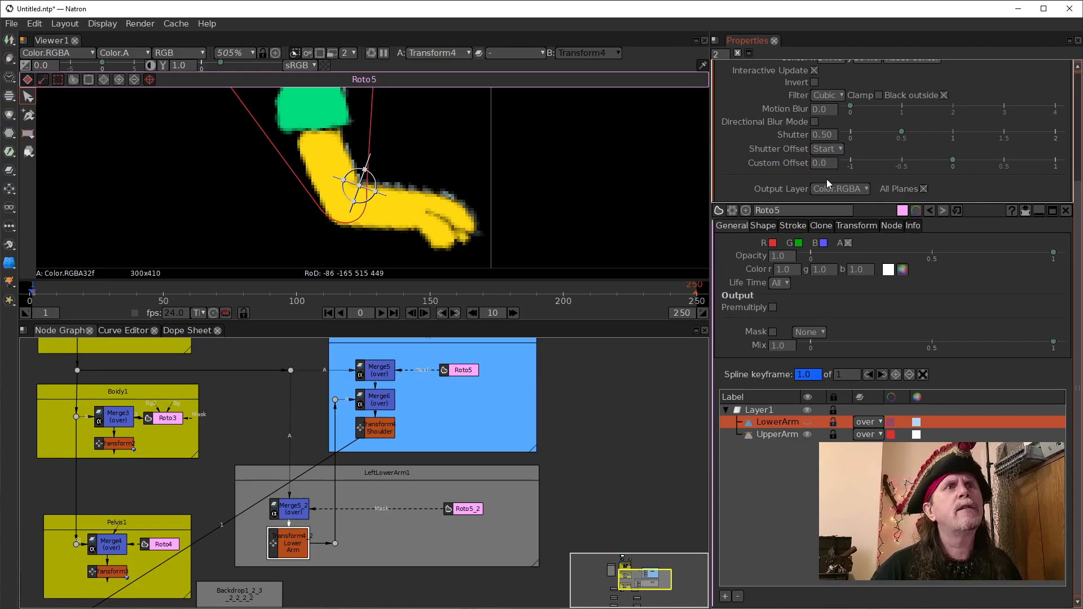
scroll(822, 132, "up", 8)
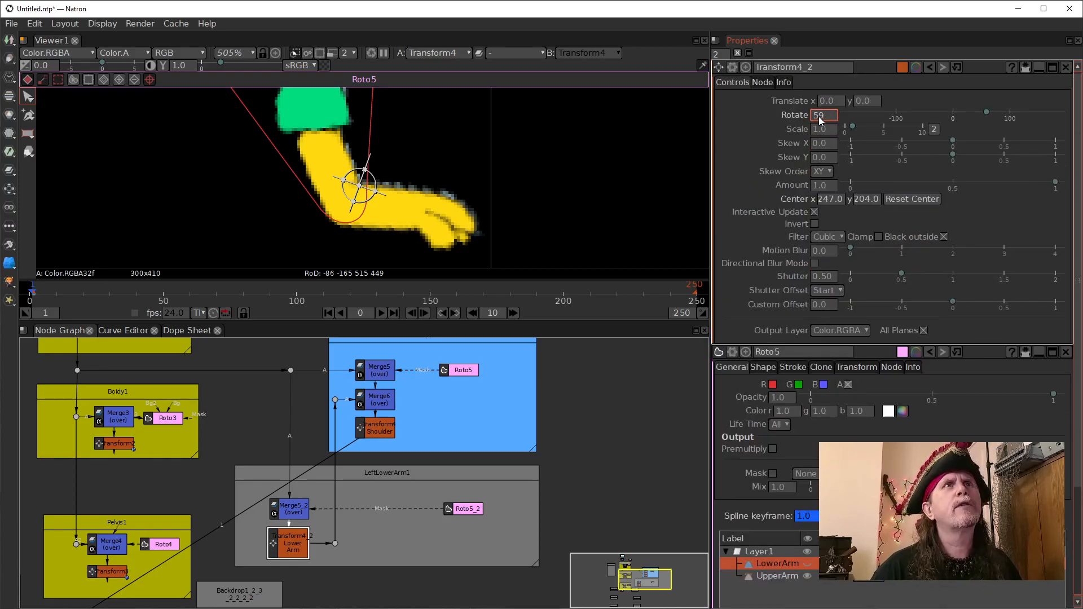
scroll(819, 120, "down", 10)
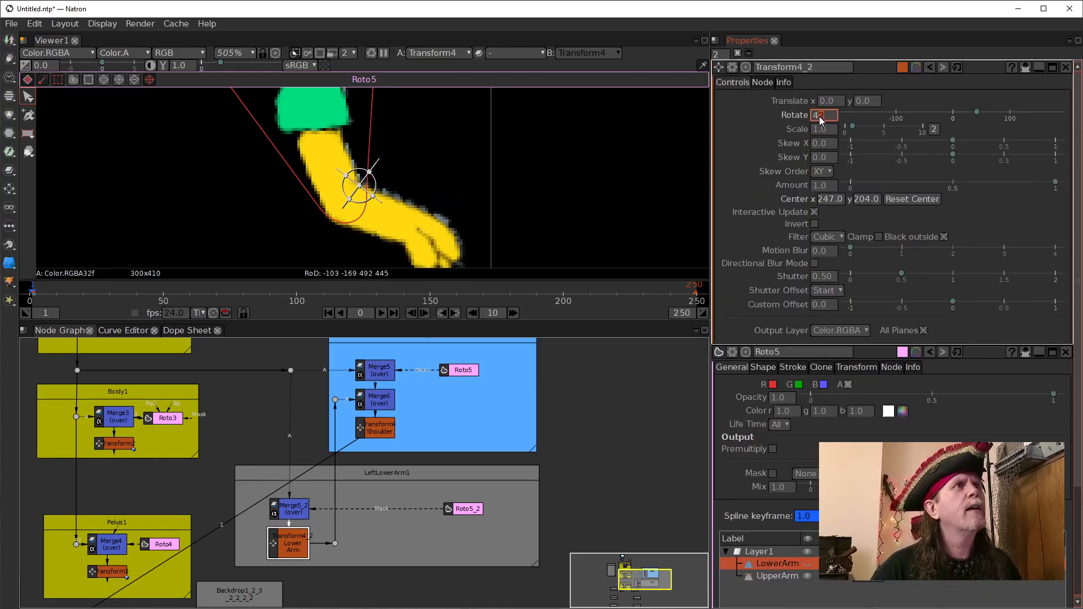
scroll(819, 118, "down", 10)
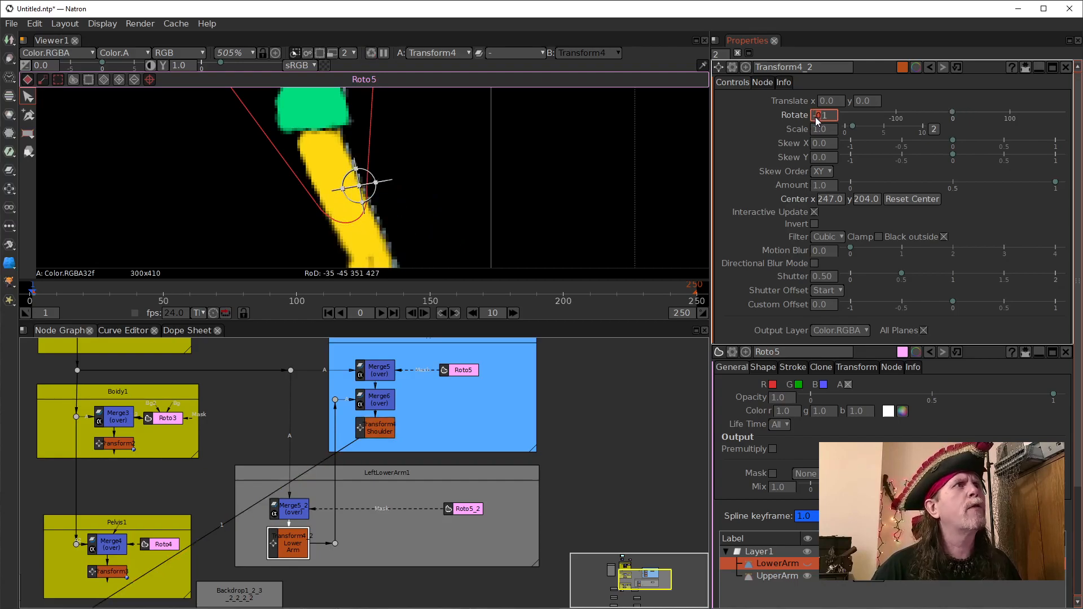
scroll(818, 121, "up", 4)
scroll(818, 121, "down", 4)
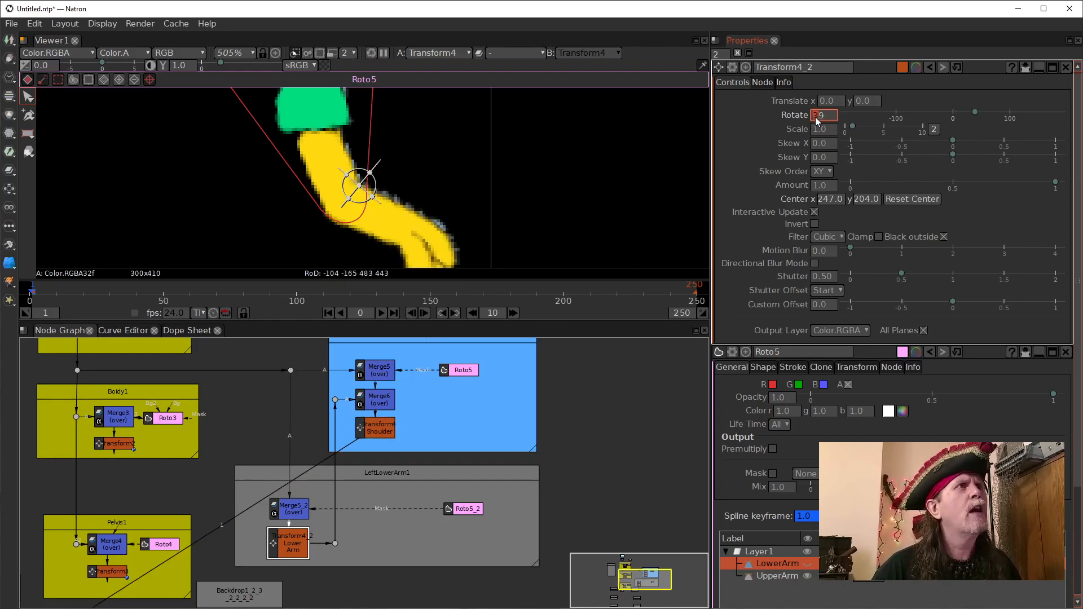
scroll(817, 121, "up", 15)
scroll(818, 121, "down", 5)
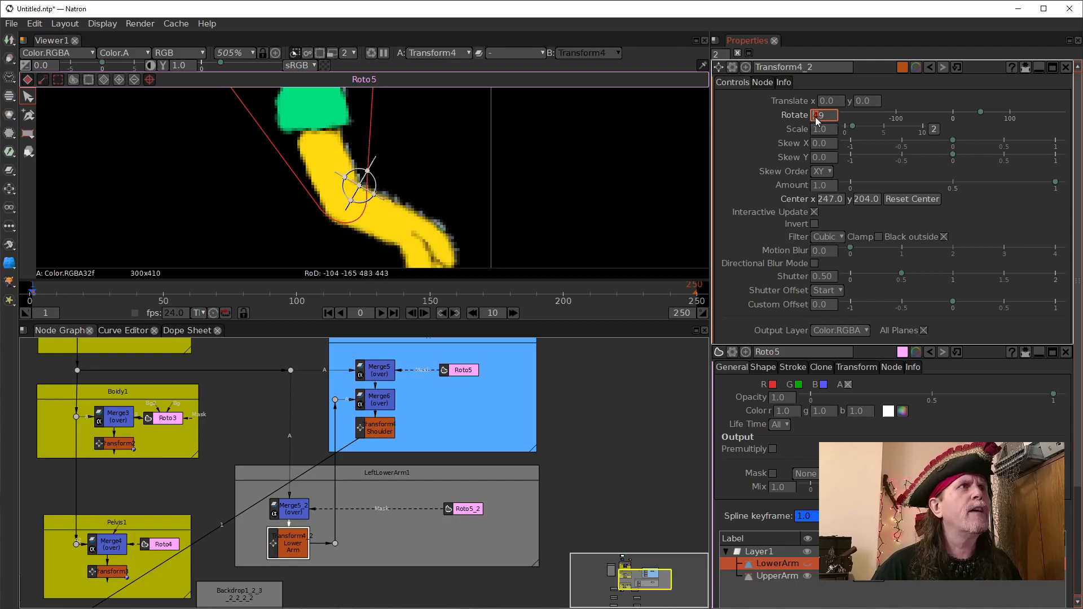
scroll(818, 120, "up", 10)
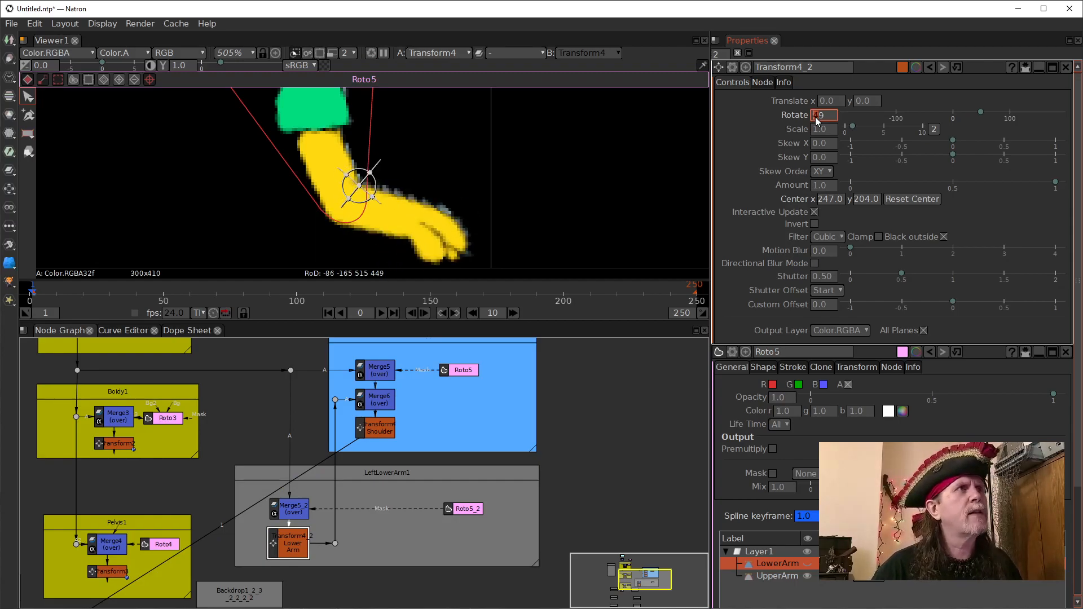
scroll(818, 121, "down", 4)
scroll(817, 122, "up", 5)
scroll(818, 121, "down", 5)
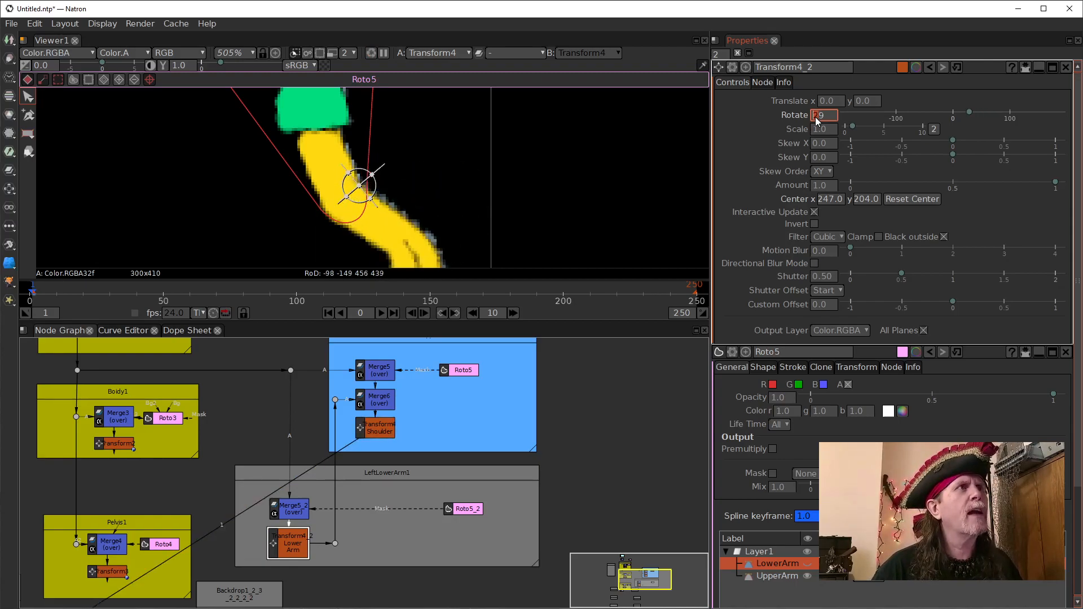
scroll(818, 121, "up", 4)
scroll(817, 121, "down", 4)
scroll(817, 121, "up", 2)
scroll(818, 121, "down", 6)
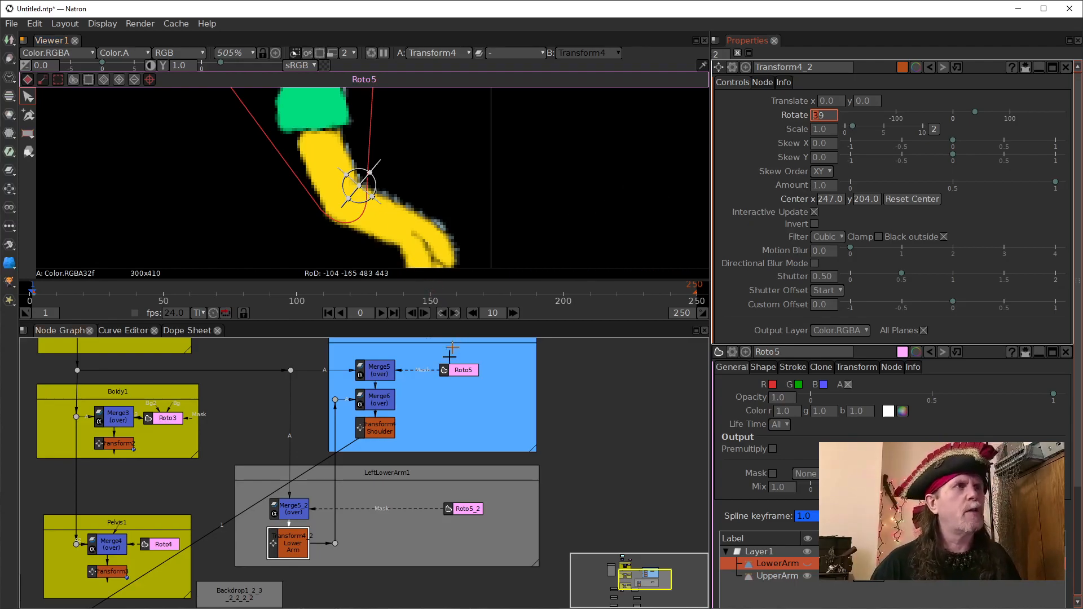
- Reset the Lower Arm transform's rotation to 0
scroll(451, 406, "down", 4)
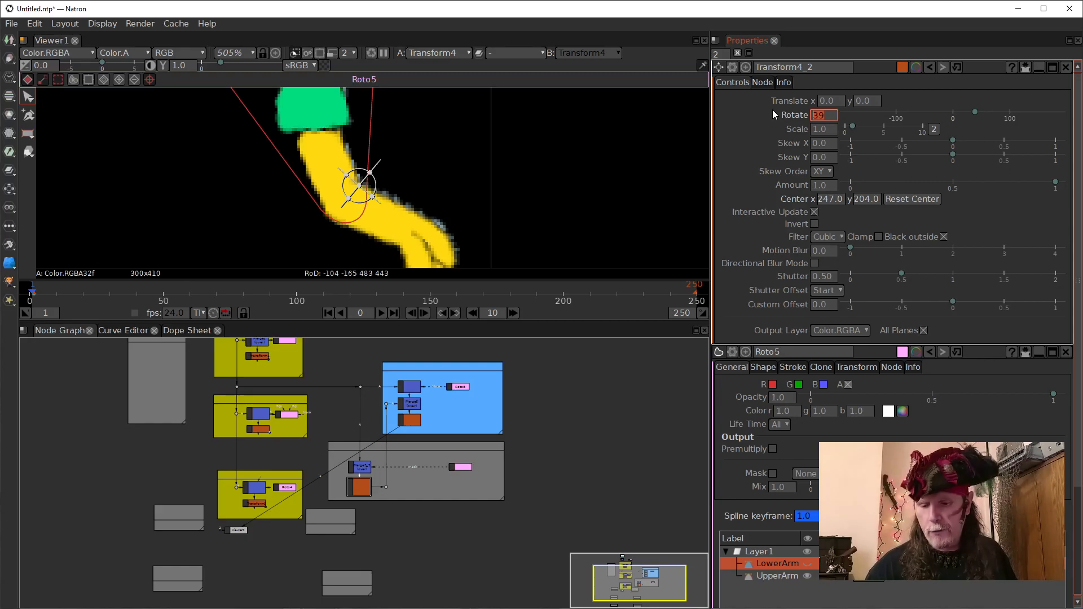
type("0")
key("Return")
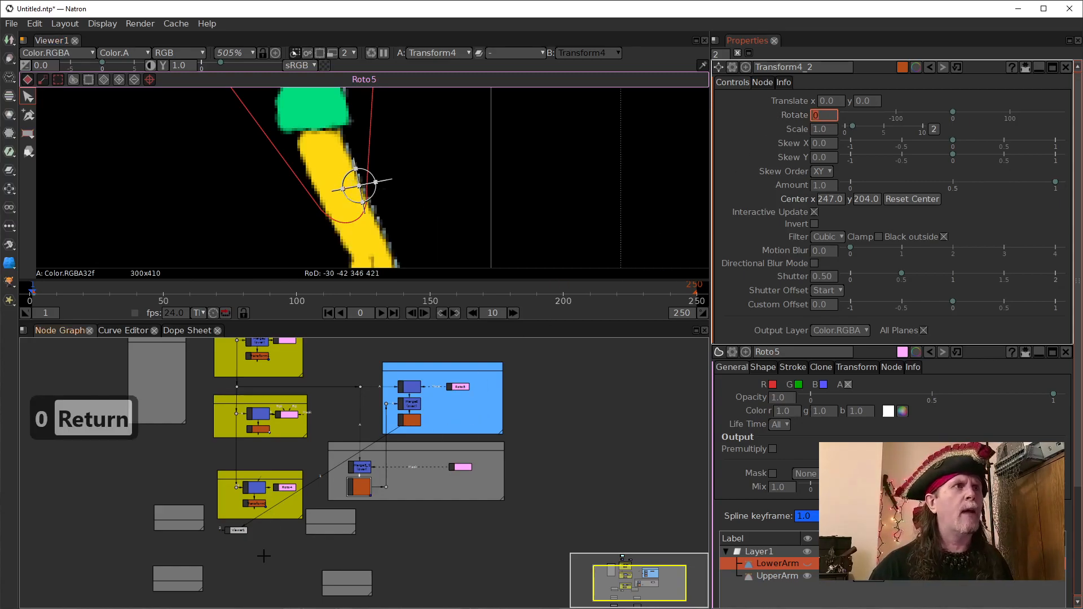
- Open the settings of both the Shoulder transform and the Lower Arm transform
left_click(422, 494)
double_click(425, 457)
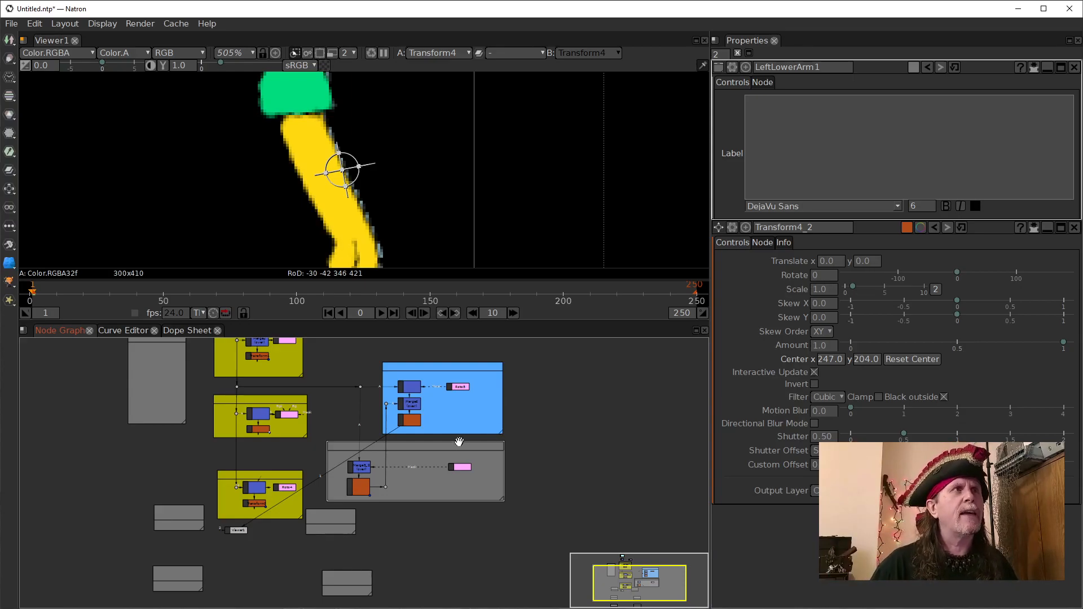
left_click(409, 422)
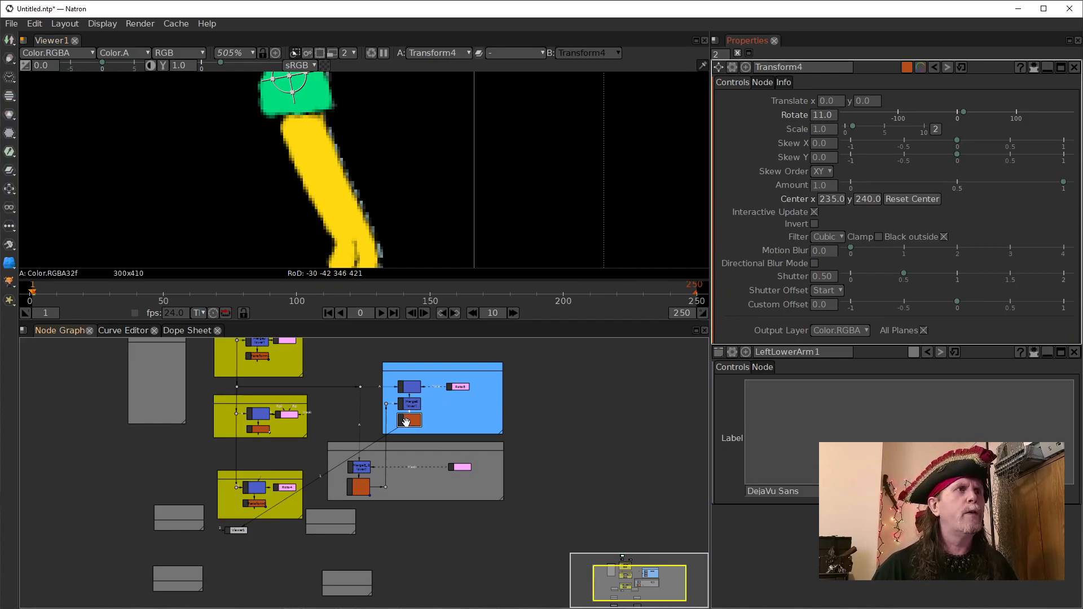
left_click(359, 486)
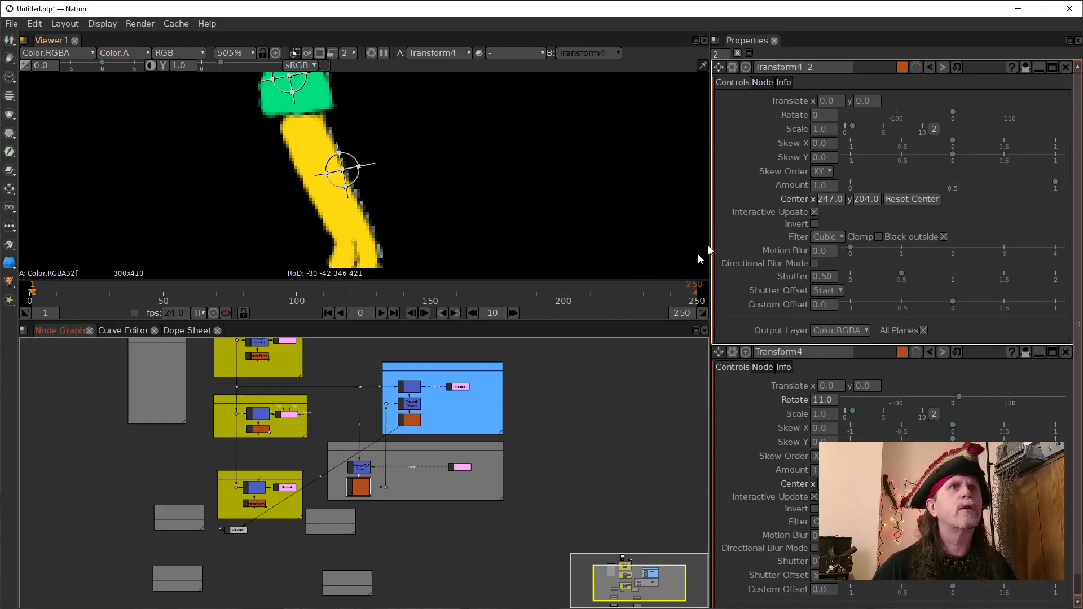
- Rotate the Lower Arm transform to 23 for a slight elbow bend
left_click(862, 201)
left_click(816, 116)
type("5")
scroll(812, 118, "up", 18)
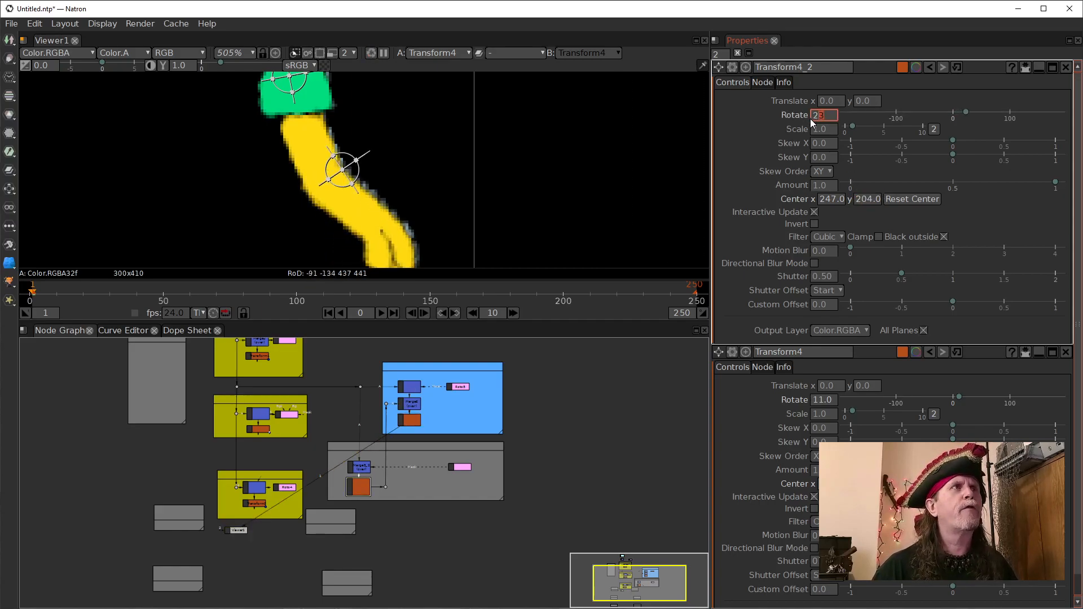
- Try the Lower Arm transform's centre at x 244 and y 205 with the elbow slightly bent
left_click(864, 201)
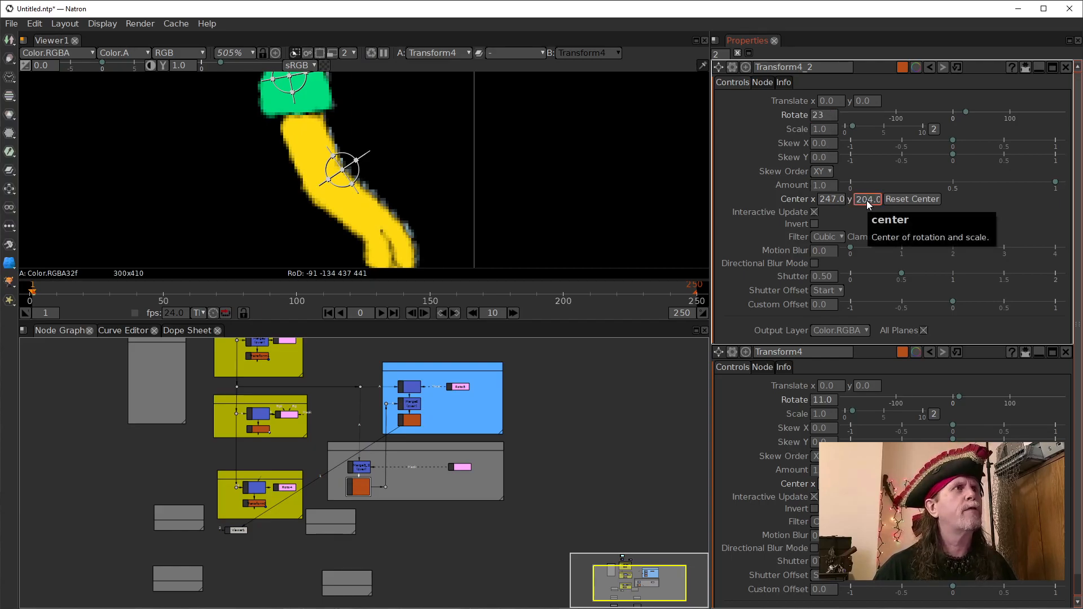
scroll(867, 201, "down", 1)
scroll(867, 201, "up", 1)
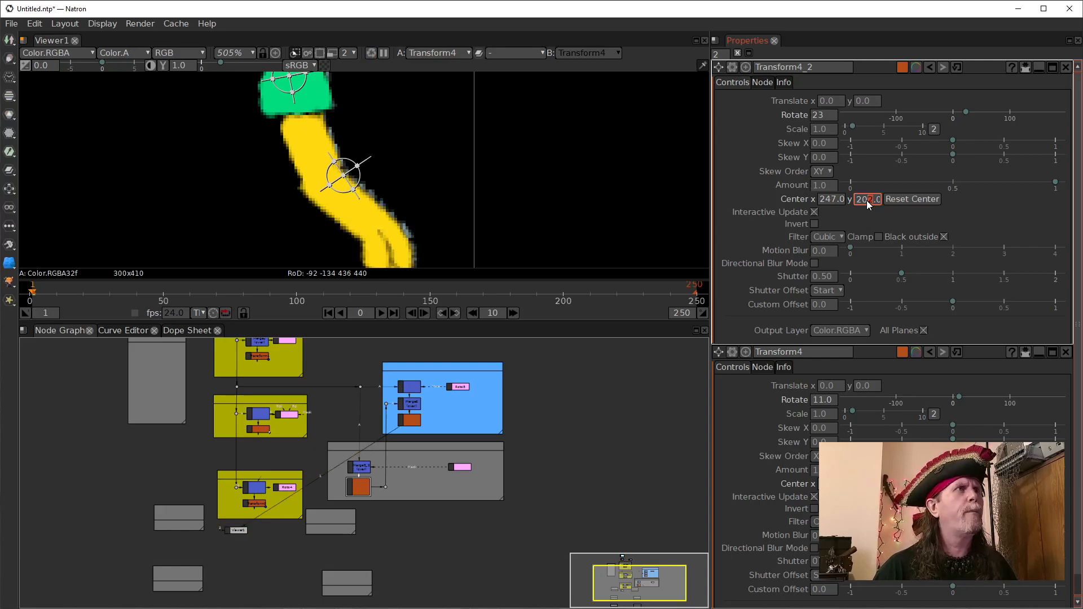
left_click(833, 200)
scroll(834, 203, "down", 3)
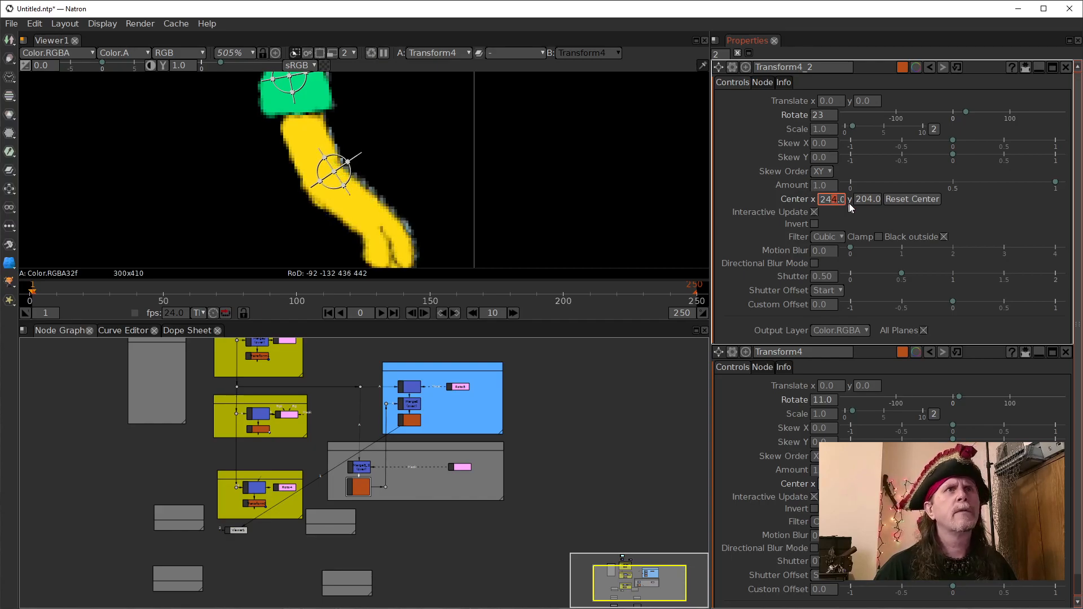
scroll(869, 204, "up", 1)
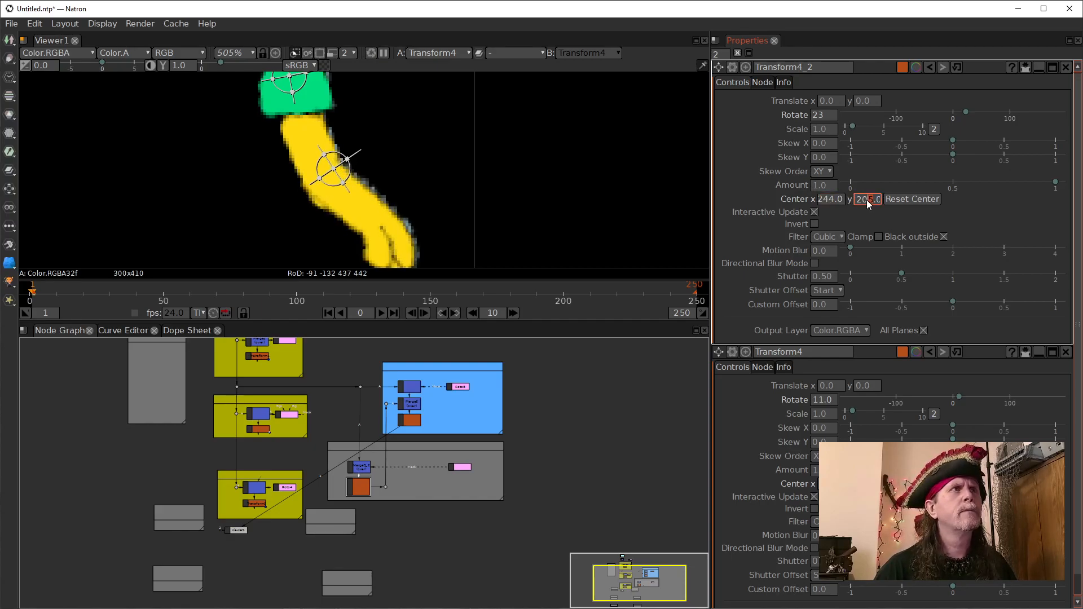
- Try moving the Lower Arm transform's centre outward to x 257 and y 208
scroll(828, 201, "up", 3)
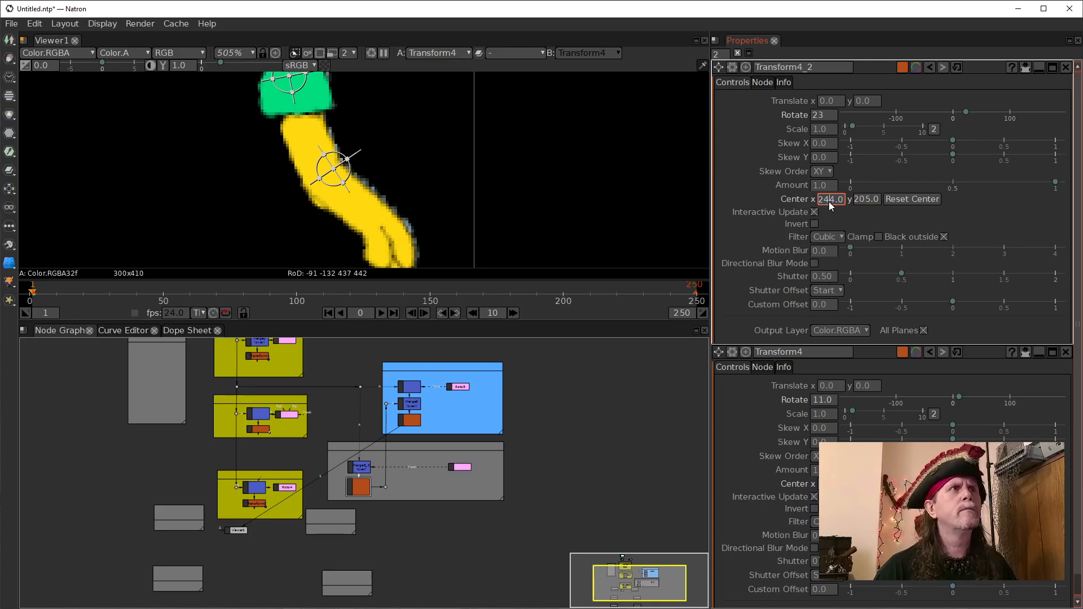
scroll(829, 201, "up", 6)
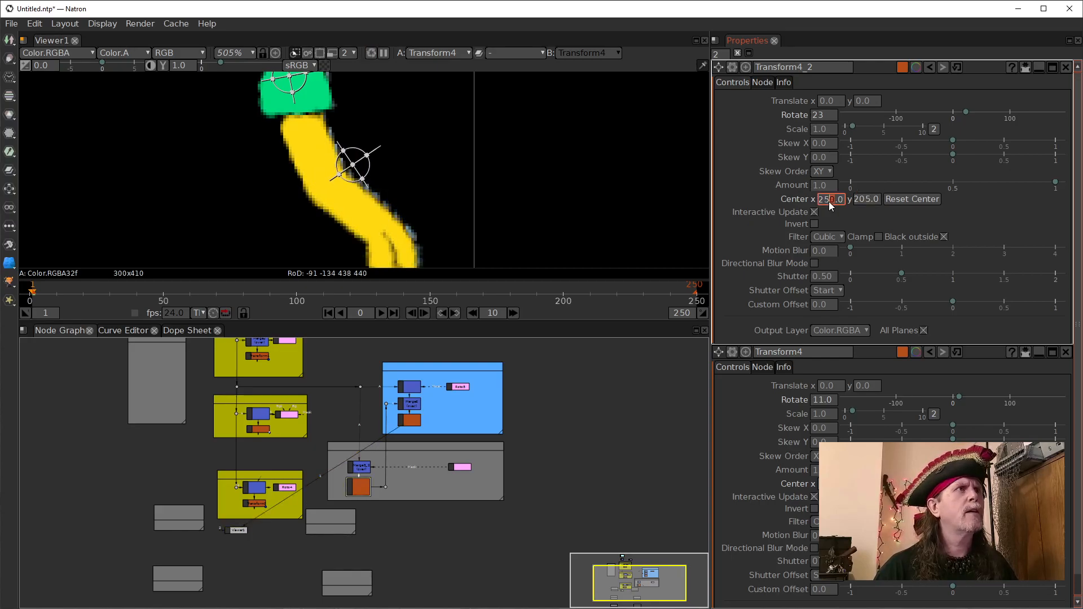
scroll(828, 202, "up", 1)
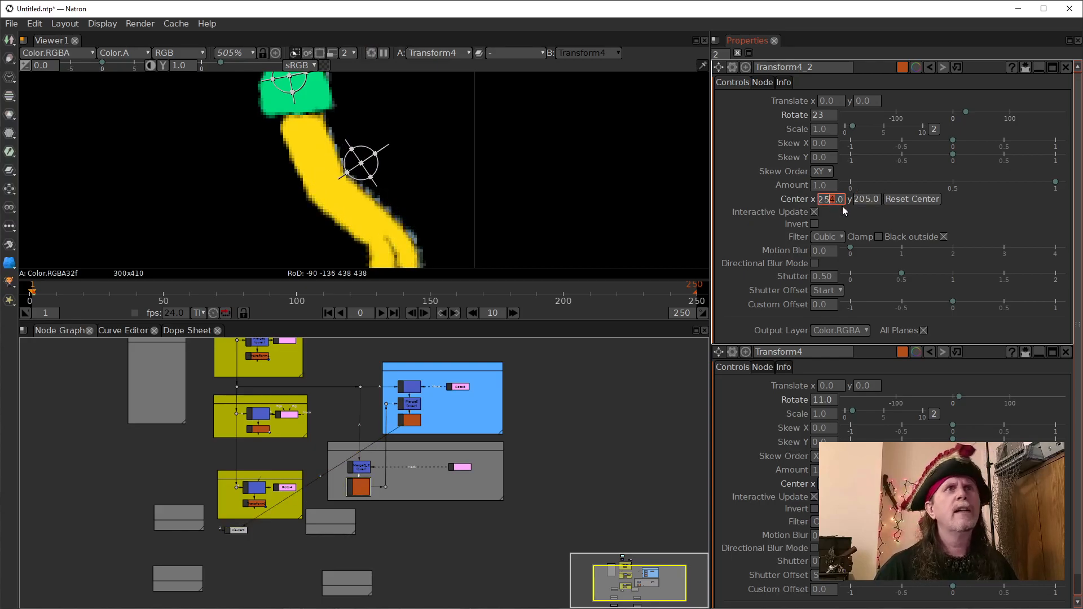
scroll(865, 198, "up", 4)
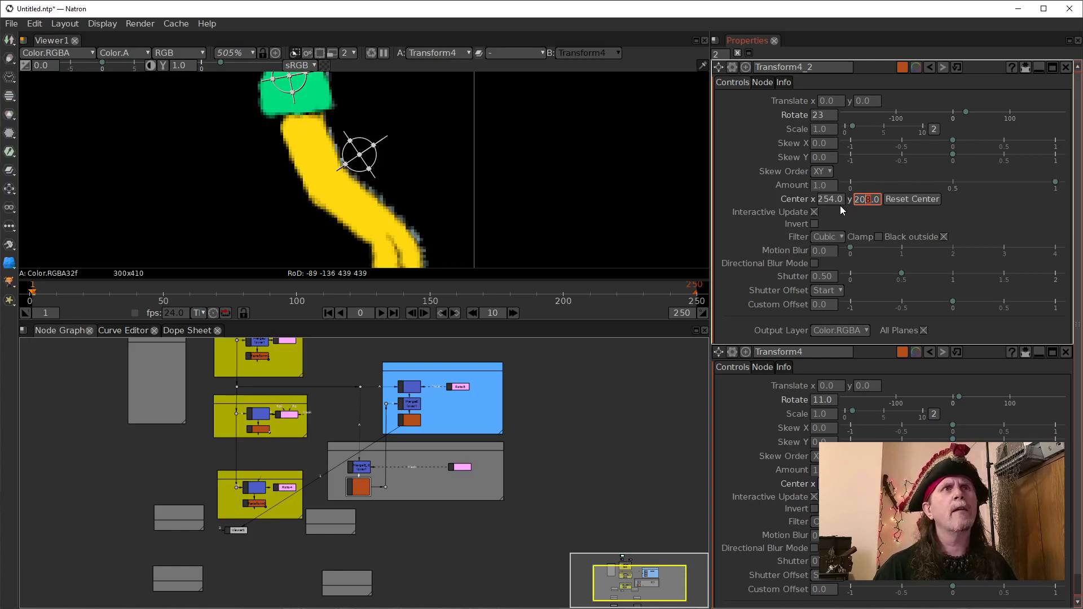
scroll(828, 200, "up", 1)
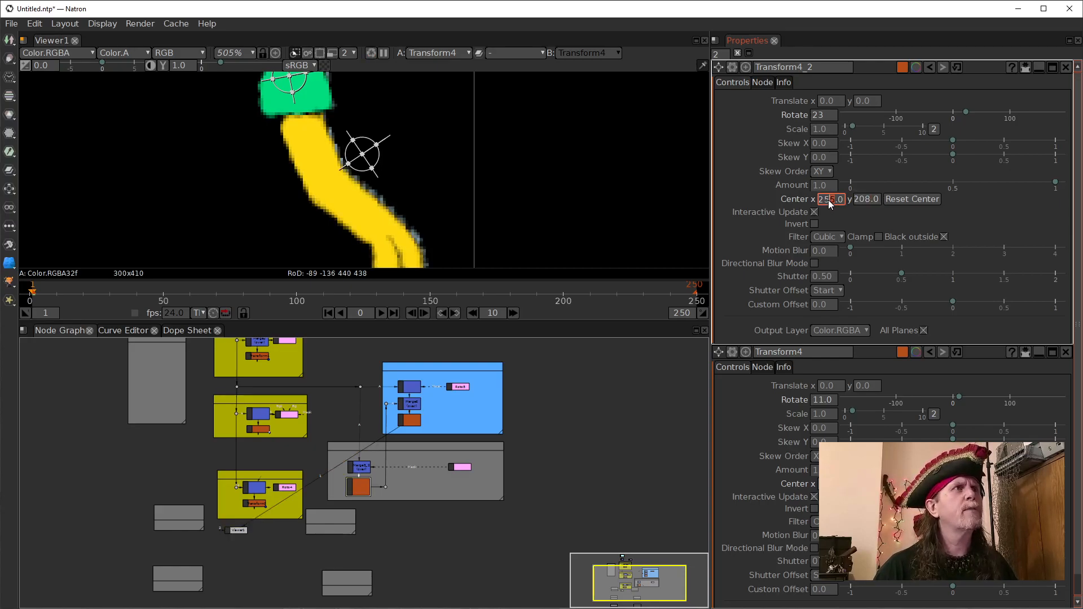
scroll(828, 200, "up", 2)
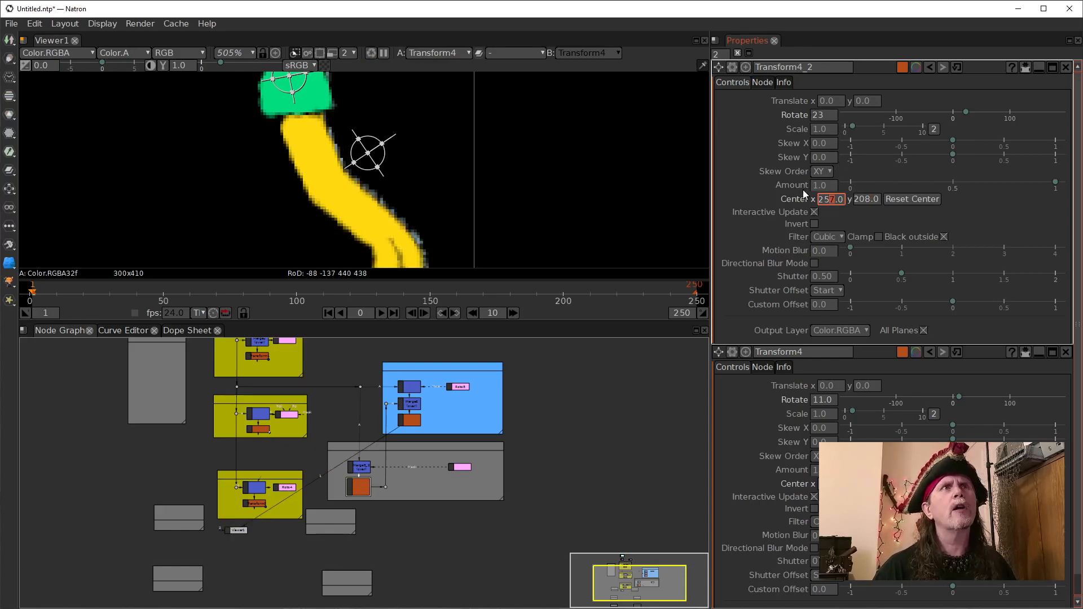
- Swing the Lower Arm transform's rotation between 23 and 43 to check the elbow joint, leaving it at 23
scroll(812, 116, "up", 2)
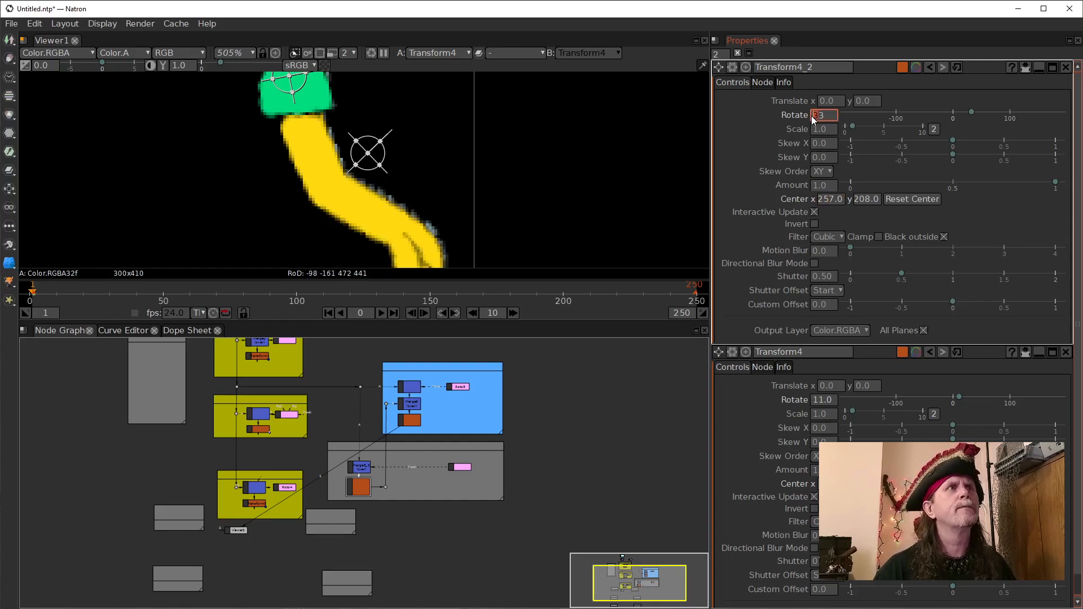
scroll(811, 116, "up", 1)
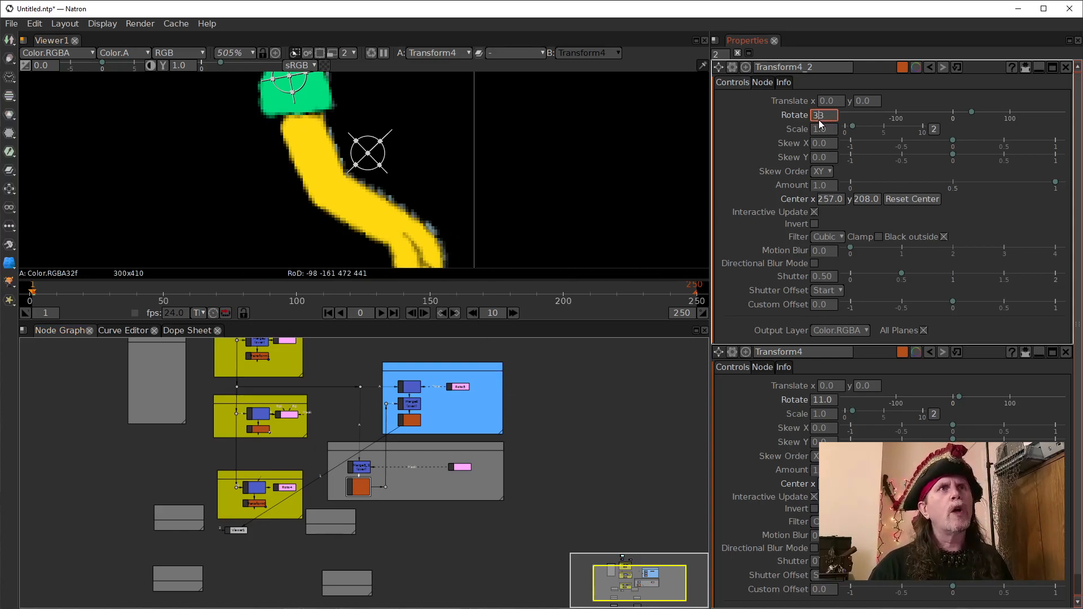
scroll(814, 119, "down", 2)
scroll(815, 118, "up", 2)
scroll(815, 120, "up", 2)
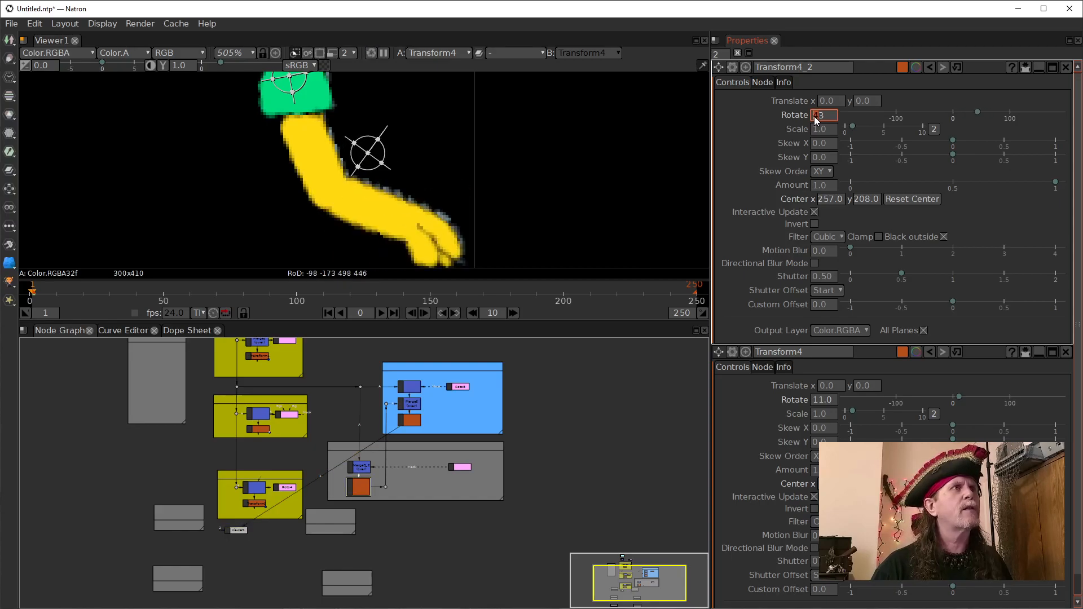
scroll(815, 119, "down", 3)
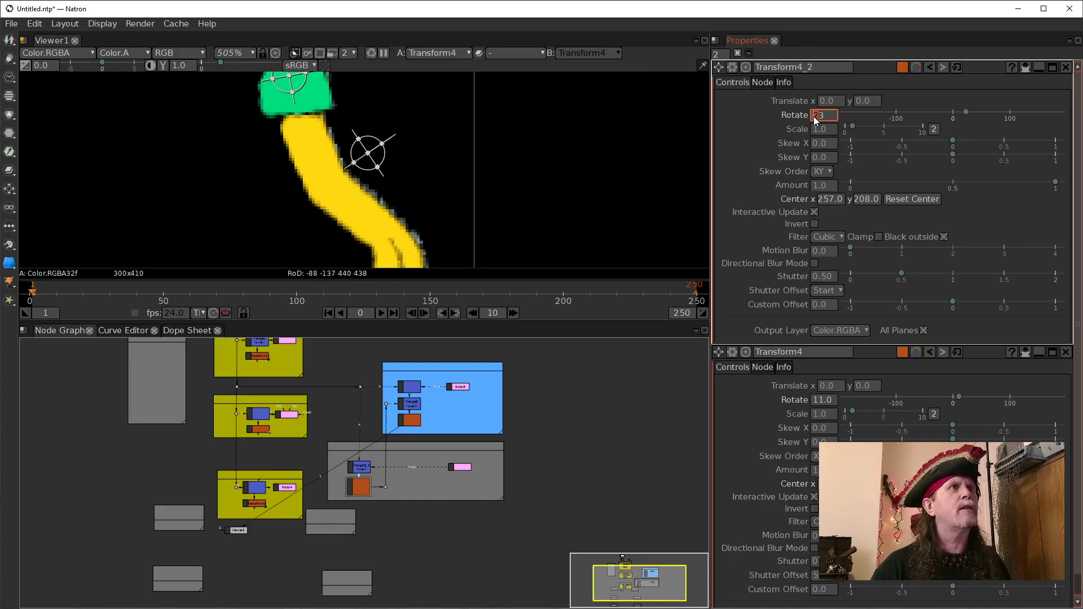
scroll(863, 198, "up", 1)
- Set the Lower Arm transform's centre to x 255 and y 205 and test the elbow bend, bringing the rotation to 27
scroll(868, 198, "down", 3)
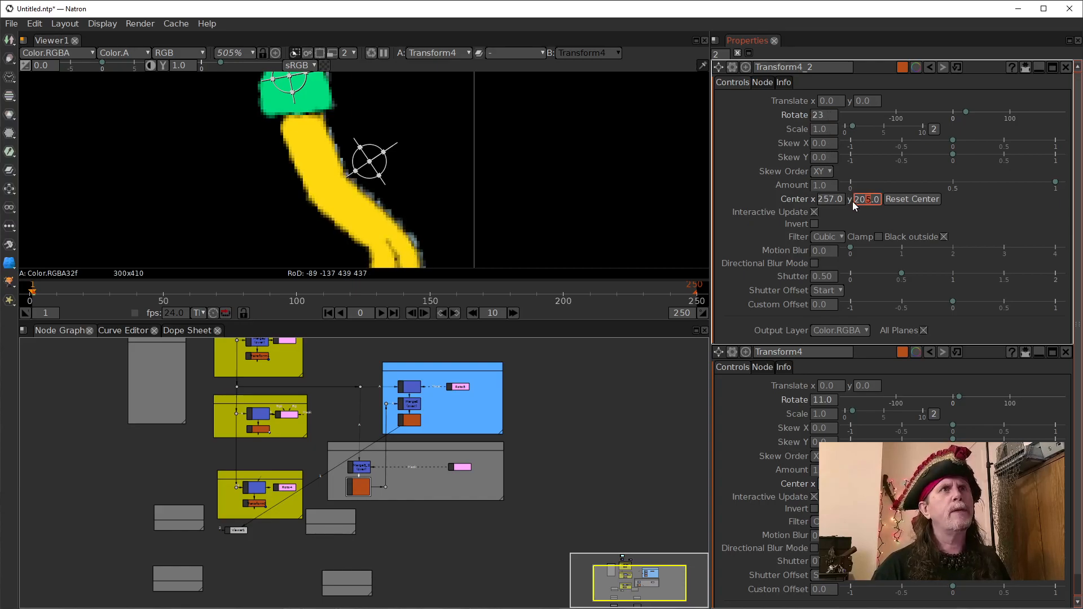
scroll(831, 198, "down", 2)
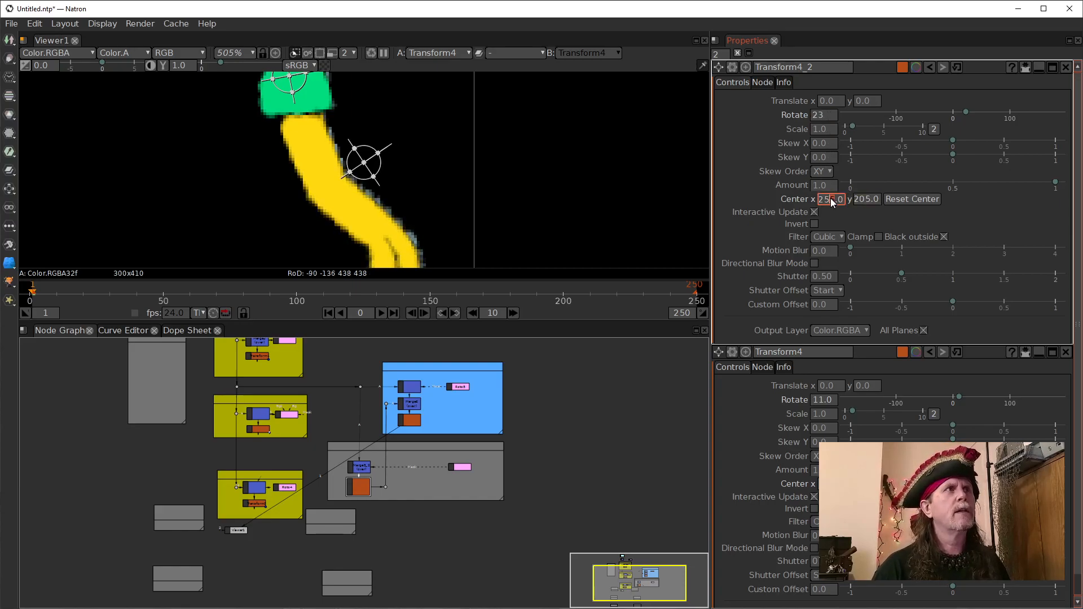
scroll(819, 116, "up", 4)
scroll(818, 117, "up", 7)
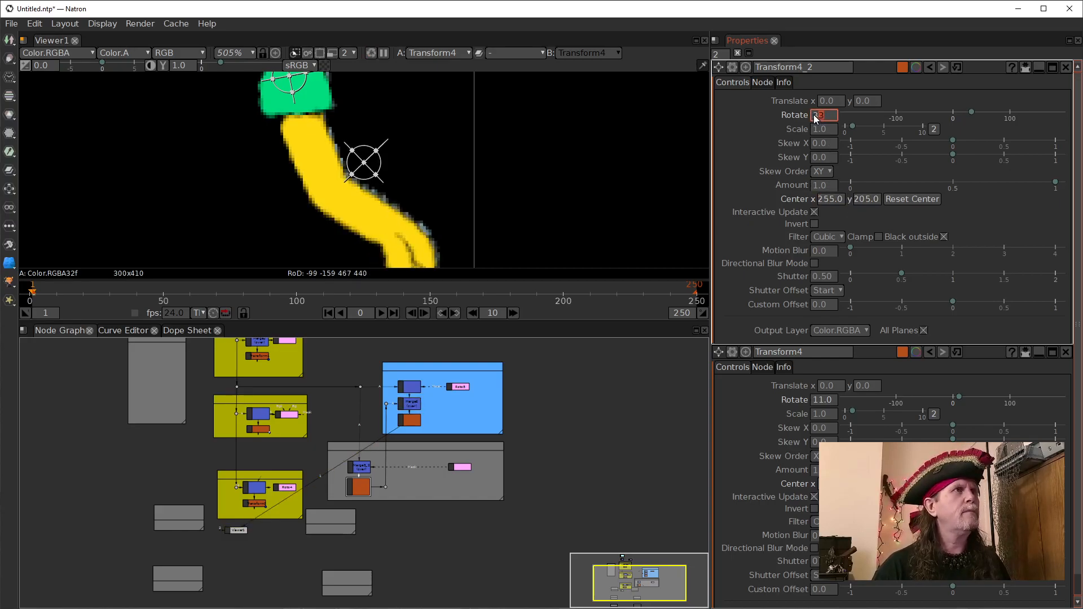
scroll(815, 117, "up", 4)
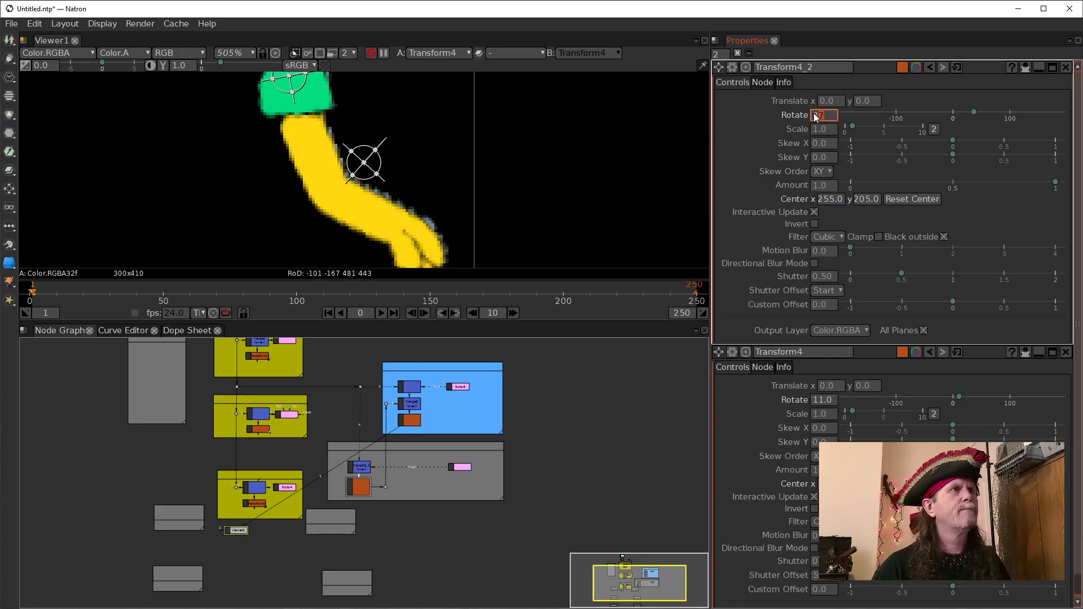
scroll(815, 117, "down", 20)
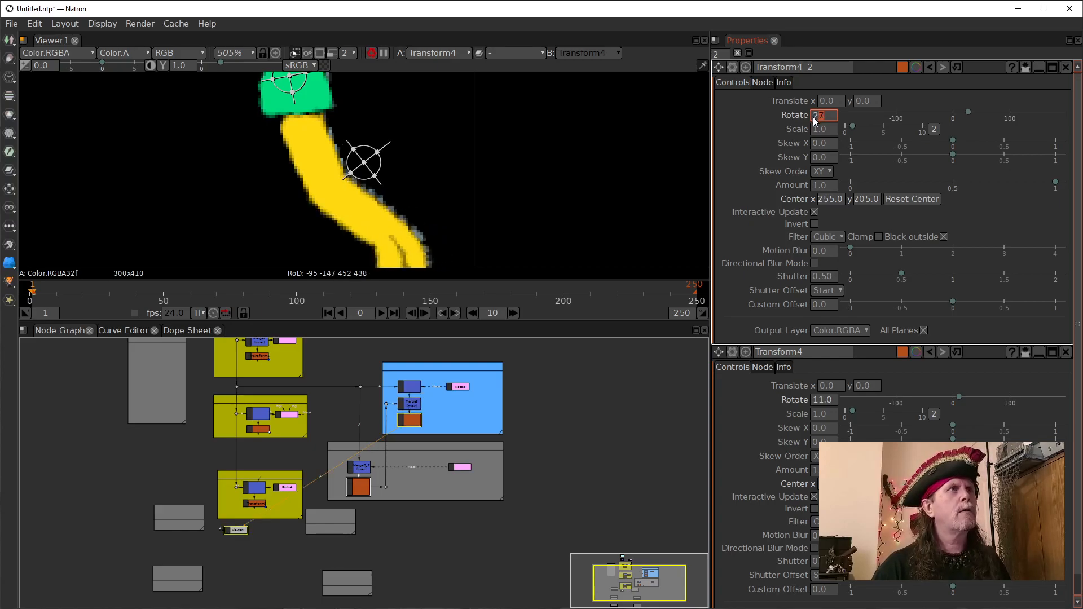
- Raise the Lower Arm transform's rotation to 28
scroll(814, 117, "up", 12)
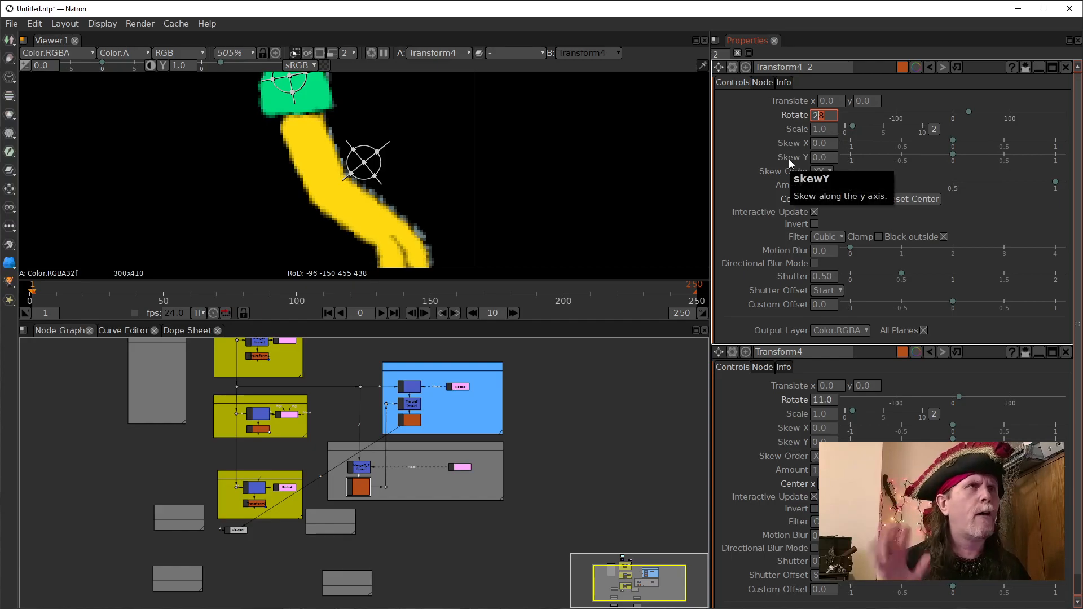
- Spread out the node graph by moving the spare empty backdrop and Viewer1 aside and the Pelvis1 group lower
left_click_drag(510, 519, 542, 459)
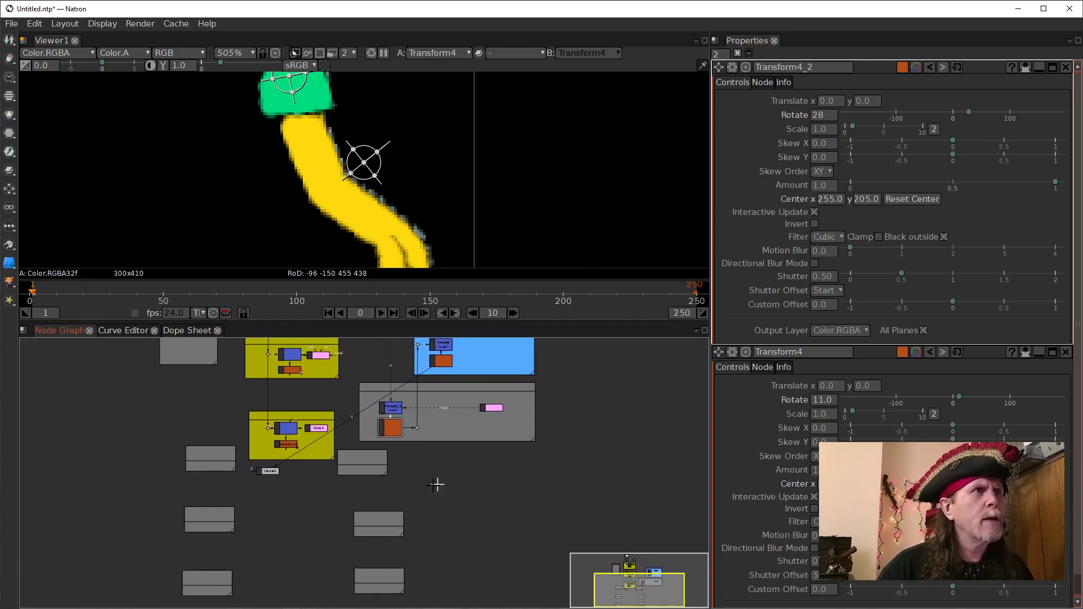
left_click_drag(361, 460, 317, 486)
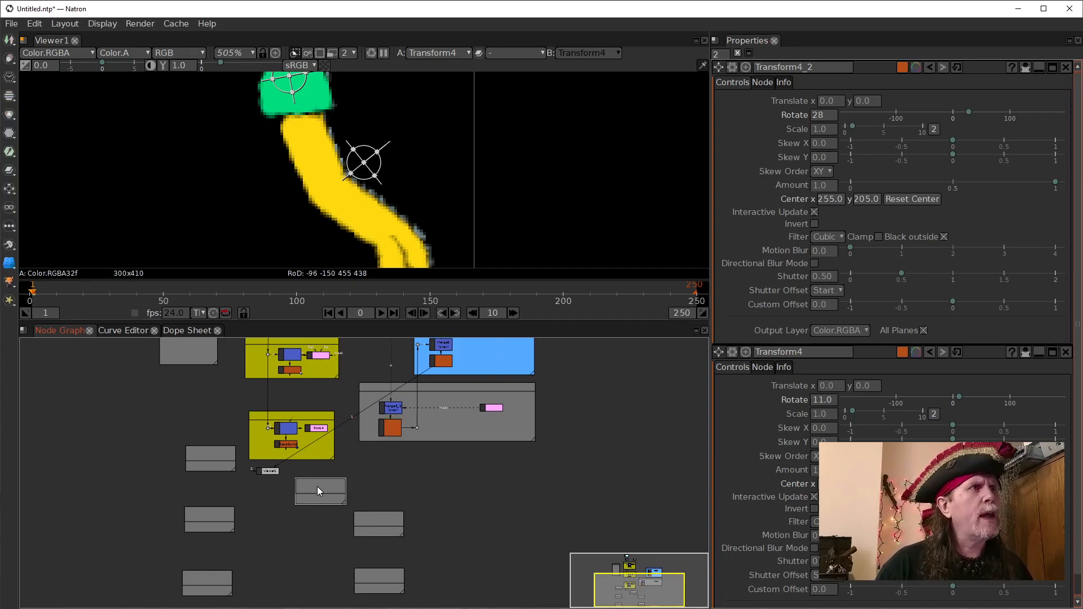
scroll(446, 494, "up", 5)
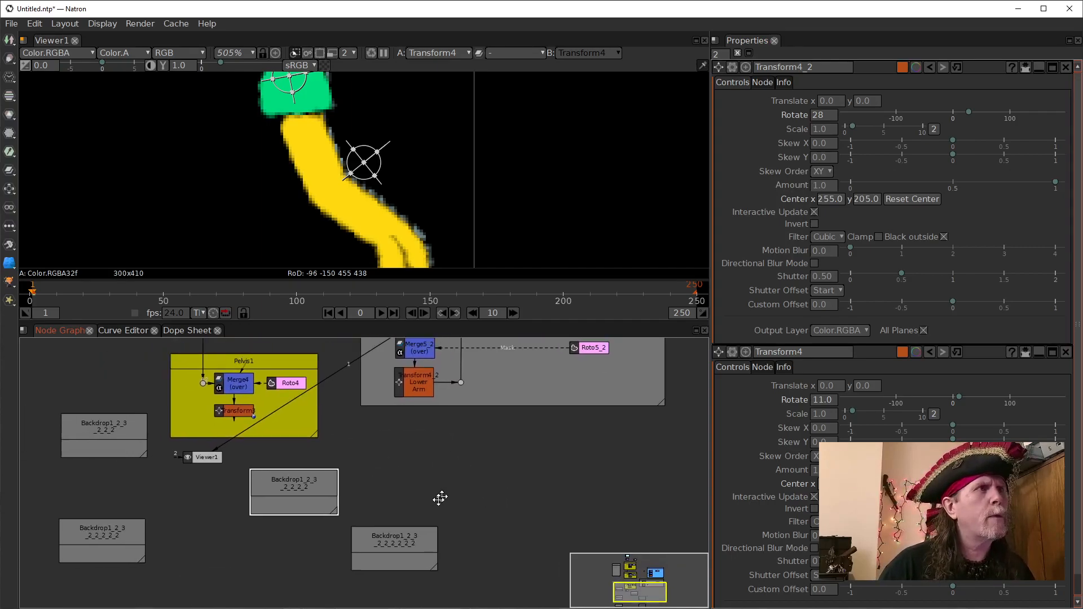
left_click_drag(345, 508, 570, 505)
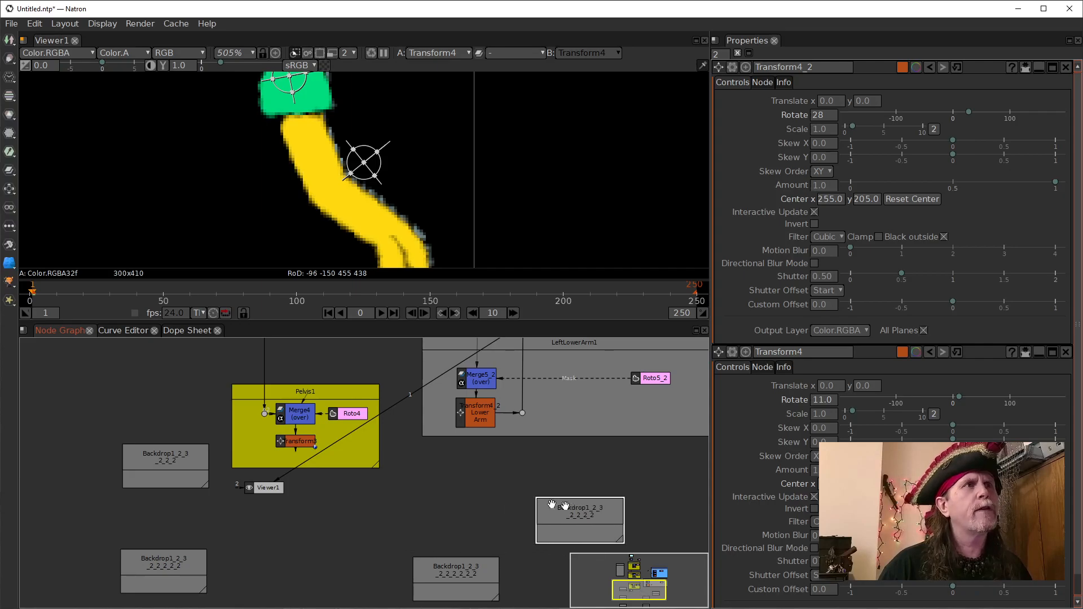
left_click_drag(294, 385, 448, 475)
scroll(348, 399, "down", 4)
left_click_drag(347, 401, 375, 487)
- Move the large empty backdrop beside the head and body groups on the graph's free side and enlarge it
left_click_drag(299, 381, 257, 451)
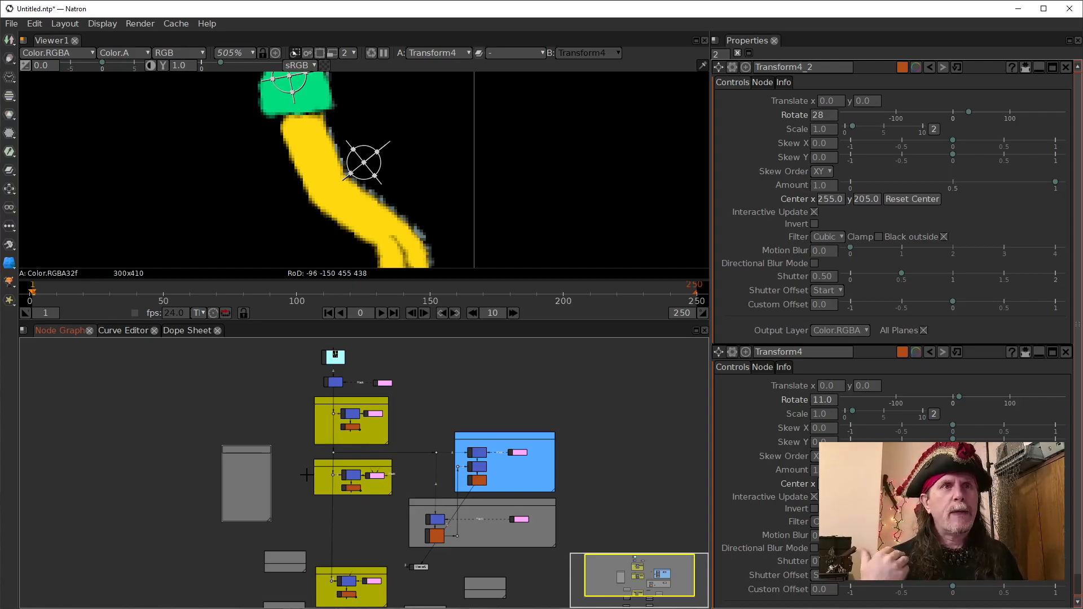
left_click_drag(245, 452, 246, 433)
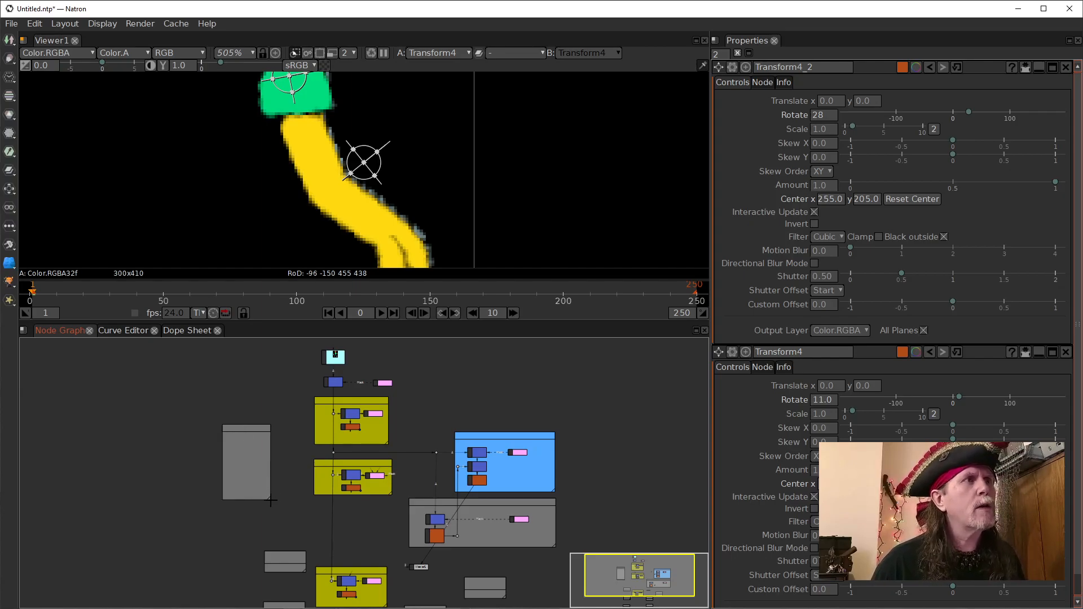
left_click_drag(268, 499, 298, 529)
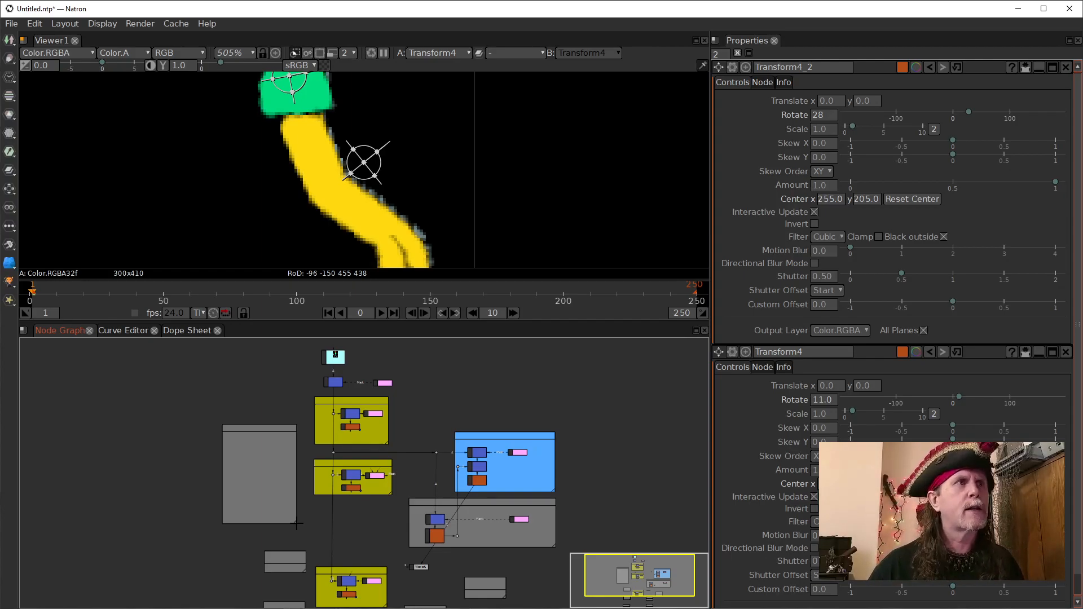
left_click_drag(260, 427, 239, 418)
- Colour the LeftLowerArm1 backdrop light blue to match the LeftUpperArm1 backdrop
double_click(506, 506)
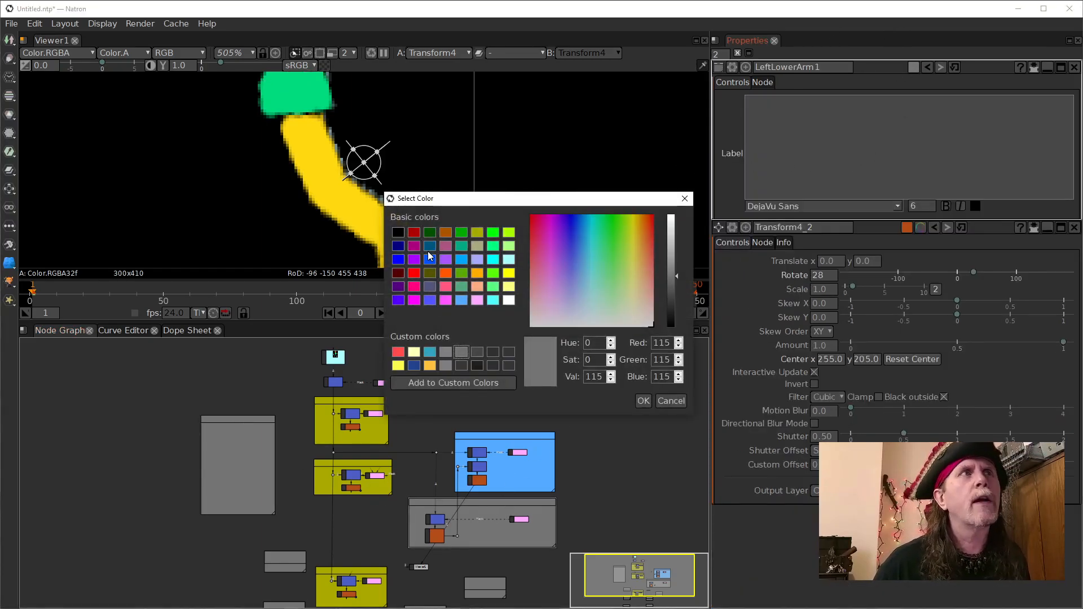
left_click(461, 300)
left_click(643, 400)
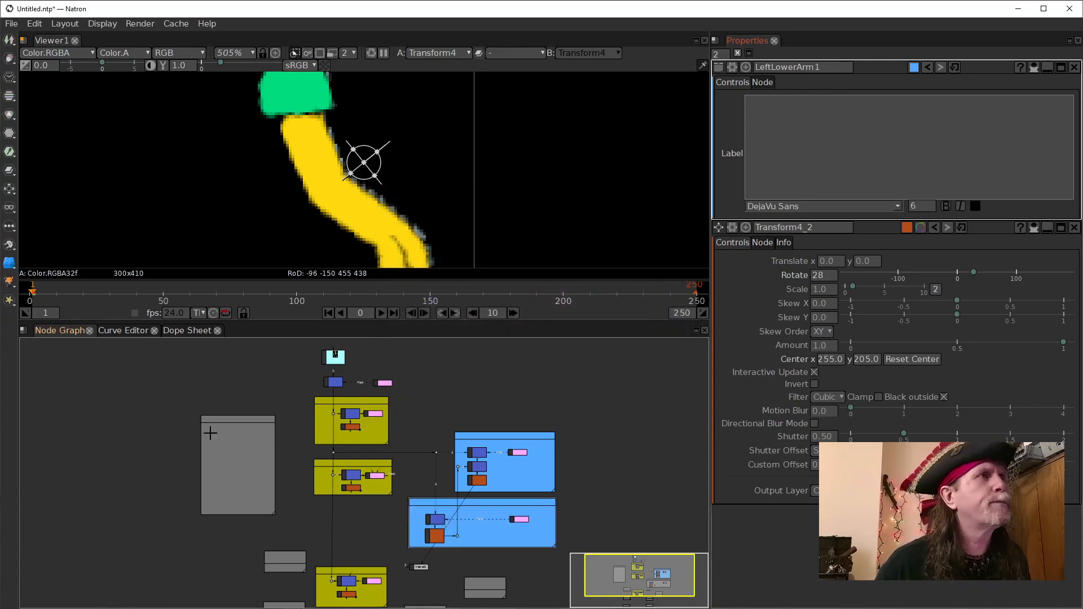
- Open the large Backdrop1_2's settings, reposition it beside the body group, and move the small spare backdrop out of its way
left_click(244, 428)
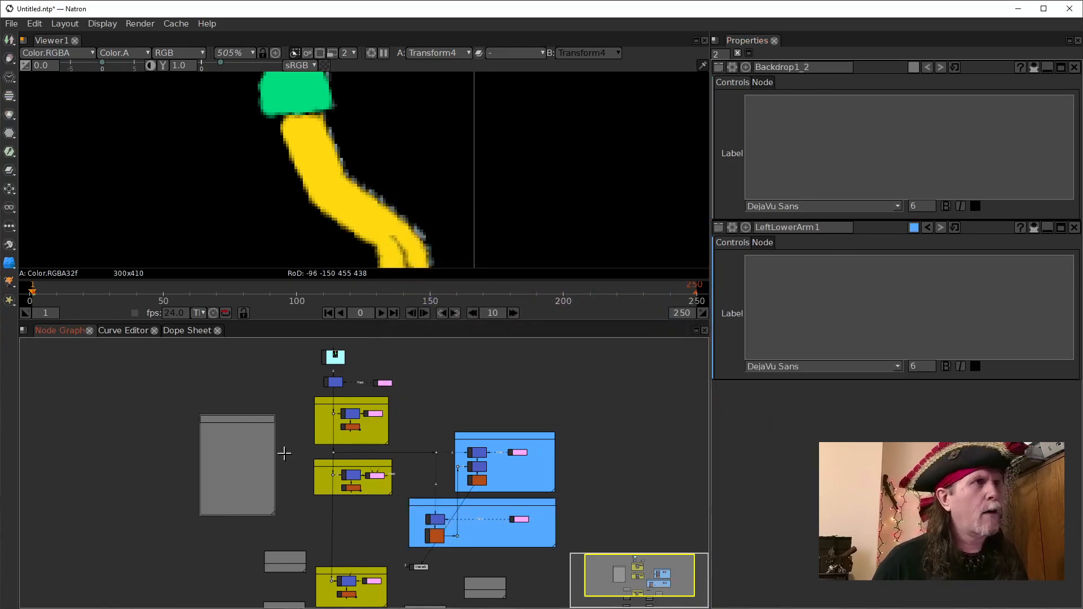
left_click_drag(245, 427, 246, 461)
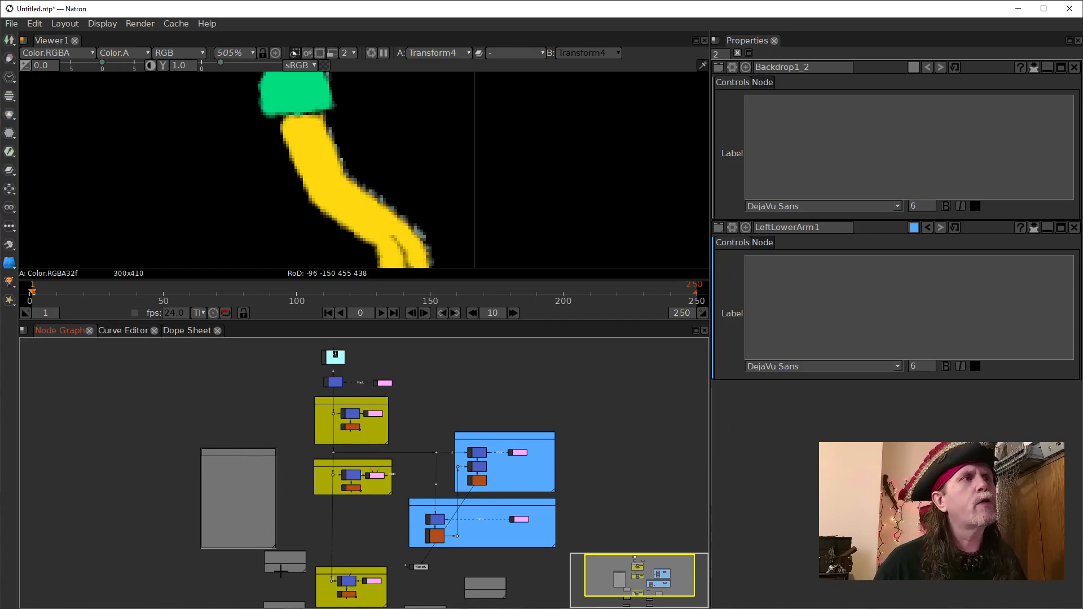
left_click_drag(284, 557, 196, 596)
left_click(244, 452)
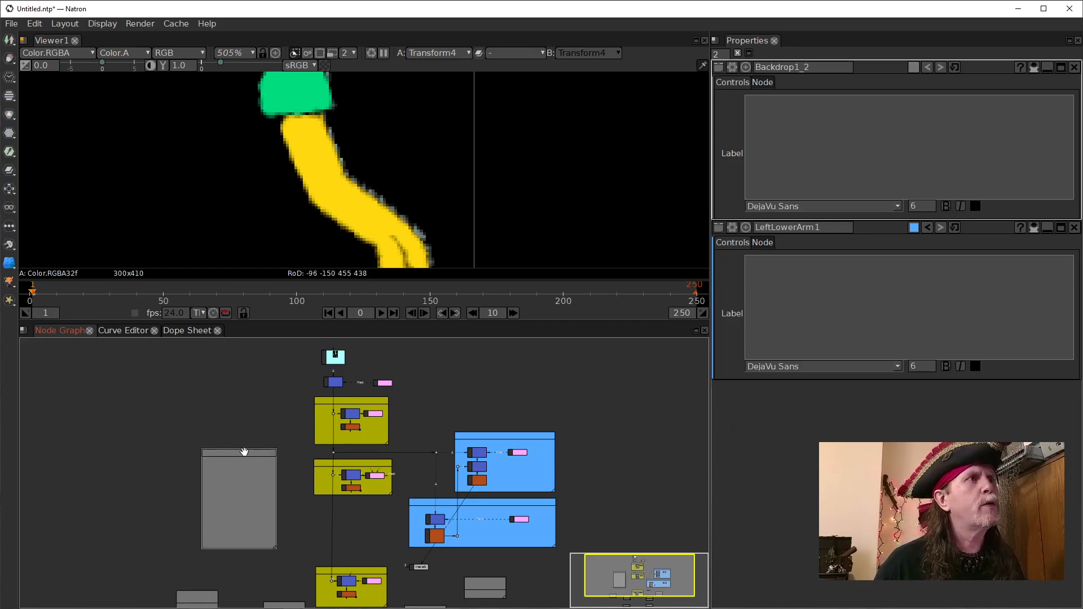
left_click_drag(306, 486, 320, 447)
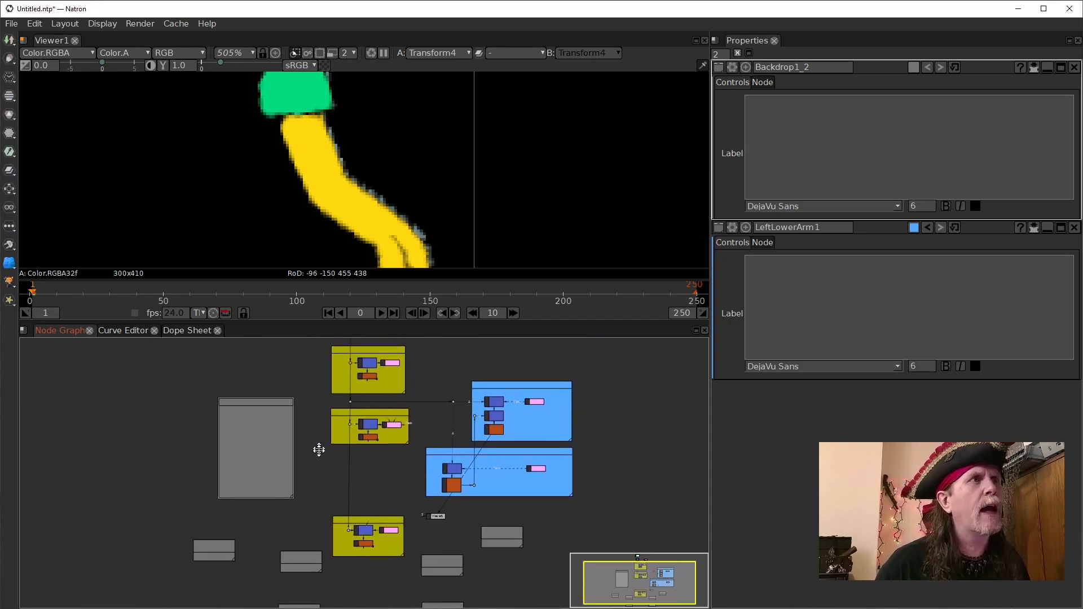
scroll(314, 443, "up", 1)
left_click_drag(249, 401, 214, 433)
- Rename the large grey backdrop to RightArm1
scroll(213, 396, "up", 4)
left_click(268, 378)
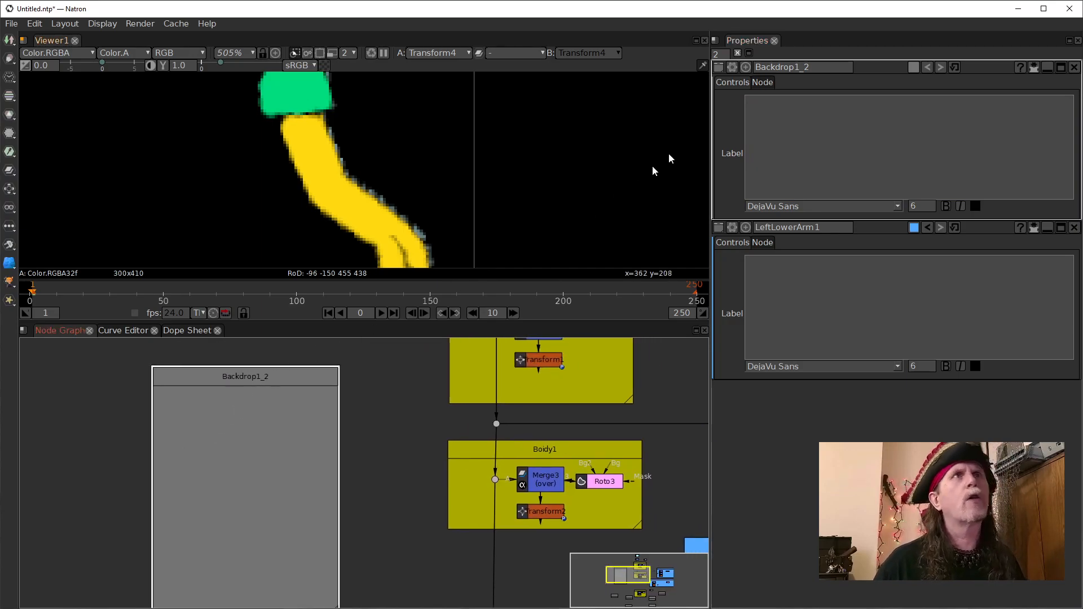
double_click(814, 63)
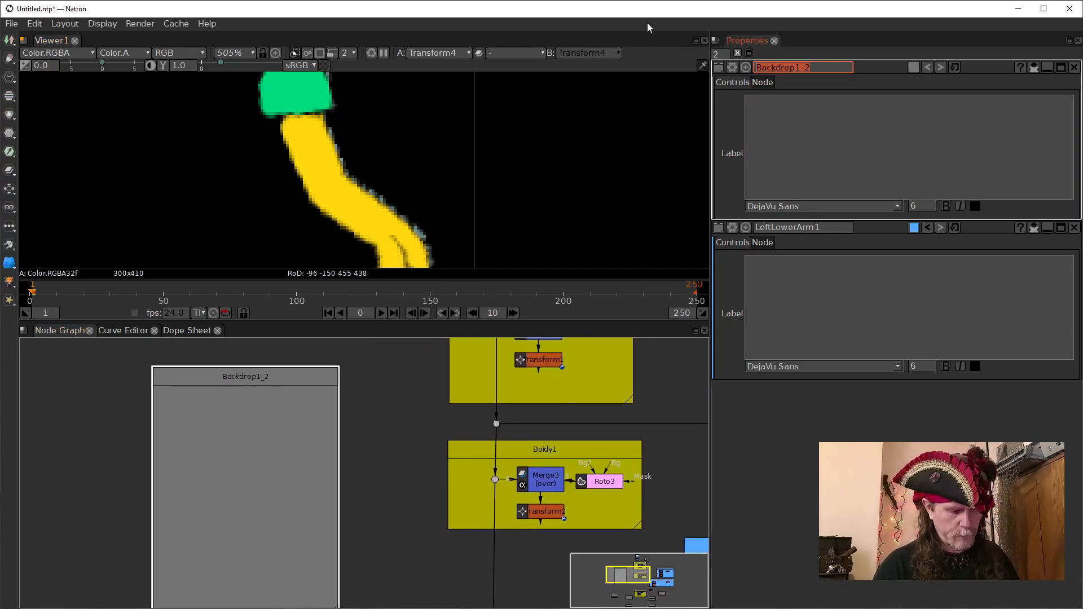
type("RightAr")
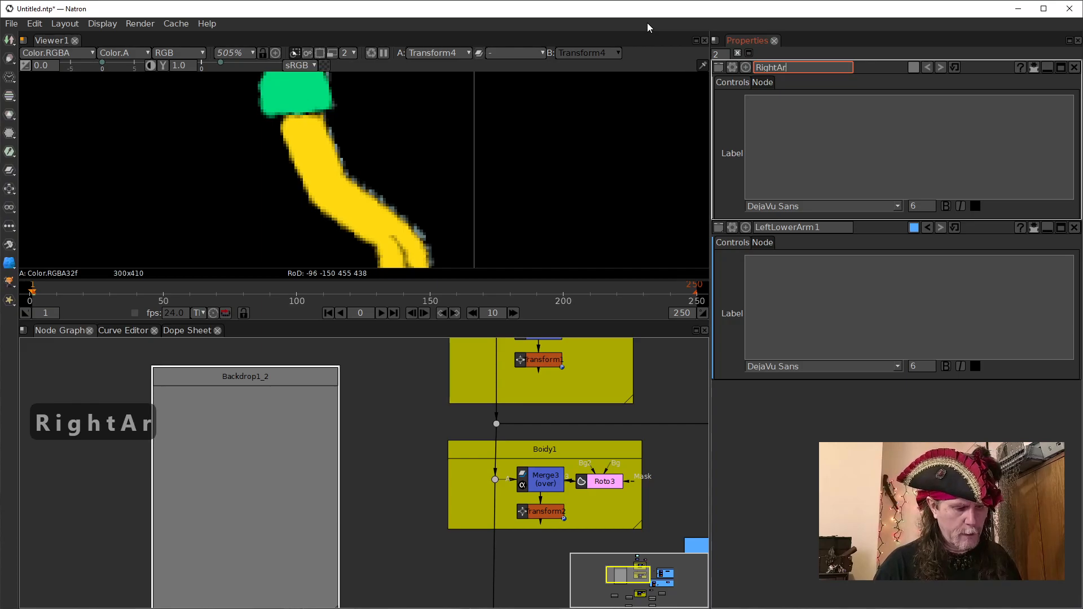
type("m1")
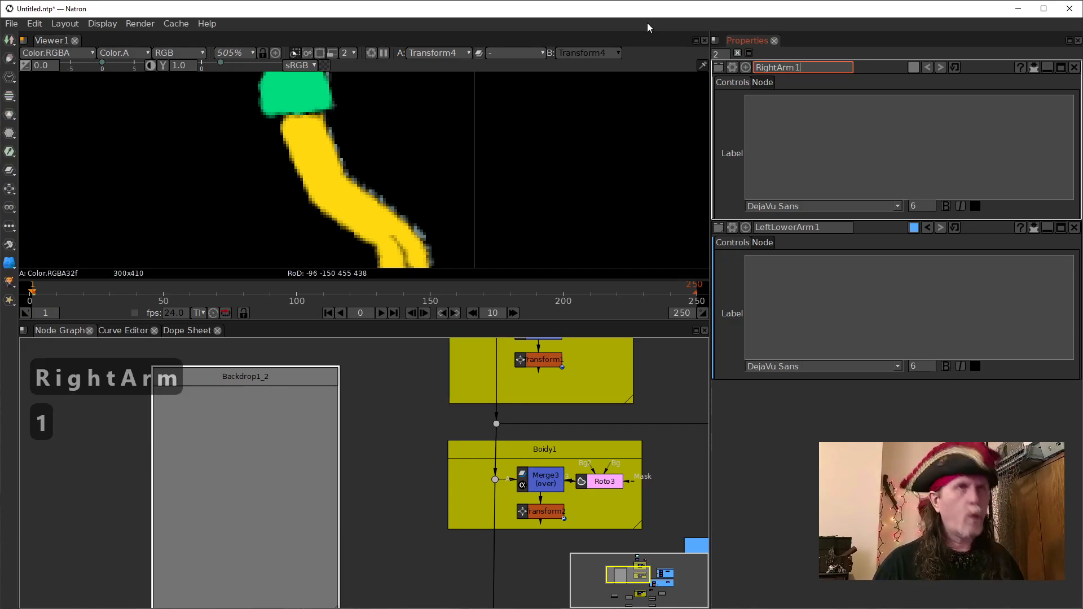
left_click(251, 419)
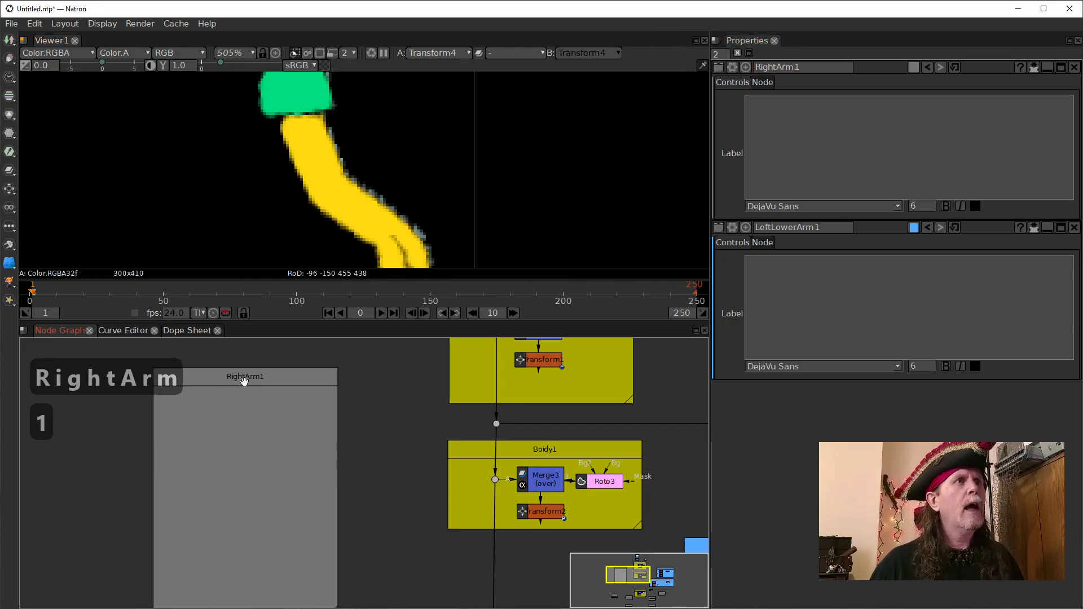
- Add a Merge node inside the RightArm1 backdrop, fed from the dot between the head and body groups through a new corner dot
scroll(415, 437, "down", 3)
scroll(338, 431, "up", 1)
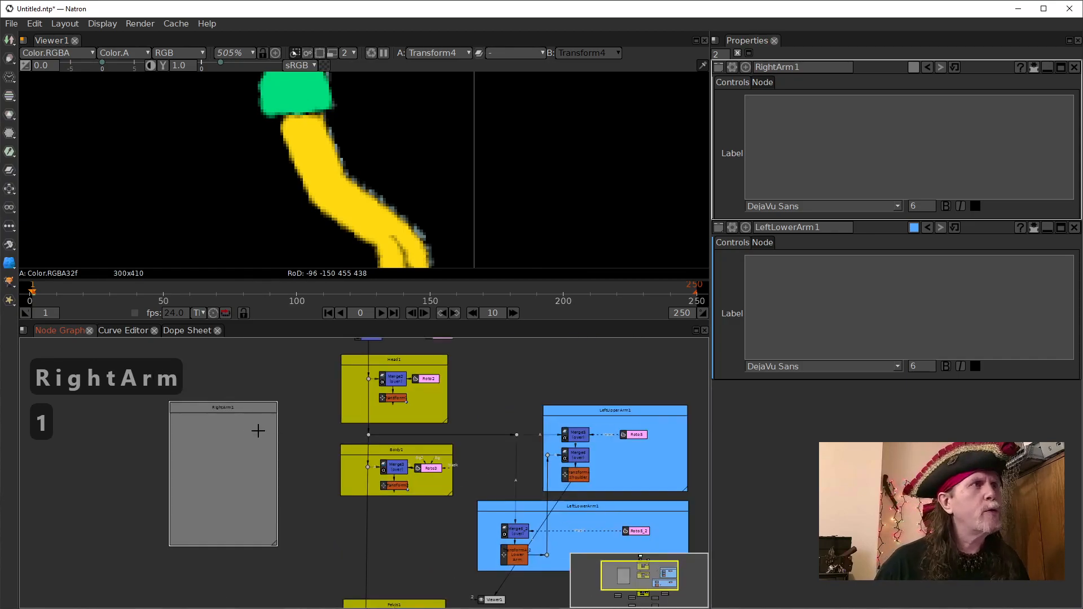
scroll(258, 431, "up", 1)
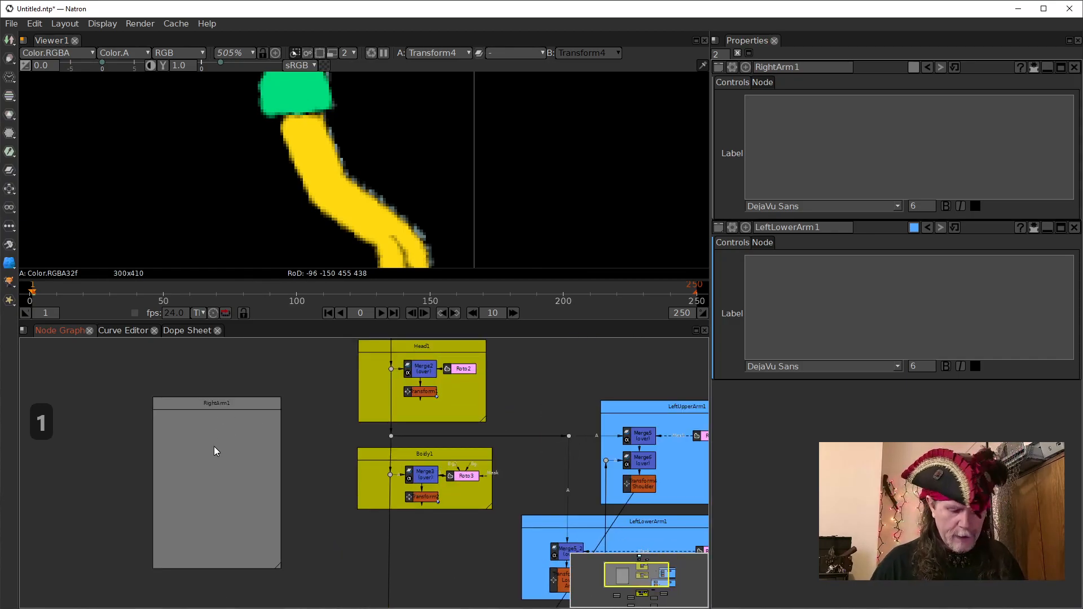
key("m")
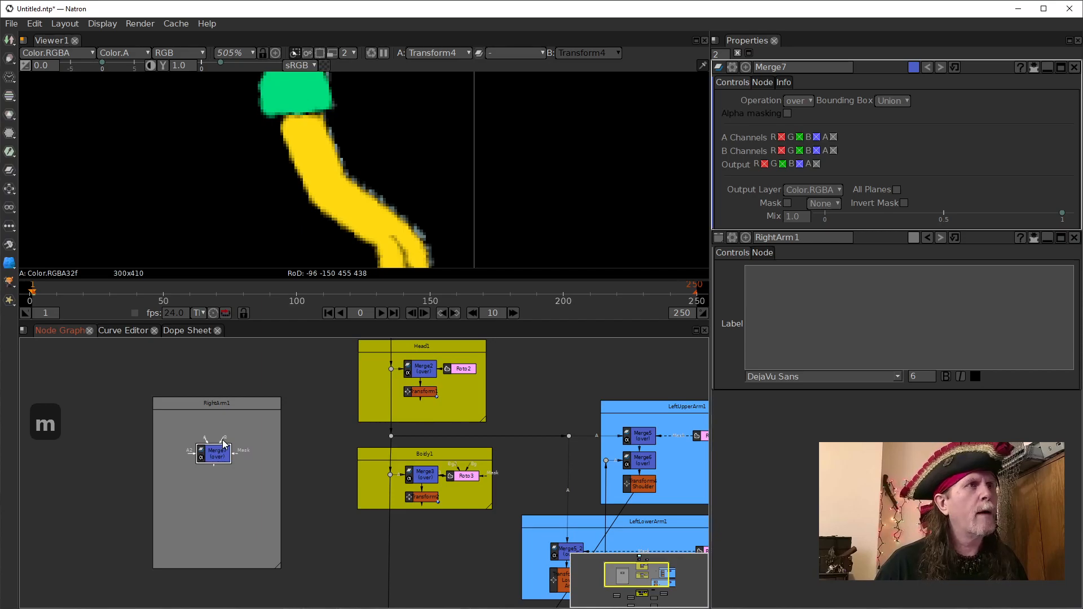
left_click_drag(225, 444, 200, 478)
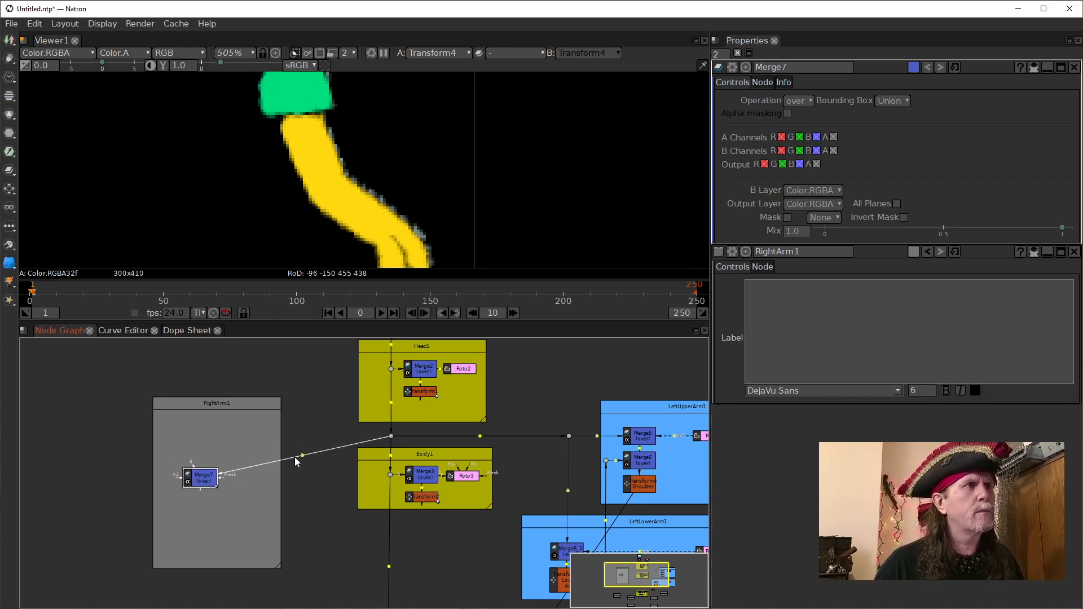
left_click_drag(303, 454, 201, 436)
left_click_drag(205, 481, 184, 460)
left_click(202, 466)
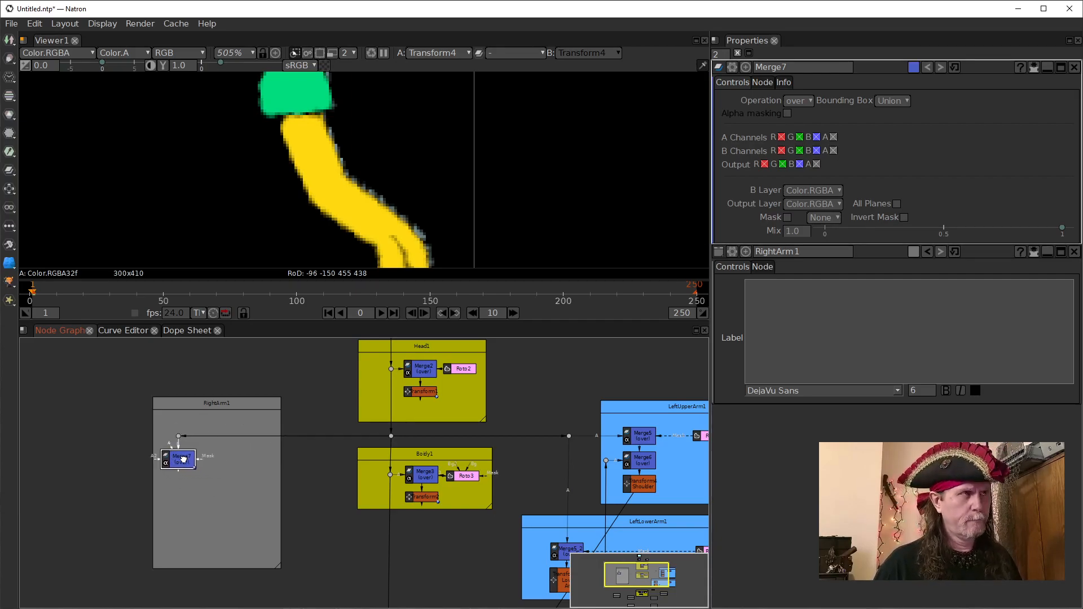
- Add an unconnected Roto node beside the new merge in the RightArm1 backdrop
left_click(262, 466)
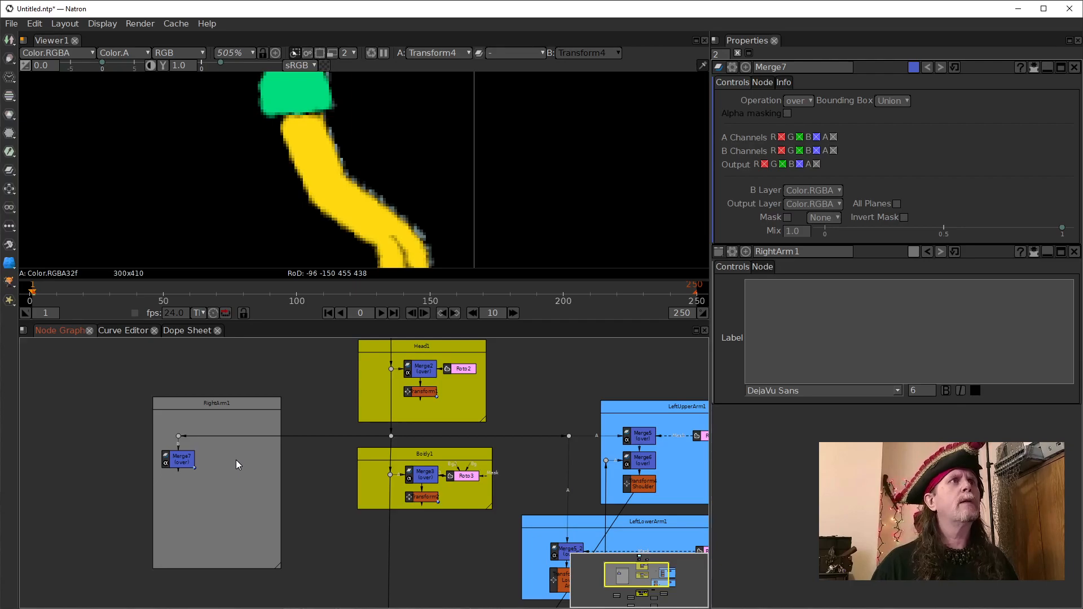
key("Tab")
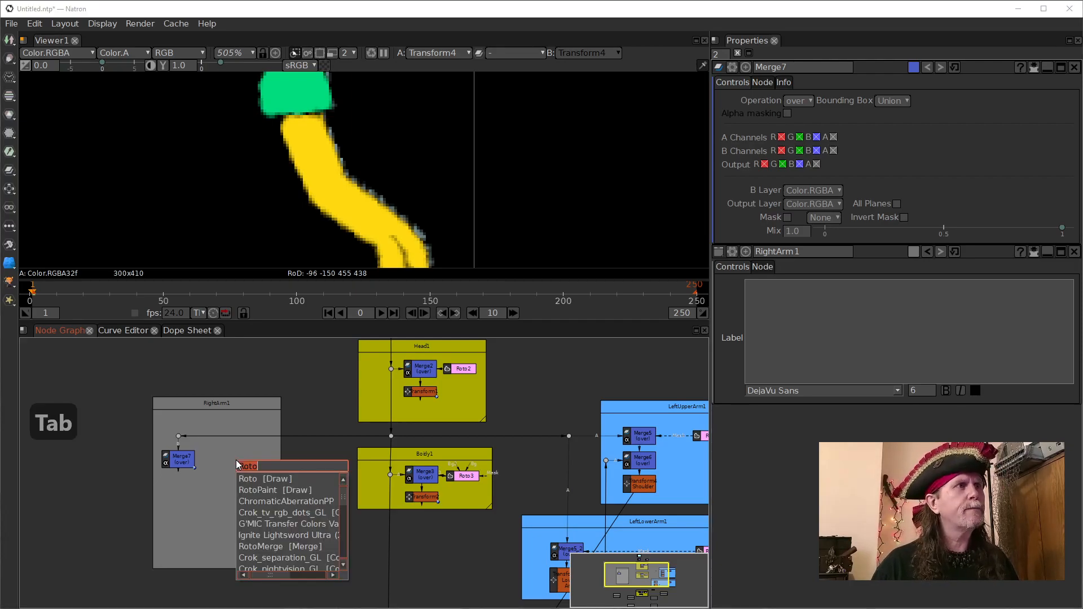
key("Return")
left_click_drag(246, 450, 225, 460)
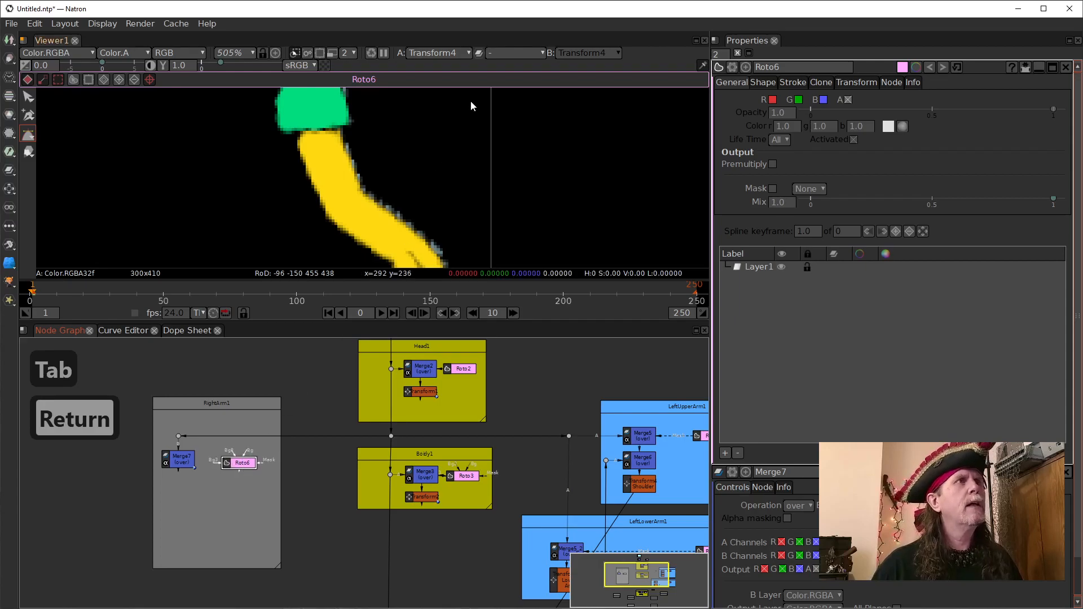
- Show the new right-arm merge's output in the viewer, framed on the character's arms for drawing the Roto shape
scroll(485, 148, "down", 12)
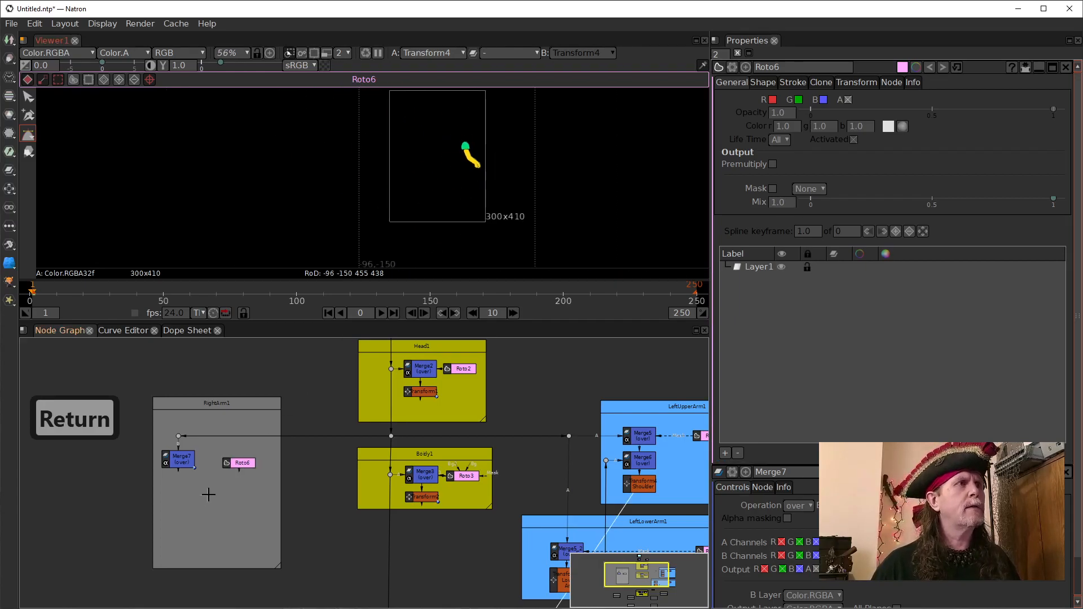
left_click(185, 458)
key("1")
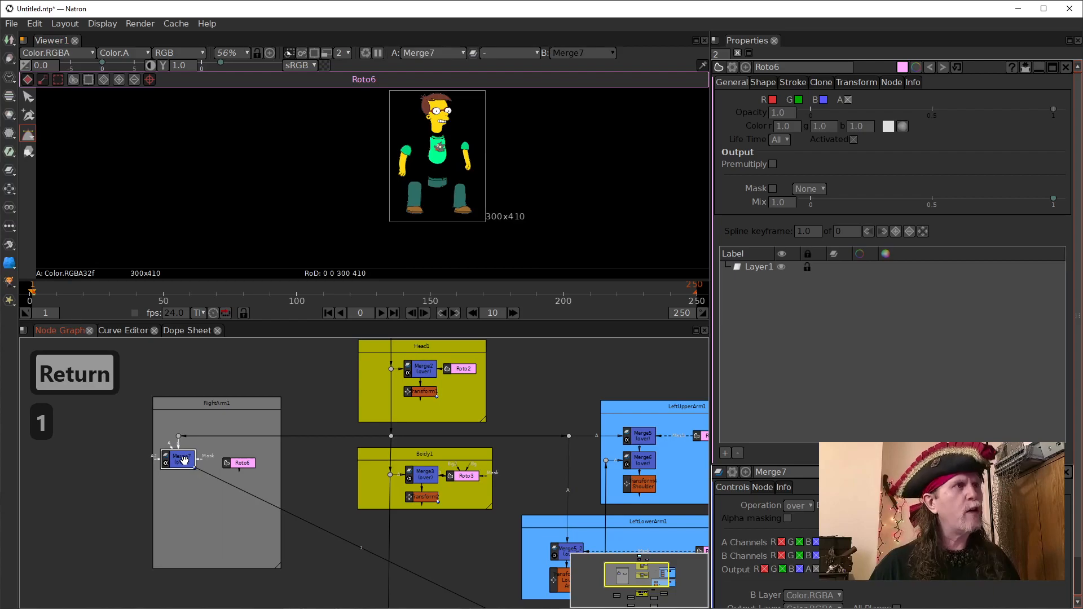
left_click(242, 463)
scroll(414, 163, "up", 4)
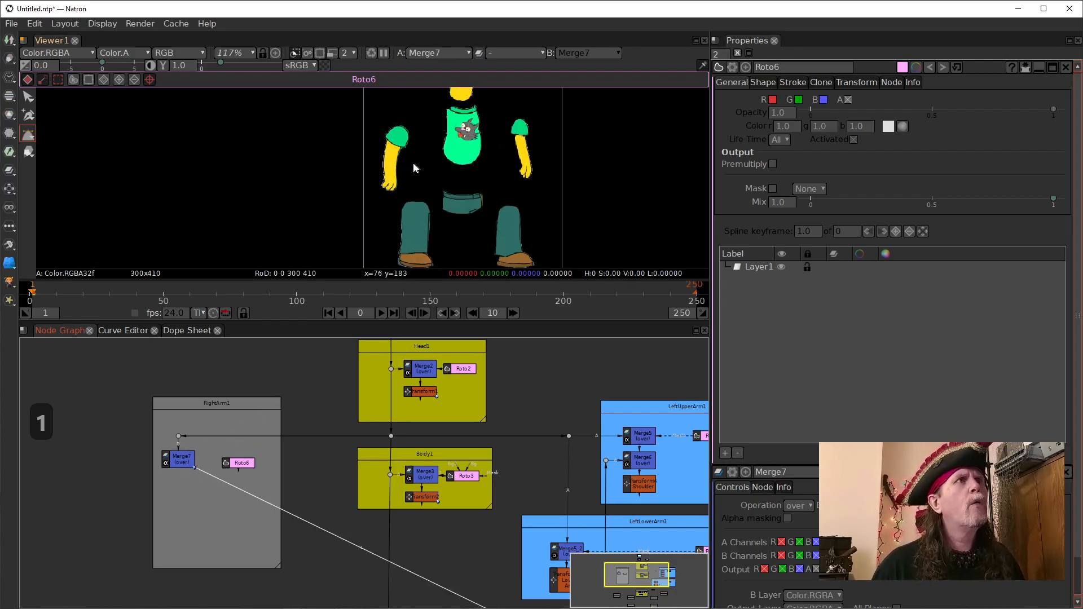
scroll(414, 163, "up", 1)
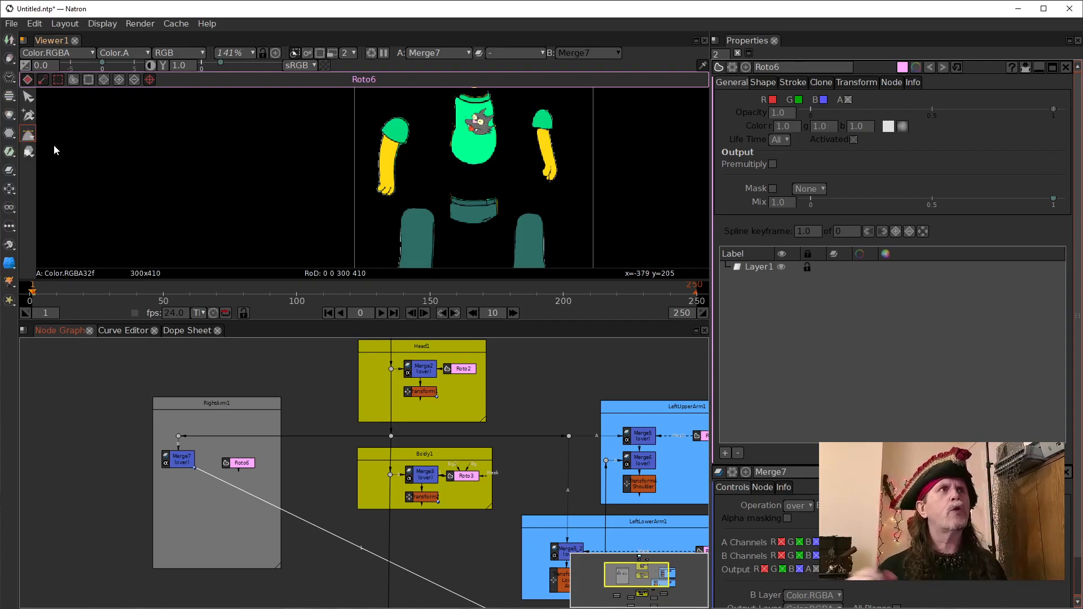
- Draw a closed six-point Bezier mask around the character's right arm, leaving out the torso and the leg below
left_click(28, 117)
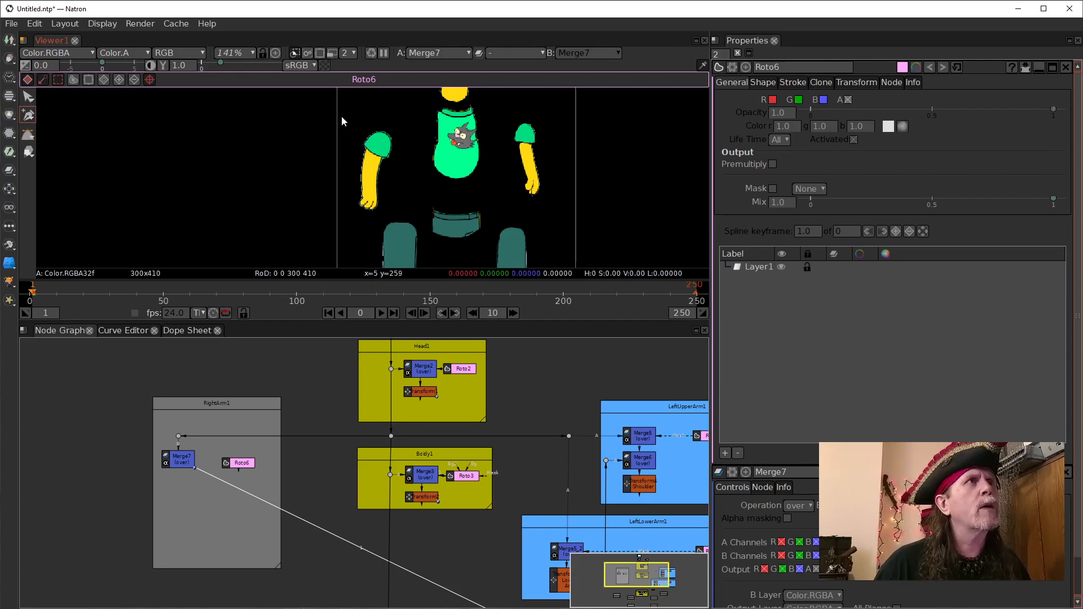
left_click(28, 134)
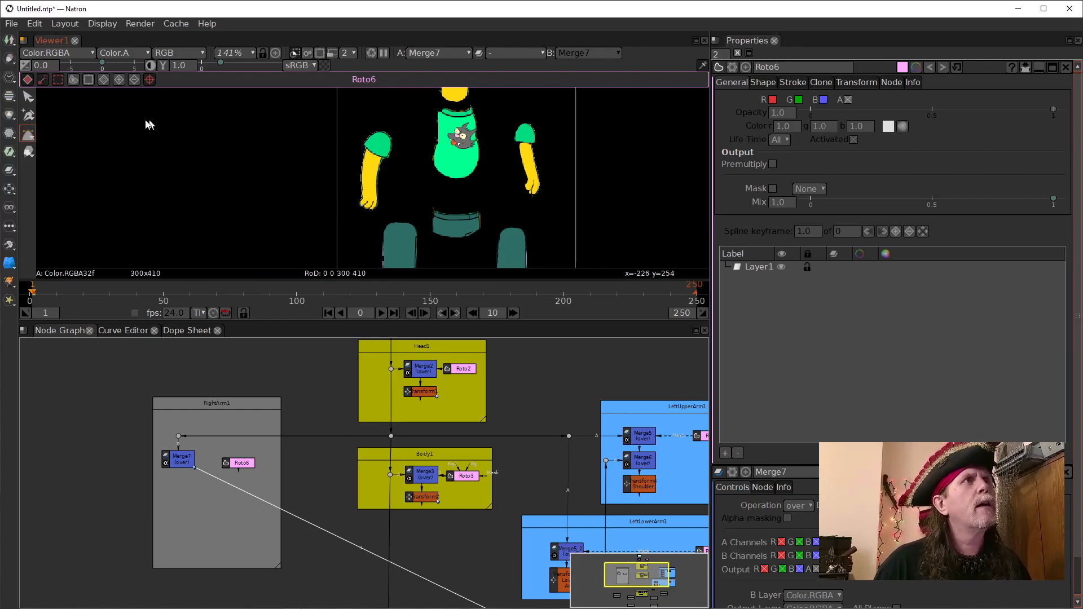
left_click(345, 121)
left_click(340, 231)
left_click(374, 232)
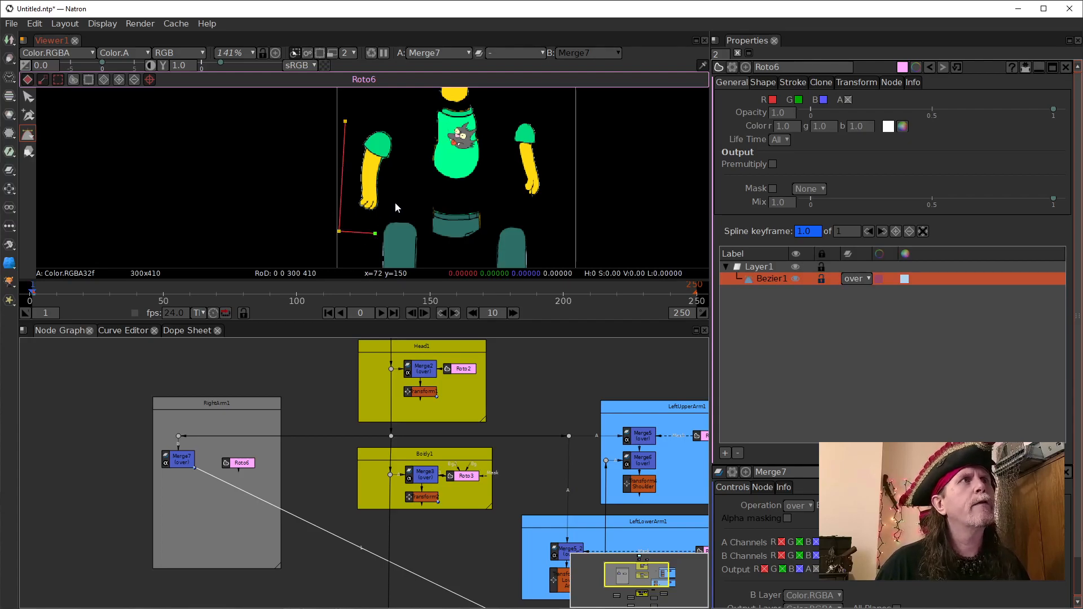
left_click(417, 214)
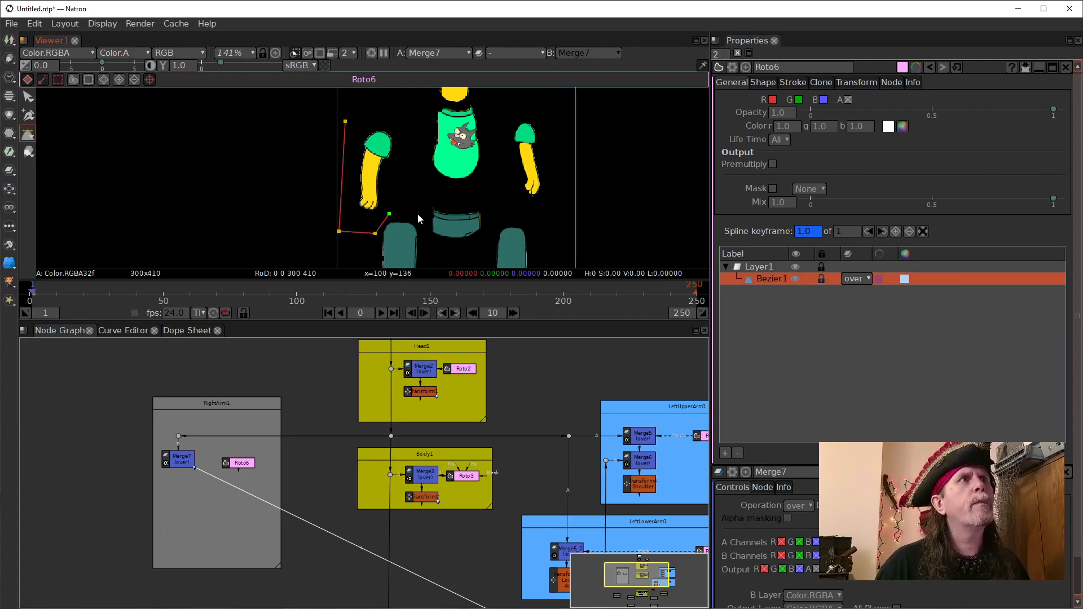
left_click(434, 118)
left_click(345, 121)
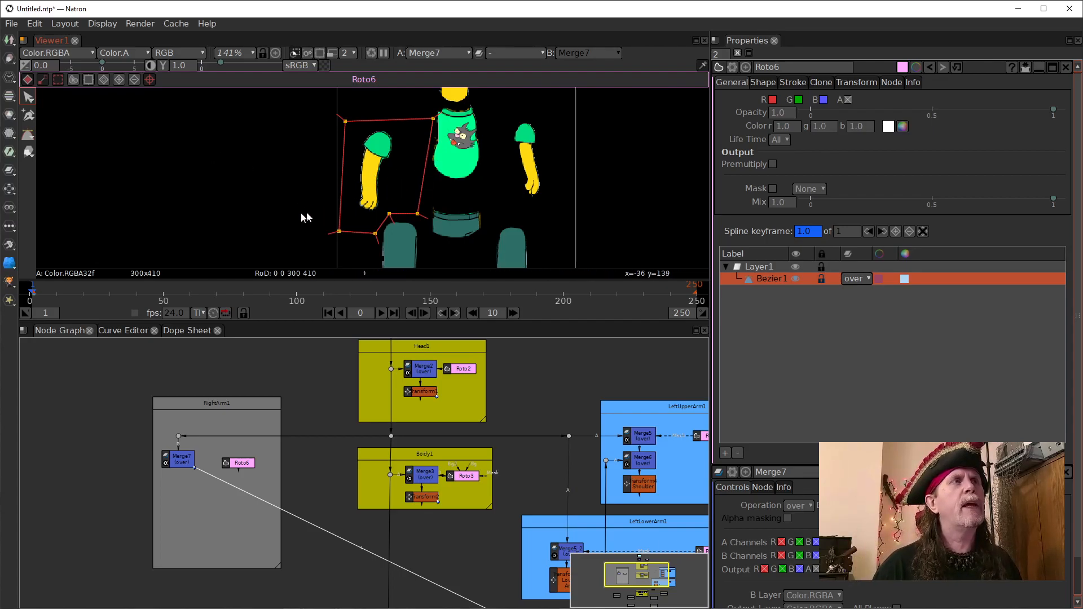
- Fine-tune the mask's corner points along its torso-side edge, at its lower outer corner and above the leg
left_click_drag(417, 214, 424, 215)
left_click_drag(434, 118, 430, 119)
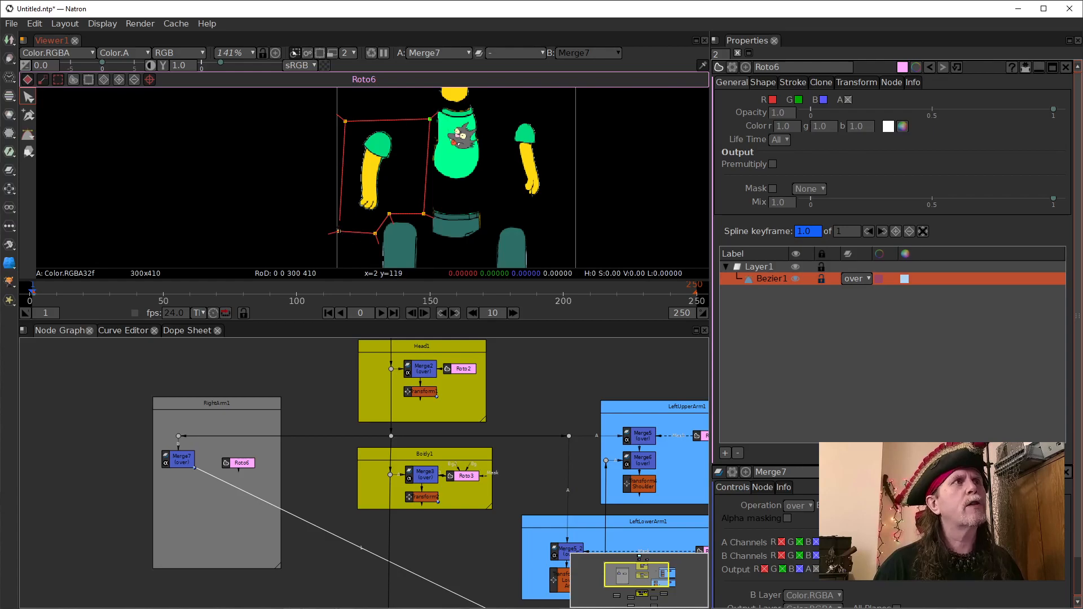
left_click_drag(338, 232, 390, 216)
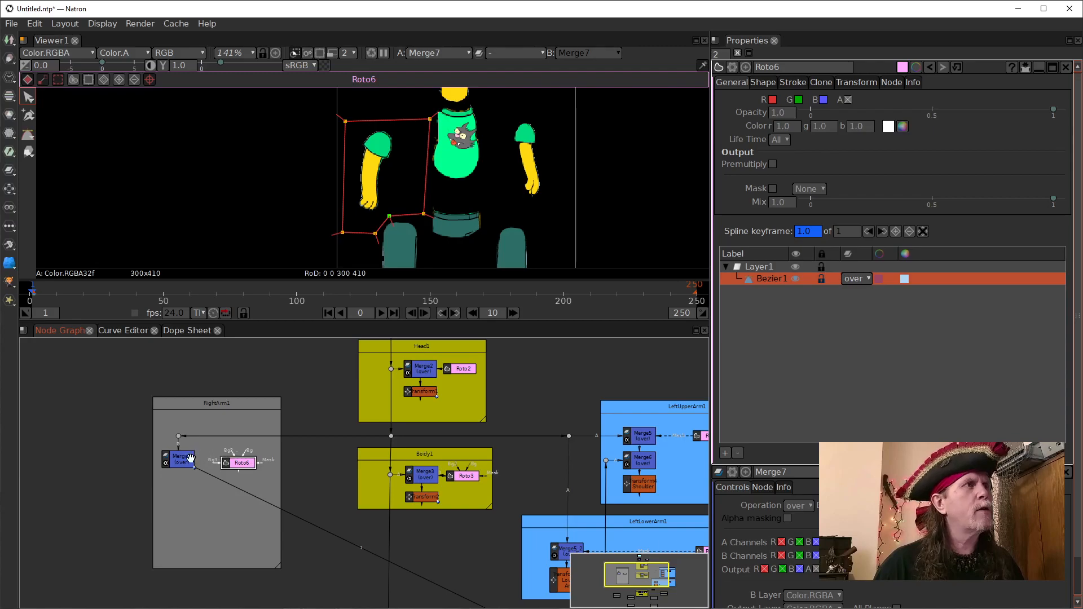
- Use Roto6 as the right-arm merge's mask, and feed the merge through its A input from the corner dot instead of B
left_click_drag(239, 464, 236, 460)
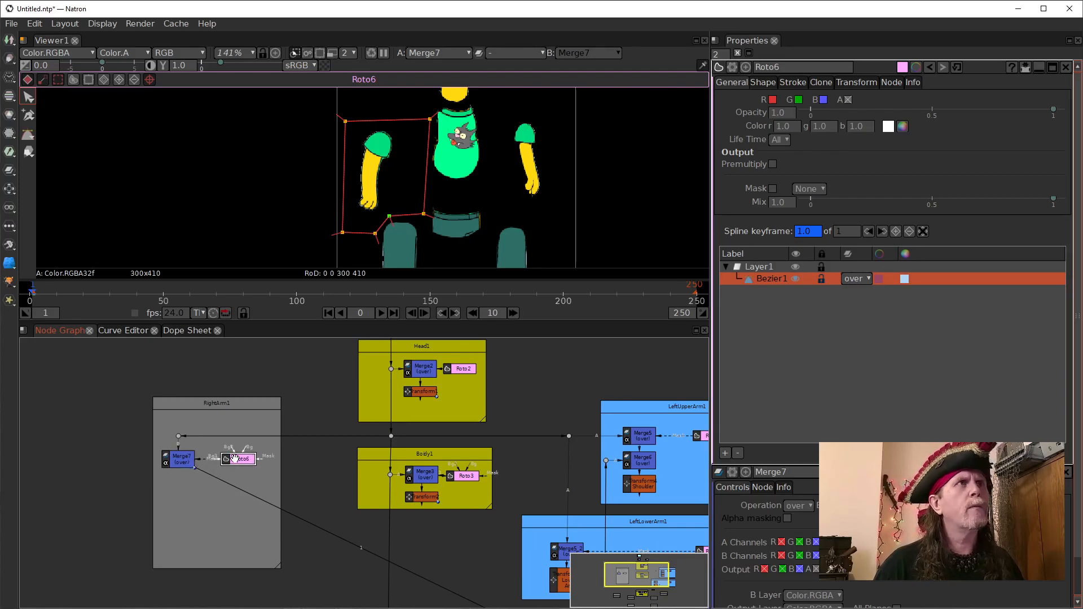
left_click(185, 461)
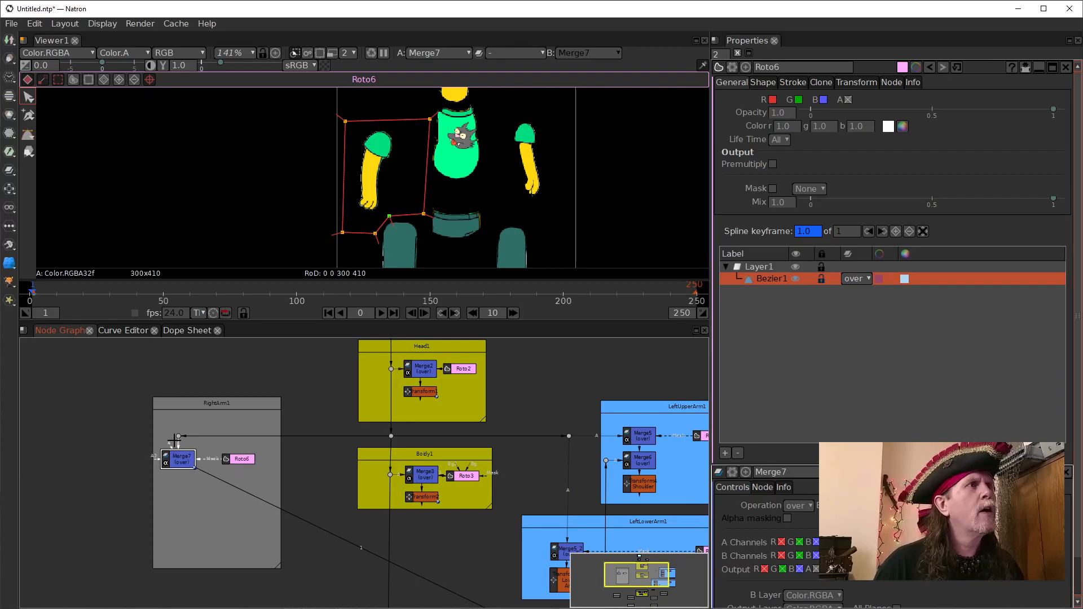
mouse_move(177, 441)
left_mouse_down()
mouse_move(212, 447)
mouse_move(178, 436)
left_mouse_up()
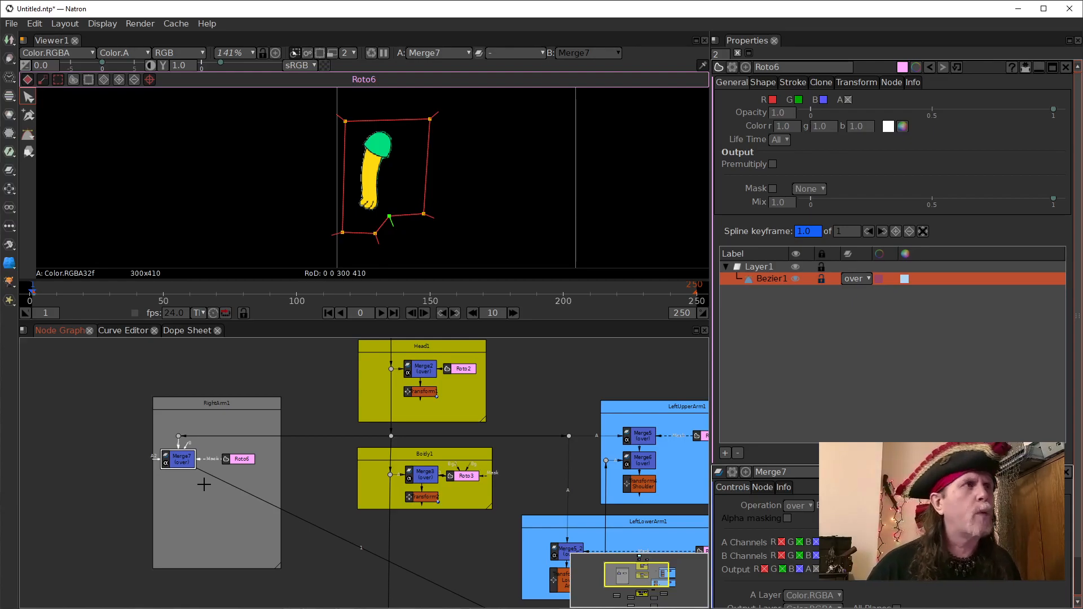
left_click_drag(234, 459, 220, 464)
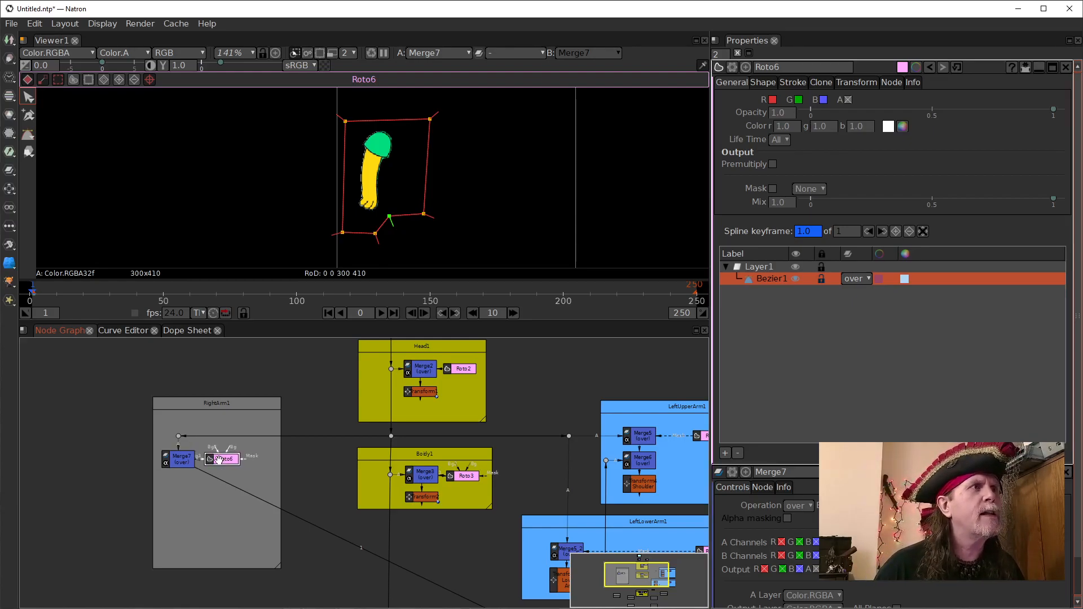
- Insert a dot on the horizontal connection inside the RightArm1 backdrop, above and beyond the Roto node
left_click_drag(286, 436, 269, 437, "ctrl")
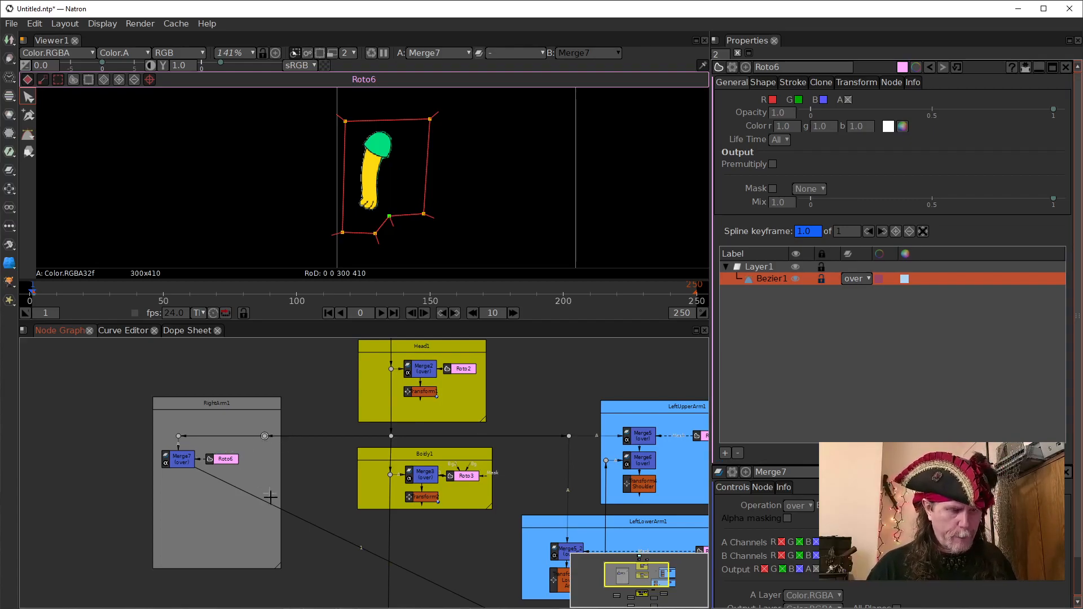
left_click(253, 536)
left_click_drag(264, 435, 257, 437)
- Add an IDistort node in the RightArm1 backdrop and connect its Source input to the right-arm merge
left_click(238, 524)
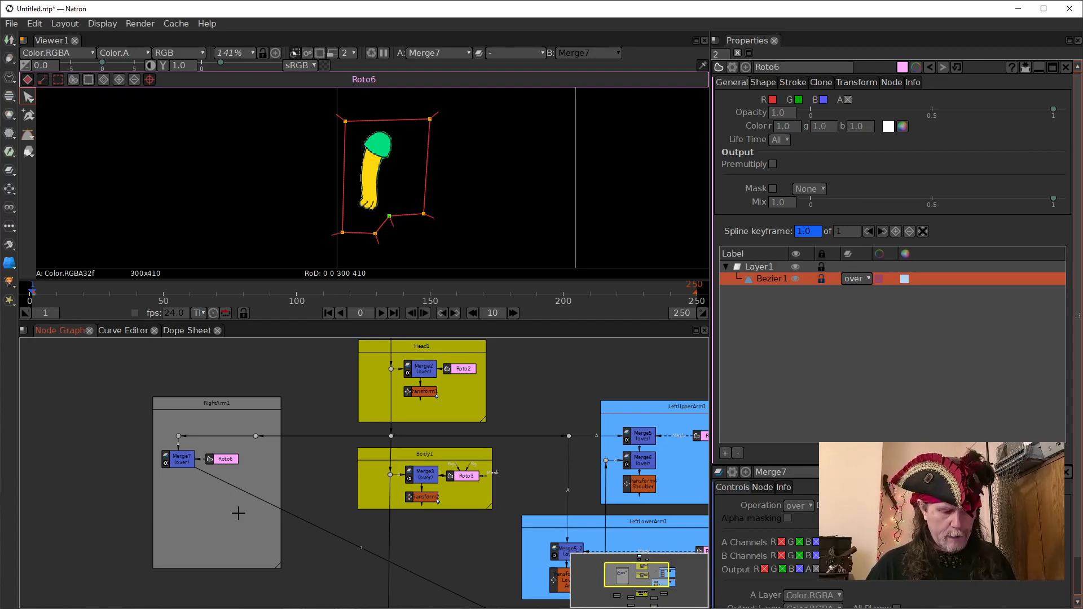
key("Tab")
type("Roto")
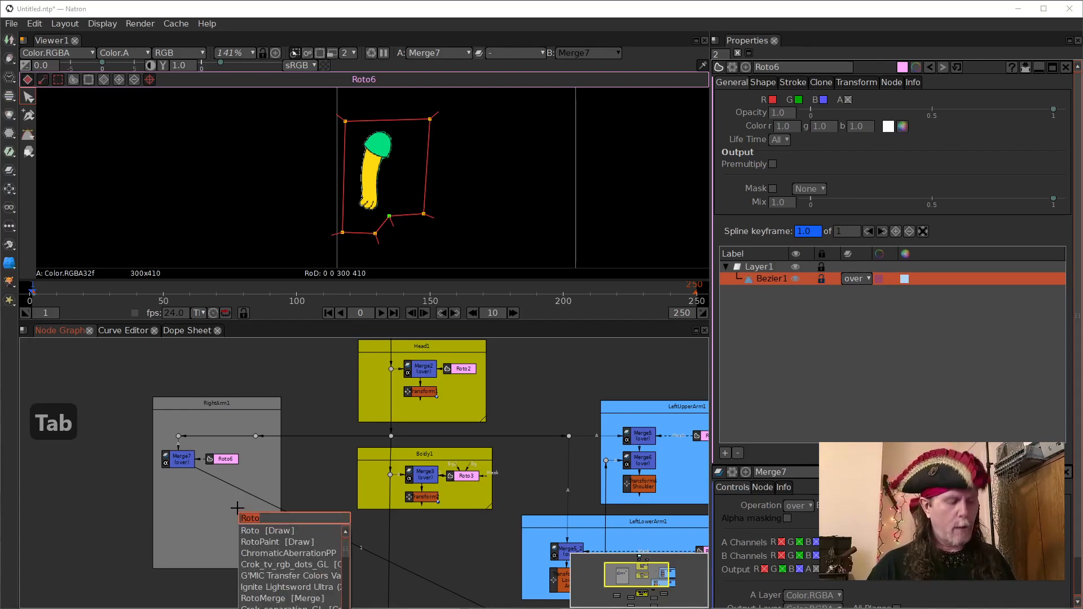
type("ido")
key("BackSpace")
type("i")
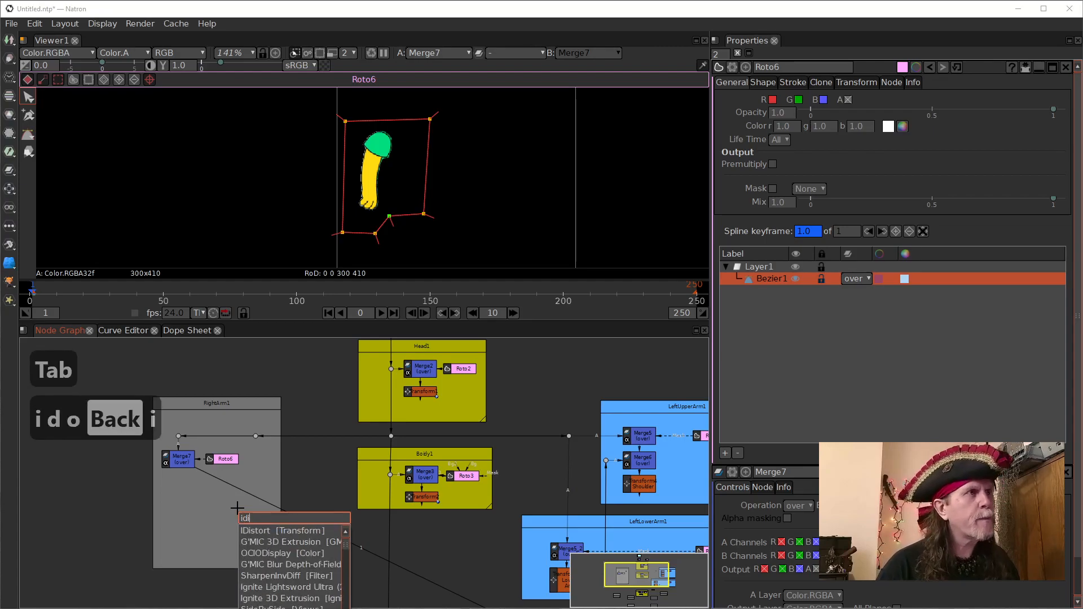
key("Down")
key("Return")
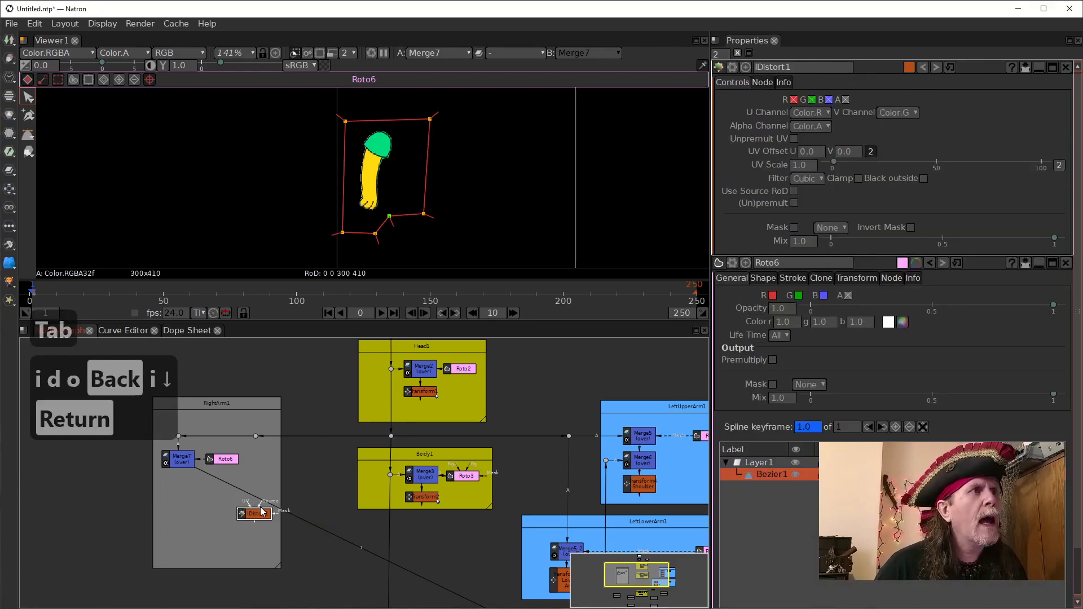
left_click_drag(260, 508, 182, 460)
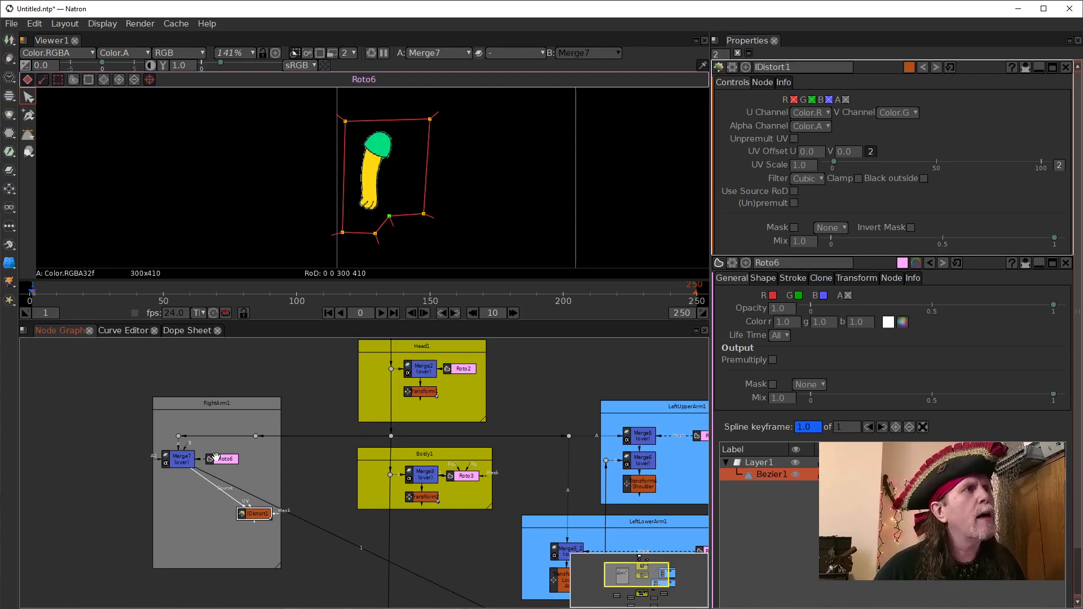
- Delete both dots in the RightArm1 backdrop, placing the Roto beside the merge and the merge directly above IDistort
left_click(178, 436)
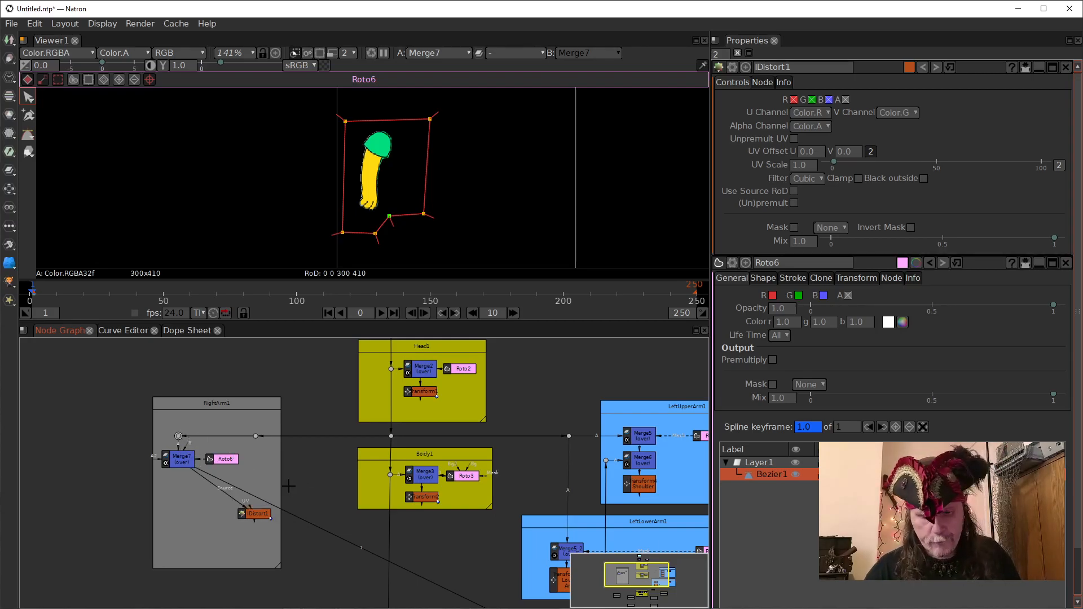
key("Delete")
left_click_drag(179, 456, 220, 432)
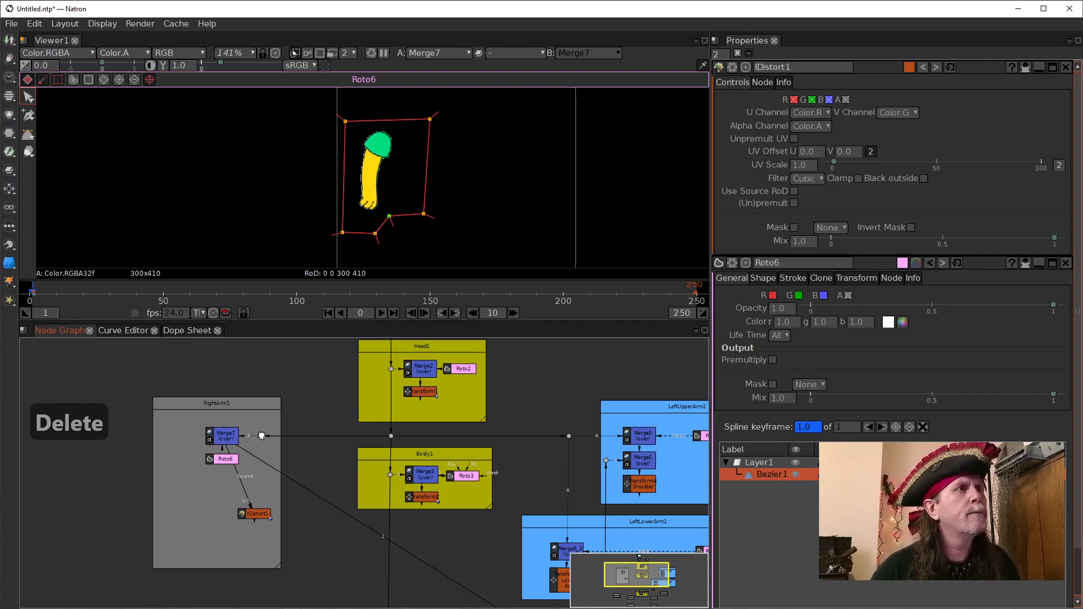
left_click_drag(226, 459, 175, 438)
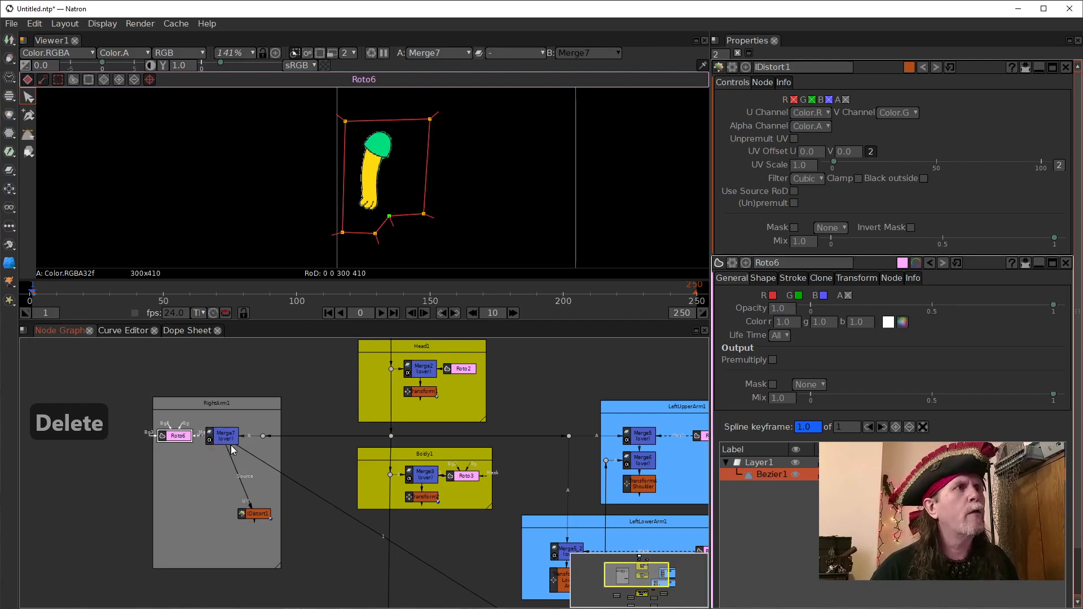
left_click(262, 436)
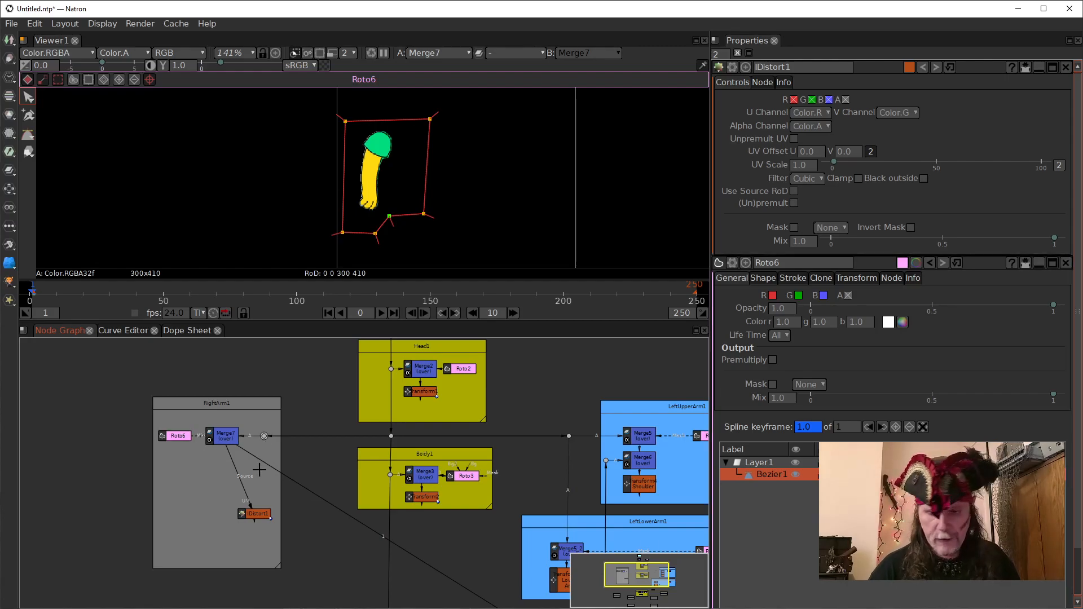
key("Delete")
left_click_drag(212, 436, 240, 436)
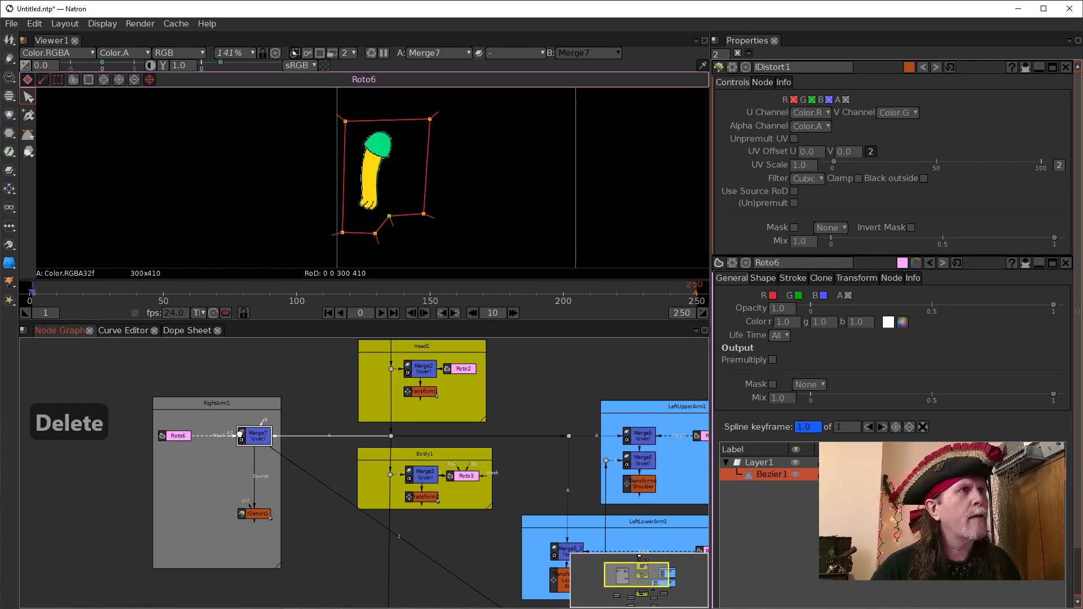
mouse_move(257, 514)
left_mouse_down()
mouse_move(257, 527)
mouse_move(257, 509)
left_mouse_up()
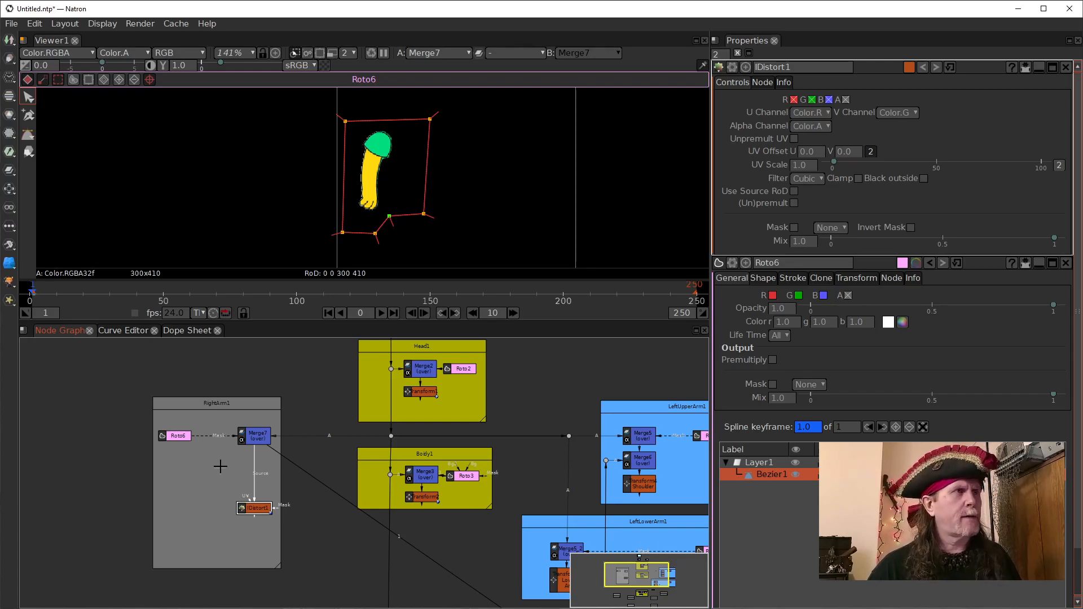
left_click(170, 481)
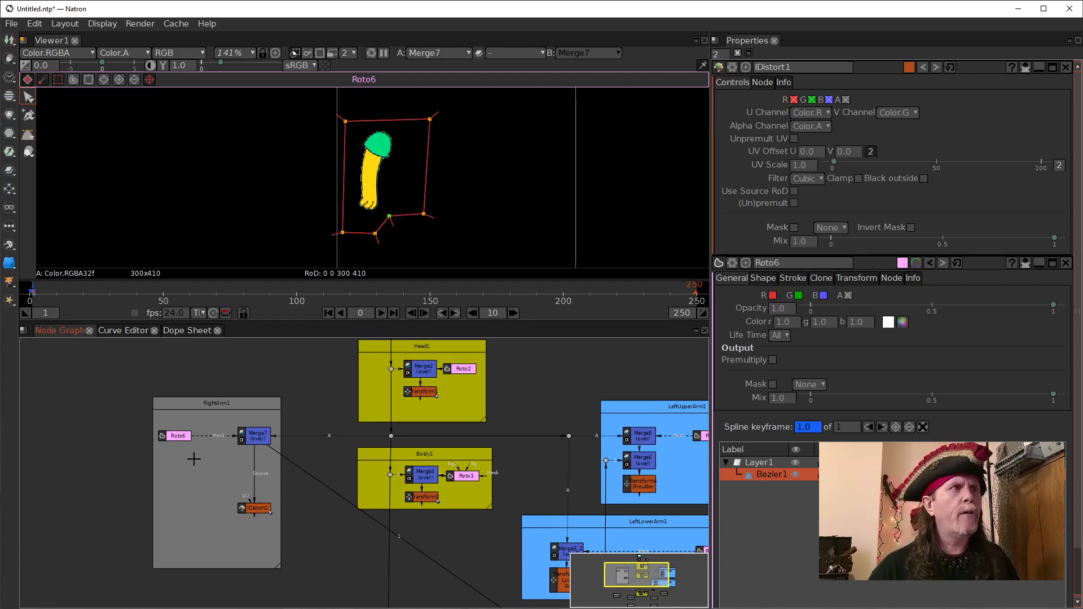
- Insert a dot at the right-arm merge's output, feeding IDistort and the viewer, and open the merge's properties
left_click(253, 443)
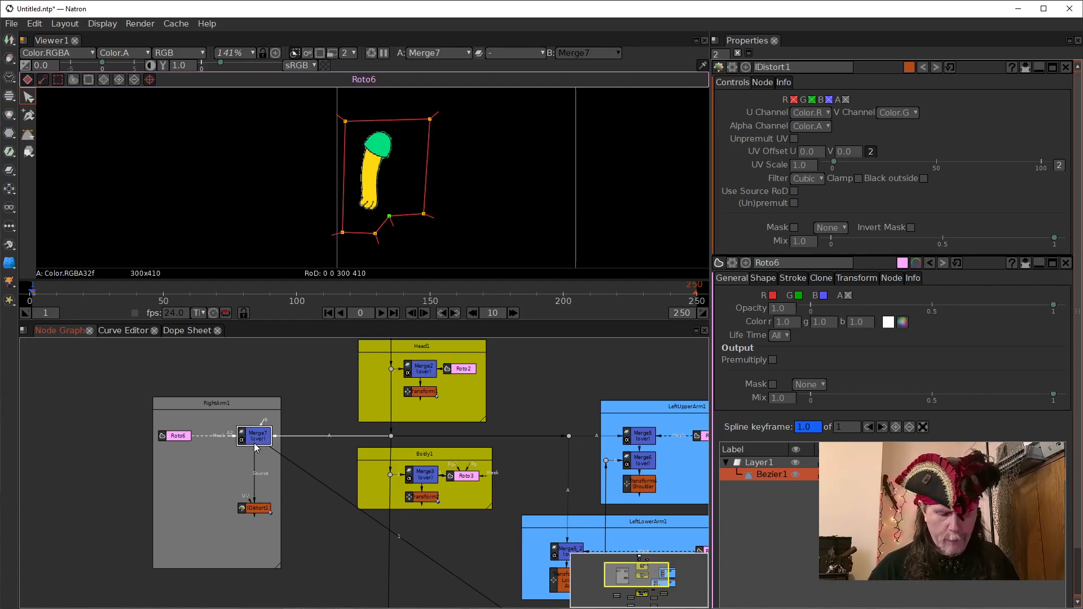
key("period")
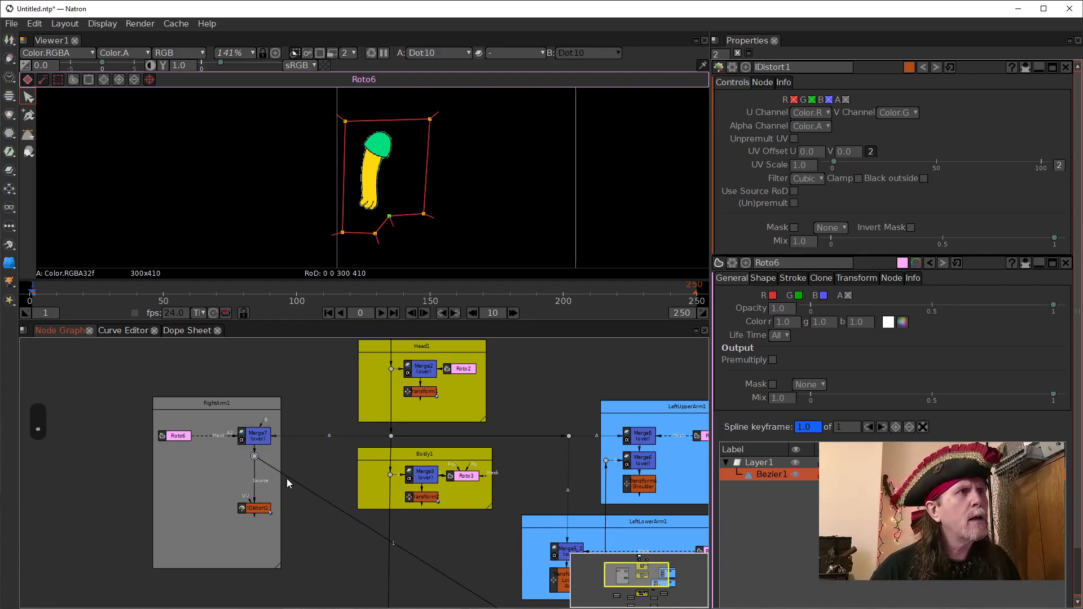
left_click_drag(339, 504, 348, 448)
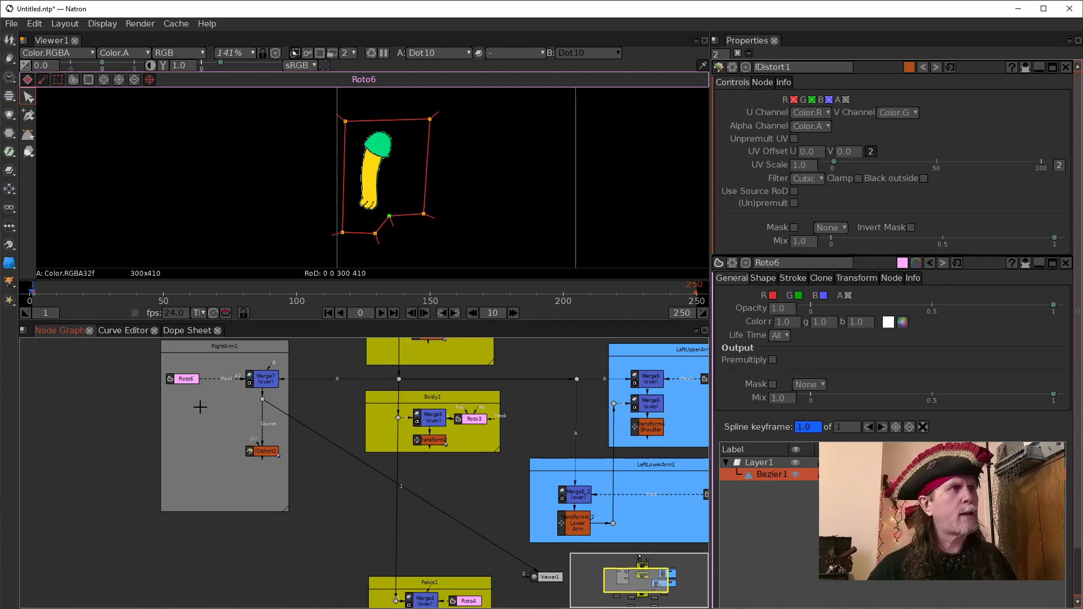
left_click(263, 379)
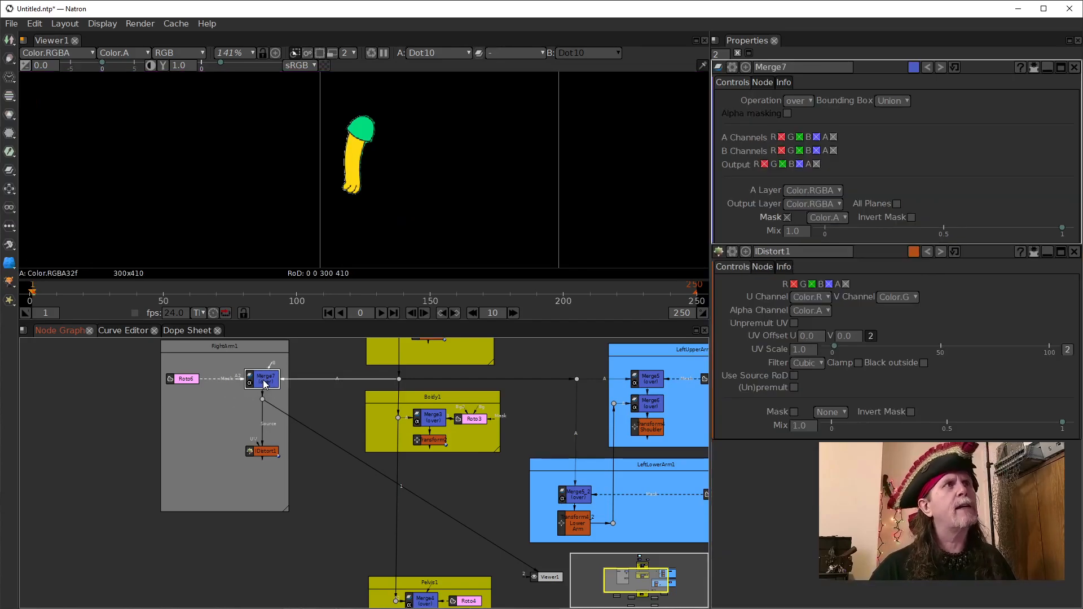
- Add a Solid node with its Source connected to the dot below the right-arm merge, and place it level with that dot
left_click(202, 435)
key("Tab")
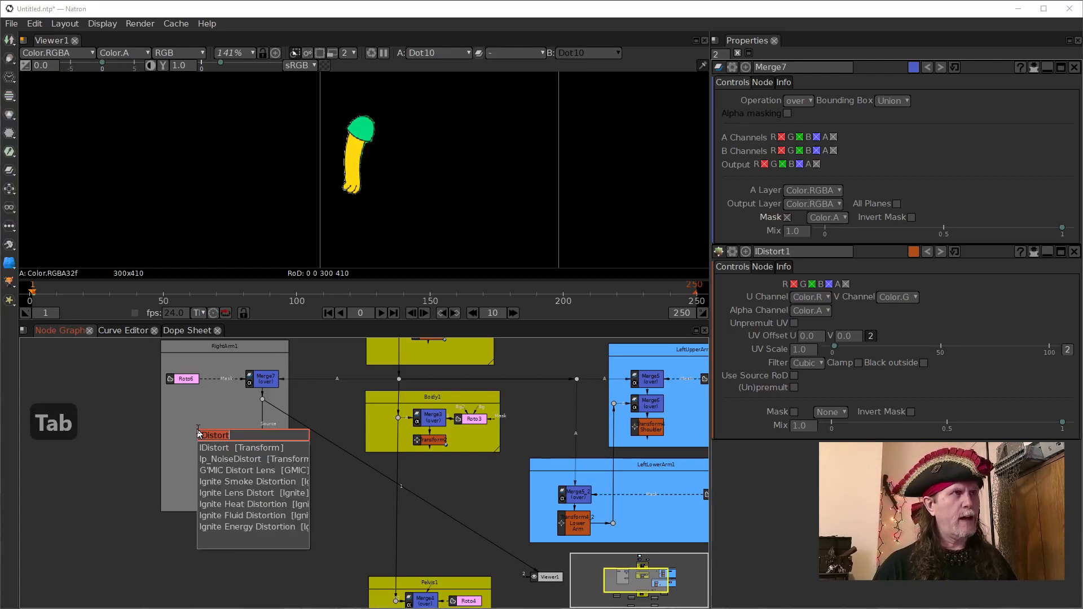
type("solid")
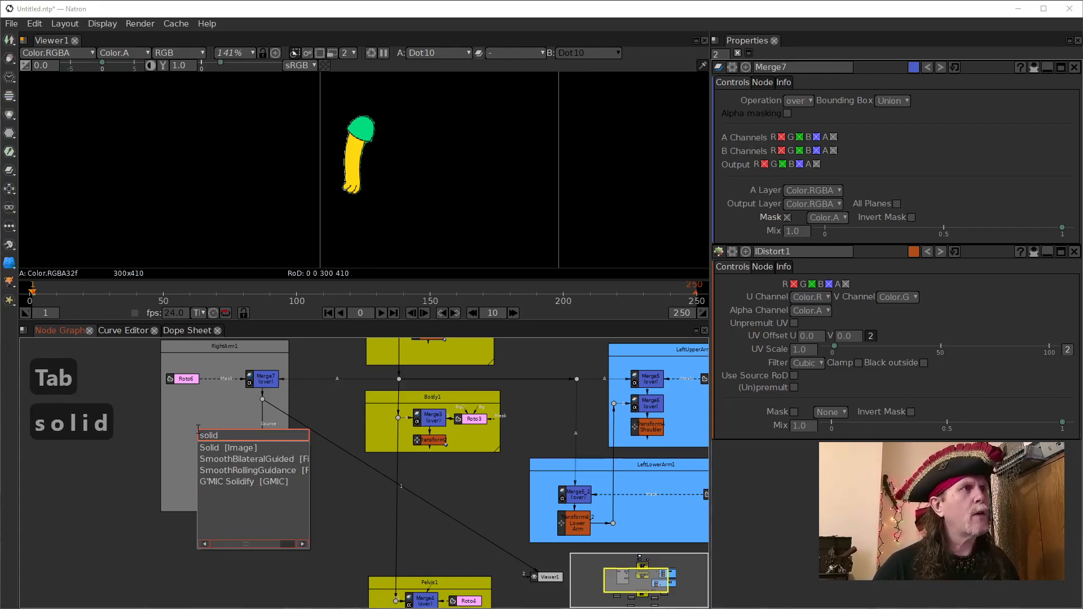
key("Return")
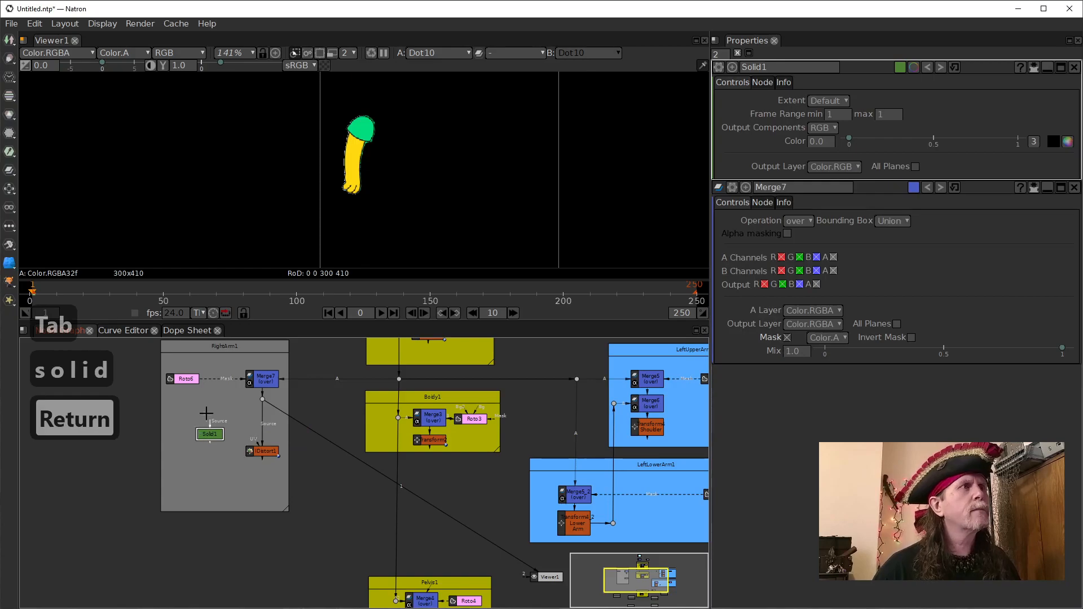
left_click_drag(214, 425, 262, 402)
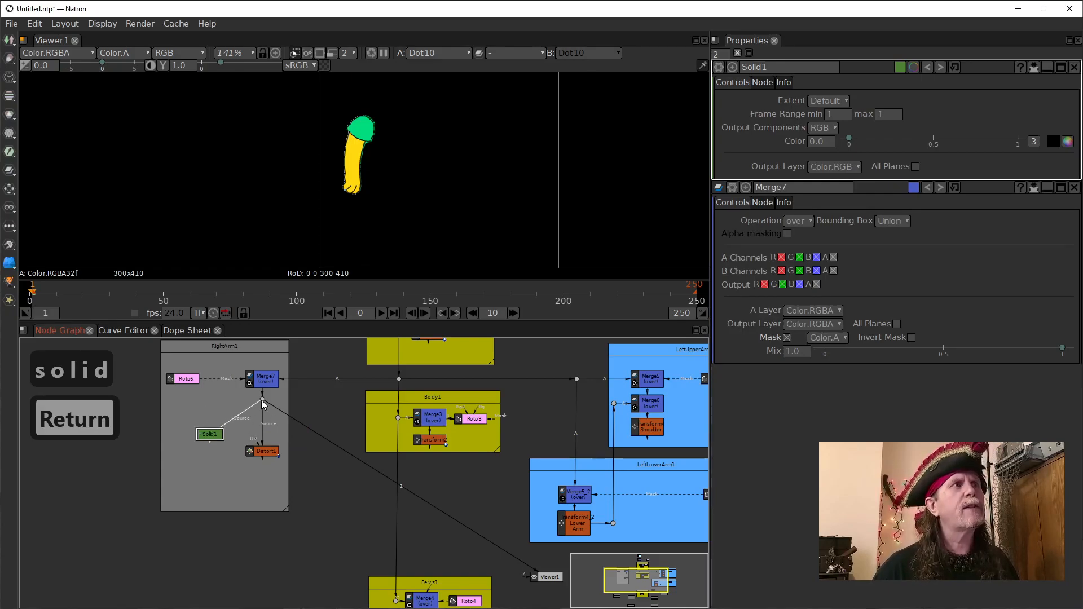
left_click_drag(210, 438, 191, 403)
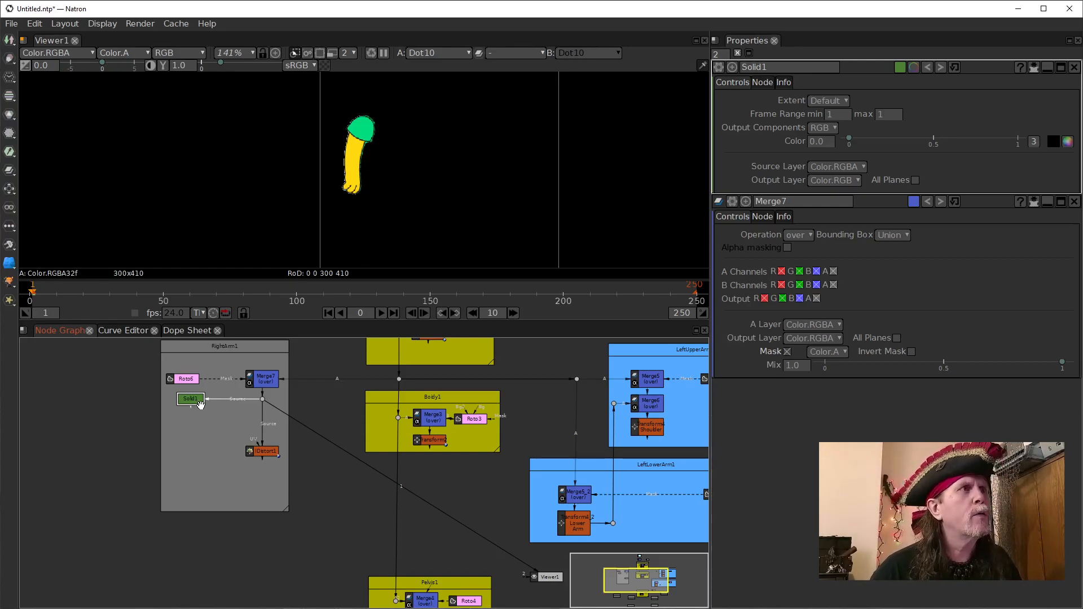
- Add a Color Add node below the Solid and connect it to IDistort's UV input, aligning both nodes level with each other
key("Tab")
type("Solid")
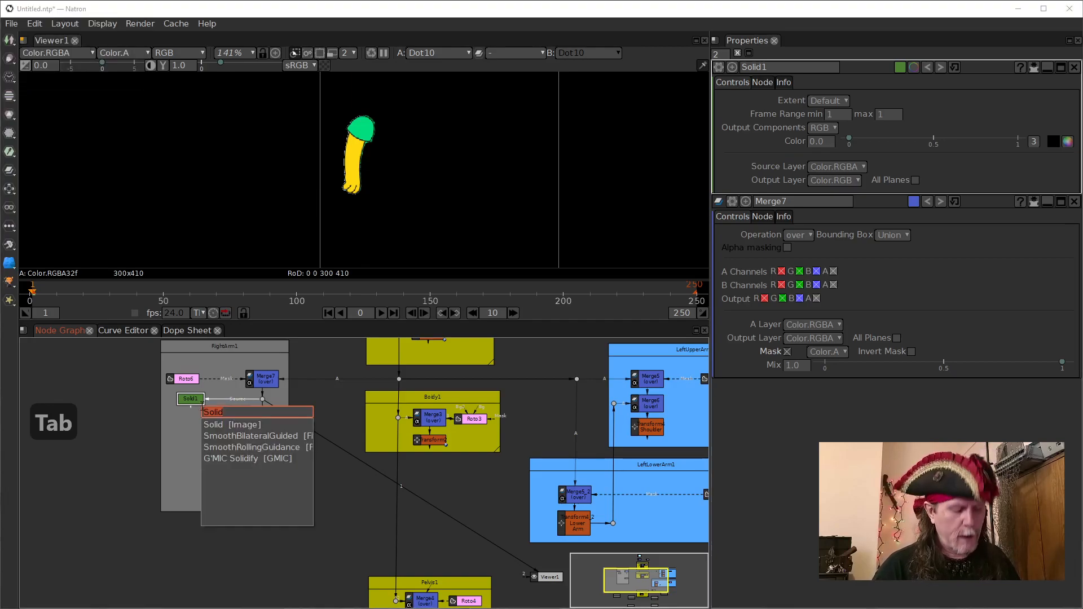
type("add")
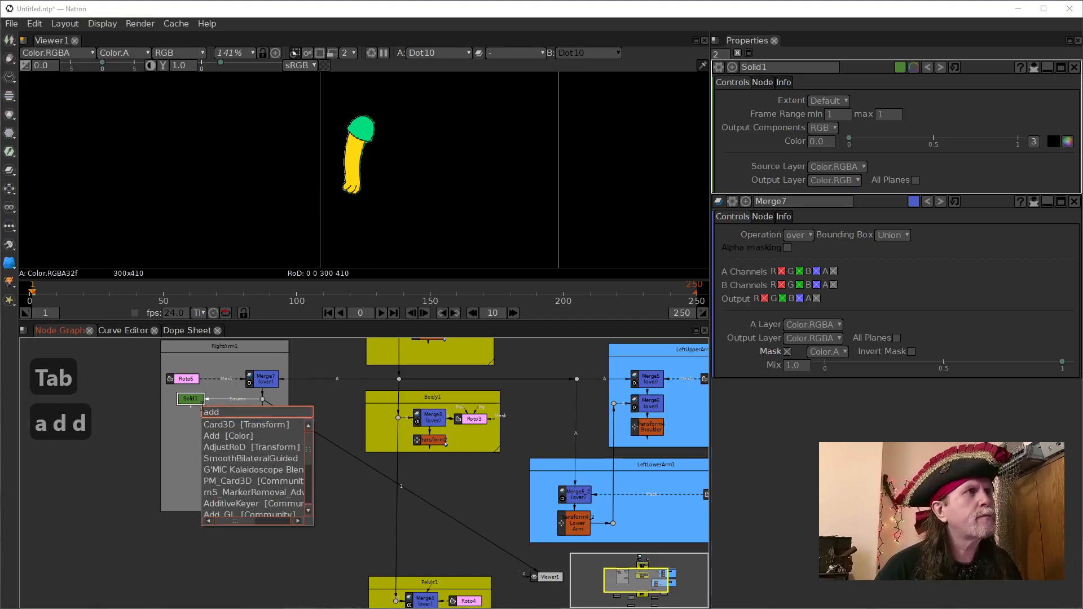
key("Down")
key("Down")
key("Return")
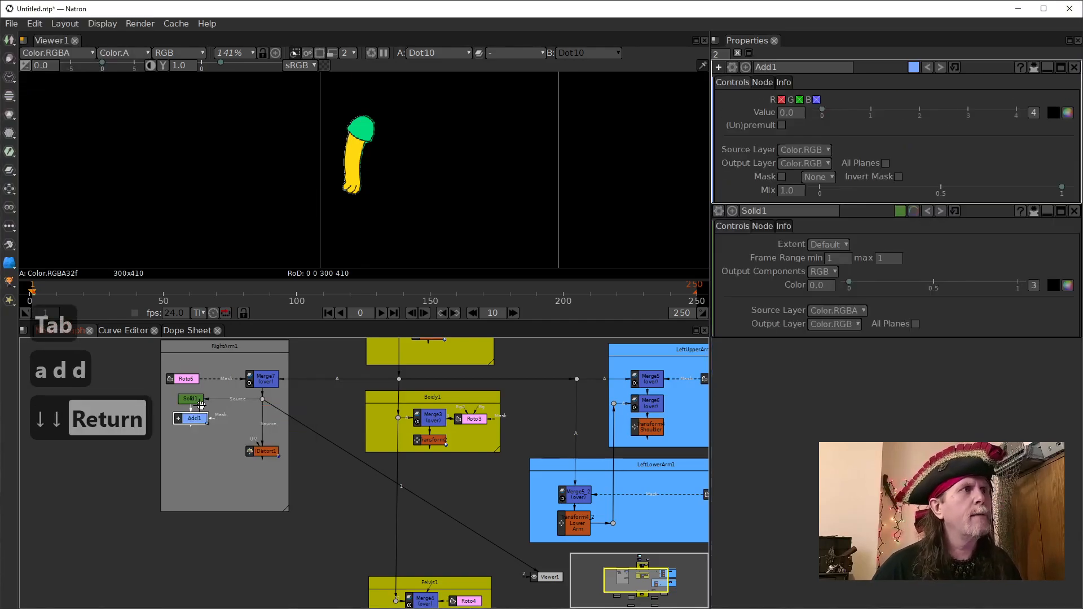
left_click_drag(194, 418, 195, 436)
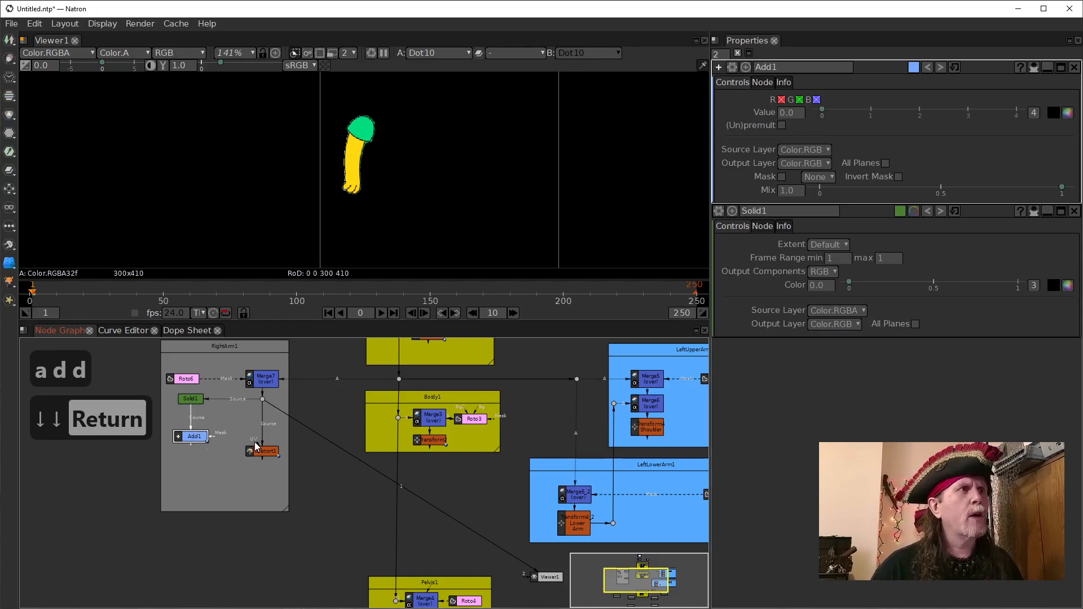
left_click_drag(259, 455, 260, 440)
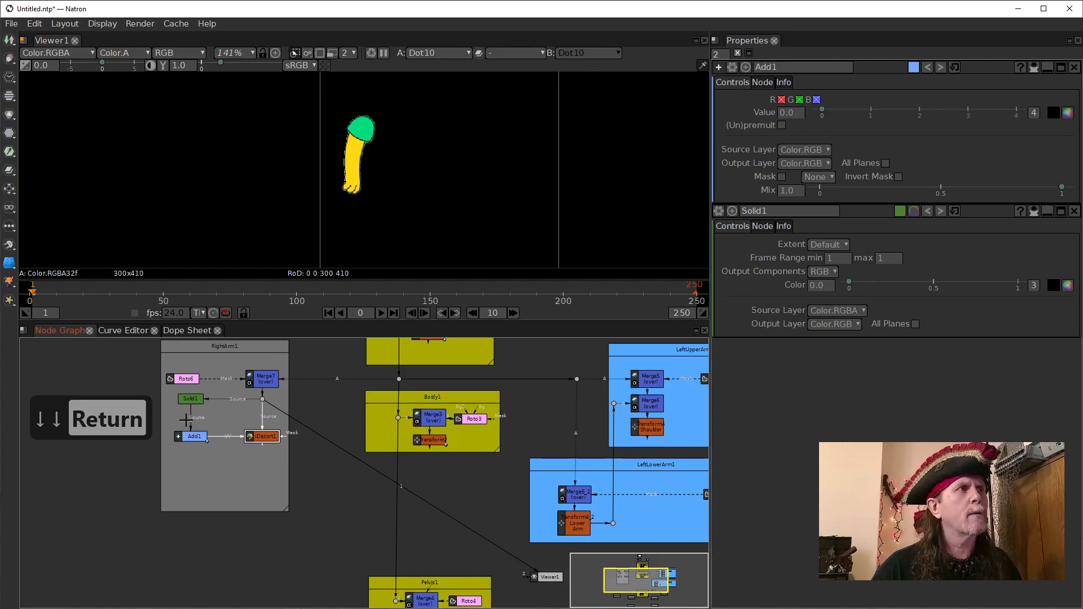
- Insert a Radial node between the Solid and the Add node in the RightArm1 backdrop
left_click(190, 399)
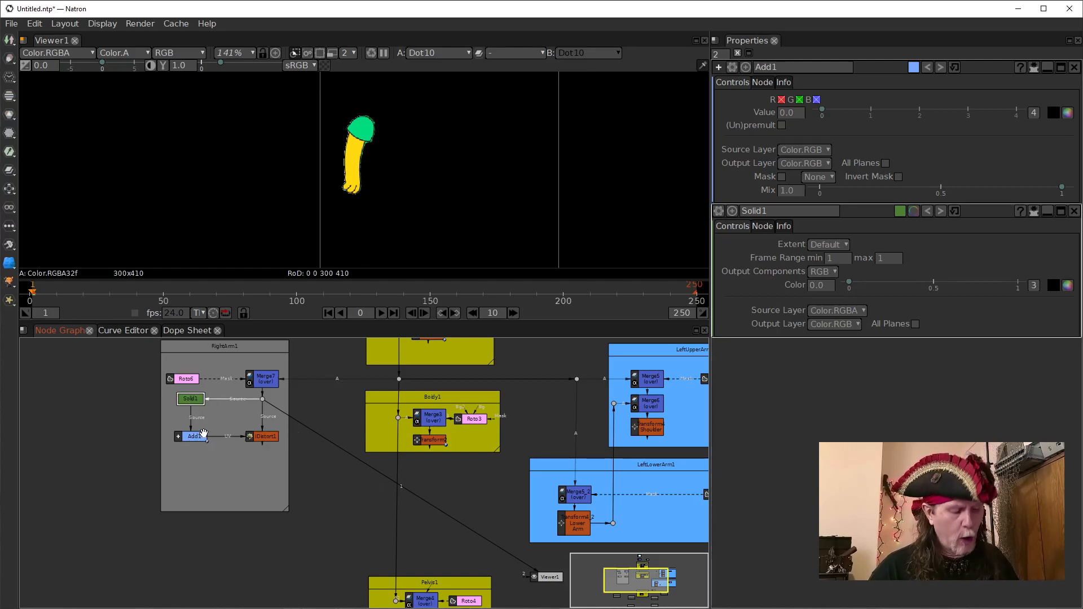
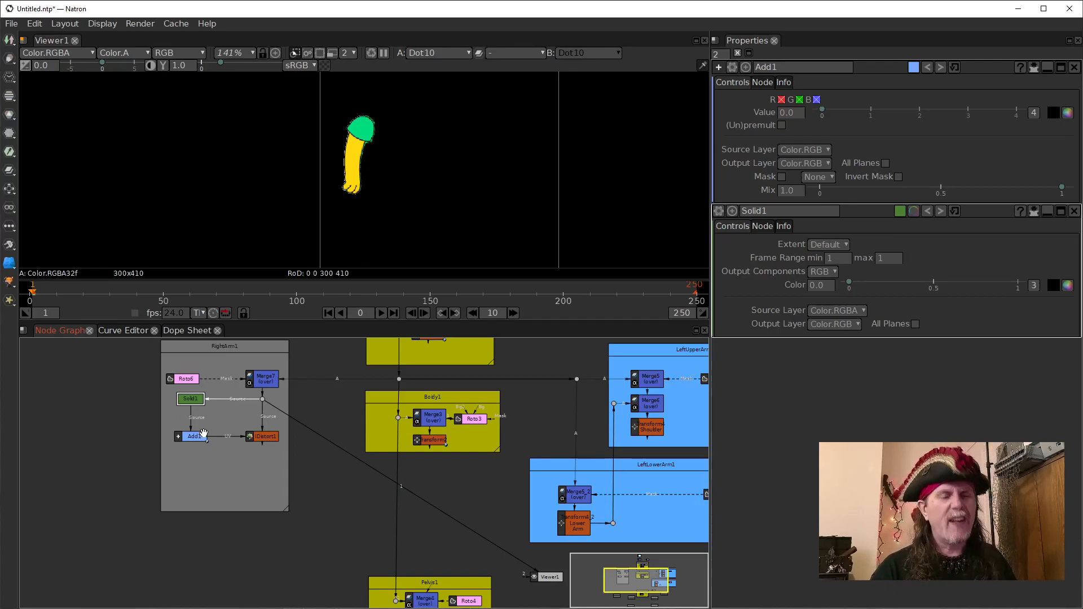
key("Tab")
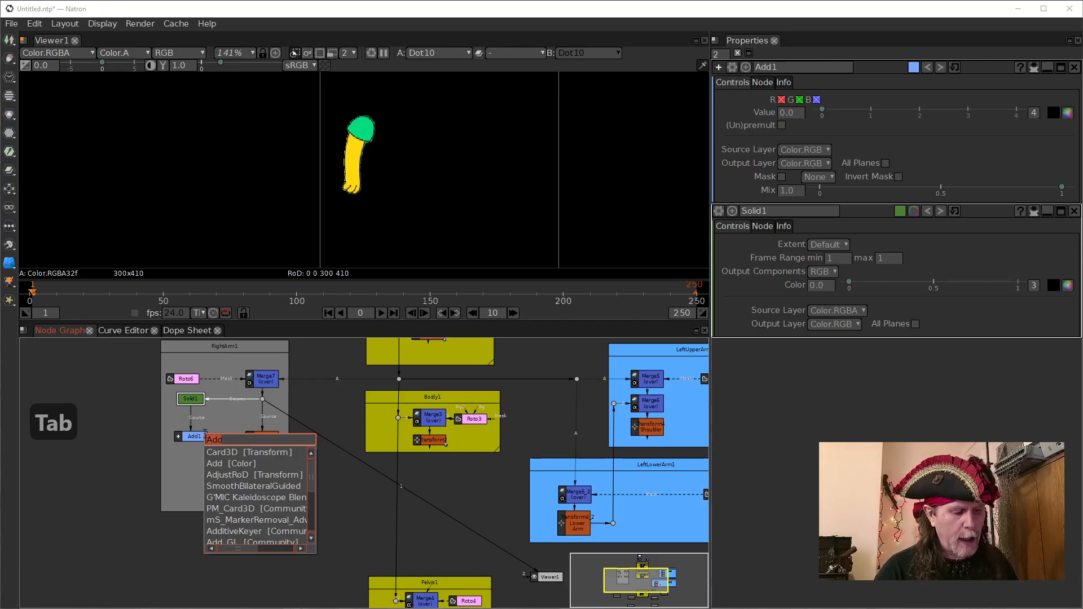
type("ra")
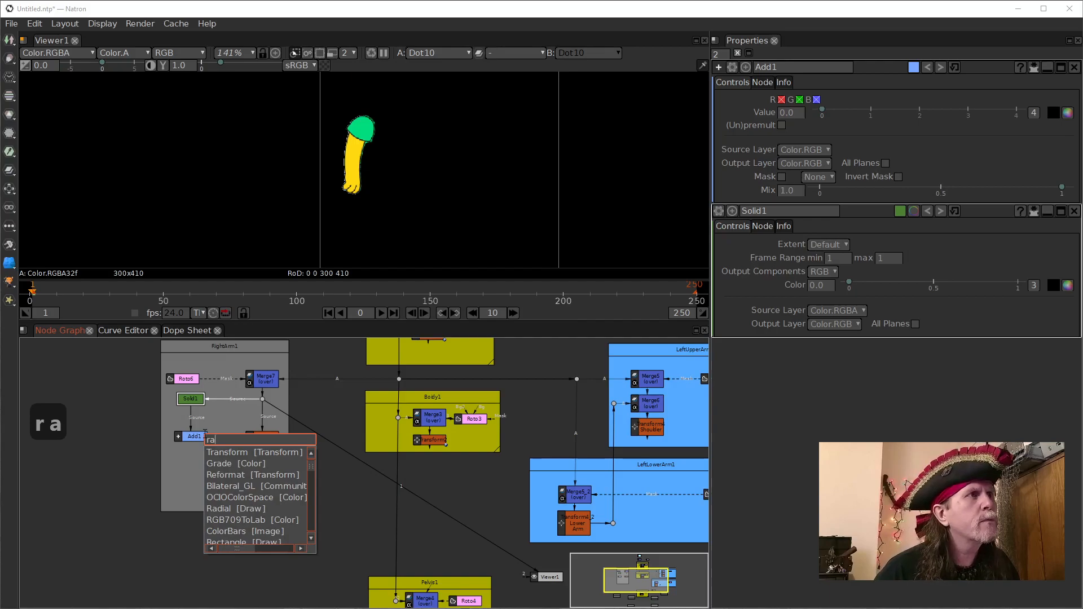
key("Down")
key("Down")
key("Down")
key("Down")
key("Down")
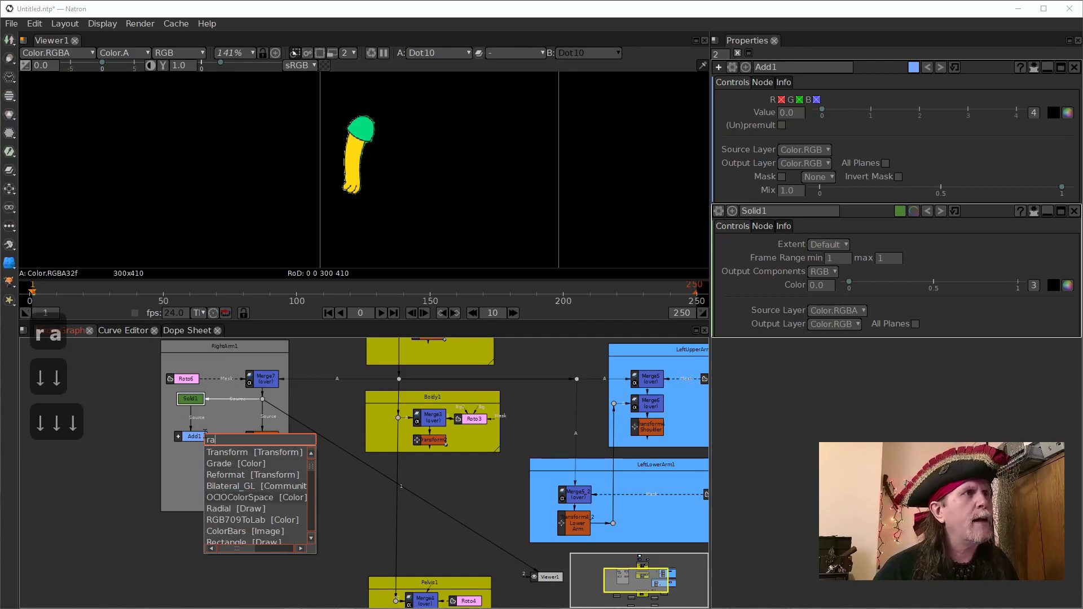
key("Down")
key("Return")
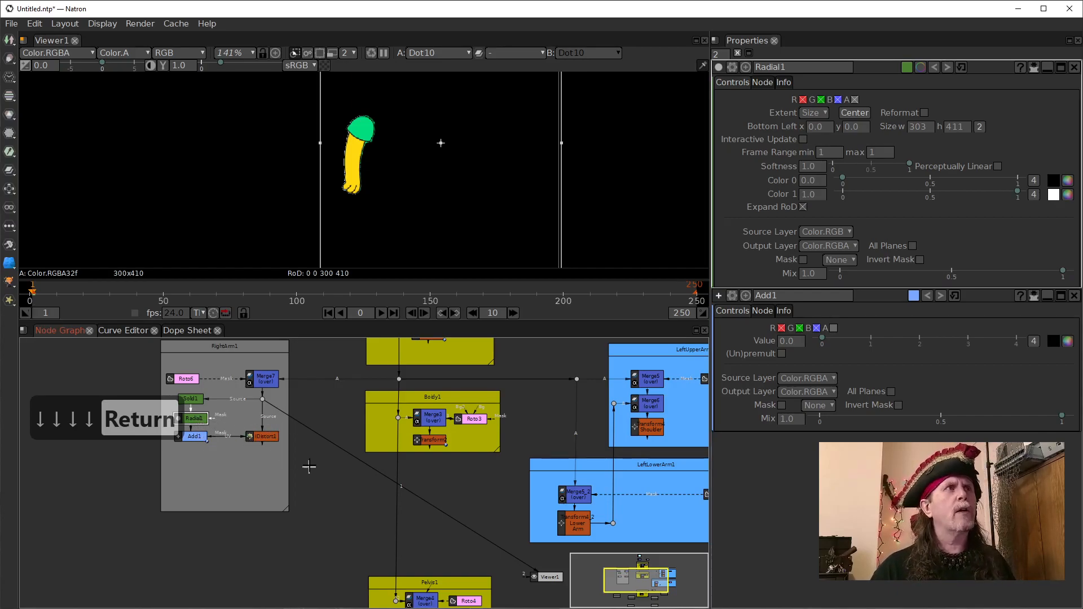
- Resize the Radial around the lower part of the arm to about 90 by 116, with its bottom-left corner at x 0, y 74
scroll(487, 205, "down", 5)
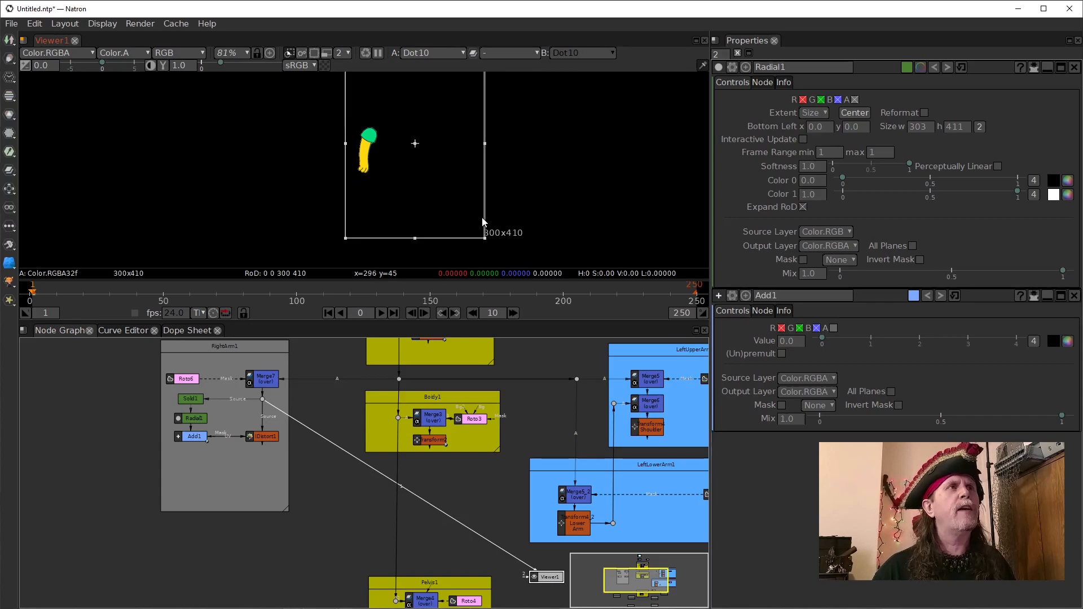
left_click_drag(485, 238, 405, 195)
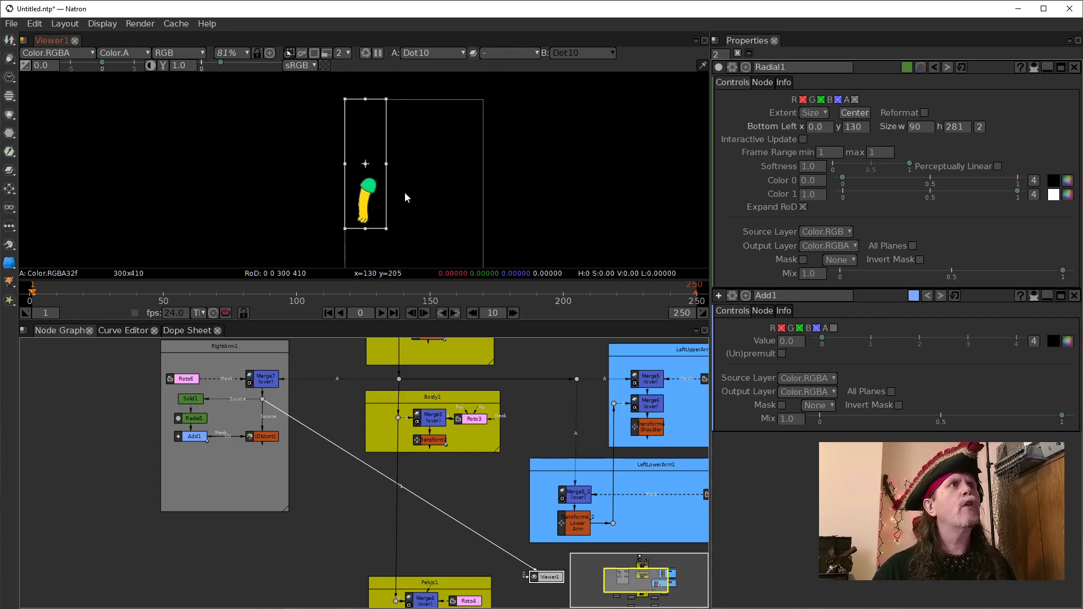
left_click_drag(359, 101, 350, 202)
scroll(390, 231, "up", 3)
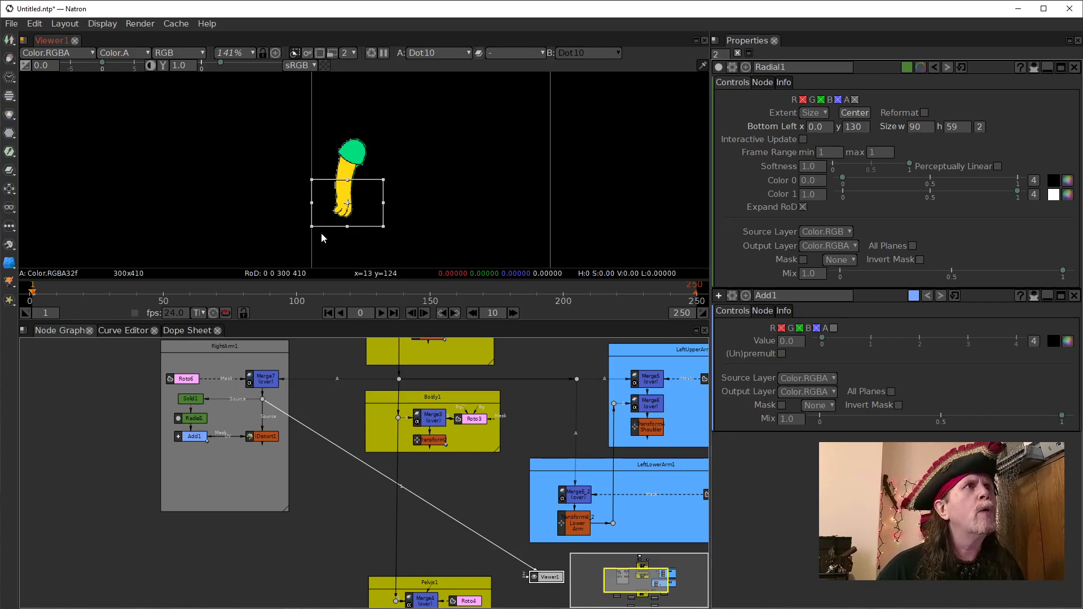
left_click_drag(346, 234, 345, 237)
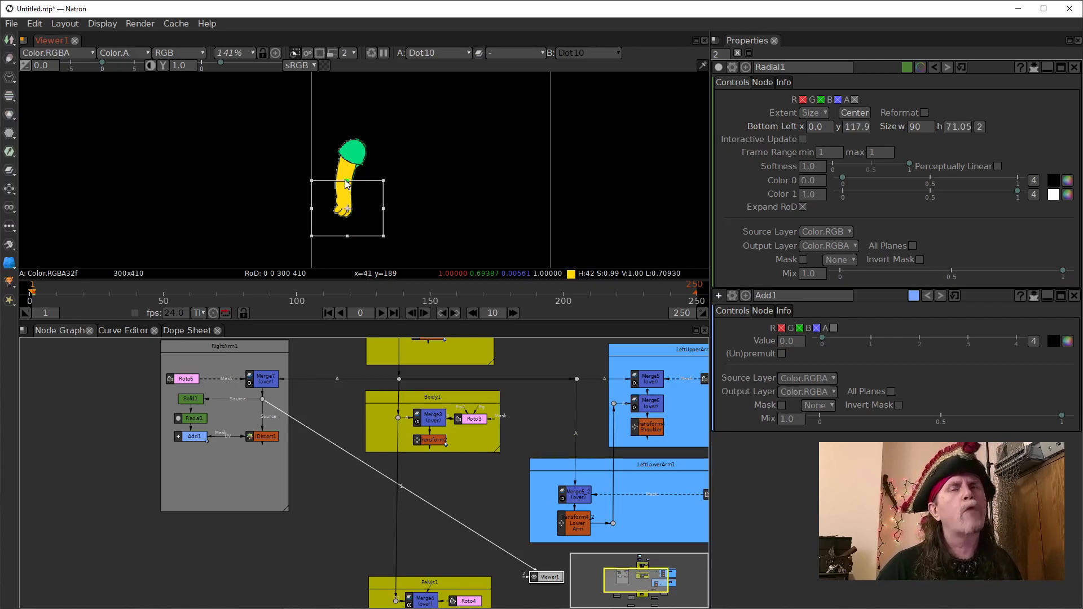
left_click_drag(347, 183, 347, 180)
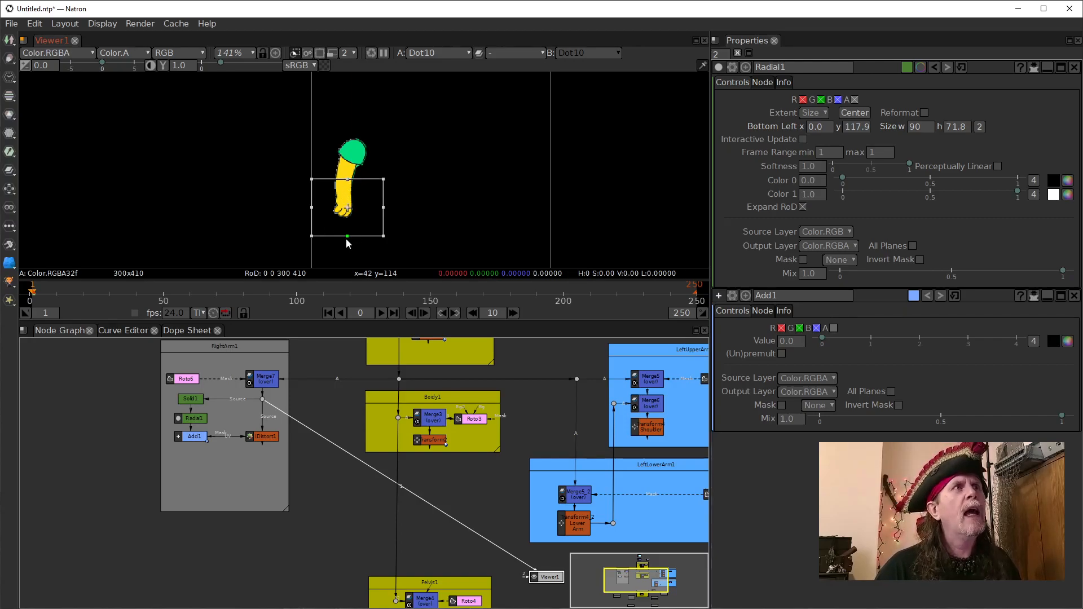
left_click_drag(347, 237, 345, 264)
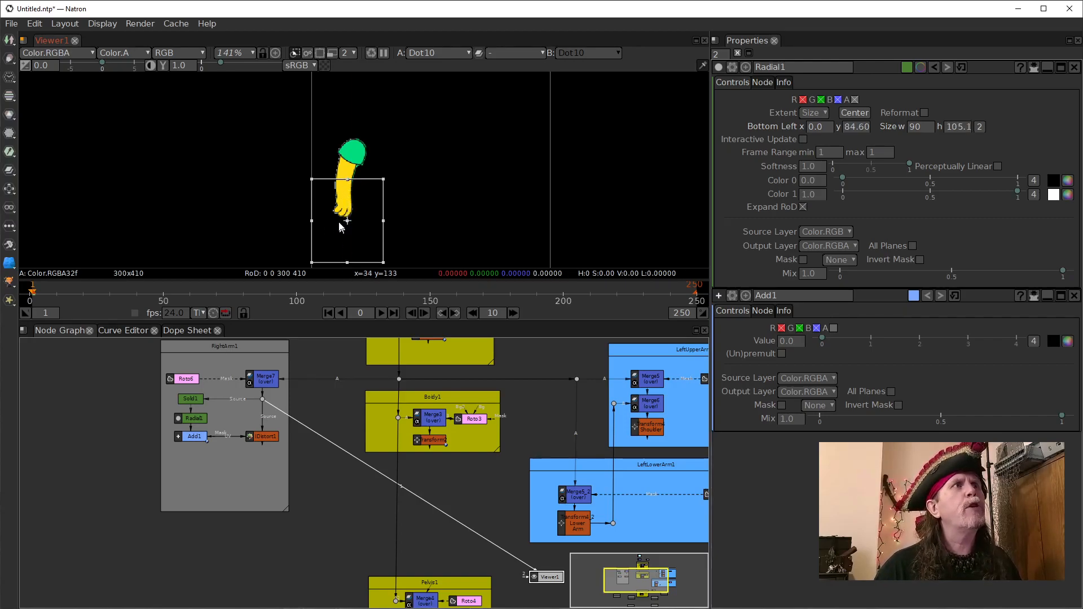
left_click_drag(382, 225, 389, 189)
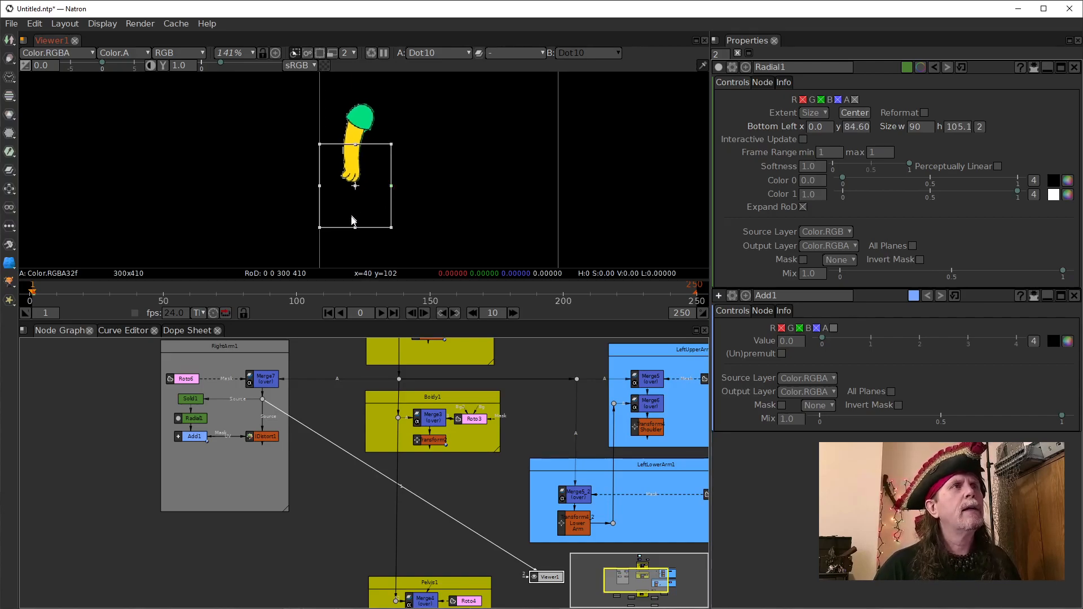
left_click_drag(356, 231, 355, 236)
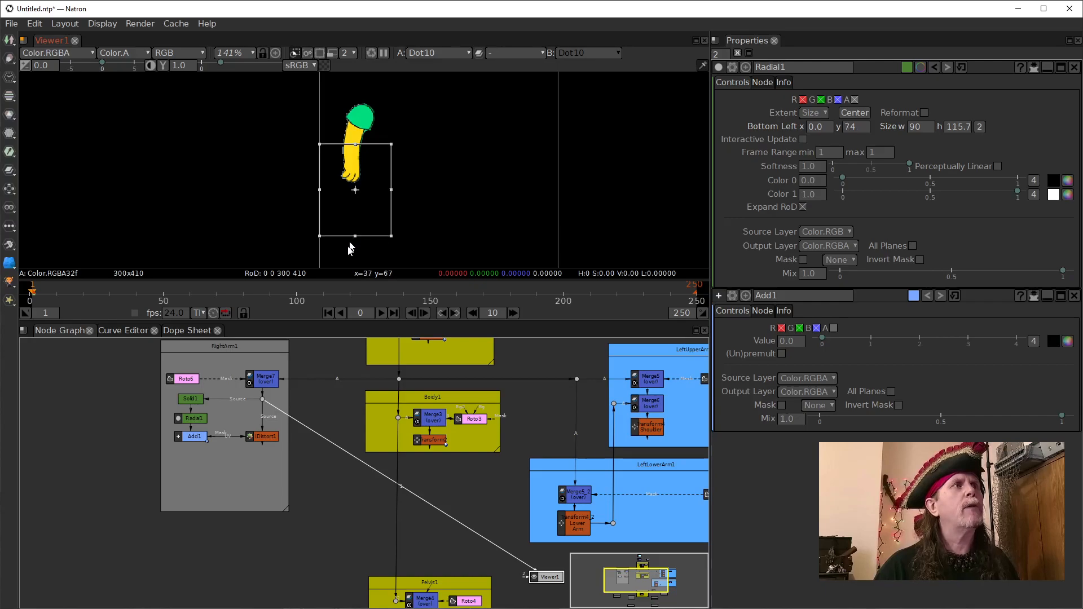
- Show the IDistort output in the viewer and set the node's UV Offset to 0.5 in U and V and its UV Scale to 100
left_click_drag(312, 436, 258, 442)
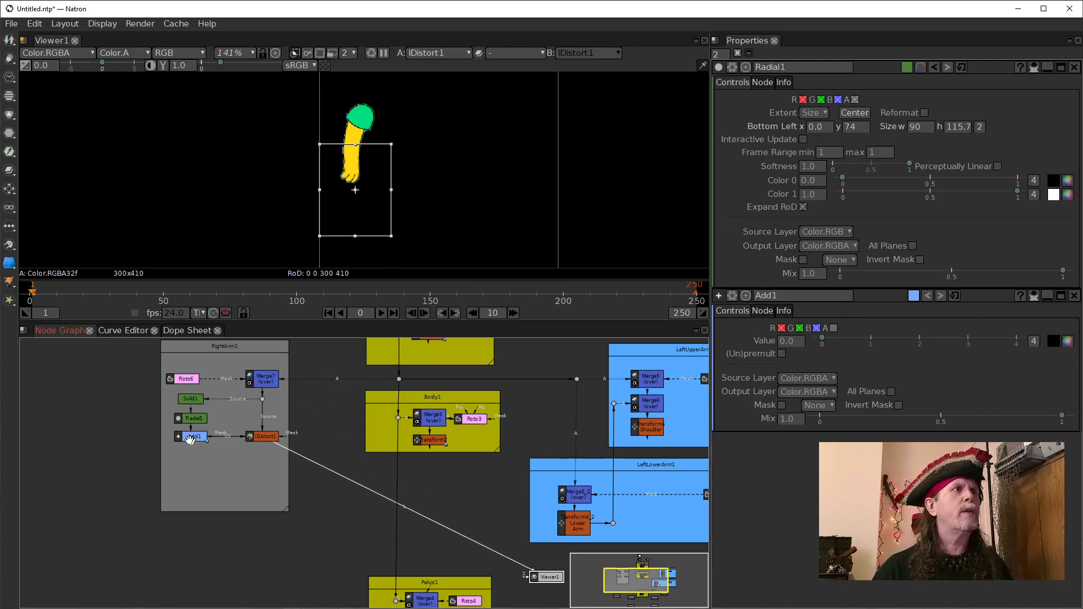
left_click(193, 436)
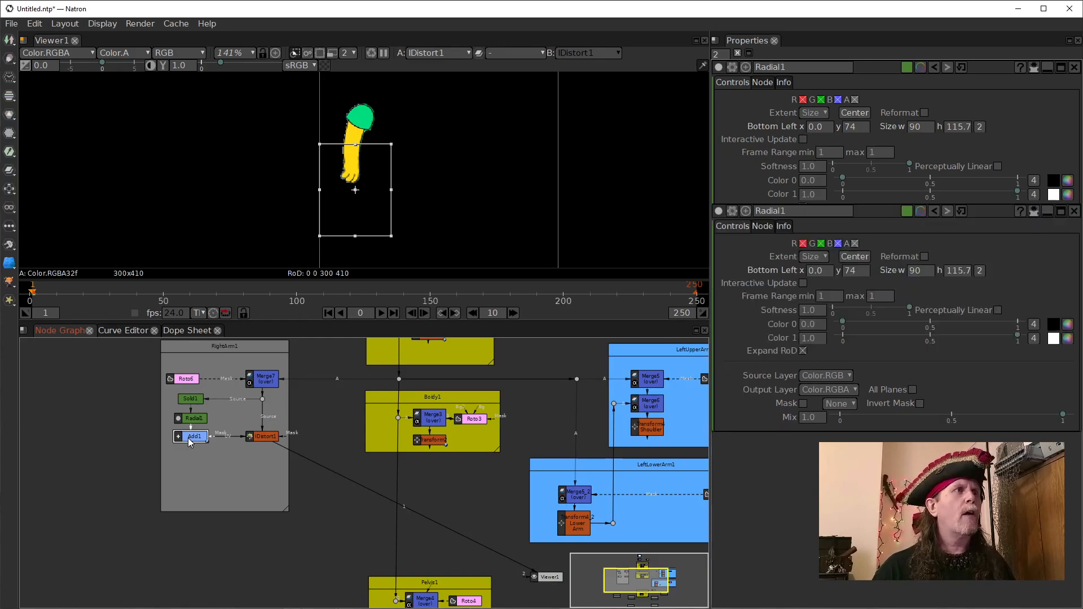
left_click(265, 438)
left_click(810, 151)
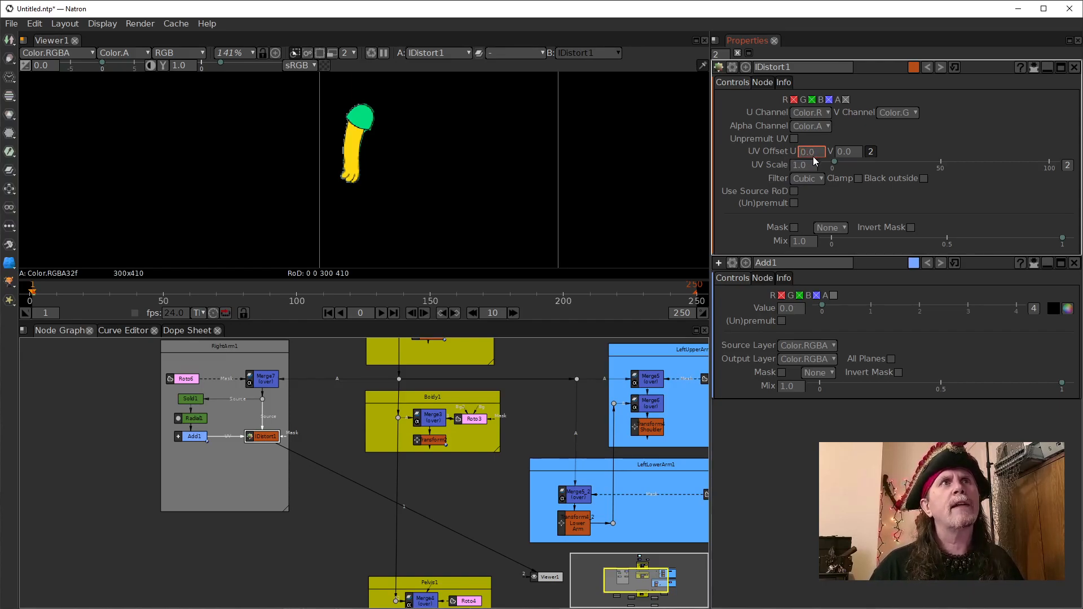
type("0.")
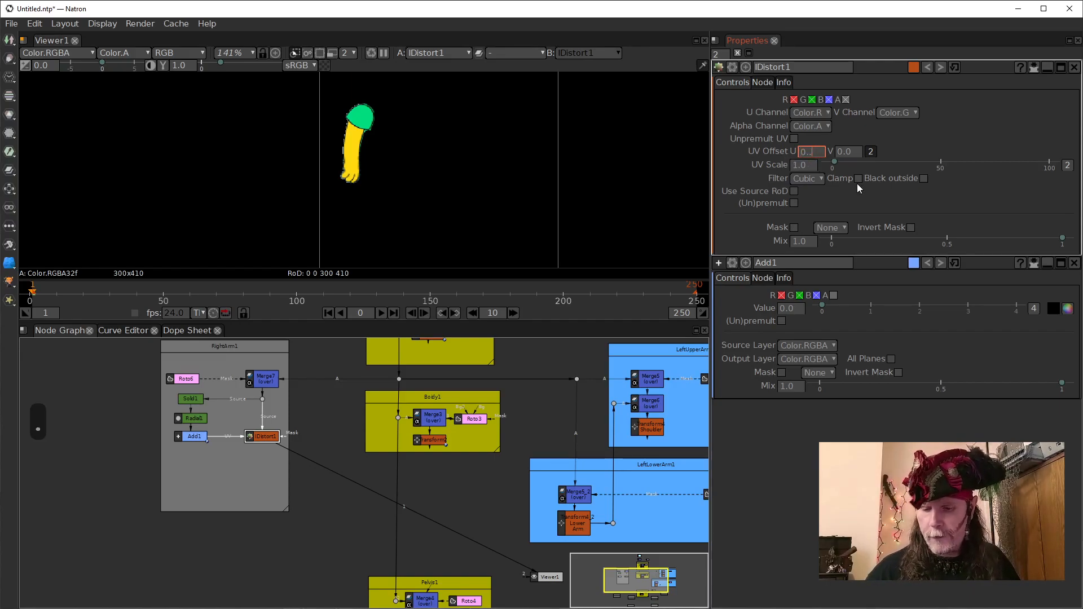
key("BackSpace")
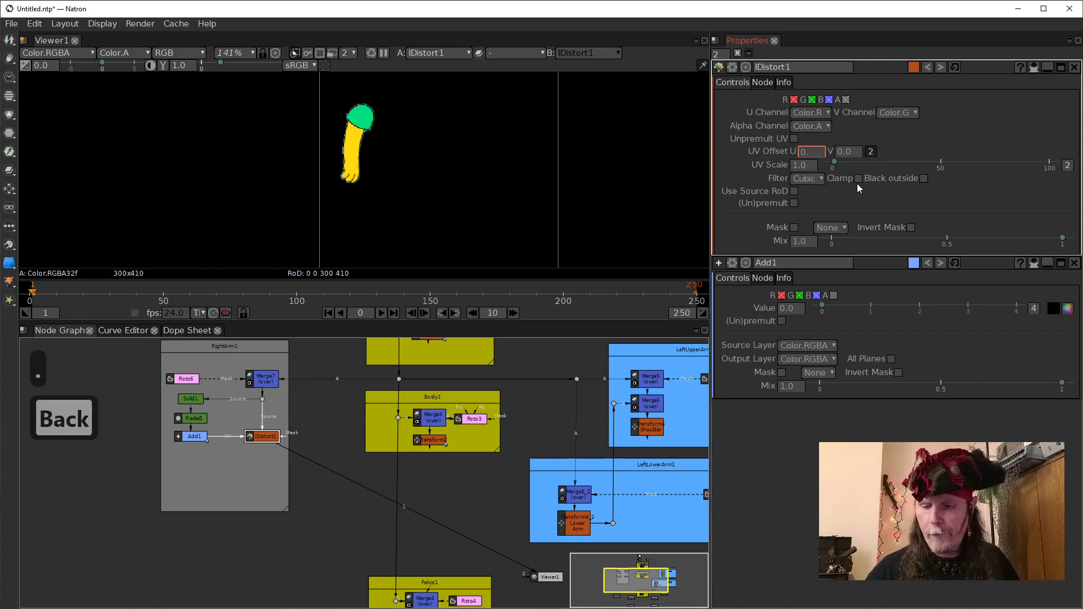
type("5")
left_click(855, 151)
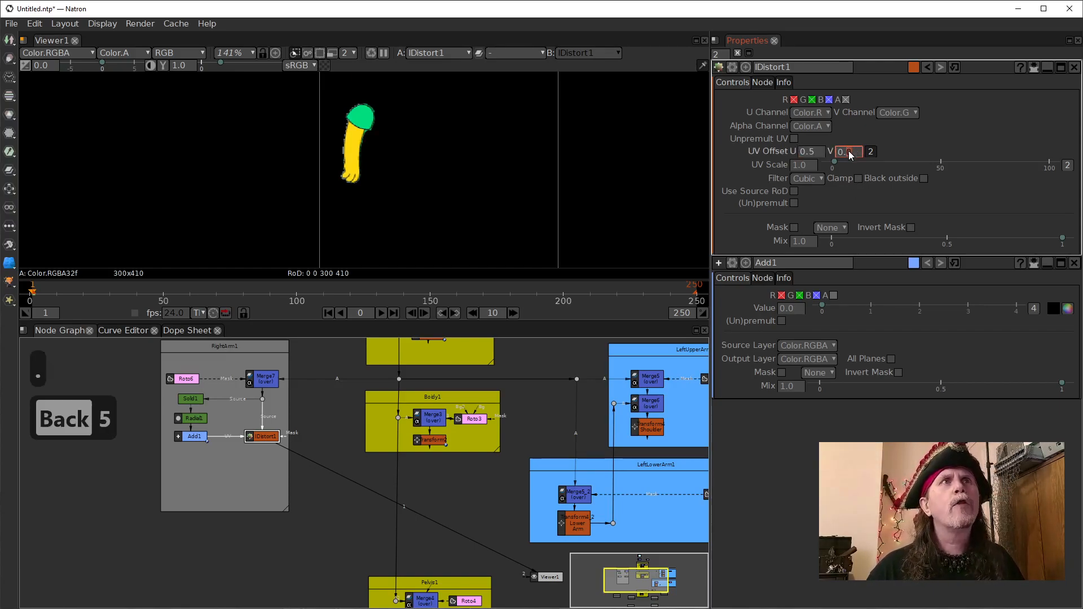
type("5")
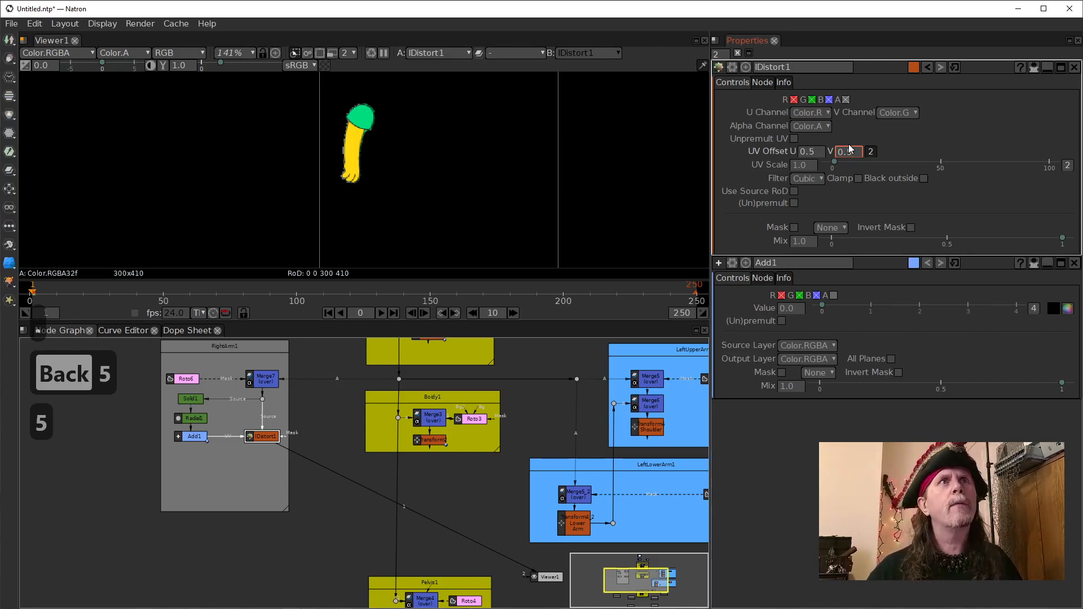
key("Return")
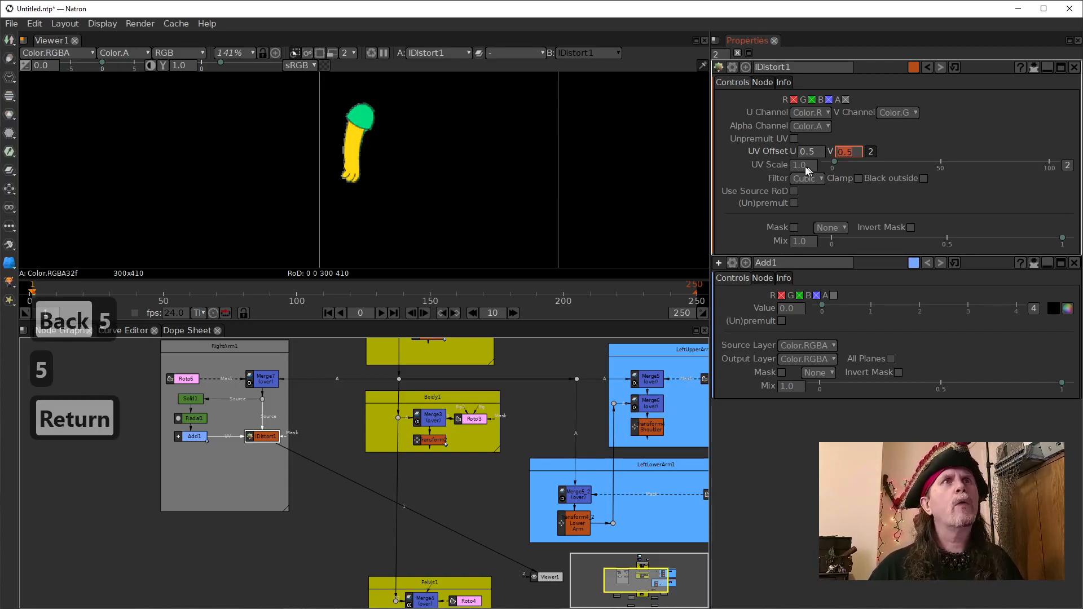
left_click_drag(835, 162, 1049, 163)
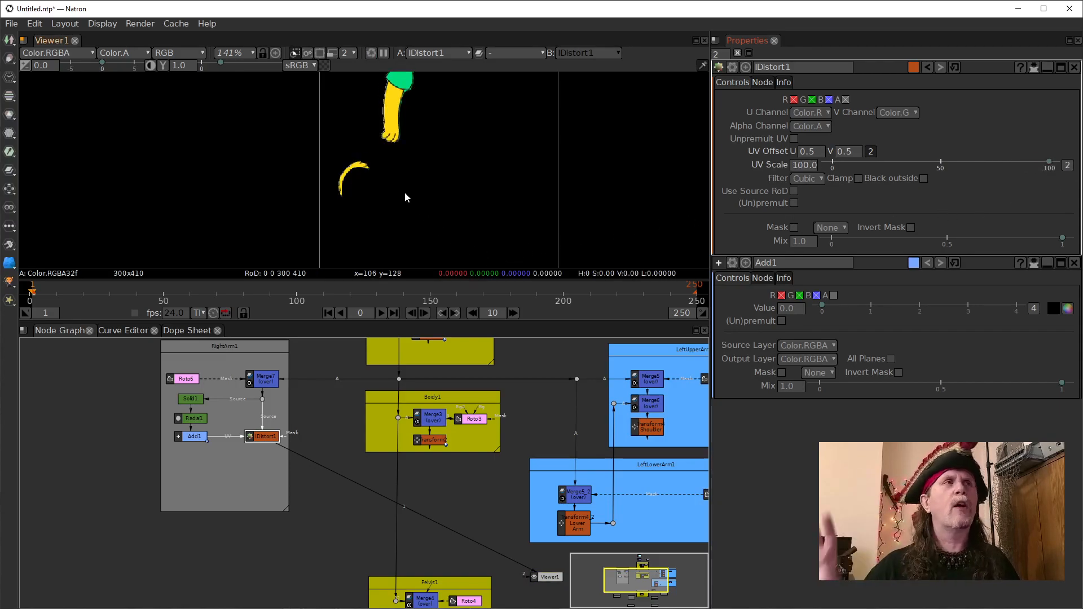
- Open the Add node's properties and set its Value to 0.5
left_click(197, 438)
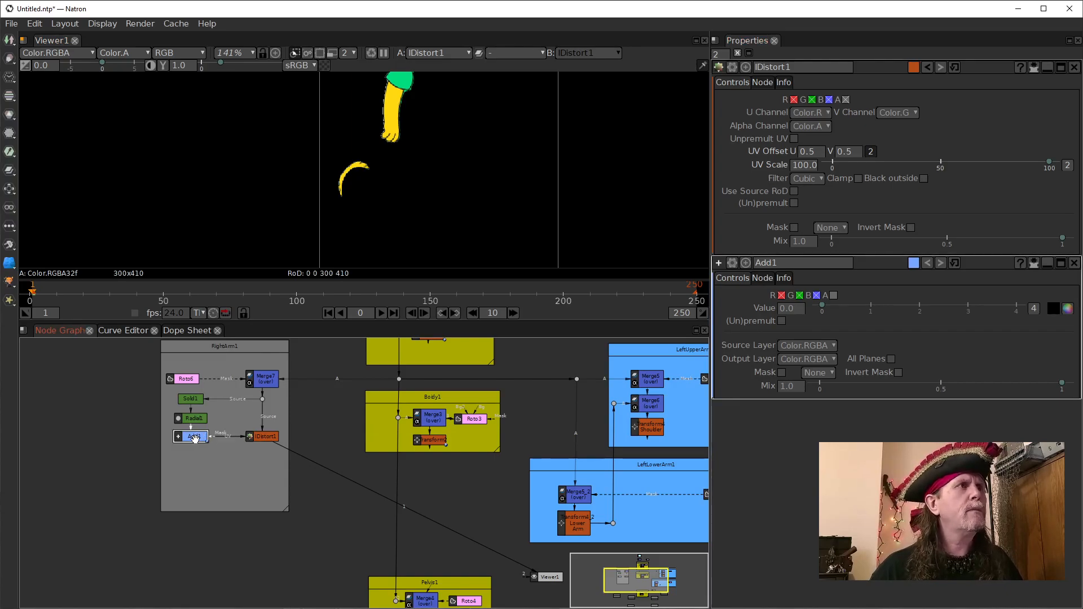
double_click(201, 438)
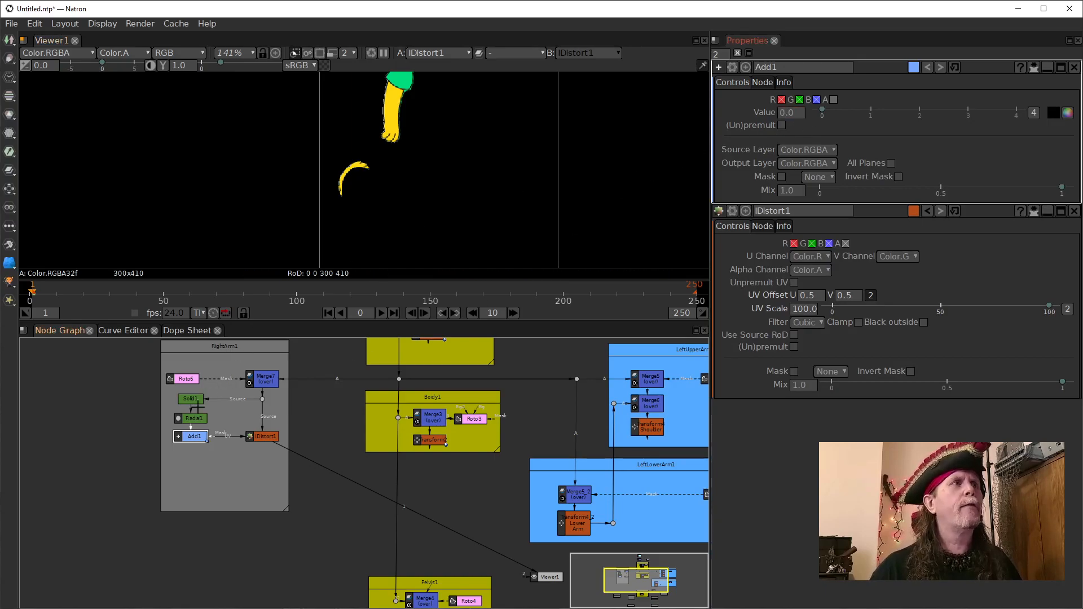
scroll(788, 114, "up", 4)
scroll(787, 114, "up", 1)
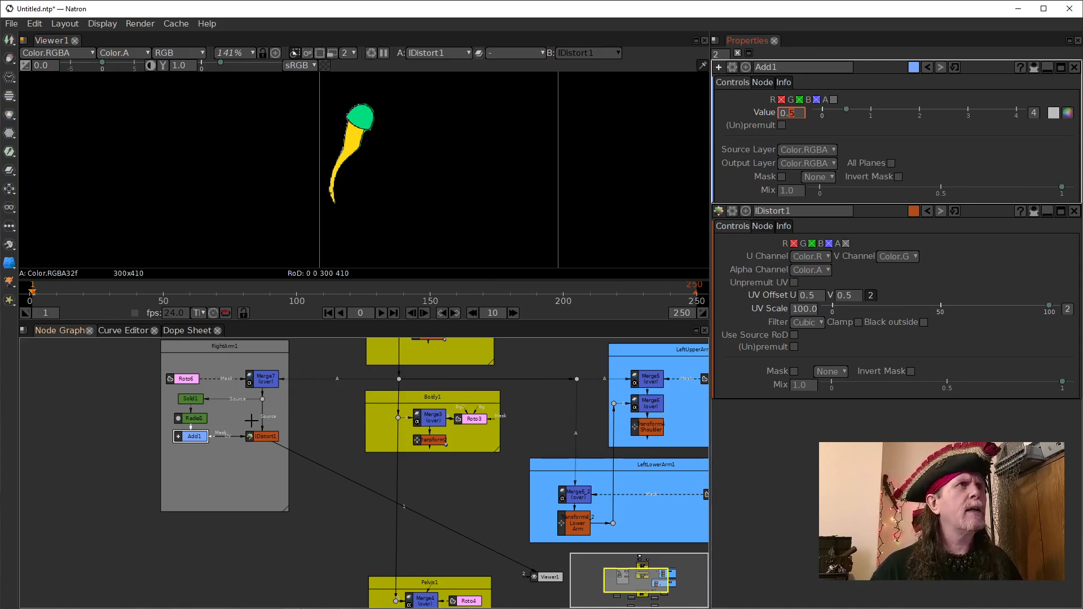
- View the outputs of the Solid, the right-arm merge and the dot below that merge one after another
left_click(192, 422)
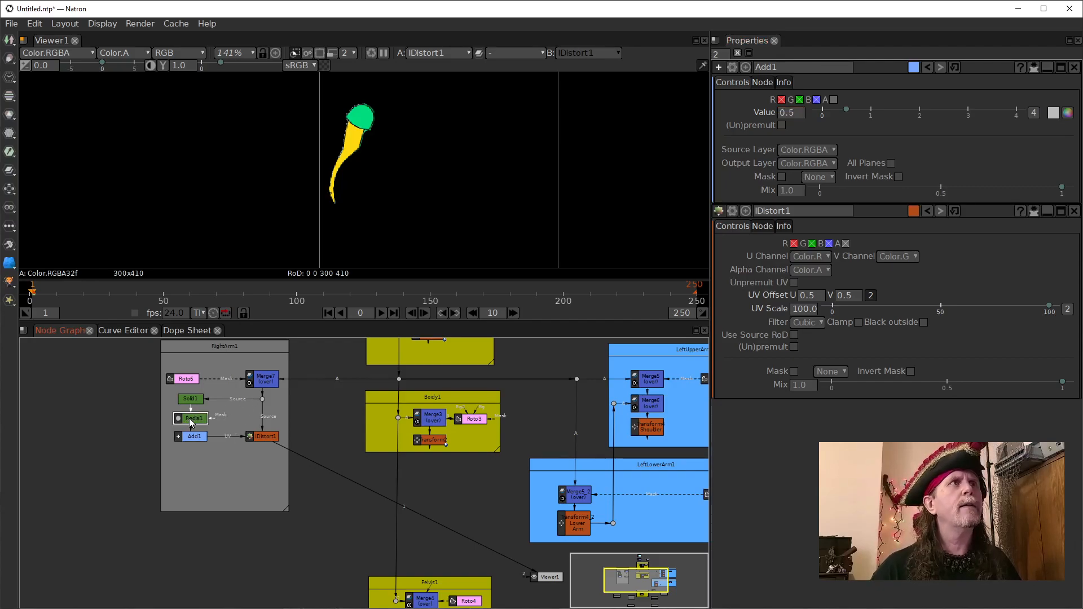
left_click(194, 400)
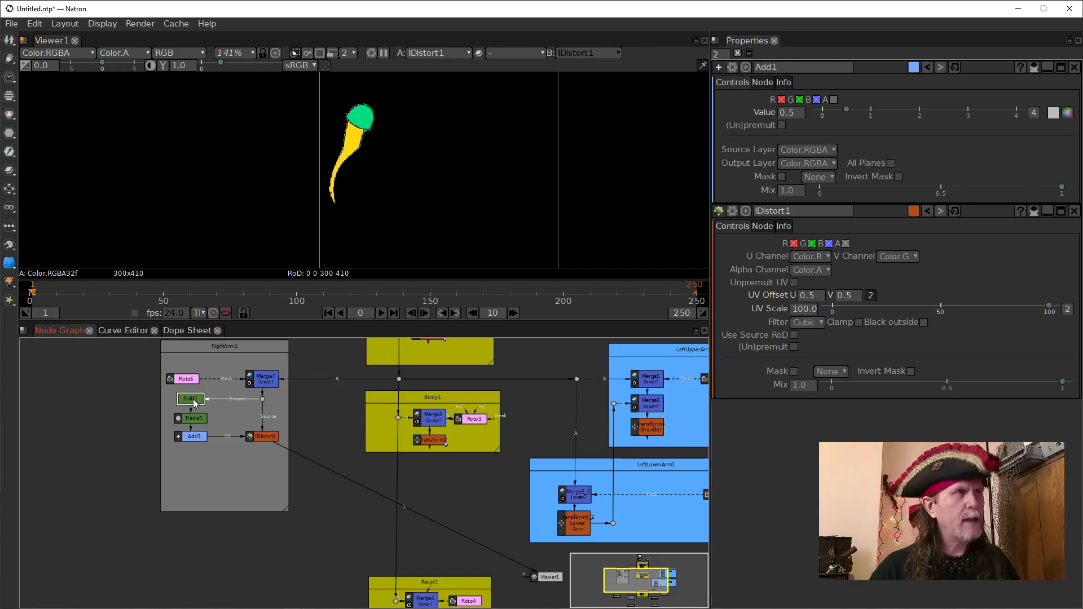
key("1")
left_click(263, 379)
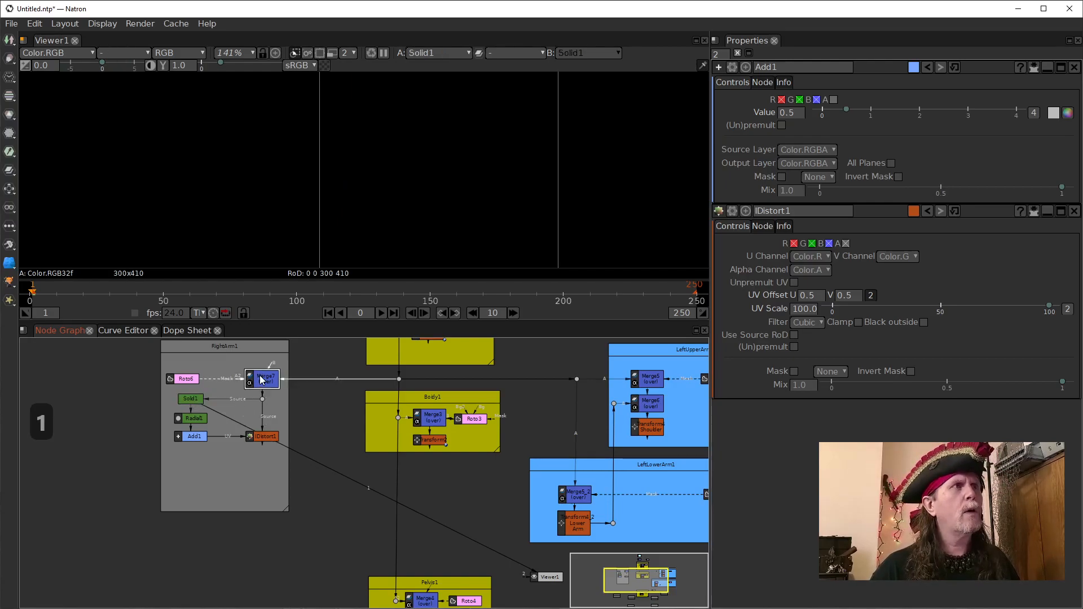
key("1")
left_click(261, 400)
key("1")
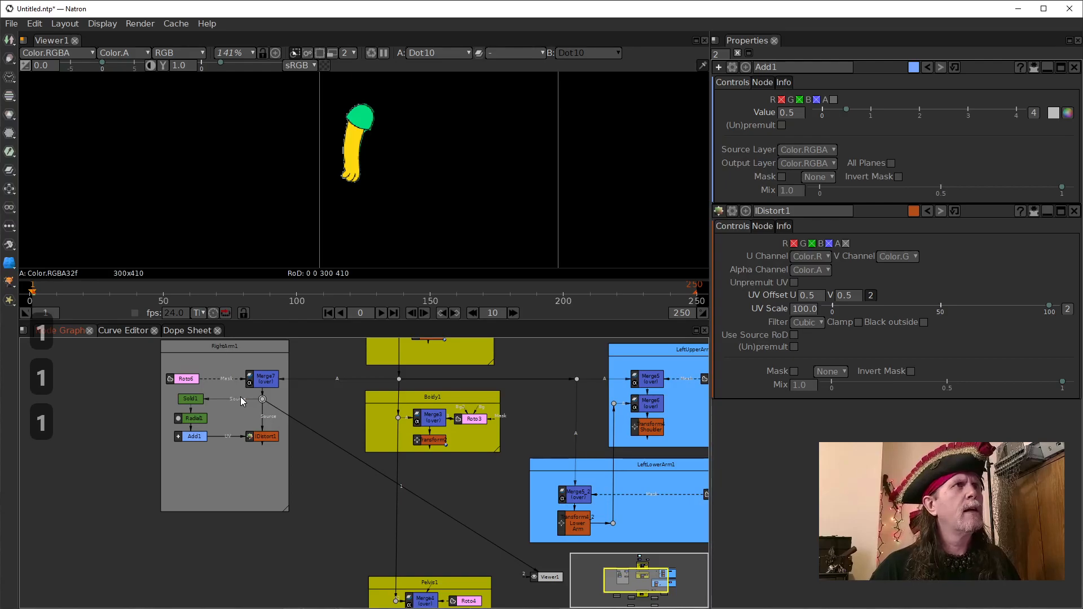
- View the outputs of the right arm's Solid, Radial and Add nodes one after another, fitting the image in the viewer
left_click_drag(311, 417, 307, 435)
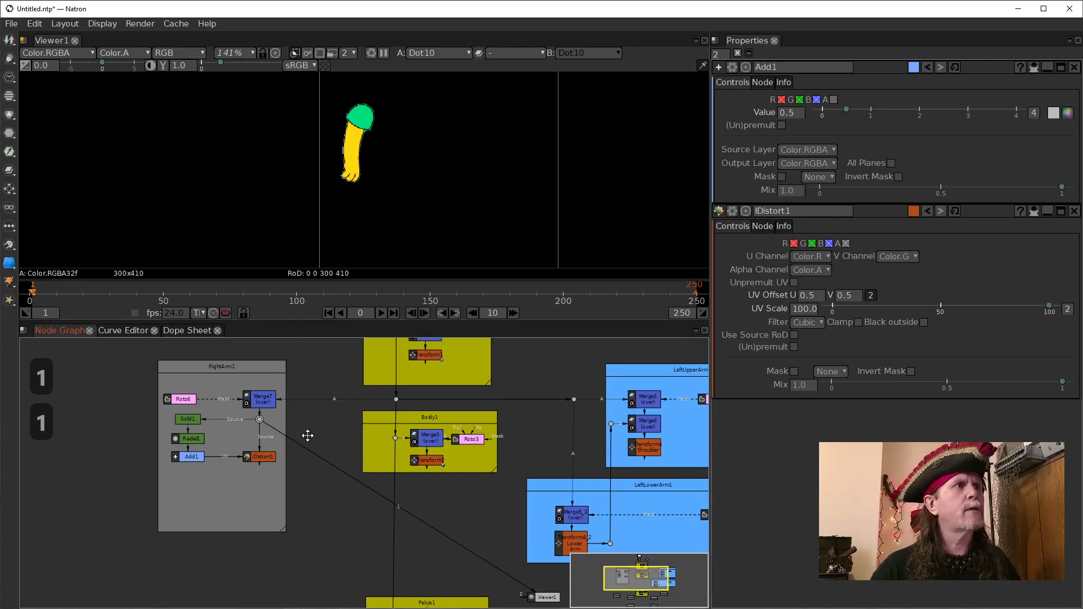
left_click_drag(225, 418, 212, 421)
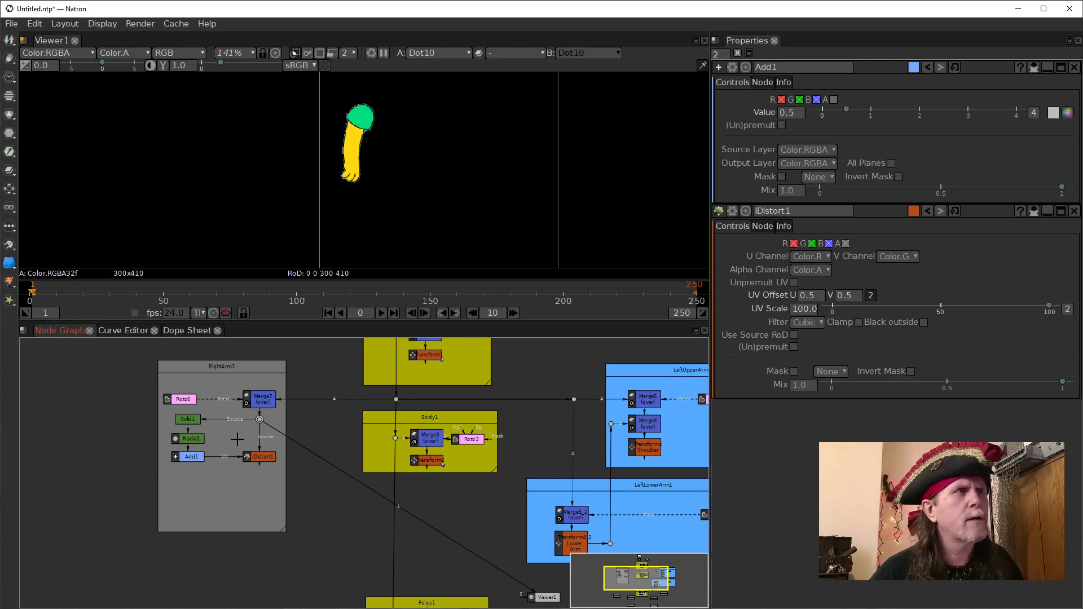
left_click(188, 421)
key("1")
double_click(188, 421)
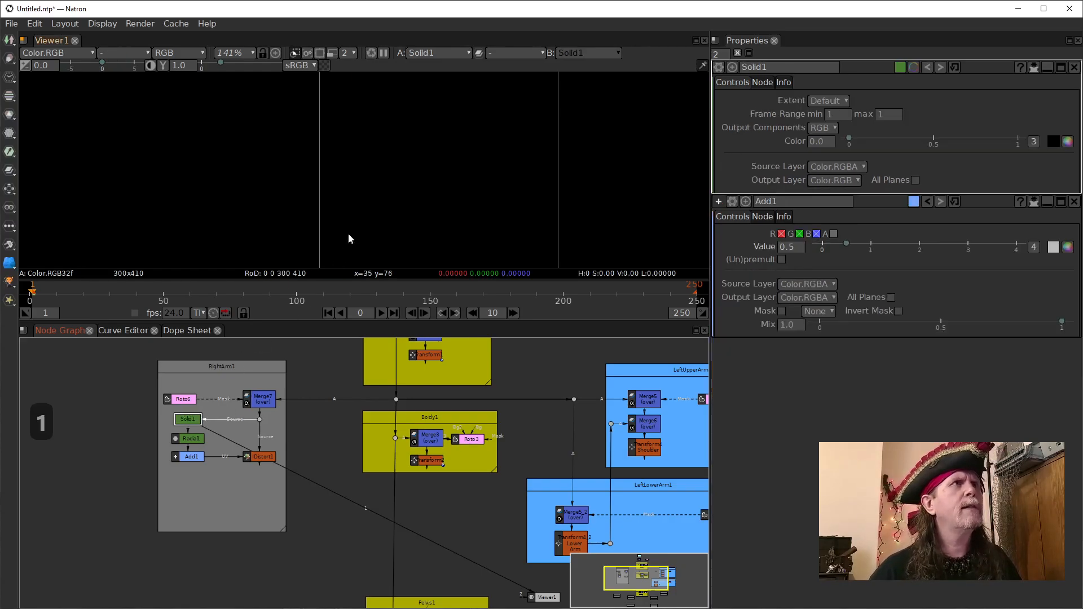
key("f")
left_click(188, 422)
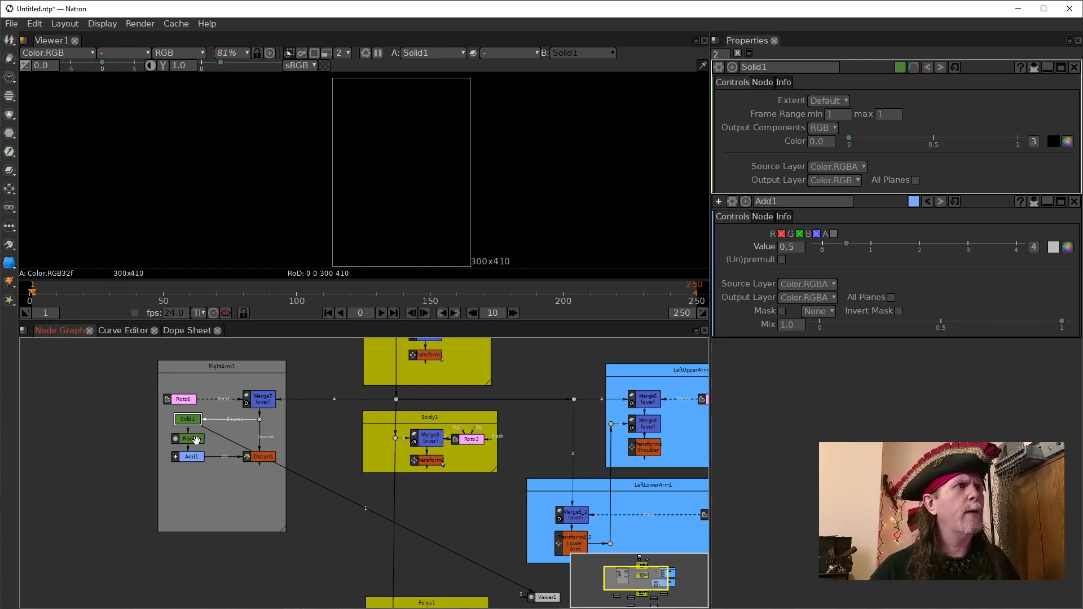
left_click(197, 443)
key("1")
left_click(191, 454)
key("1")
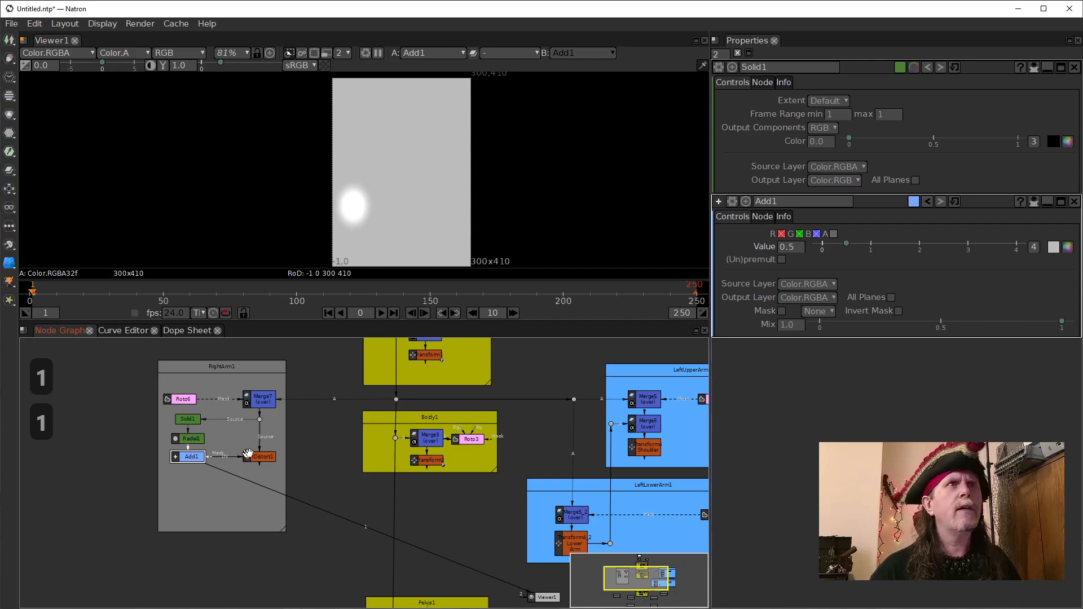
- Open the Radial's properties and show the IDistort output in the viewer
left_click(195, 440)
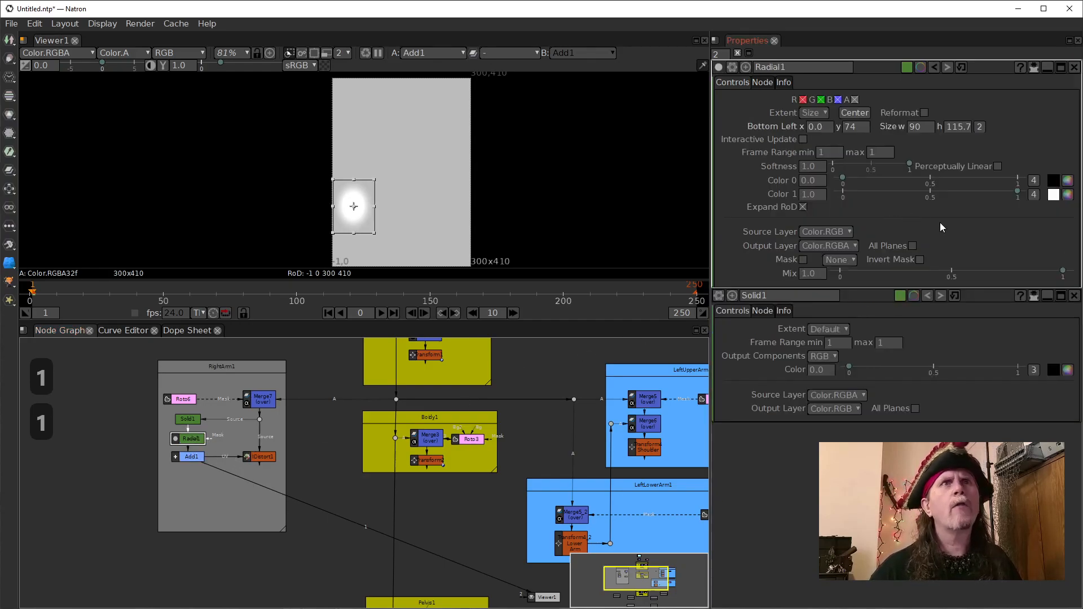
left_click(257, 457)
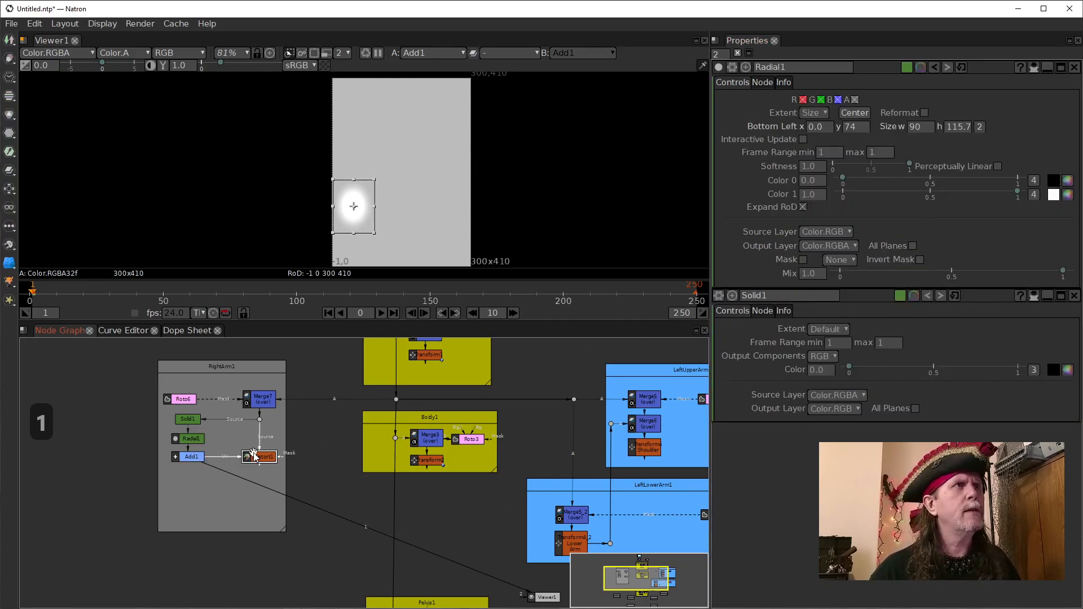
key("1")
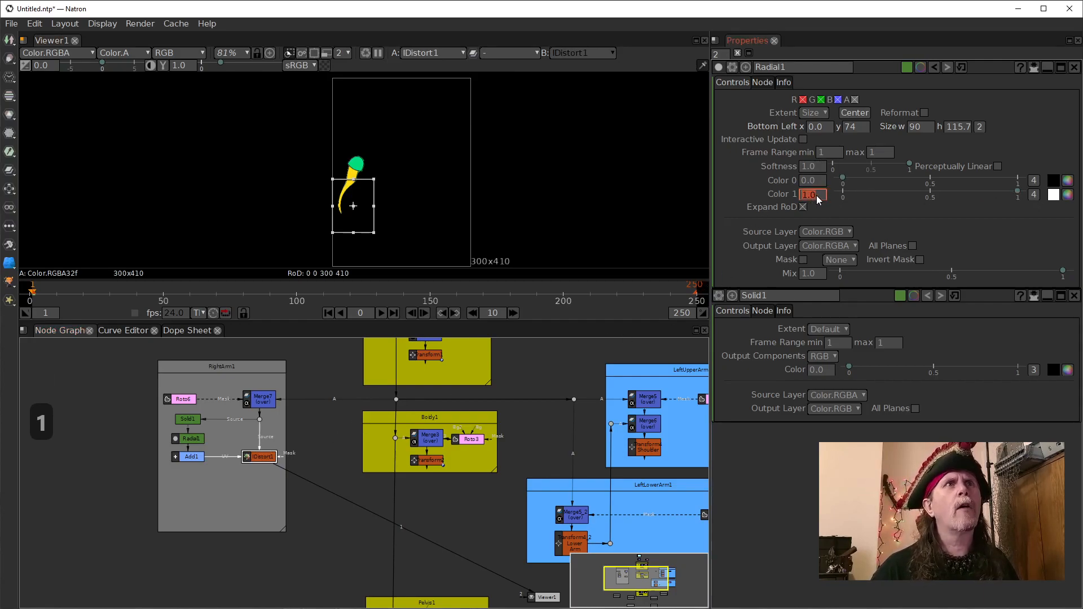
- Split the Radial's Color 1 into separate channels and set its red, green and blue values to 0
left_click(1034, 195)
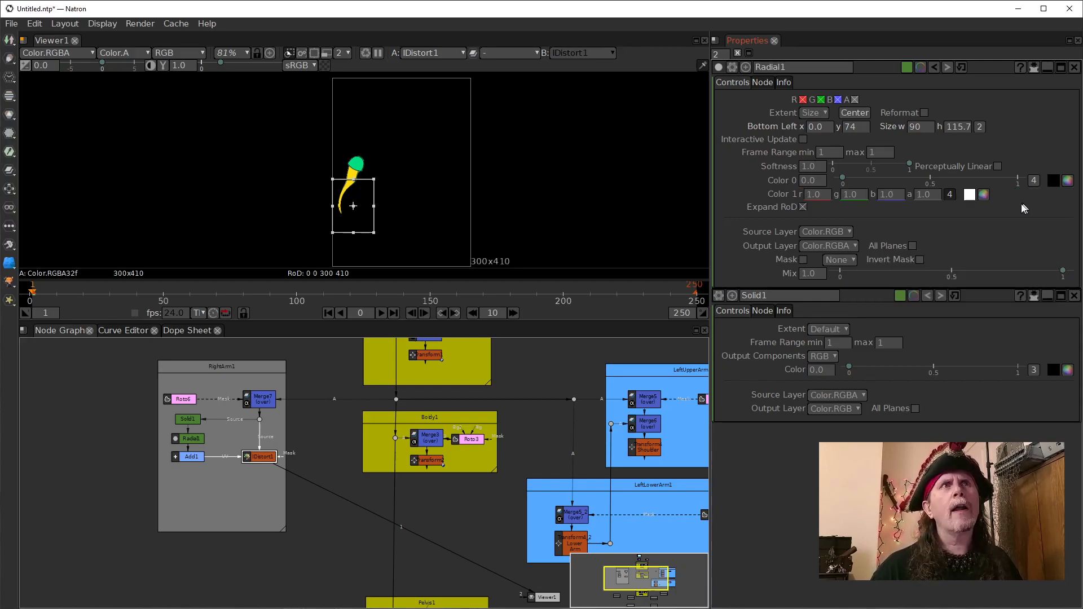
left_click(887, 195)
type("0")
key("Return")
left_click(846, 196)
type("0")
key("Return")
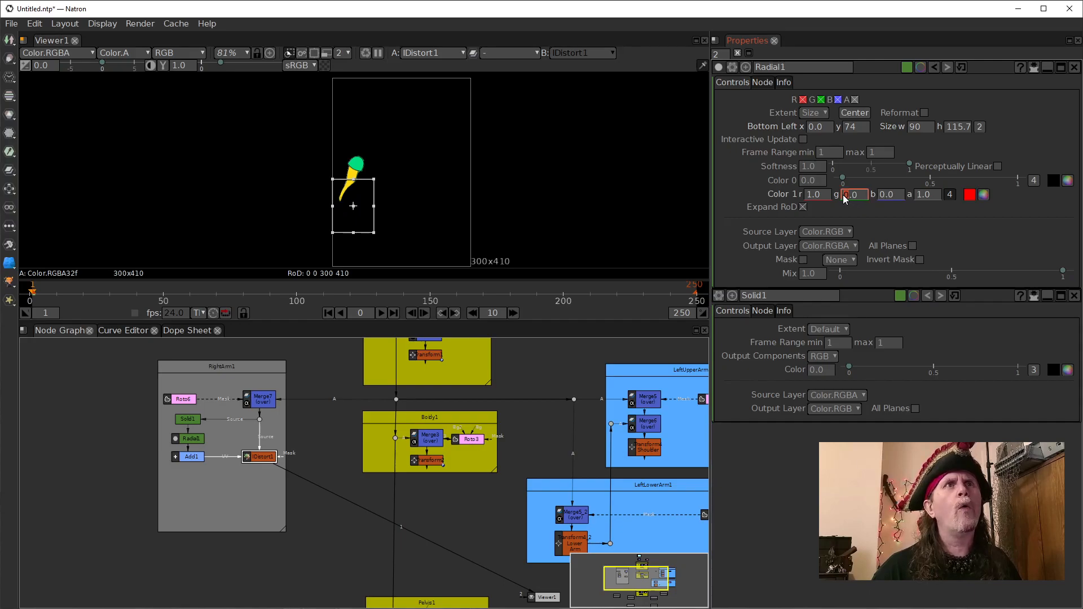
left_click(808, 195)
type("0")
key("Return")
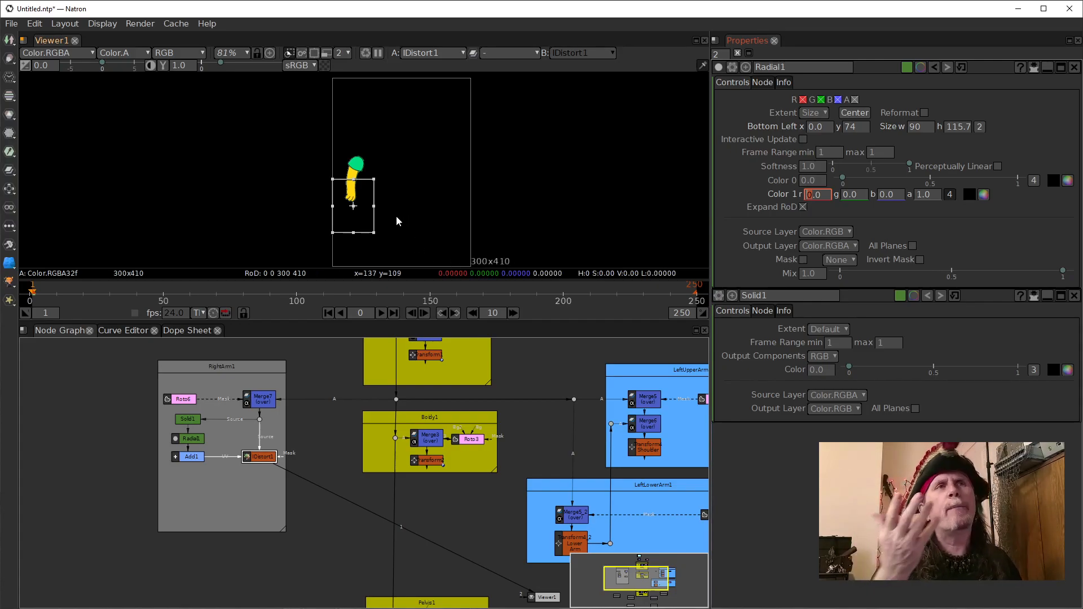
- Try different green values in the Radial's Color 1 to test the arm's stretch and return green to 0
scroll(336, 187, "up", 4)
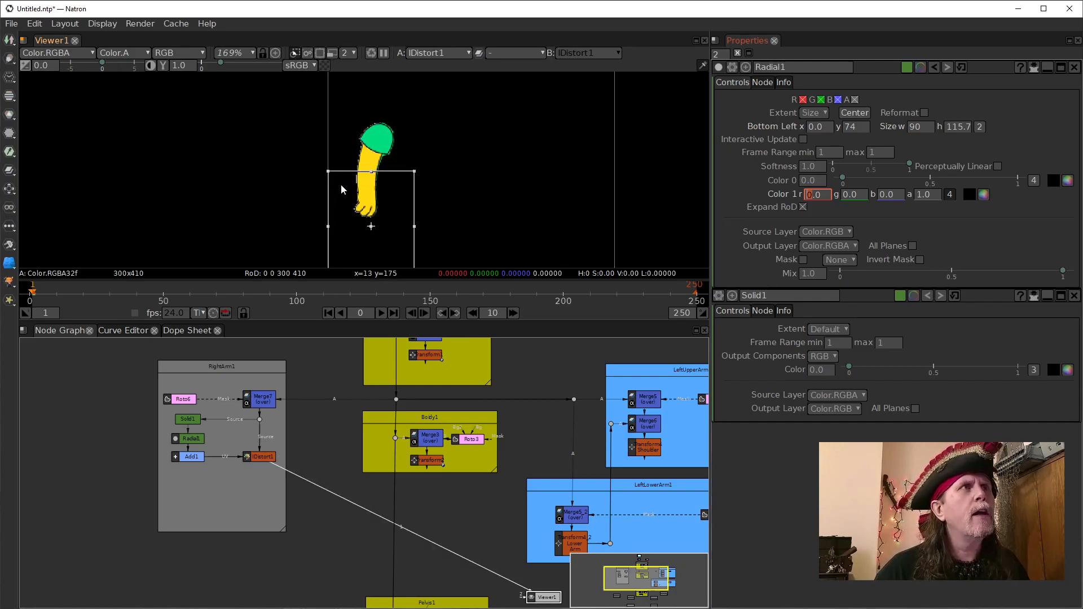
left_click(844, 193)
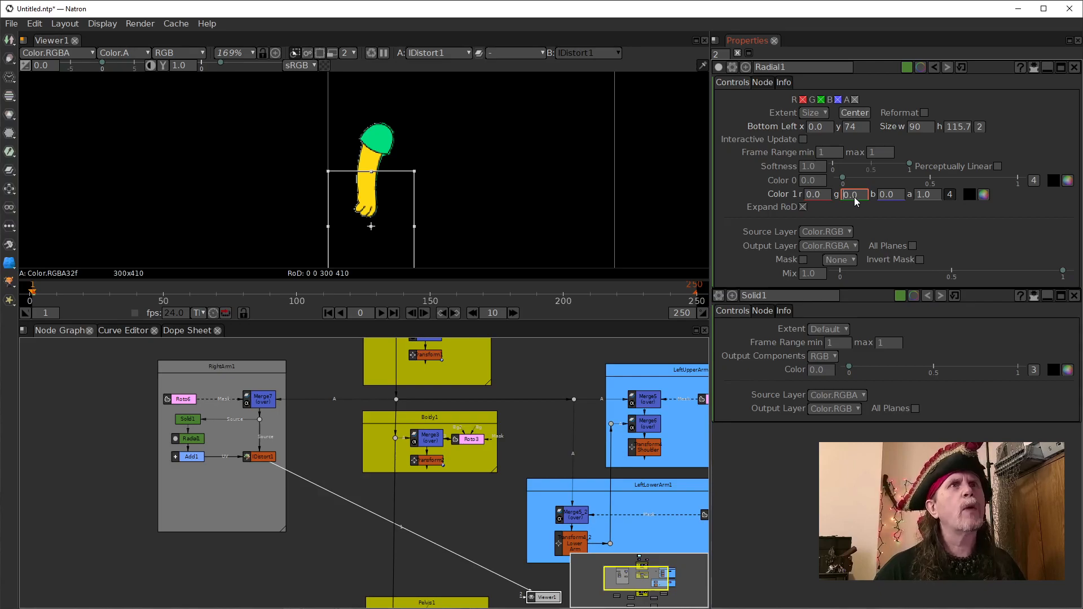
scroll(853, 194, "down", 1)
scroll(853, 194, "up", 2)
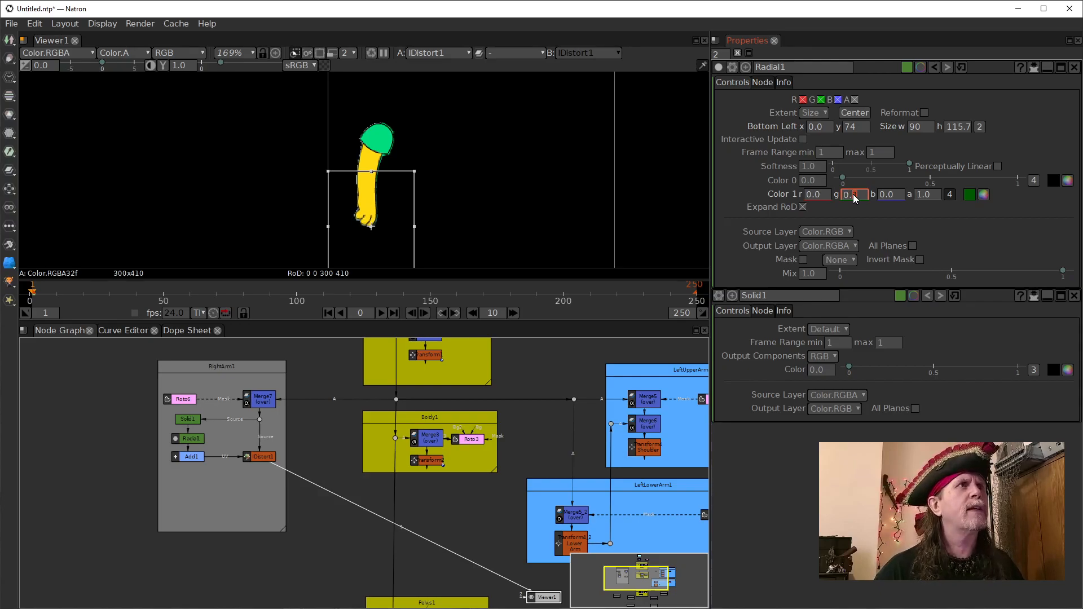
scroll(853, 194, "down", 1)
scroll(853, 194, "up", 1)
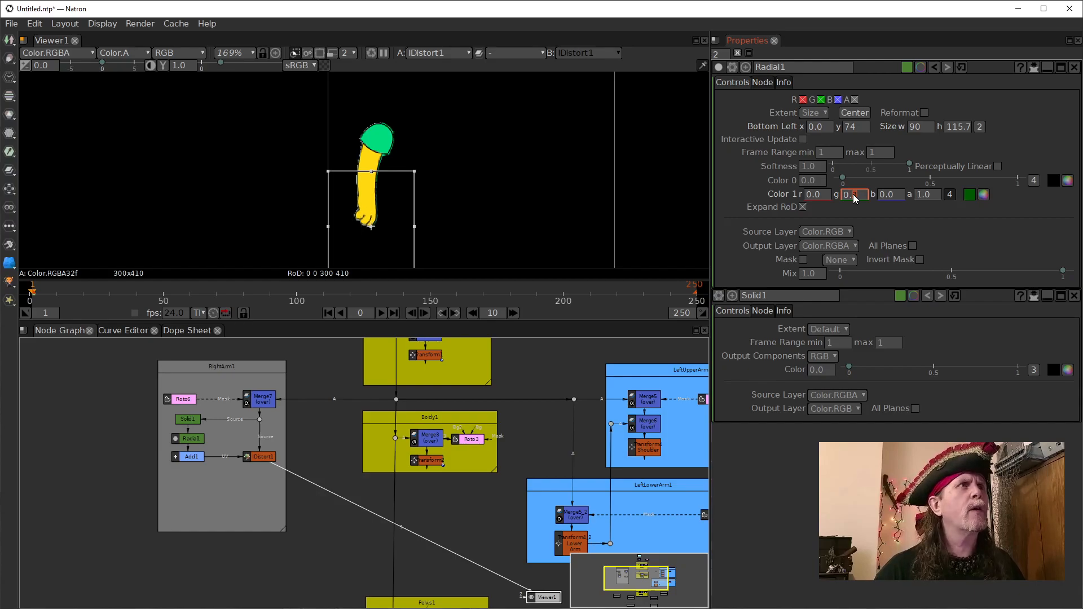
scroll(853, 194, "down", 1)
scroll(853, 194, "up", 1)
scroll(853, 194, "down", 1)
scroll(853, 194, "up", 1)
scroll(854, 194, "down", 1)
scroll(854, 194, "up", 1)
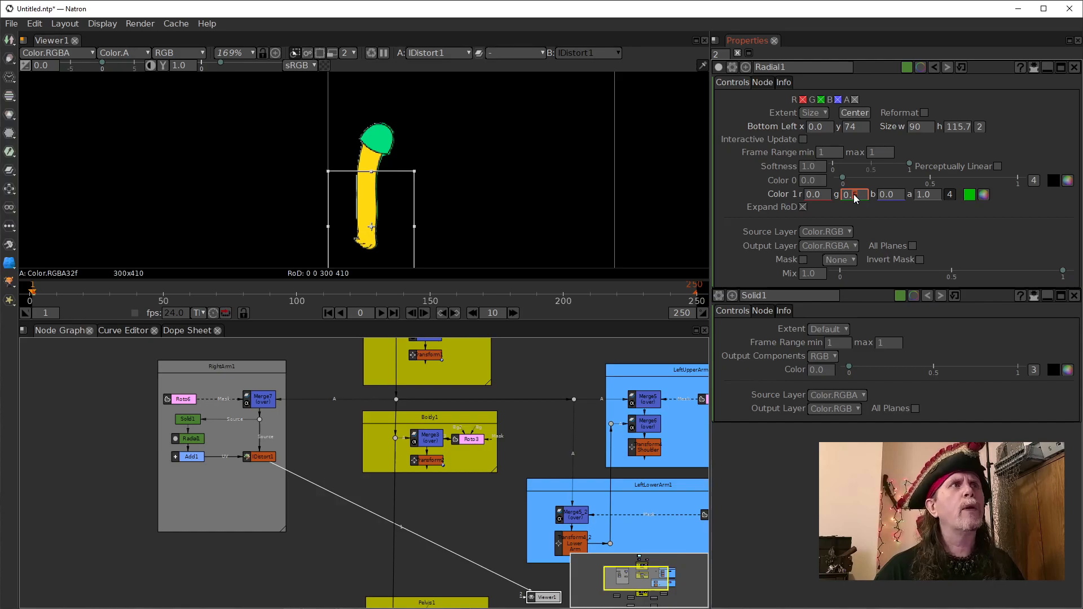
scroll(854, 194, "down", 1)
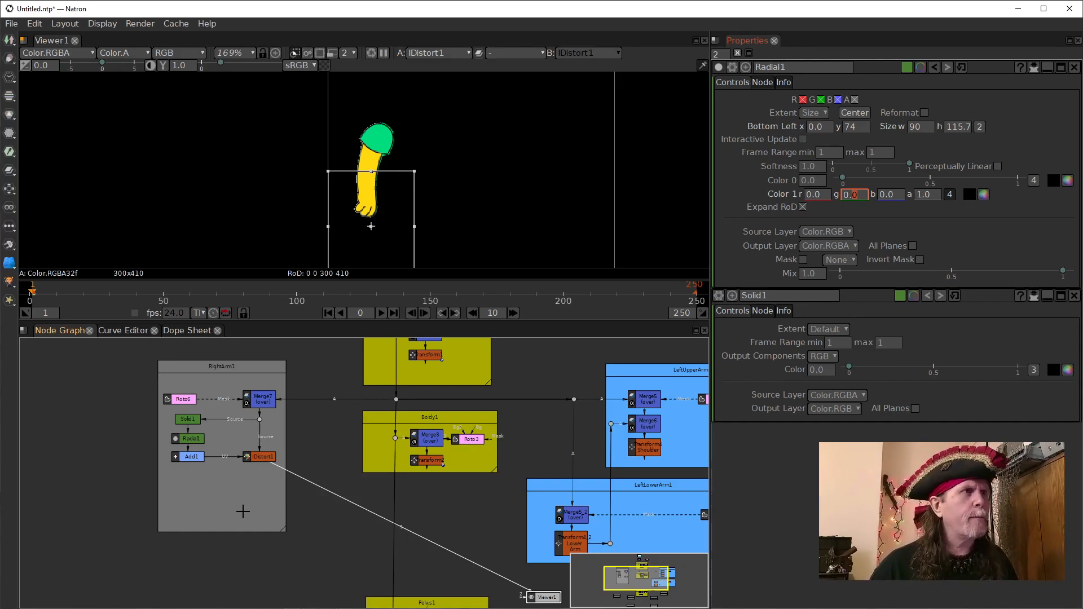
- Add a second IDistort after the first one and place it lower in the RightArm1 backdrop
left_click(253, 456)
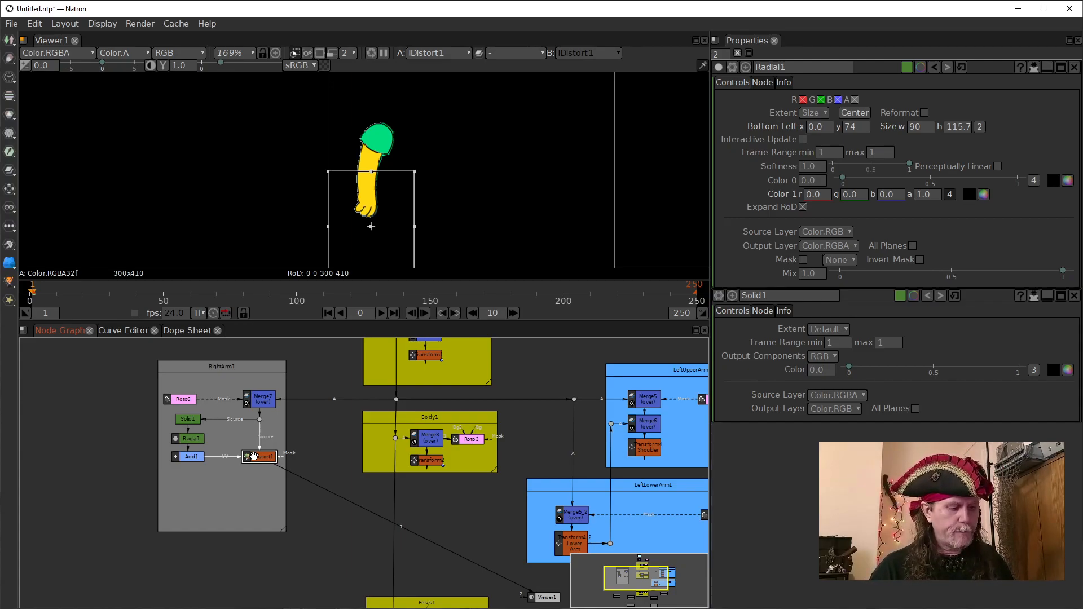
key("Tab")
type("id")
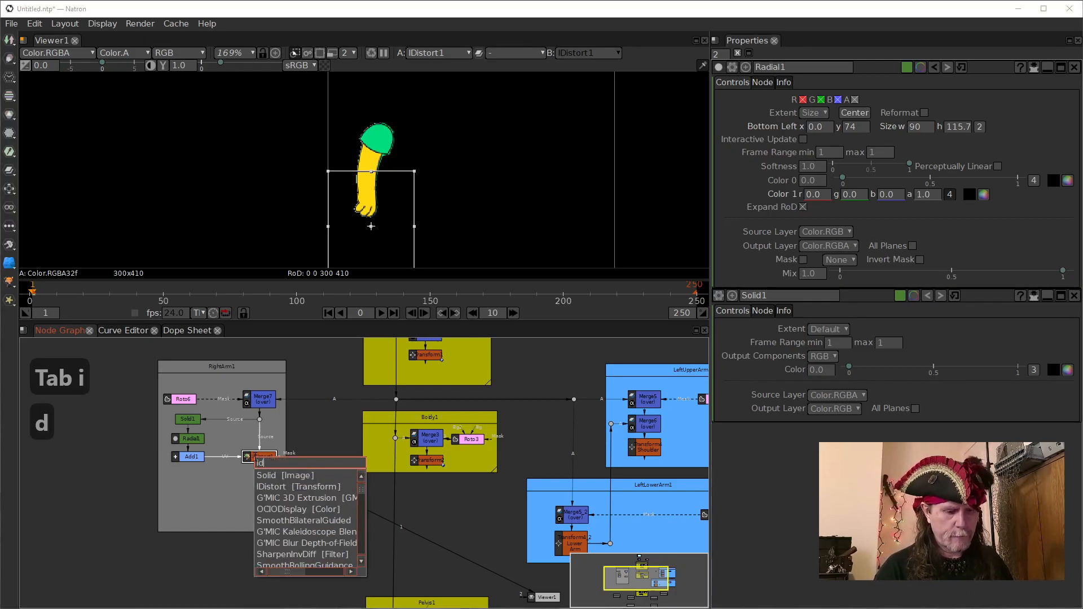
type("is")
key("Down")
key("Return")
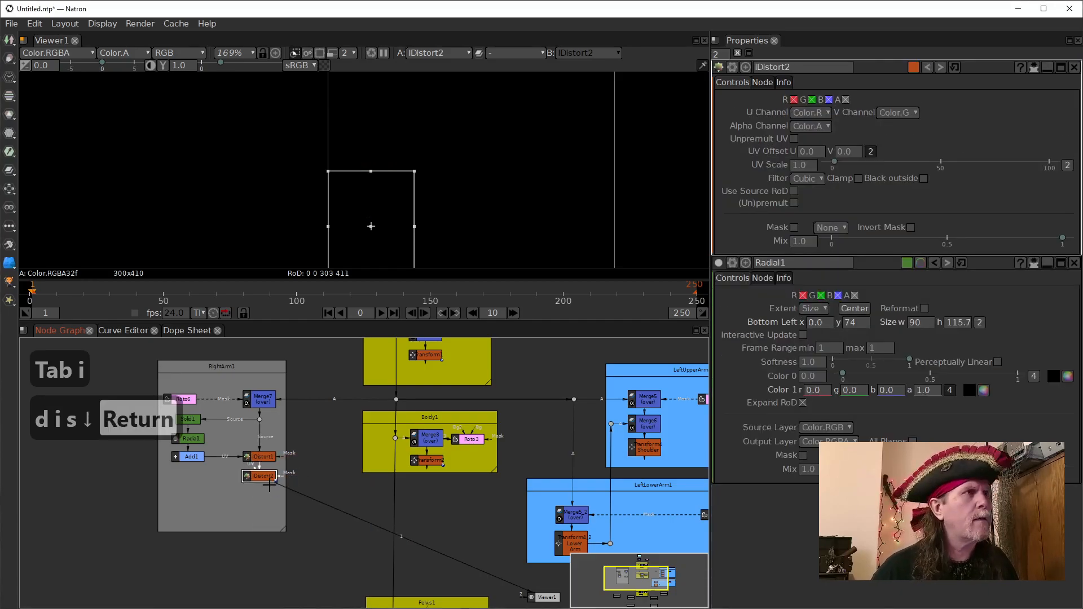
left_click_drag(257, 477, 258, 511)
- Insert a dot between the two IDistort nodes and add a Solid sourced from it, placed below the first Add node
left_click(265, 460)
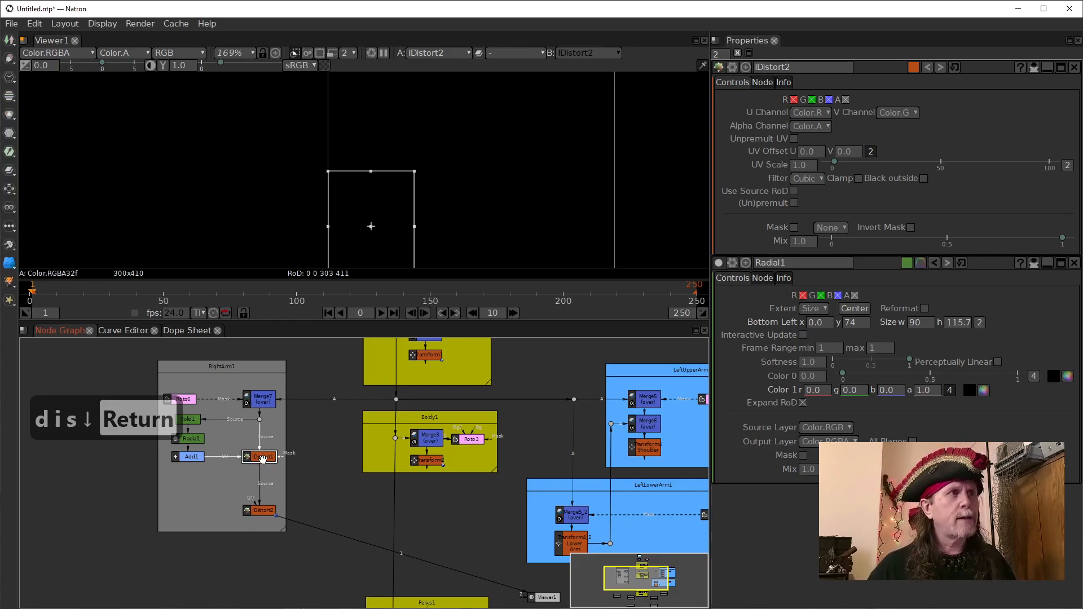
key("period")
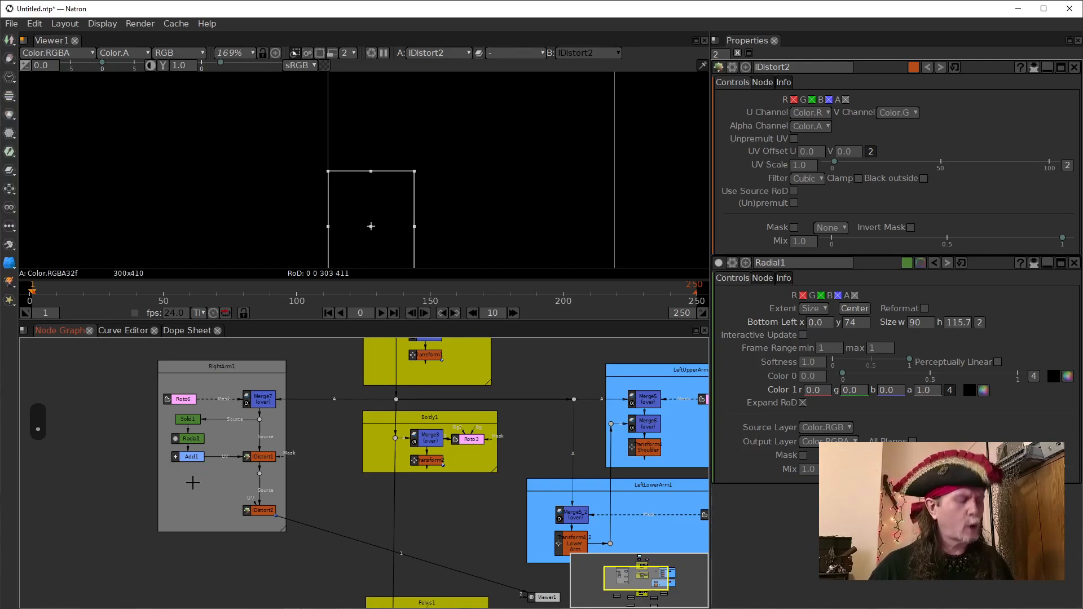
key("Tab")
type("soli")
key("Down")
key("Return")
mouse_move(207, 477)
left_mouse_down()
mouse_move(261, 479)
mouse_move(187, 483)
left_mouse_up()
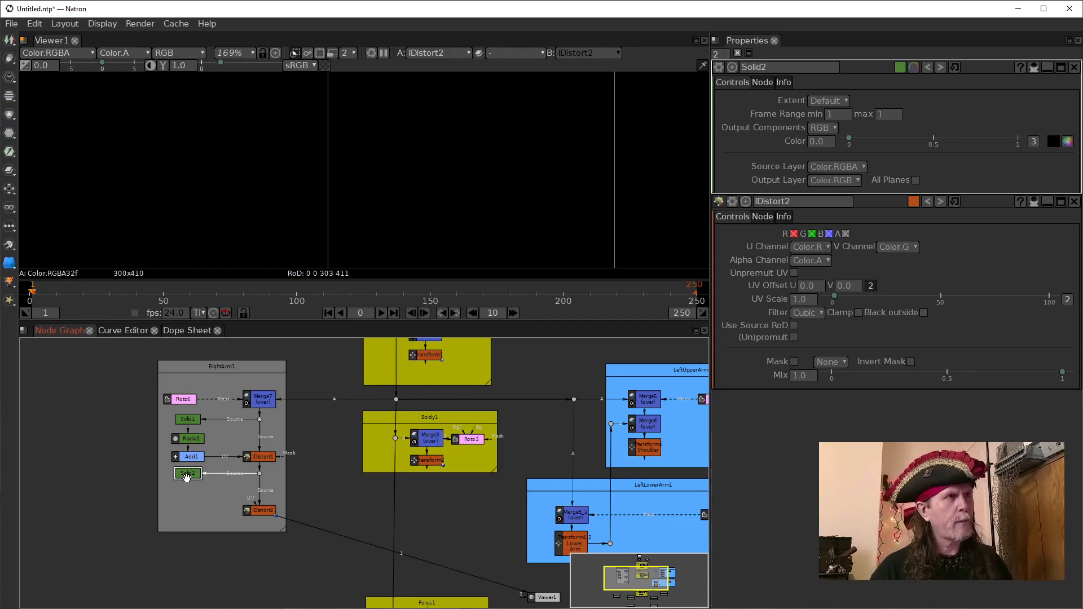
- Add a Radial node below the second Solid
key("Tab")
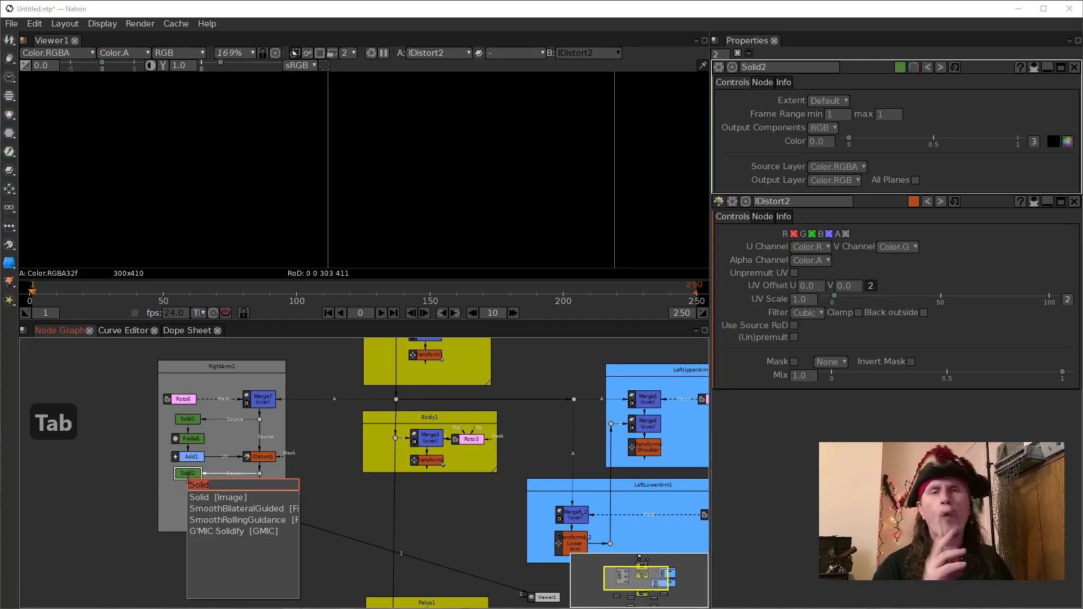
type("r")
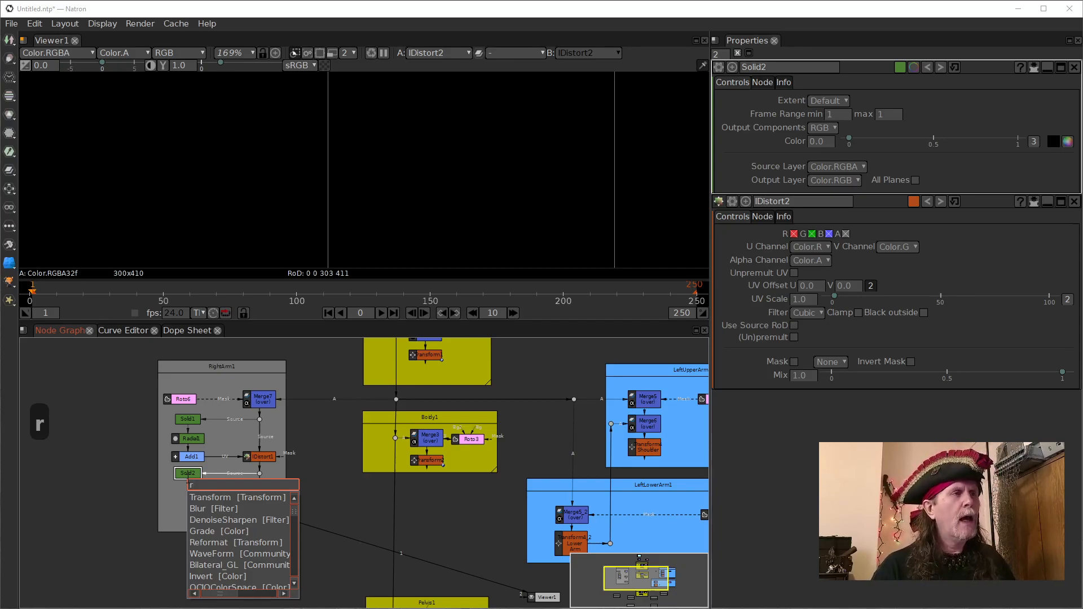
type("adi")
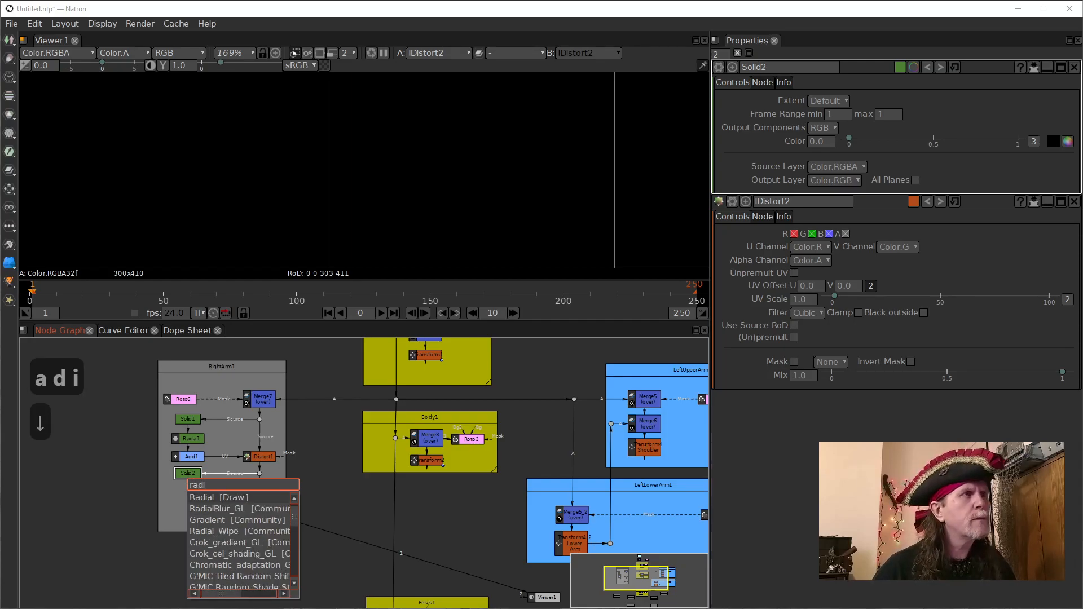
key("Return")
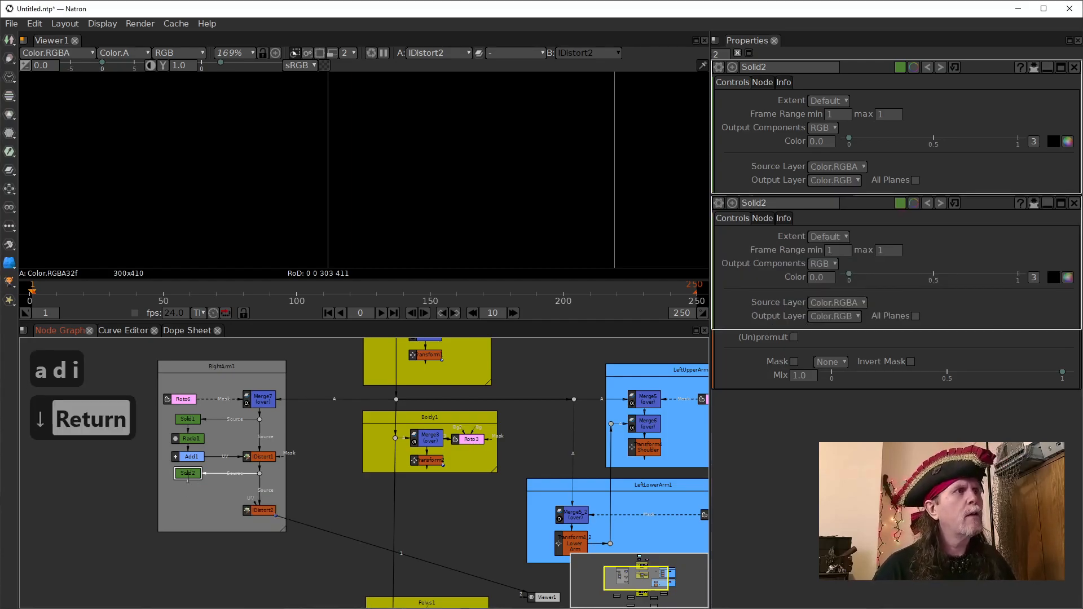
- Add an Add node below the second Radial and connect the second IDistort's UV input to it
key("Tab")
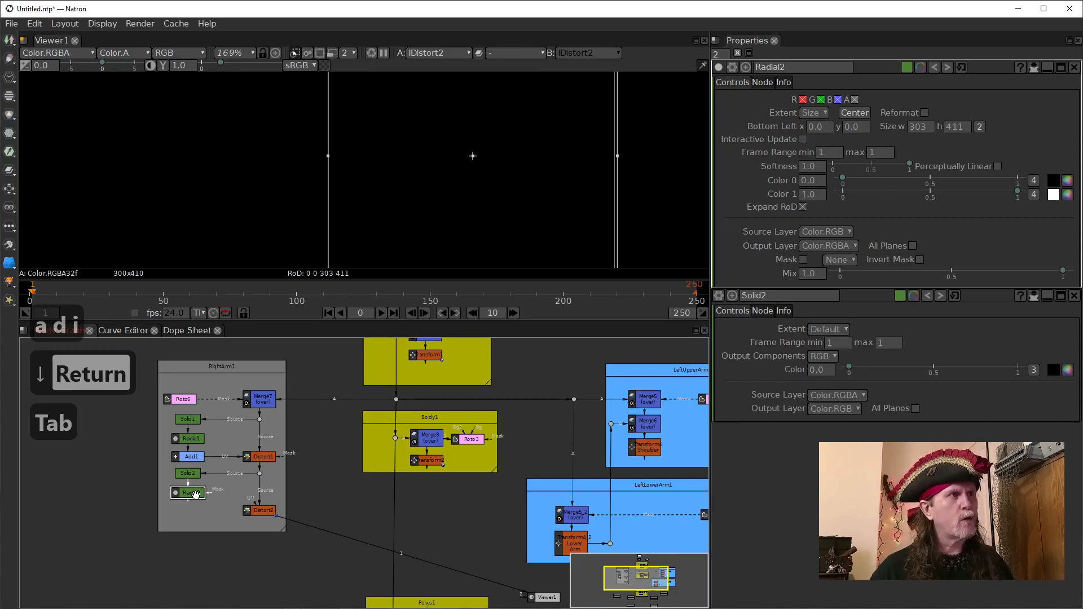
type("add")
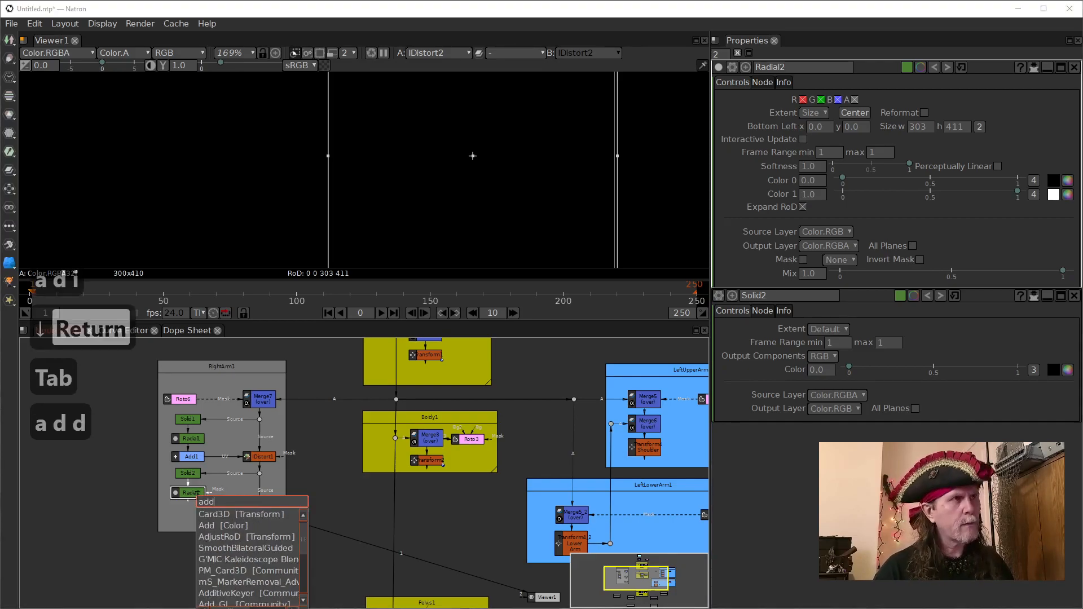
key("Down")
key("Down")
key("Return")
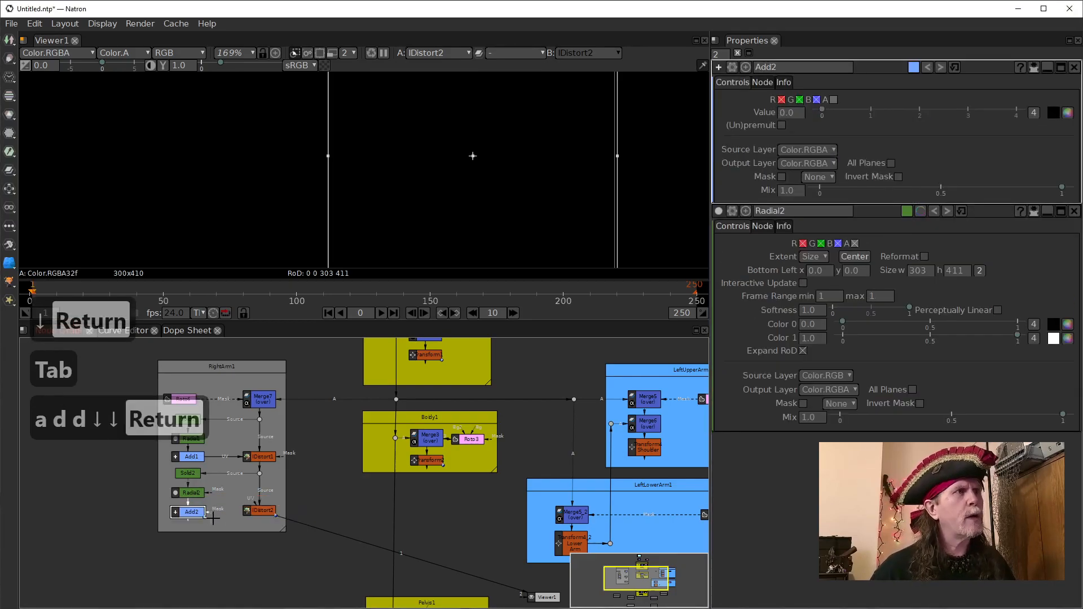
left_click_drag(252, 502, 181, 512)
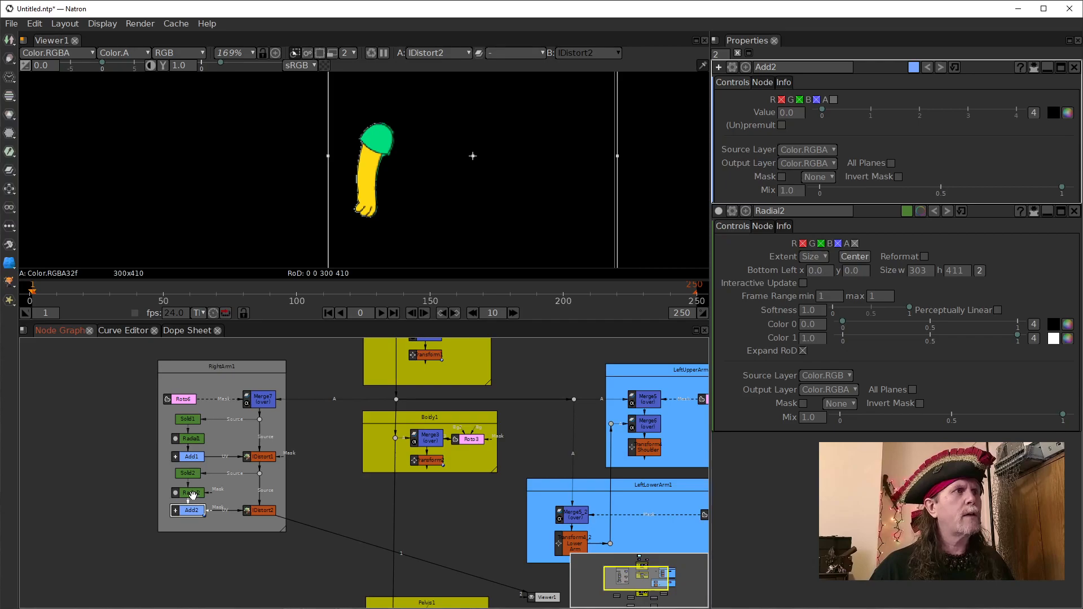
- Resize the second Radial around the hand and forearm to about 85 by 57, with its bottom-left corner at x 0, y 119
left_click(191, 493)
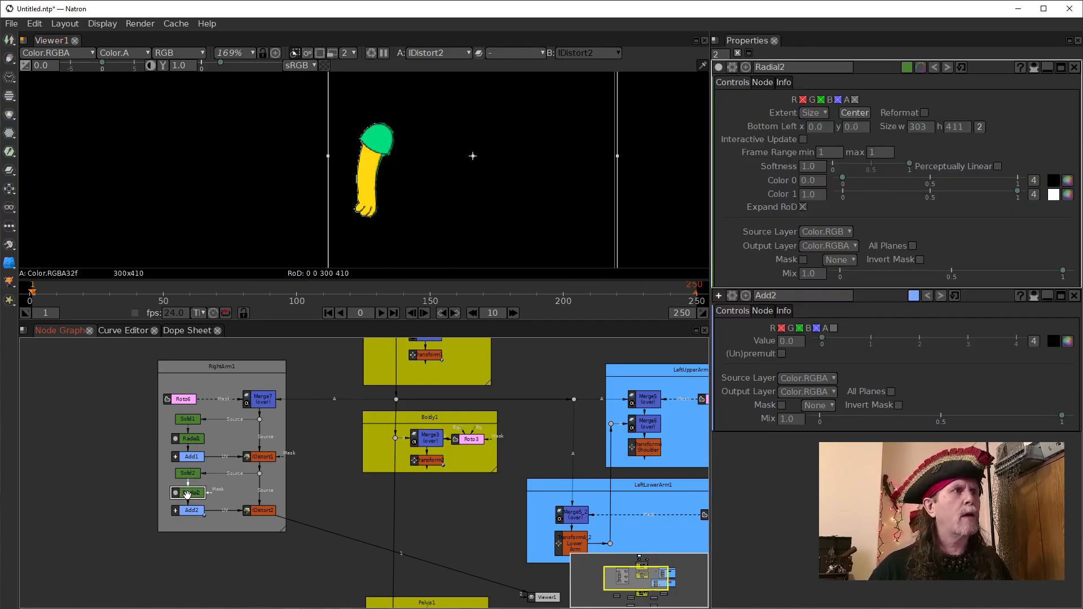
scroll(564, 218, "down", 6)
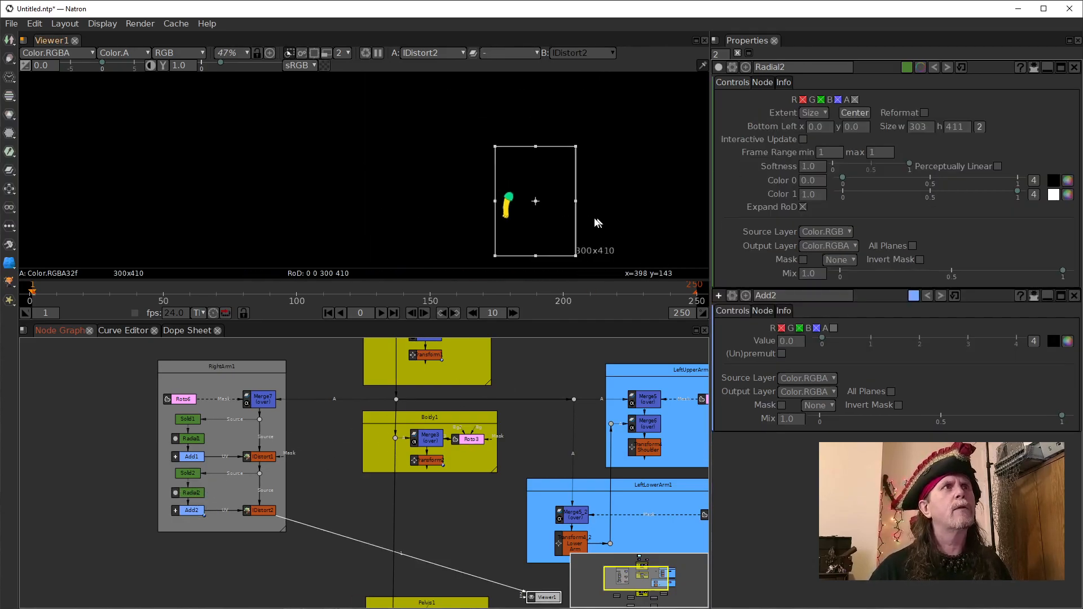
left_click_drag(528, 250, 471, 219)
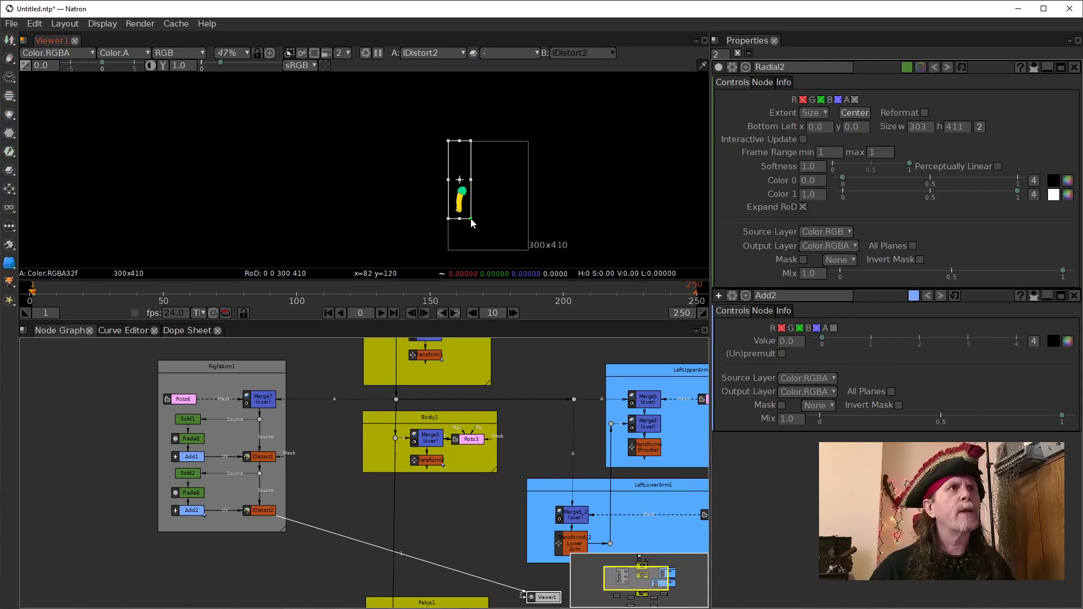
left_click_drag(460, 144, 460, 203)
scroll(478, 221, "up", 5)
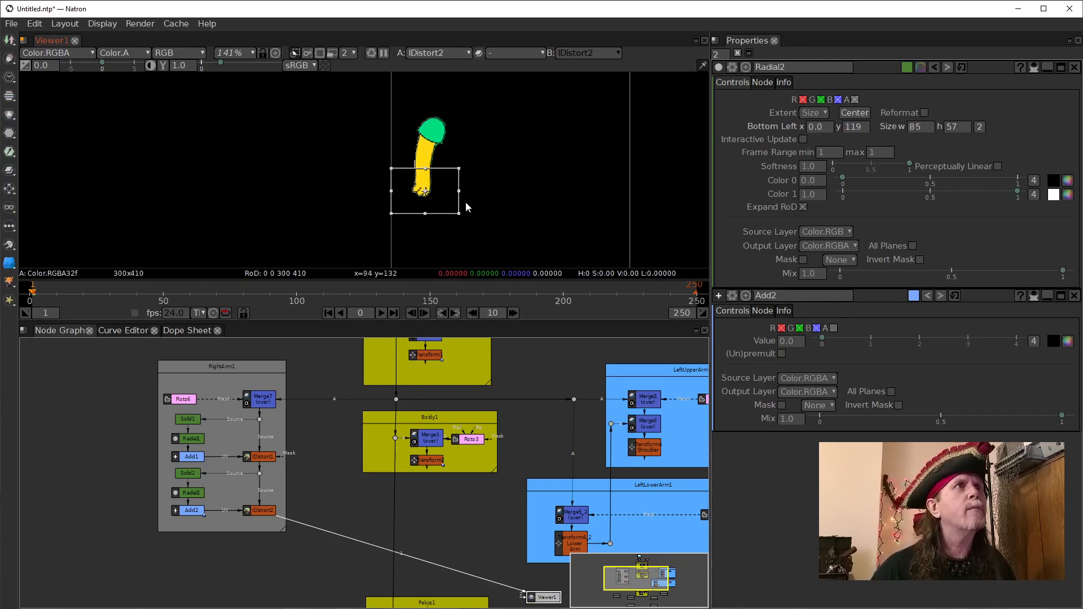
- Resize the second Radial around the hand and forearm to about 119 by 57, with its bottom-left corner at about x 0, y 126
scroll(457, 208, "up", 2)
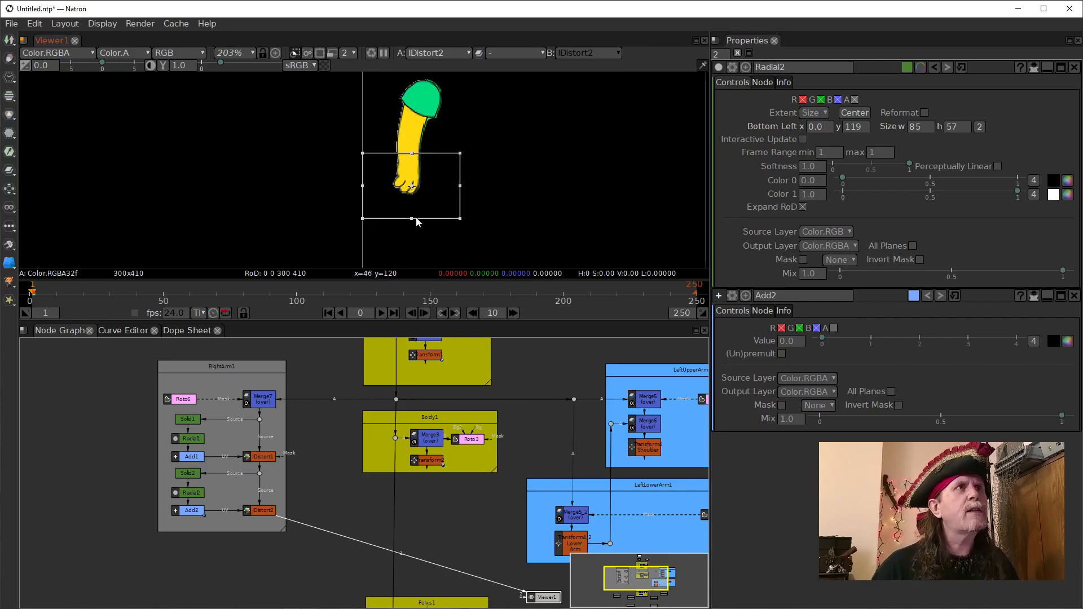
left_click_drag(414, 221, 413, 219)
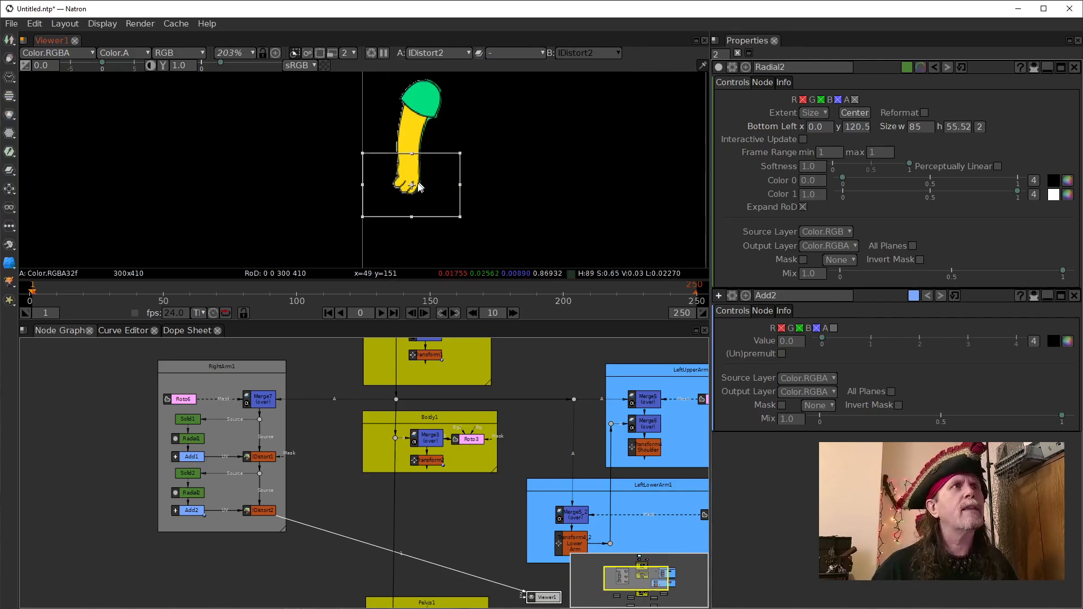
left_click_drag(461, 191, 489, 182)
left_click_drag(427, 152, 429, 146)
left_click_drag(492, 185, 500, 186)
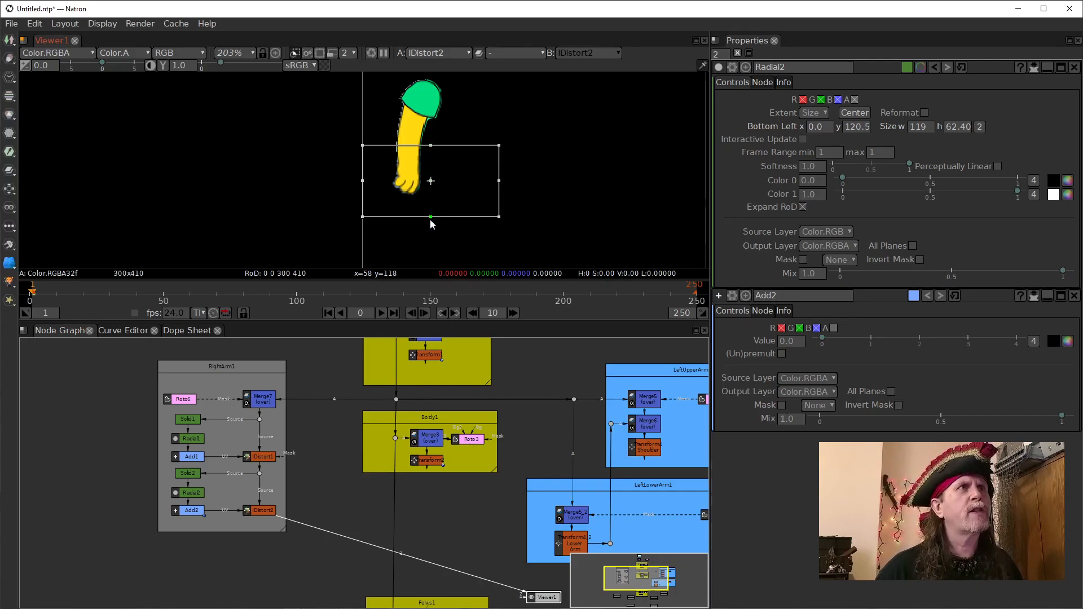
left_click_drag(430, 219, 431, 211)
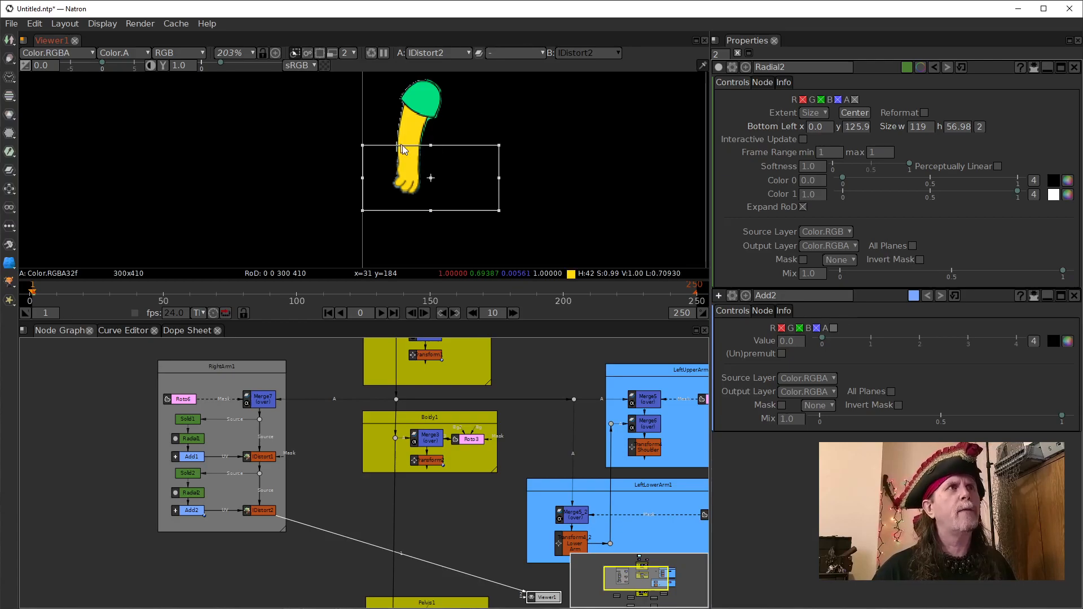
- Set the second Radial's Color 1 to red, green and blue 0 with alpha 1, and compare it with the first Radial's settings
left_click(192, 514)
left_click(190, 495)
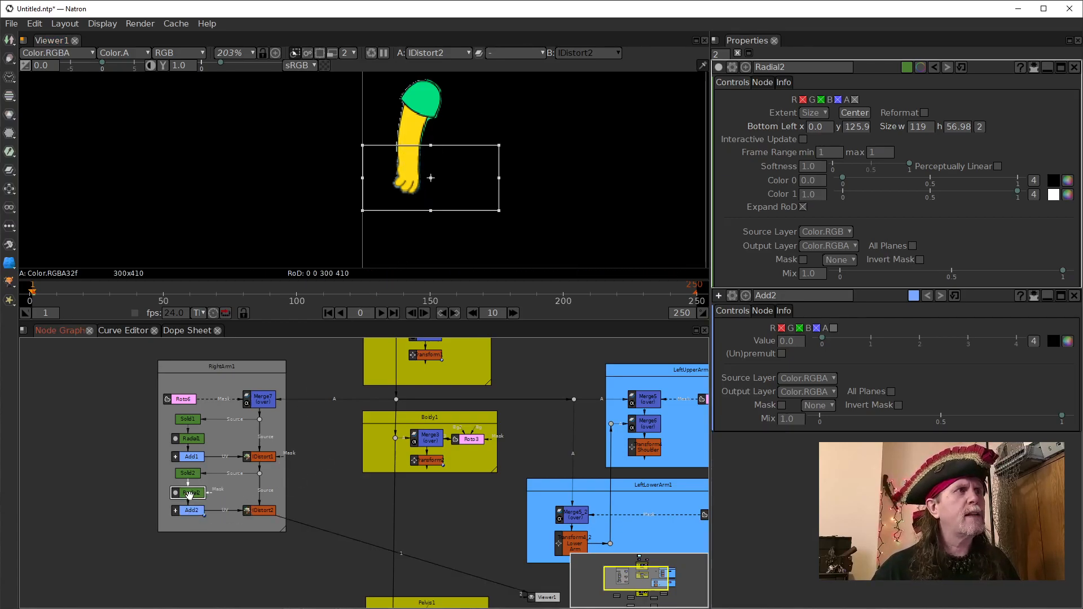
left_click_drag(818, 195, 804, 197)
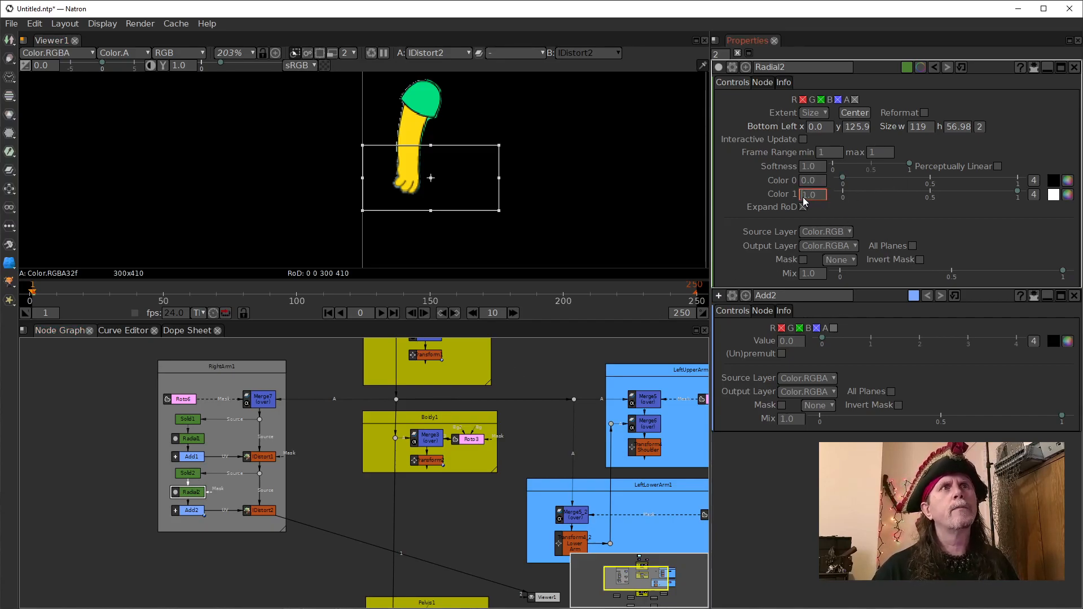
type("0")
key("Return")
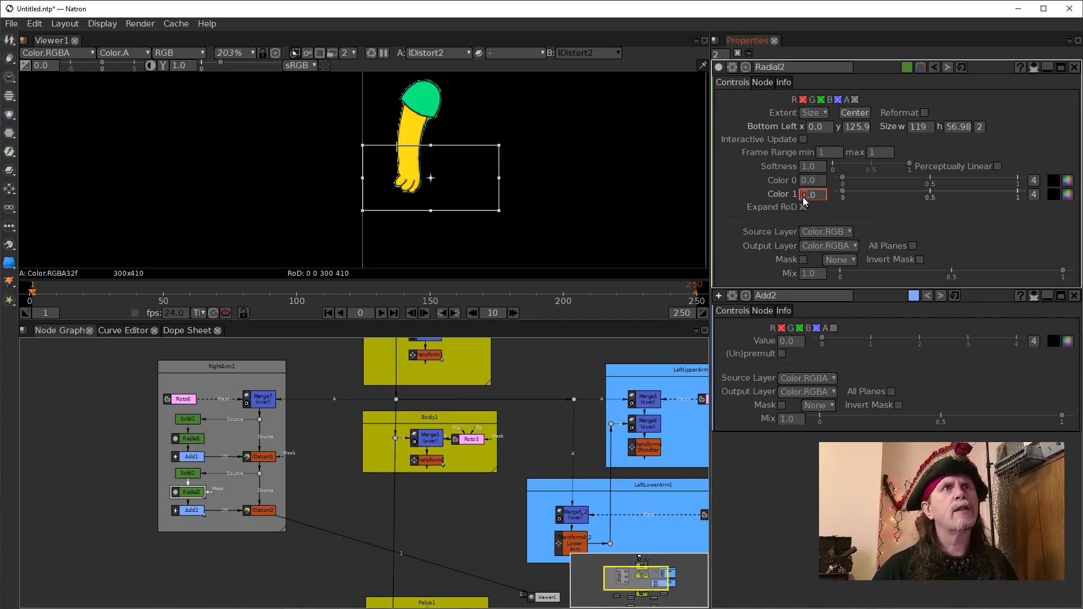
left_click(1033, 195)
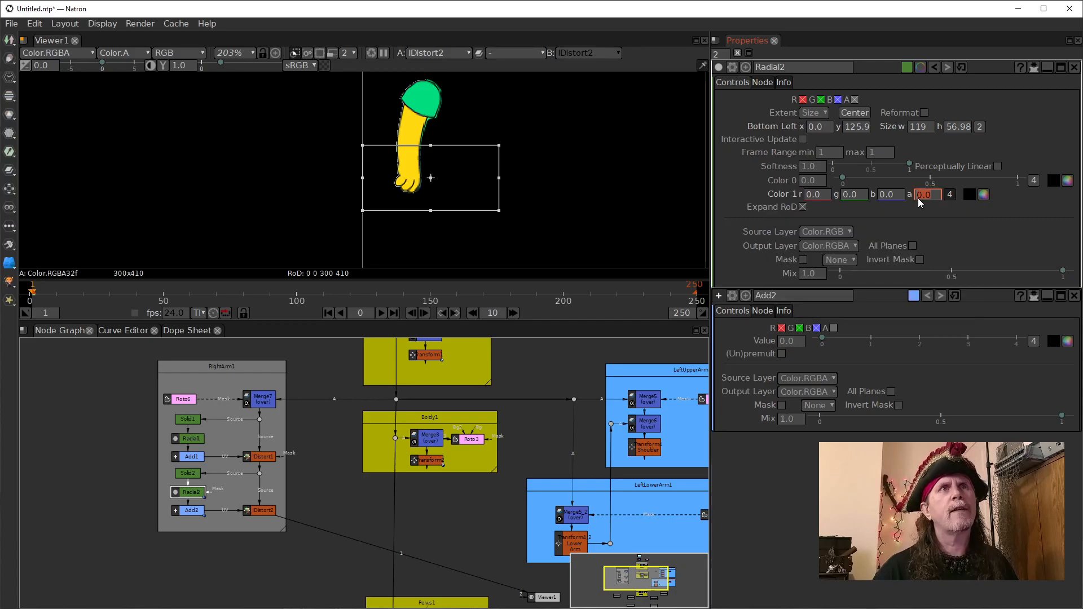
scroll(918, 198, "up", 1)
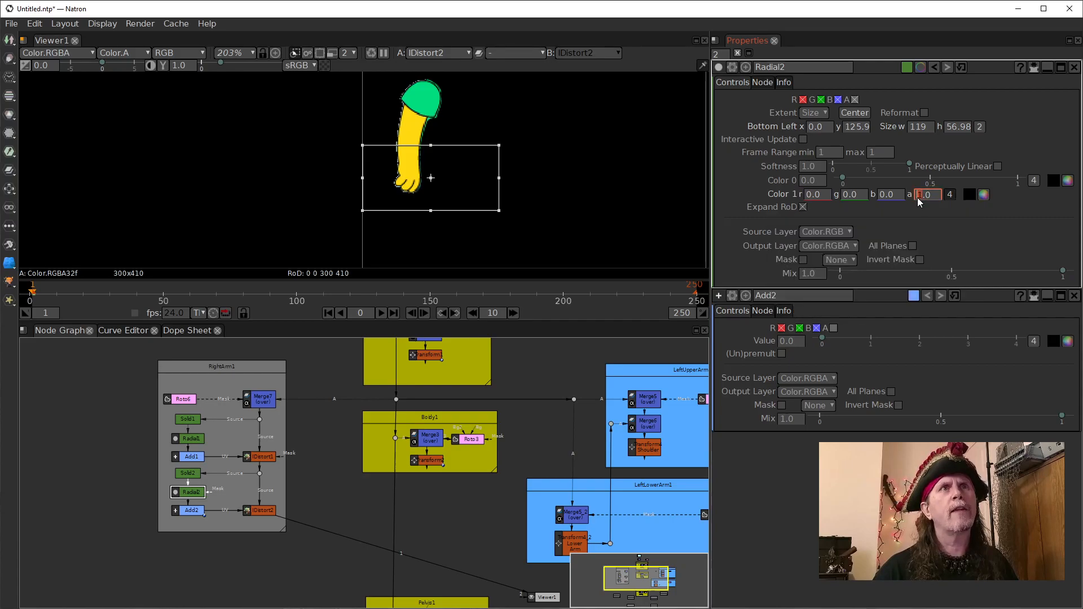
double_click(191, 439)
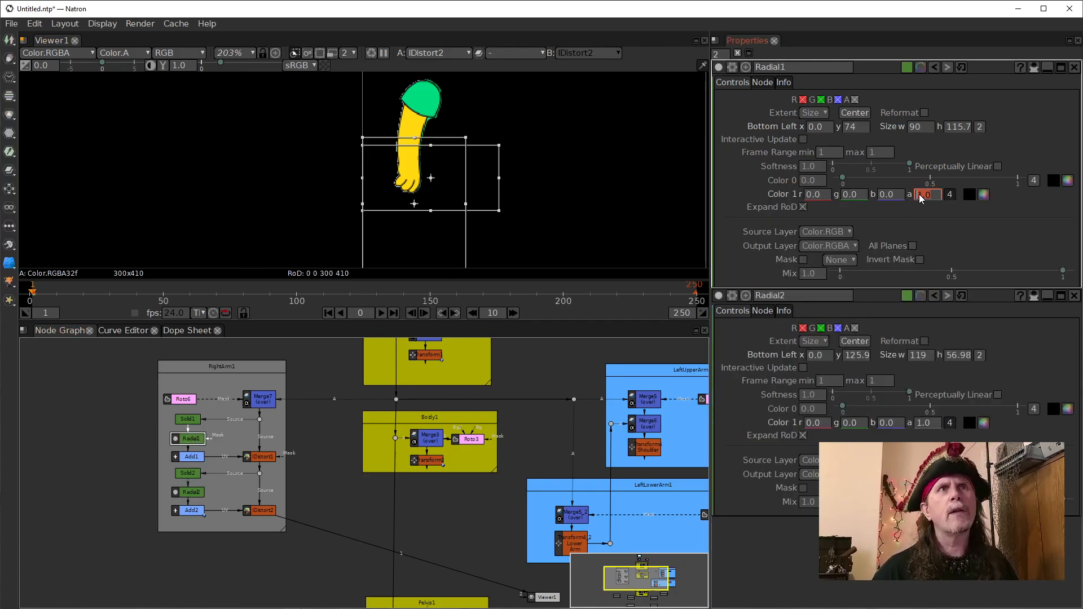
double_click(191, 492)
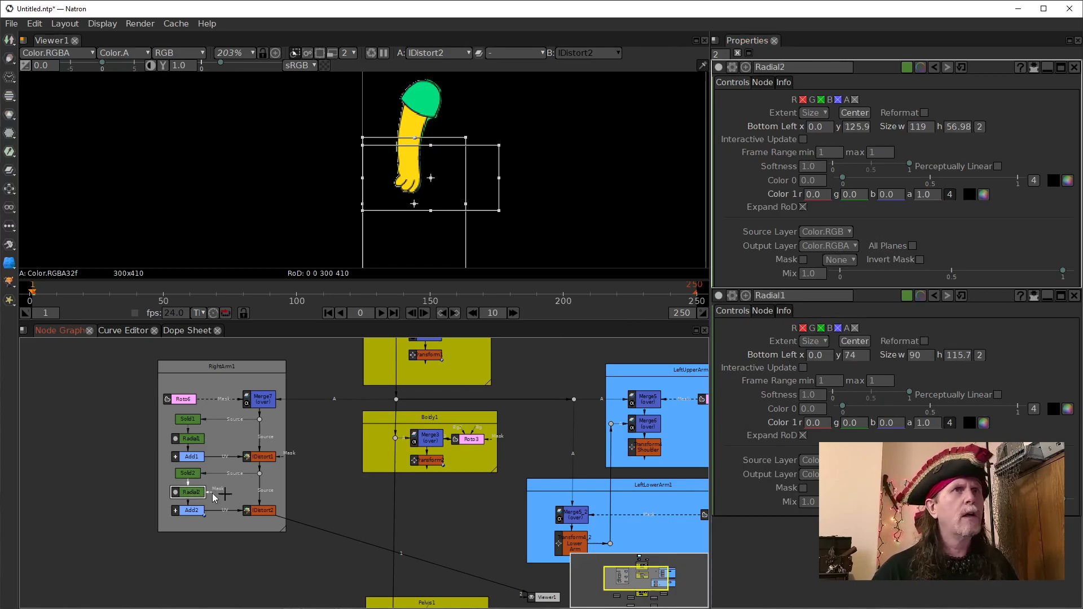
- Set the second Add node's value to 0.5
left_click(195, 512)
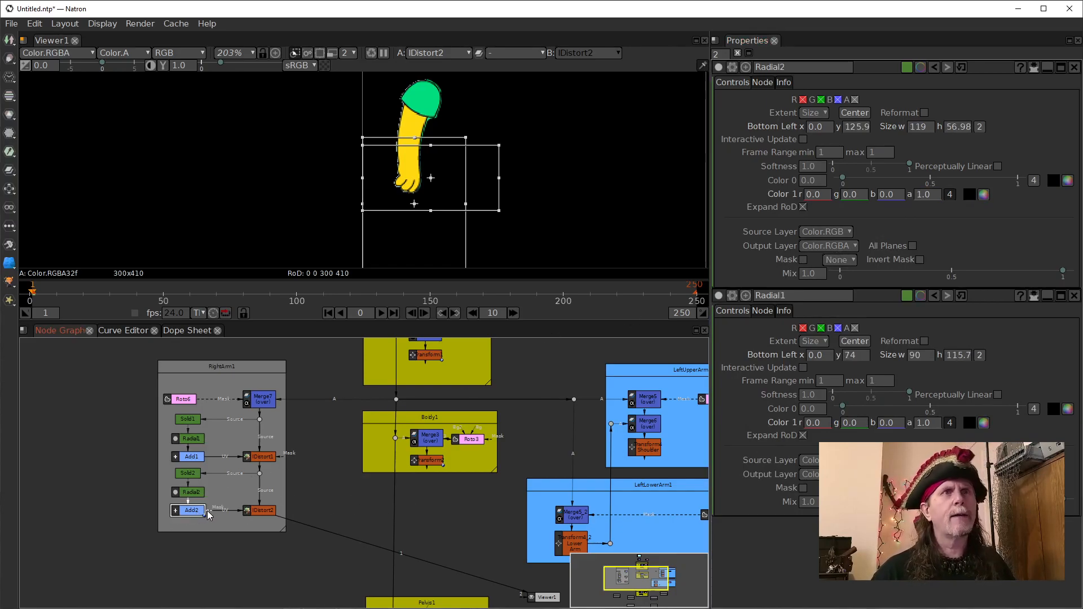
double_click(196, 515)
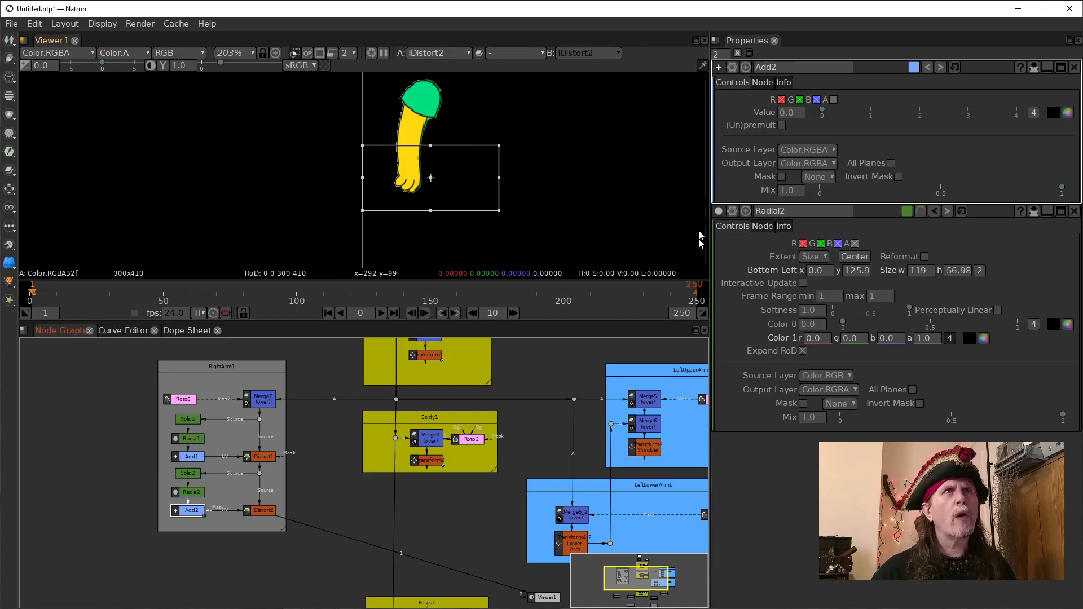
scroll(790, 115, "up", 5)
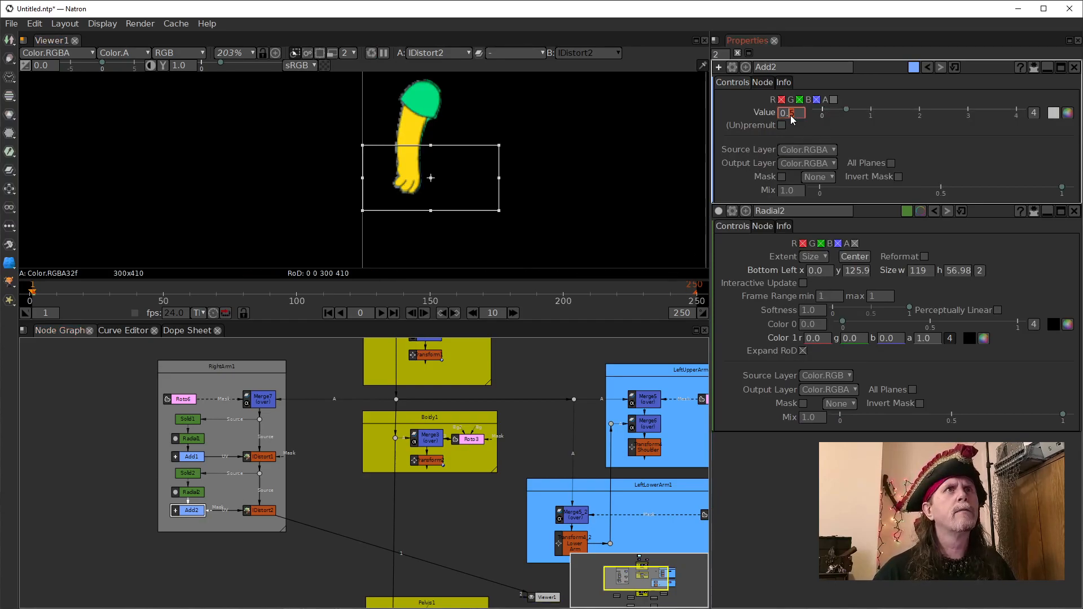
- Set the second IDistort's UV Offset to 0.5 for both U and V, and its UV Scale to 100
double_click(261, 510)
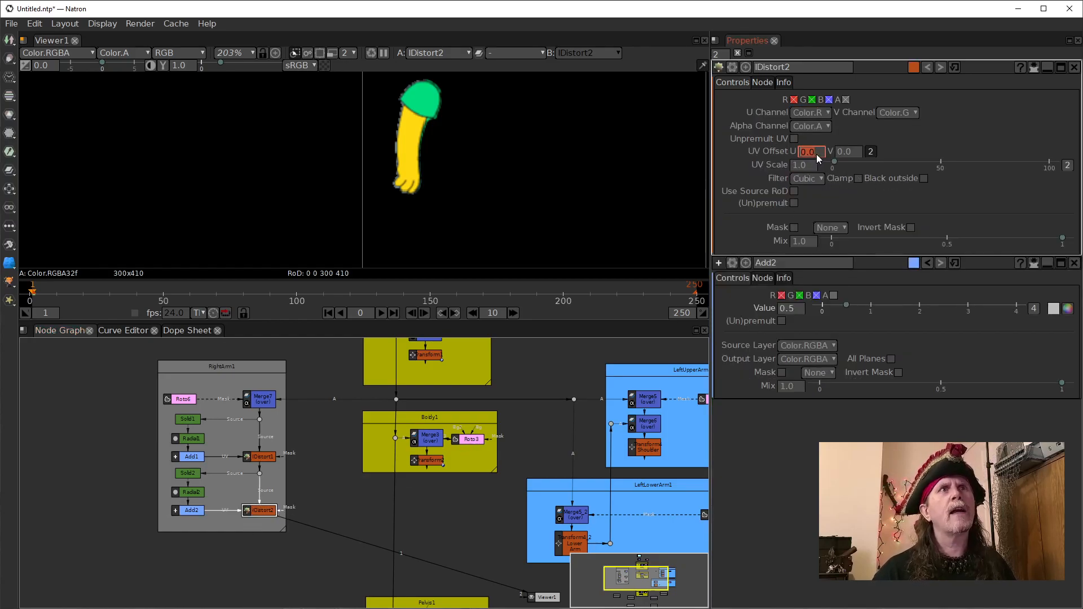
left_click_drag(812, 152, 845, 153)
type("5")
key("Return")
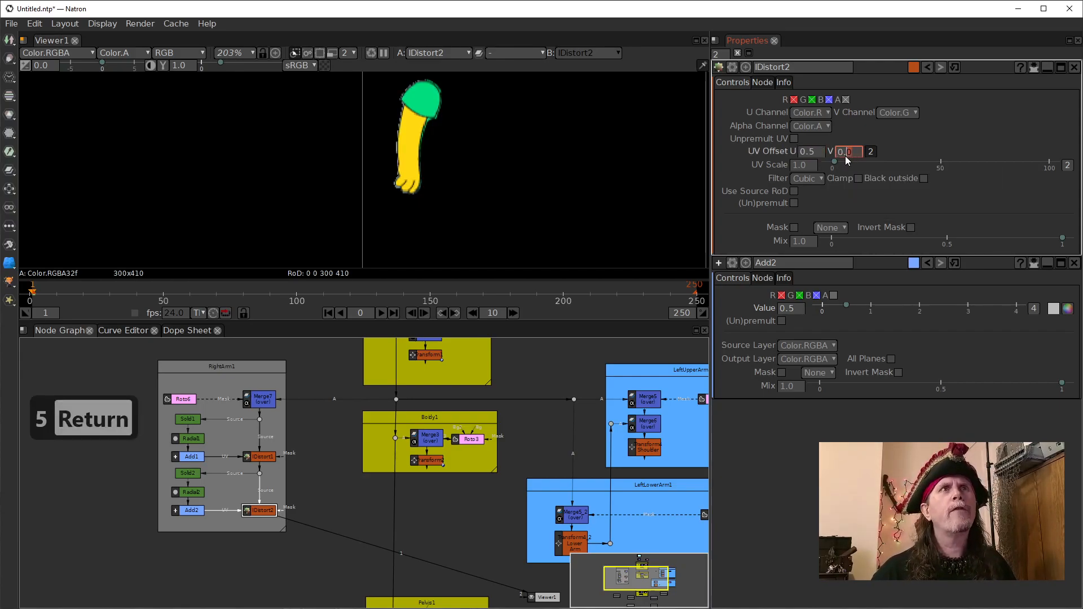
type("5")
key("Return")
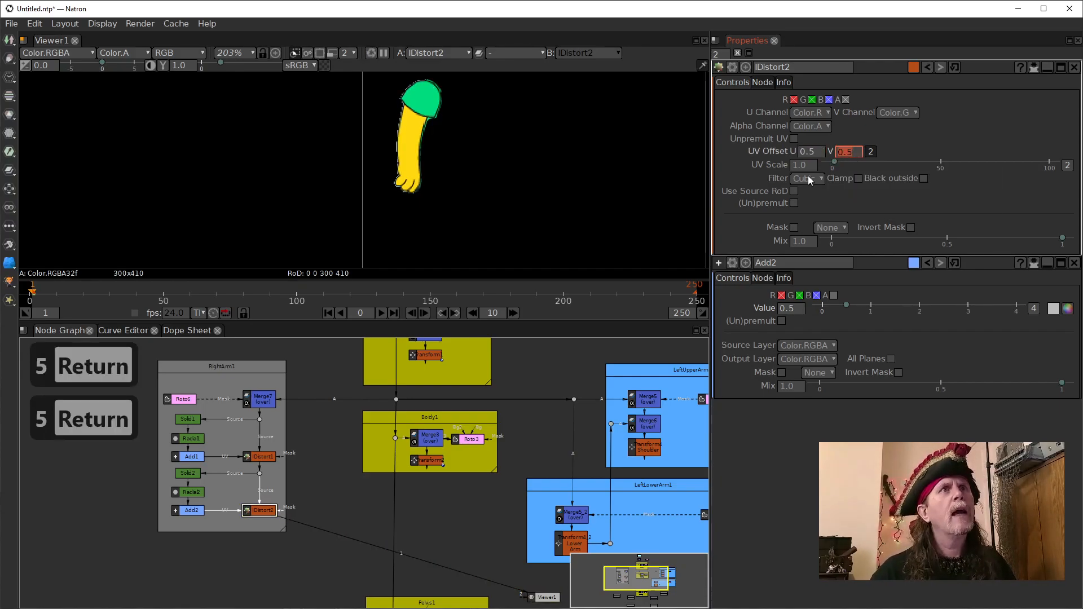
double_click(807, 166)
type("100")
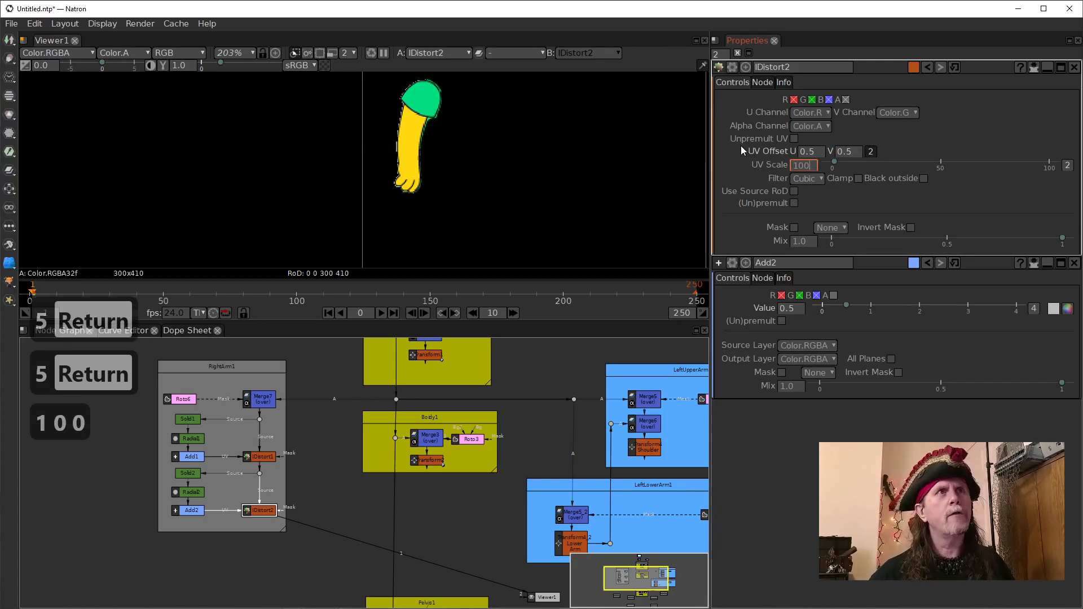
key("Return")
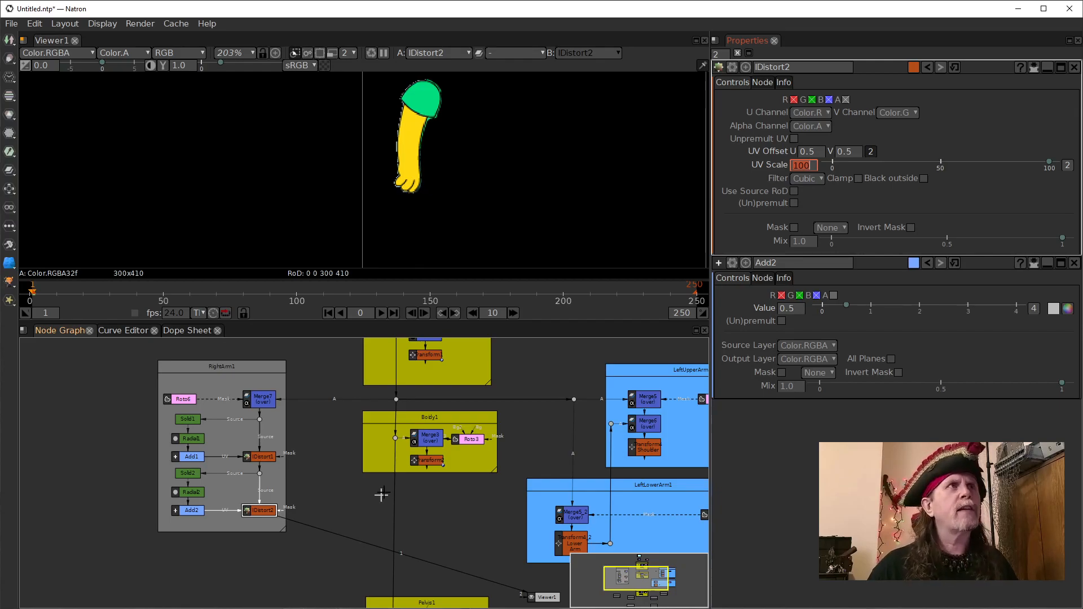
- Try positive and negative red values in the second Radial's Color 1 to bend the forearm, settling on -0.2
left_click(195, 496)
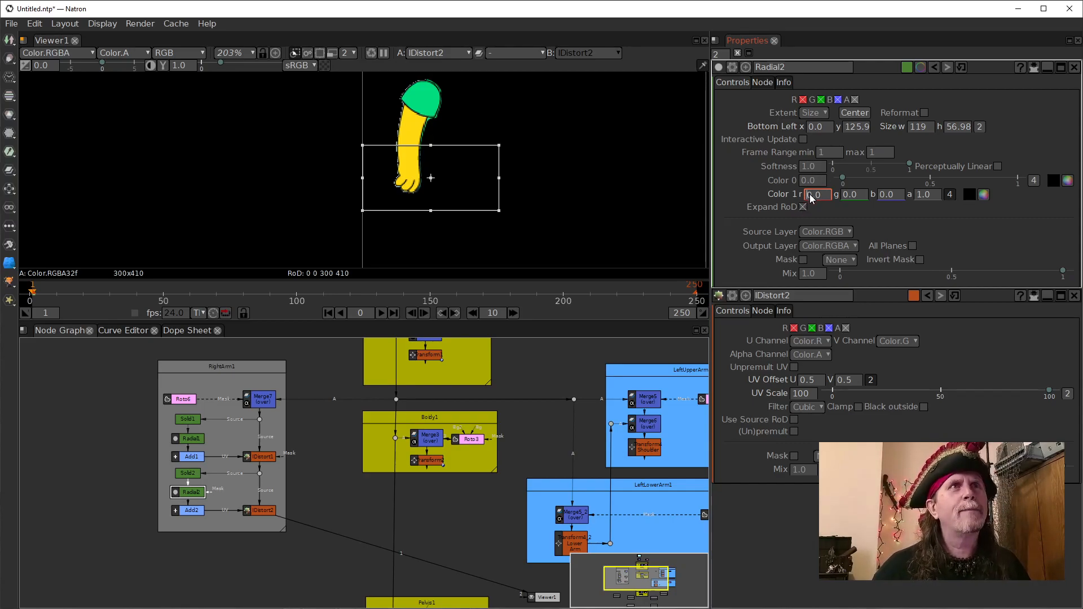
scroll(817, 198, "up", 1)
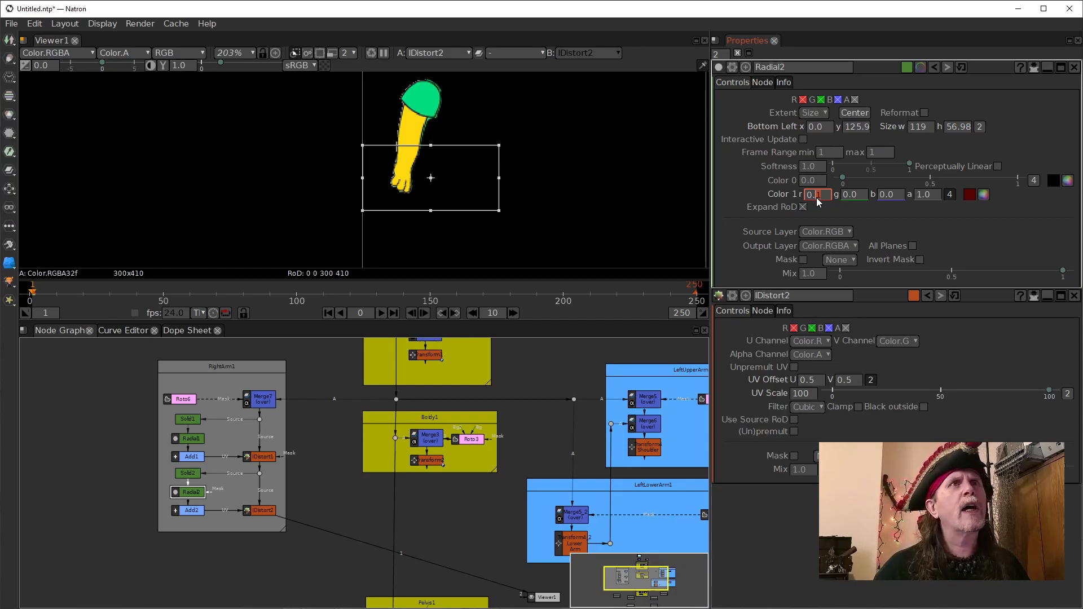
scroll(817, 197, "down", 2)
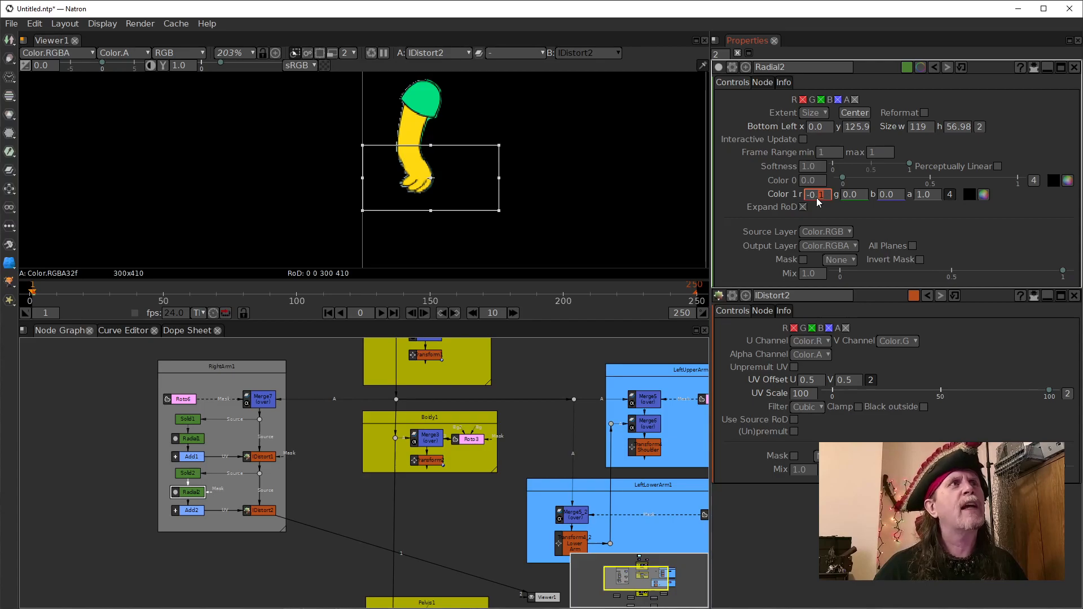
scroll(817, 197, "down", 1)
scroll(817, 198, "up", 1)
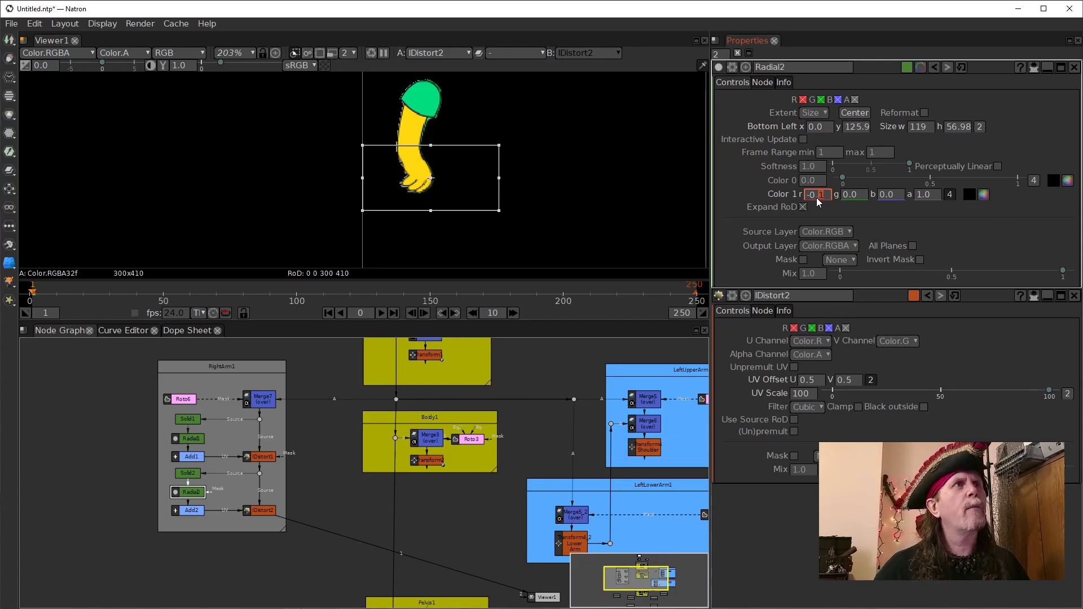
scroll(817, 197, "down", 1)
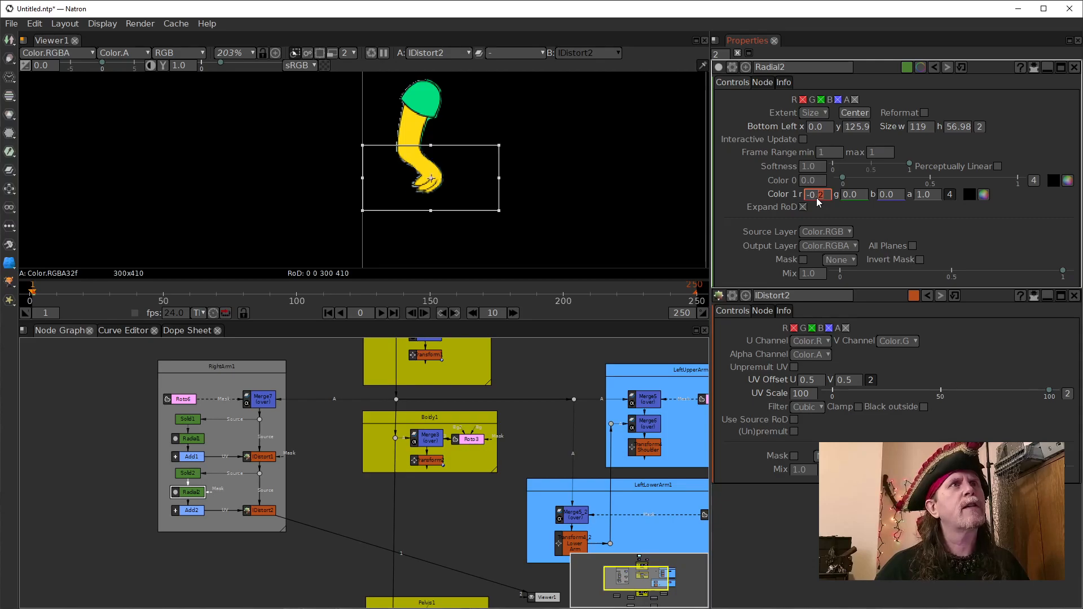
scroll(817, 198, "up", 1)
scroll(817, 198, "down", 1)
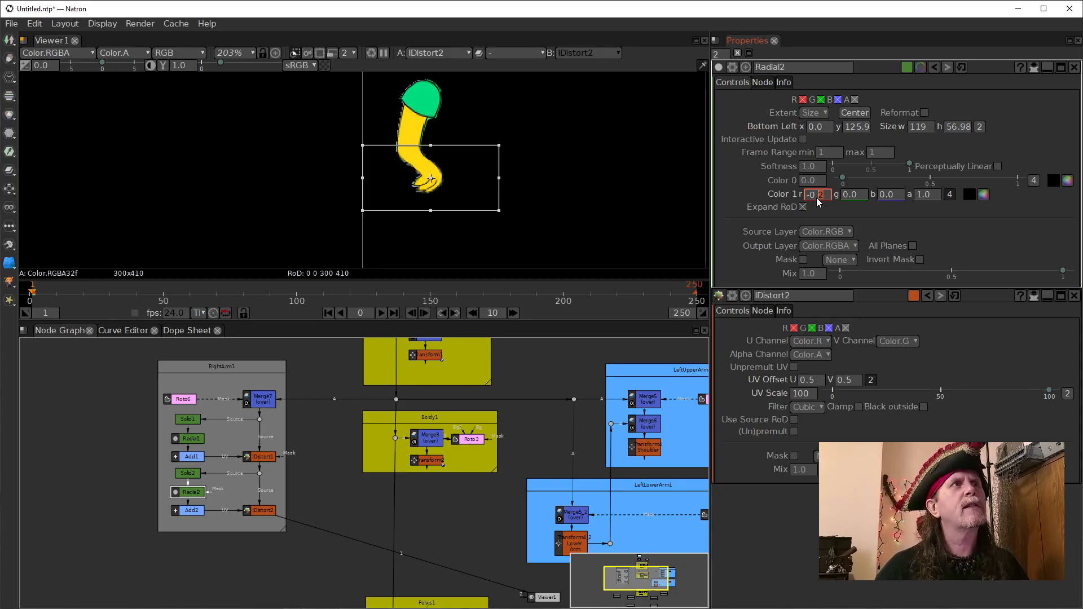
scroll(817, 198, "up", 1)
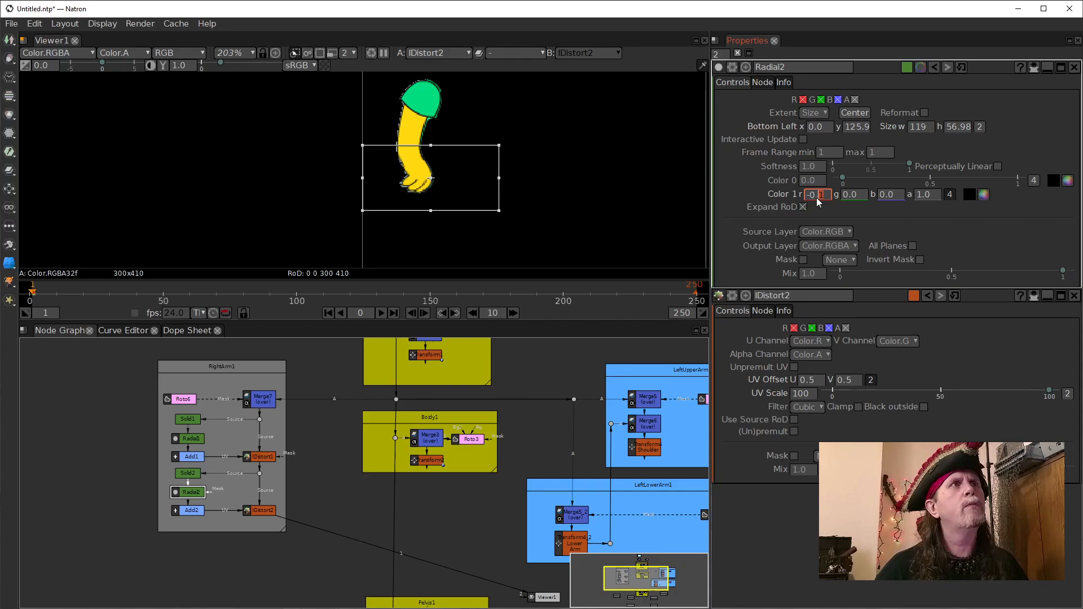
scroll(817, 197, "down", 1)
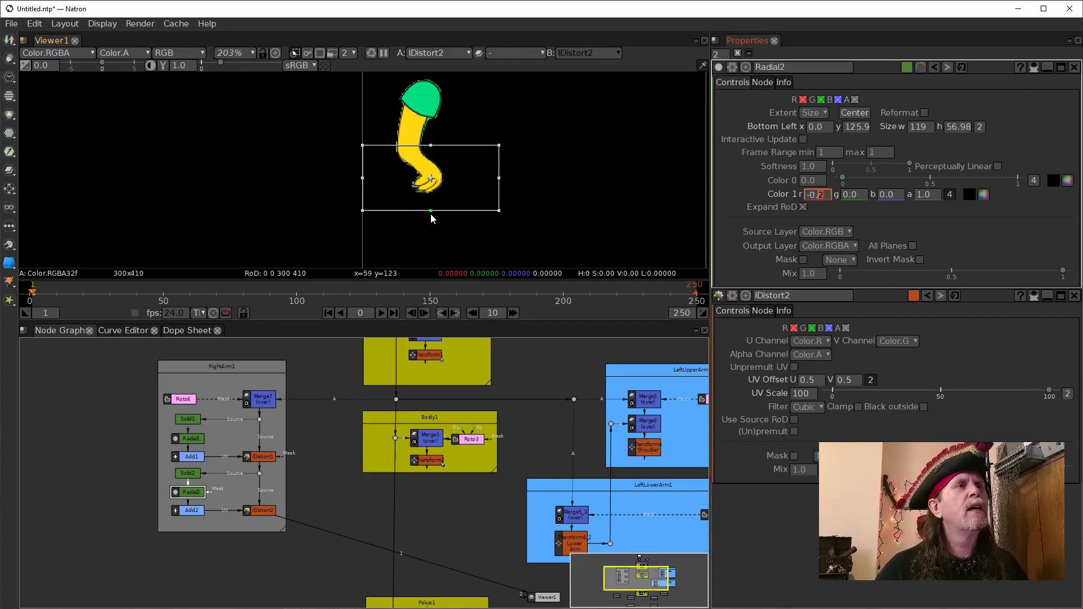
- Enlarge the second Radial vertically to about 119 by 88, with its bottom edge at about y 102, to smooth the forearm bend
left_click_drag(431, 213, 431, 219)
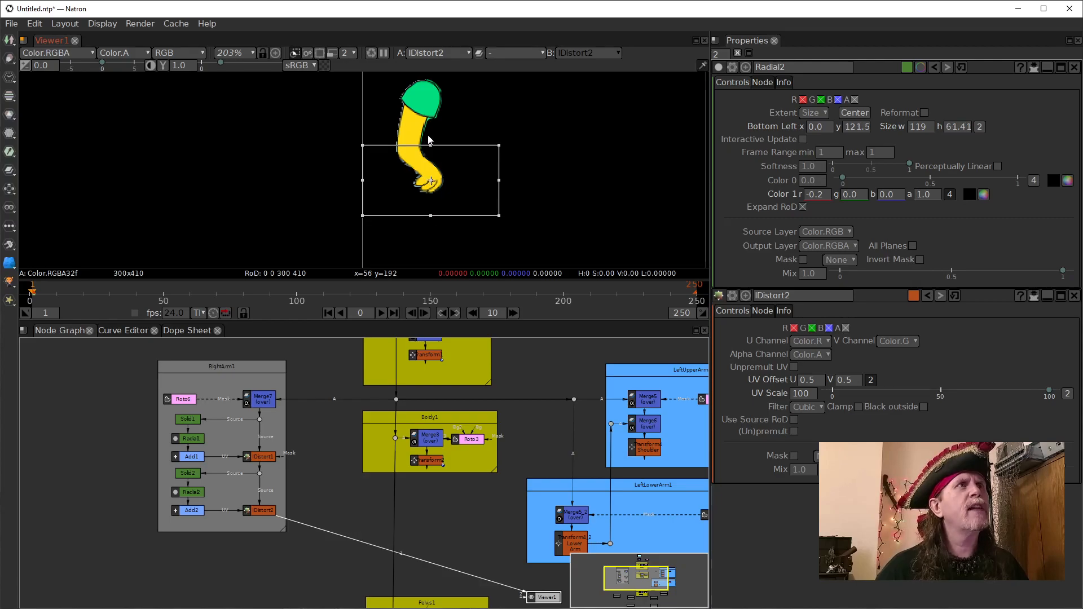
left_click_drag(430, 148, 431, 144)
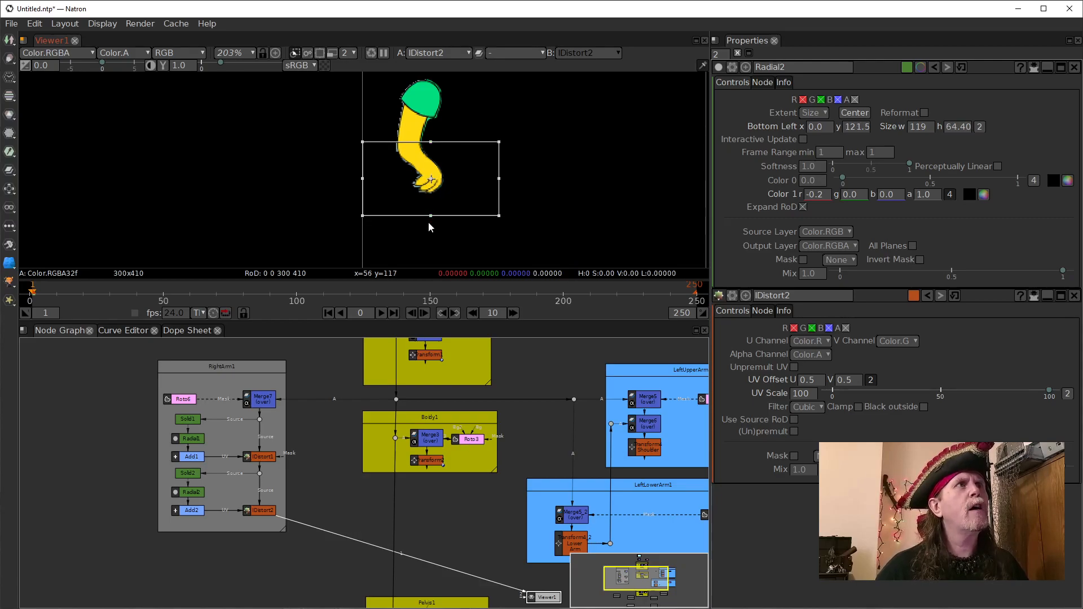
left_click_drag(430, 141, 431, 144)
left_click_drag(433, 219, 432, 236)
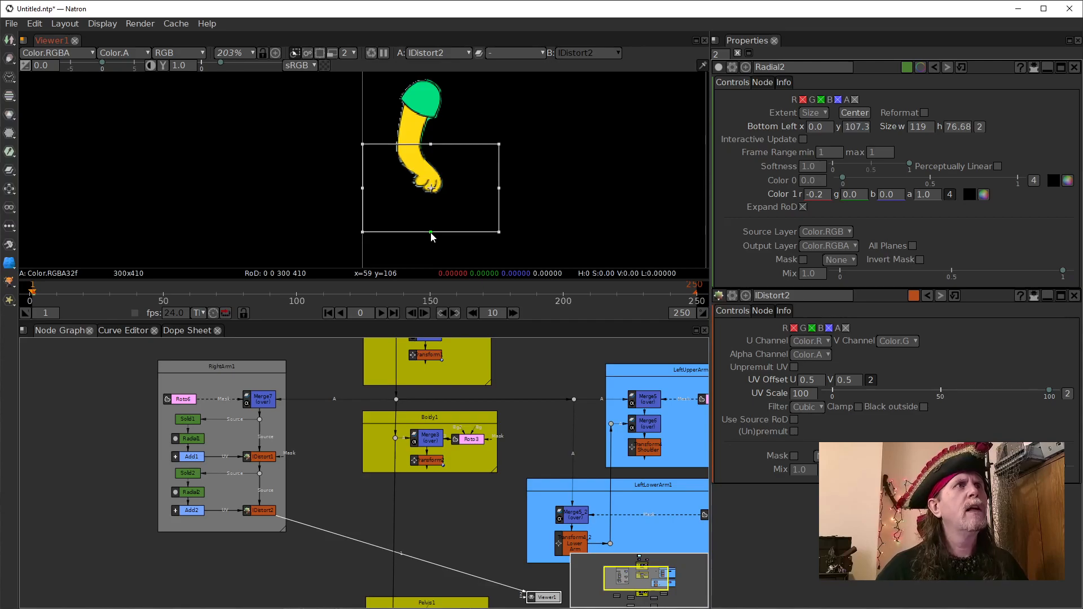
left_click_drag(432, 146, 431, 143)
left_click_drag(431, 233, 431, 237)
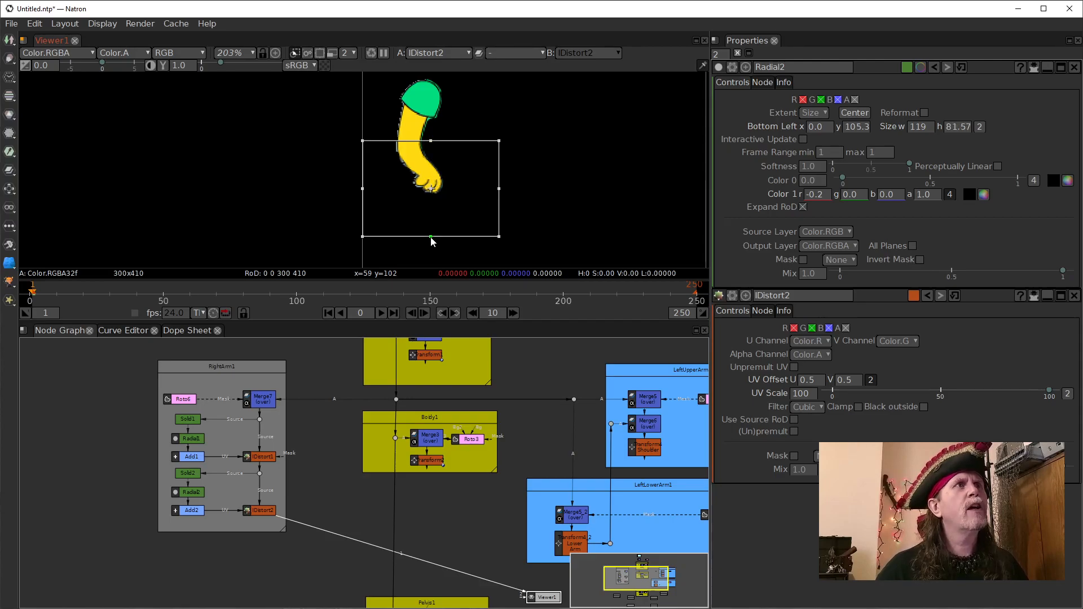
left_click_drag(430, 140, 430, 135)
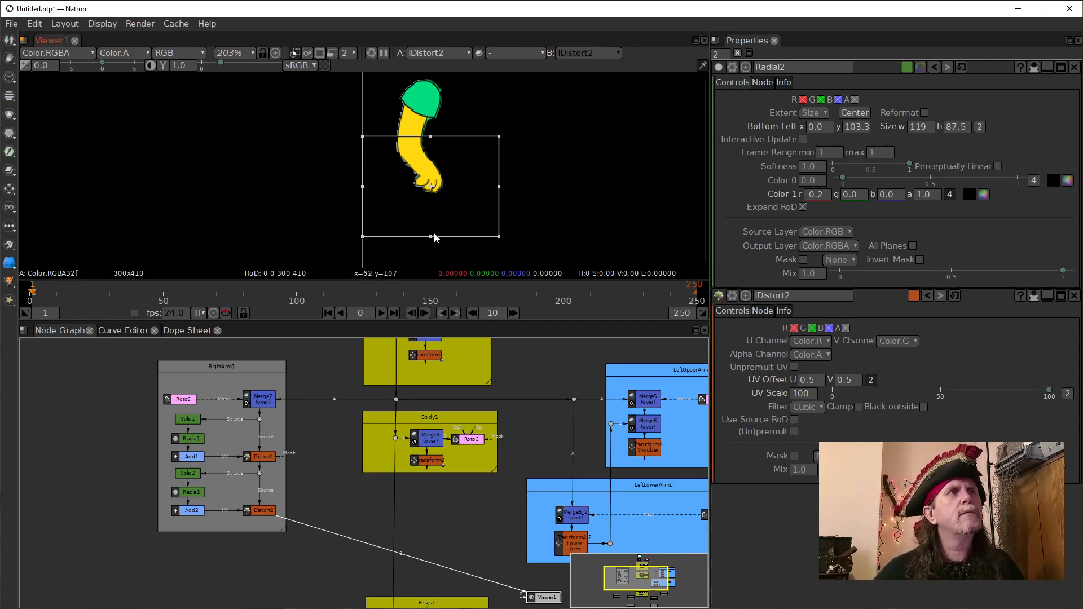
left_click_drag(431, 237, 431, 238)
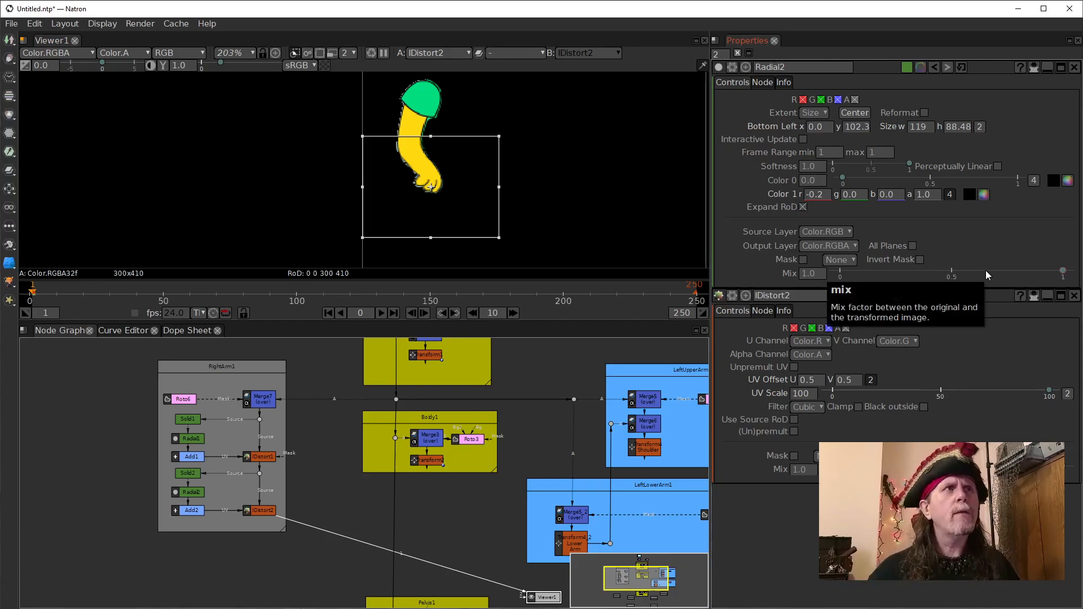
- Preview the forearm bend by sweeping the second Radial's Mix down to 0 and back to 1
left_click(1063, 275)
left_click_drag(1063, 277, 821, 279)
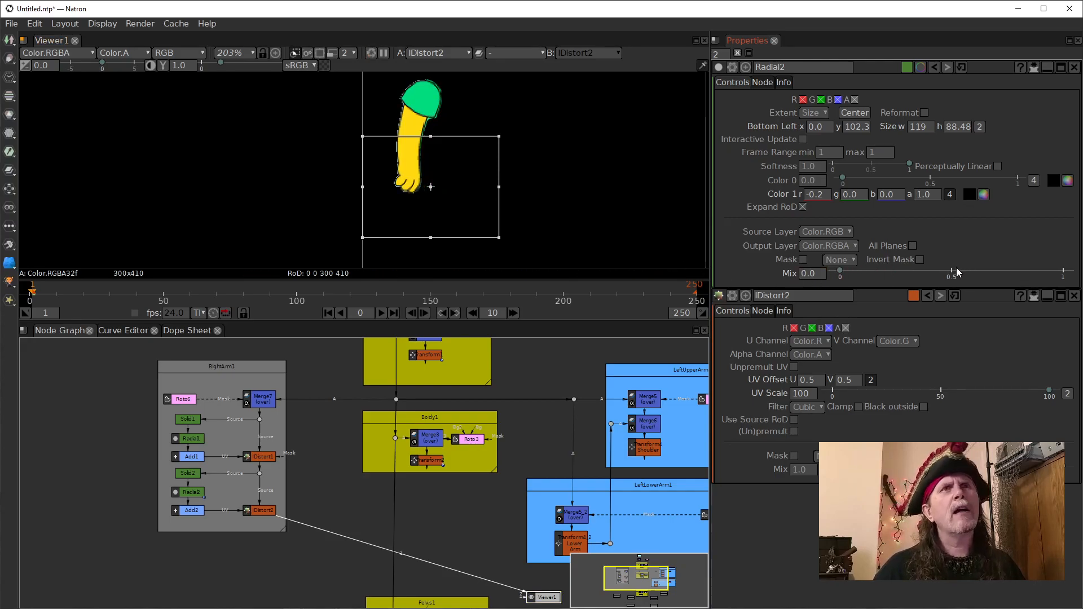
left_click_drag(841, 272, 1070, 271)
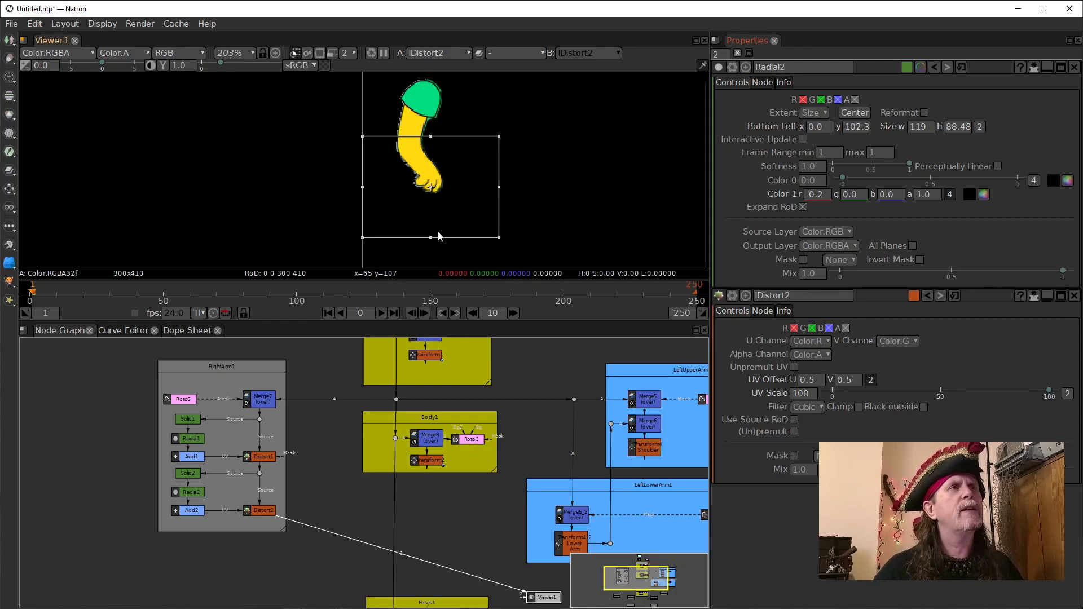
- Reshape the second Radial around the hand to about 127 by 87, with its bottom edge at about y 107
left_click_drag(499, 187, 509, 187)
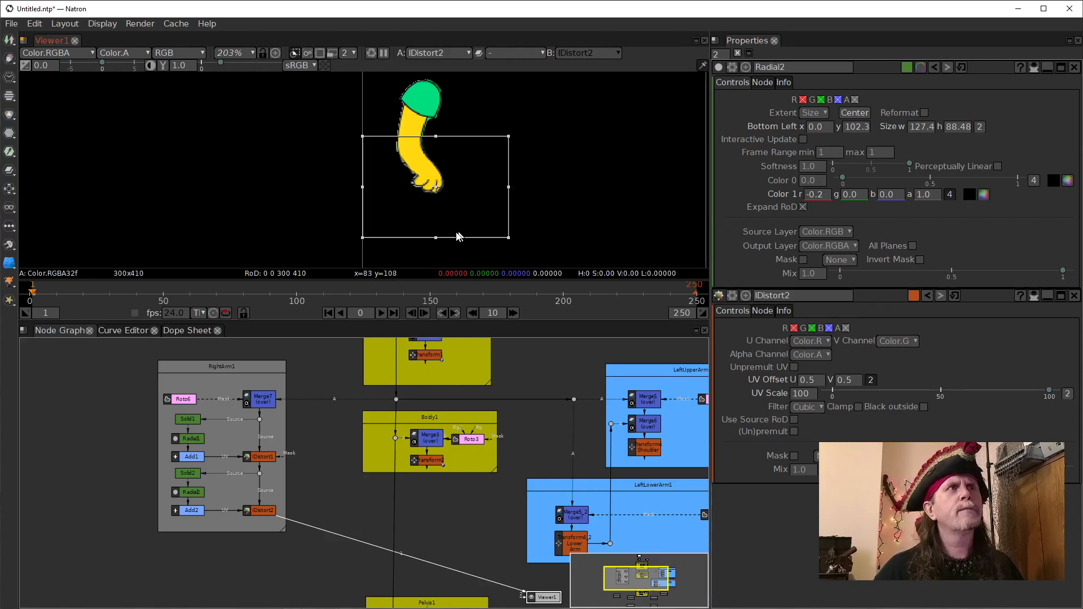
left_click_drag(435, 137, 435, 133)
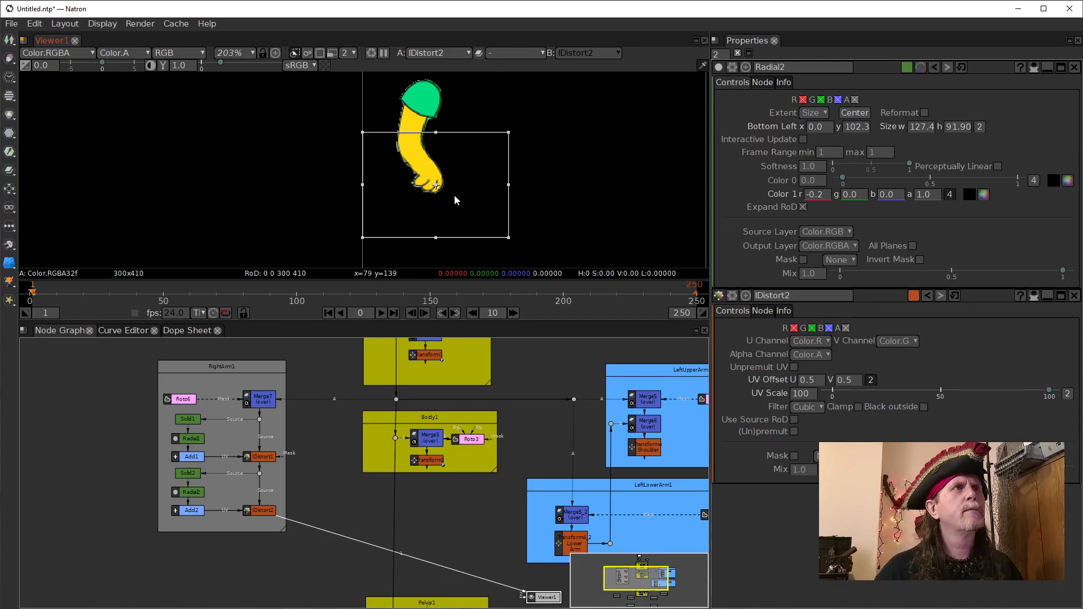
left_click_drag(438, 243, 436, 233)
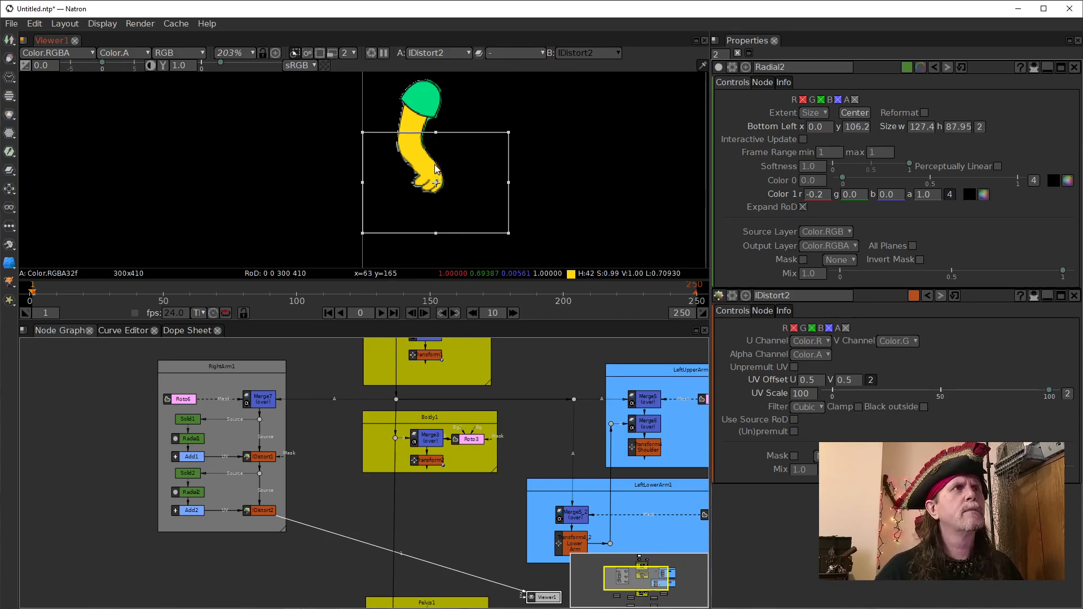
left_click_drag(434, 134, 436, 132)
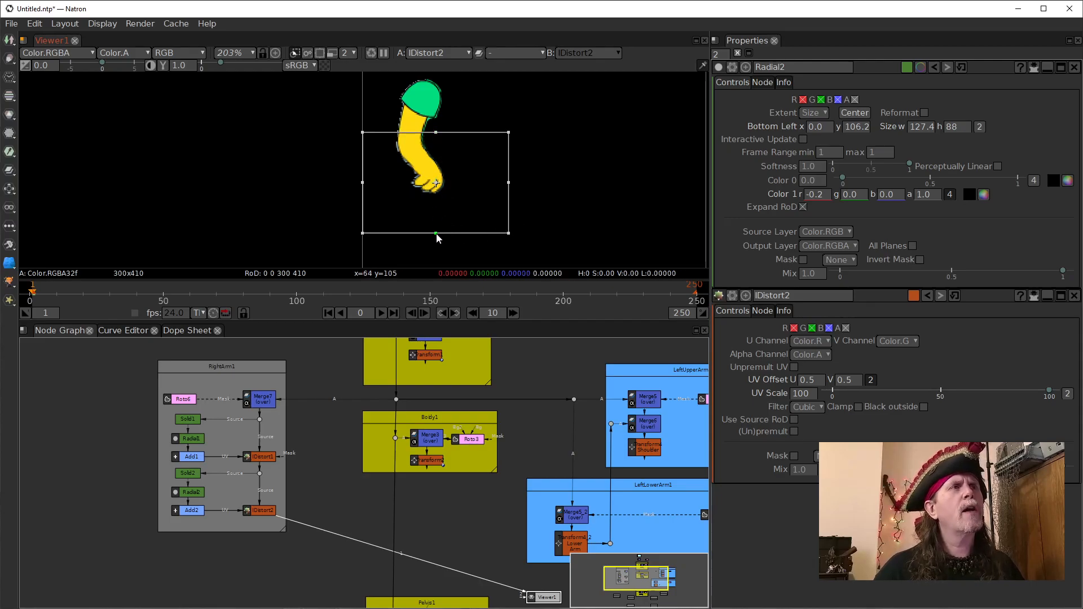
left_click_drag(437, 235, 437, 232)
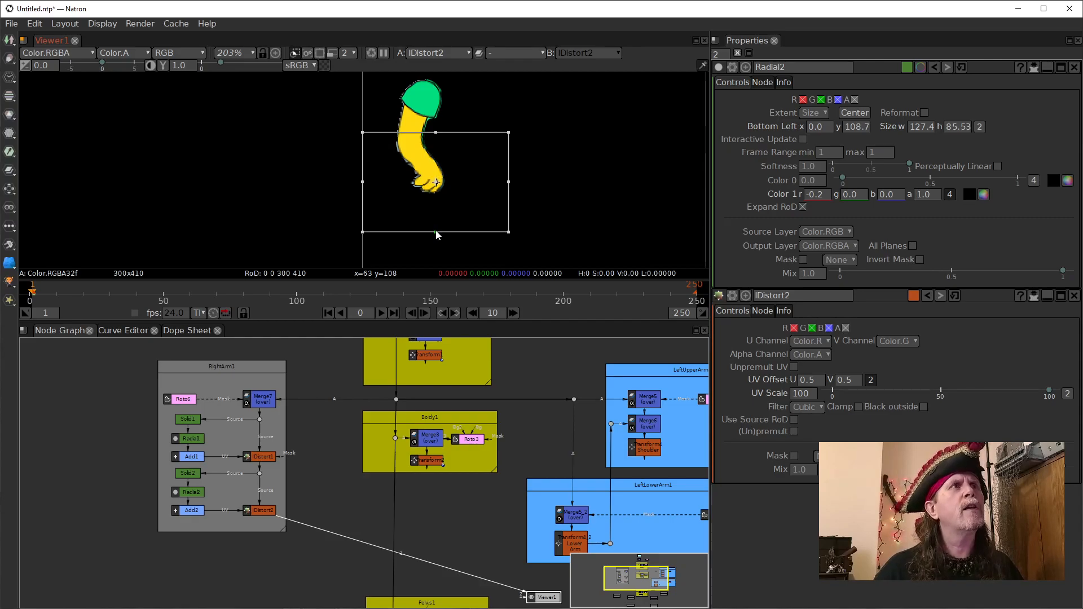
- Set the second Radial's Color 1 green to -0.04 and trim its shape to about 125 by 82, bottom edge at about y 112
left_click(850, 195)
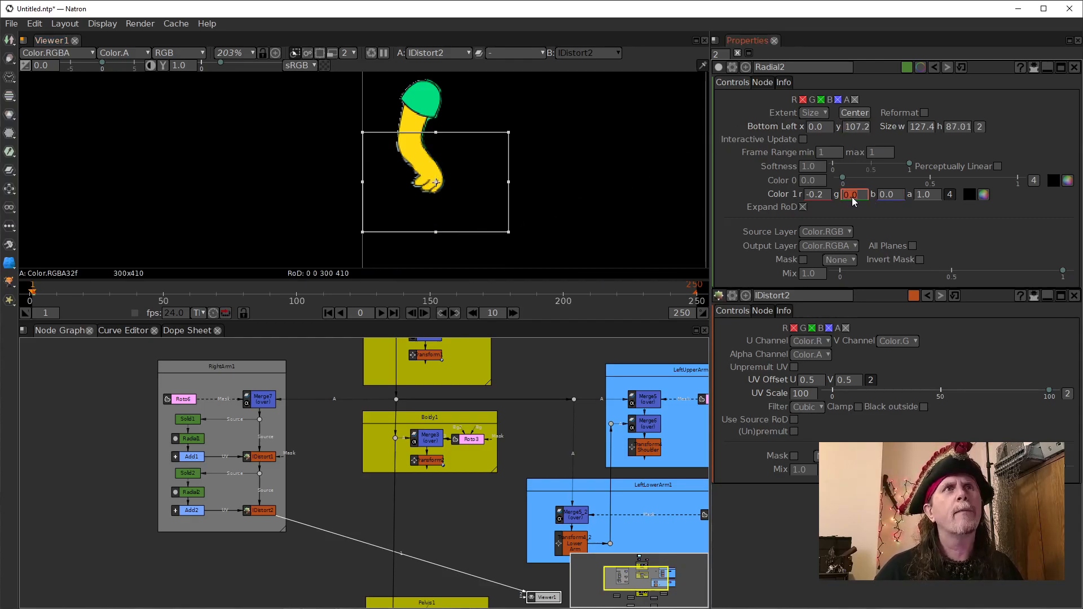
scroll(860, 198, "up", 1)
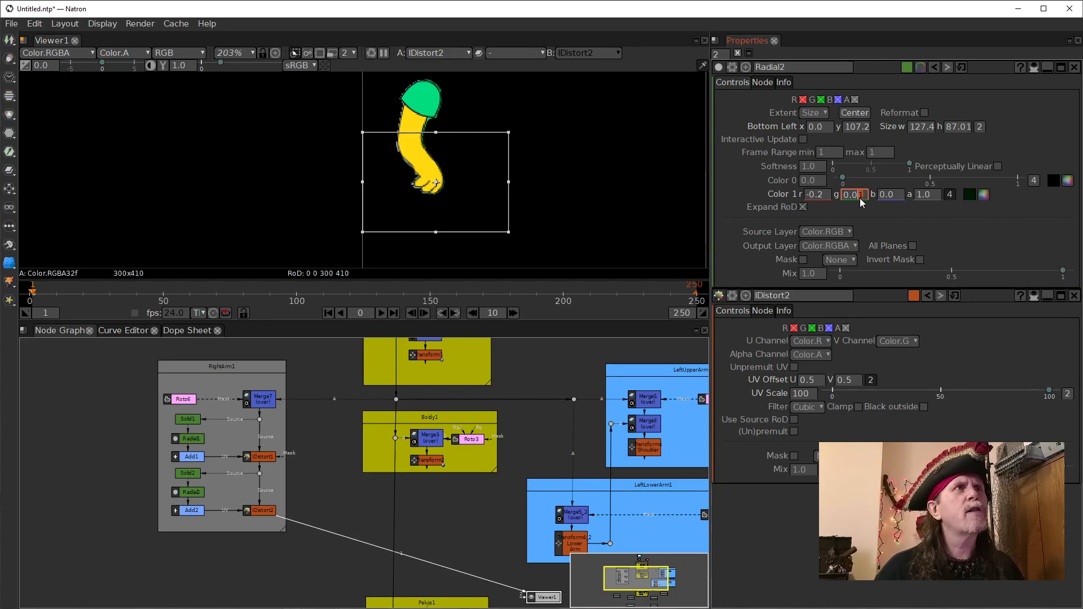
scroll(860, 198, "down", 2)
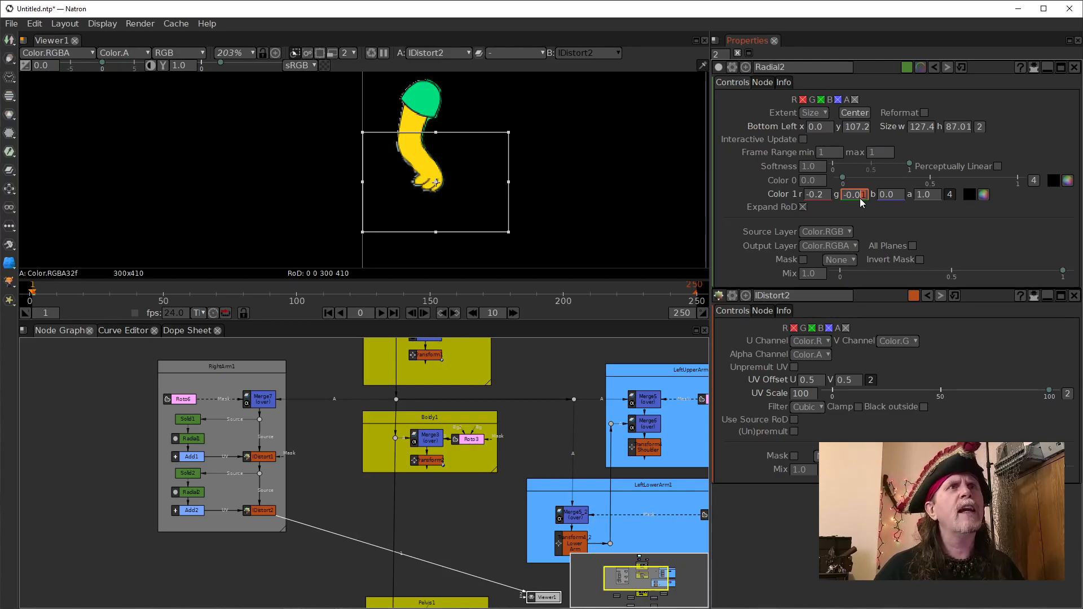
scroll(860, 198, "down", 1)
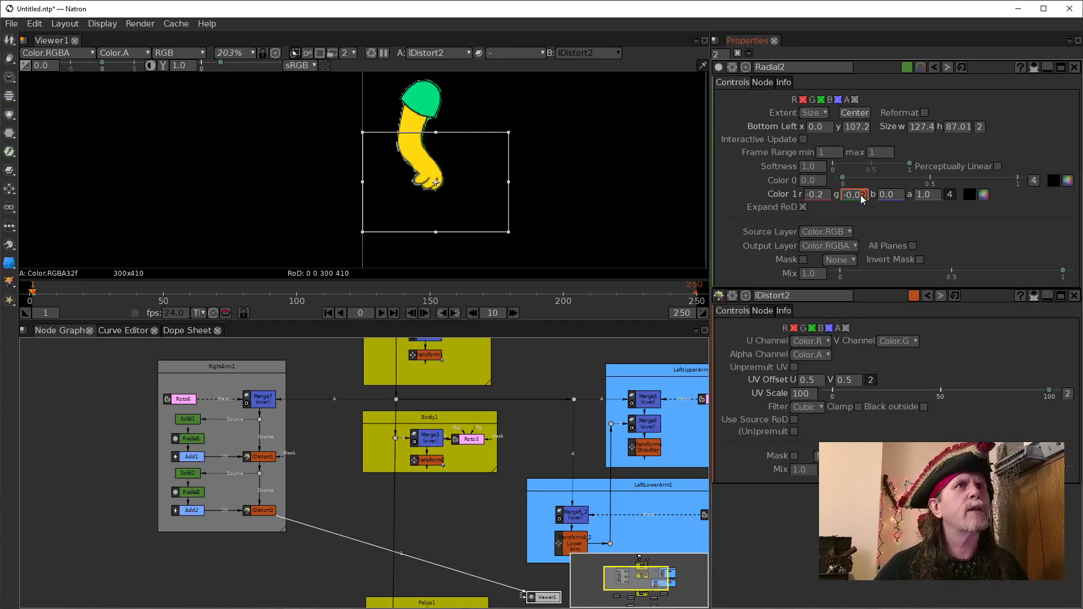
scroll(861, 195, "down", 1)
scroll(861, 195, "down", 1)
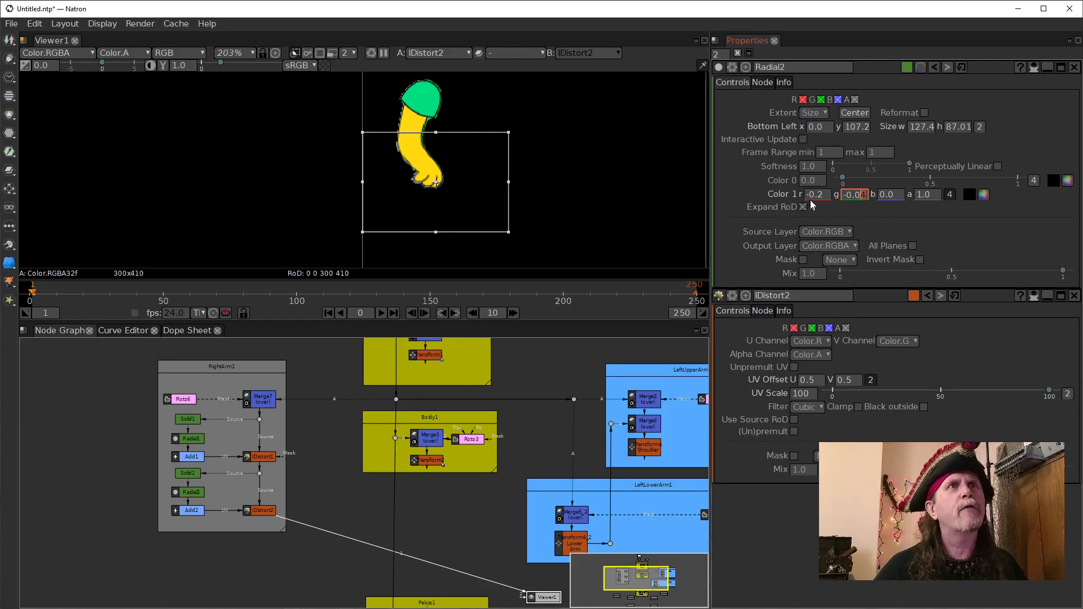
left_click_drag(508, 182, 507, 184)
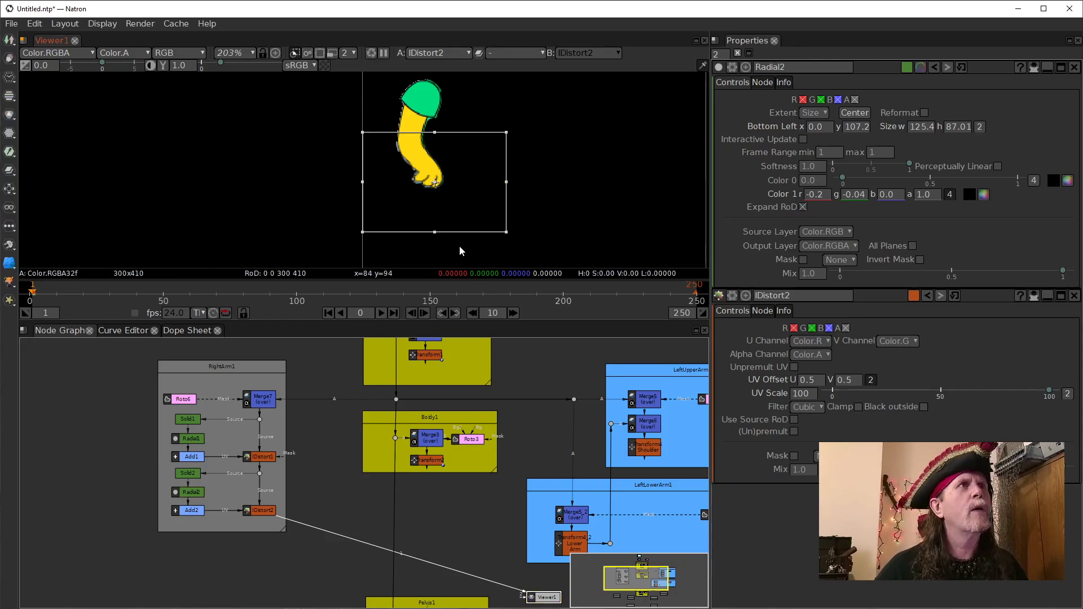
left_click_drag(435, 231, 436, 226)
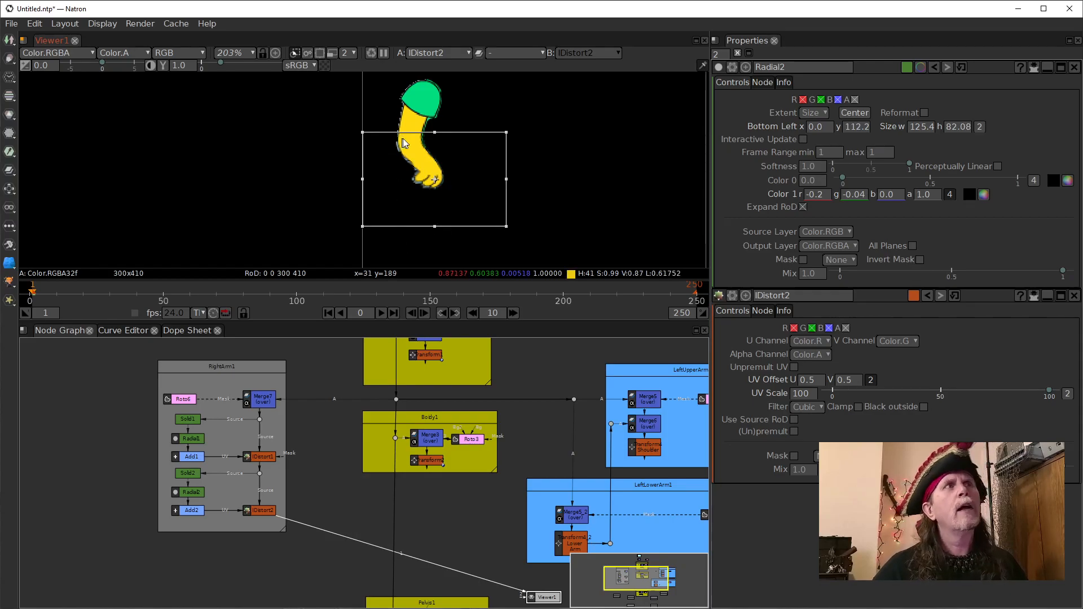
- Preview the refined forearm bend by lowering and raising the second Radial's Mix, leaving it at about 0.7
left_click_drag(1066, 275, 880, 280)
left_click(1060, 275)
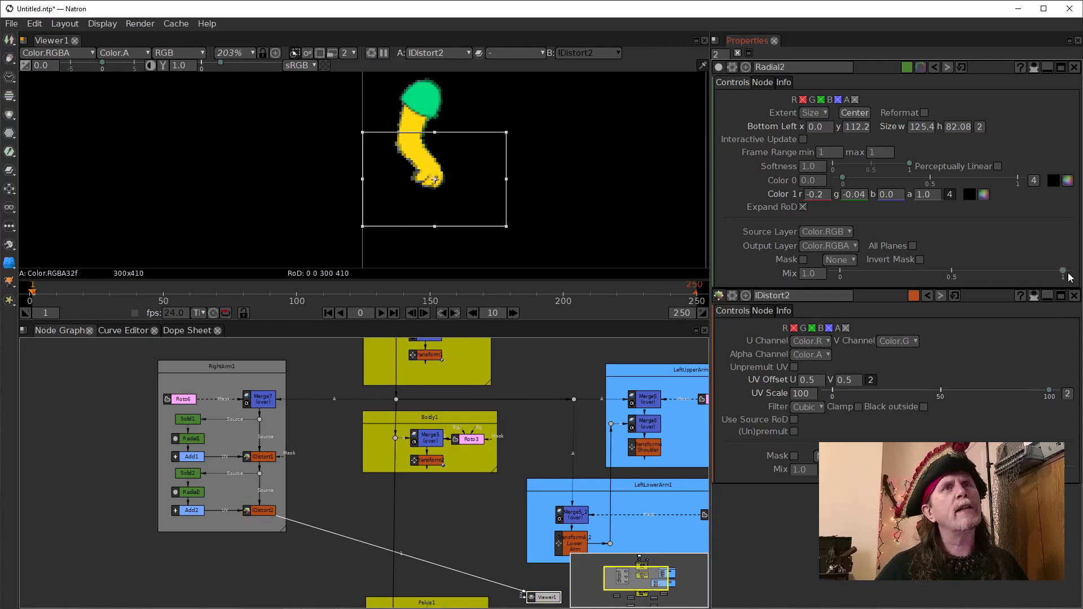
left_click_drag(1060, 276, 996, 279)
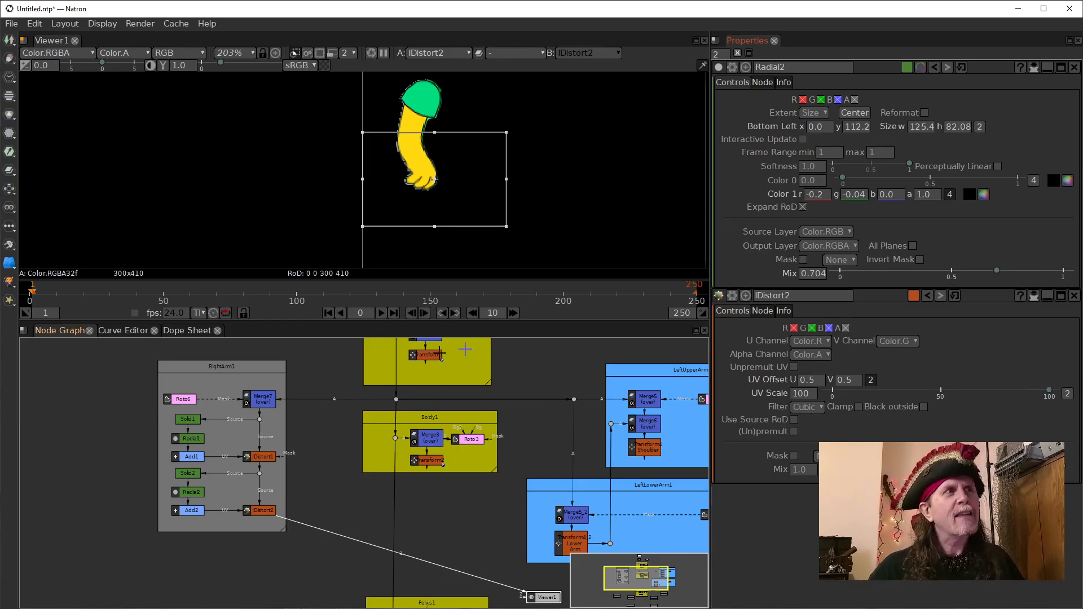
- Close the second IDistort's properties and return the second Radial's Mix to 1
left_click(259, 456)
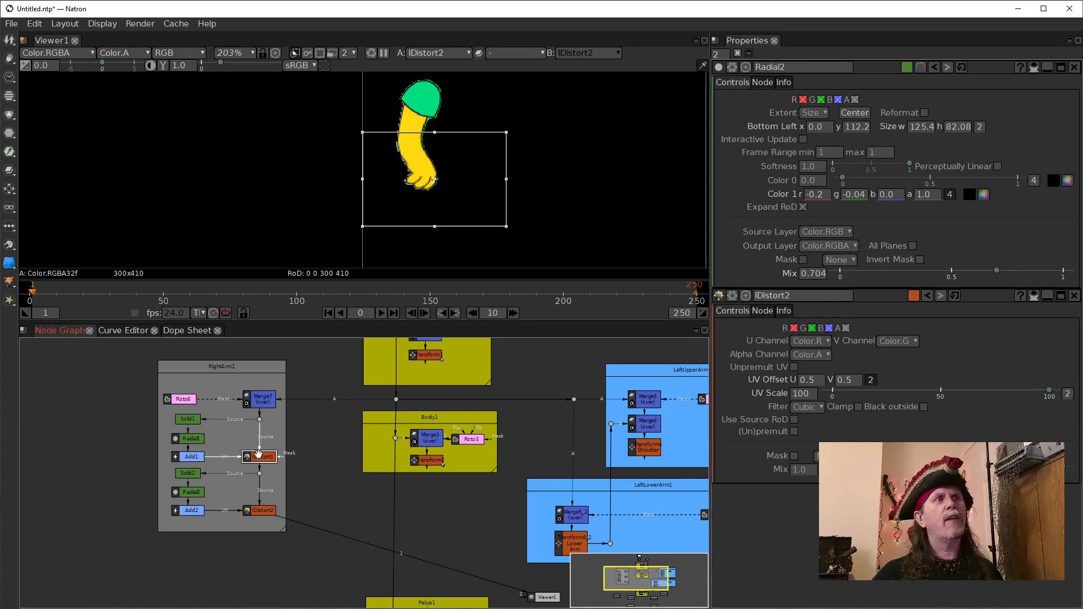
left_click(261, 510)
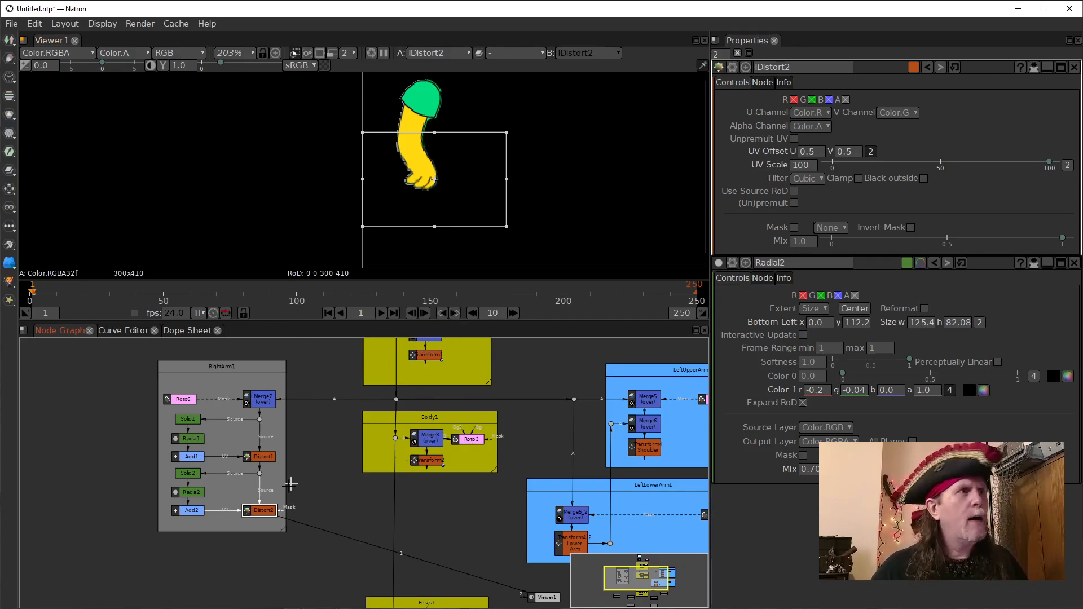
left_click(811, 469)
double_click(816, 470)
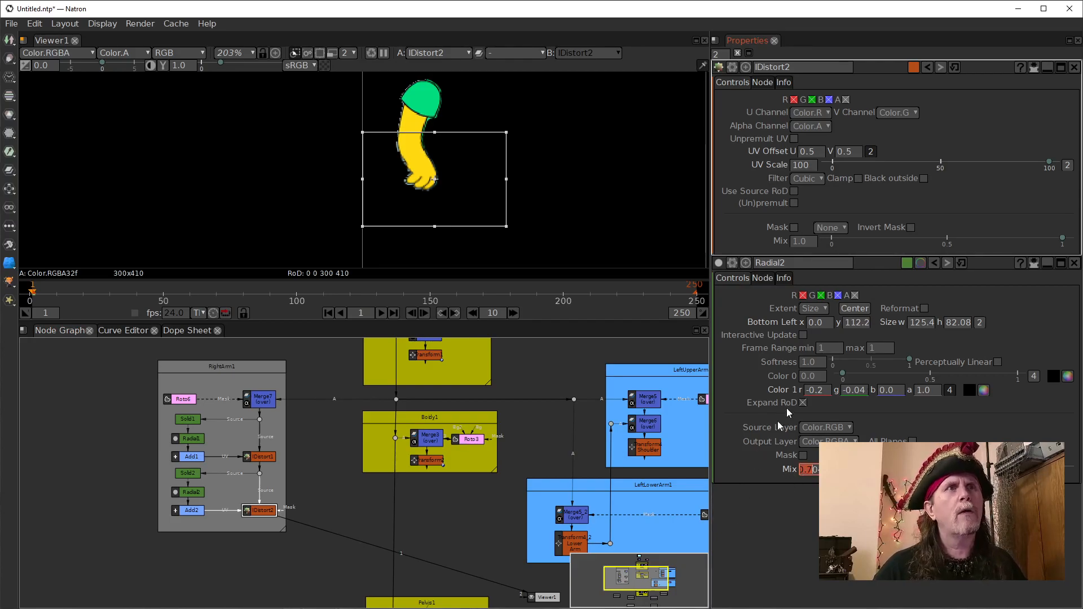
left_click(1074, 67)
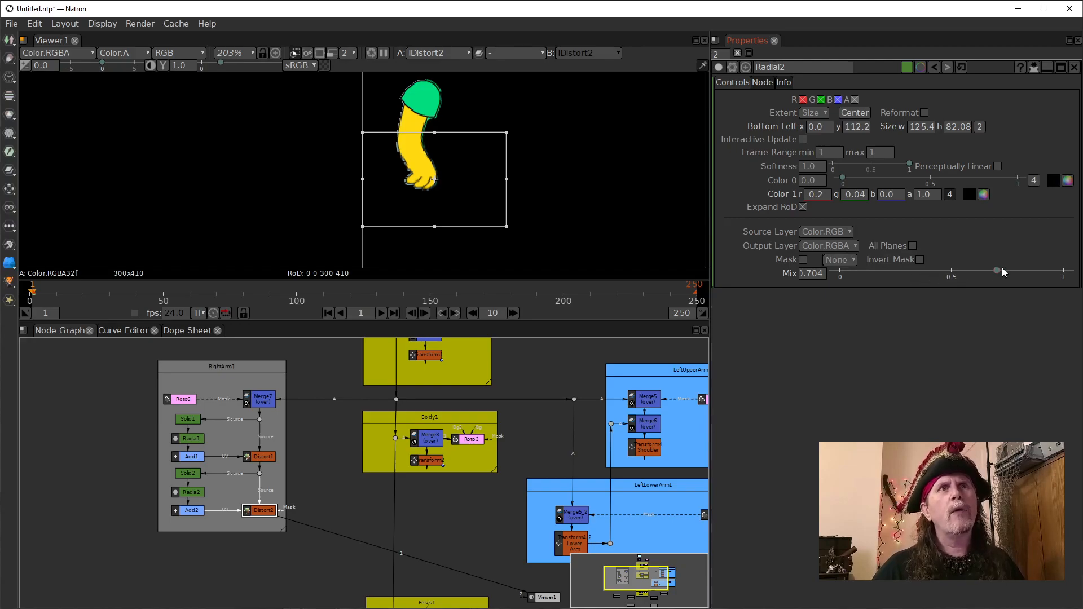
left_click_drag(996, 271, 1082, 266)
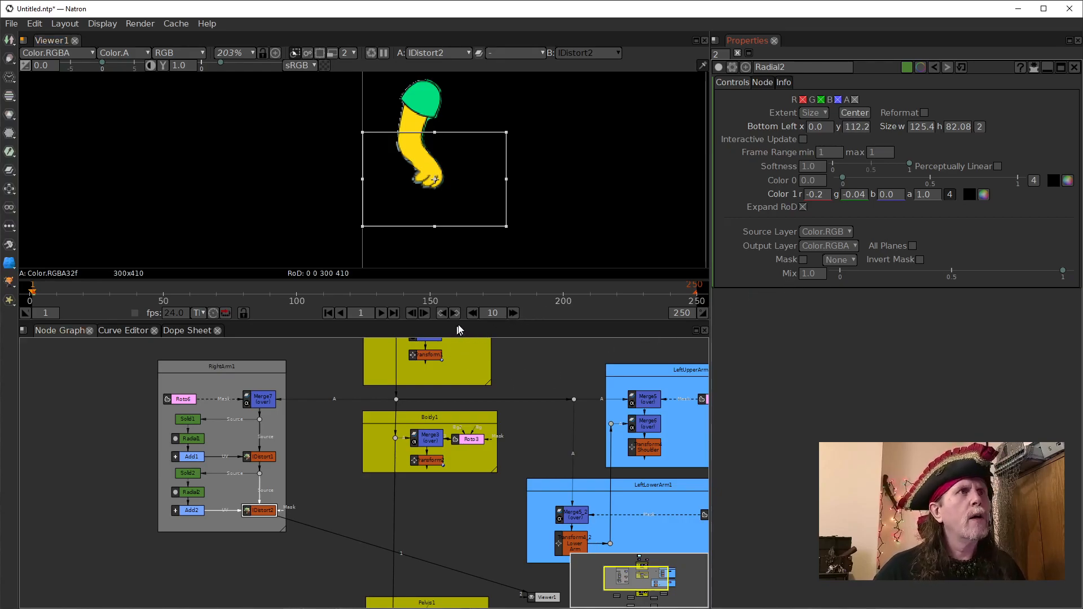
- Set the timeline's frame increment to 12
left_click(501, 313)
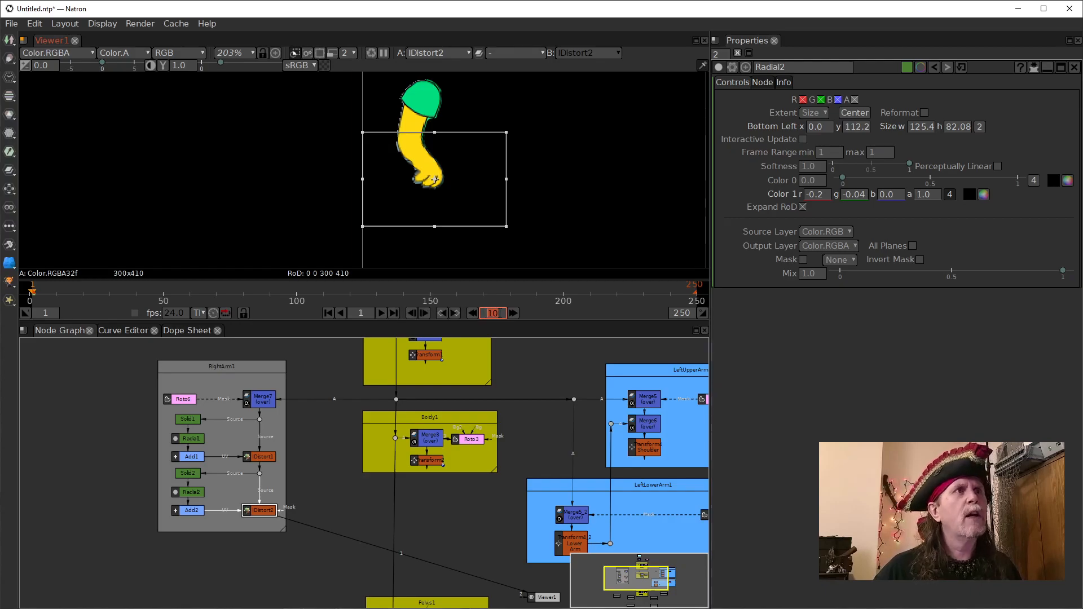
type("2")
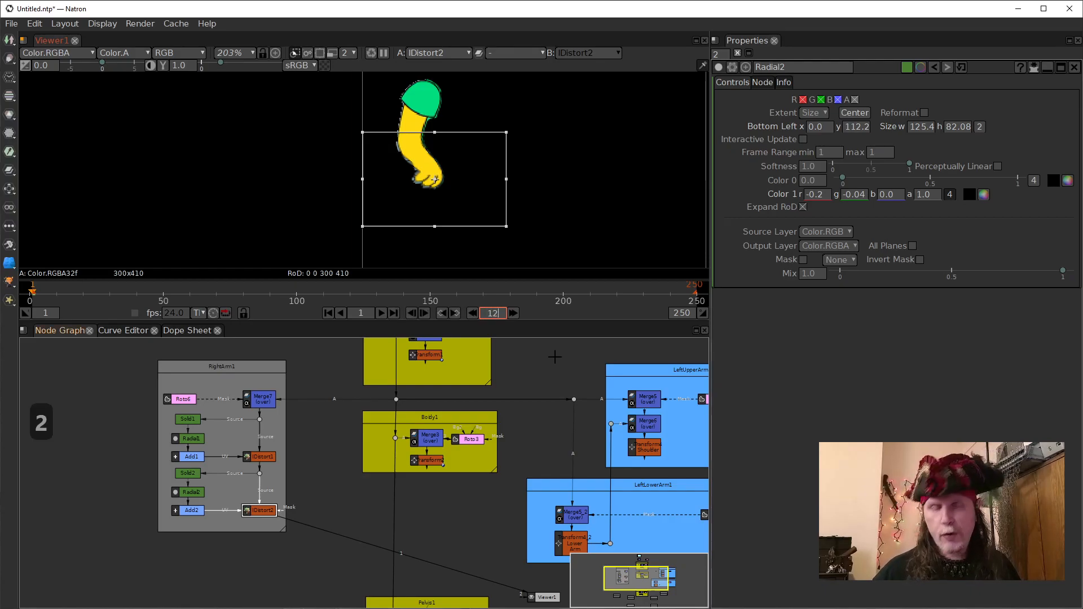
key("Return")
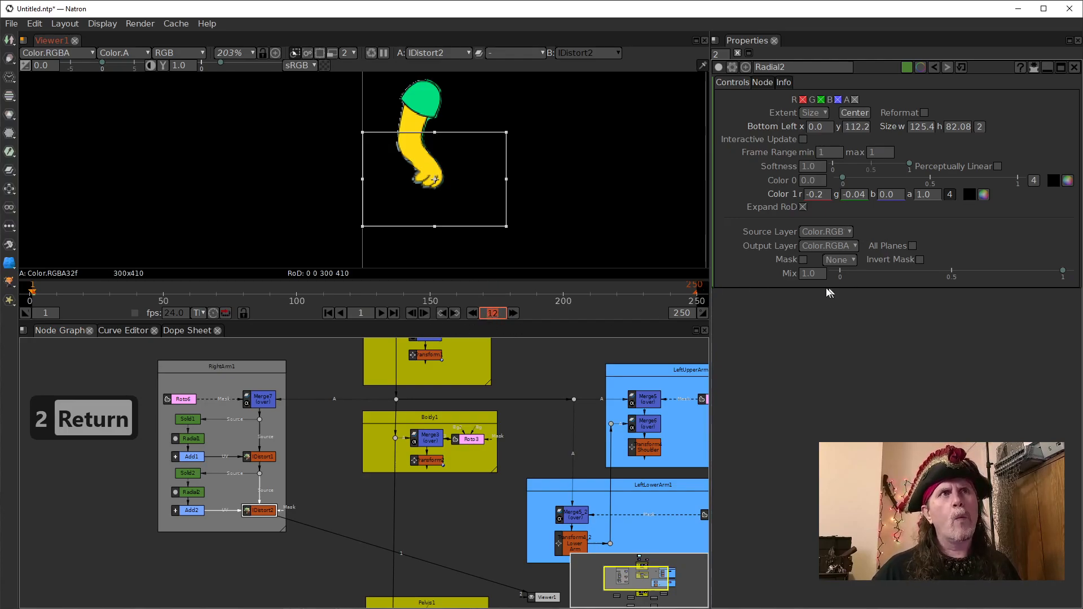
- Set the second Radial's Mix to 0 at frame 1 and add a keyframe for it
right_click(804, 276)
left_click(760, 289)
left_click(805, 276)
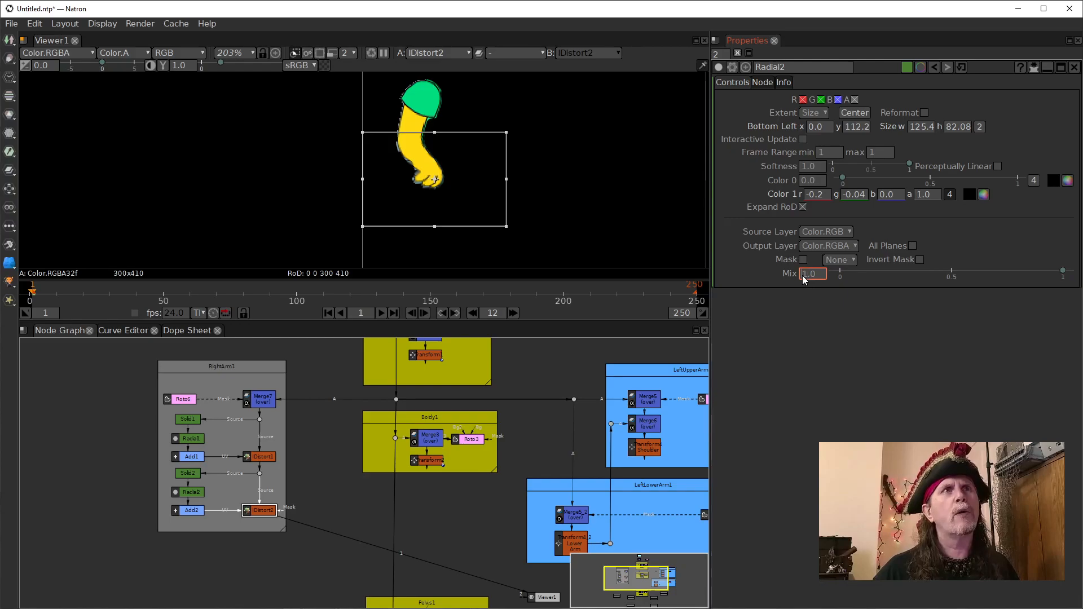
scroll(805, 277, "down", 2)
right_click(804, 278)
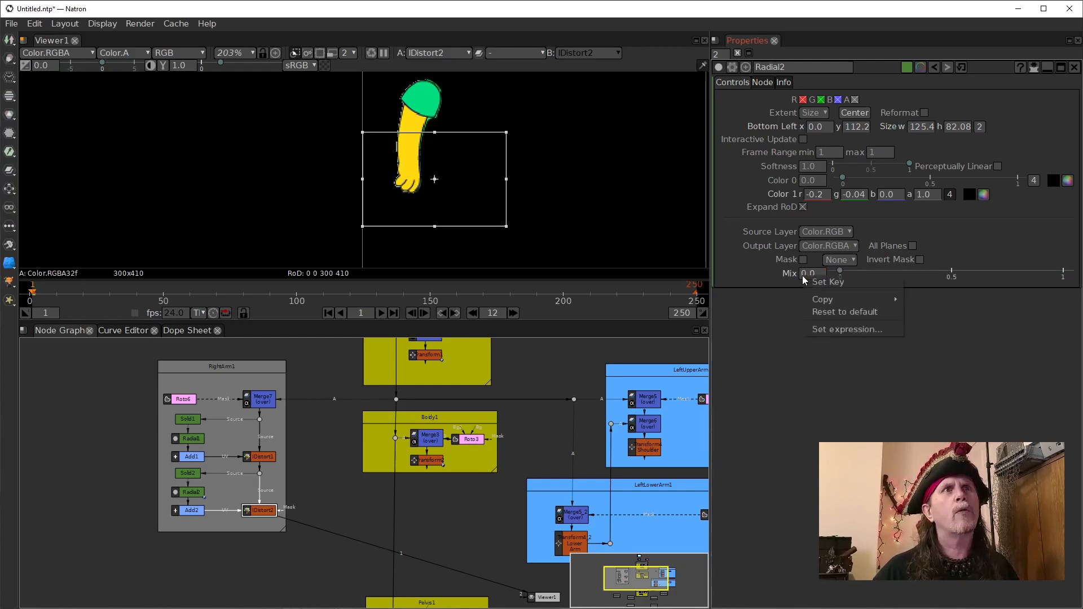
left_click(822, 288)
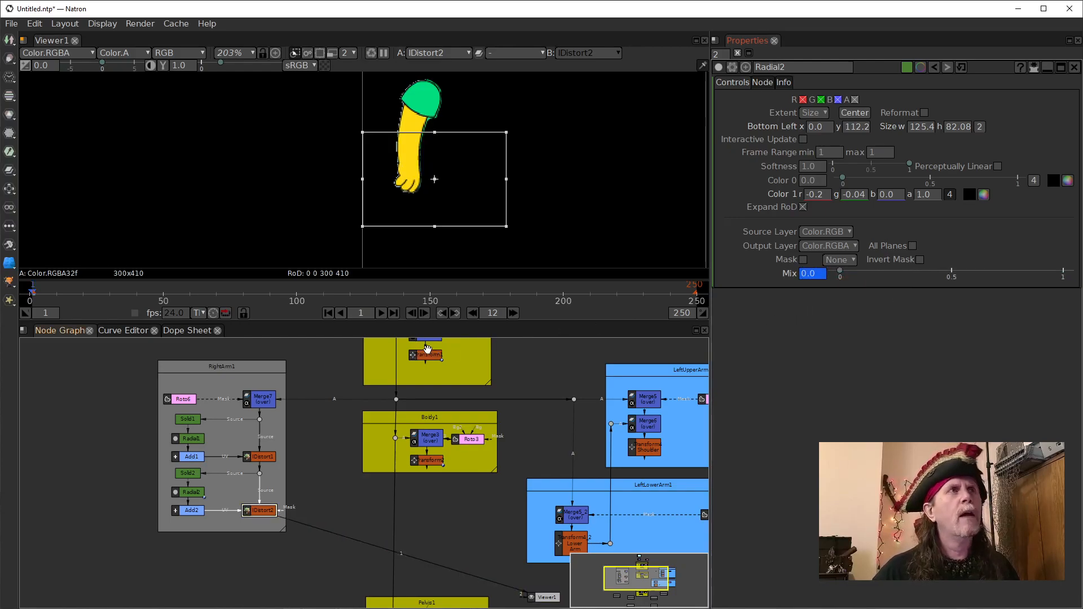
- Advance to frame 13 and key the second Radial's Mix at 1
left_click(513, 313)
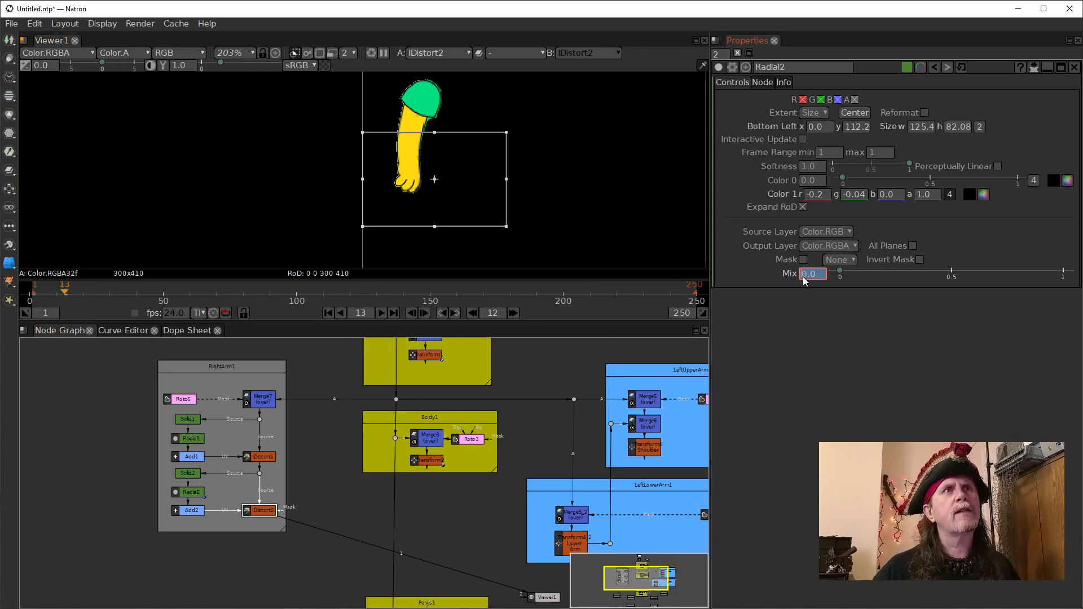
type("1")
key("Return")
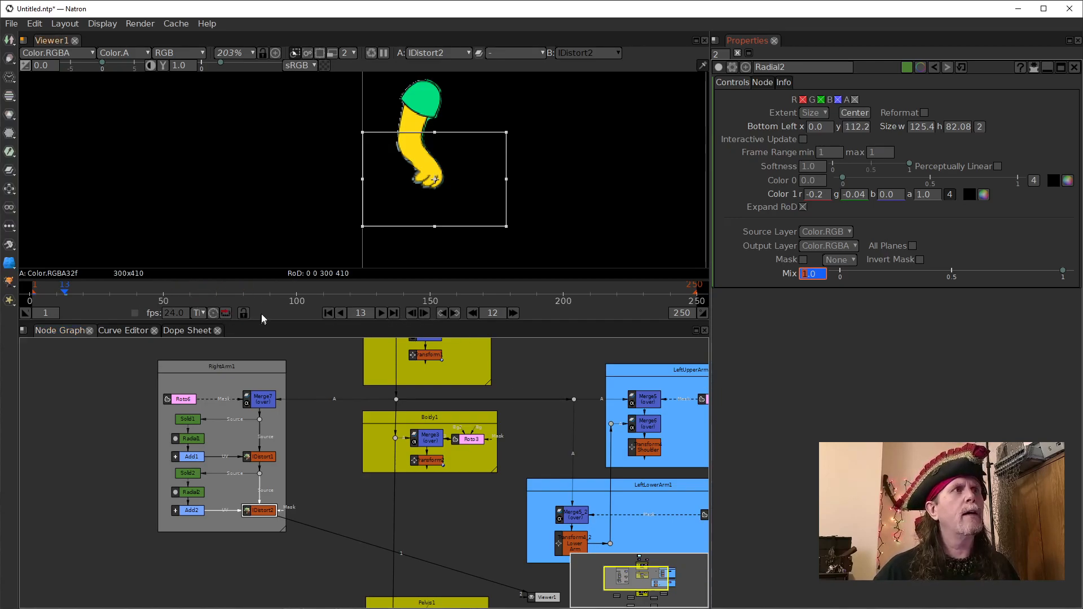
- Scrub the timeline between frames 1 and 13 to check the animated forearm bend
scroll(208, 295, "up", 5)
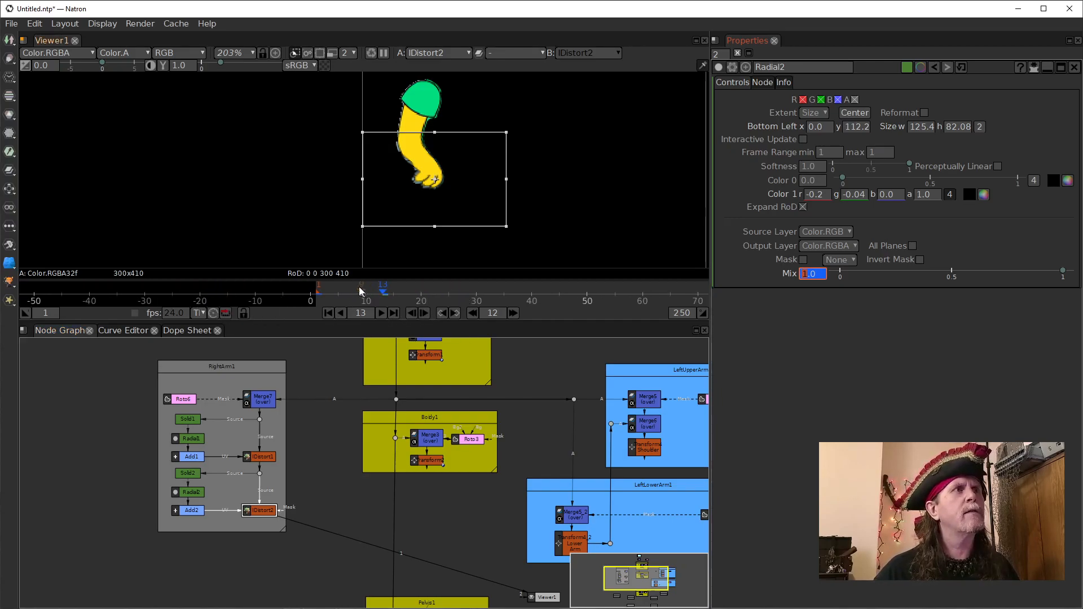
left_click(347, 290)
mouse_move(345, 288)
left_mouse_down()
mouse_move(355, 288)
mouse_move(327, 291)
left_mouse_up()
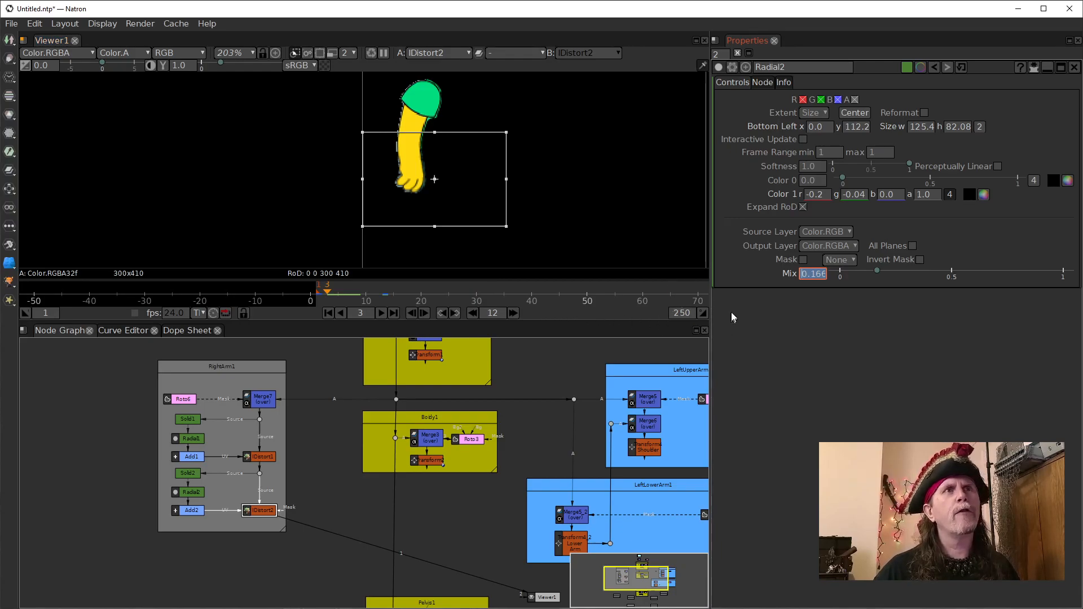
- Go to frame 13 and remove the second Radial's Mix keyframe there
left_click(492, 313)
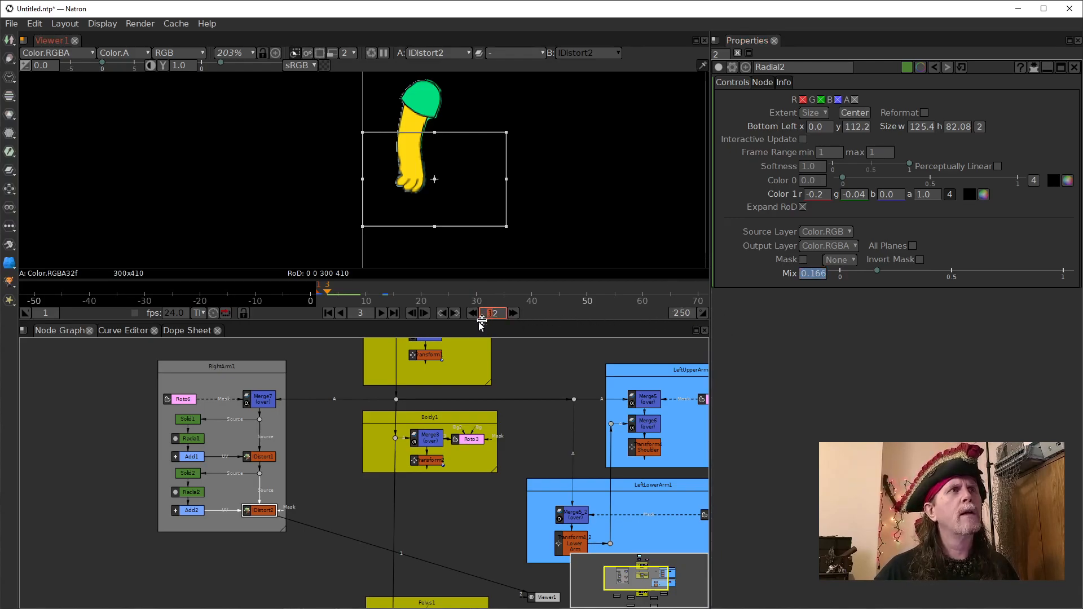
left_click(424, 313)
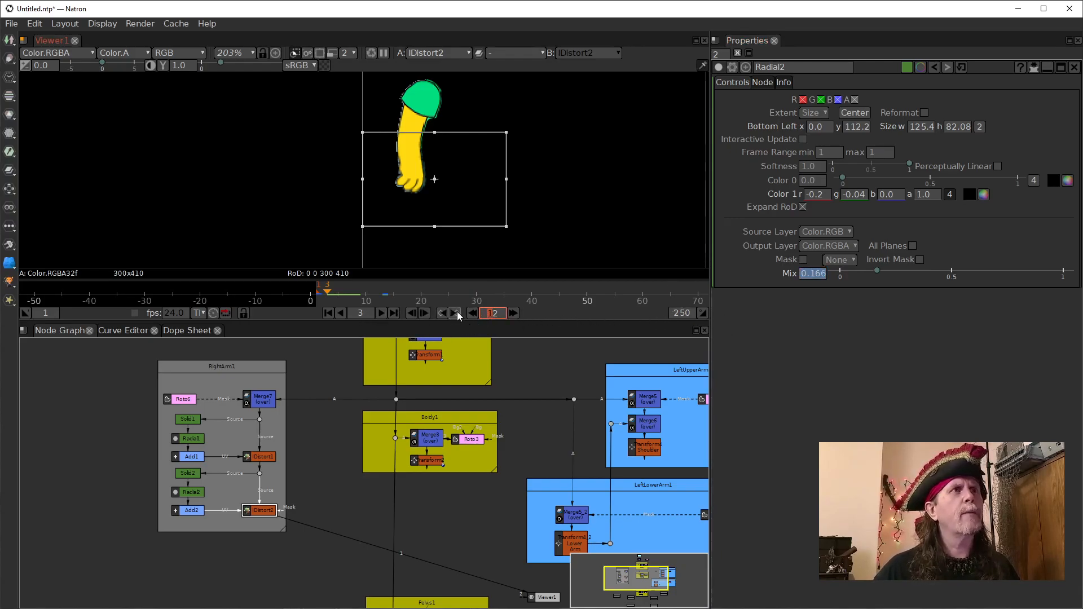
right_click(810, 275)
left_click(822, 292)
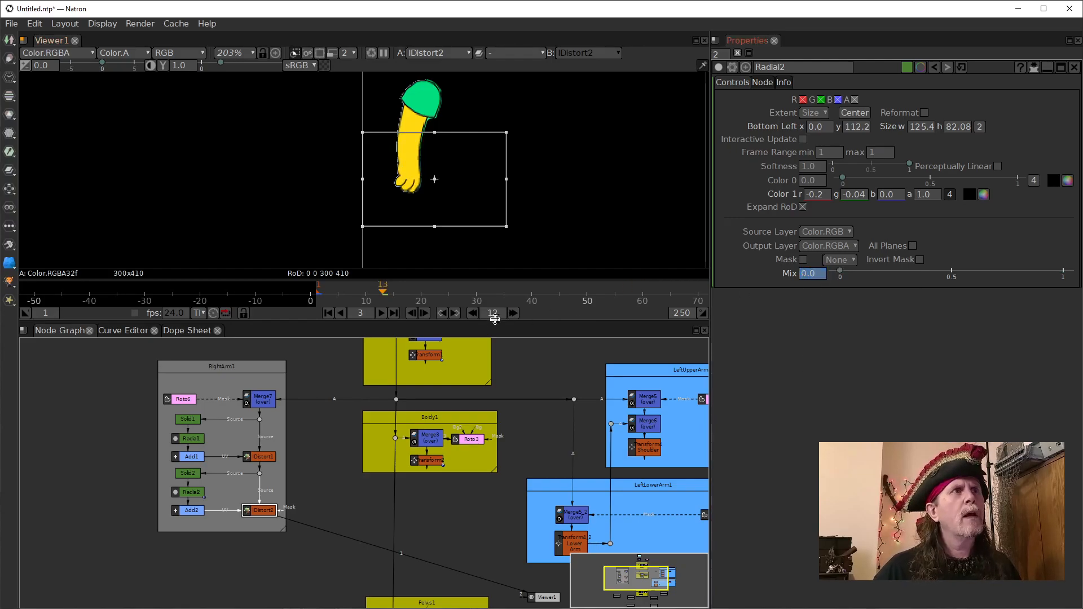
- Advance to frame 25 and key the second Radial's Mix at 1
left_click(513, 313)
right_click(801, 278)
left_click(817, 283)
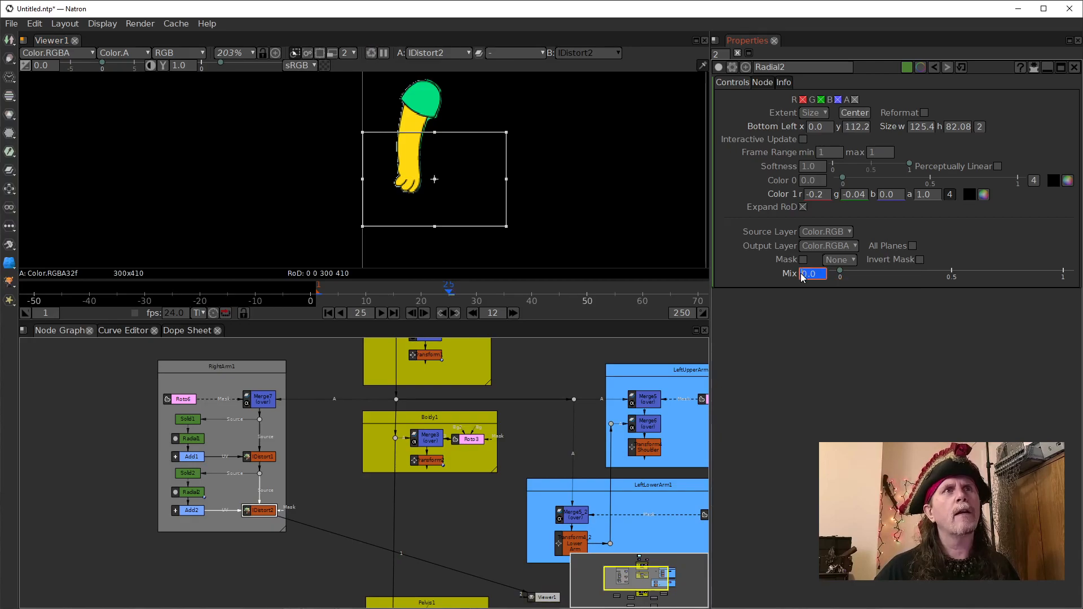
type("1")
key("Return")
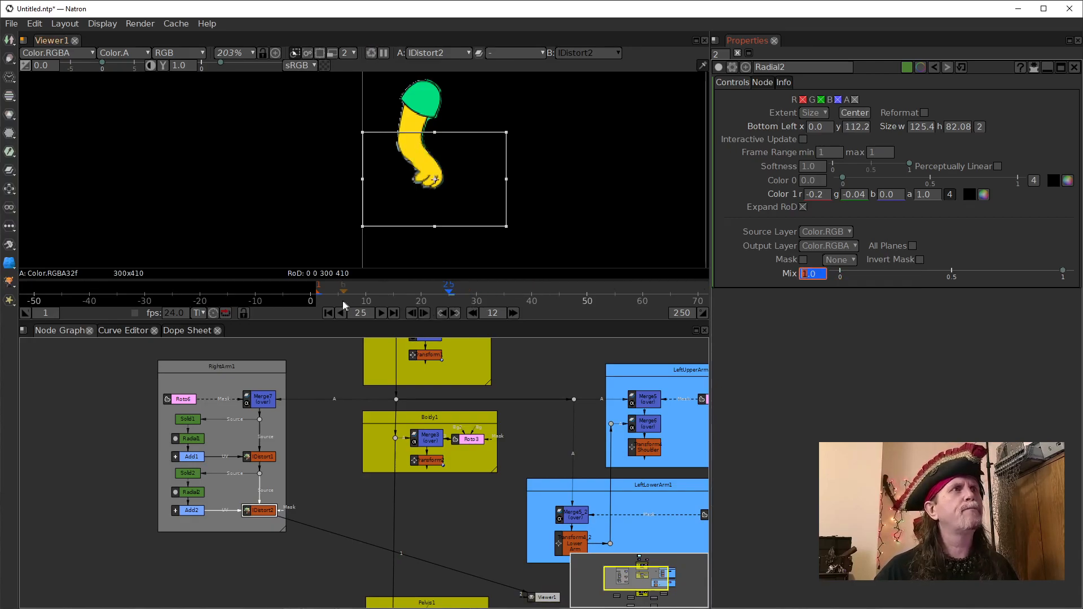
left_click_drag(413, 300, 354, 291)
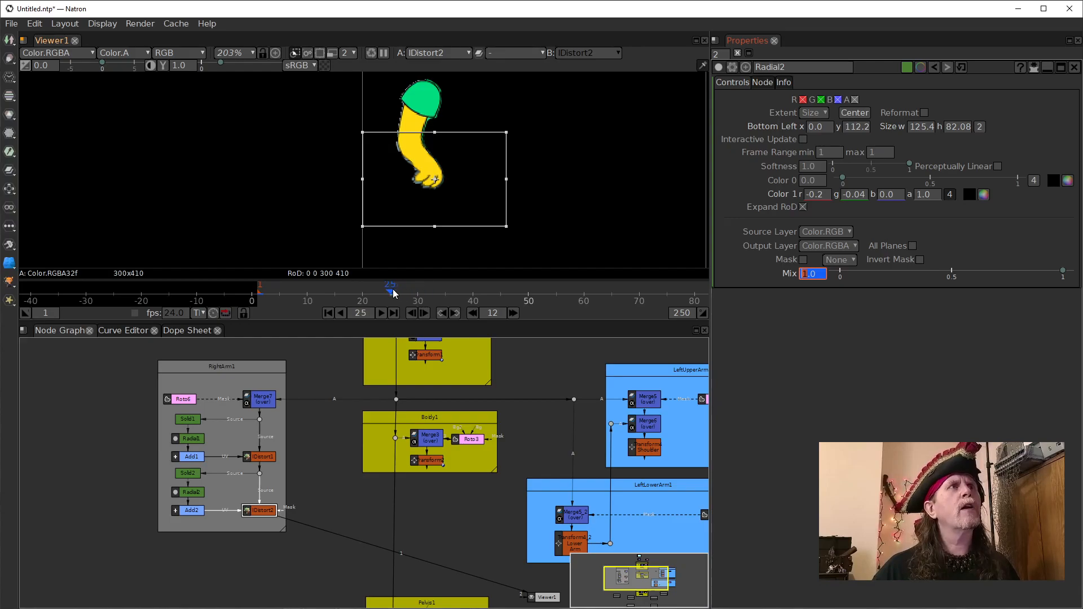
- Step through frames 1, 13 and 25 to check the keyed forearm bend, and open IDistort1's properties
left_click(471, 314)
left_click(469, 314)
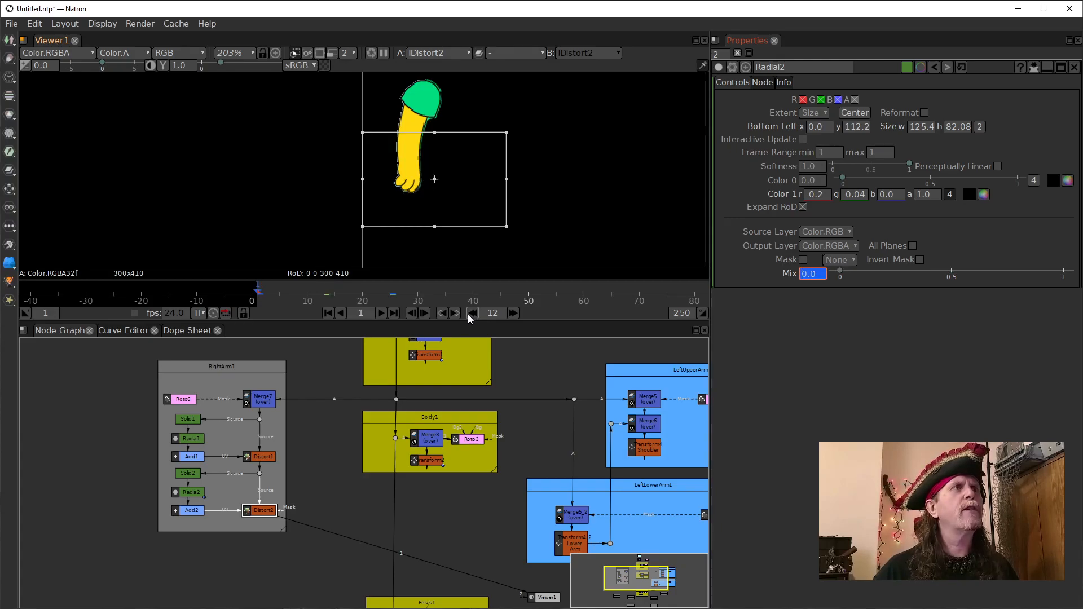
left_click(512, 313)
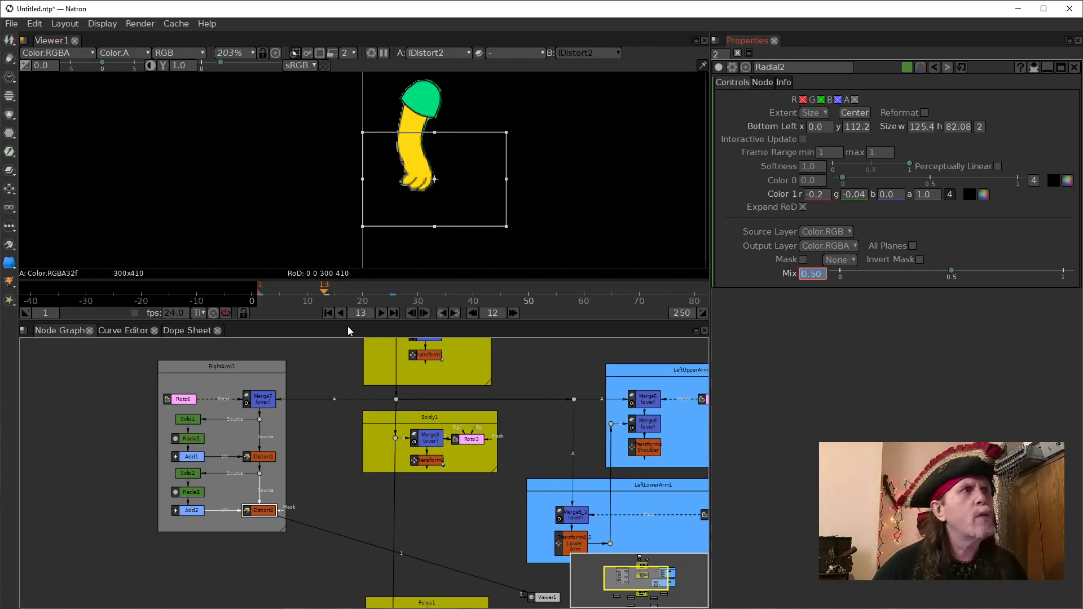
double_click(257, 457)
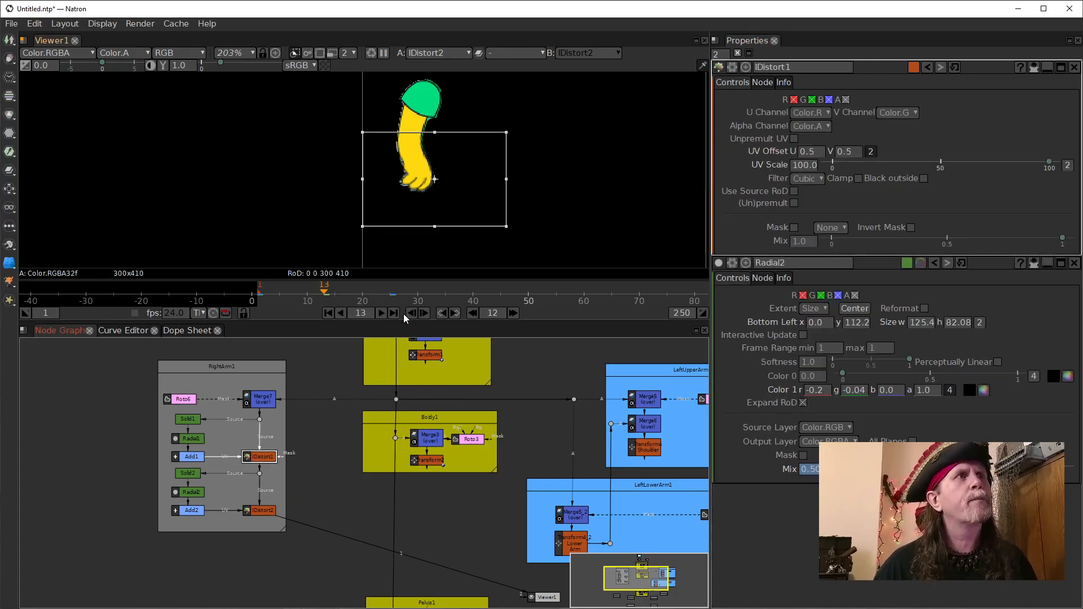
left_click(330, 313)
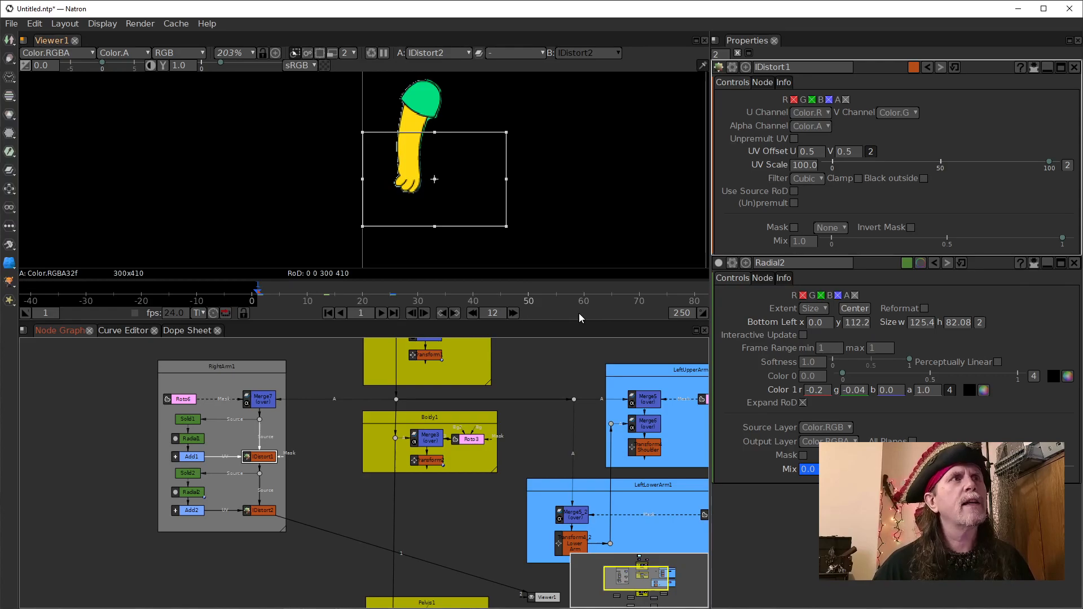
left_click(515, 313)
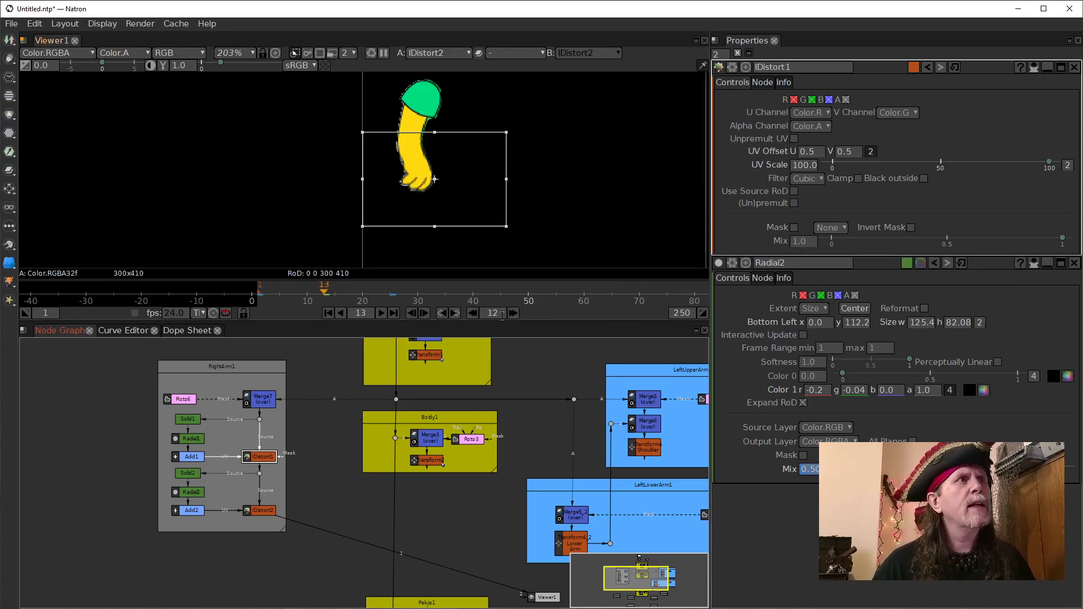
left_click(513, 314)
- Set the playback out point to frame 25
left_click(692, 314)
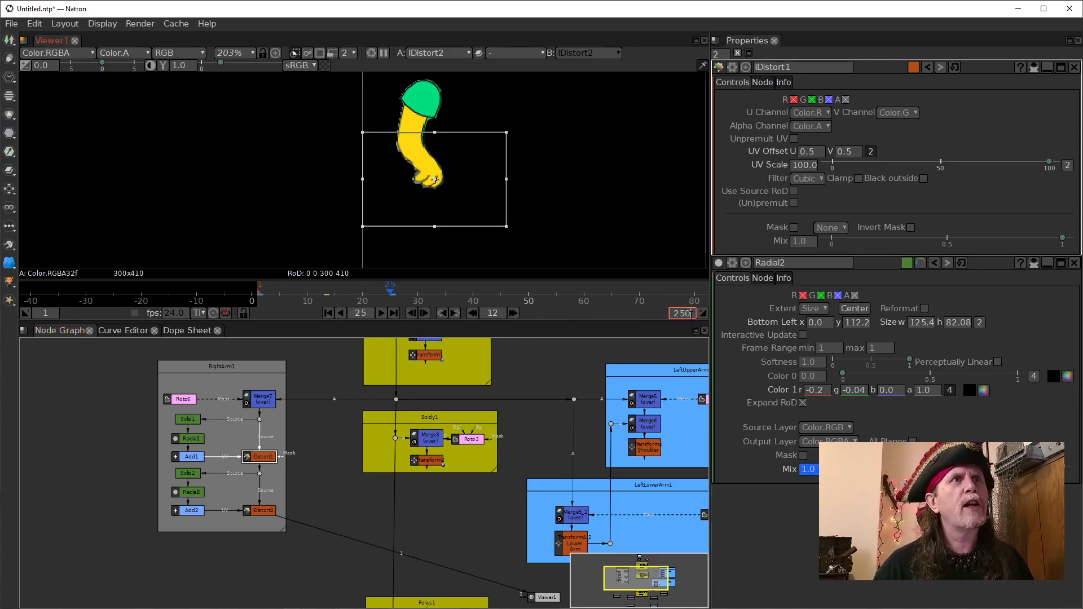
key("BackSpace")
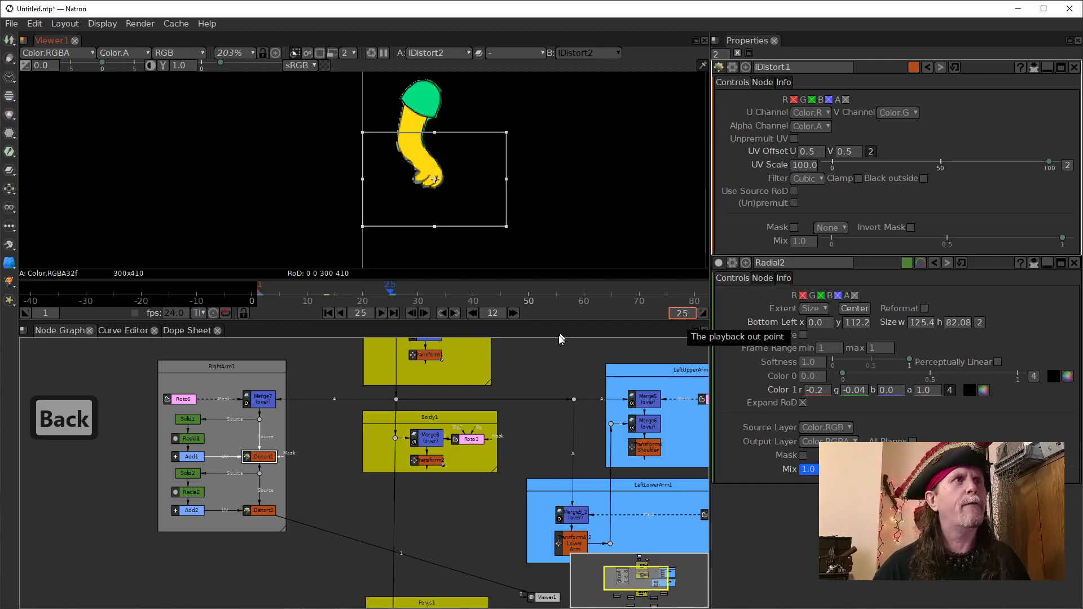
left_click(537, 351)
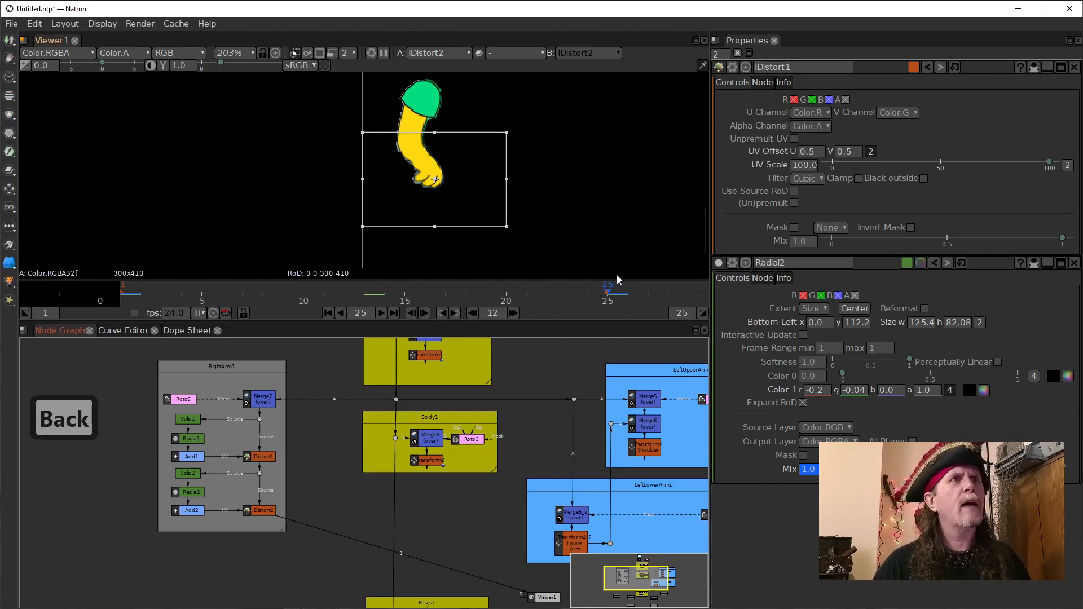
- Play the forearm animation, stop it, and return to frame 13
left_click(382, 312)
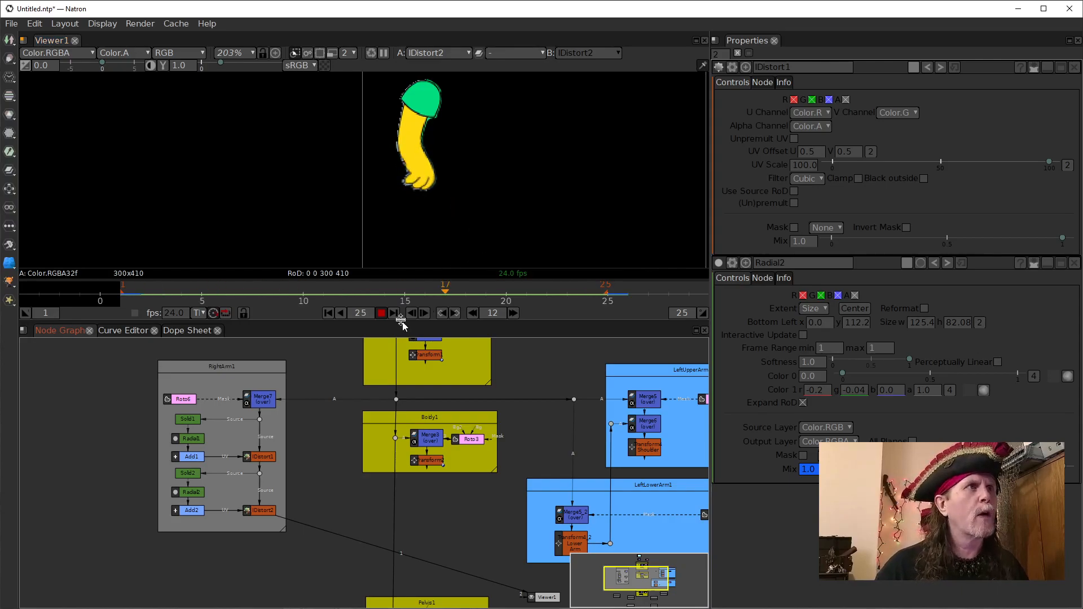
left_click(381, 313)
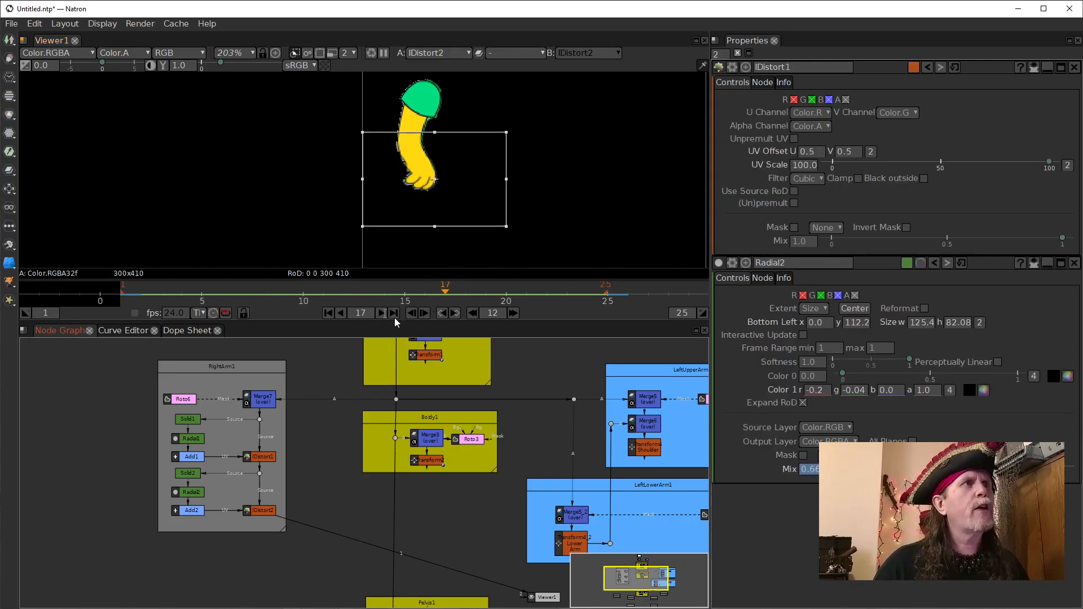
left_click(456, 314)
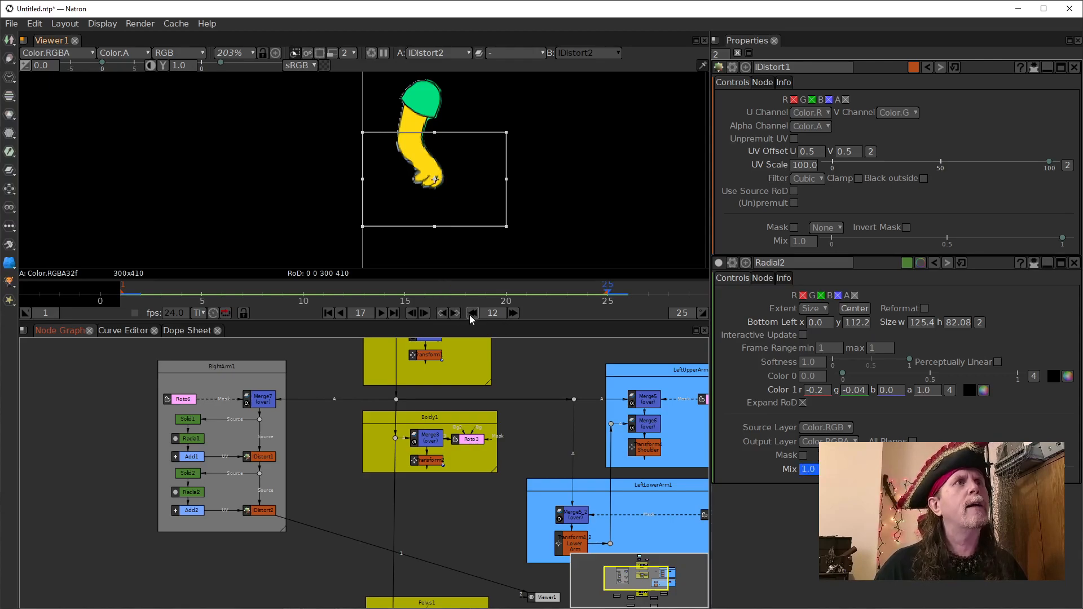
left_click(471, 314)
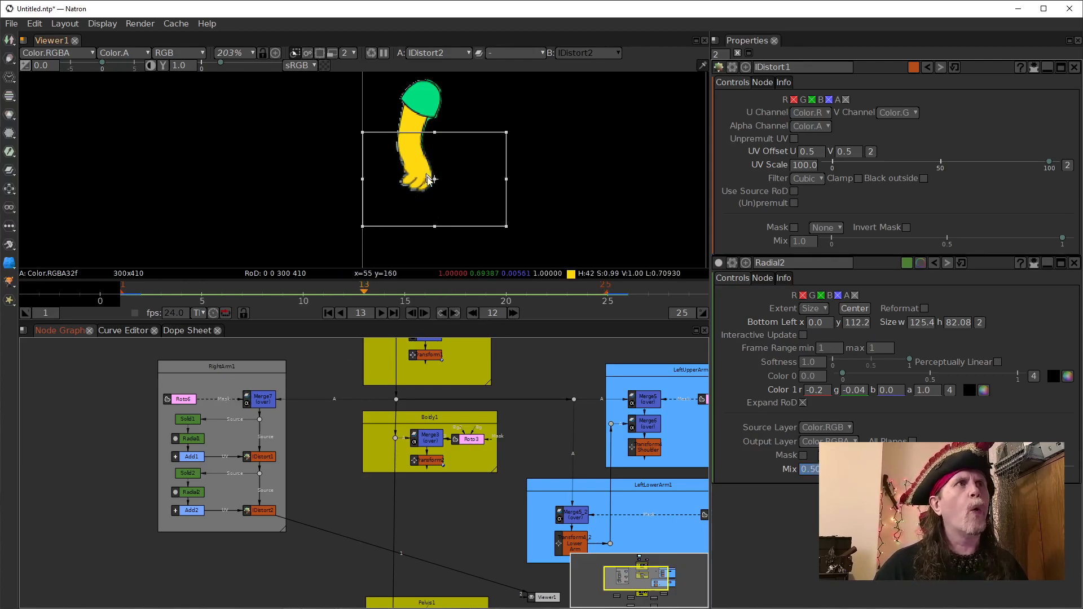
left_click(258, 458)
left_click(793, 242)
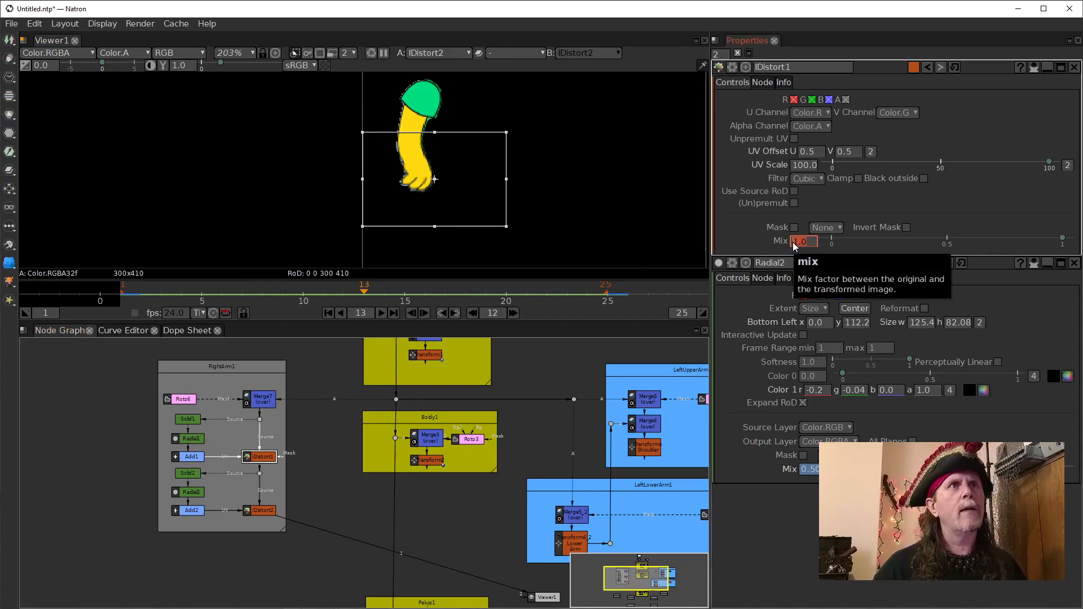
right_click(793, 242)
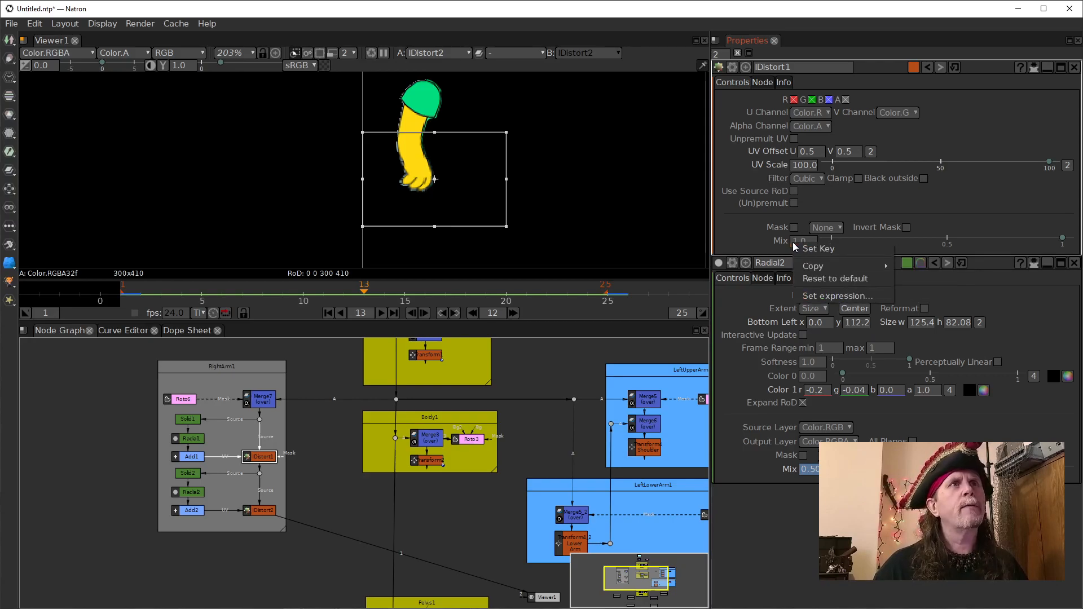
left_click(754, 234)
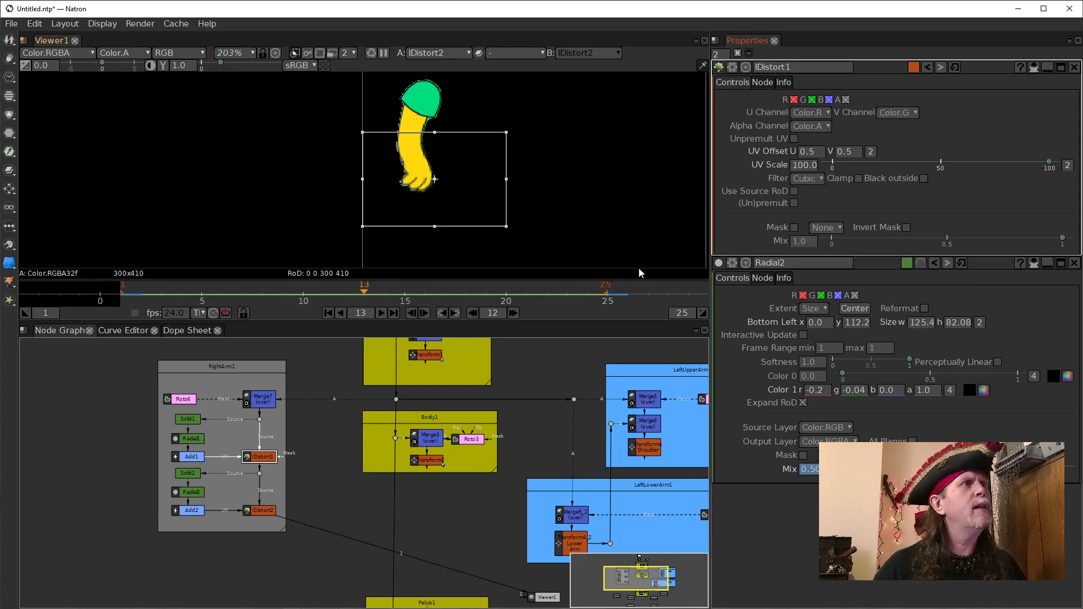
left_click(794, 242)
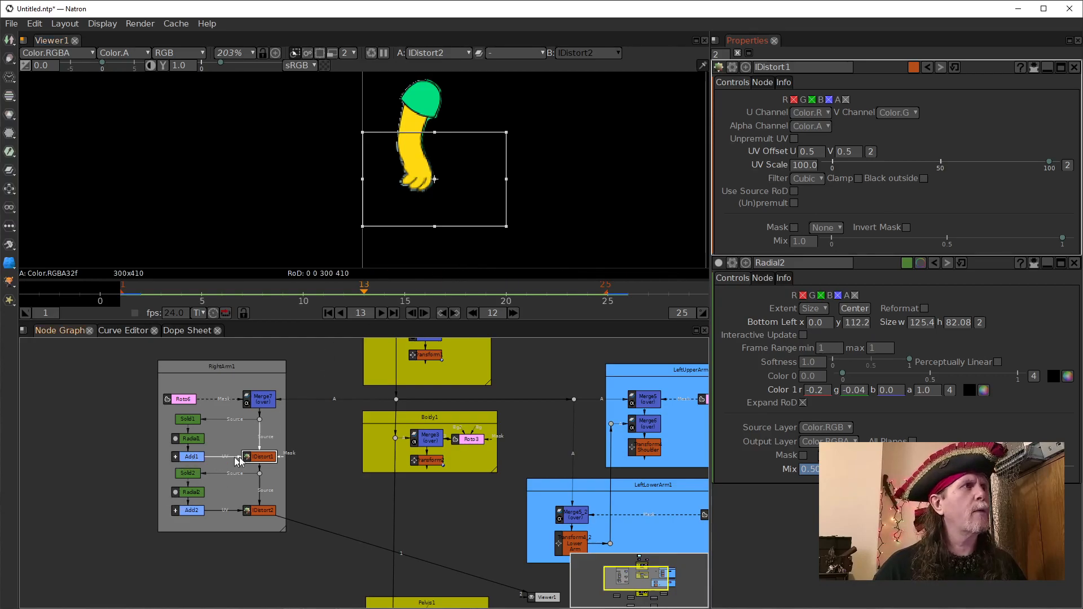
- Open the first Radial's properties and try shifting its Color 1 red value, restoring it to 0
left_click(189, 440)
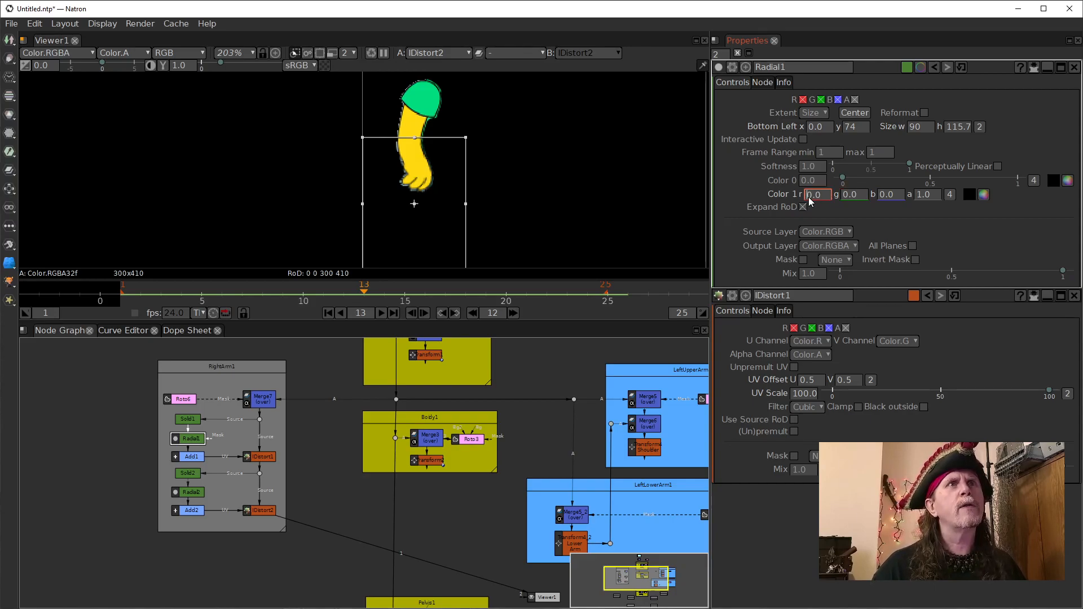
scroll(808, 197, "up", 1)
scroll(808, 197, "down", 1)
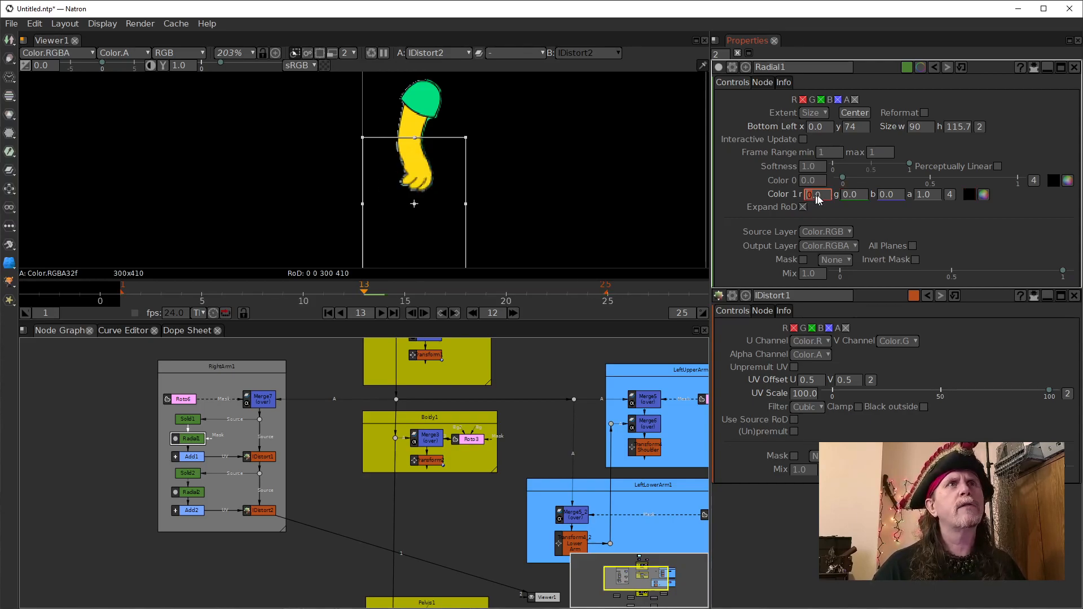
scroll(818, 195, "up", 1)
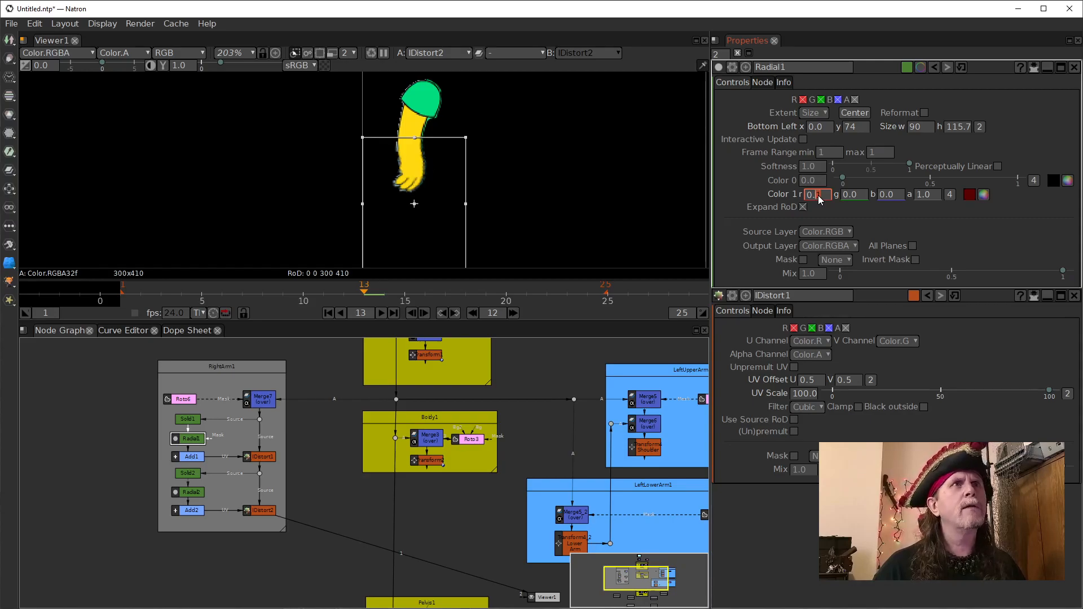
scroll(818, 196, "down", 1)
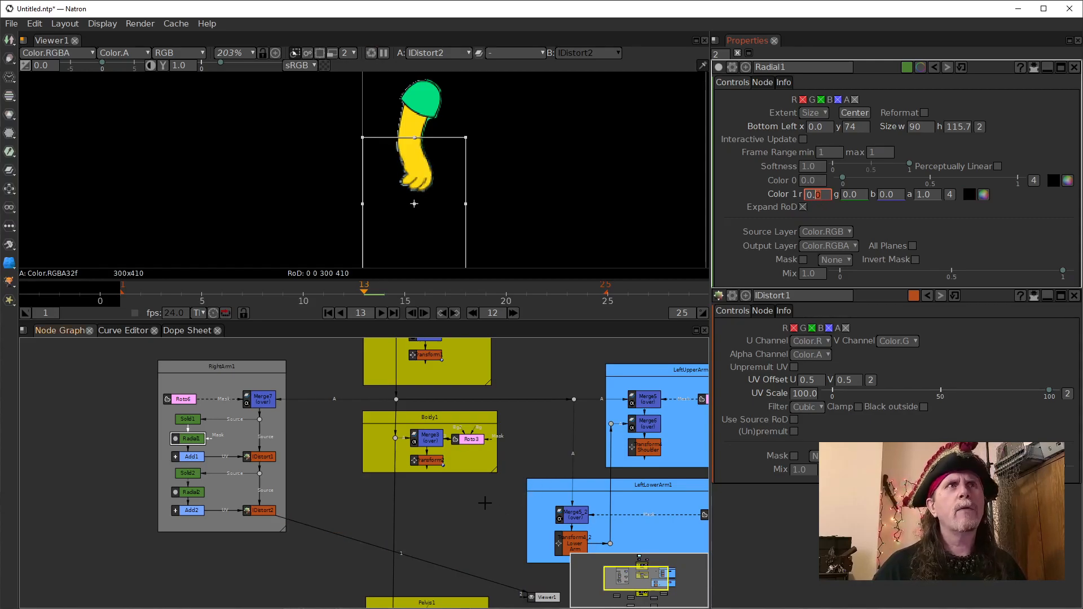
- Connect the viewer to IDistort1 and set the first Radial's Color 1 green value to 0.1
left_click_drag(320, 528, 255, 456)
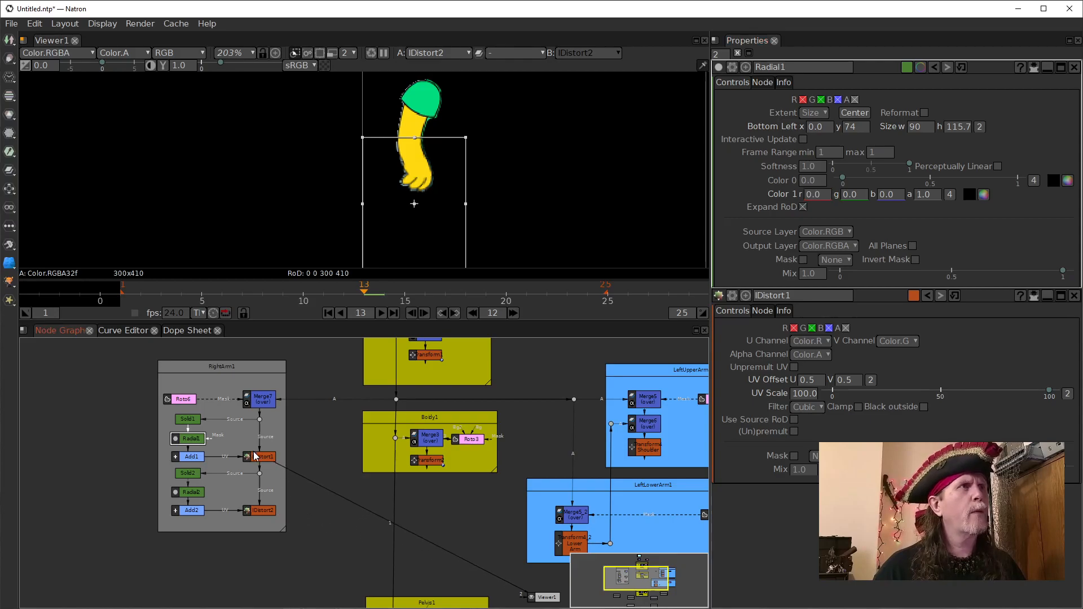
left_click(853, 197)
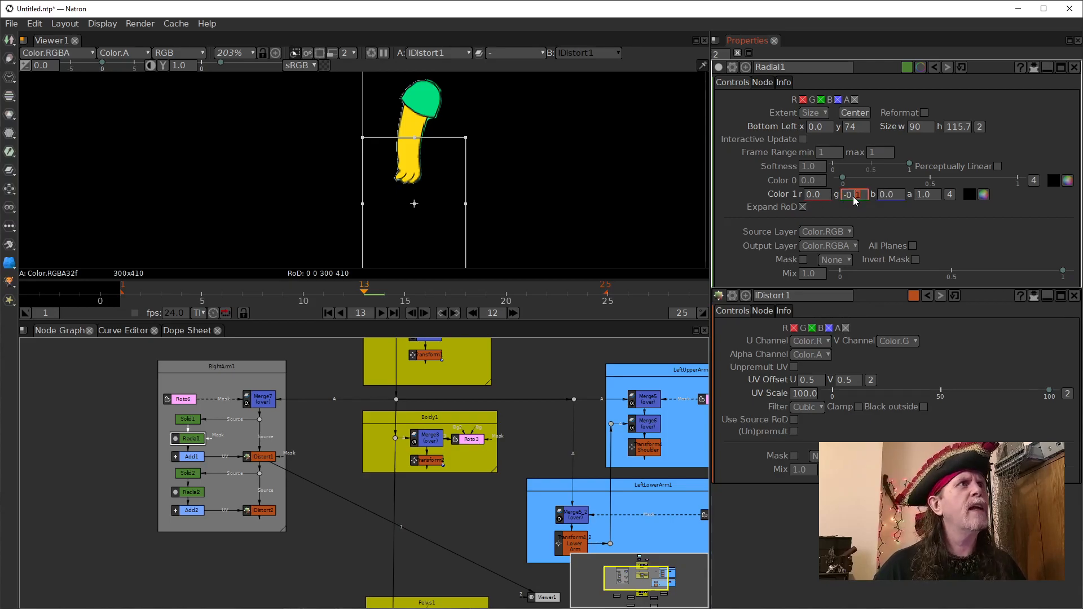
key("Up")
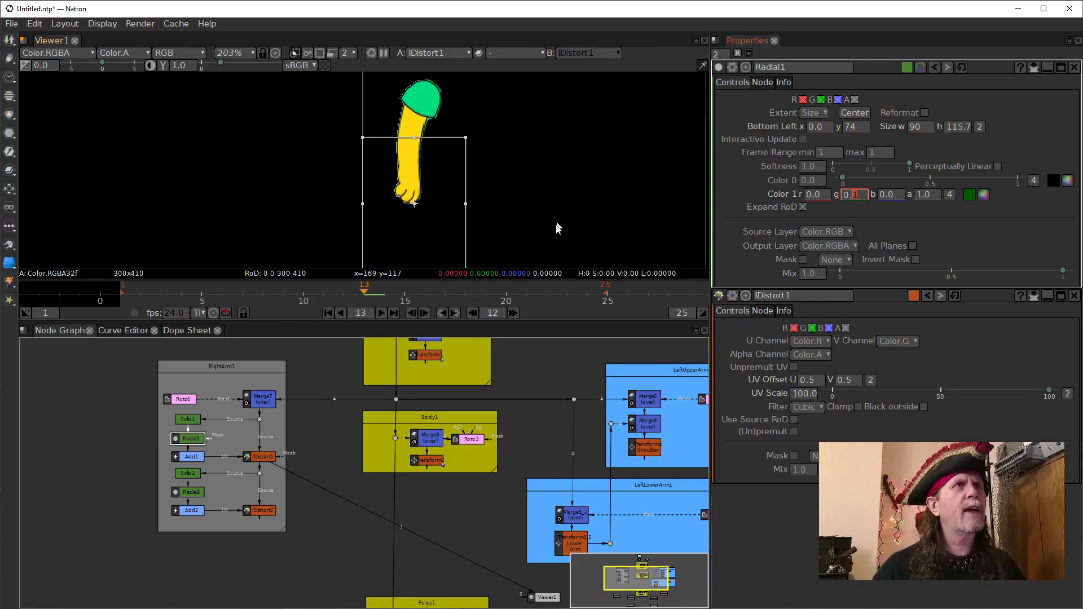
- Go to frame 1 and key the first Radial's Mix at 0
left_click(328, 314)
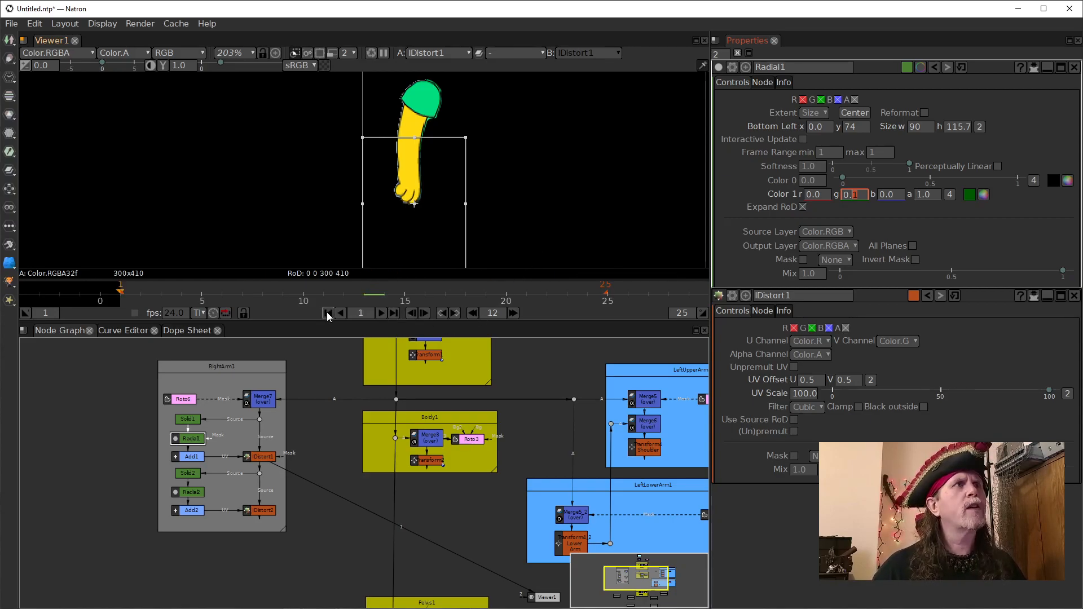
right_click(803, 274)
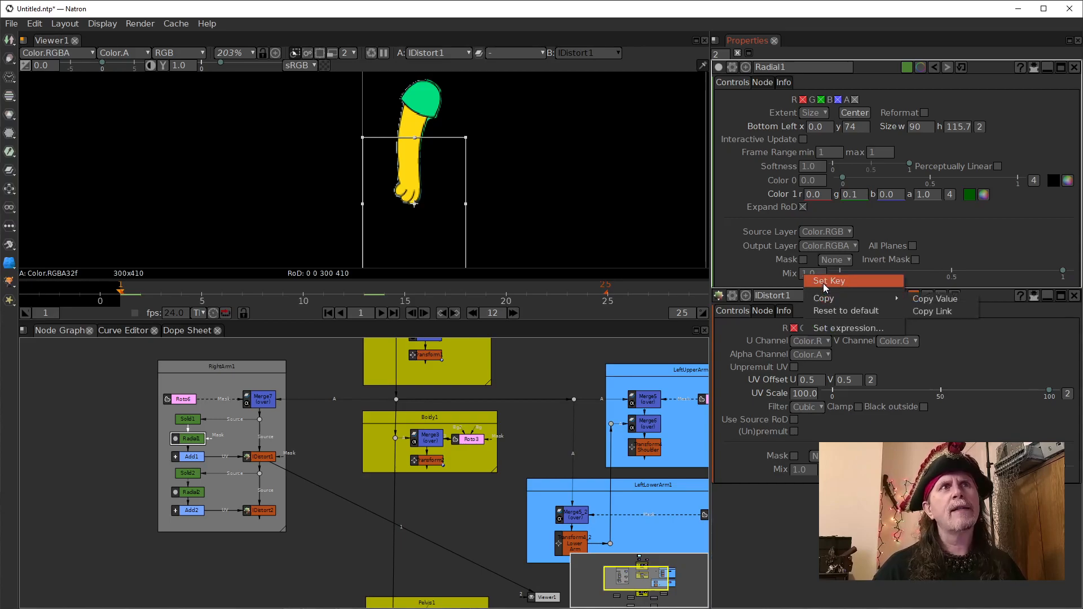
key("Escape")
type("0")
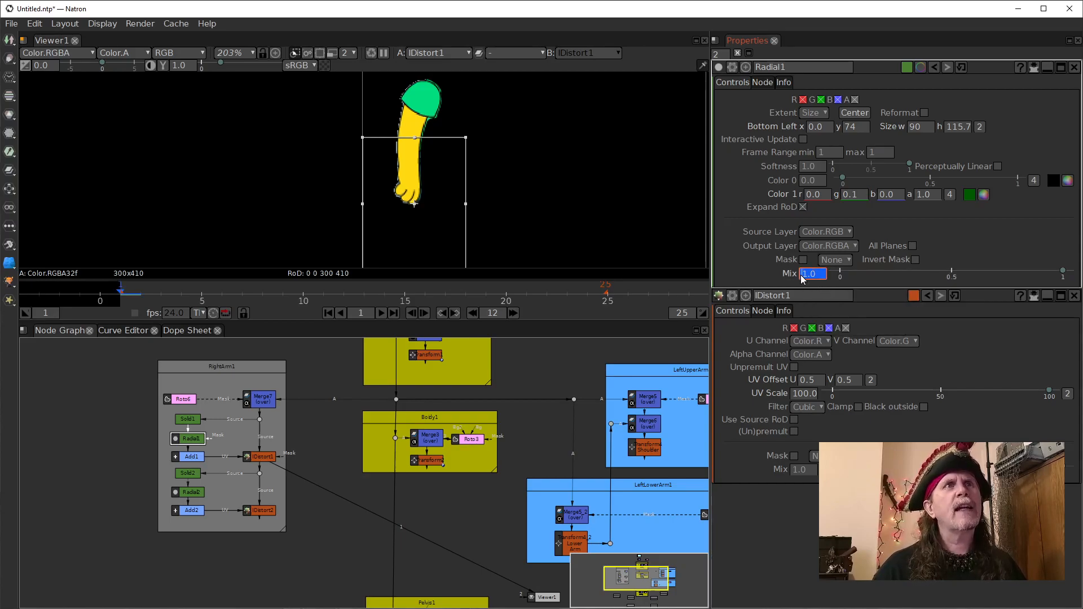
key("Return")
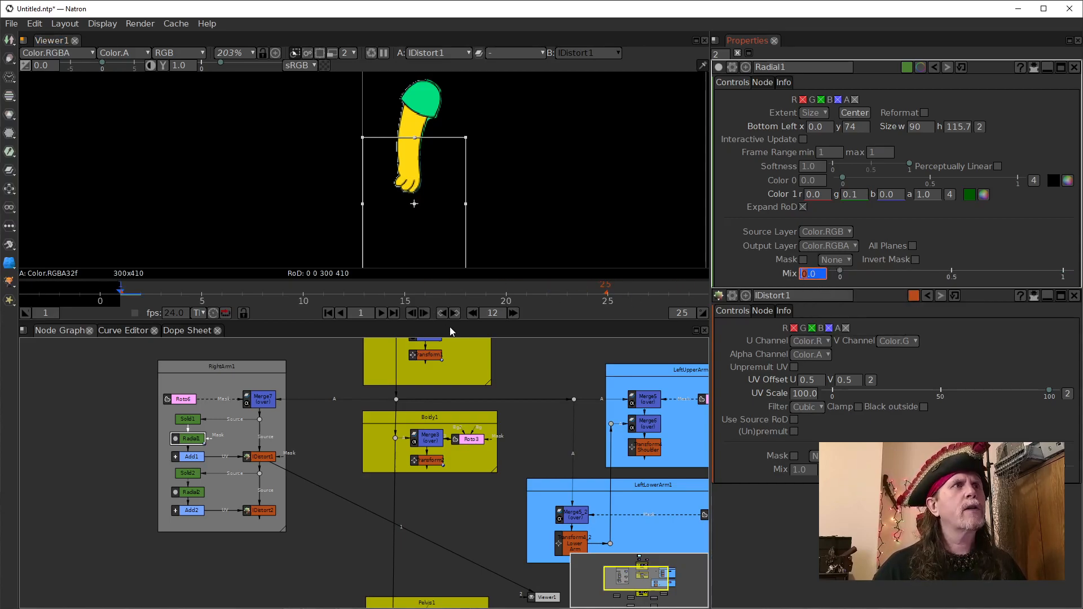
- Advance to frame 13 and key the first Radial's Mix at 1
left_click(513, 313)
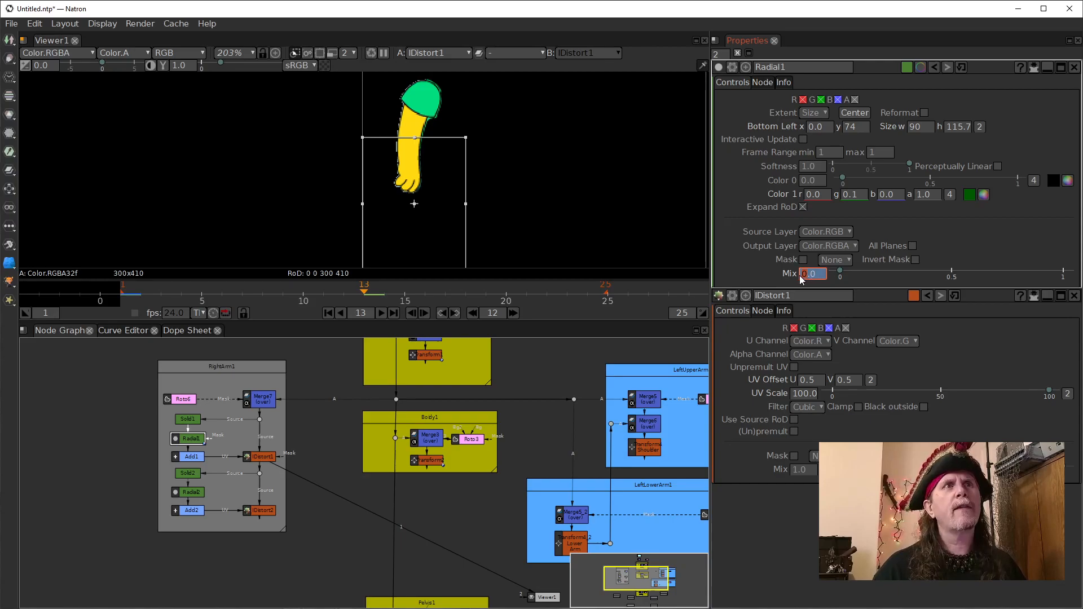
type("1")
key("Return")
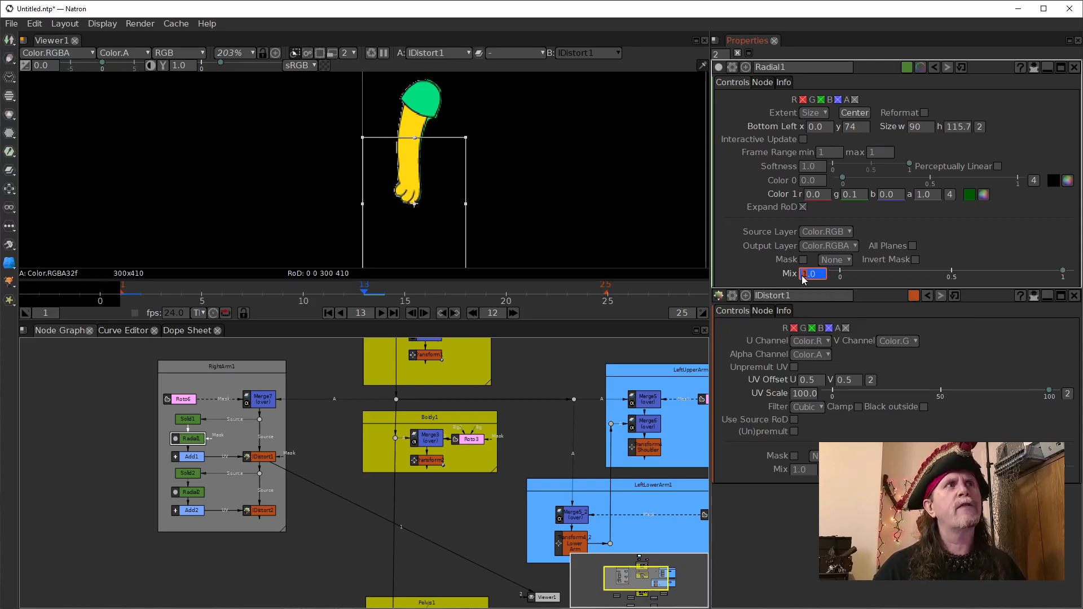
- Advance to frame 25 and key the first Radial's Mix at 0
left_click(513, 312)
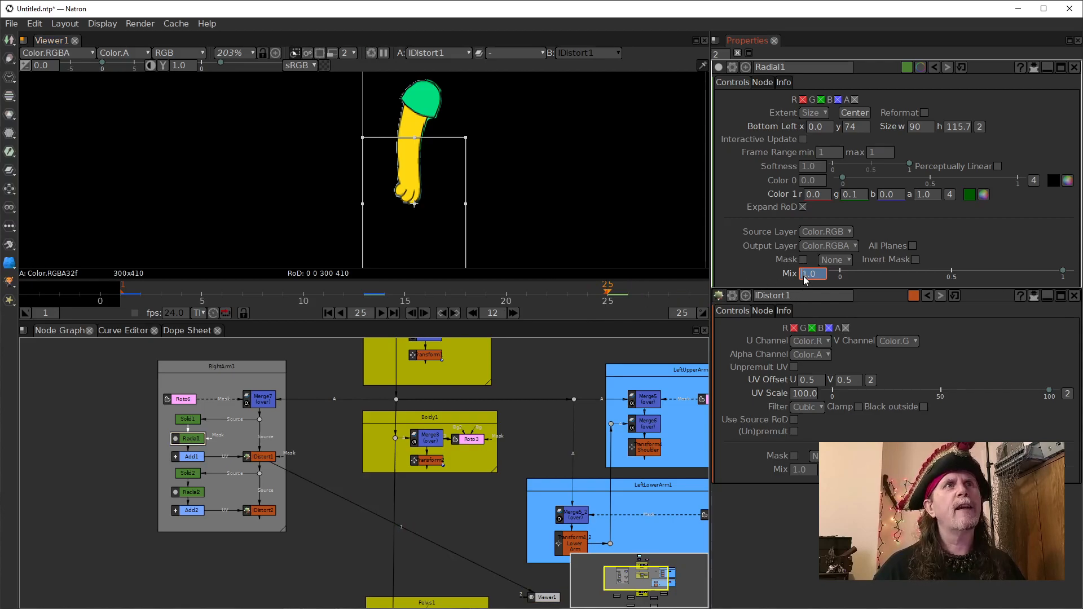
type("0")
key("Return")
- Play the IDistort1 stretch animation from frame 1 and stop it
left_click(328, 313)
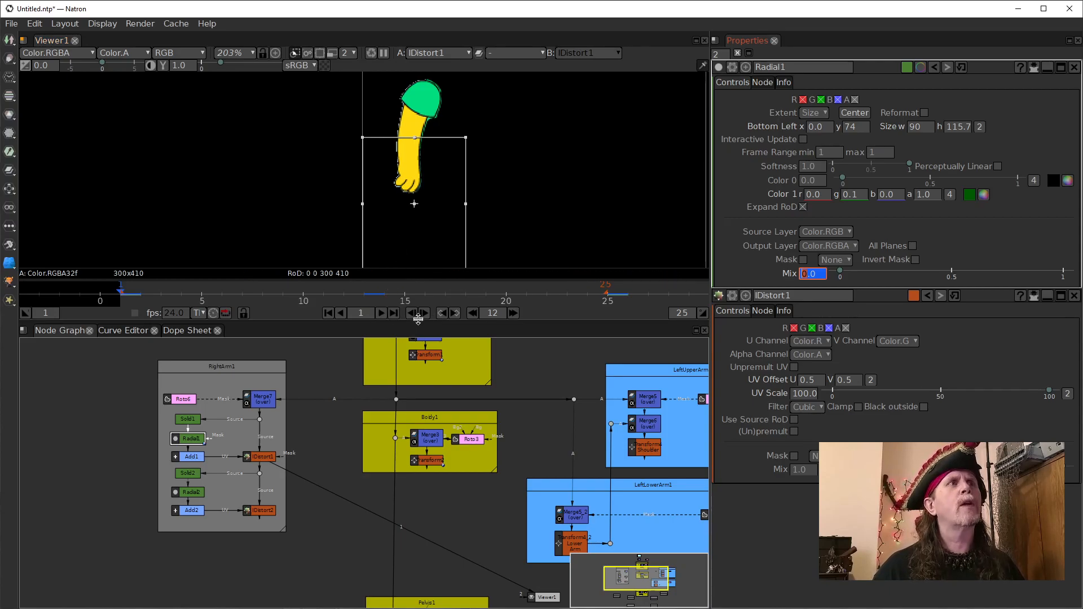
left_click(381, 312)
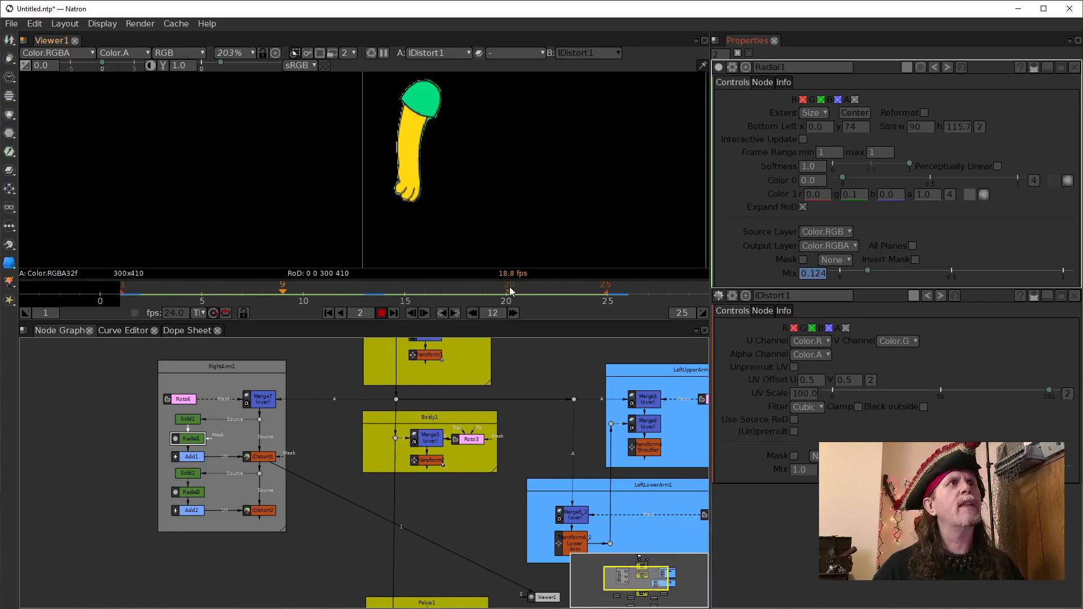
left_click(381, 313)
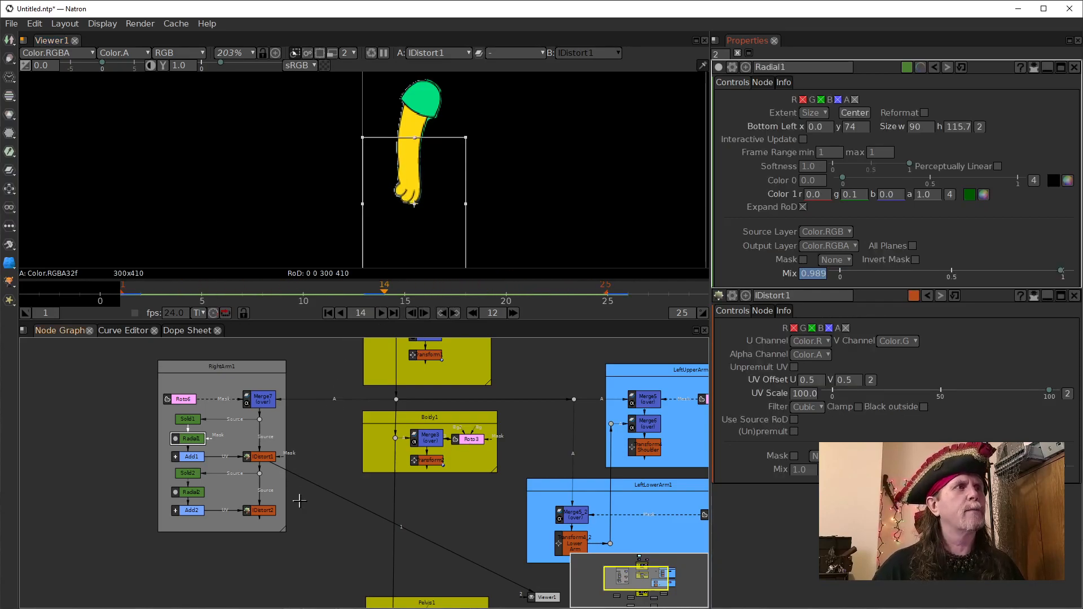
- Connect the viewer to IDistort2 and play the combined arm animation from frame 1
left_click_drag(318, 489, 256, 510)
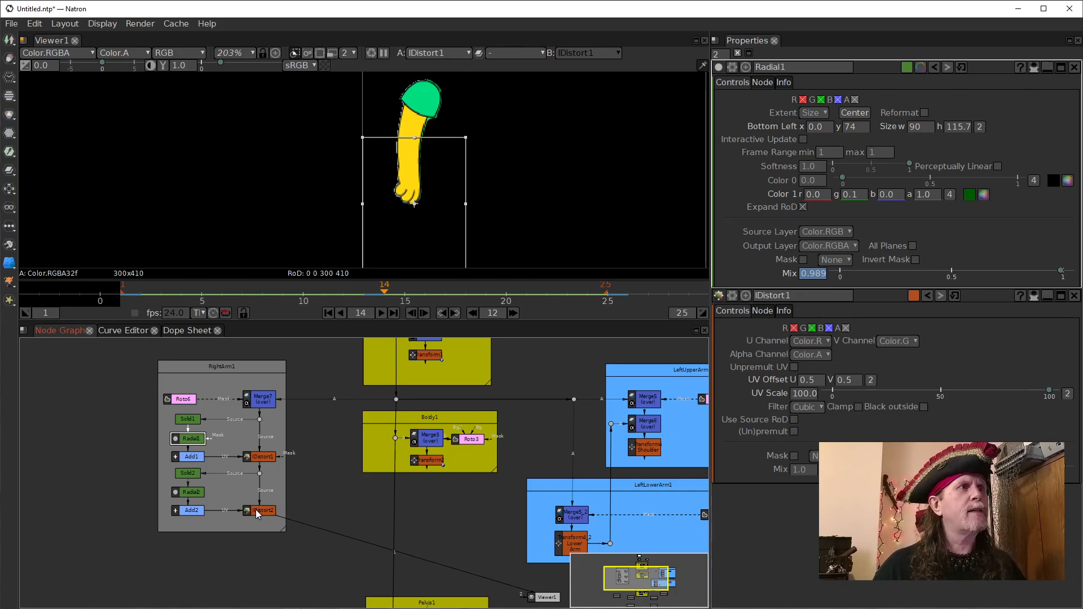
left_click(329, 313)
left_click(385, 315)
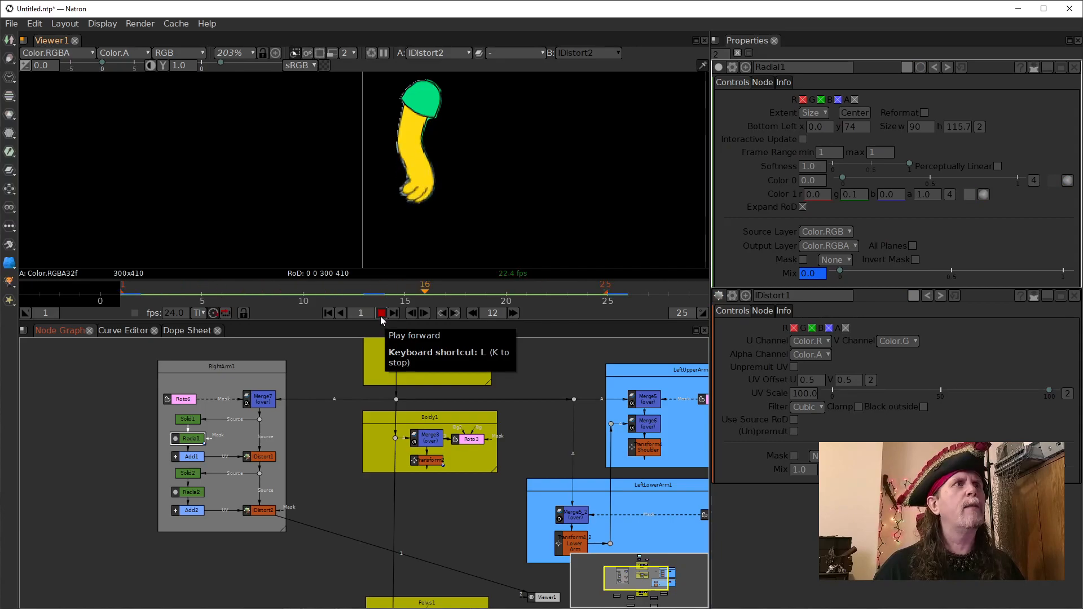
- Stop playback, go to frame 13, and resize Radial2's shape to about 114 wide by 91 high with its lower edge near y 103
left_click(381, 315)
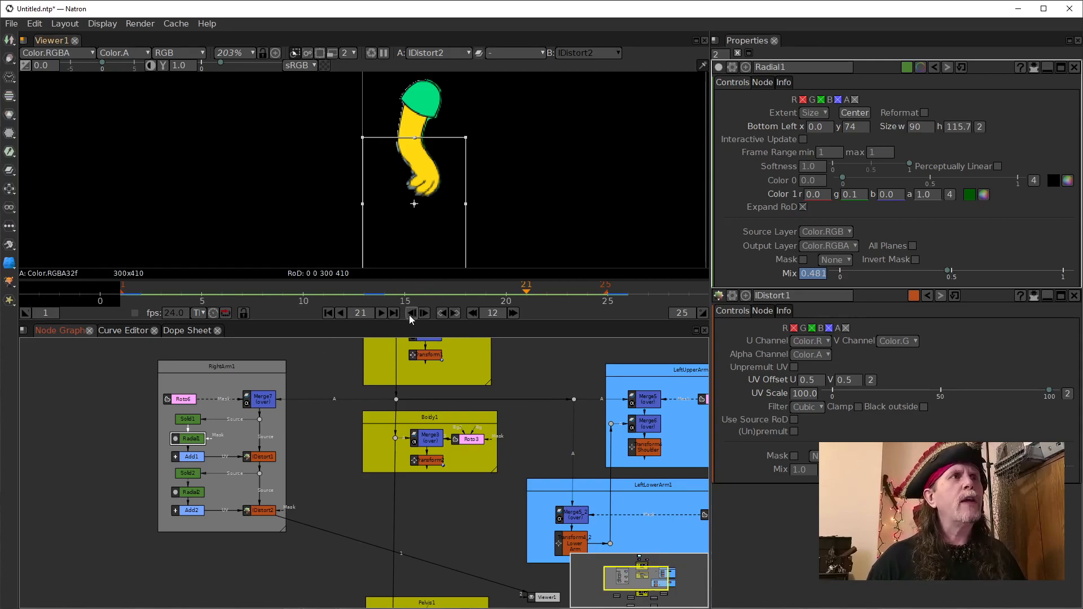
left_click(473, 313)
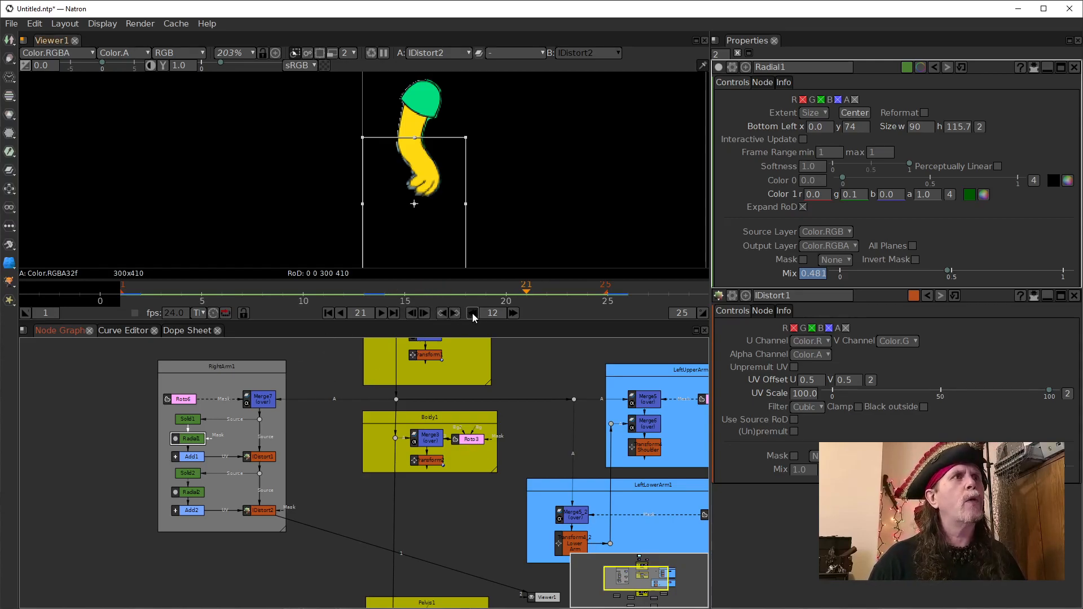
left_click(454, 313)
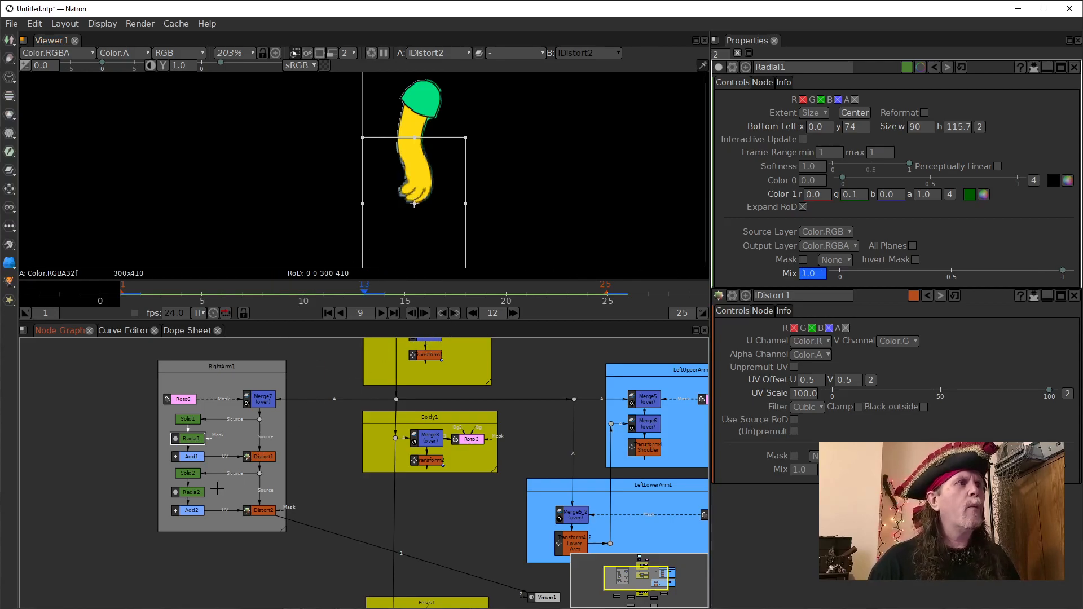
left_click(191, 492)
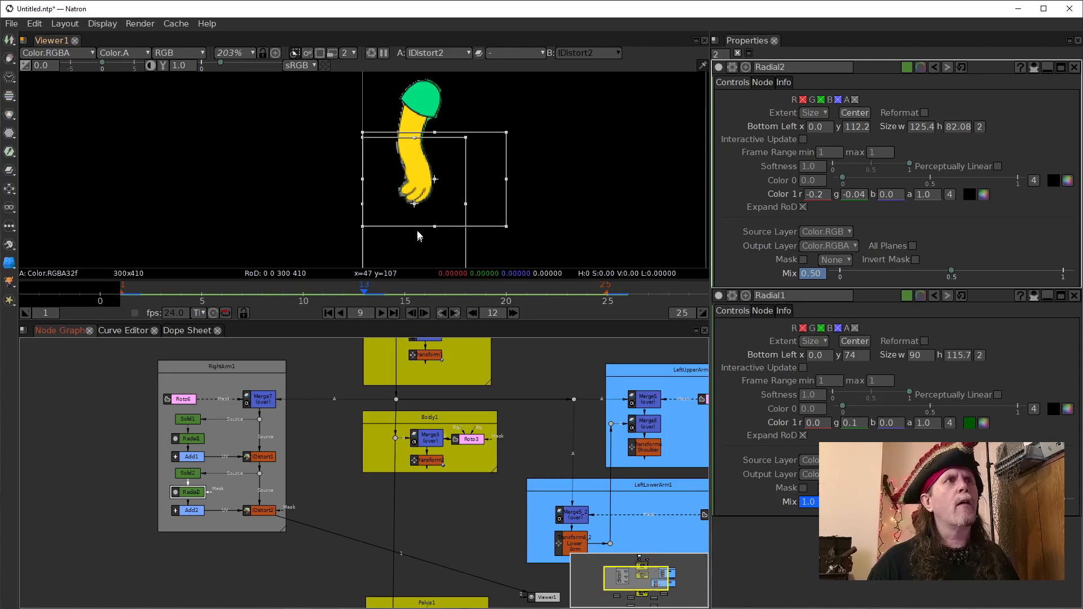
left_click_drag(434, 232, 435, 236)
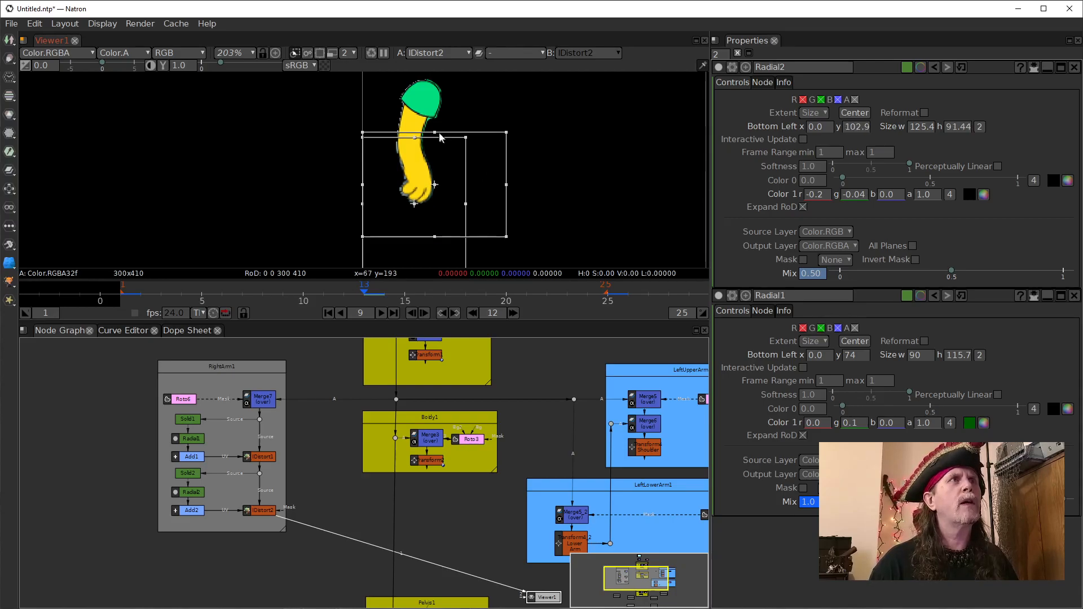
left_click_drag(435, 134, 435, 134)
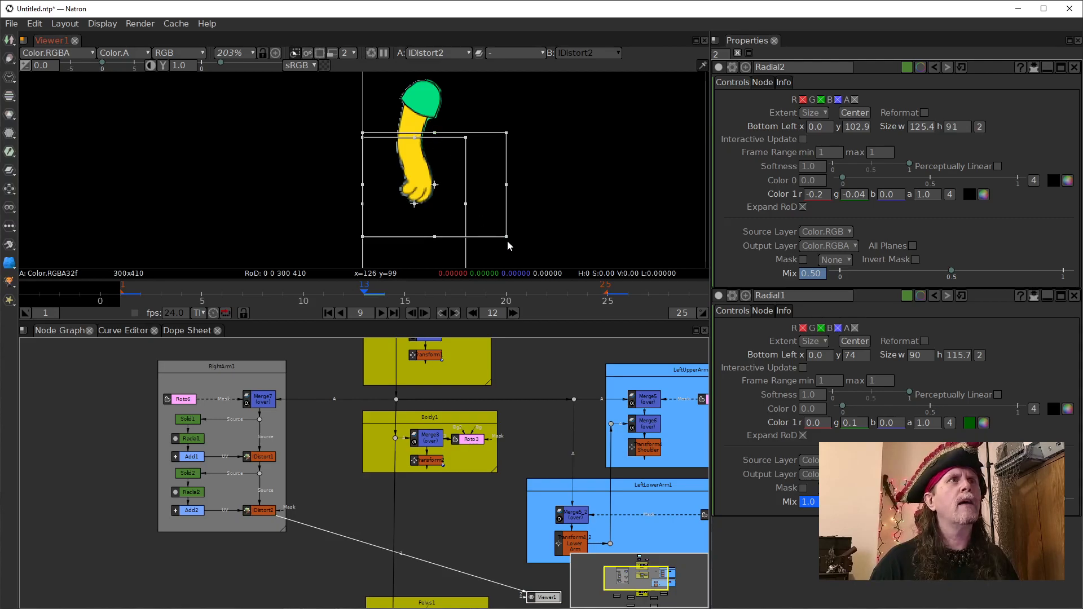
left_click_drag(506, 186, 494, 186)
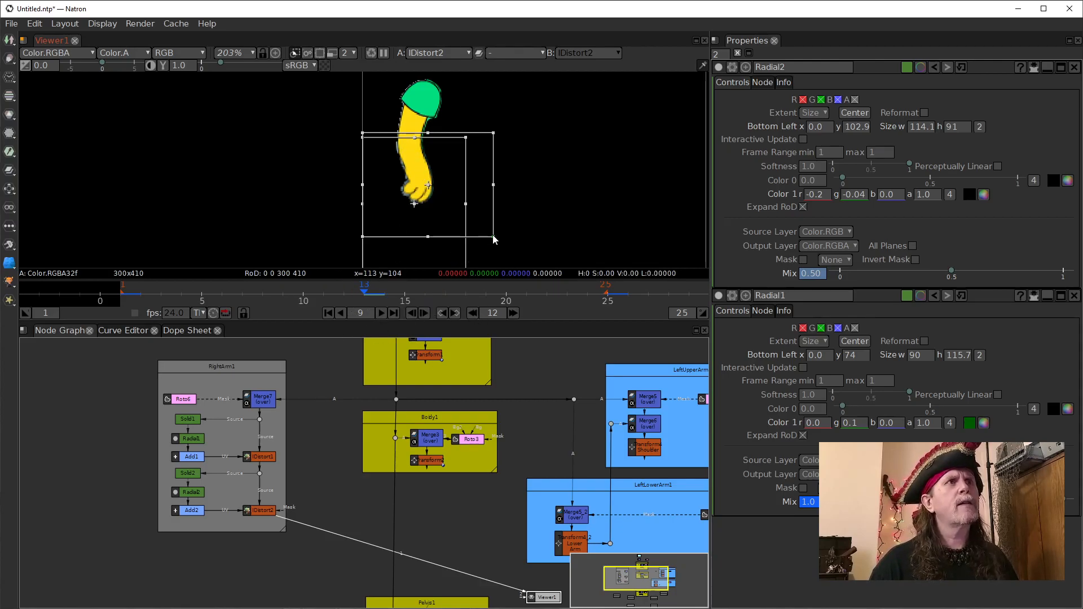
- Advance to frame 25 and resize Radial2's shape to about 125 wide by 88.5 high, with its lower edge near y 105
left_click(513, 314)
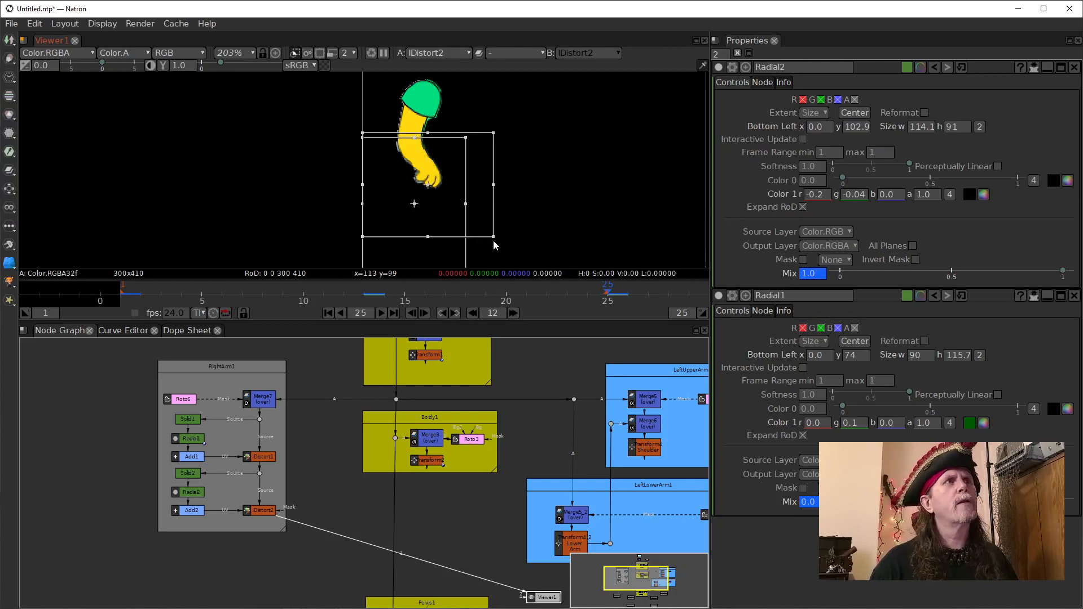
left_click_drag(494, 186, 508, 186)
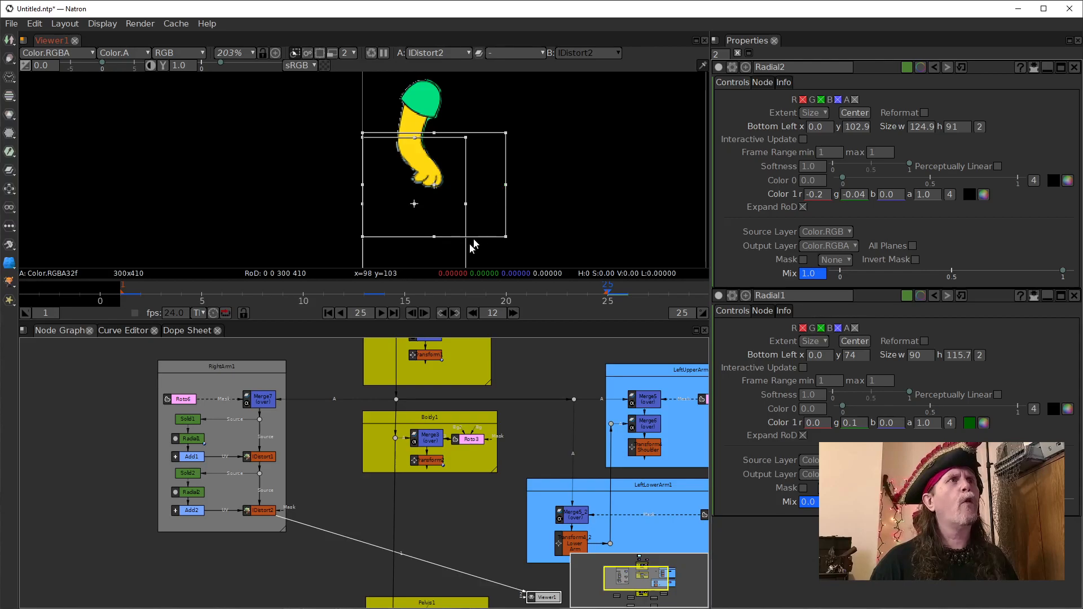
left_click_drag(433, 236, 433, 234)
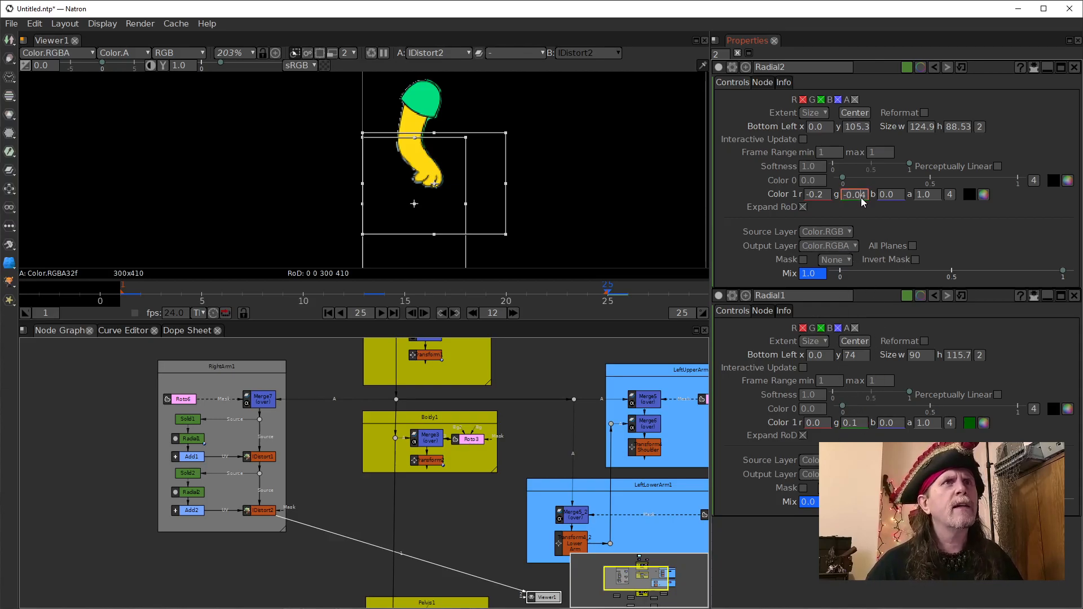
- Set the green component of Radial2's Color 1 to -0.02
scroll(861, 198, "down", 1)
scroll(861, 197, "up", 1)
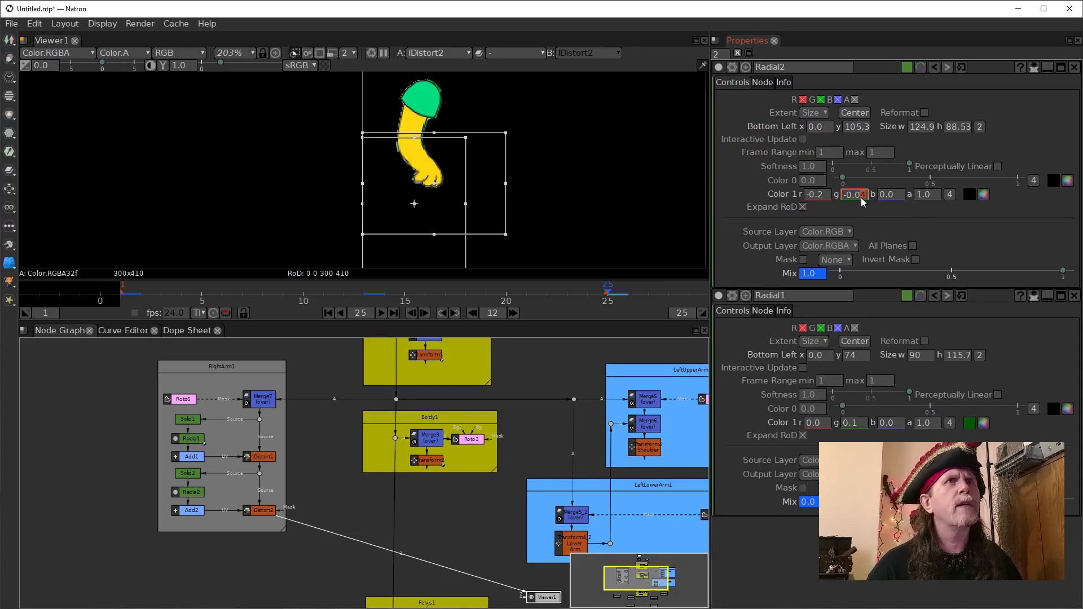
scroll(861, 198, "up", 1)
scroll(860, 198, "up", 1)
scroll(861, 198, "up", 1)
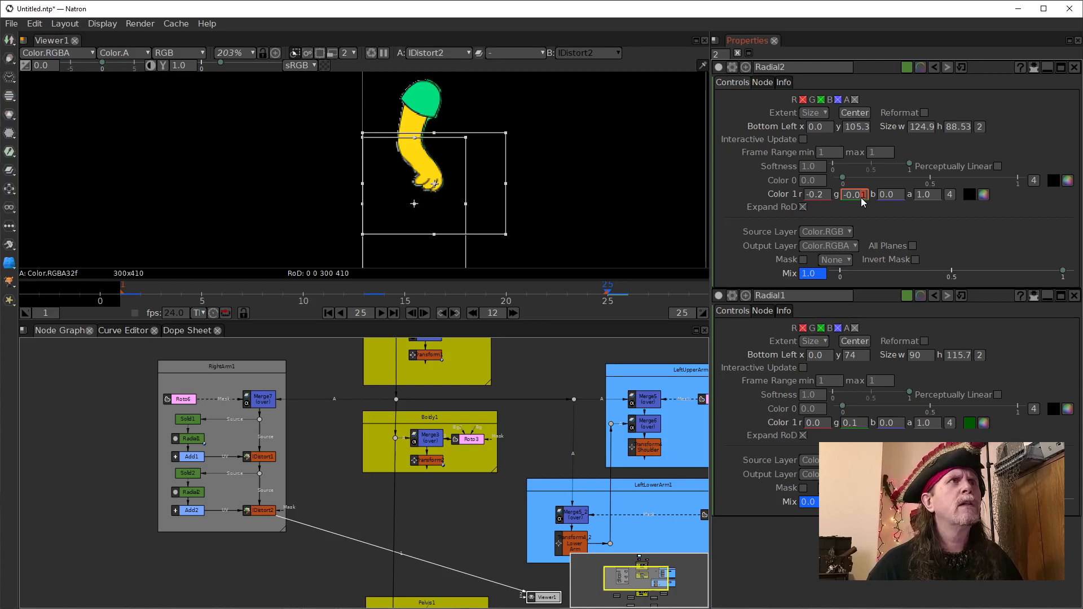
scroll(861, 198, "down", 1)
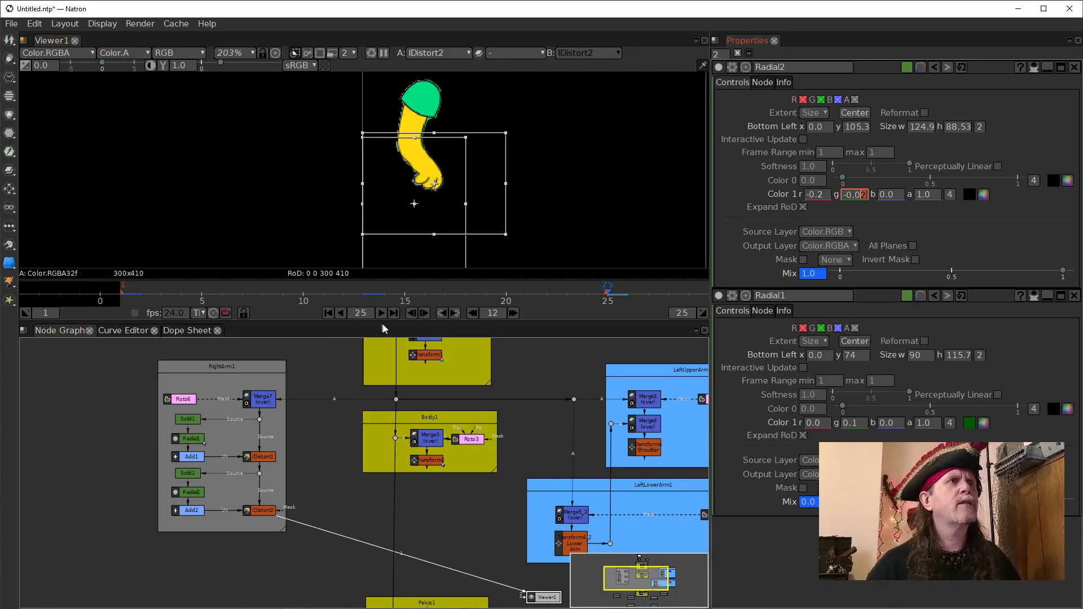
- Return to frame 13 and extend Radial2's shape to start at about x -6.3, making it about 131 wide
left_click(473, 313)
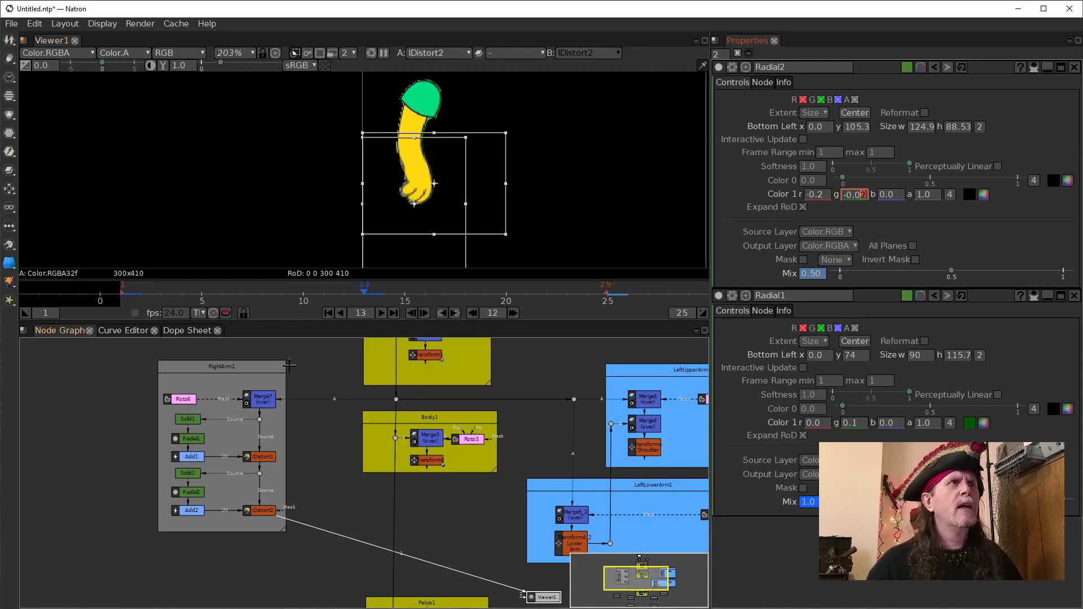
mouse_move(363, 184)
left_mouse_down()
mouse_move(371, 189)
mouse_move(361, 189)
left_mouse_up()
left_click_drag(361, 185, 356, 185)
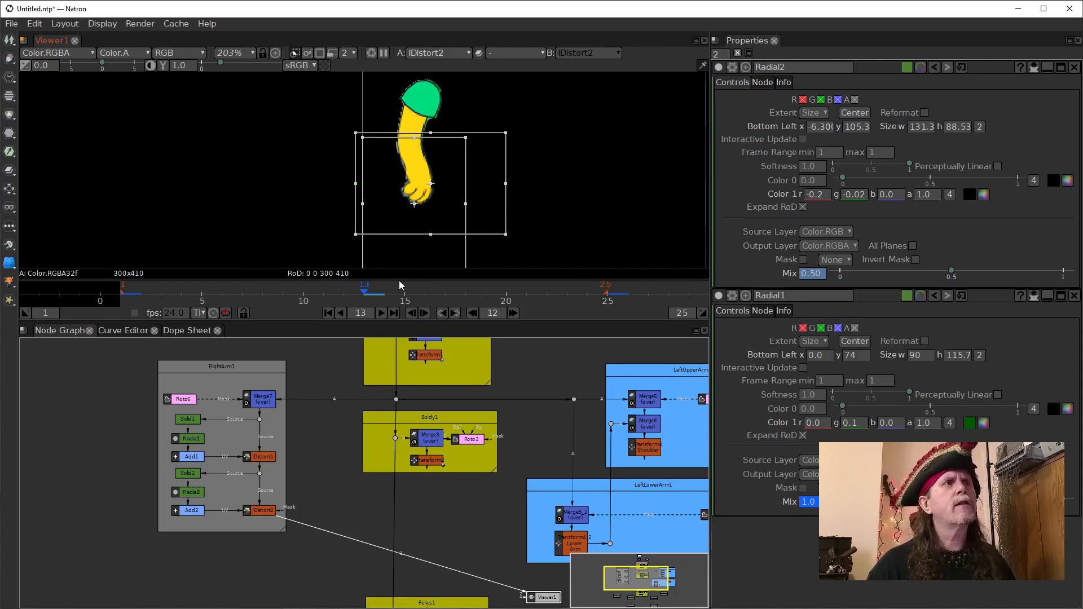
- Step between the keyed frames to compare the arm's shape, ending at frame 13
left_click(470, 314)
left_click(513, 314)
left_click(514, 315)
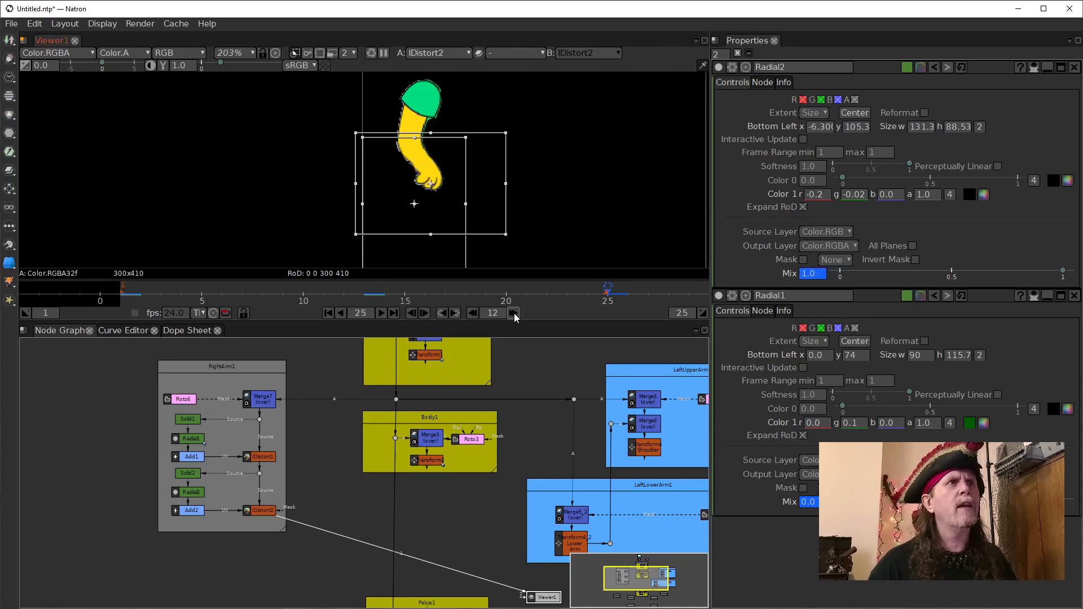
left_click(469, 313)
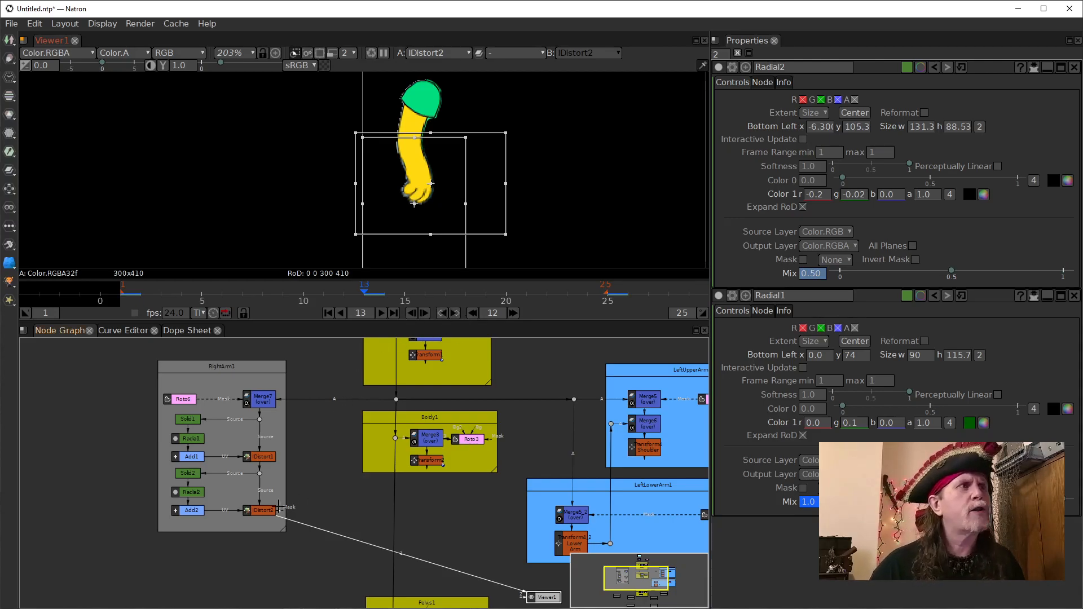
- Set Radial1's Mix to 0.4 at frame 13
left_click(183, 493)
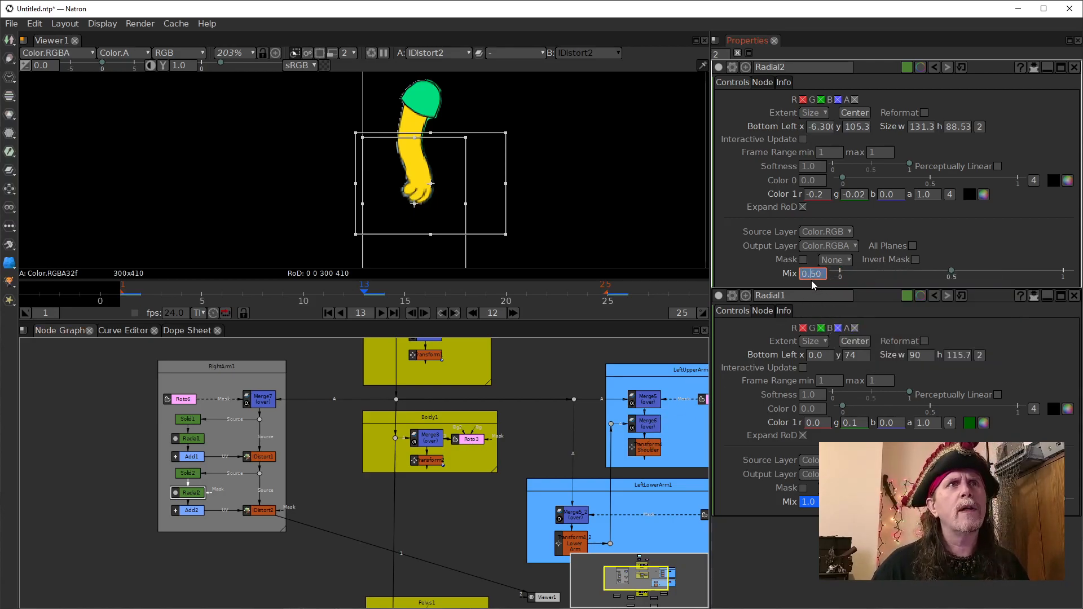
left_click(258, 454)
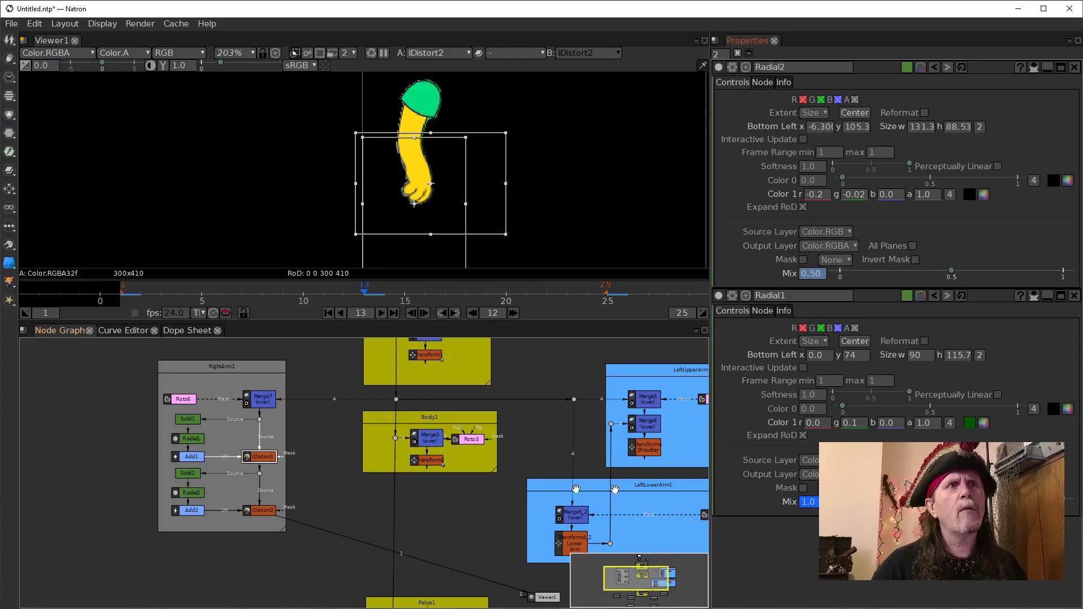
left_click(186, 439)
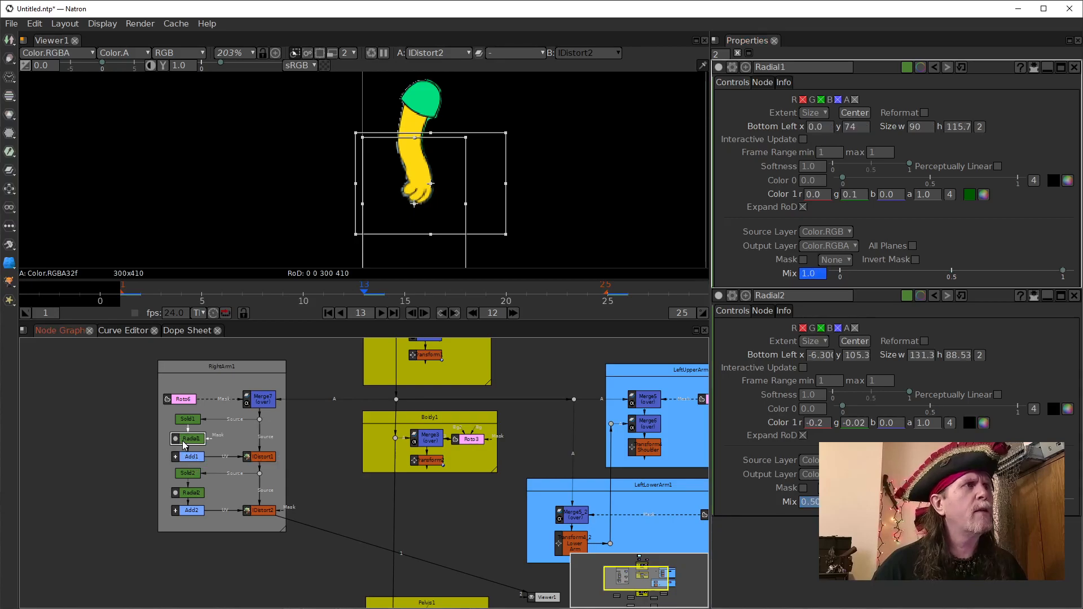
left_click(815, 274)
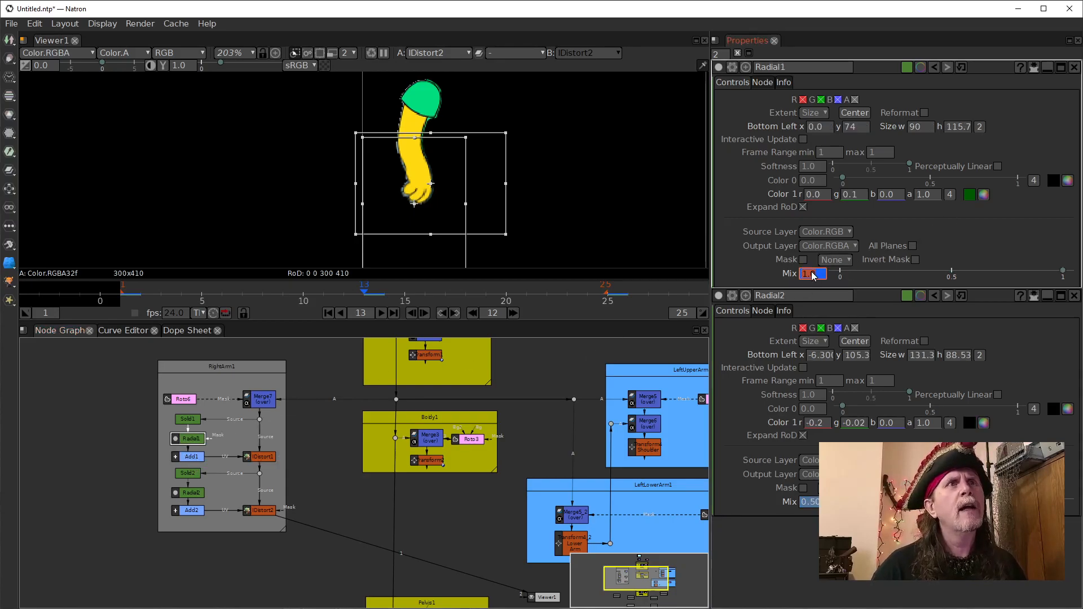
scroll(812, 276, "down", 6)
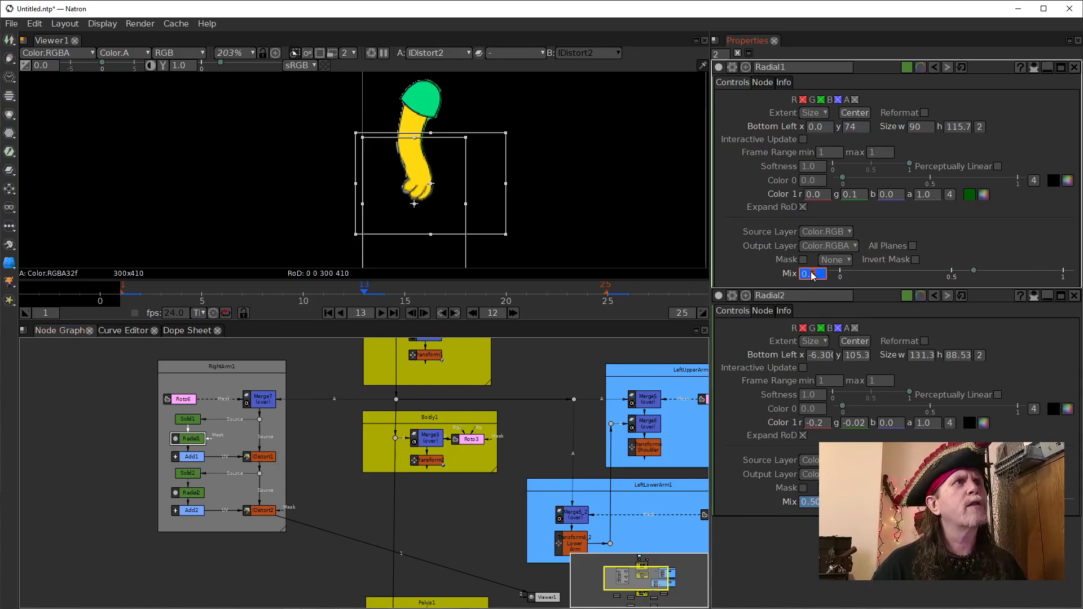
scroll(811, 275, "down", 1)
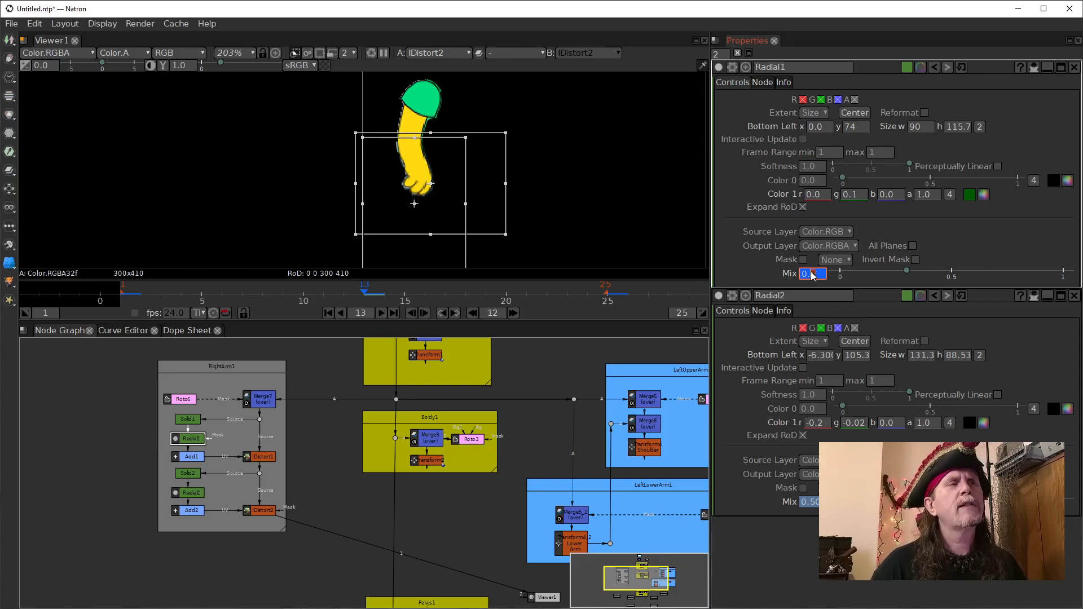
scroll(813, 276, "up", 1)
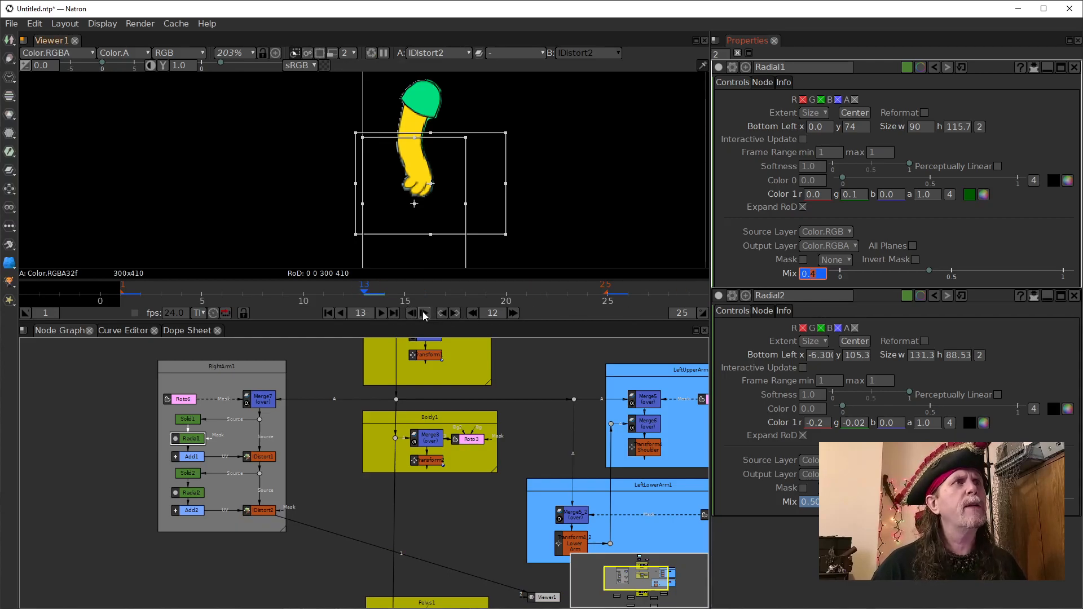
- Check the arm at frames 1 and 25, then play the bend animation from frame 1 and stop it
left_click(474, 313)
left_click(513, 313)
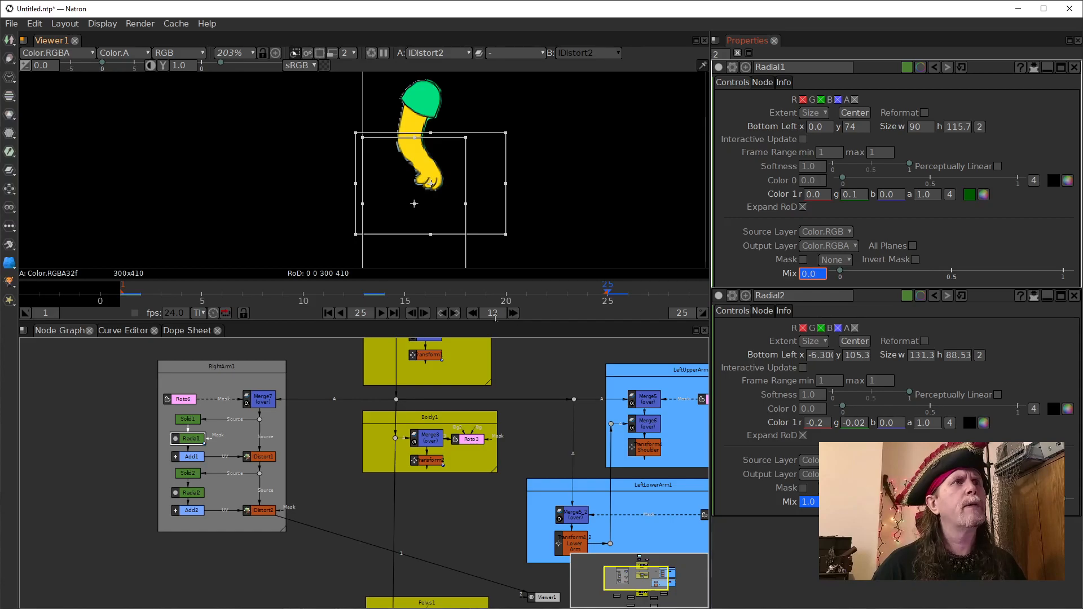
left_click(472, 313)
left_click(473, 313)
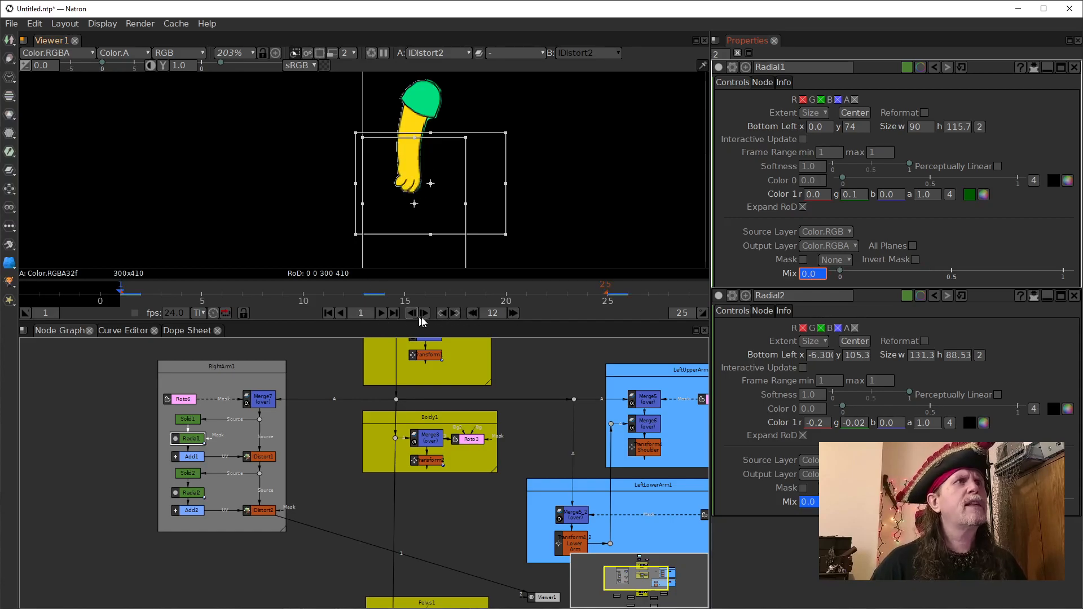
left_click(382, 313)
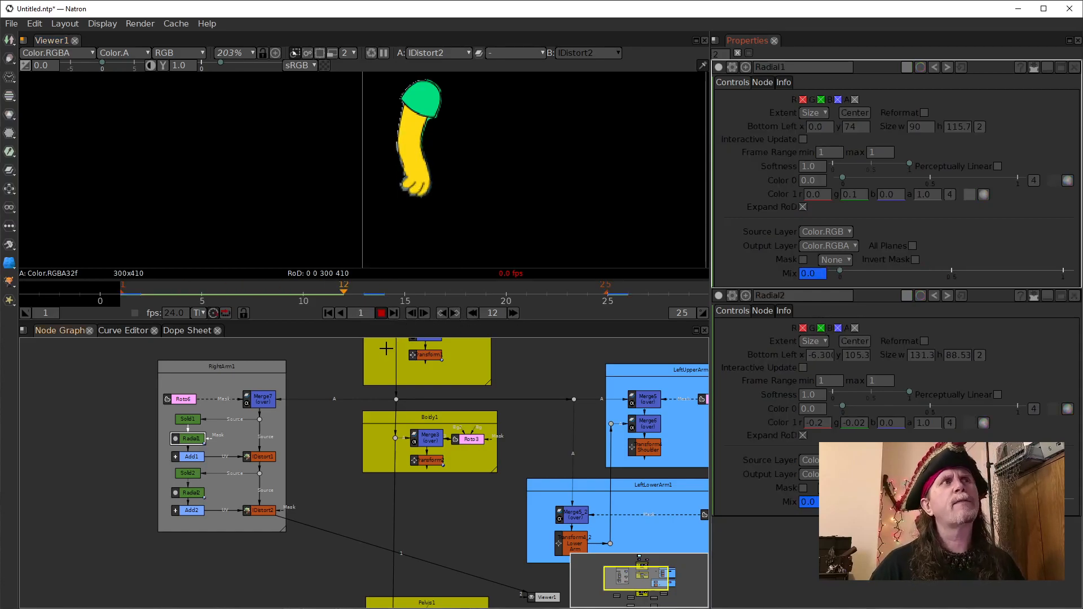
left_click(380, 314)
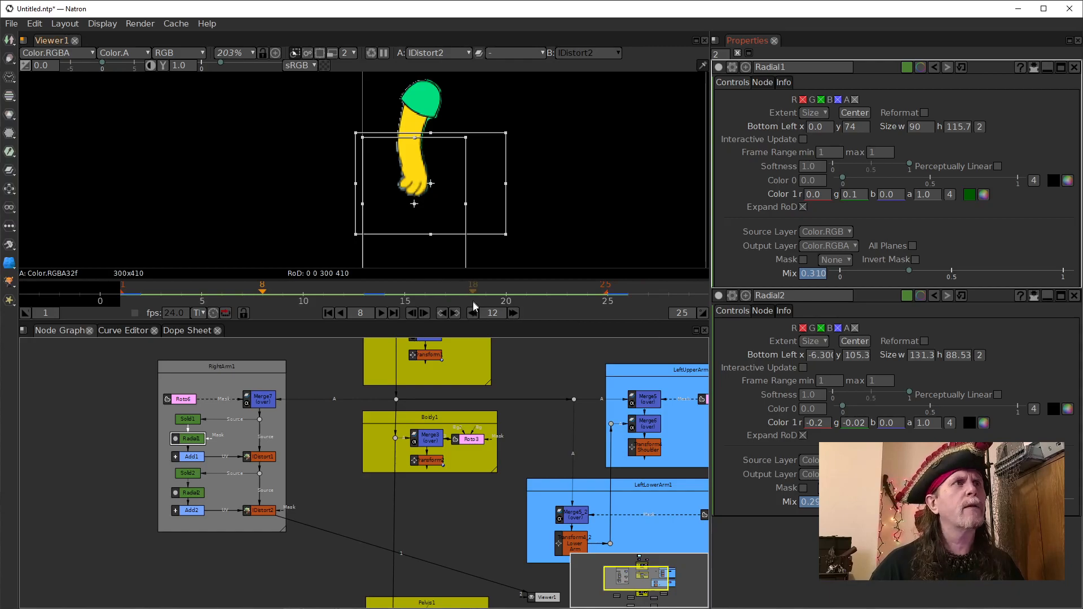
- Go to the frame 13 keyframe and set Radial1's Mix to 0.1
left_click(454, 313)
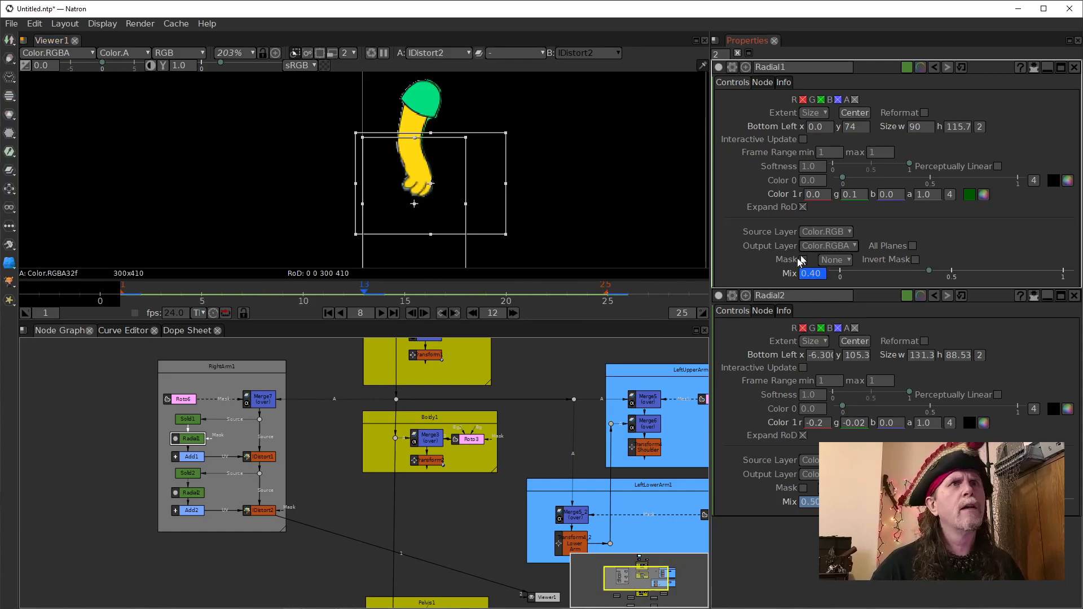
left_click(810, 276)
scroll(810, 277, "down", 3)
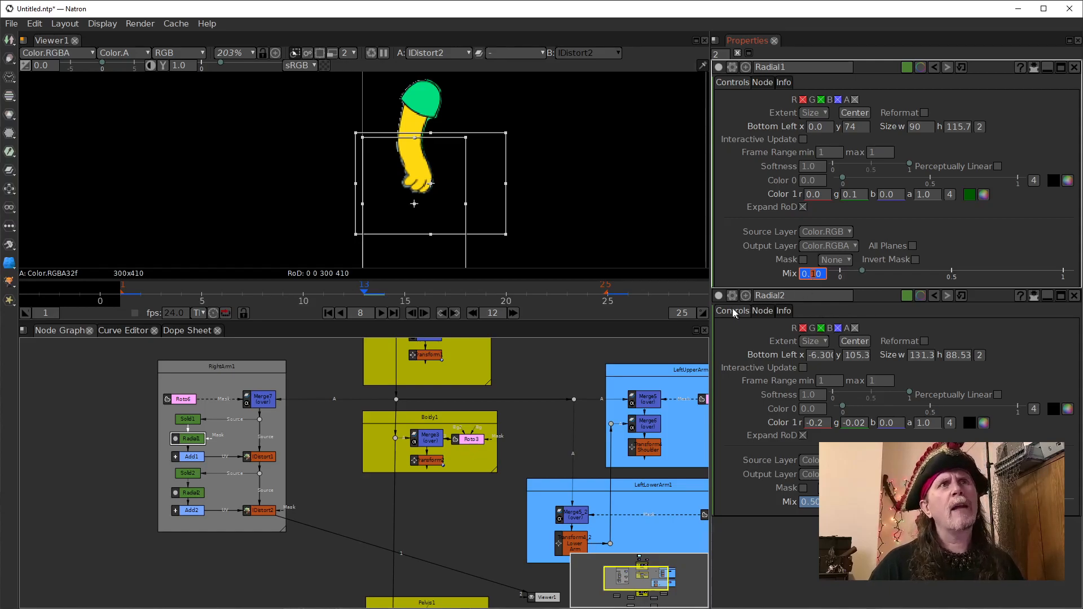
- Play the refined arm animation from frame 1 and stop it
left_click(329, 315)
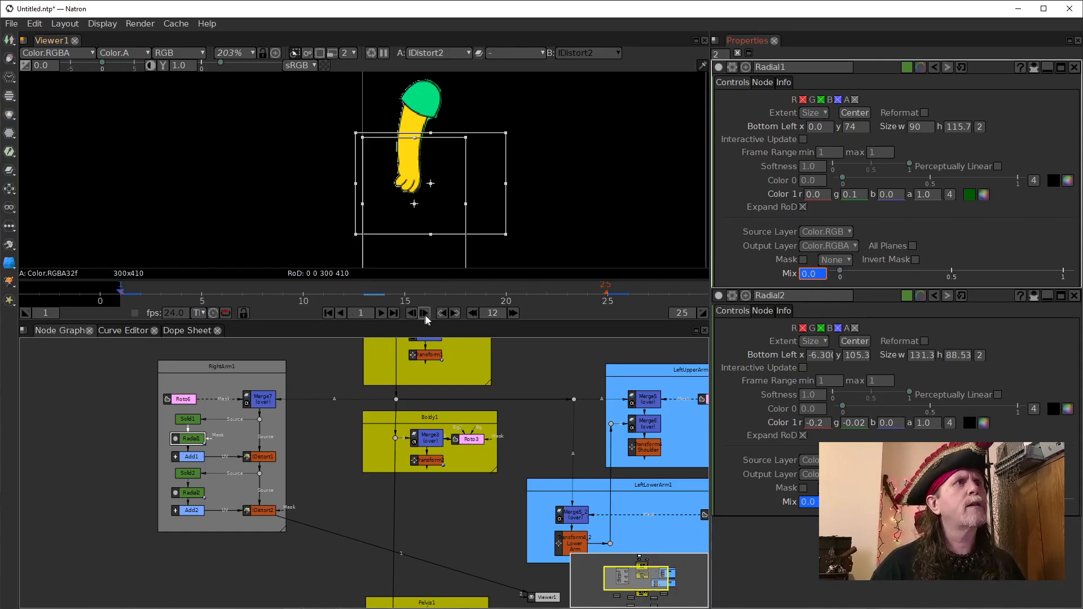
left_click(380, 312)
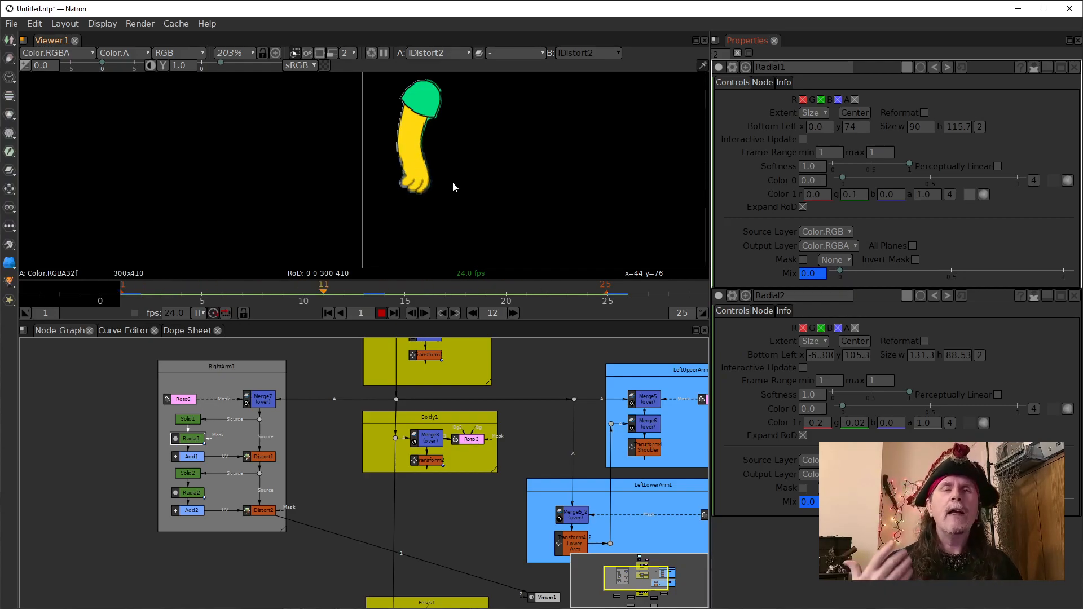
left_click(382, 313)
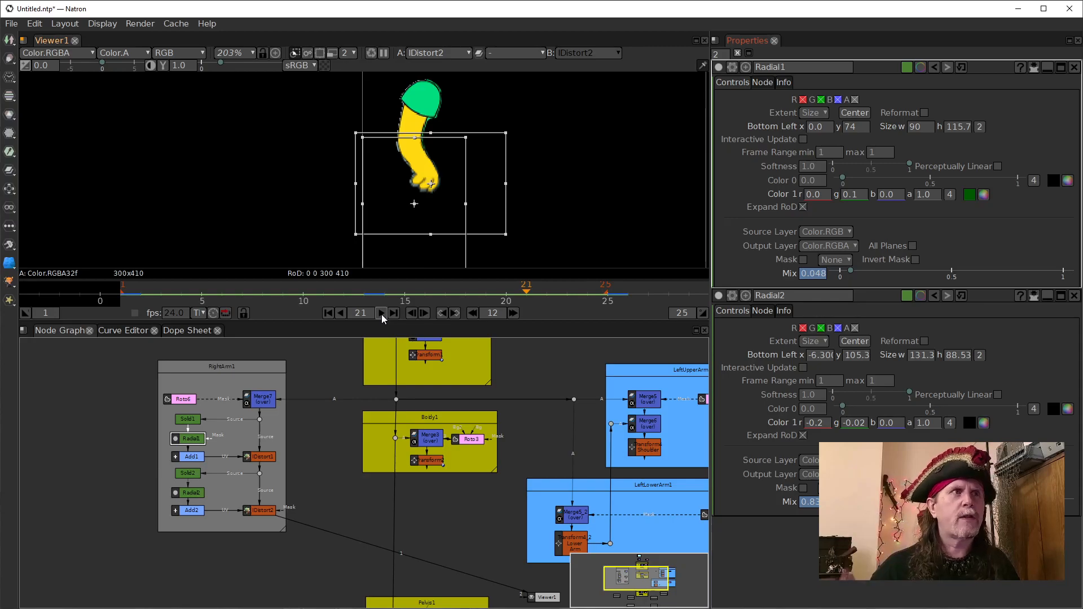
- Move the Viewer1 node just below the RightArm1 backdrop in the node graph
left_click_drag(458, 503, 378, 488)
scroll(405, 527, "down", 4)
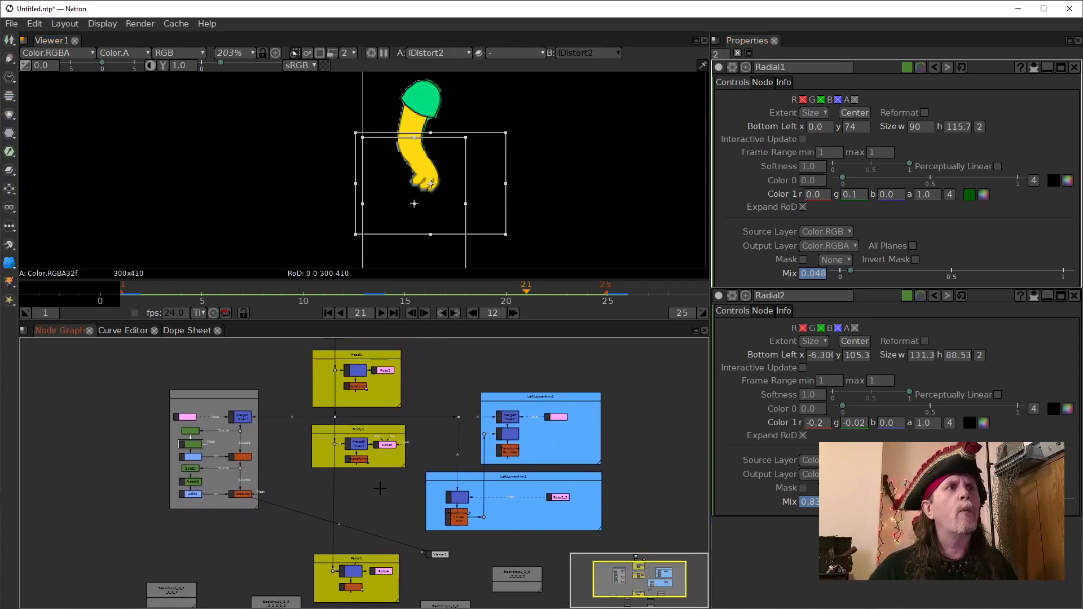
left_click_drag(441, 550, 272, 545)
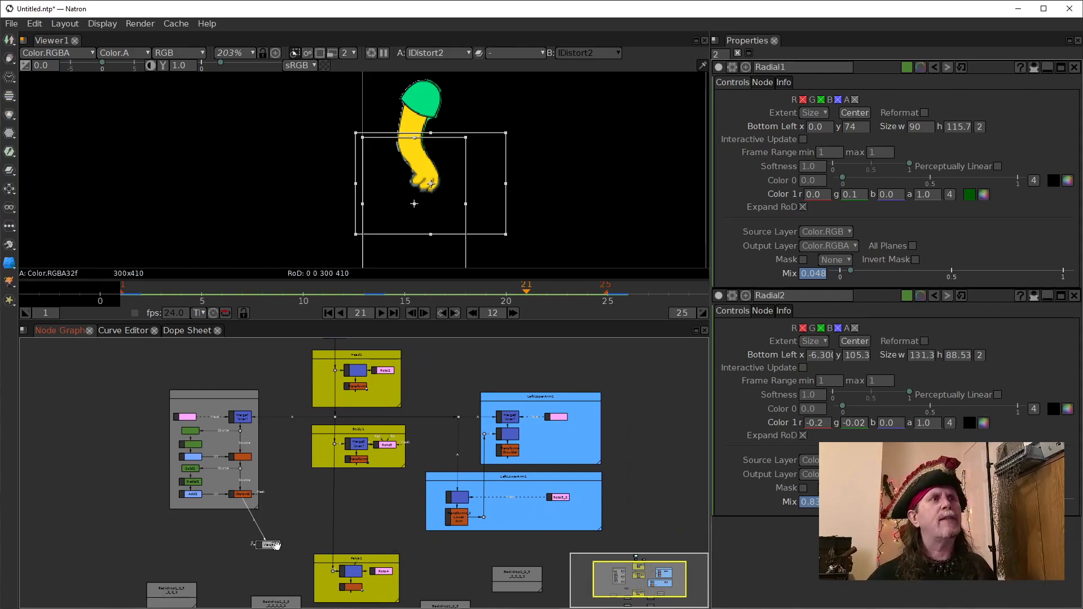
- Start saving the project as a new file and choose the Episode 0025 folder as its destination
left_click_drag(364, 529, 323, 445)
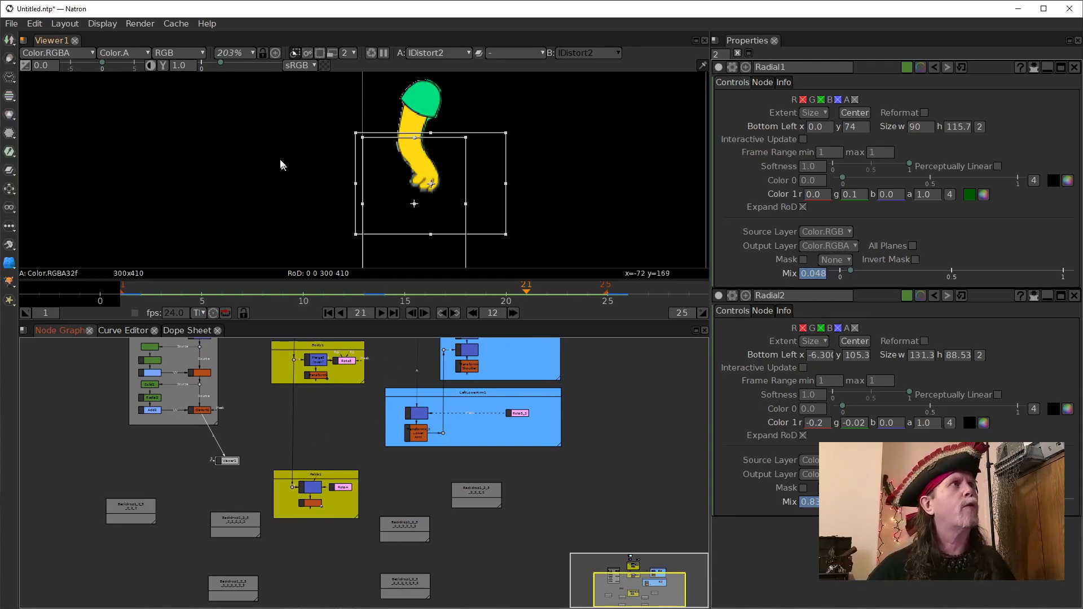
left_click(11, 24)
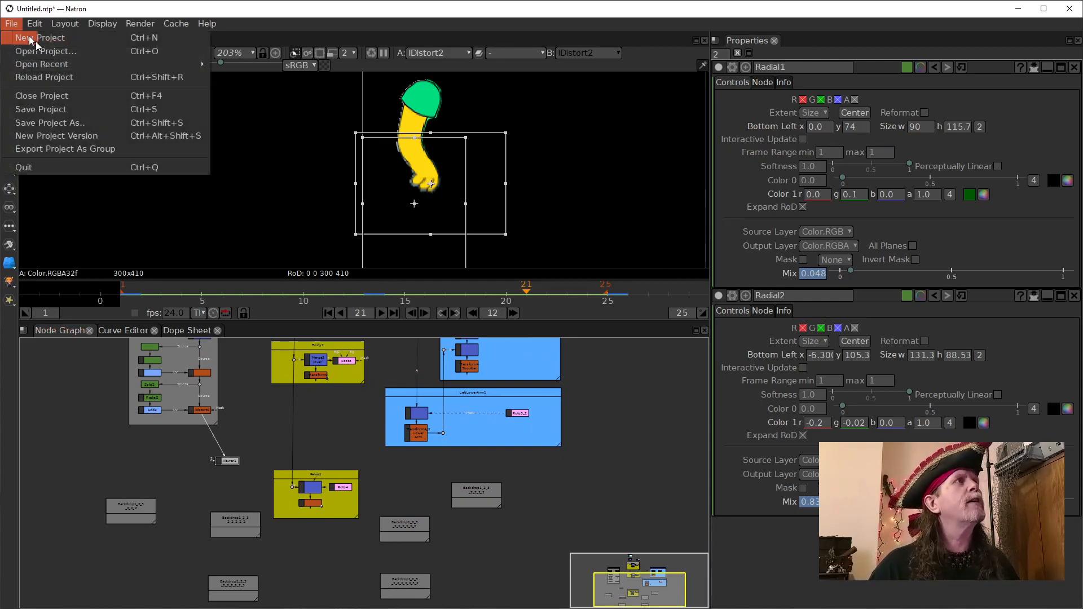
left_click(71, 123)
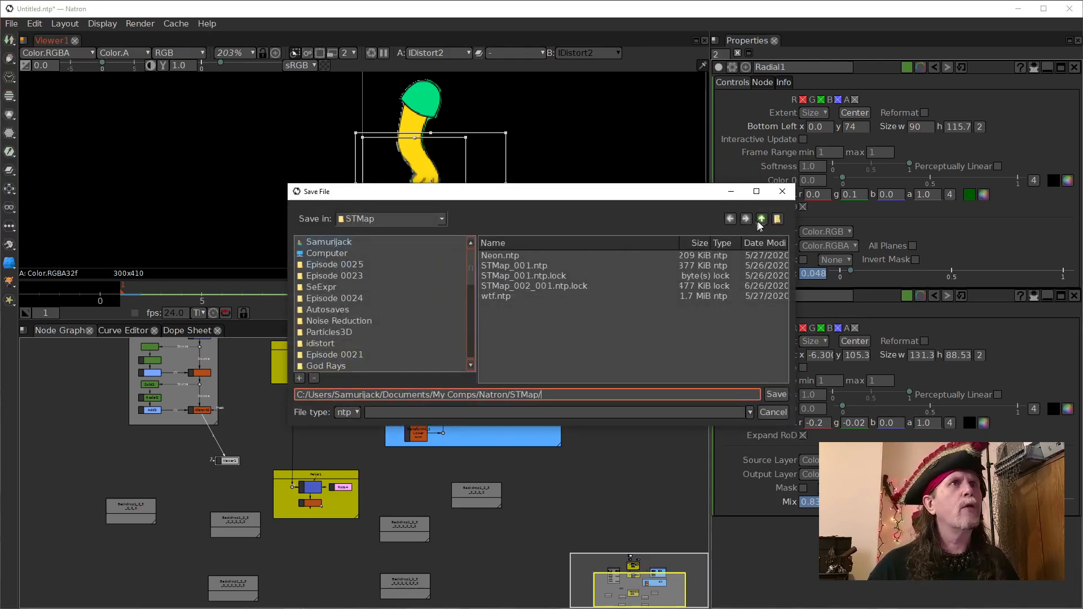
left_click(359, 276)
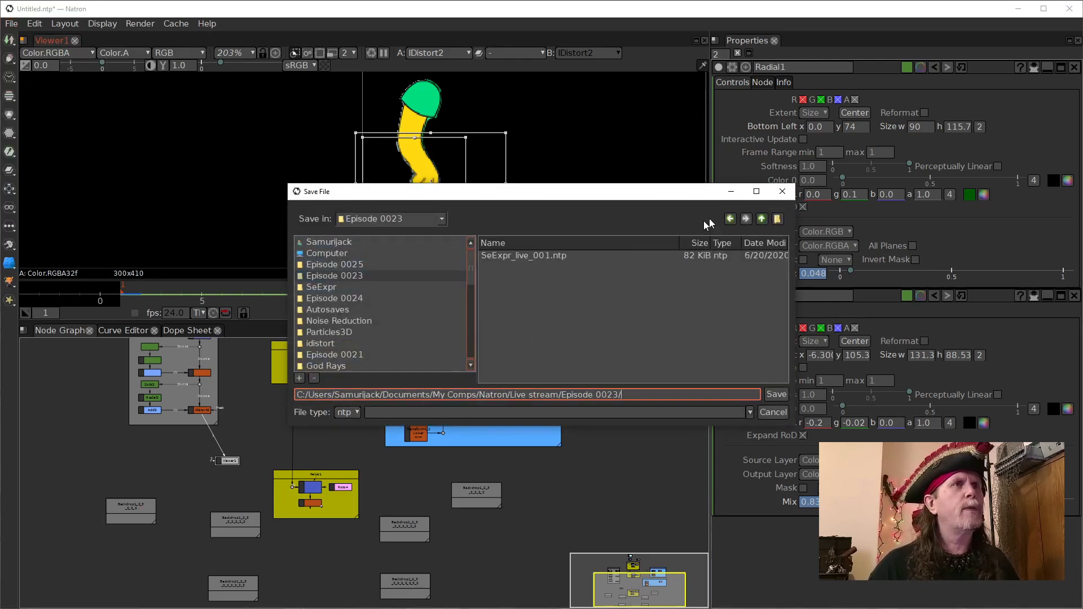
left_click(337, 265)
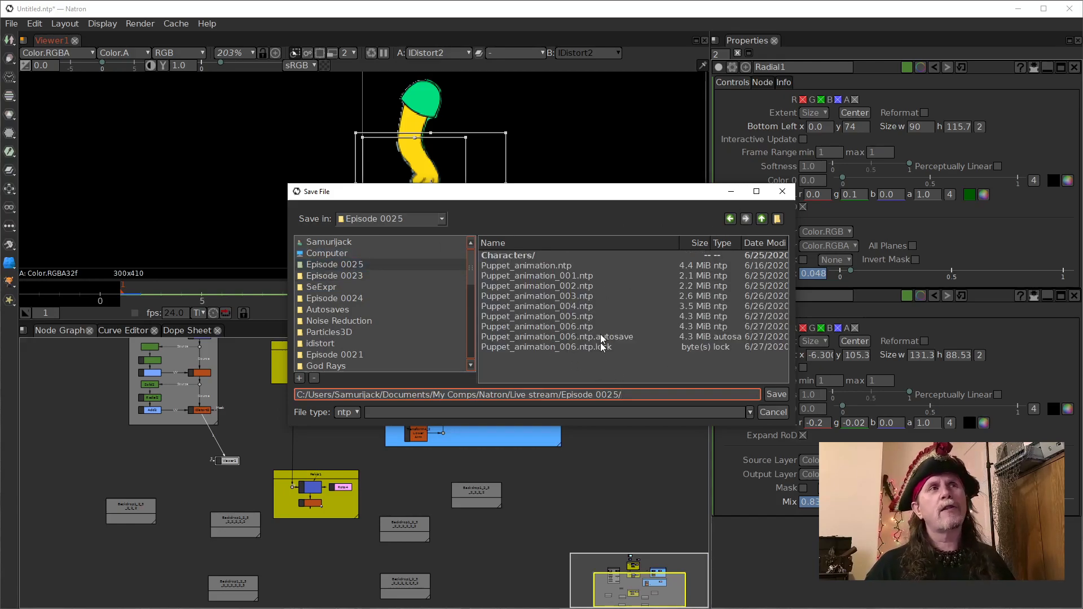
left_click_drag(670, 427, 669, 522)
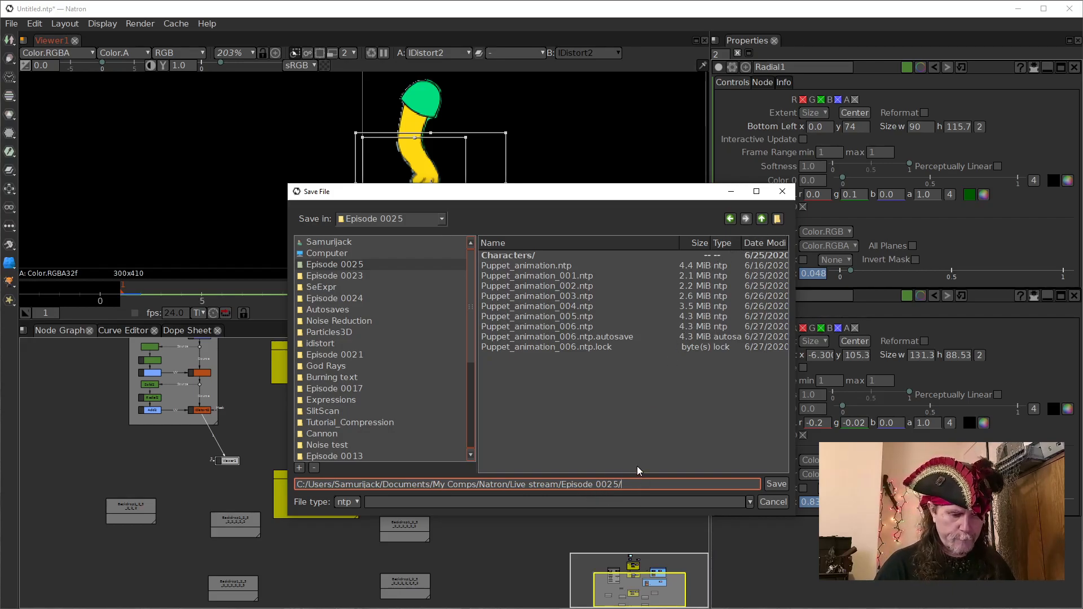
- Name the project file puppet_Anim_live_001 and save it in the ntp format
type("puppert")
key("BackSpace")
key("BackSpace")
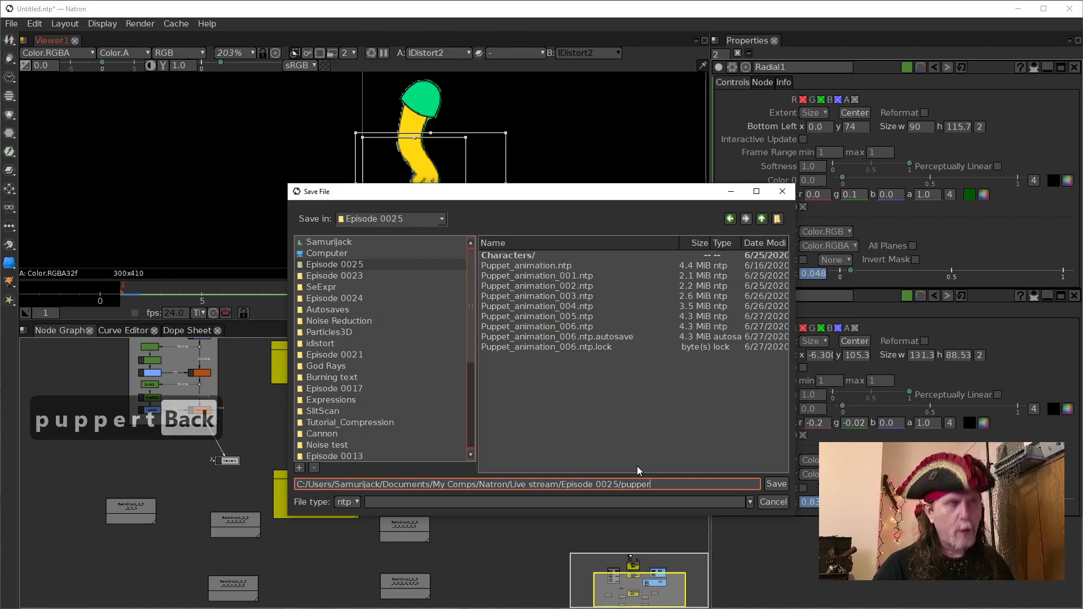
type("t")
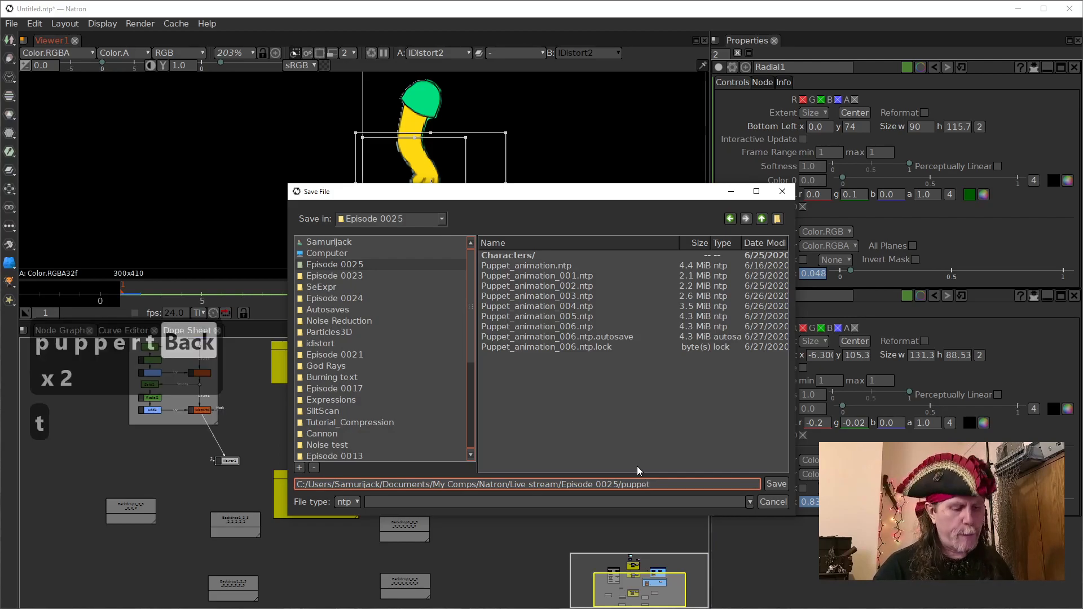
type("_A")
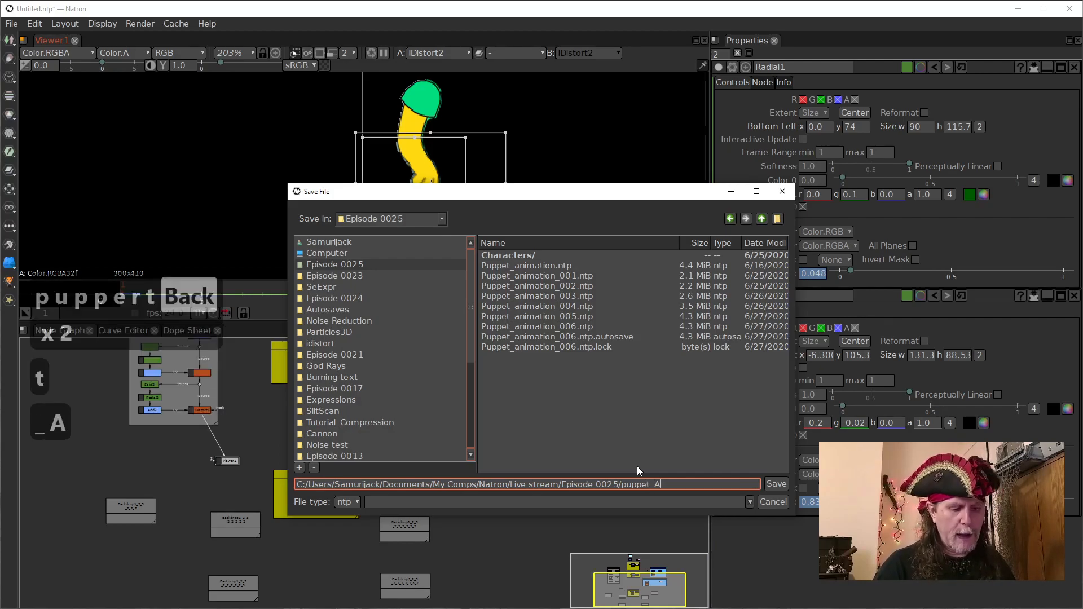
type("nim_li")
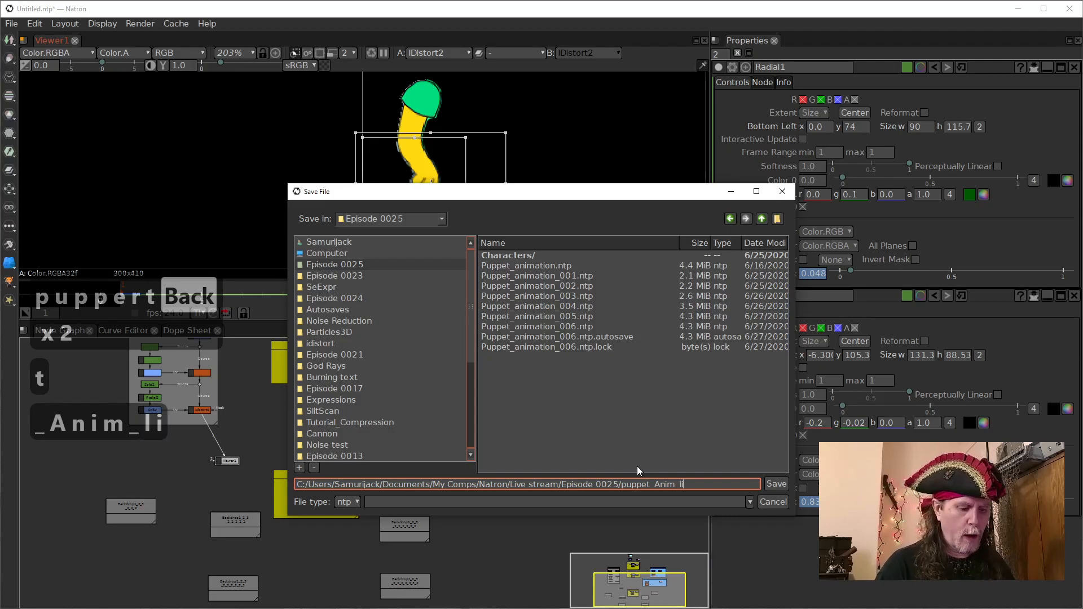
type("ve_001")
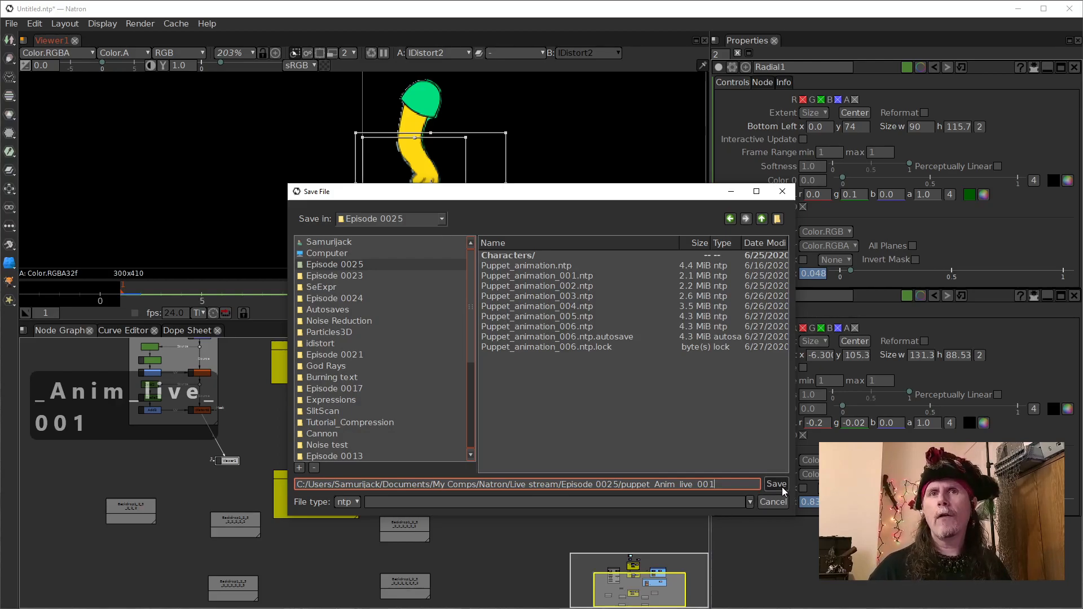
left_click(781, 486)
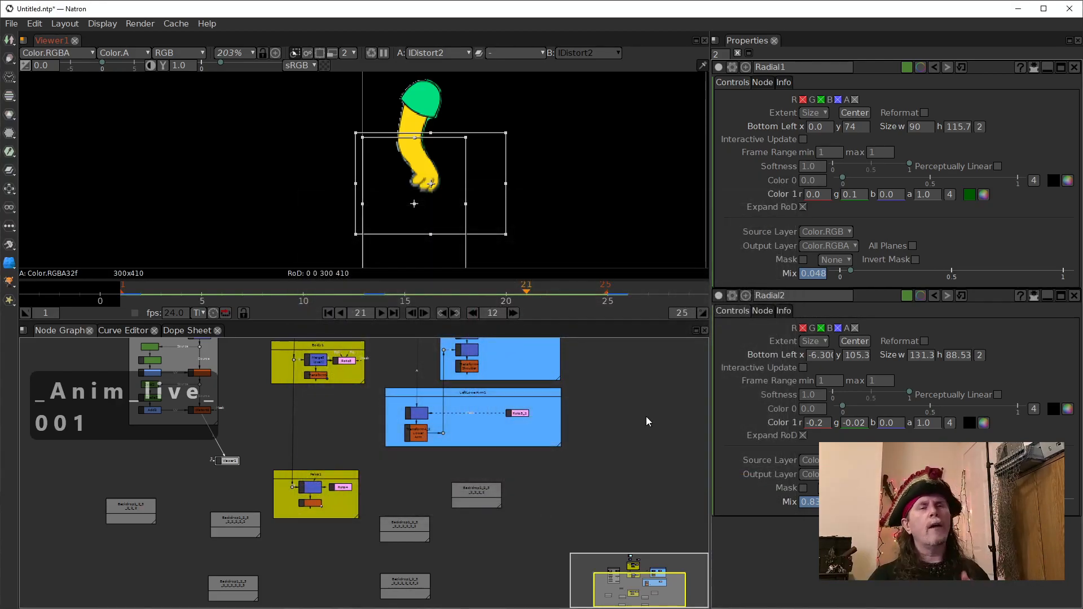